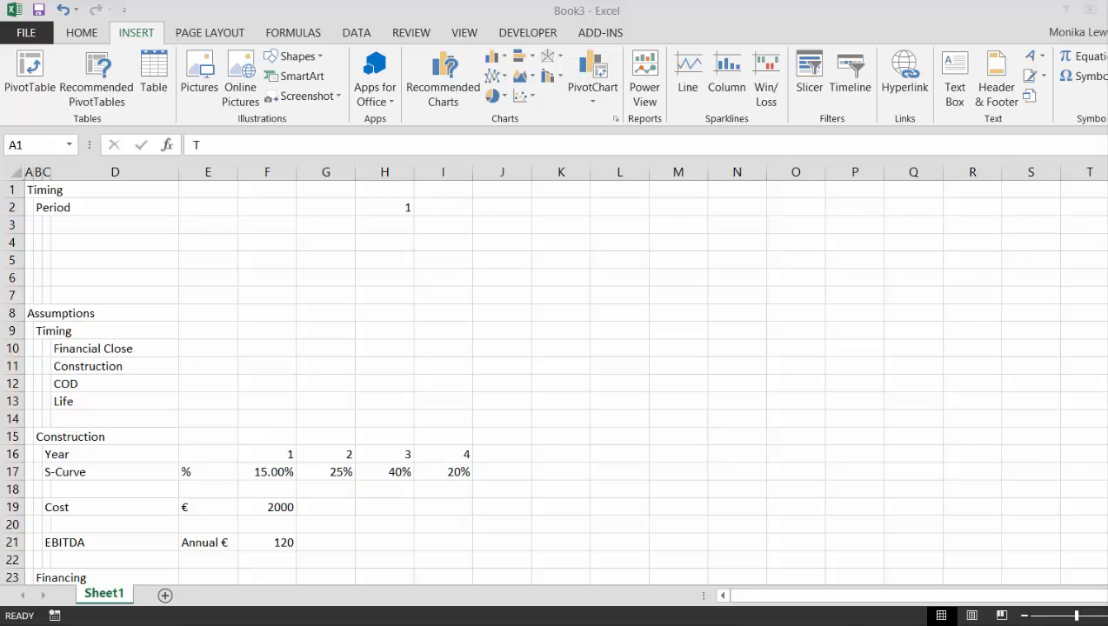
- Rename the Sheet1 worksheet to Model
double_click(124, 595)
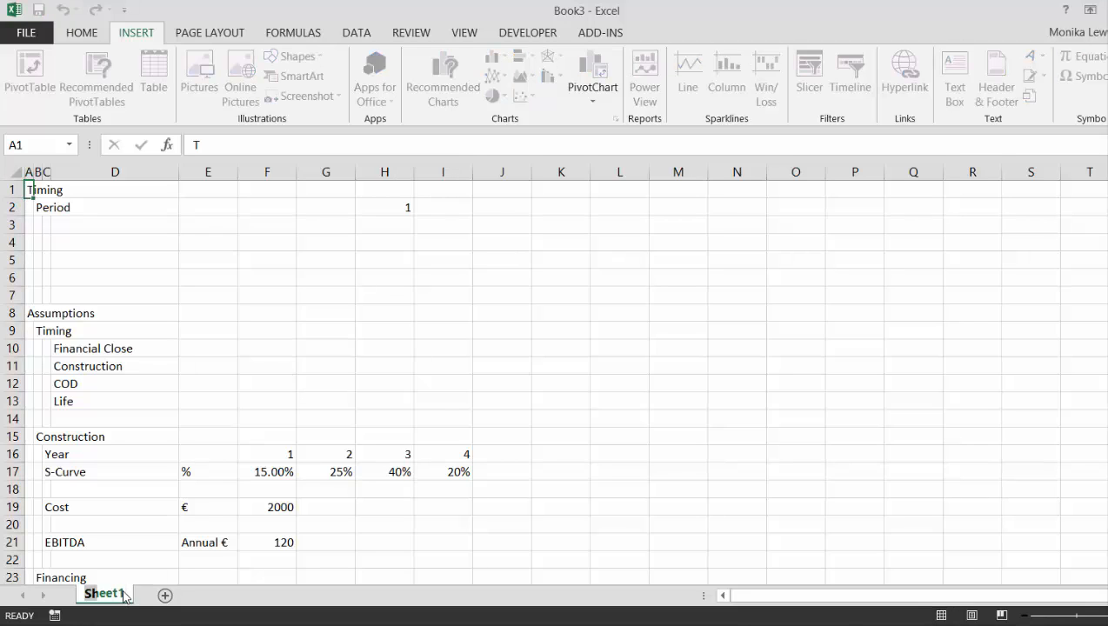
text(Model)
key(Return)
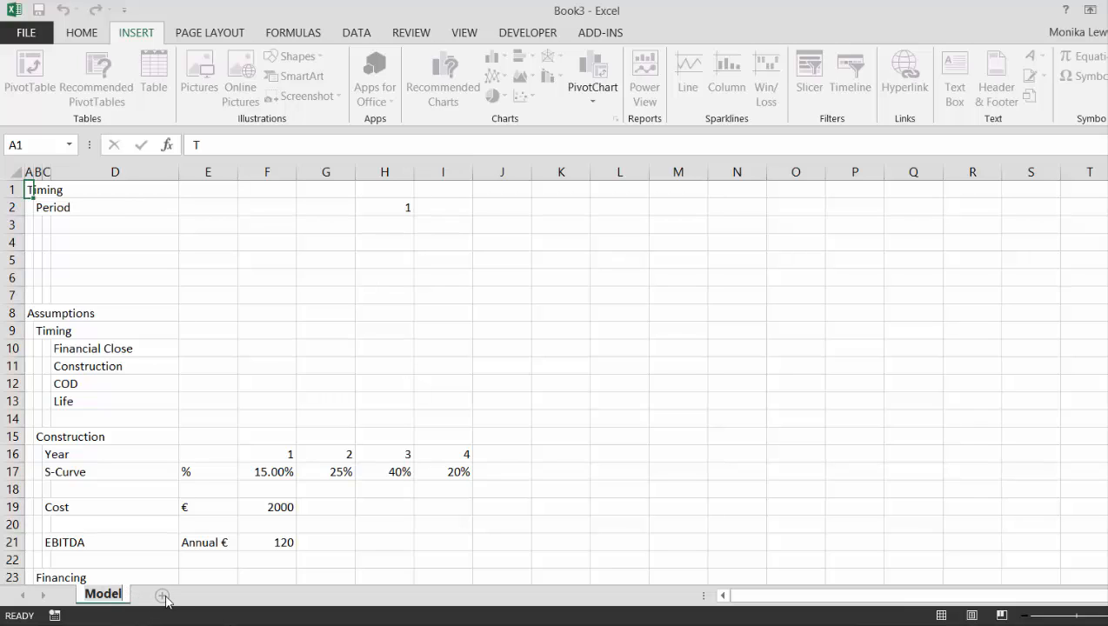
click(265, 544)
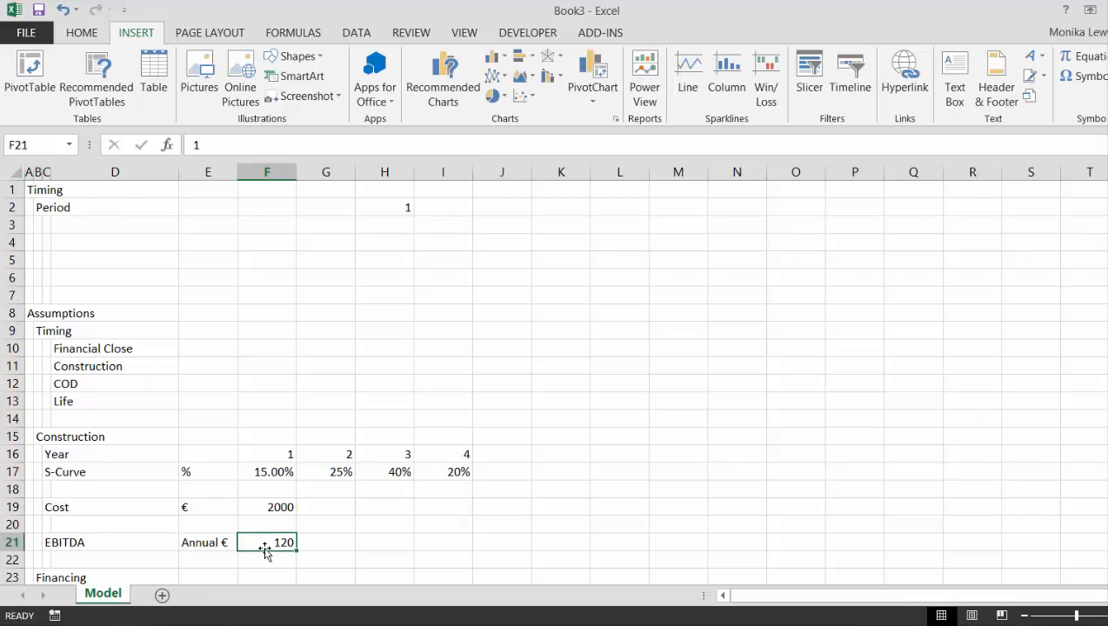
- Add a second worksheet and name it Goal Seeks
click(162, 596)
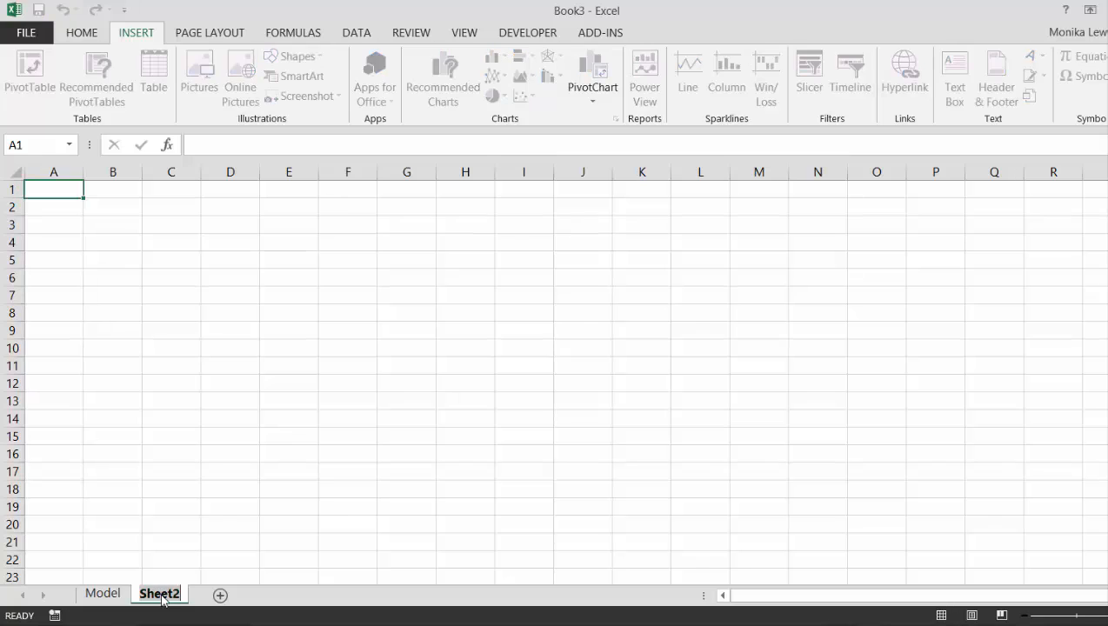
double_click(160, 594)
text(Goal Seeks)
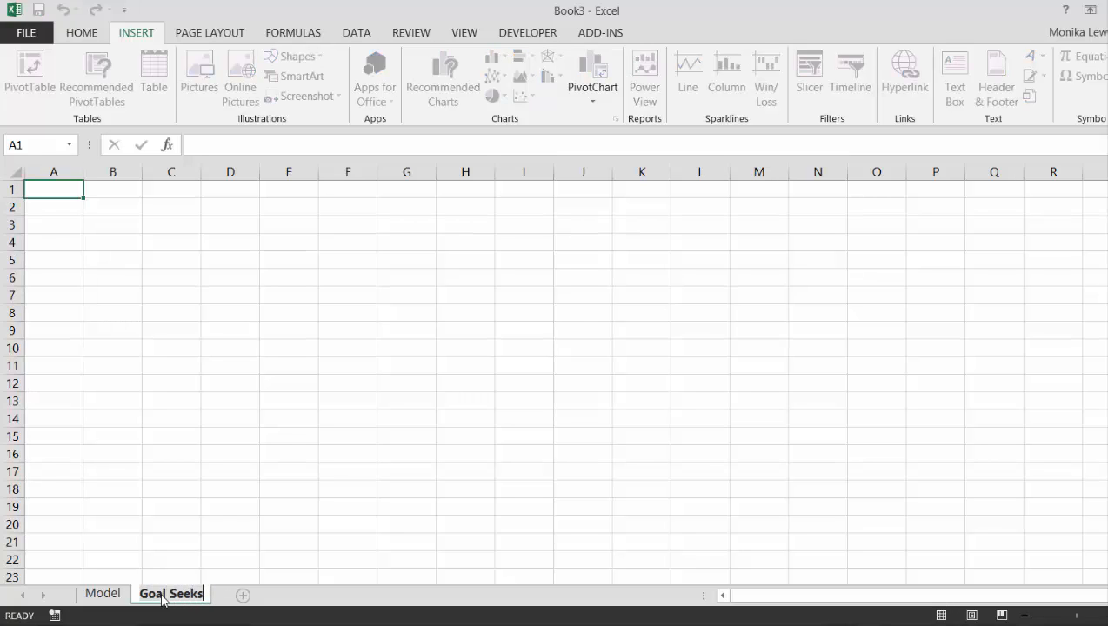
key(Return)
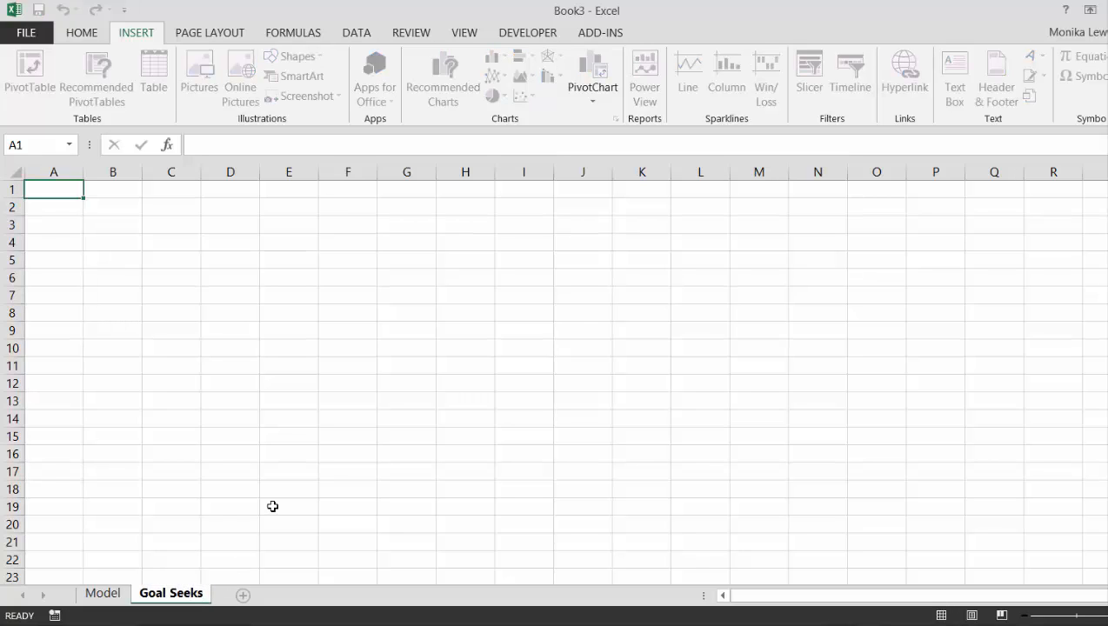
click(272, 507)
- Add a third worksheet and name it Data Tables
click(244, 596)
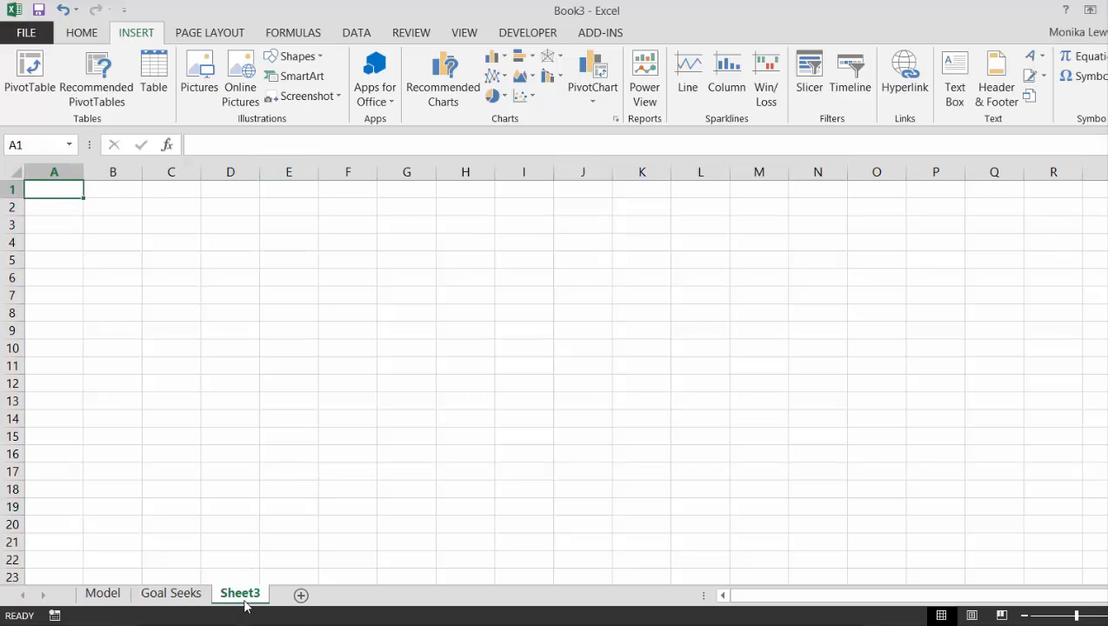
double_click(240, 595)
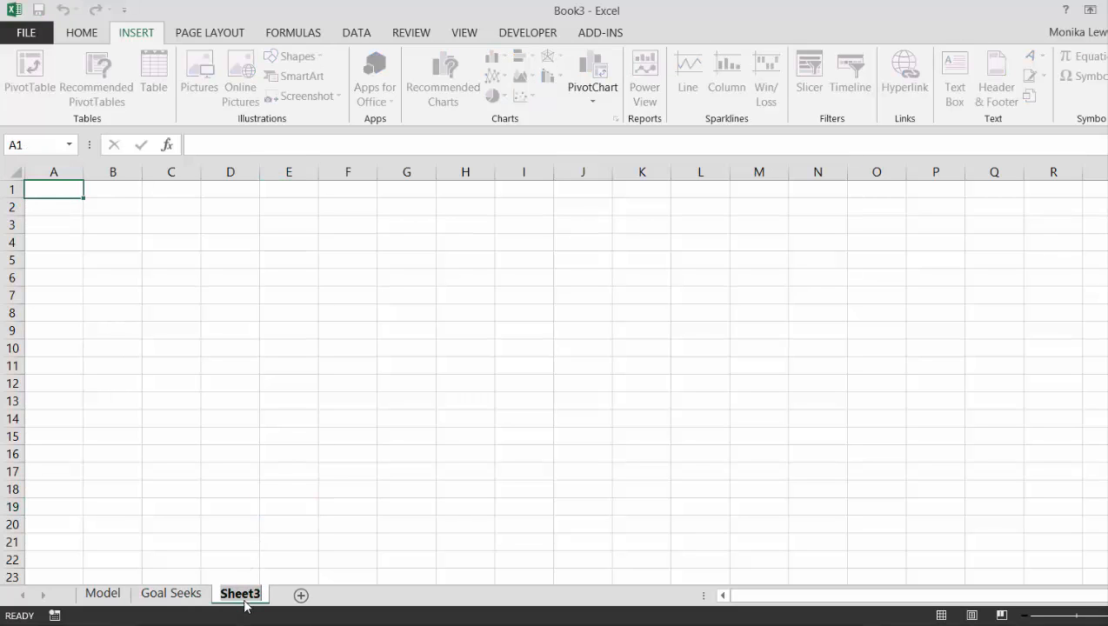
text(Data TAb)
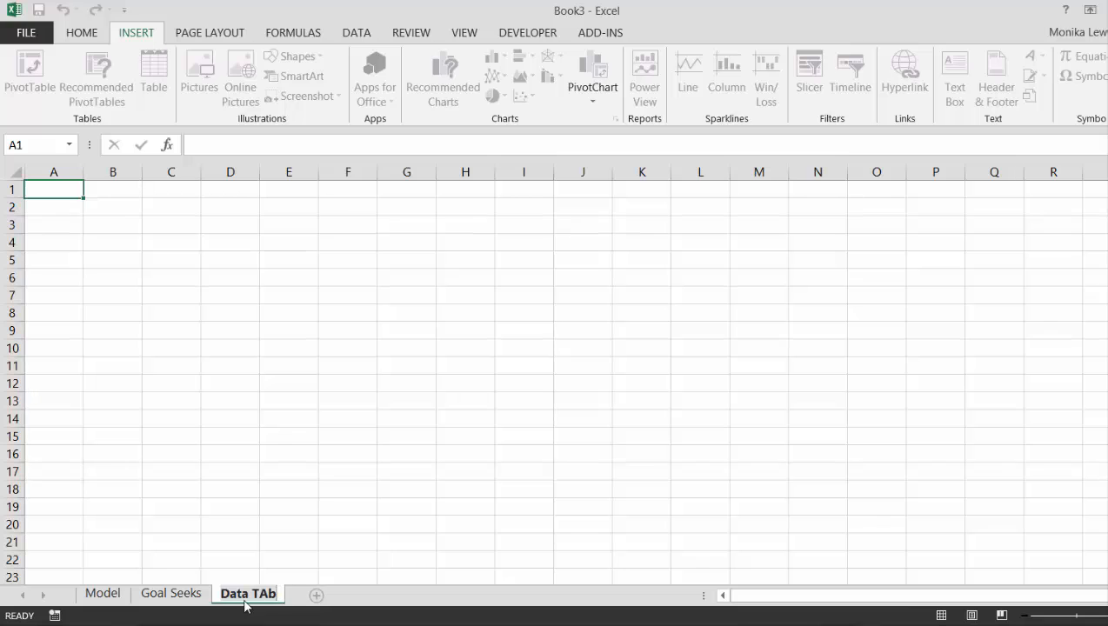
key(BackSpace)
key(BackSpace)
text(ables)
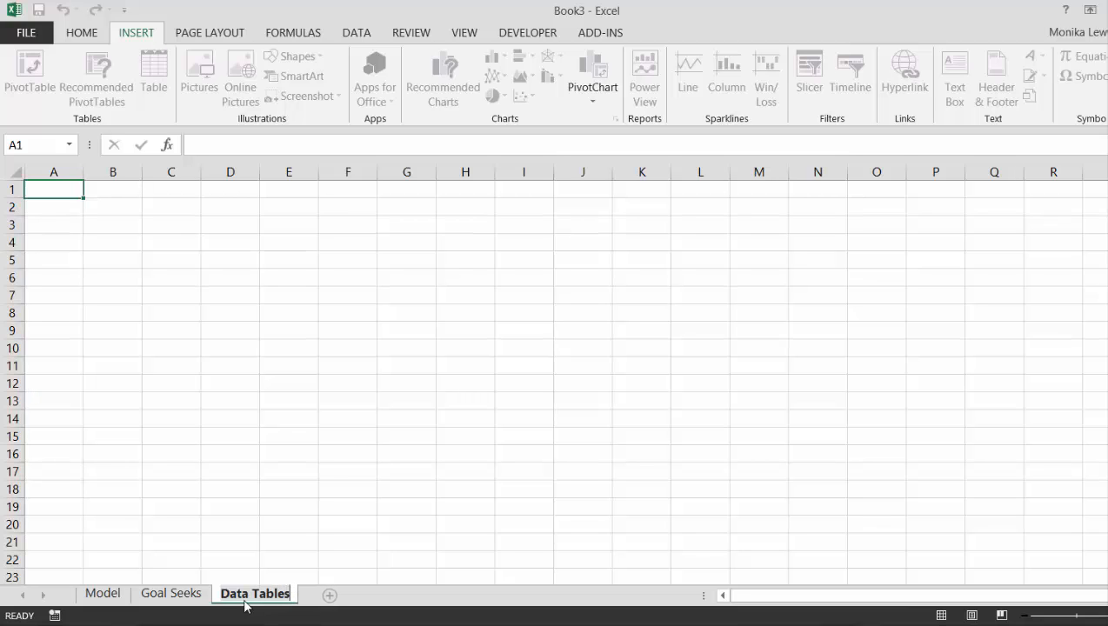
click(231, 402)
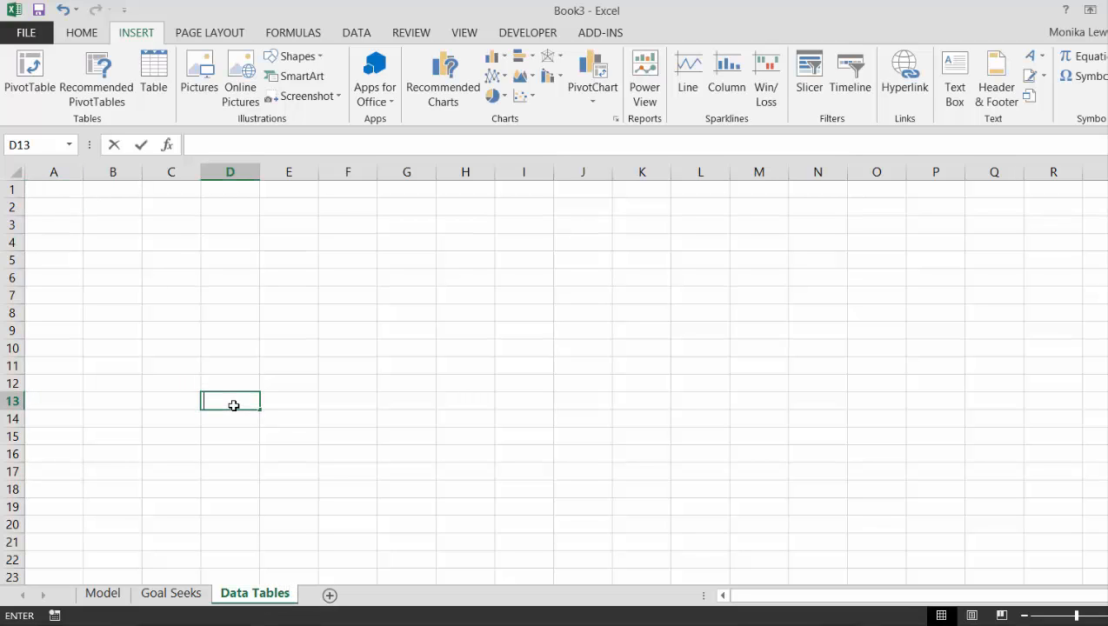
- Return to the Model sheet and review its timing, construction and financing assumptions from row 1 down past the DSRA row
click(90, 595)
click(130, 326)
key(Left)
key(Left)
key(Left)
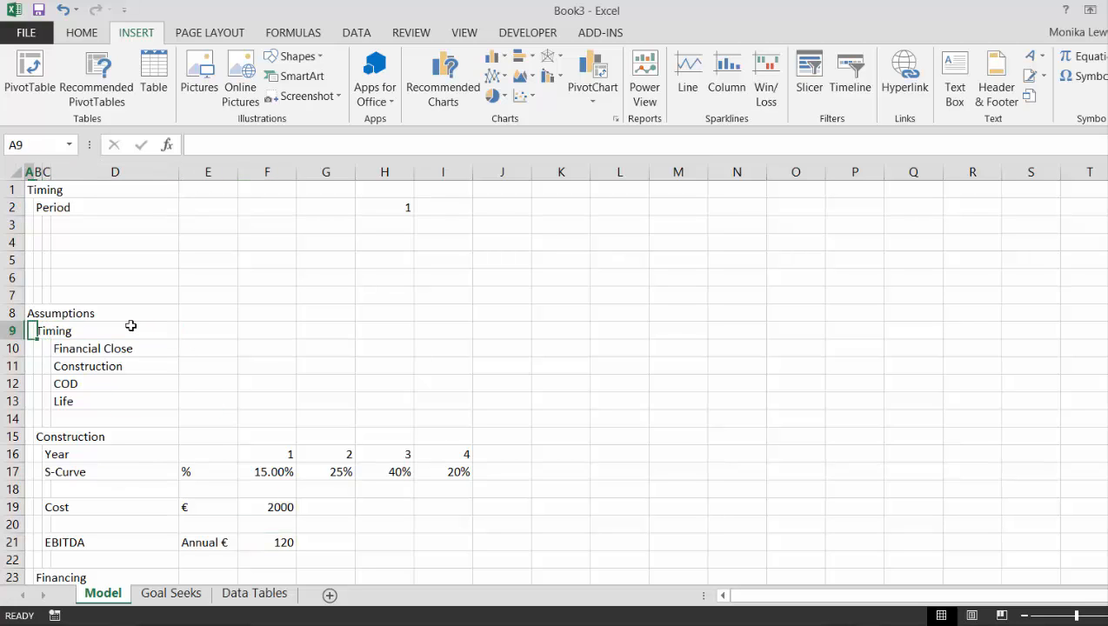
key(Down)
key(Down)
key(Down)
key(Down)
key(Down)
key(Down)
key(Down)
key(Down)
key(Down)
key(Down)
key(Down)
key(Down)
key(Down)
key(Down)
key(Down)
key(Down)
key(Down)
key(Down)
key(Down)
key(Down)
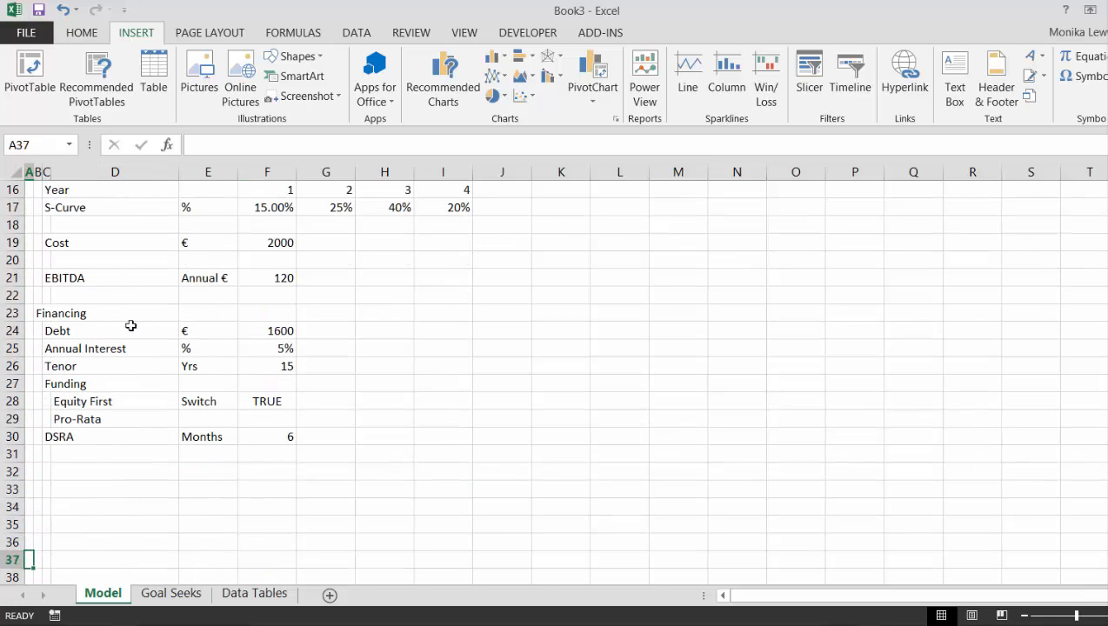
key(Up)
key(Up)
key(Up)
key(Up)
key(Up)
key(Up)
key(Up)
key(Right)
key(Right)
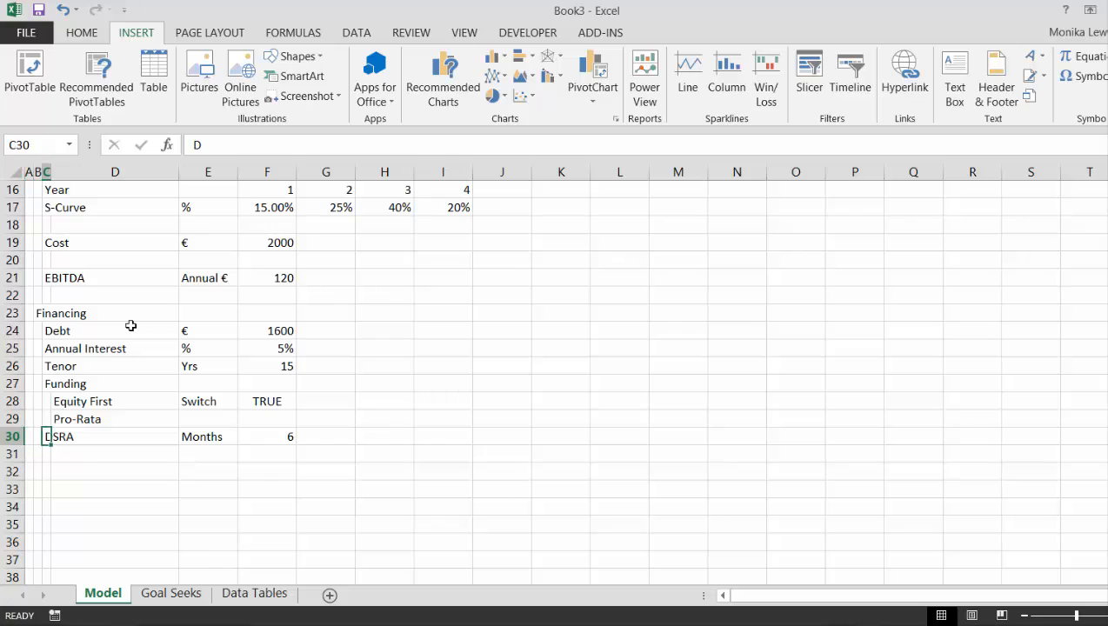
key(Right)
key(Right)
key(Right)
key(Up)
key(Up)
key(Up)
key(Up)
key(Up)
key(Up)
key(Up)
key(Up)
key(Up)
key(Up)
key(Up)
key(Up)
key(Up)
key(Up)
key(Up)
key(Up)
key(Up)
key(Up)
key(Up)
key(Up)
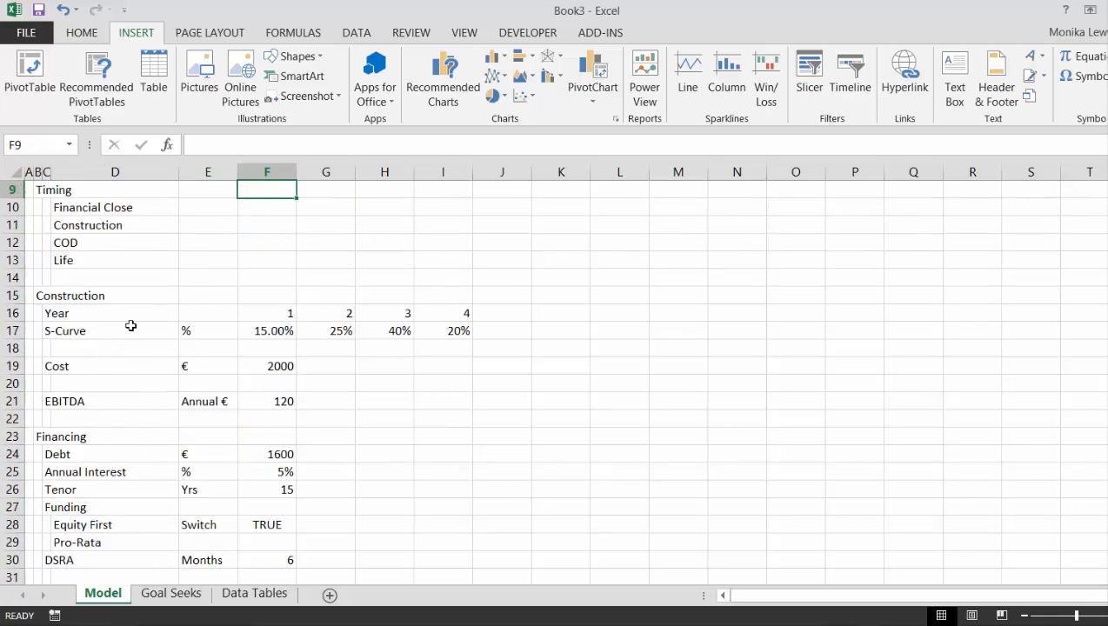
key(Up)
key(Up)
key(Up)
key(Up)
key(Up)
key(Up)
key(Up)
key(Up)
key(Down)
key(Down)
key(Down)
key(Down)
key(Down)
key(Down)
key(Down)
key(Down)
key(Down)
key(Down)
key(Down)
key(Down)
key(Down)
key(Down)
key(Down)
key(Down)
key(Down)
key(Down)
key(Down)
key(Down)
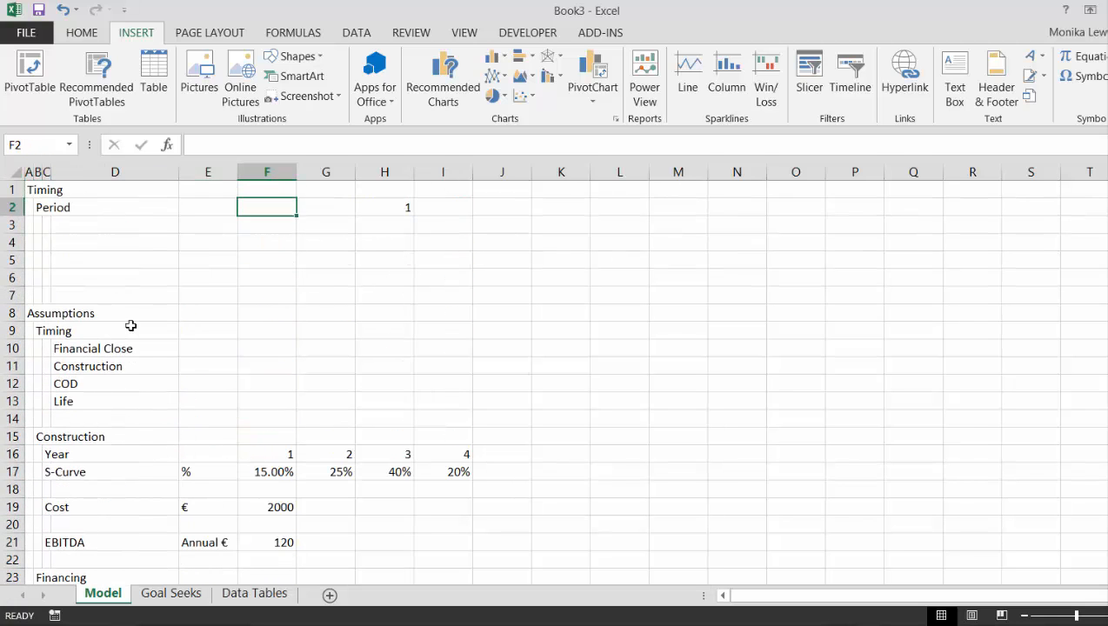
key(Down)
key(Down)
key(Down)
key(Down)
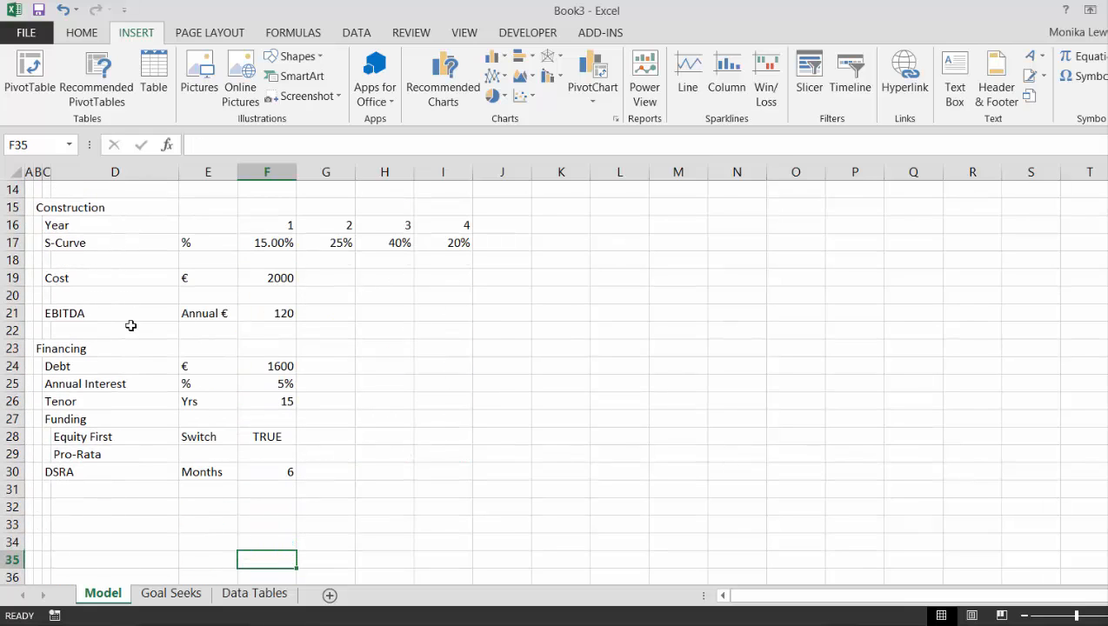
key(Up)
key(Up)
key(Up)
key(Up)
key(Up)
key(Up)
key(Up)
key(Up)
key(Up)
key(Up)
key(Up)
key(Up)
key(Up)
key(Up)
key(Up)
key(Up)
key(Up)
key(Up)
key(Up)
key(Up)
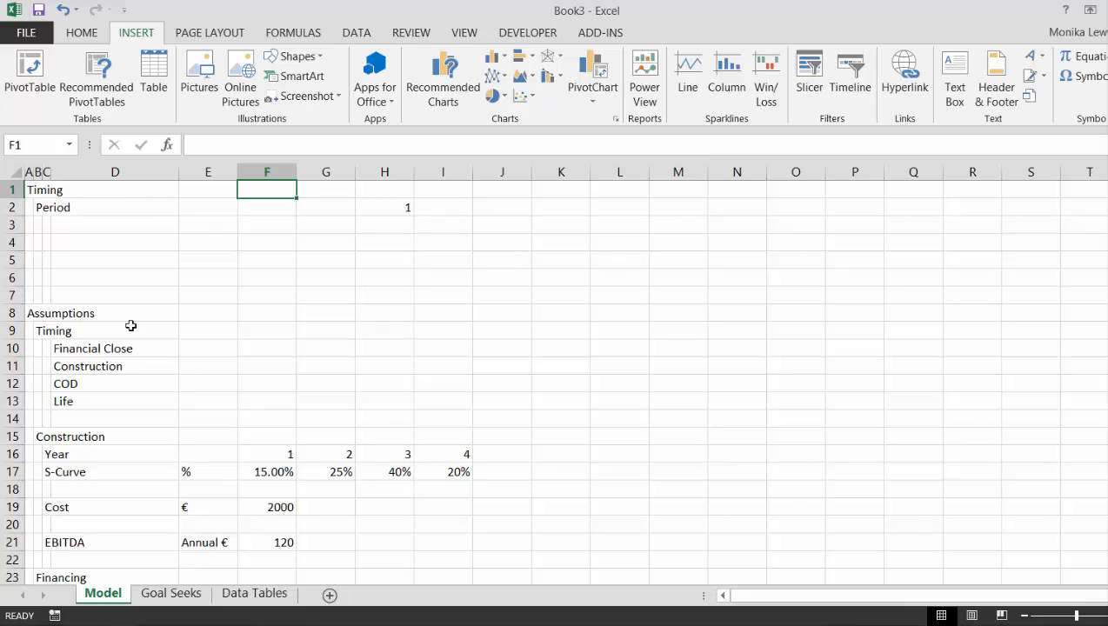
key(Down)
key(Down)
key(Down)
key(Down)
key(Down)
key(Down)
key(Down)
key(Down)
key(Down)
key(Down)
key(Down)
key(Down)
key(Down)
key(Down)
key(Down)
key(Down)
key(Down)
key(Down)
key(Down)
key(Down)
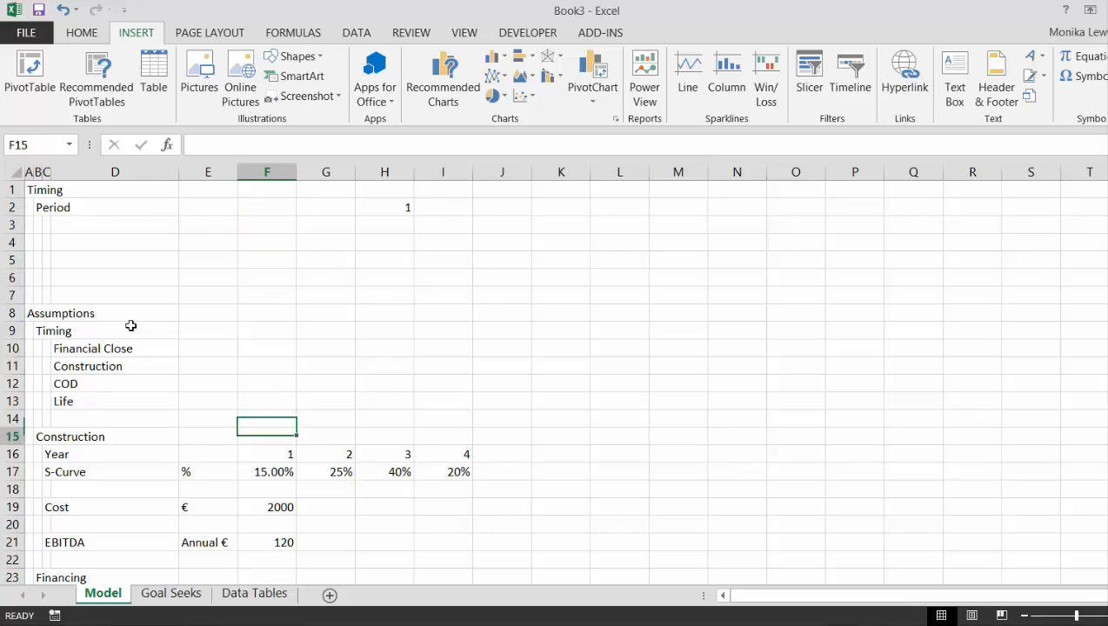
key(Down)
key(Down)
key(Down)
key(Down)
key(Down)
key(Down)
key(Up)
key(Up)
key(Up)
key(Up)
key(Up)
key(Up)
key(Up)
key(Up)
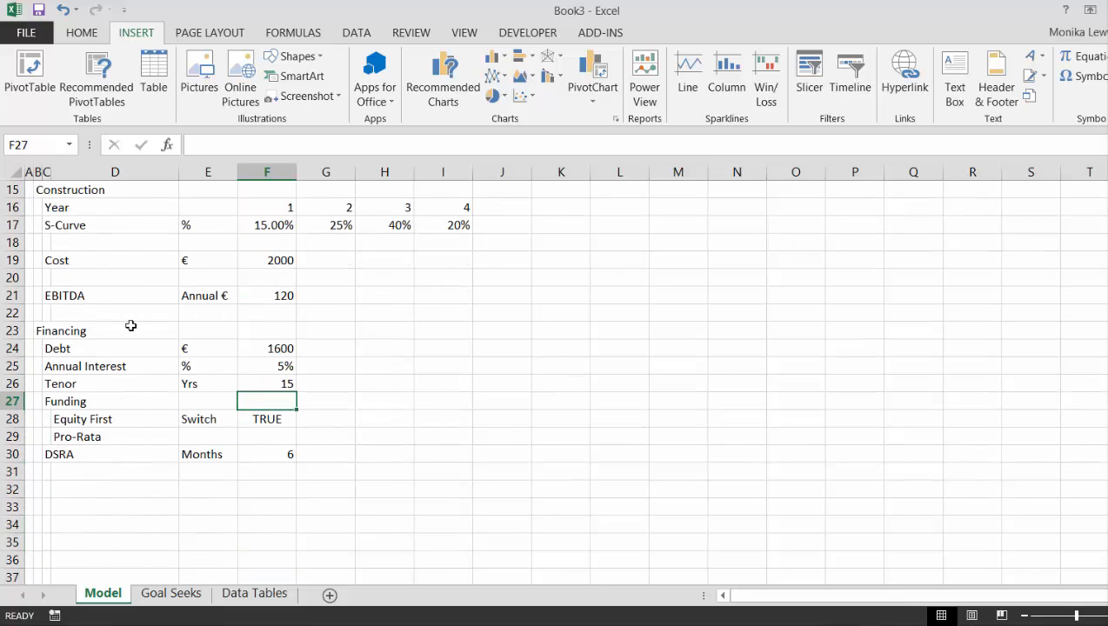
- Enter a NOT formula in the Pro-Rata cell F29 that reverses the Equity First switch in F28
key(Down)
key(Down)
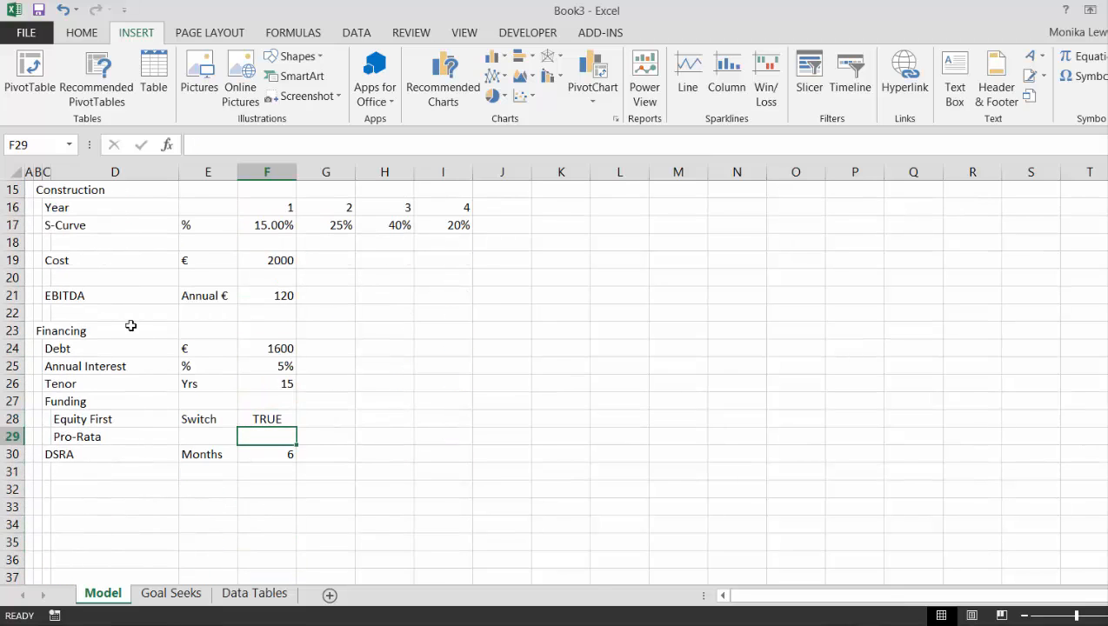
key(Up)
key(Left)
key(Left)
key(Left)
key(Down)
key(Right)
key(Right)
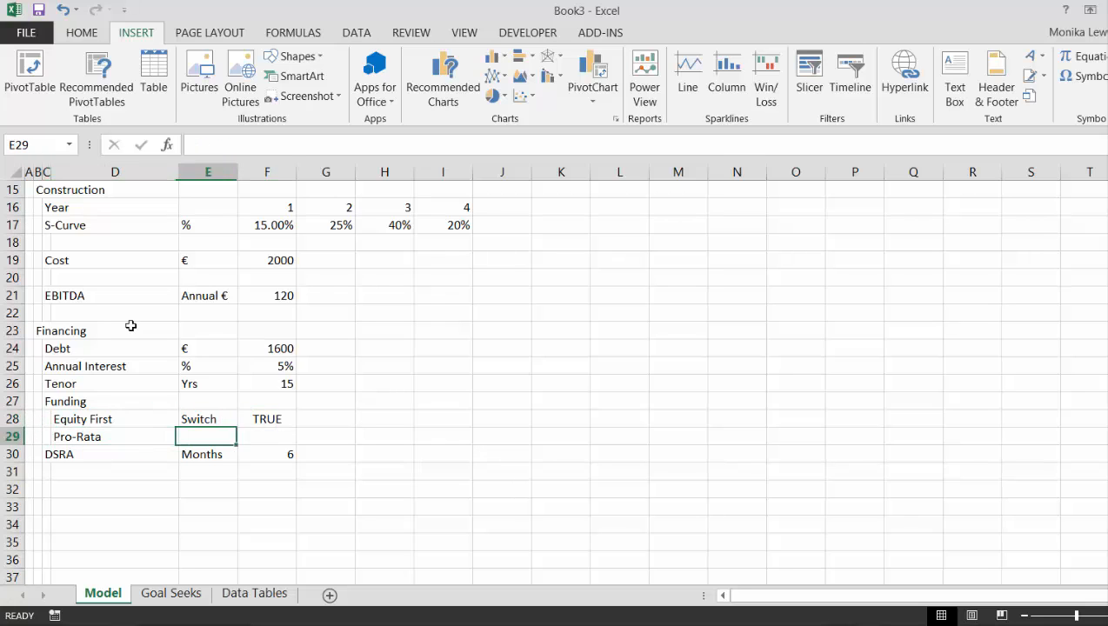
key(Right)
key(Up)
key(Down)
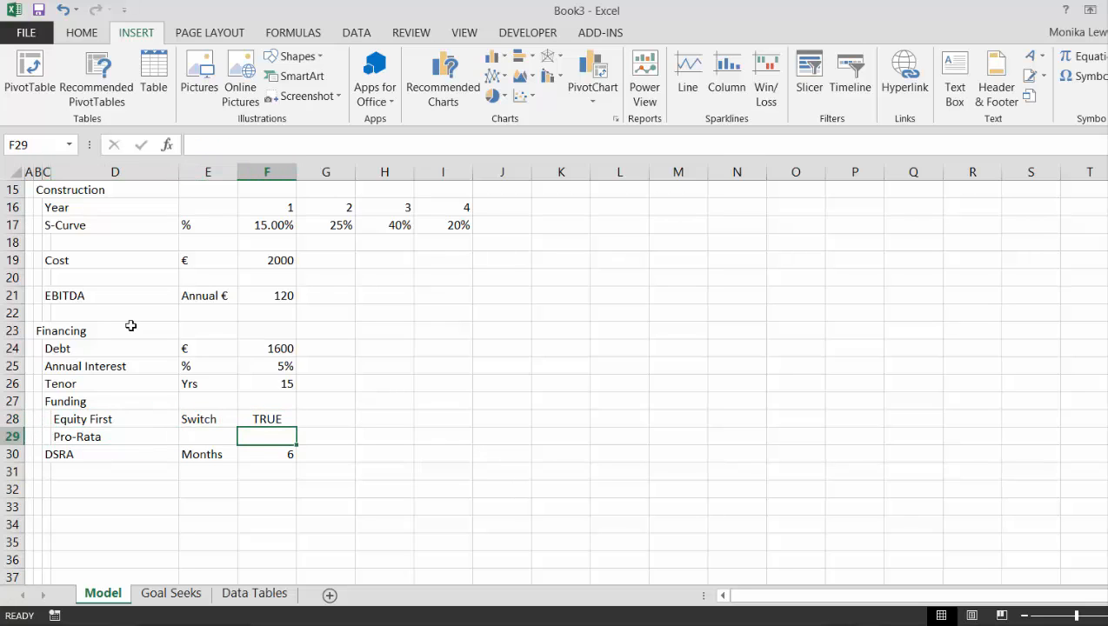
text(=not()
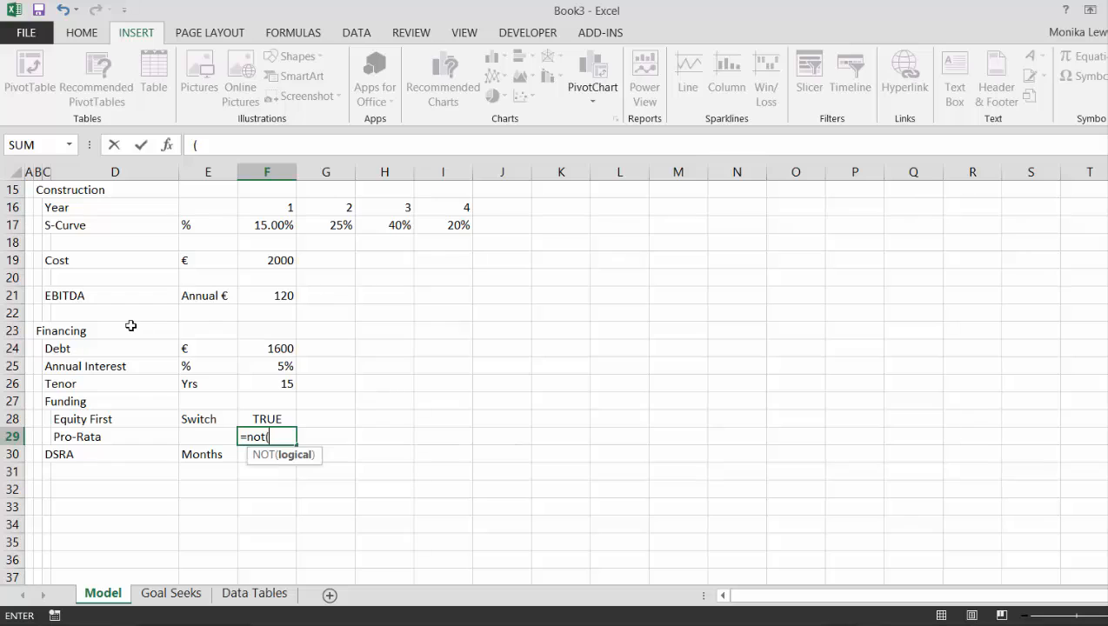
key(Up)
key(Return)
- Examine the Equity First and Pro-Rata funding rows, comparing their labels, units and switch values
key(Up)
key(Left)
key(Left)
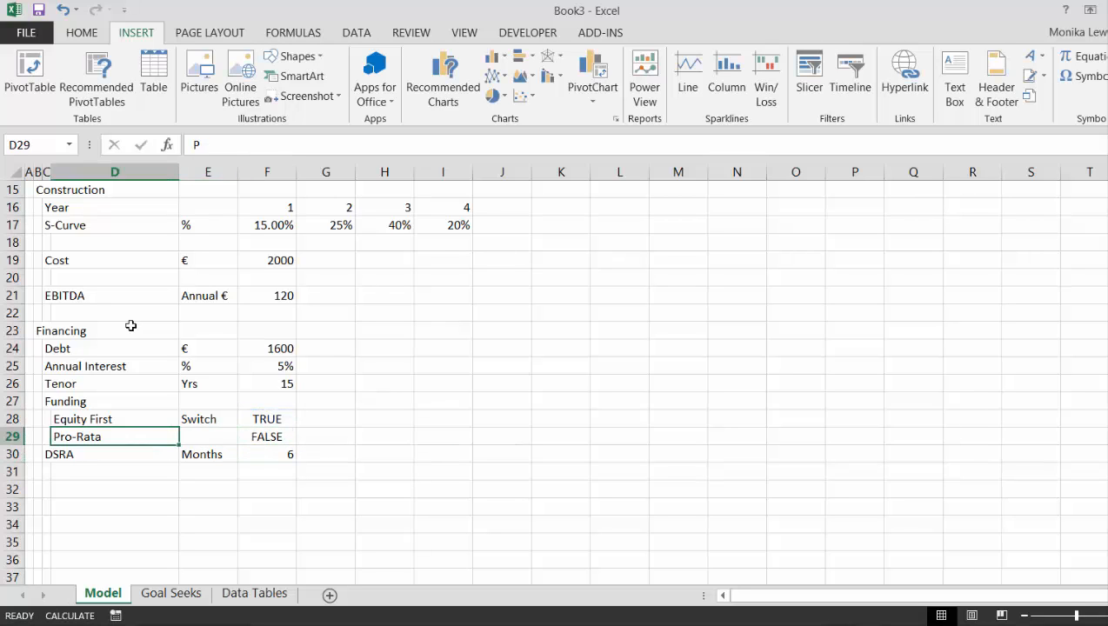
key(Right)
key(Right)
key(Right)
key(Up)
key(Left)
key(Left)
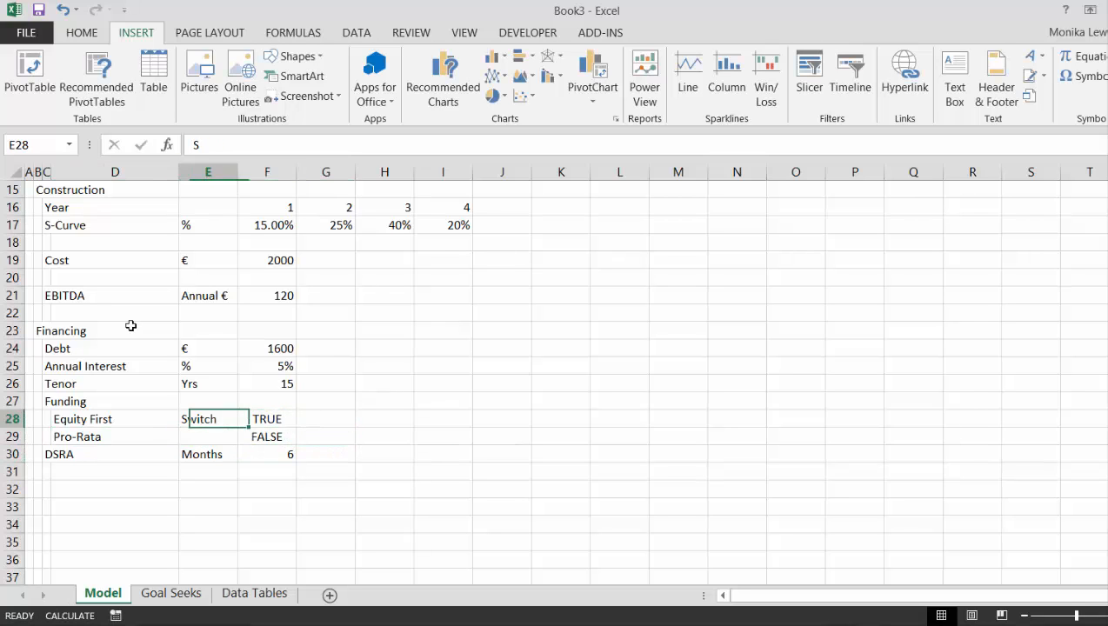
key(Right)
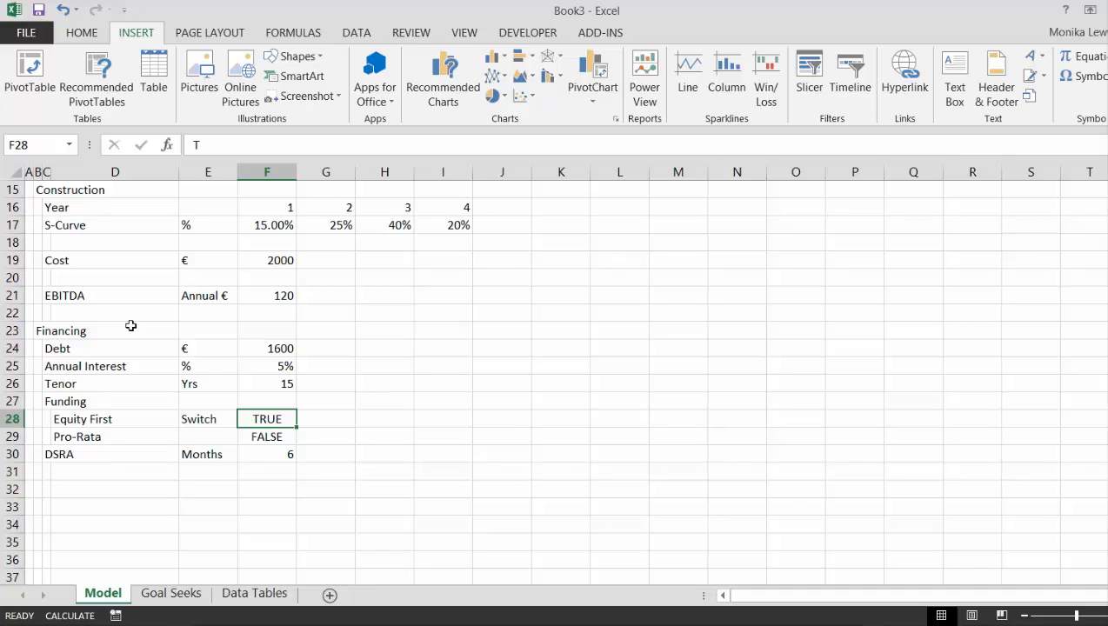
key(Right)
key(Left)
key(Left)
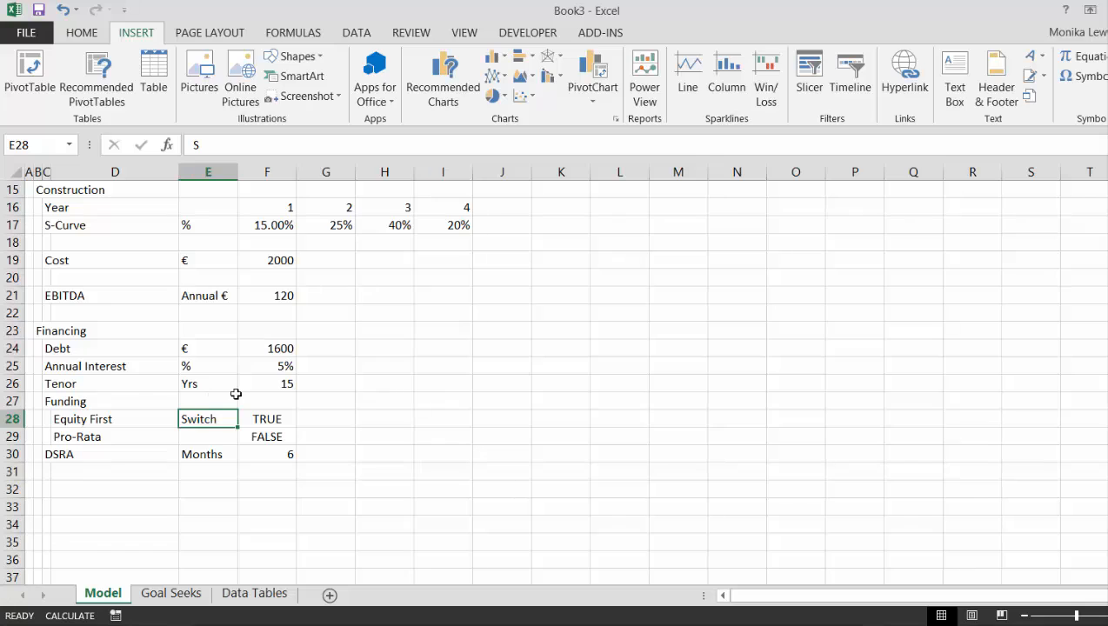
key(Right)
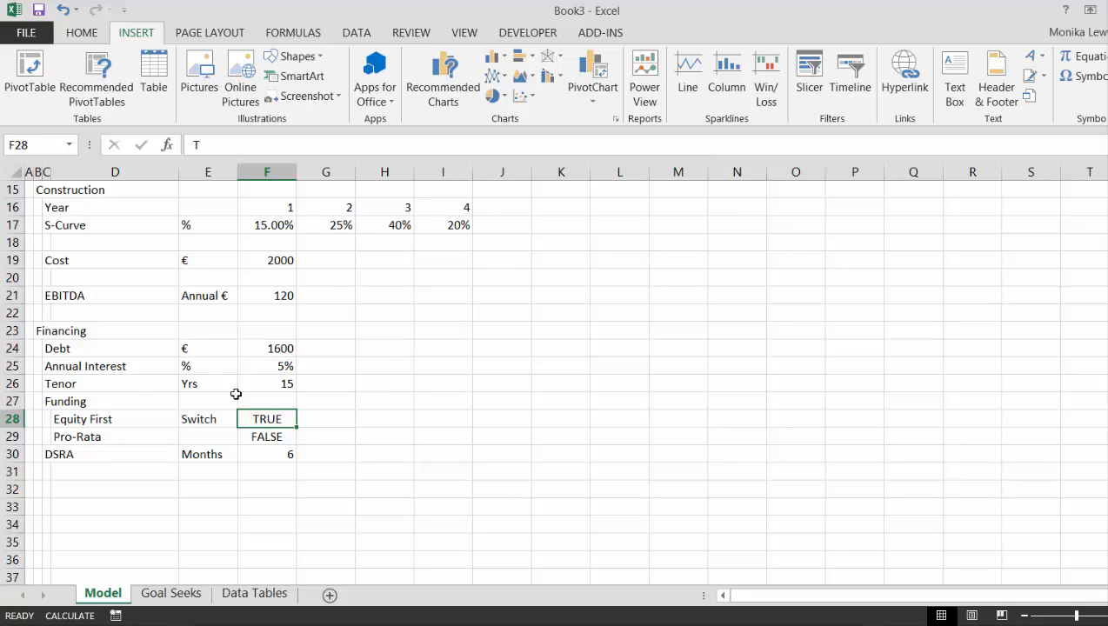
key(Down)
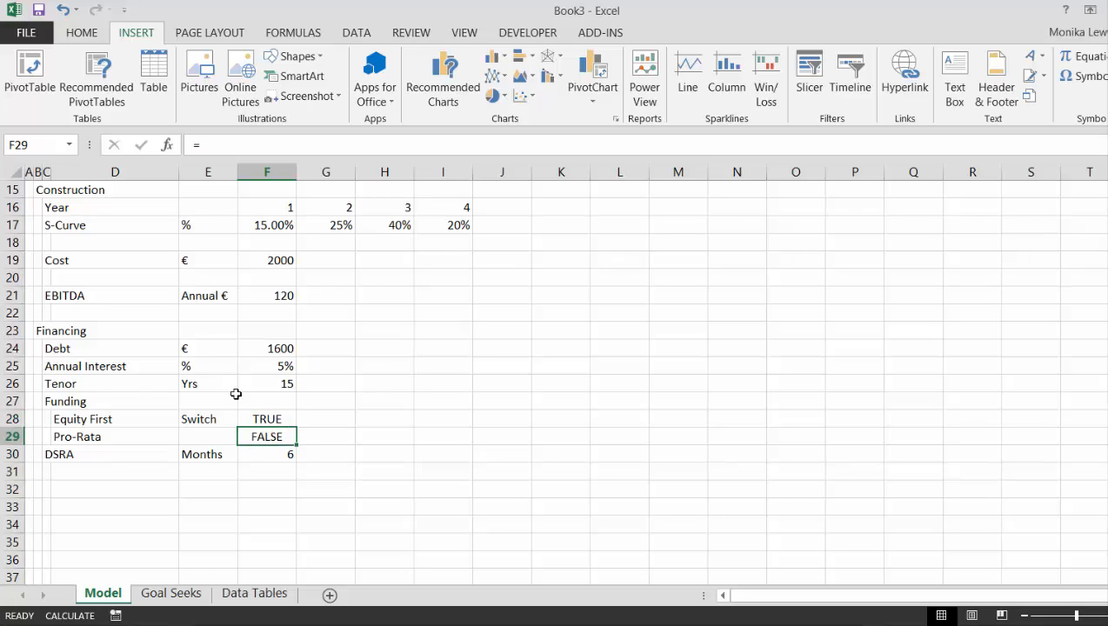
key(Up)
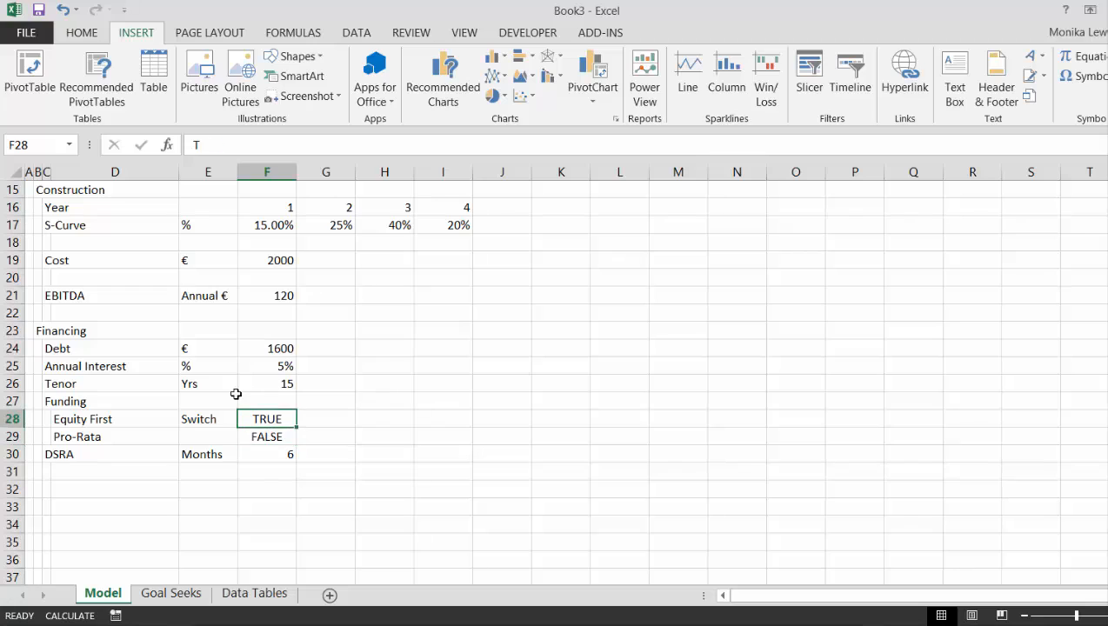
key(Down)
key(Up)
key(Left)
key(Left)
key(Right)
key(Right)
key(Down)
- Fill the Switch unit label from E28 down to the Pro-Rata row in E29
key(Left)
key(Up)
key(shift+Down)
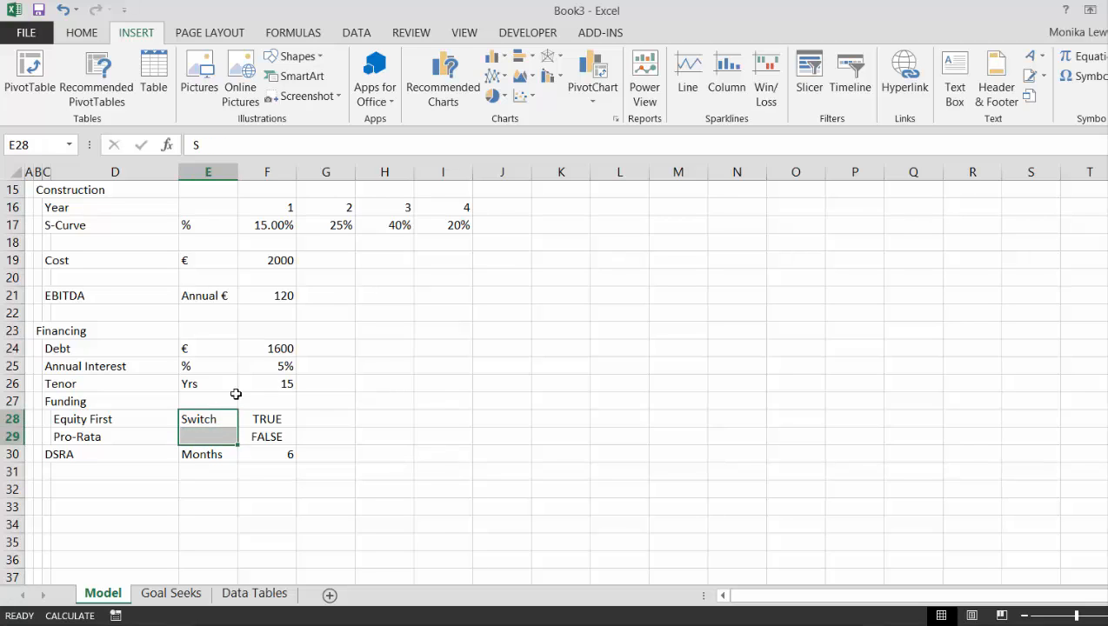
key(ctrl+d)
- Look back over the assumptions up to row 1, and check the empty area beside the timing assumptions around K9
key(Up)
key(Up)
key(Up)
key(Up)
key(Up)
key(Up)
key(Up)
key(Up)
key(Up)
key(Up)
key(Up)
key(Up)
key(Up)
key(Up)
key(Up)
key(Up)
key(Up)
key(Up)
key(Up)
key(Up)
key(Up)
key(Up)
key(Up)
key(Up)
key(Up)
key(Up)
key(Up)
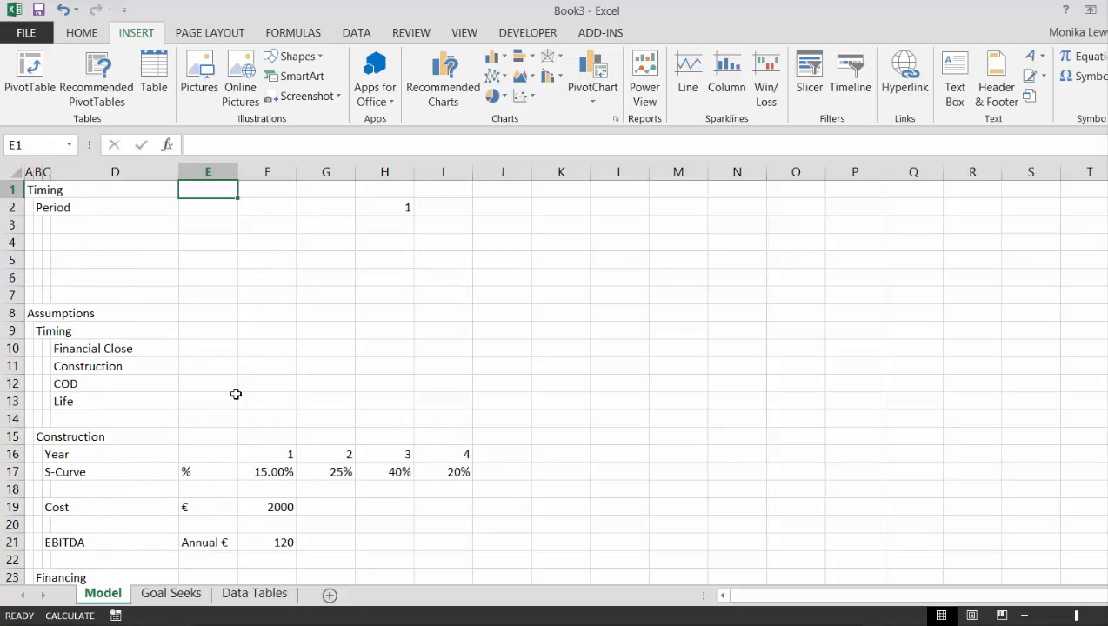
key(Down)
key(Down)
key(Down)
key(Down)
key(Down)
key(Down)
key(Down)
key(Right)
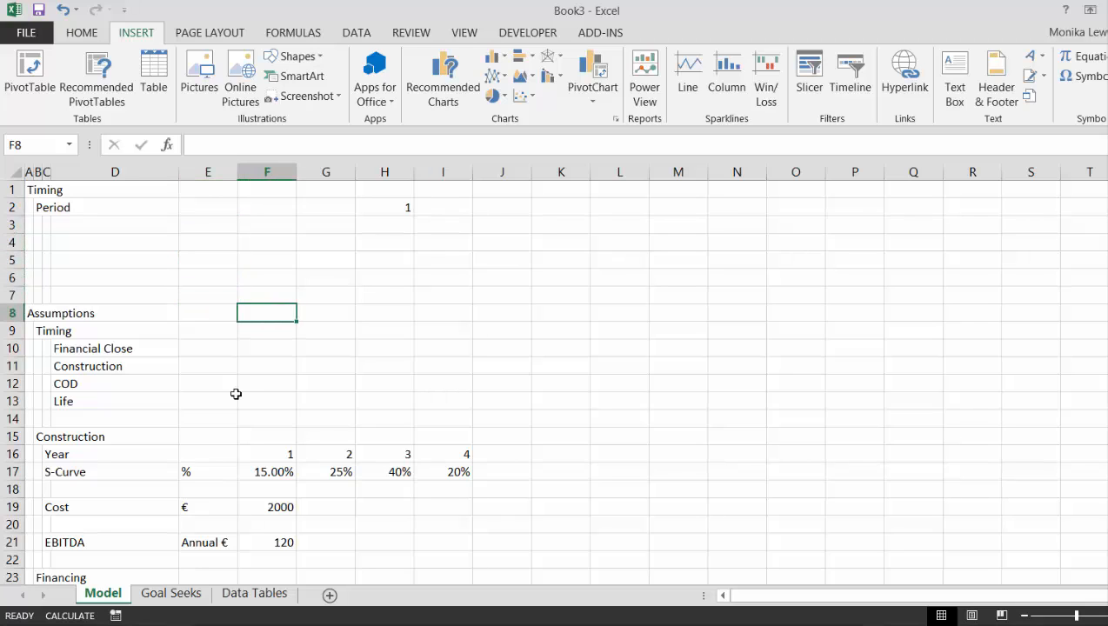
key(Right)
key(Right)
key(Right)
key(Down)
key(Down)
key(Down)
key(Down)
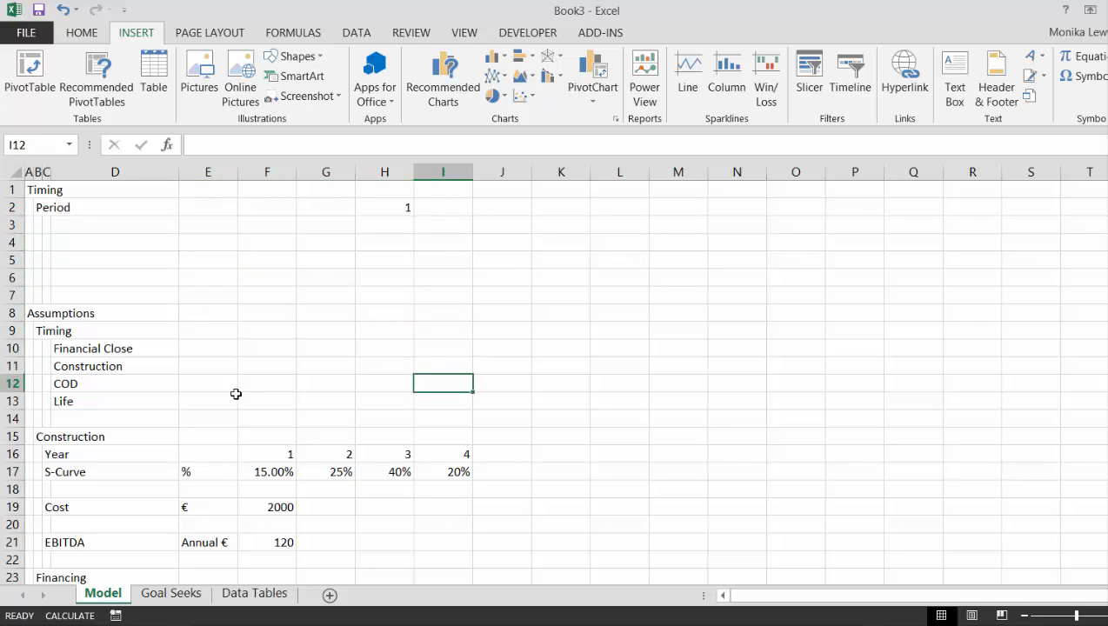
key(Right)
key(Right)
key(Up)
key(Up)
key(Up)
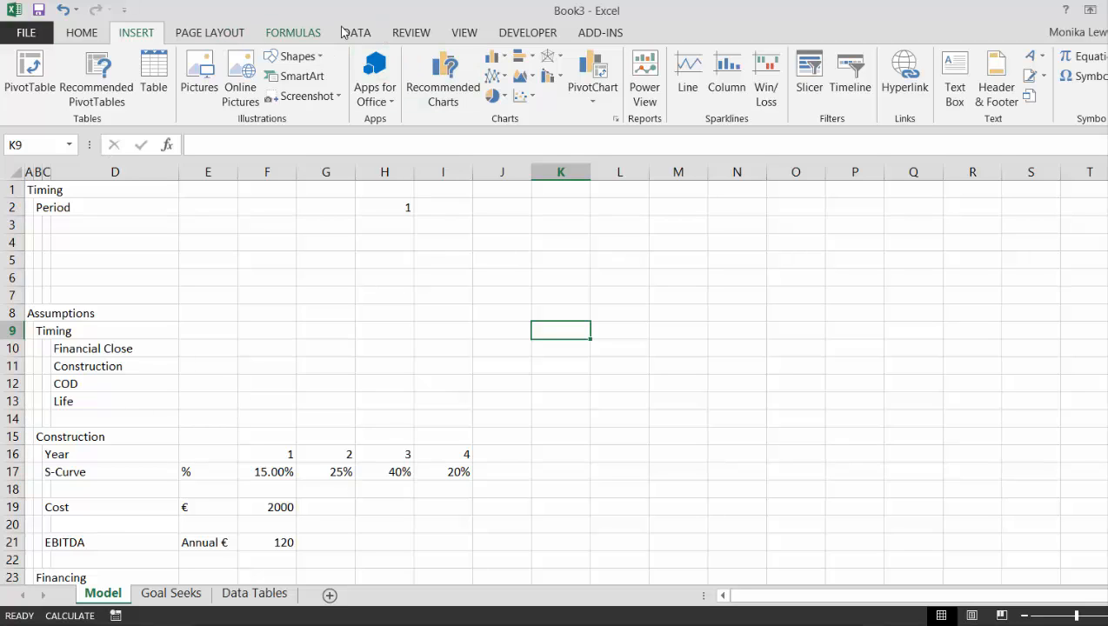
- Insert a form control button over about K9:L10 on the Model sheet, without assigning a macro
click(528, 33)
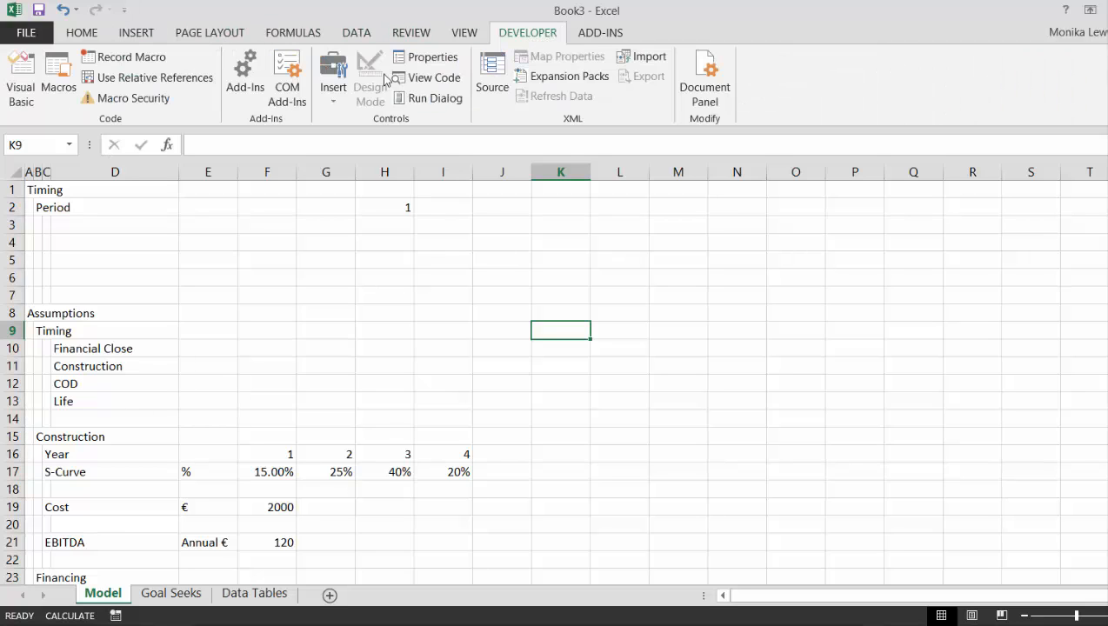
click(59, 79)
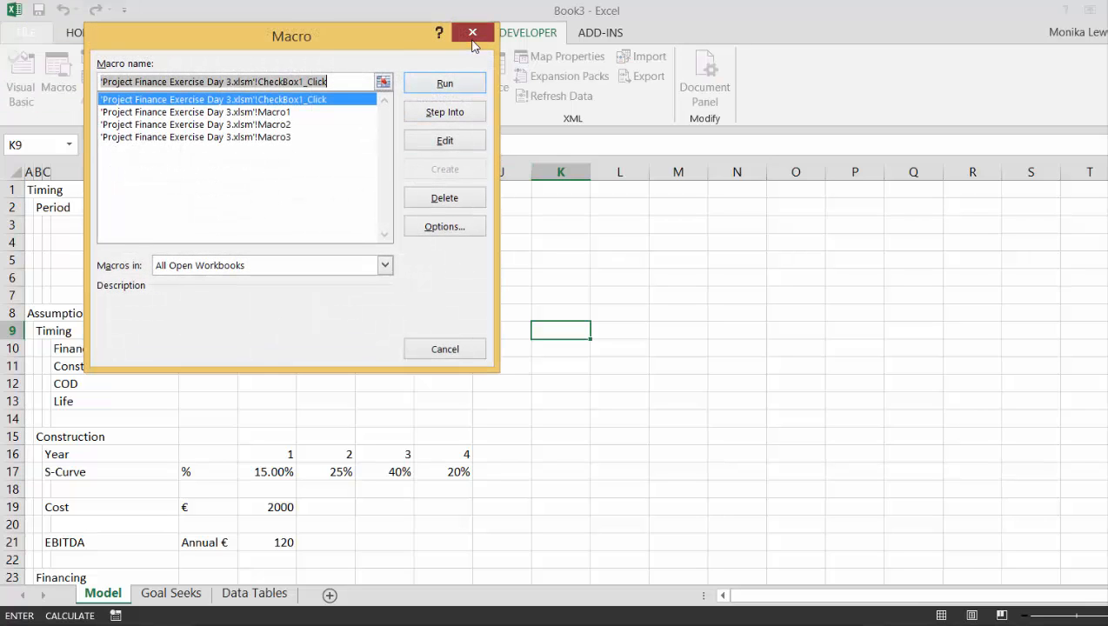
click(472, 33)
click(333, 82)
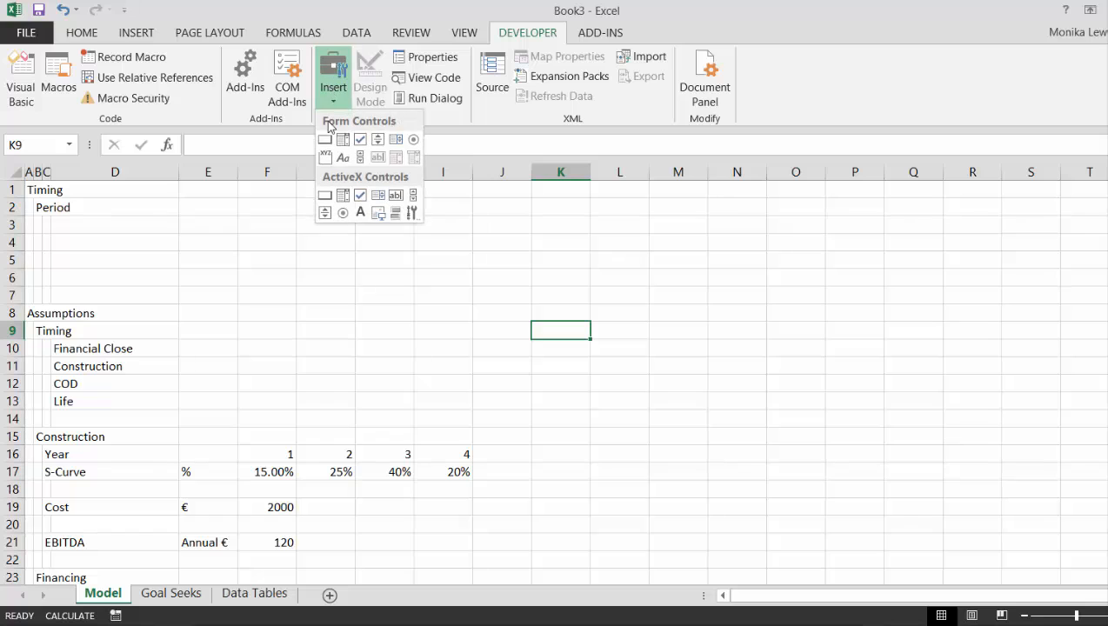
click(325, 140)
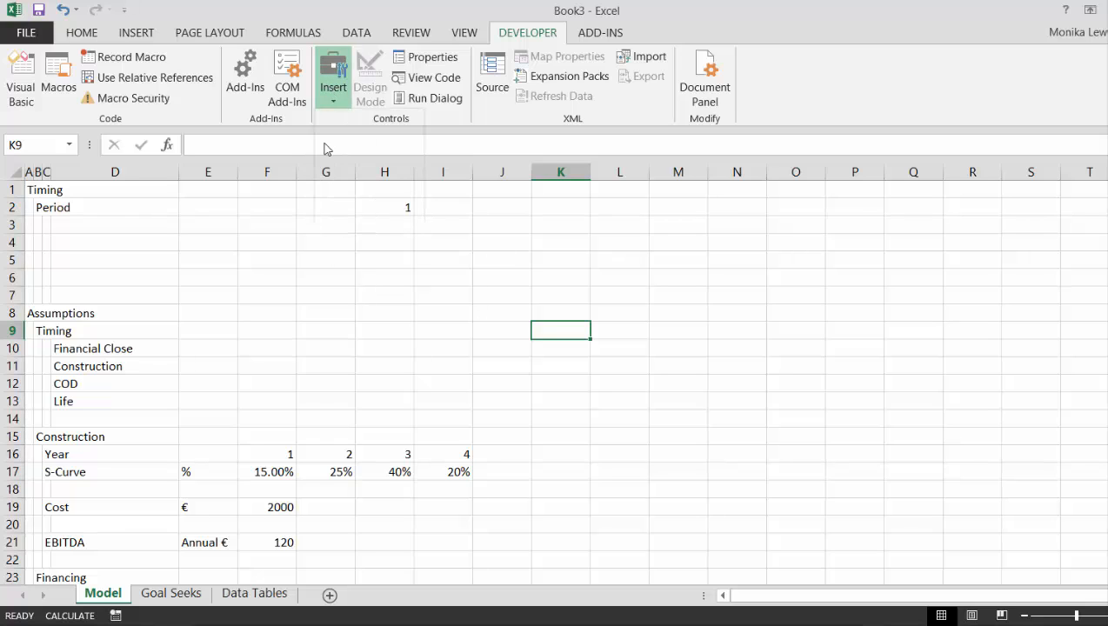
mouse_move(530, 322)
mouse_down()
mouse_move(566, 342)
mouse_move(663, 357)
mouse_move(647, 355)
mouse_up()
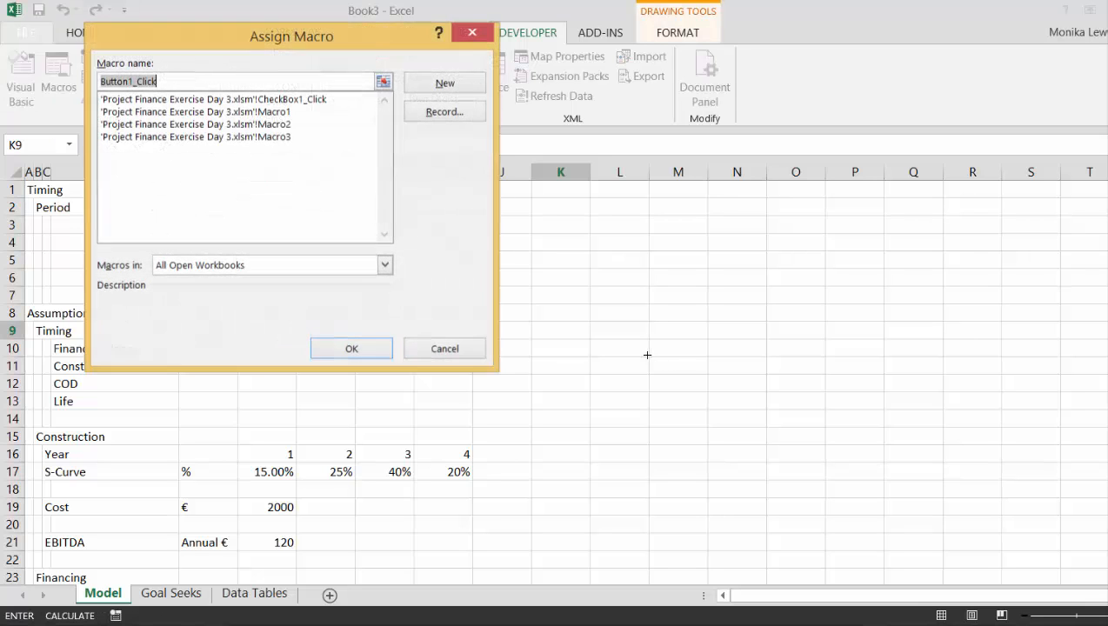
click(442, 351)
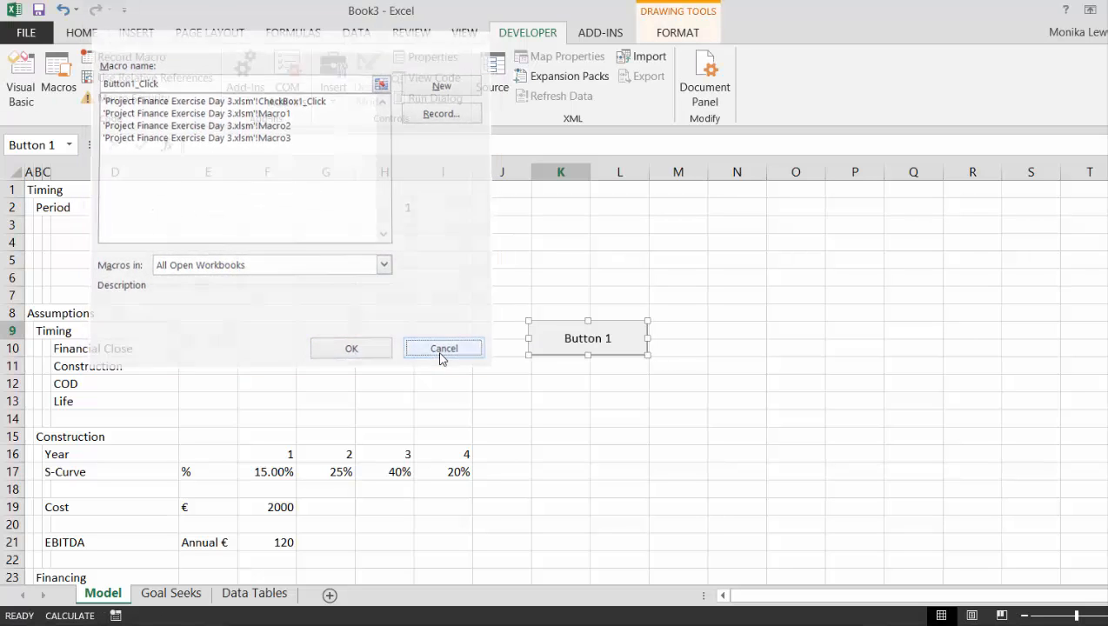
- Replace the new button's caption with Optimise and deselect it
click(566, 341)
key(ctrl+a)
key(Delete)
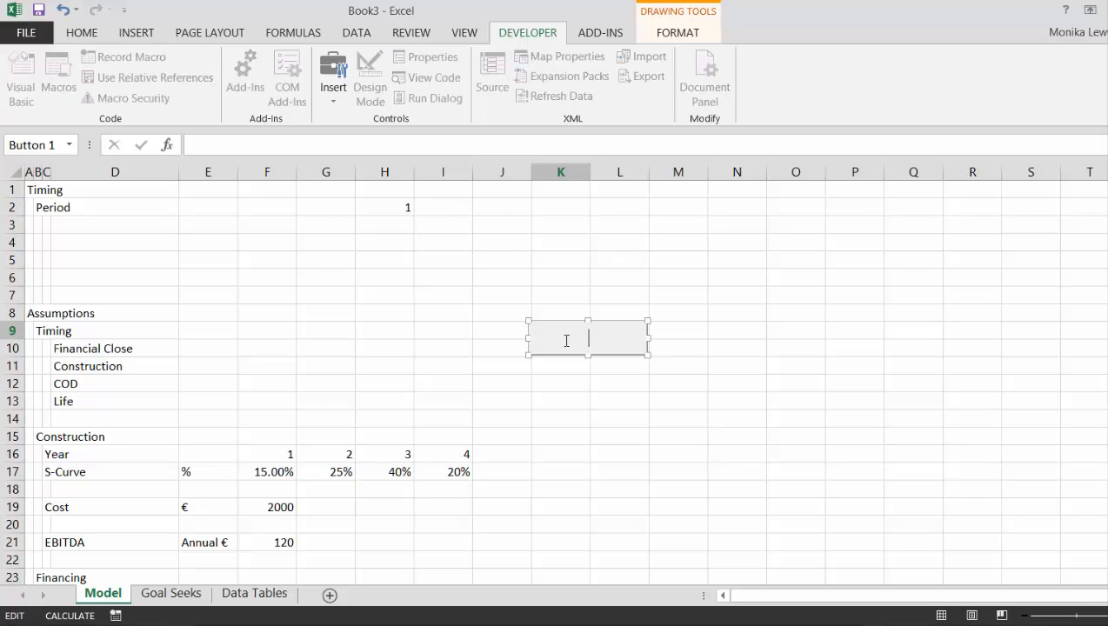
text(Optimise)
click(628, 411)
- Review the construction and financing assumptions down past the DSRA row and back up again
key(Left)
key(Left)
key(Left)
key(Left)
key(Left)
key(Left)
key(Left)
key(Left)
key(Left)
key(Left)
key(Left)
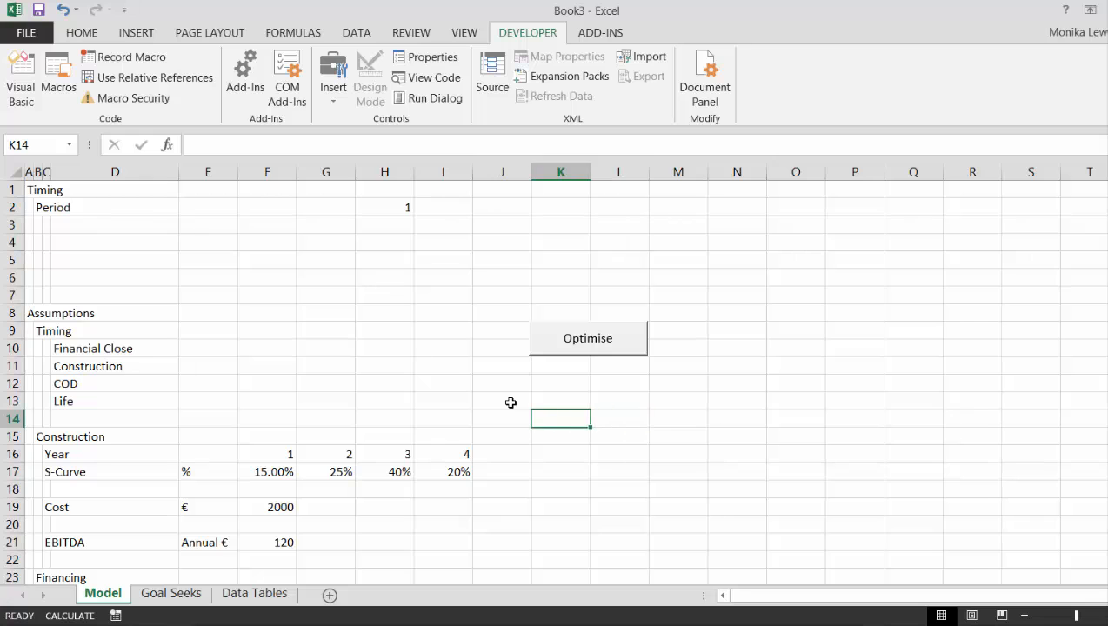
key(Down)
key(Down)
key(Down)
key(Down)
key(Down)
key(Down)
key(Down)
key(Down)
key(Down)
key(Down)
key(Down)
key(Down)
key(Down)
key(Down)
key(Down)
key(Down)
key(Down)
key(Down)
key(Down)
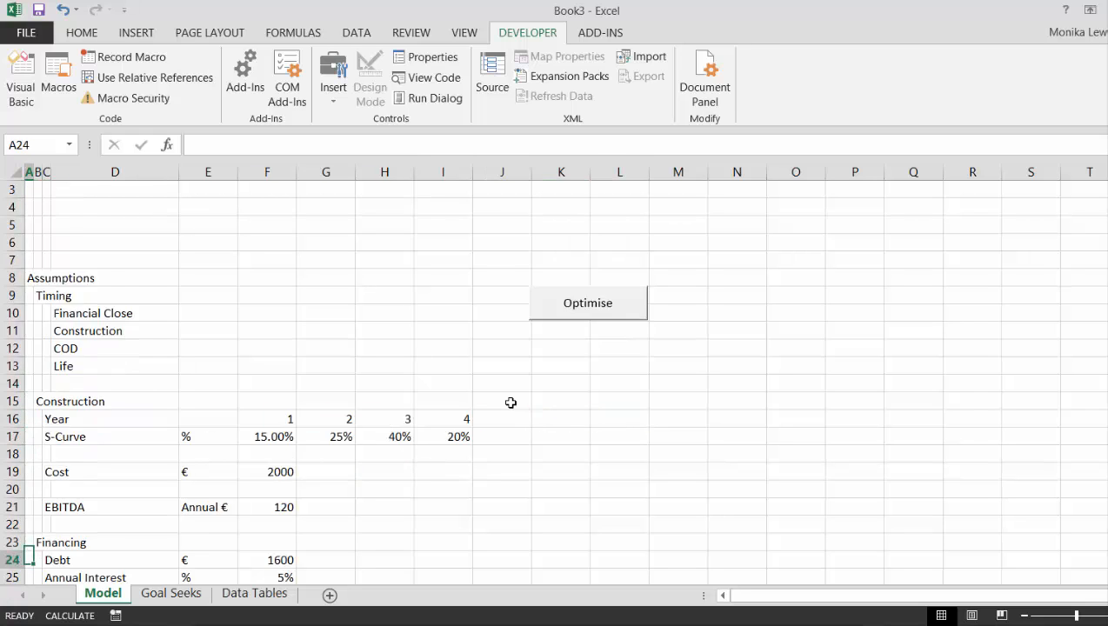
key(Up)
key(Up)
key(Up)
key(Up)
key(Up)
key(Up)
key(Up)
key(Up)
key(Up)
key(Up)
key(Up)
key(Up)
key(Up)
key(Up)
key(Up)
key(Up)
key(Up)
key(Up)
key(Up)
key(Up)
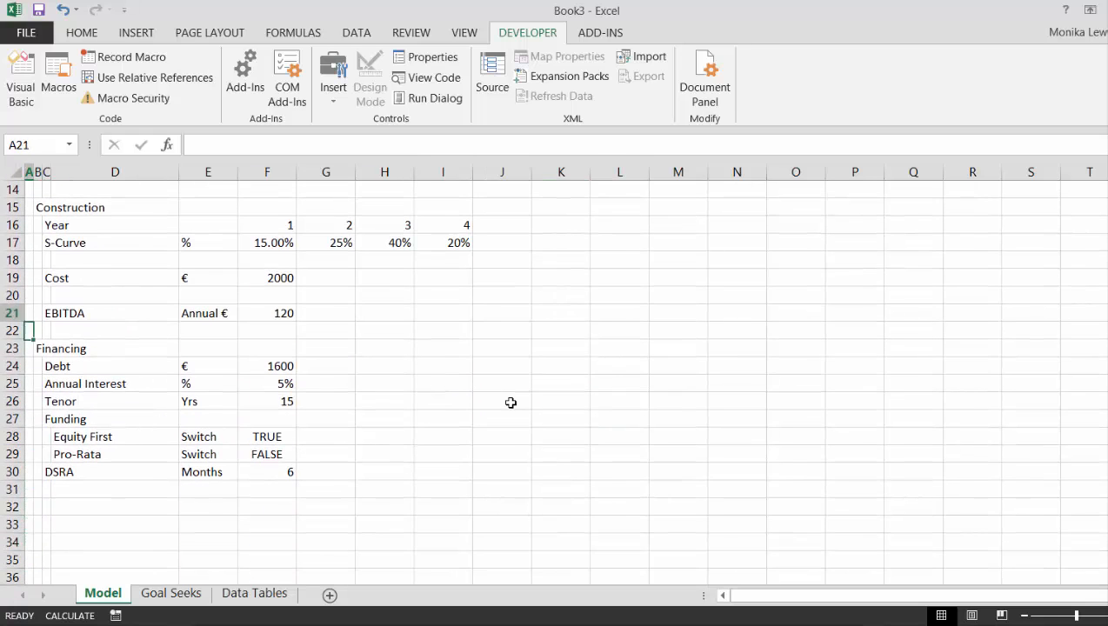
- Look over the Model sheet's construction and financing rows, ending at the Timing heading in A1
key(Down)
key(Down)
key(Down)
key(Down)
key(Down)
key(Down)
key(Down)
key(Down)
key(Down)
key(Down)
key(Down)
key(Down)
key(Down)
key(Down)
key(Down)
key(Down)
key(Down)
key(Down)
key(Down)
key(Down)
key(Down)
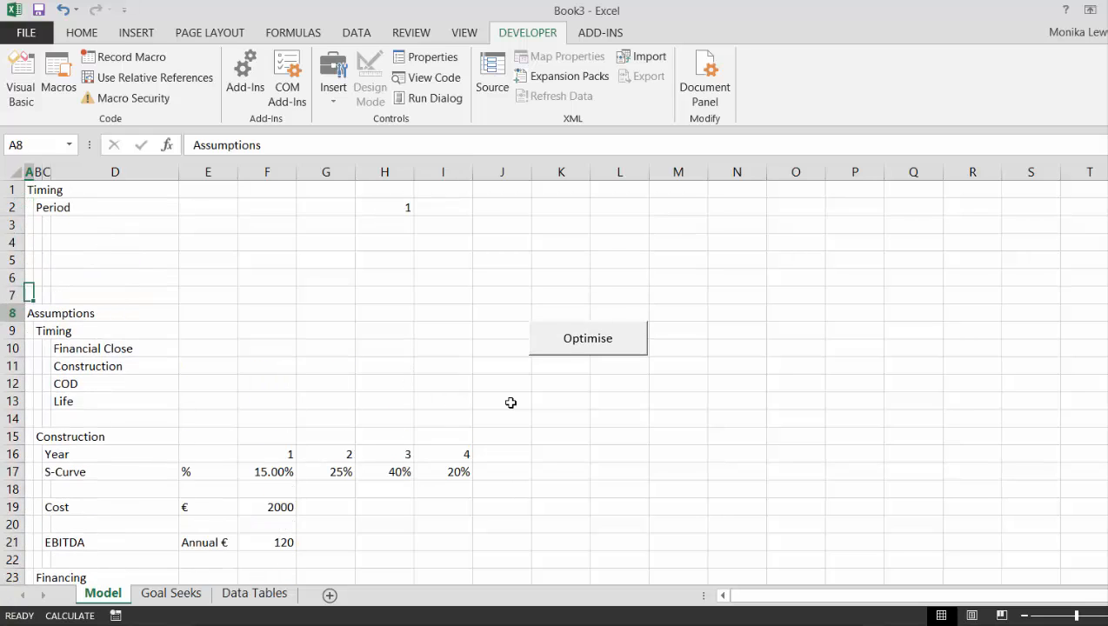
key(Up)
key(Up)
key(Up)
key(Up)
key(Up)
key(Up)
key(Up)
key(Up)
key(Up)
key(Up)
key(Up)
key(Up)
key(Up)
key(Up)
key(Up)
key(Up)
key(Up)
key(Up)
key(Up)
key(Up)
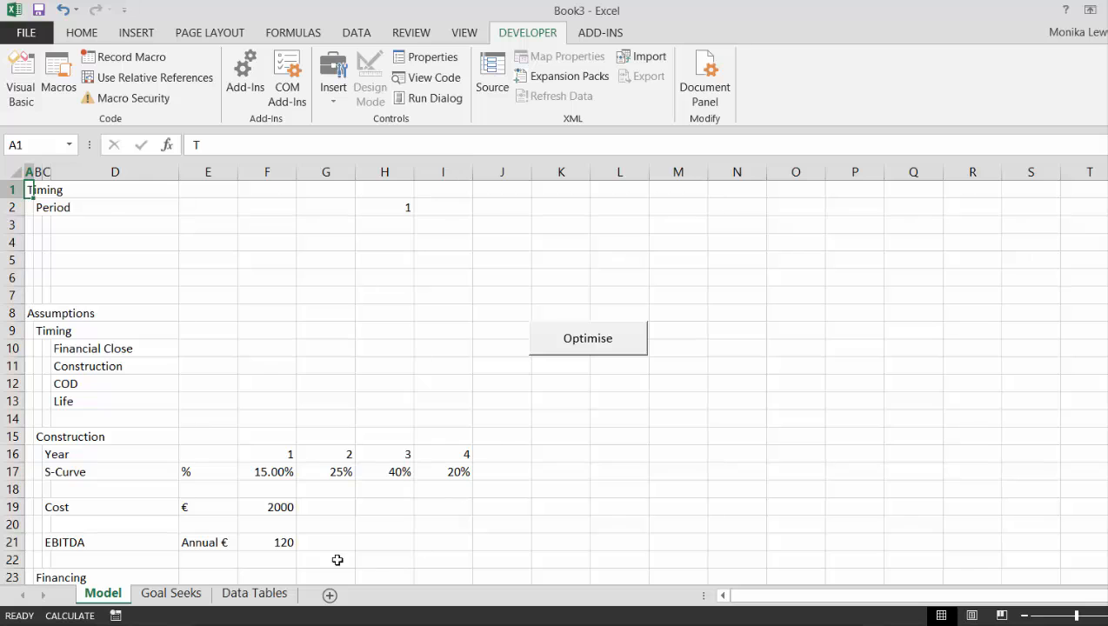
- Look at the Goal Seeks and Data Tables sheets, and return to the Model sheet
click(189, 598)
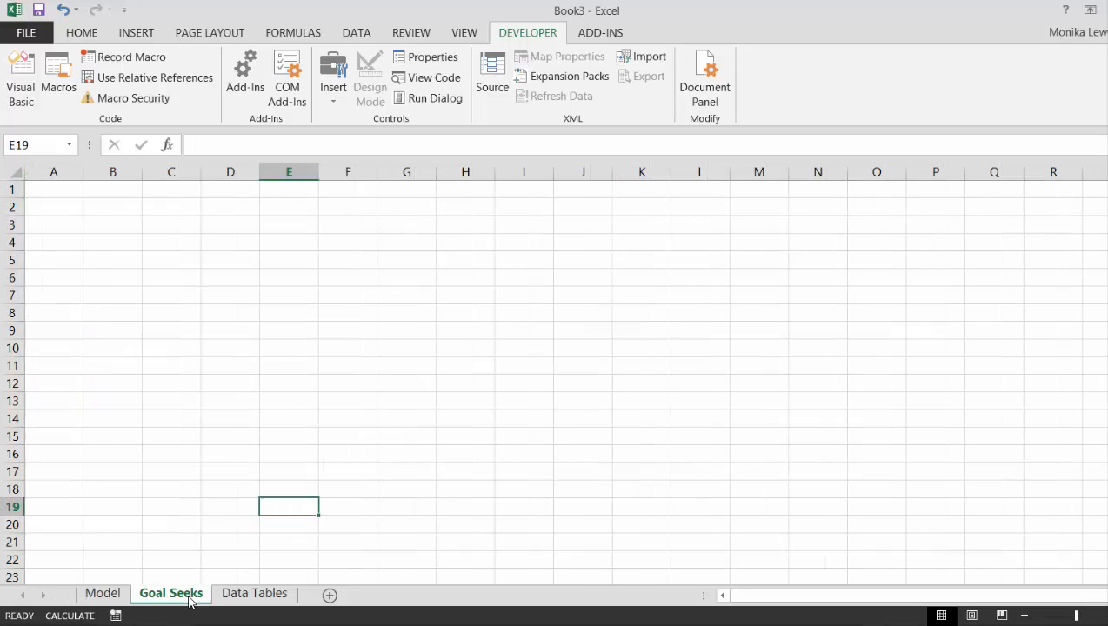
click(256, 598)
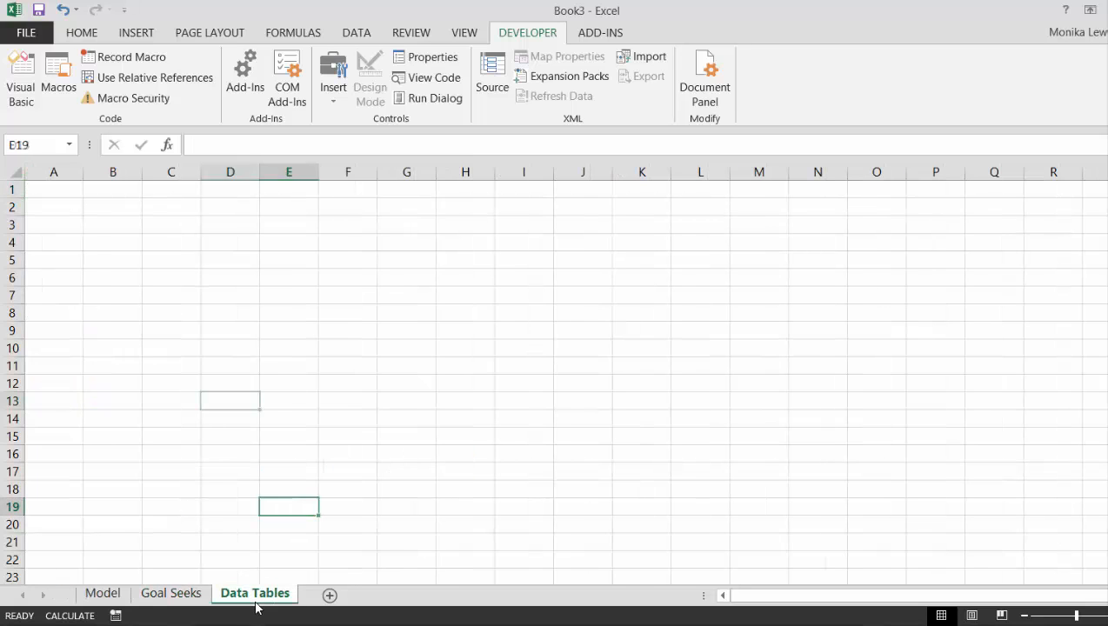
click(107, 595)
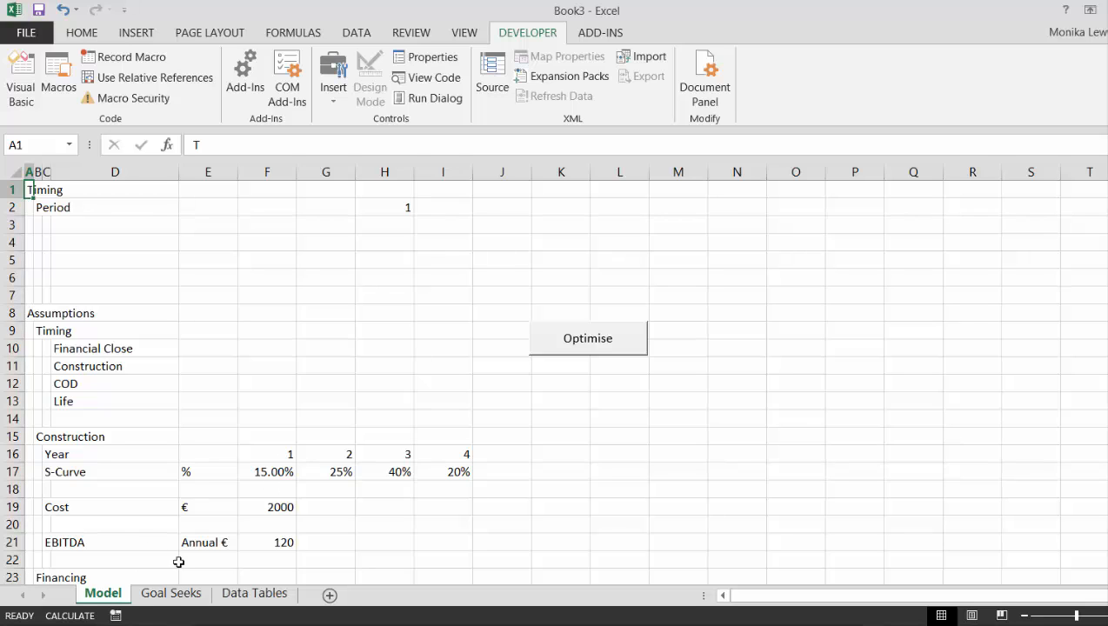
click(185, 599)
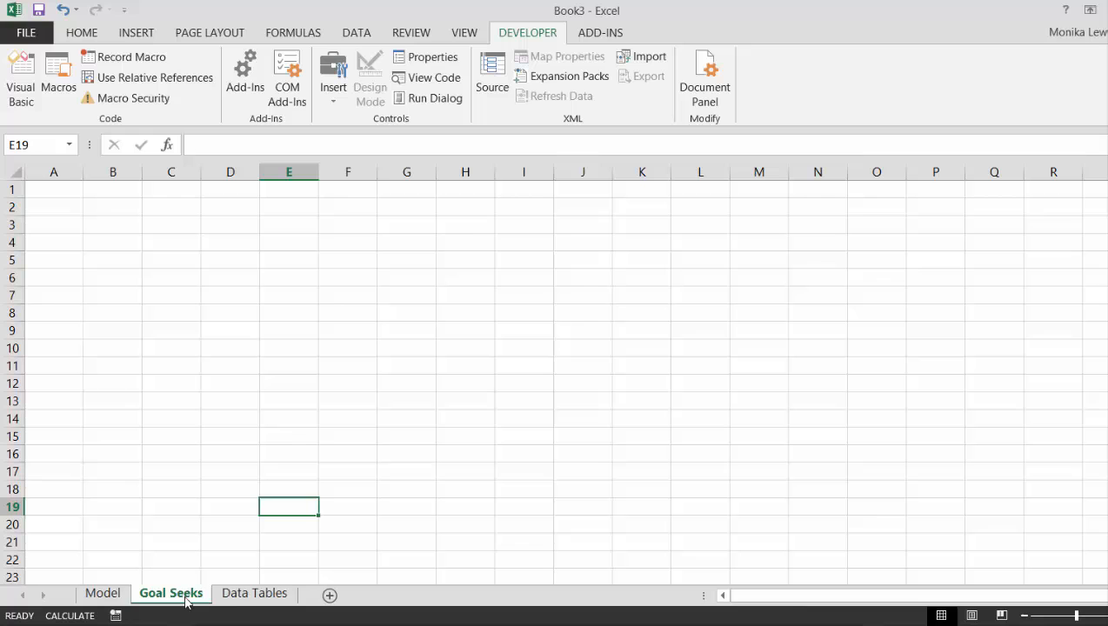
click(254, 595)
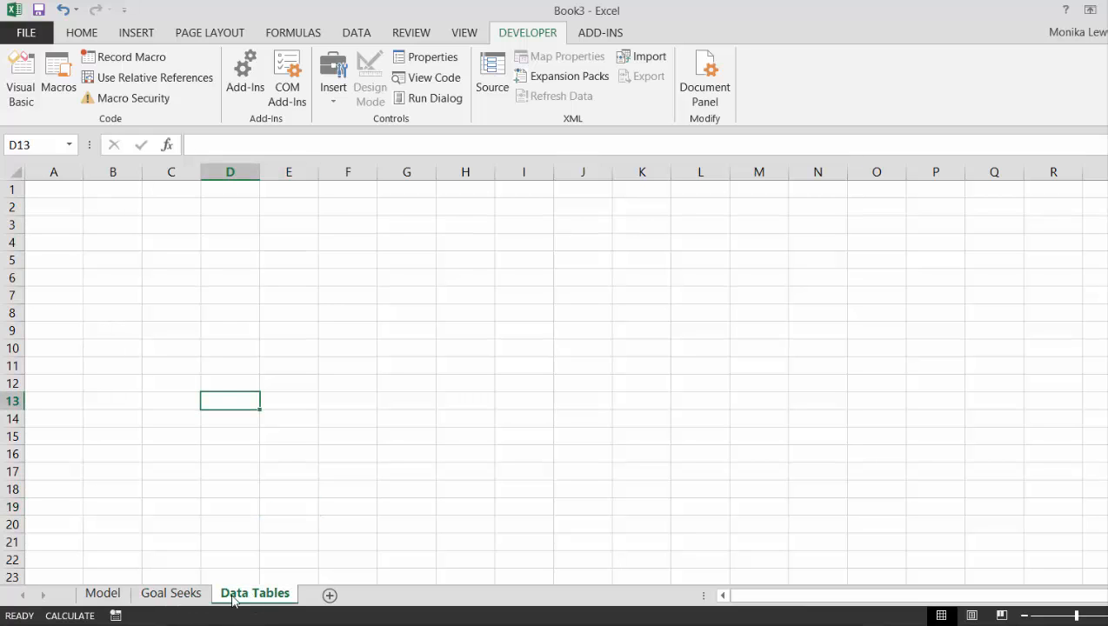
click(105, 597)
- Examine the Model sheet's assumptions down to the DSRA row, and check the debt amount in F24
click(210, 400)
key(Down)
key(Down)
key(Down)
key(Down)
key(Down)
key(Down)
key(Down)
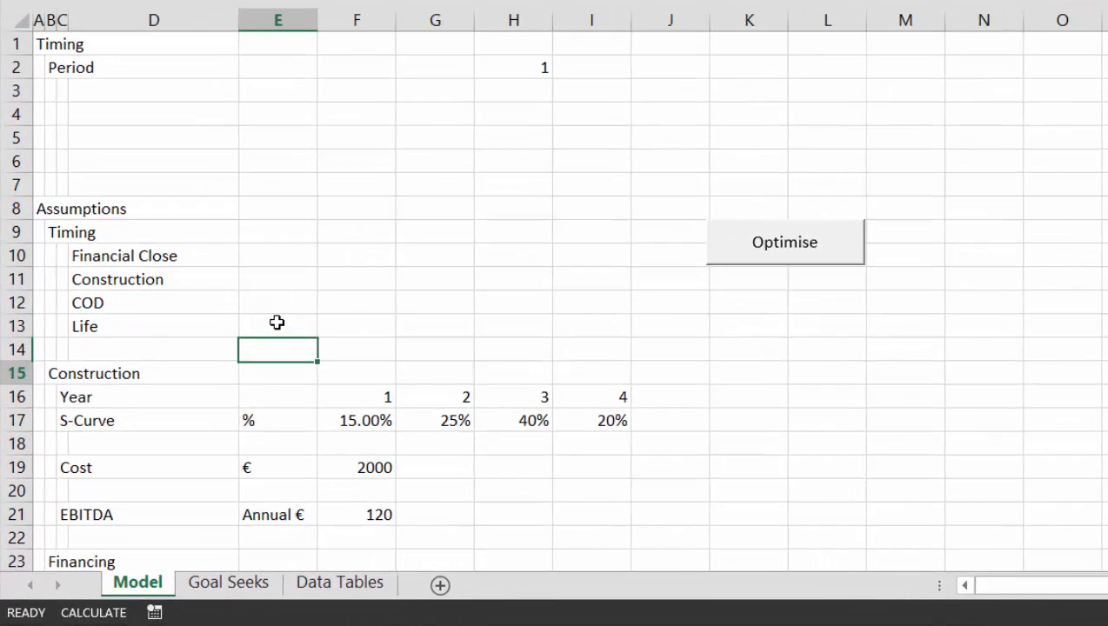
key(Down)
key(Down)
key(Down)
key(Down)
key(Down)
key(Down)
key(Down)
key(Down)
key(Down)
key(Down)
key(Down)
key(Down)
key(Down)
key(Up)
key(Up)
key(Up)
key(Up)
key(Up)
key(Up)
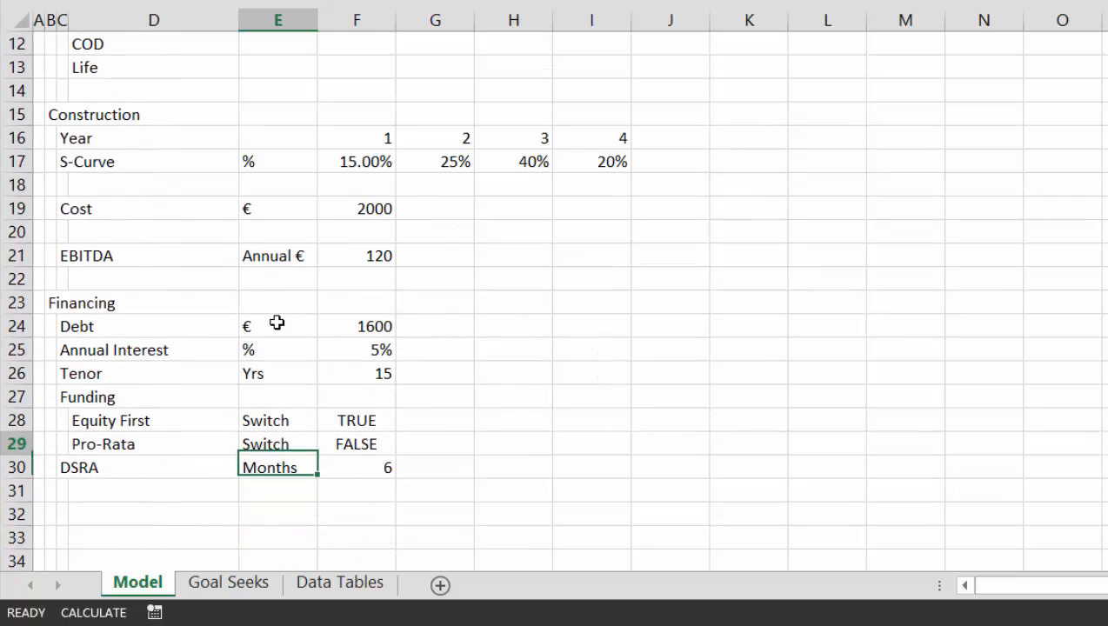
key(Up)
key(Up)
key(Up)
key(Right)
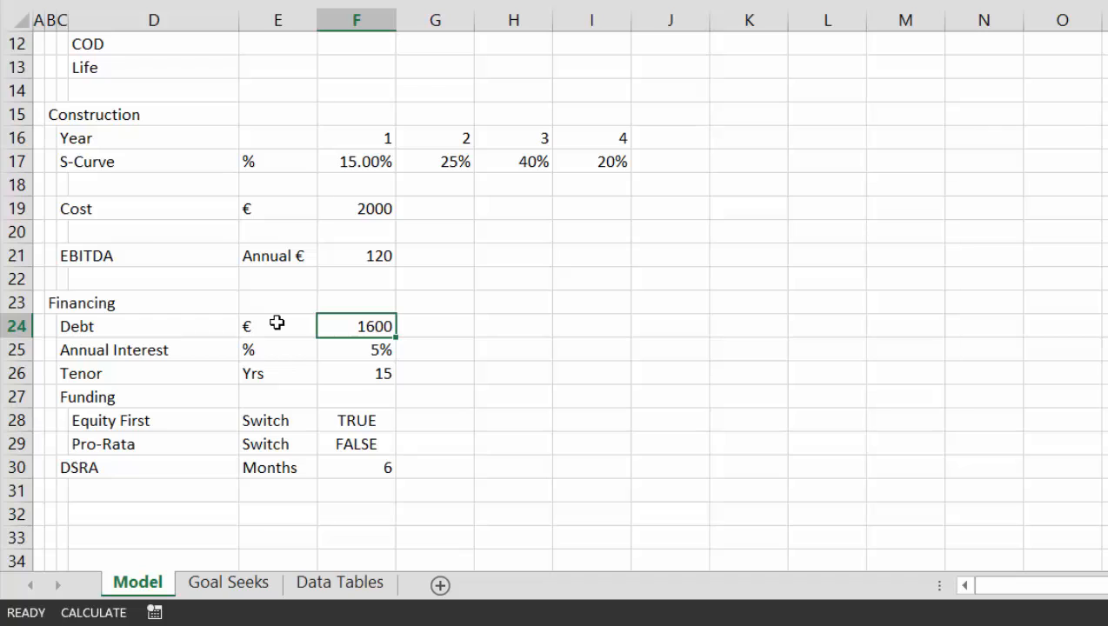
key(Up)
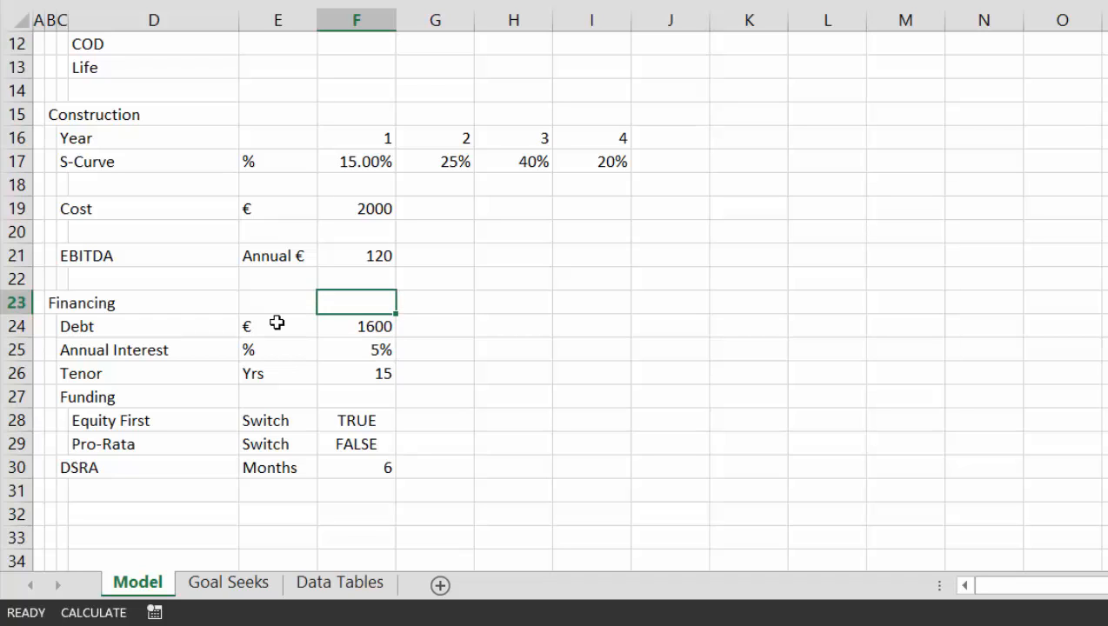
key(Down)
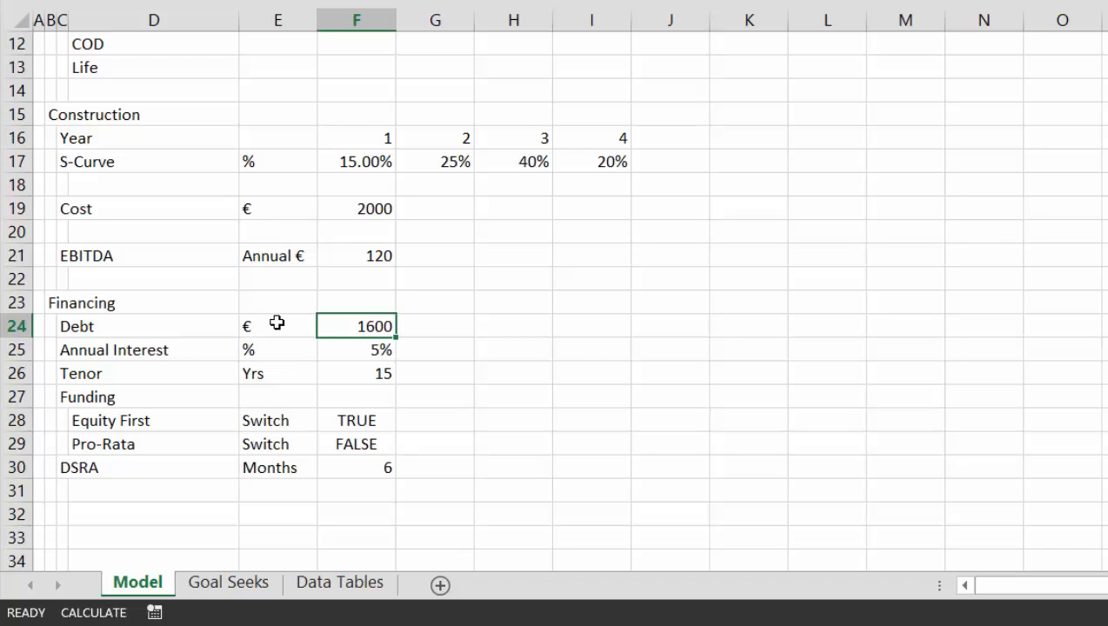
- Look from the debt amount back up through the construction and timing assumptions to the Period row
key(Up)
key(Up)
key(Up)
key(Up)
key(Up)
key(Up)
key(Up)
key(Up)
key(Up)
key(Up)
key(Up)
key(Up)
key(Up)
key(Up)
key(Up)
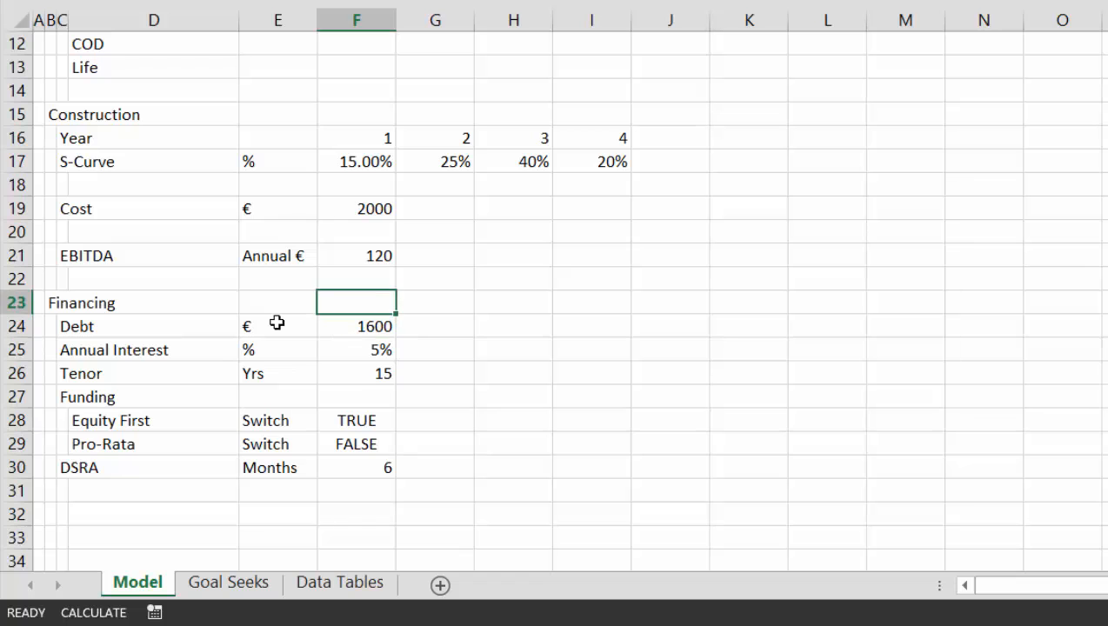
key(Down)
key(Up)
key(Up)
key(Up)
key(Up)
key(Up)
key(Up)
key(Up)
key(Up)
key(Up)
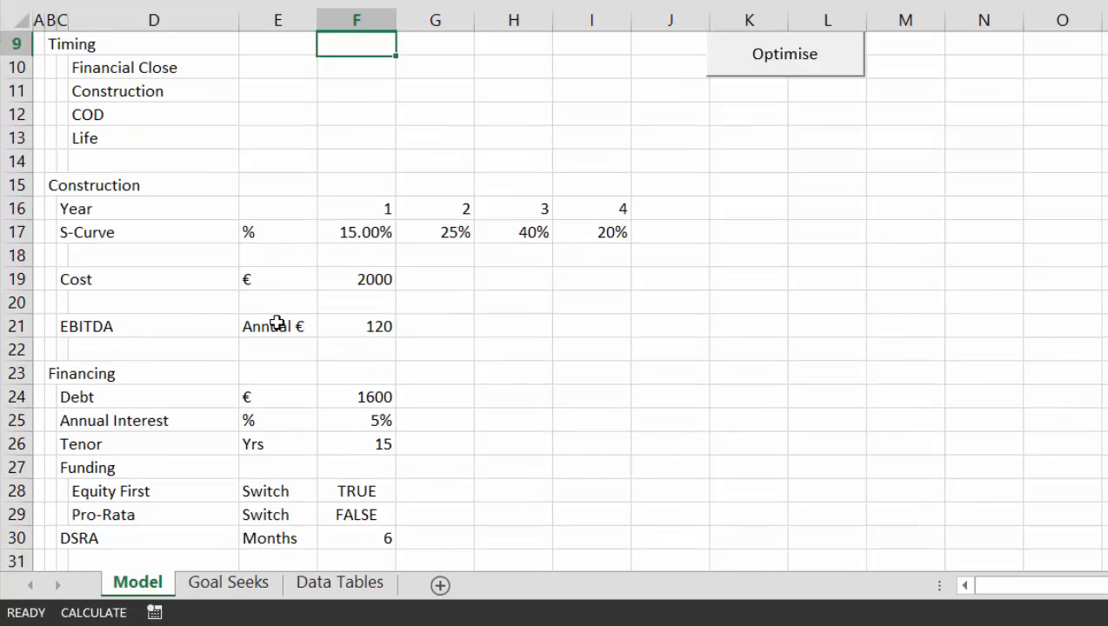
- Review the timing, construction and financing assumptions once more from the Assumptions heading down to the financing section
key(Down)
key(Down)
key(Down)
key(Down)
key(Down)
key(Down)
key(Down)
key(Down)
key(Down)
key(Down)
key(Down)
key(Down)
key(Down)
key(Down)
key(Down)
key(Down)
key(Down)
key(Down)
key(Down)
key(Down)
key(Down)
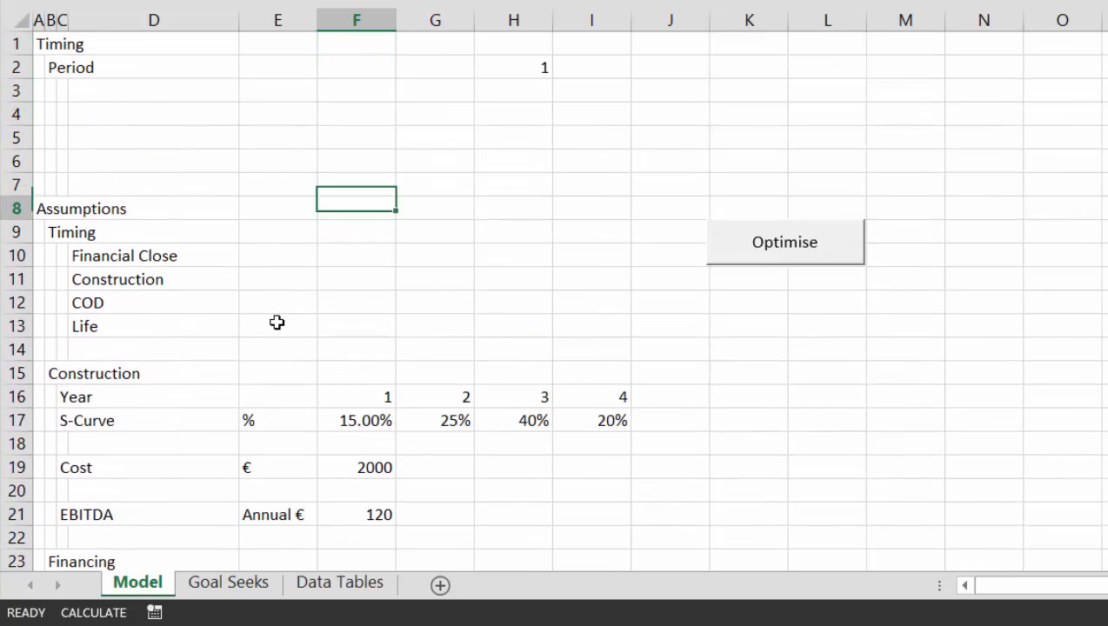
key(Up)
key(Up)
key(Up)
key(Up)
key(Up)
key(Up)
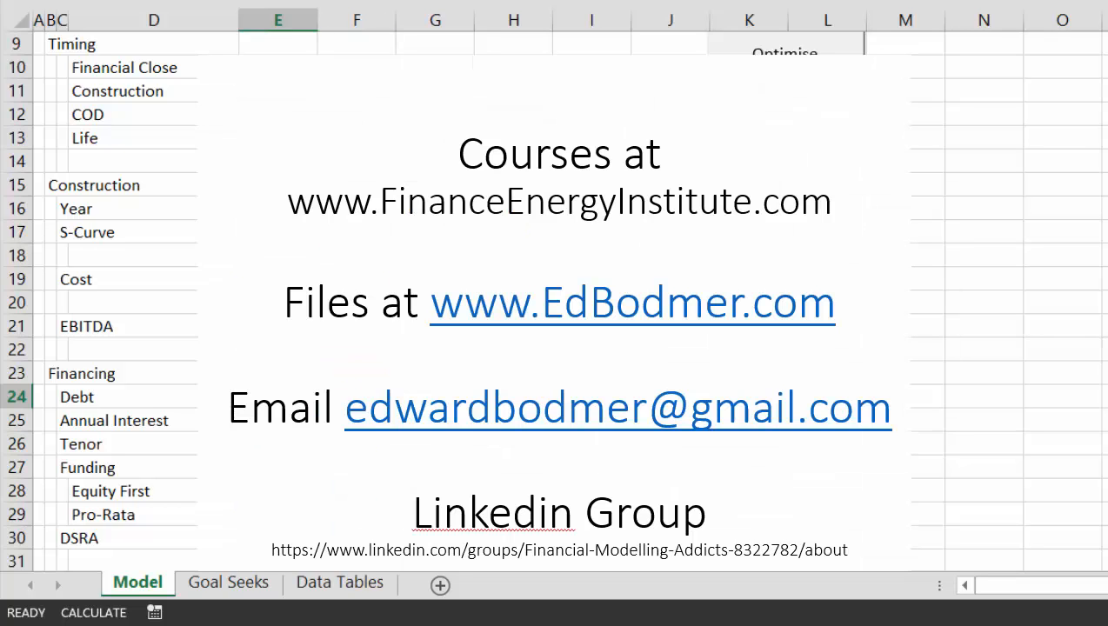
- Go back to the top of the Model sheet and select the first period value in H2
key(Up)
key(Up)
key(Up)
key(Up)
key(Up)
key(Up)
key(Up)
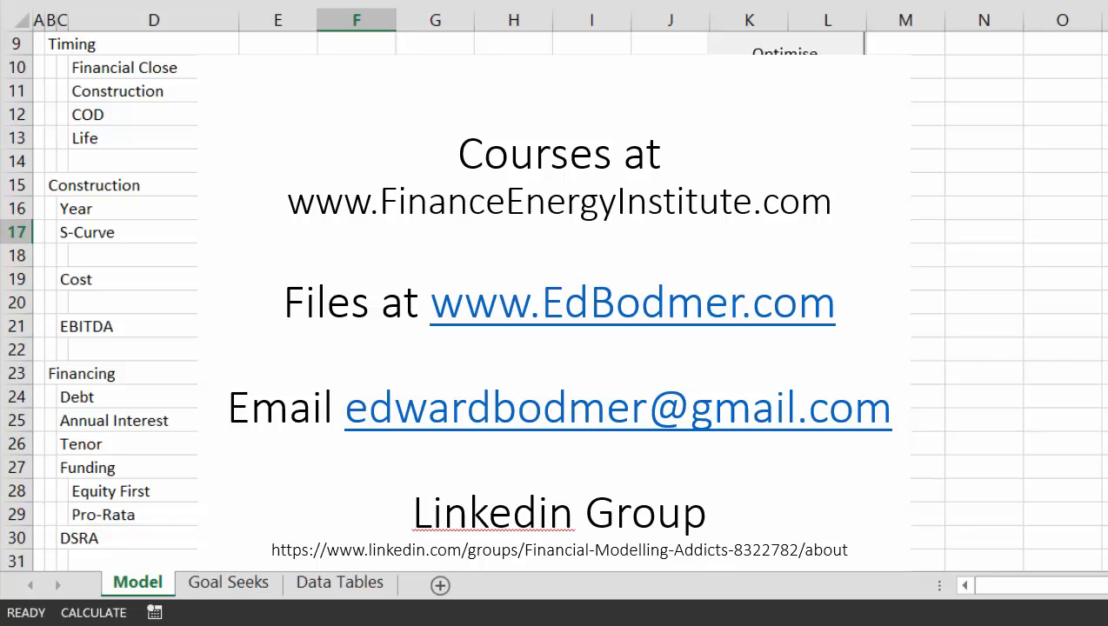
key(Up)
key(Up)
key(Up)
key(Up)
key(Up)
key(Up)
key(Up)
key(Up)
key(Up)
key(Up)
key(Up)
key(Up)
key(Up)
key(Up)
key(Up)
key(Up)
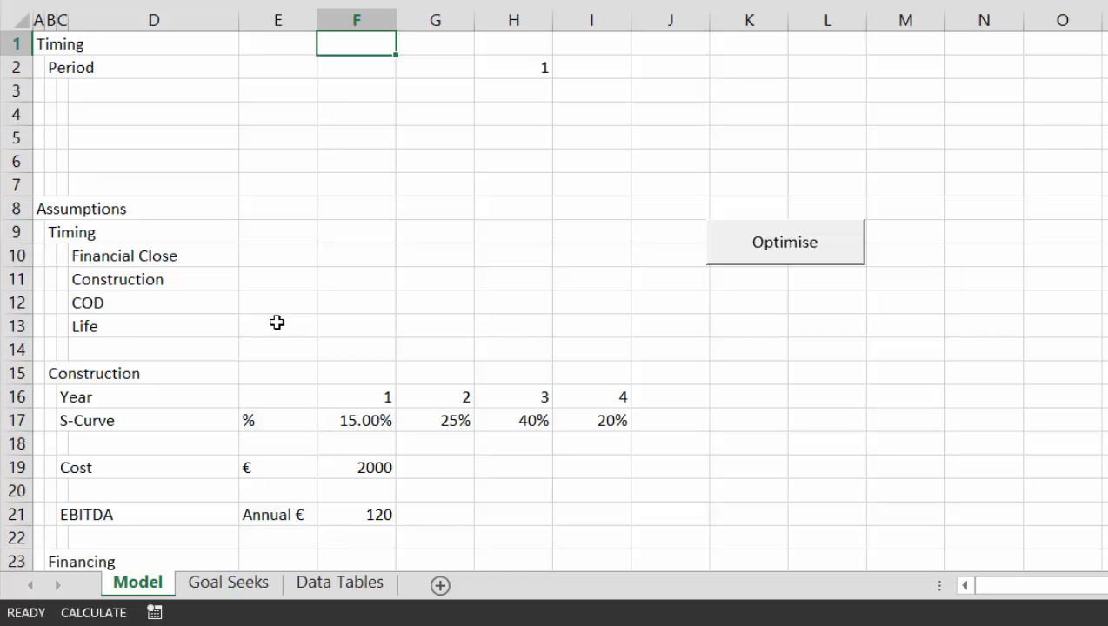
key(Down)
key(Right)
key(Right)
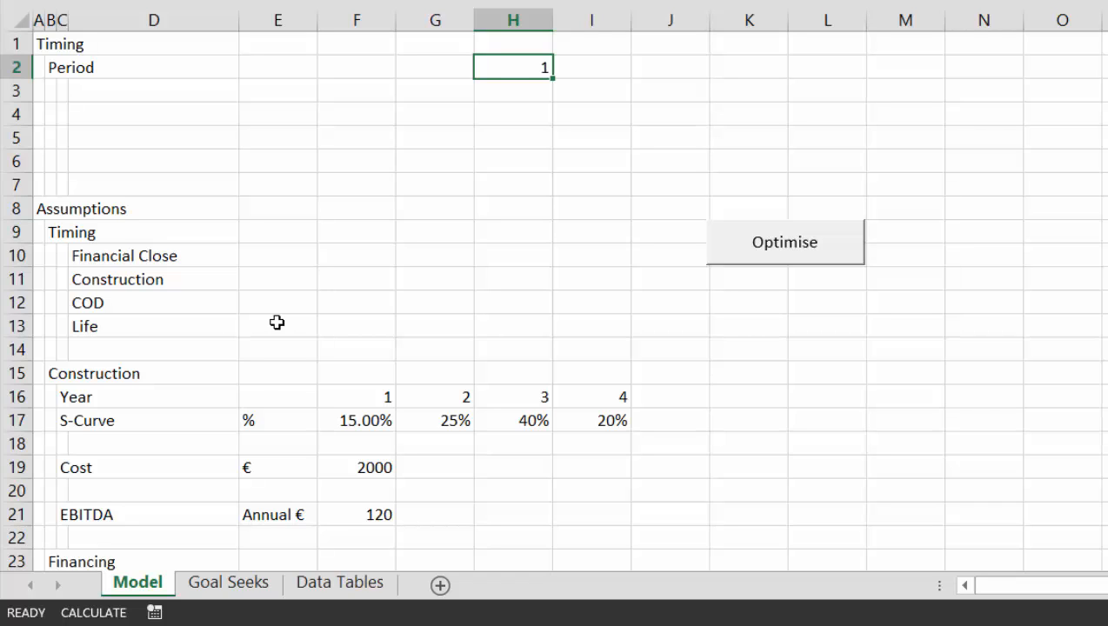
- Fill the Period row from H2 as a linear series with step value 1 and stop value 300
key(alt+h)
key(f)
key(i)
key(s)
key(Escape)
key(alt+h)
key(f)
key(i)
key(s)
key(Tab)
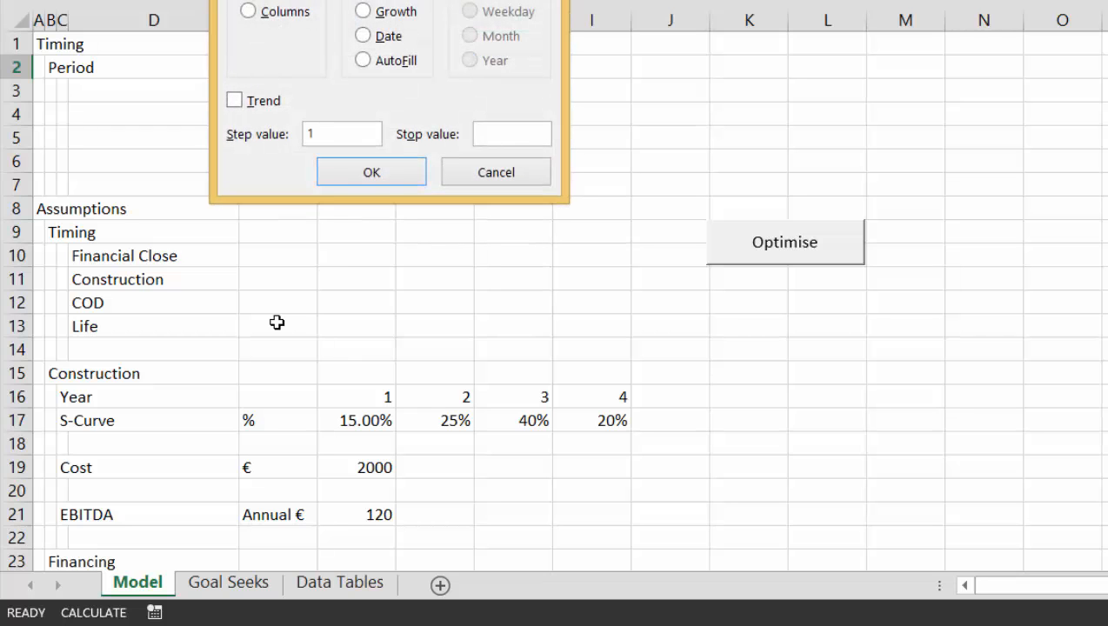
text(300)
key(Return)
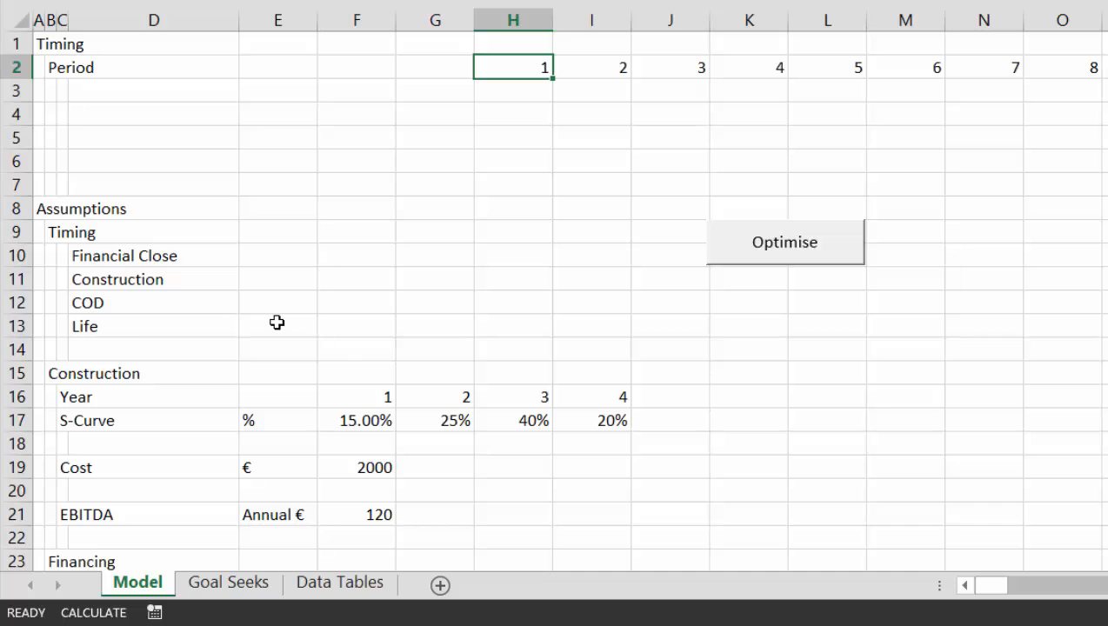
- Enter 1/1/2016 as the Financial Close date in F10 and 35 as the Construction duration in F11
key(Down)
key(Left)
key(Left)
key(Left)
key(Left)
key(Left)
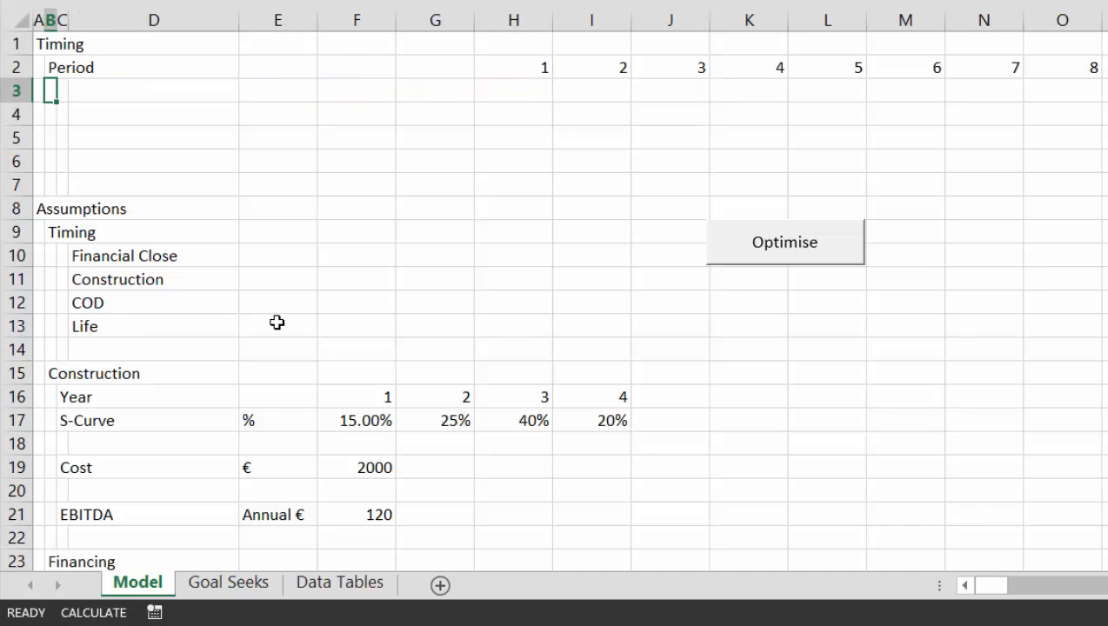
key(Down)
key(Down)
key(Down)
key(Down)
key(Down)
key(Down)
key(Down)
key(Right)
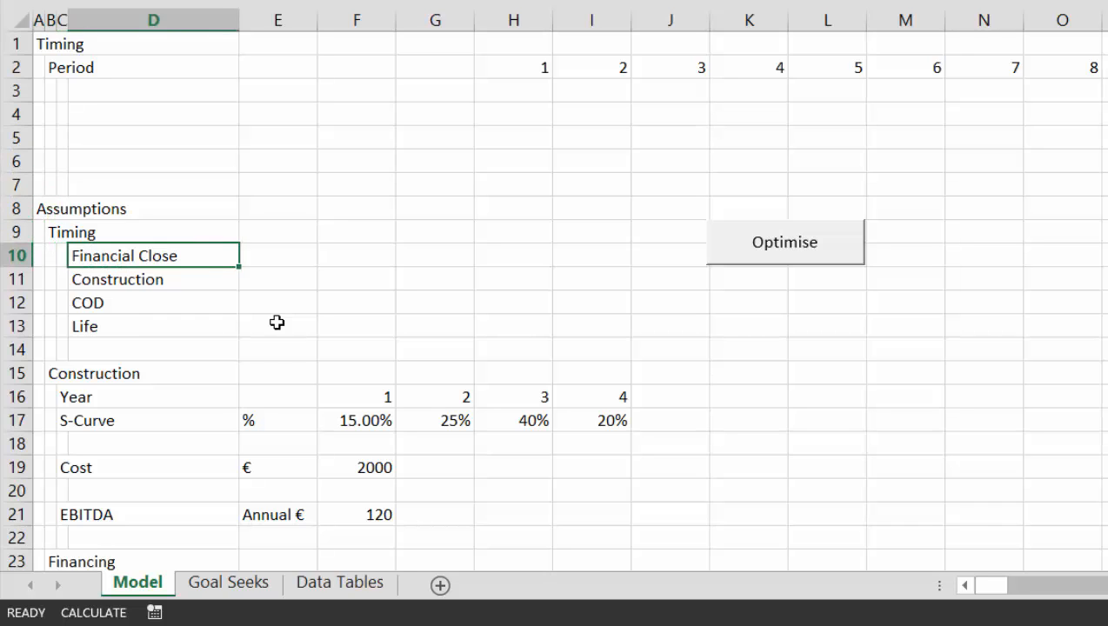
key(Right)
key(Right)
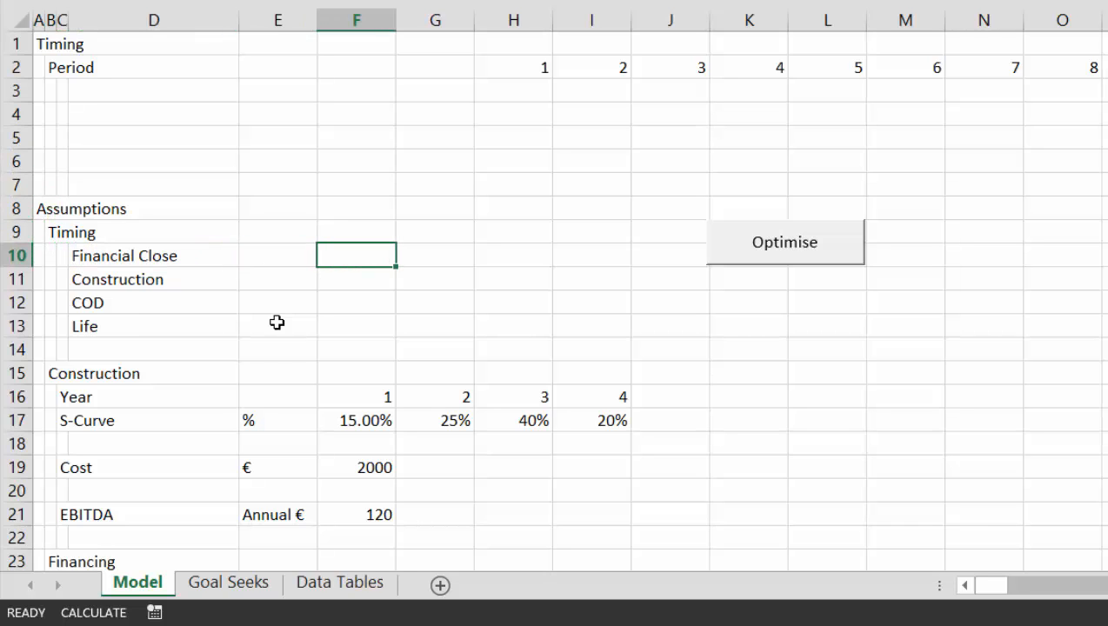
text(1/1/2016)
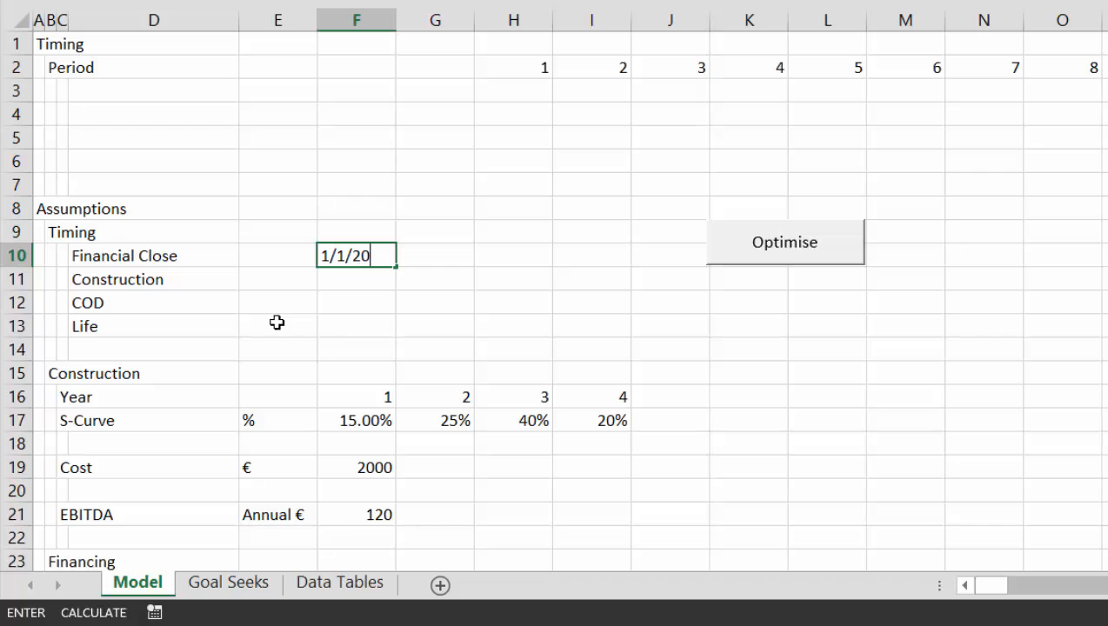
key(Return)
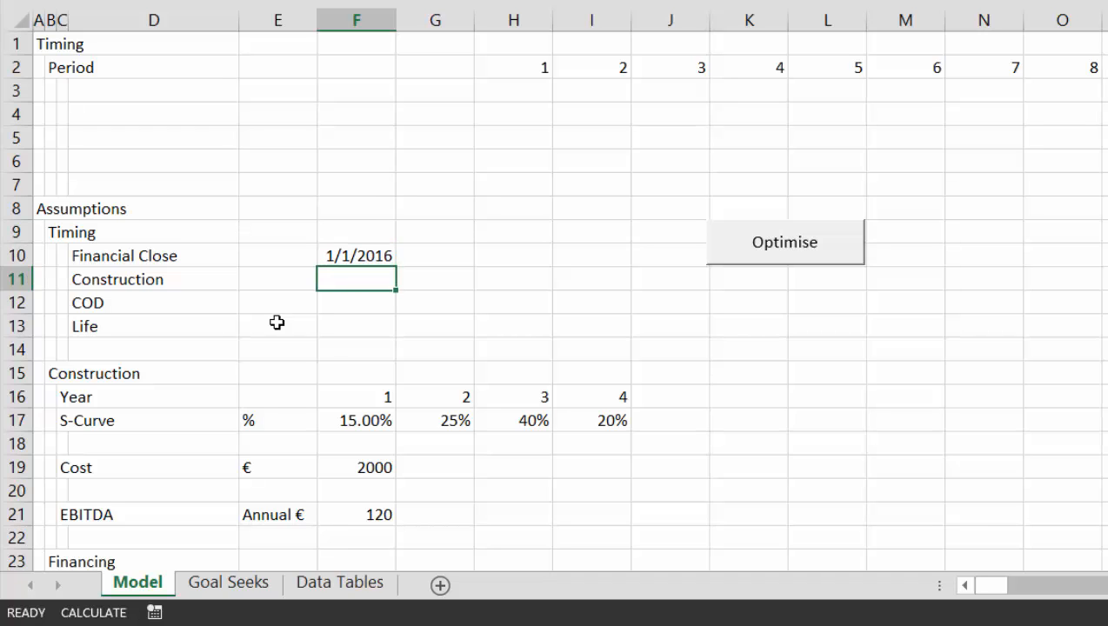
text(35)
key(Return)
- Calculate COD in F12 with EDATE from Financial Close and the Construction duration, and set Life to 20
text(=ed)
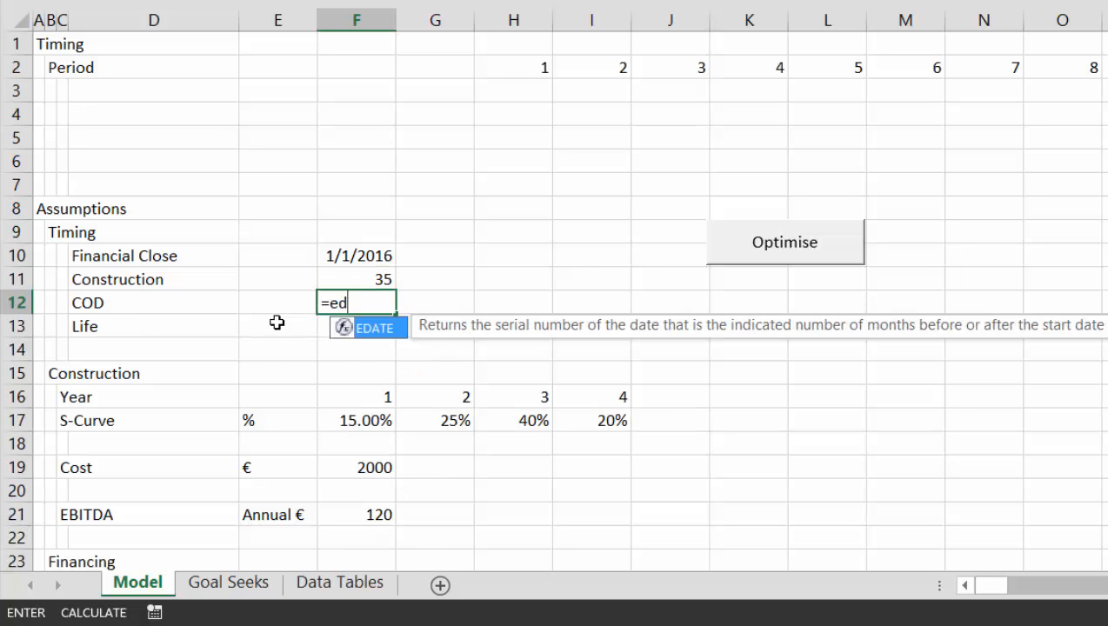
key(Tab)
key(Up)
key(Up)
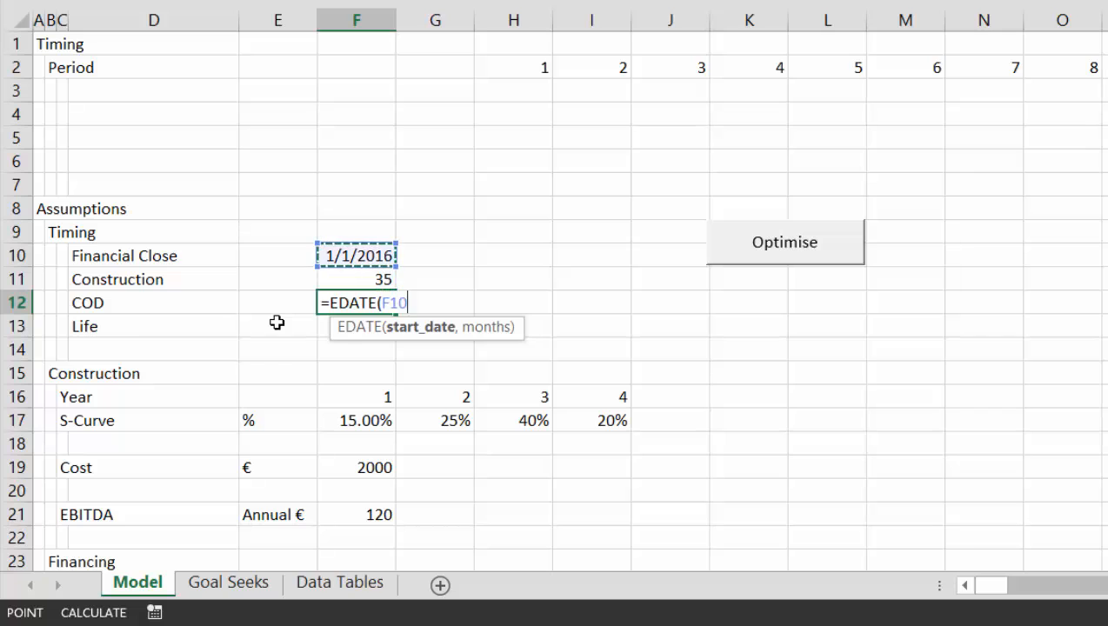
text(,)
key(Up)
key(Return)
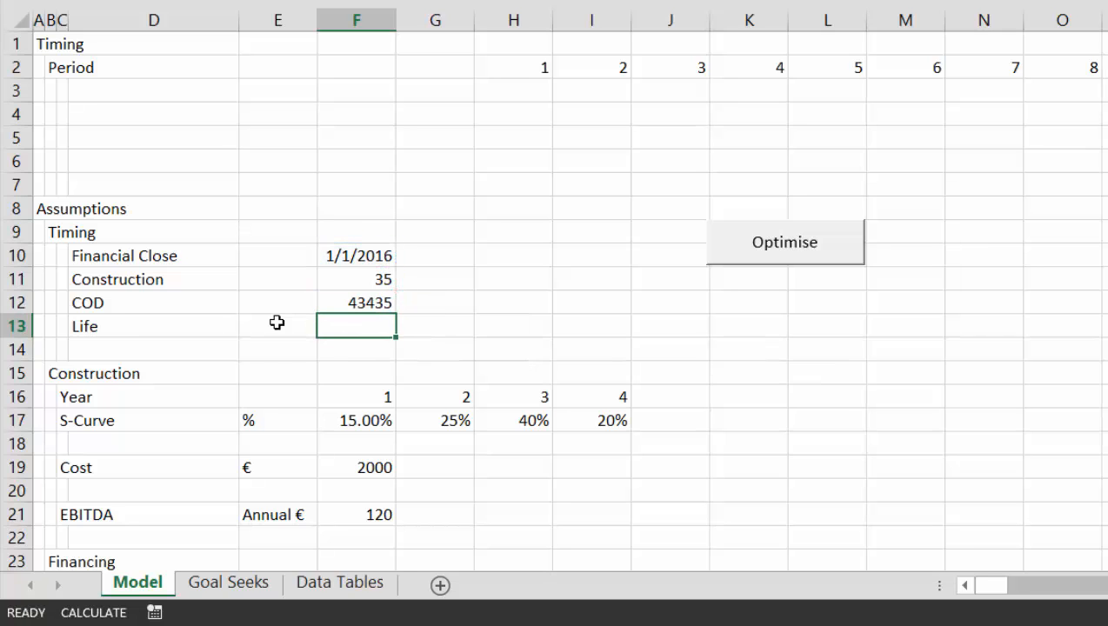
text(20)
key(Return)
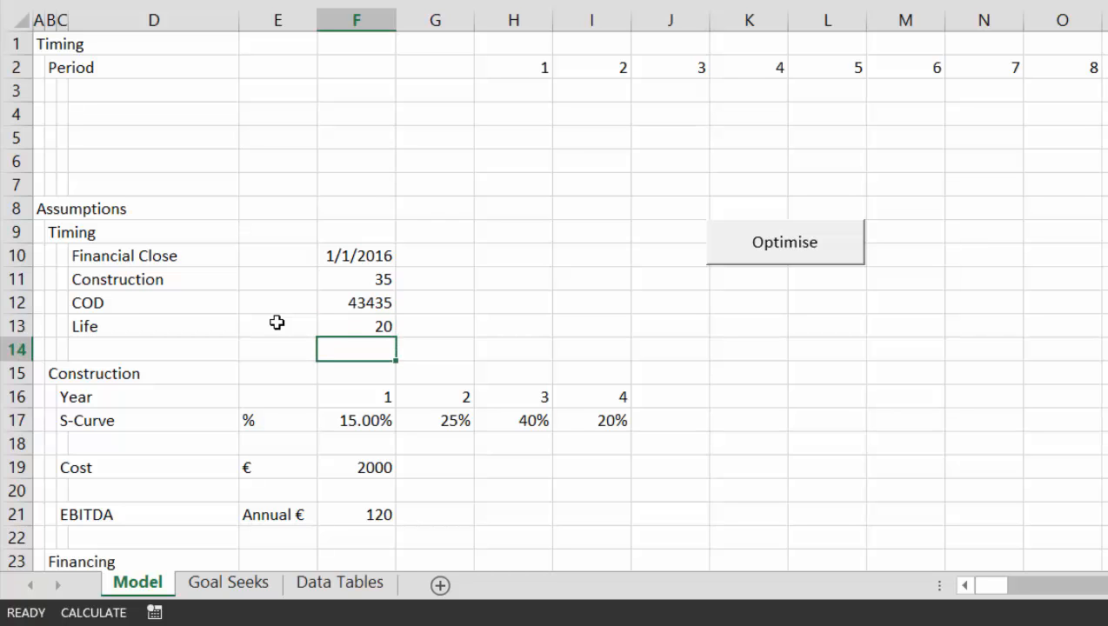
- Insert a new row below Life in the timing assumptions and label it Decommissioning in D14
key(shift+space)
key(ctrl+shift+equal)
key(Left)
key(Left)
key(Left)
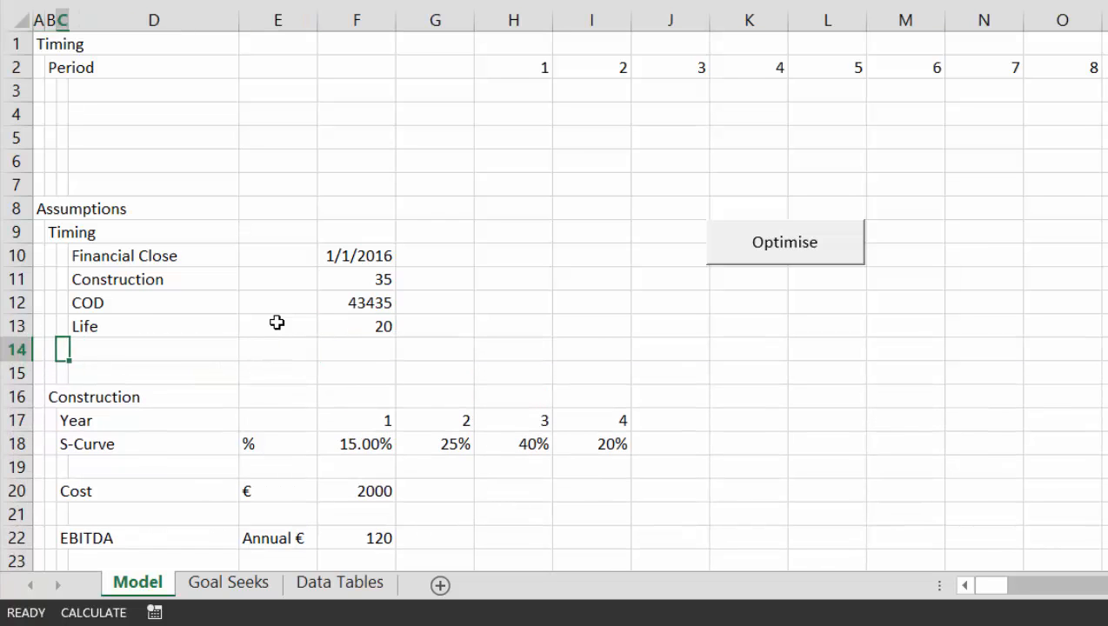
key(Right)
text(Decommi)
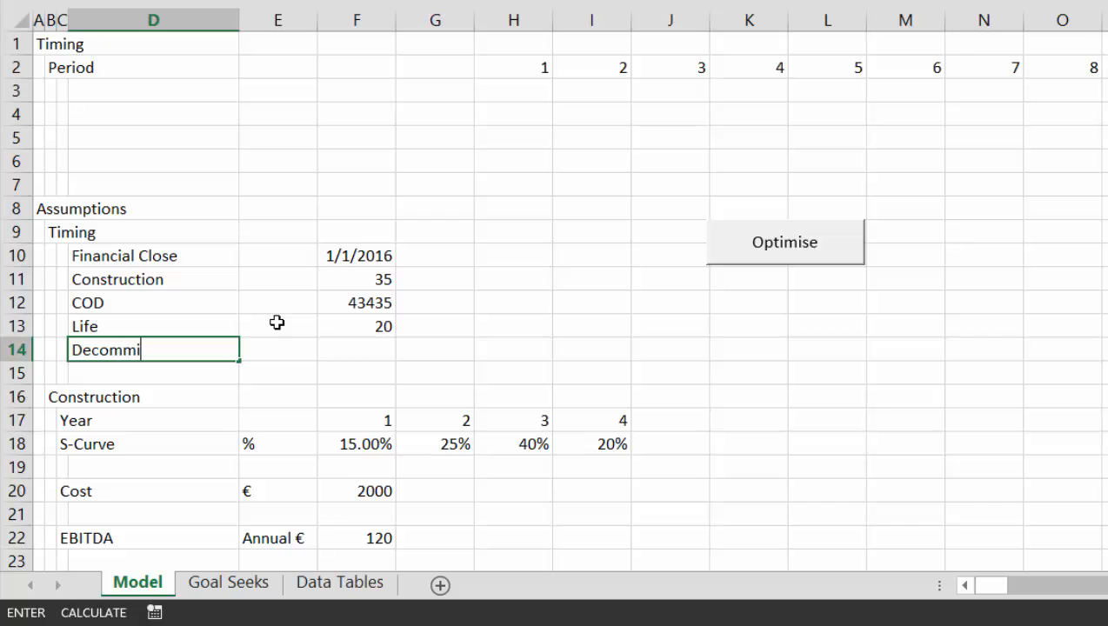
text(ssioning)
key(Return)
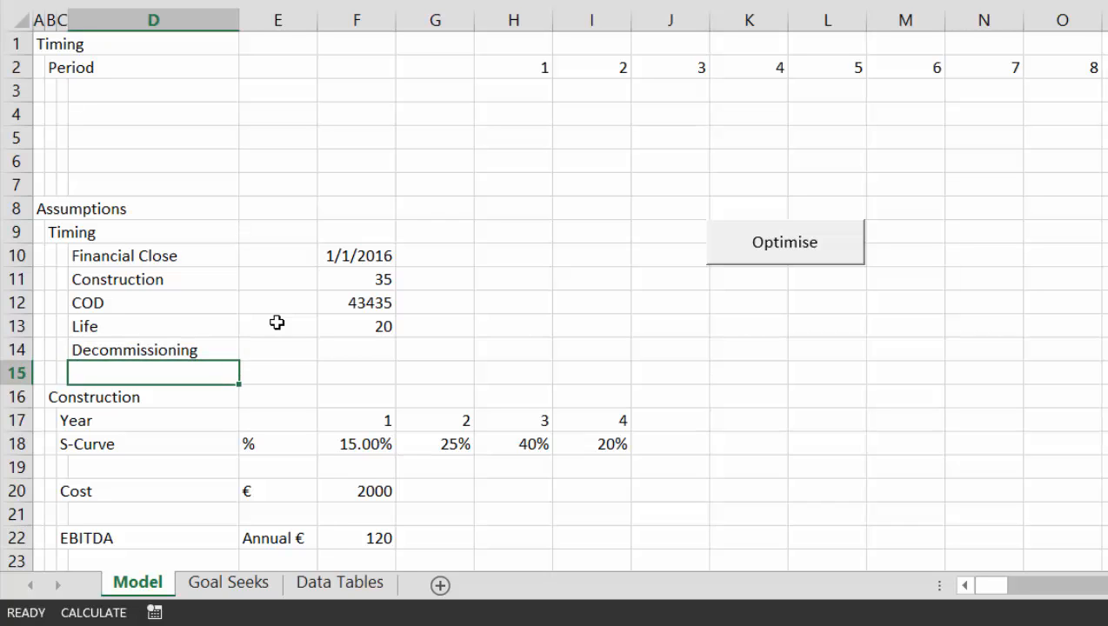
- Calculate the Decommissioning date in F14 as EDATE(F12,F13*12)
key(Up)
key(Right)
key(Right)
text(=ed)
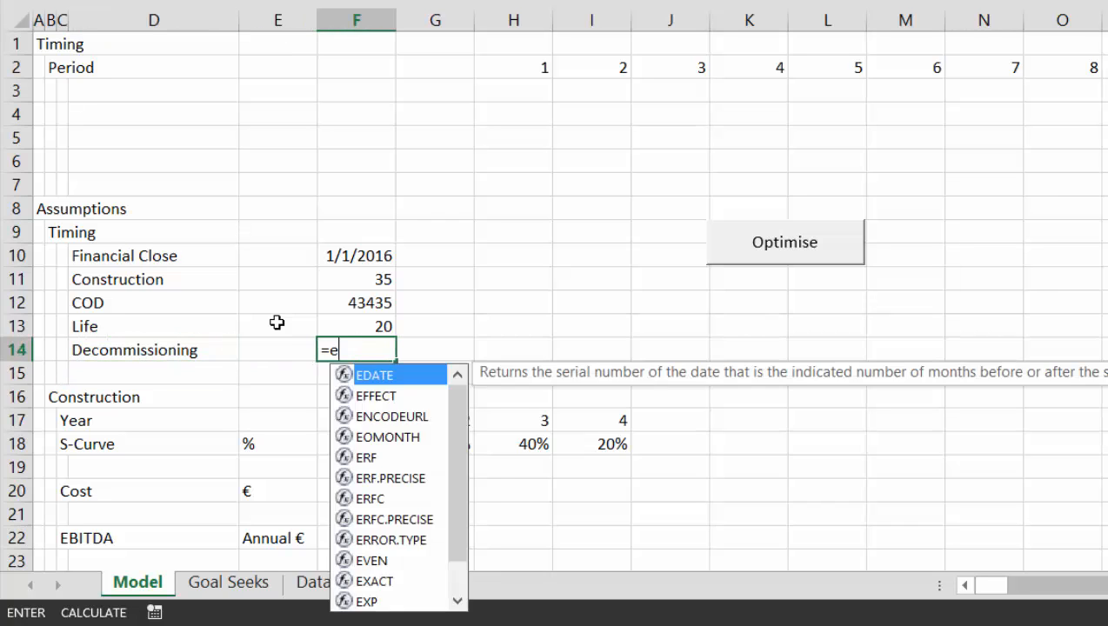
key(Tab)
key(Up)
key(Up)
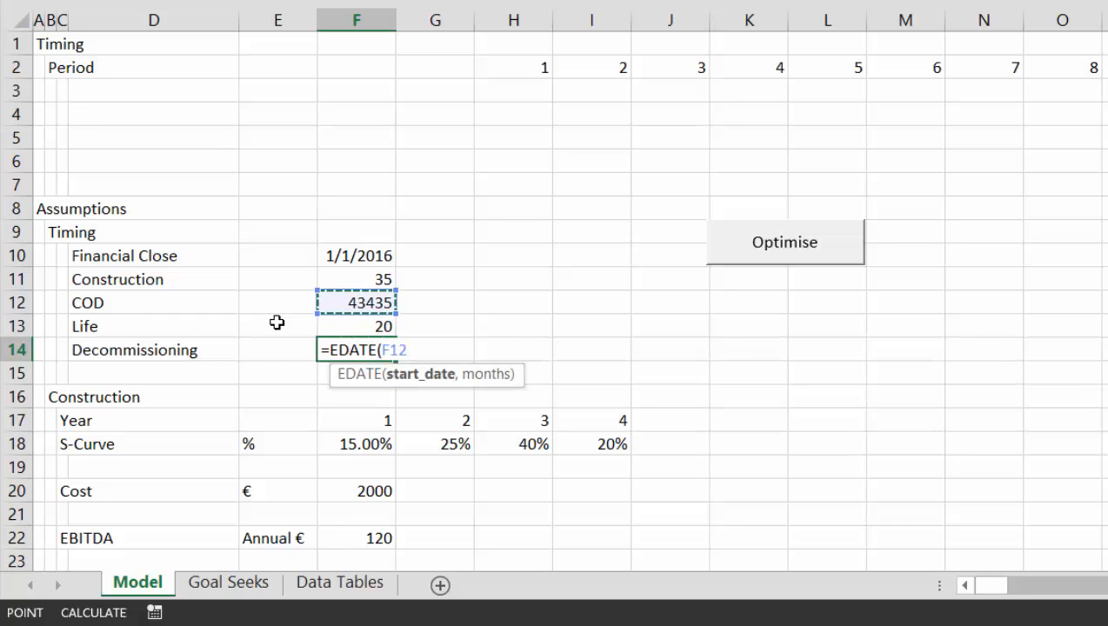
text(,)
key(Up)
text(*1)
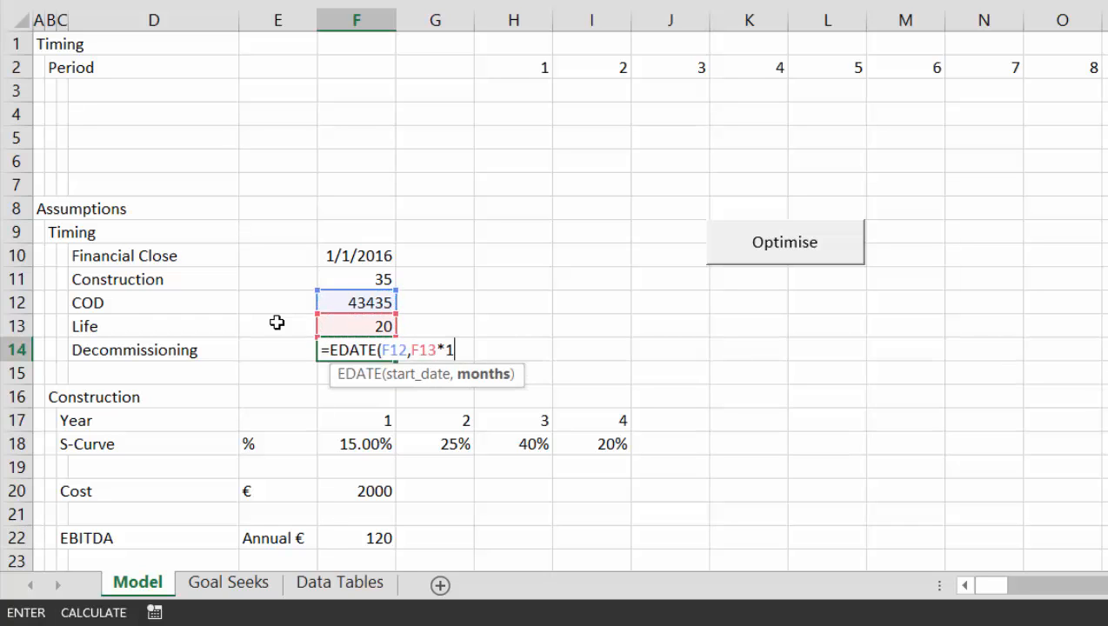
text(2)
key(Return)
- Format the Financial Close, COD and Decommissioning values as day-month-year dates
key(Up)
key(Up)
key(Up)
key(Up)
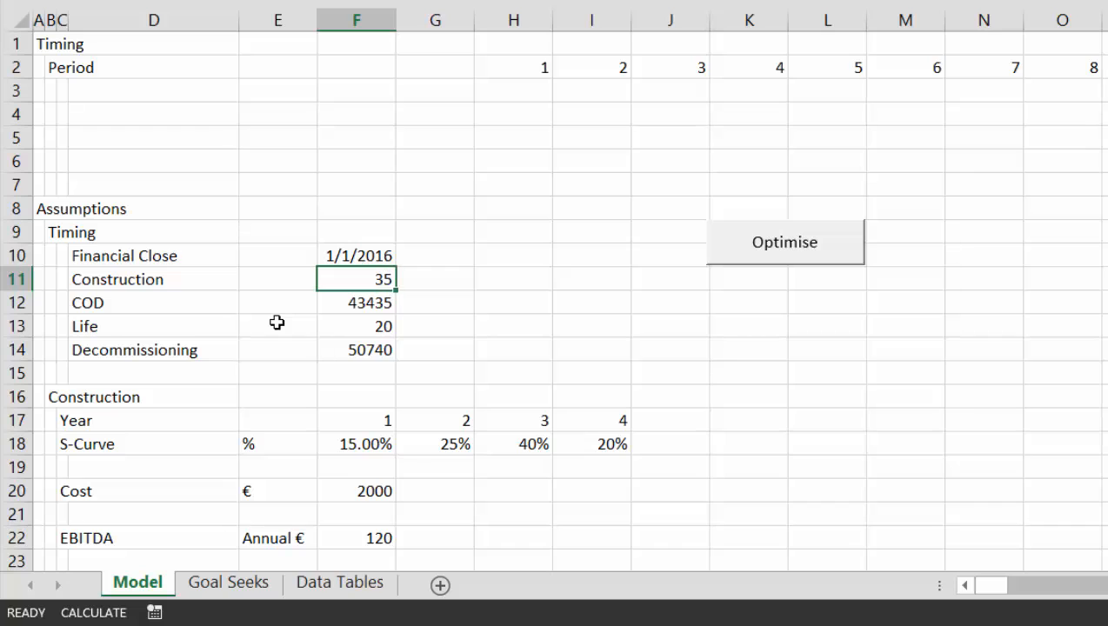
key(Up)
key(ctrl+shift+3)
key(Down)
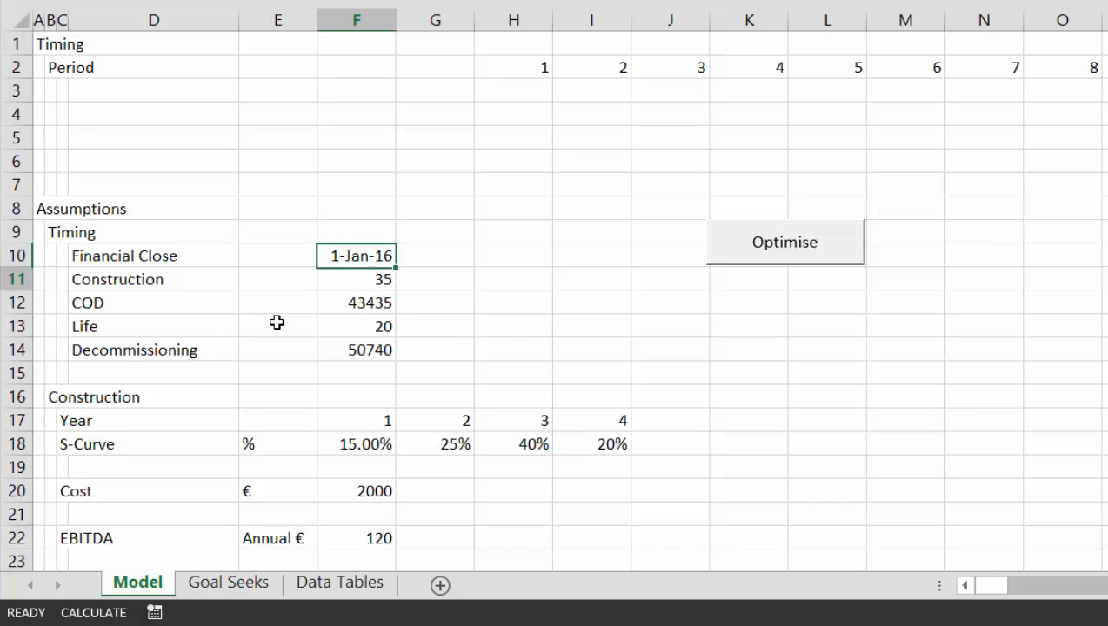
key(Down)
key(ctrl+shift+3)
key(Down)
key(Down)
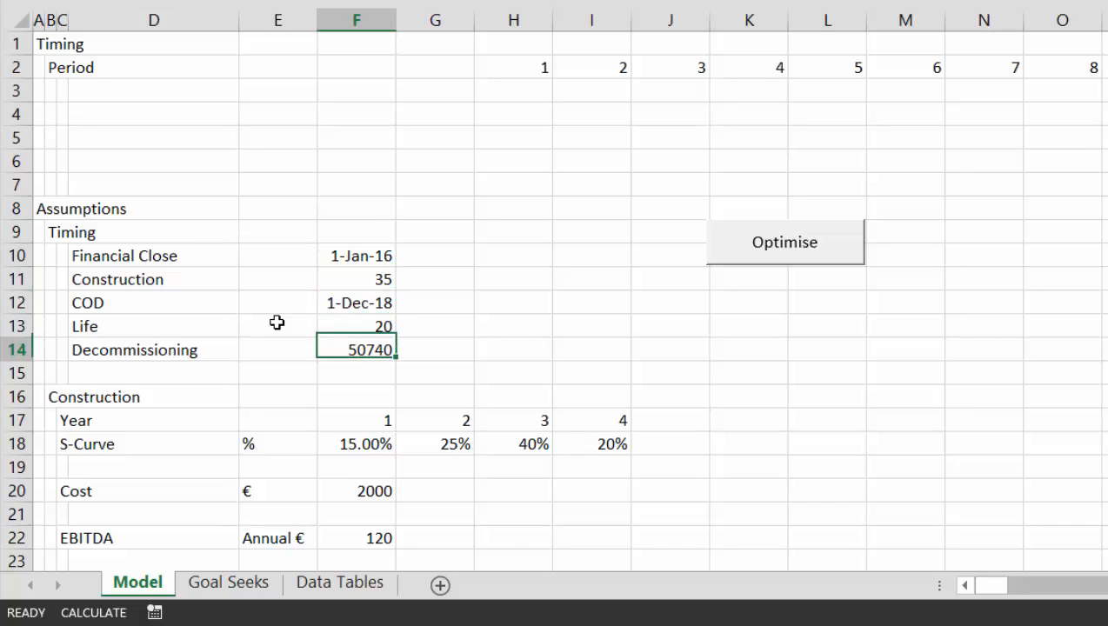
key(ctrl+shift+3)
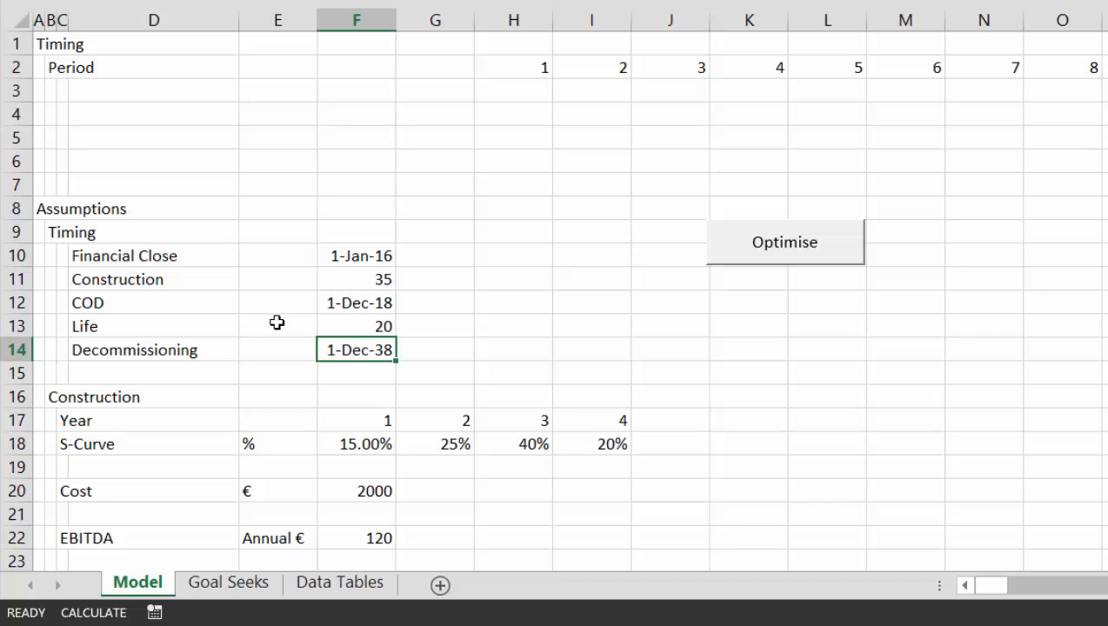
- Review the timing assumptions in F10 to F14, from Financial Close through COD to Decommissioning
key(Up)
key(Up)
key(Up)
key(Up)
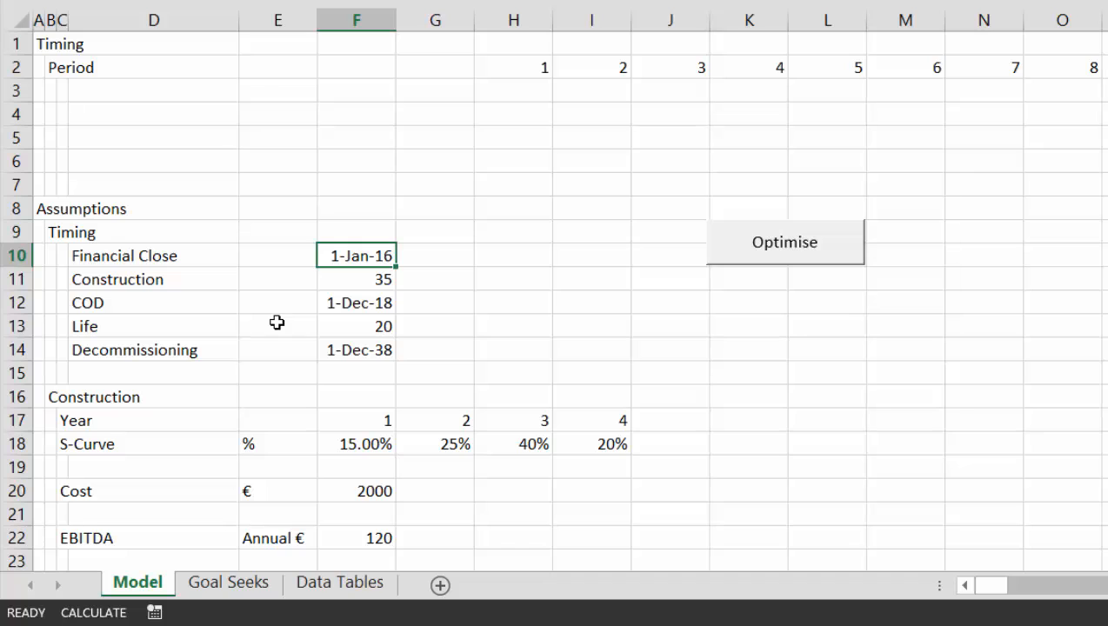
key(Down)
key(Down)
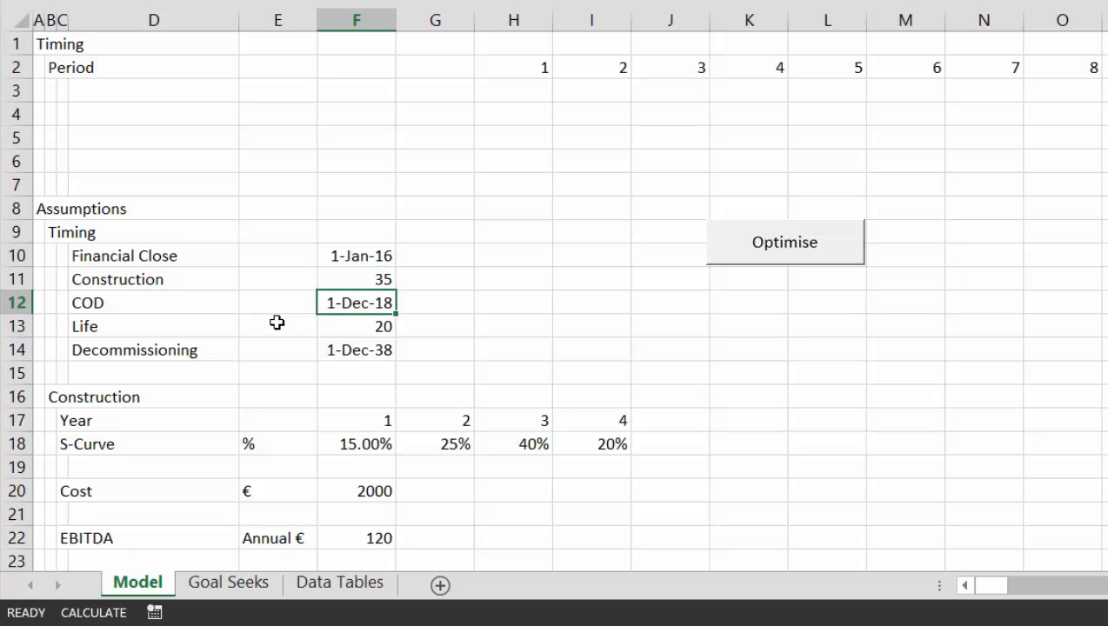
key(Up)
key(Up)
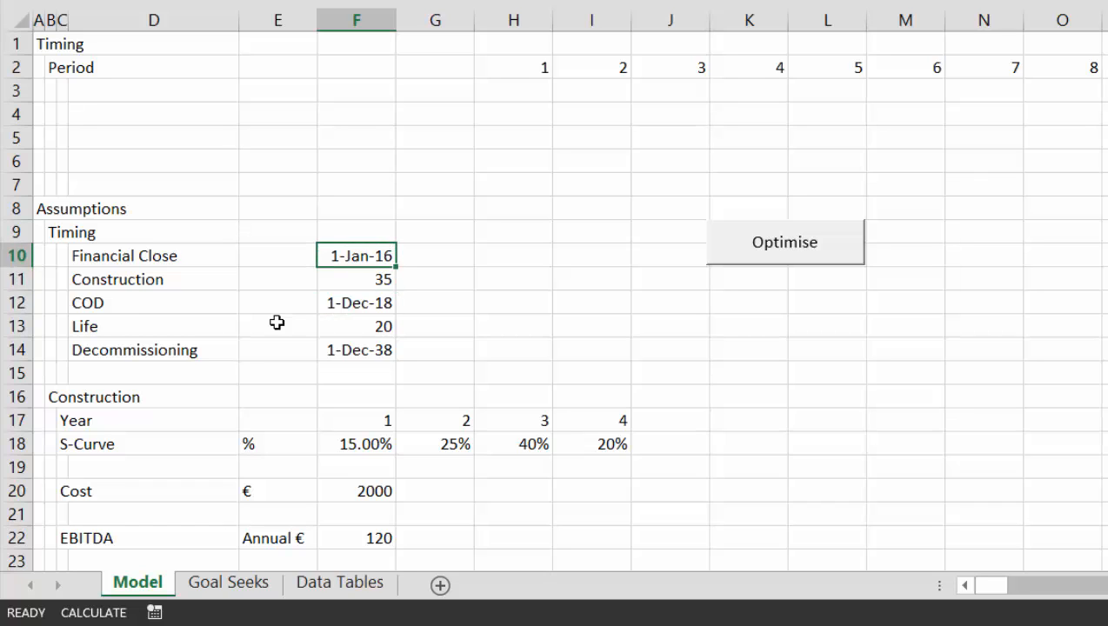
key(Down)
key(Down)
key(Down)
key(Down)
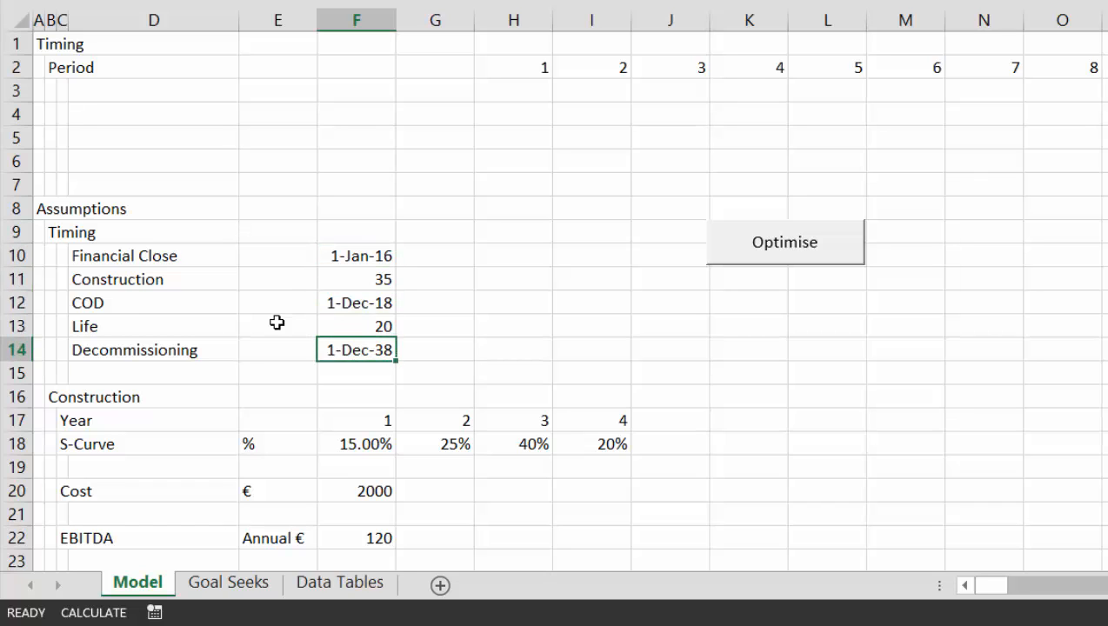
key(Up)
key(Up)
key(Up)
key(Up)
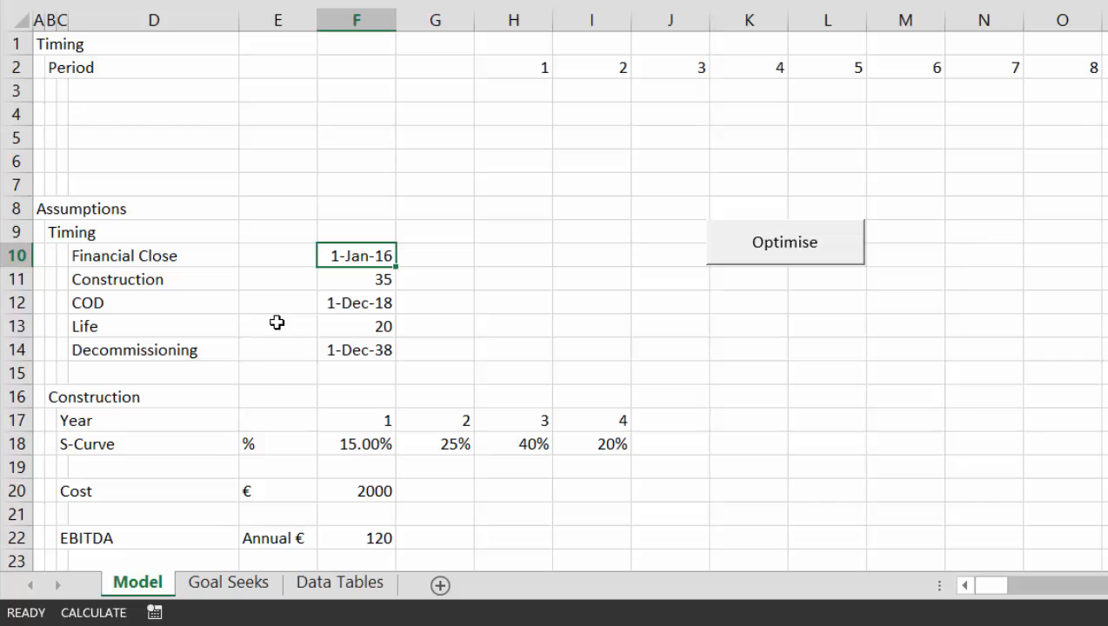
- Label the row below Period in the top Timing section Construction Switch, in B3
key(Up)
key(Up)
key(Up)
key(Up)
key(Up)
key(Up)
key(Up)
key(Left)
key(Left)
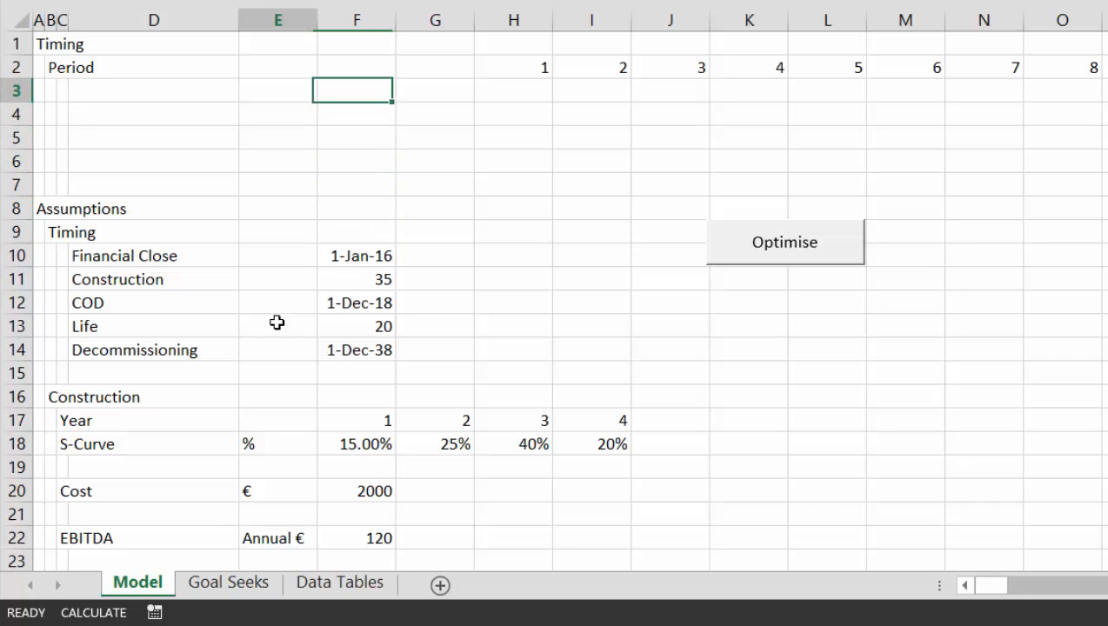
key(Left)
key(Left)
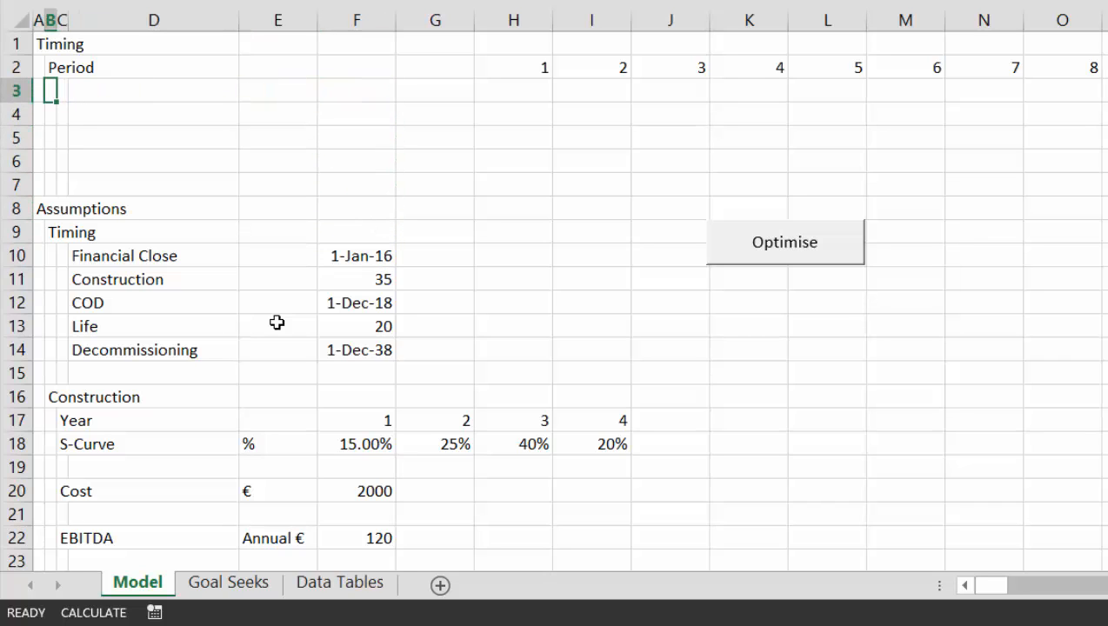
text(Constr)
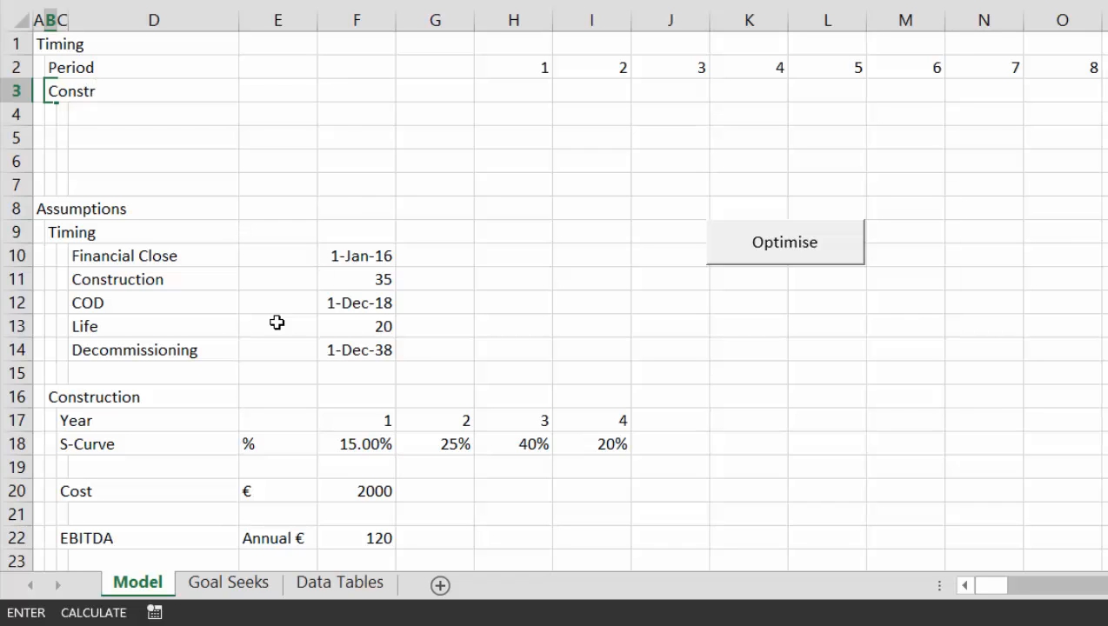
text(u)
key(BackSpace)
key(BackSpace)
text(ruction Swiech)
key(BackSpace)
key(BackSpace)
key(BackSpace)
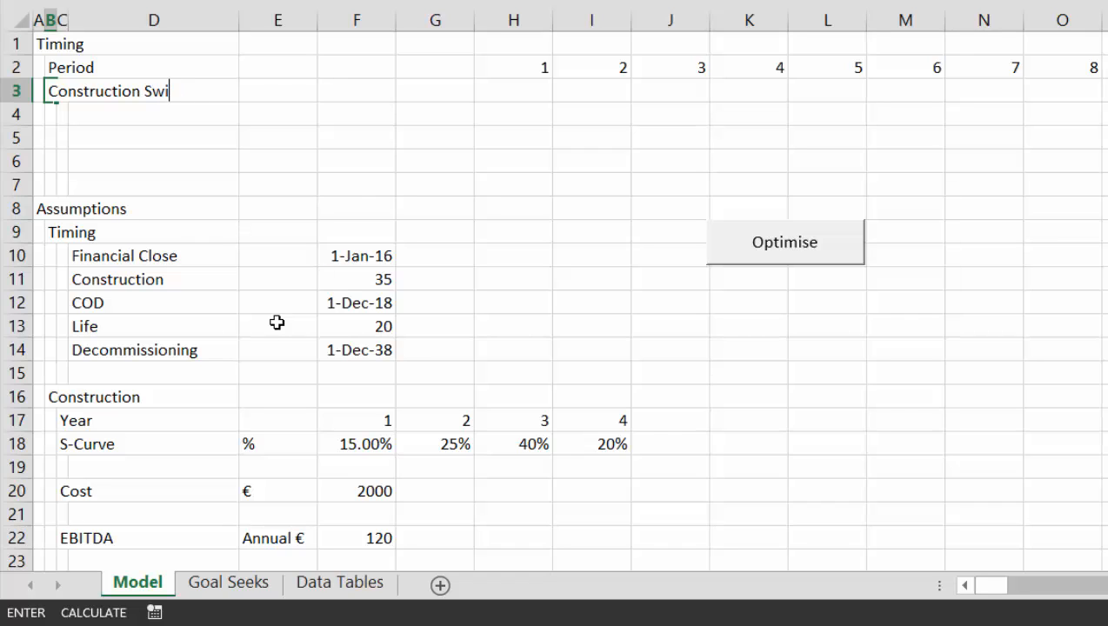
text(c)
key(BackSpace)
text(tch)
key(Return)
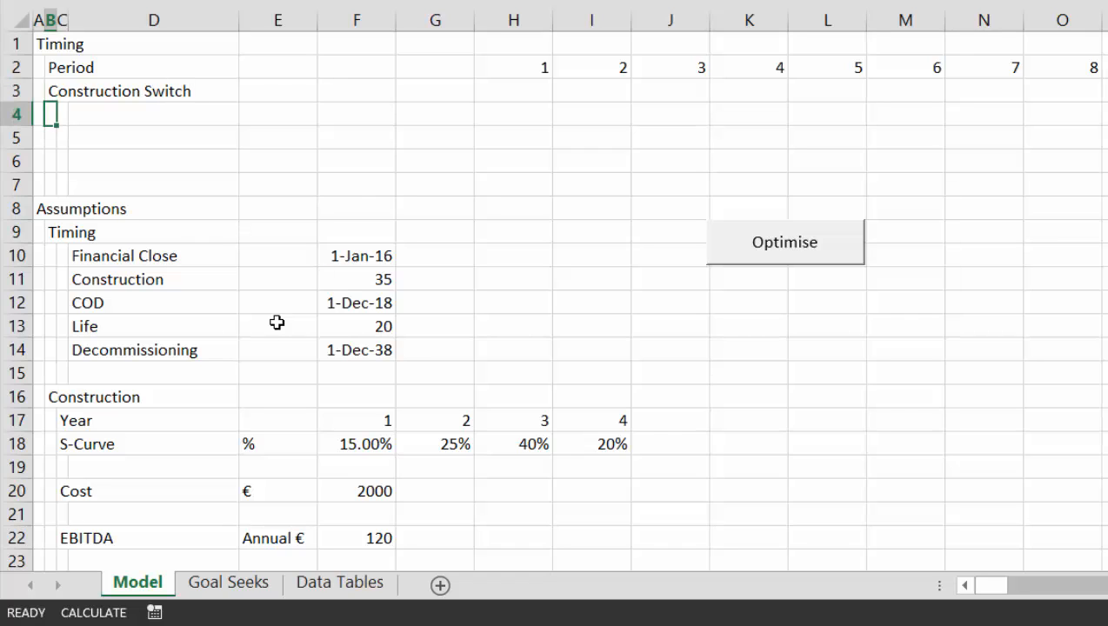
- Link G3 in the Construction Switch row to the Construction duration in F11
key(Up)
key(Right)
key(Right)
key(Right)
key(Right)
key(Right)
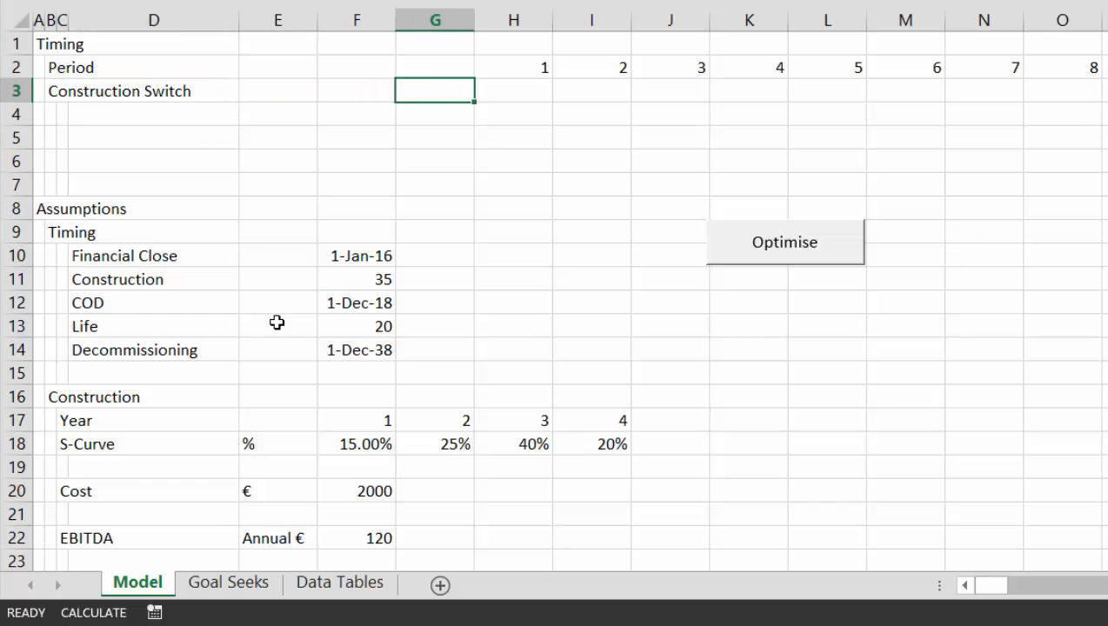
text(=)
key(Down)
key(Down)
key(Down)
key(Down)
key(Down)
key(Down)
key(Down)
key(Down)
key(Left)
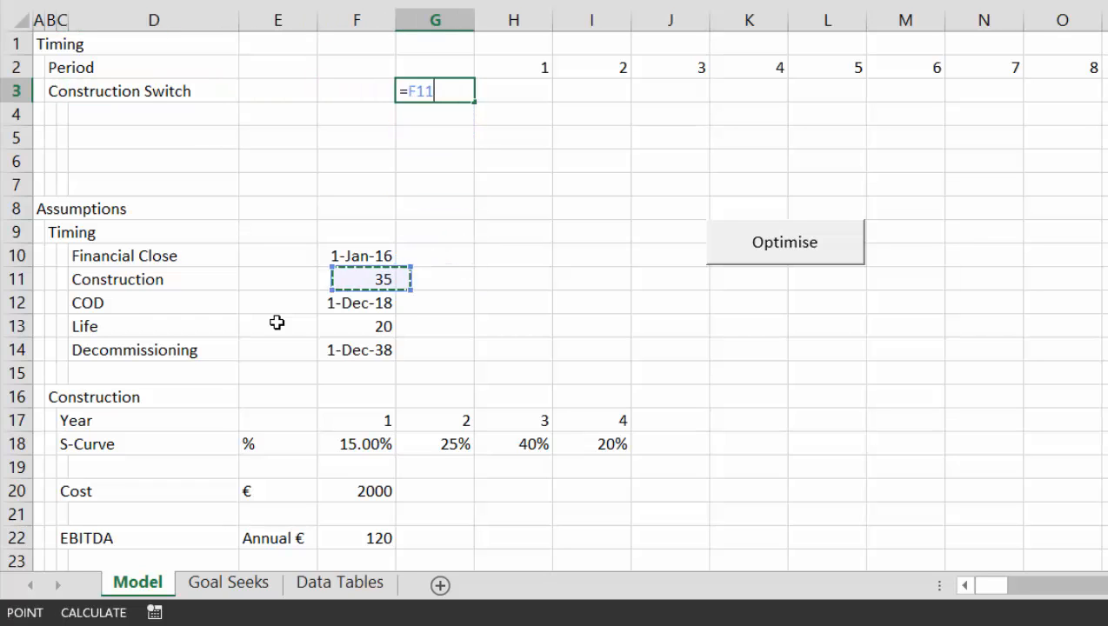
key(Return)
- Enter a Construction Switch test in H3 that period H2 is at most the fixed duration in G3, and copy it across the row
key(Up)
key(Right)
text(=)
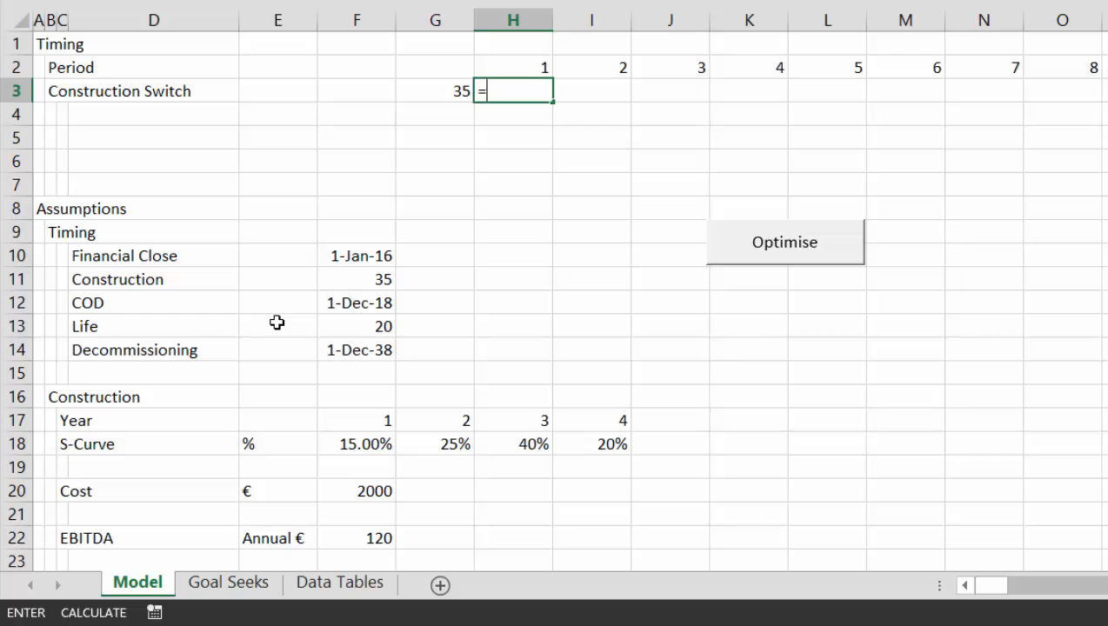
key(Up)
text(<=)
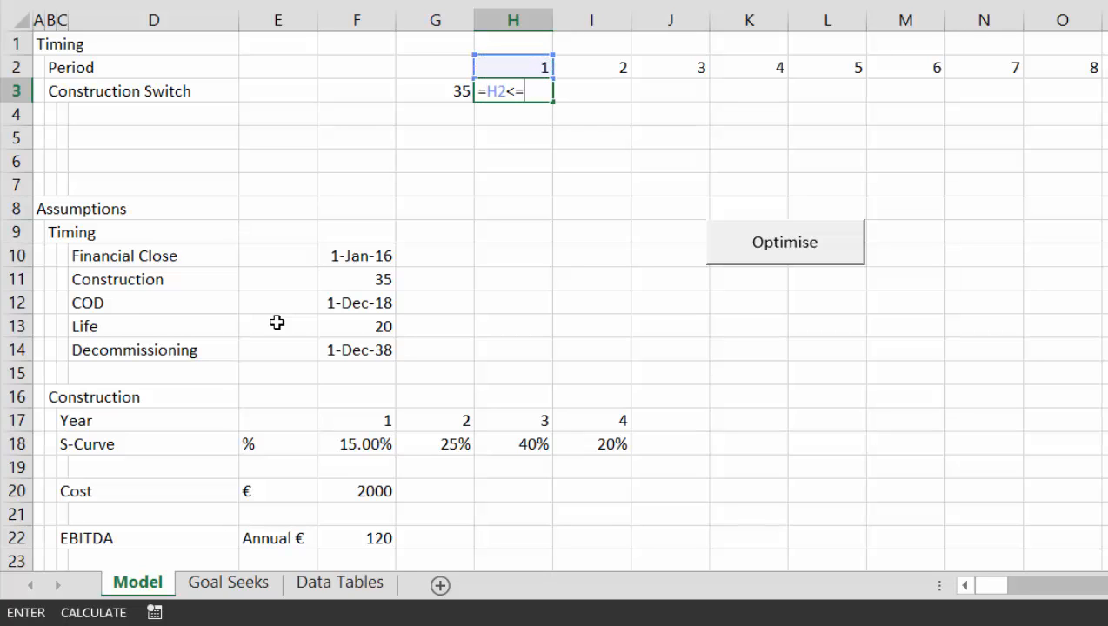
key(Left)
key(F4)
key(ctrl+Return)
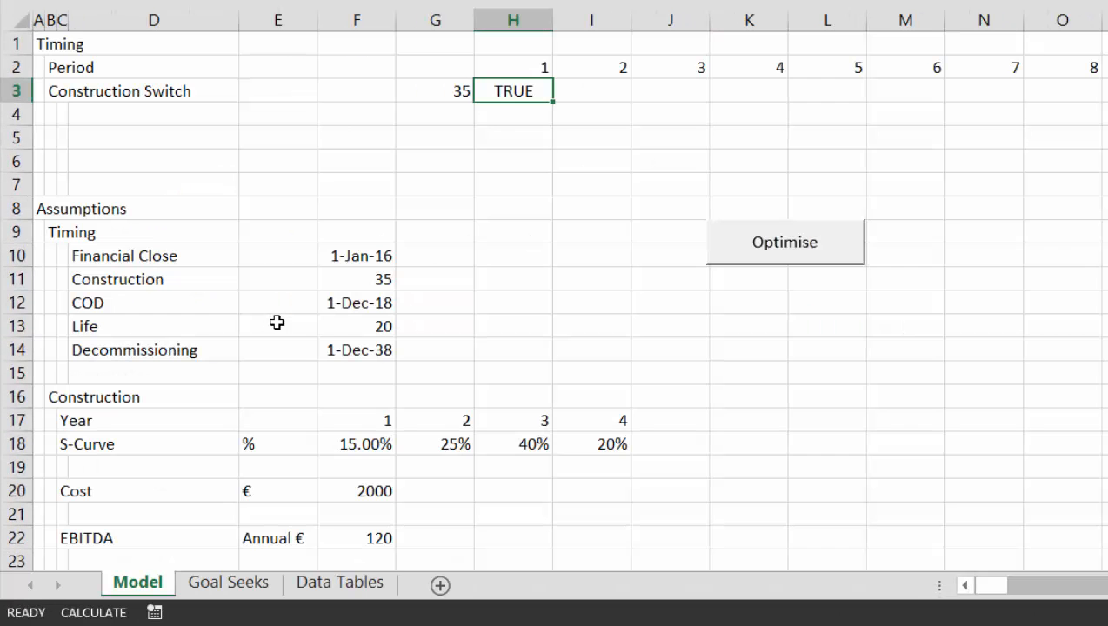
key(ctrl+shift+Right)
key(ctrl+r)
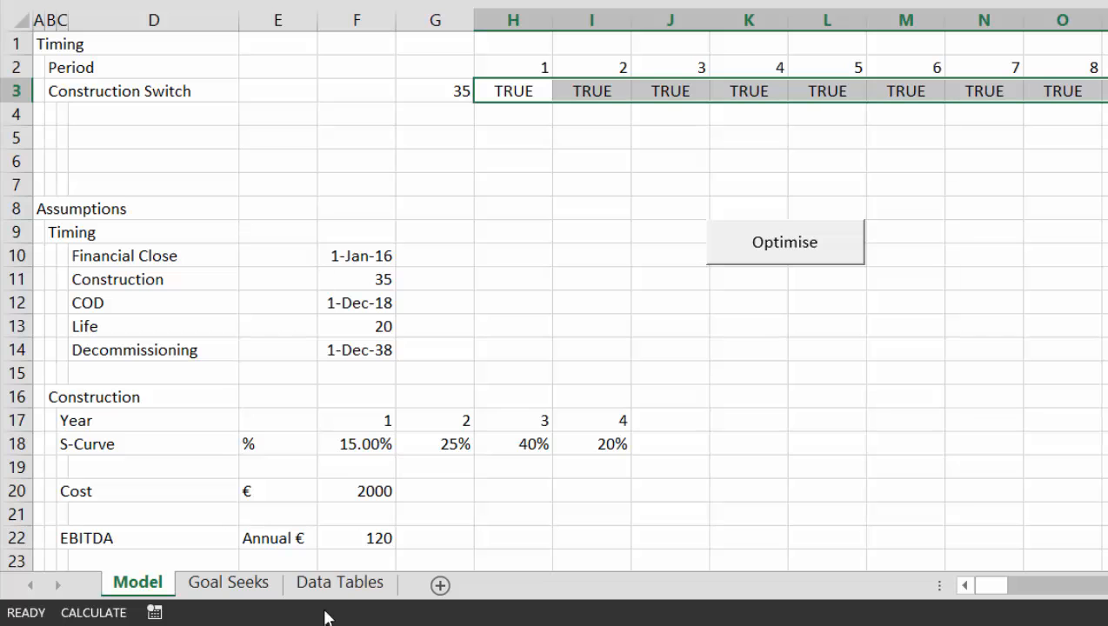
- Switch to the browser to look over the model files and topics on the edbodmer wiki home page, and return to the Book3 workbook
click(160, 625)
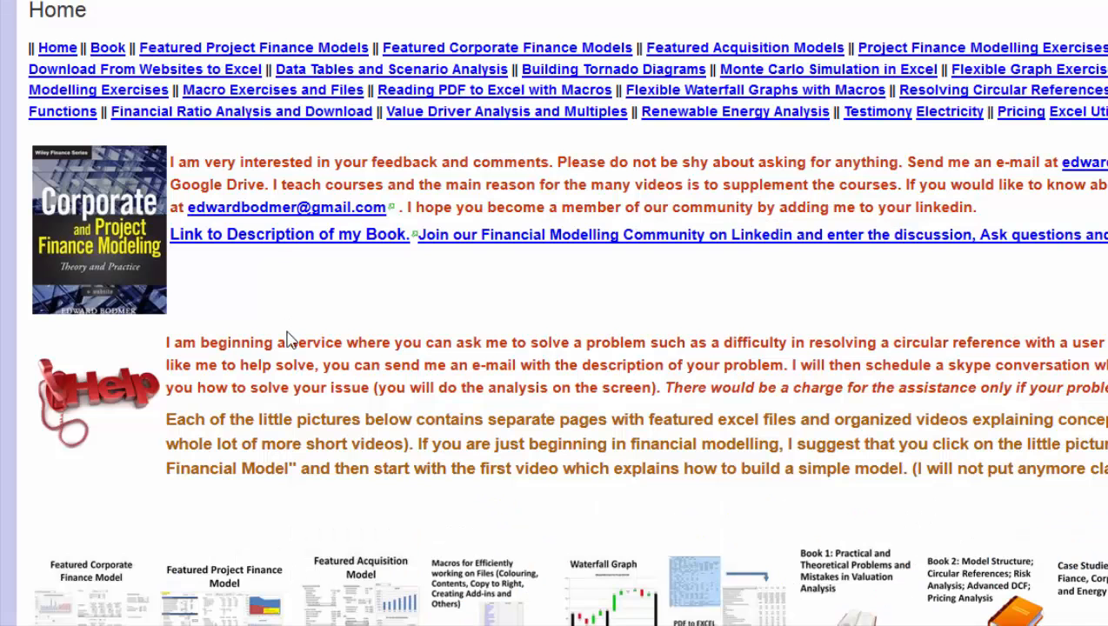
scroll(287, 339, down, 5)
scroll(292, 339, down, 12)
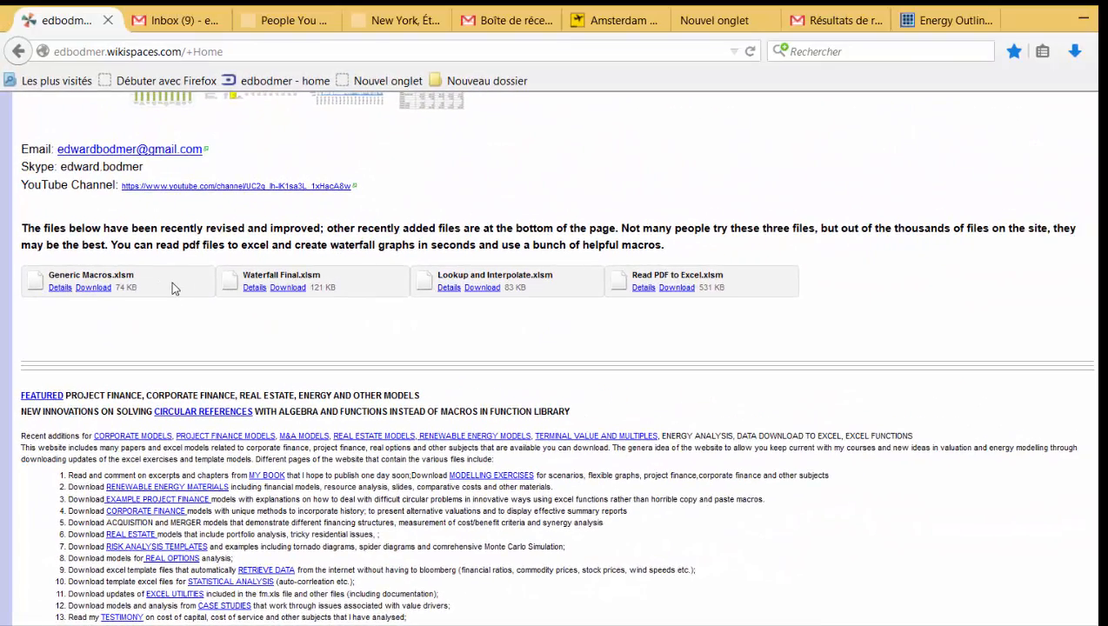
scroll(171, 281, up, 15)
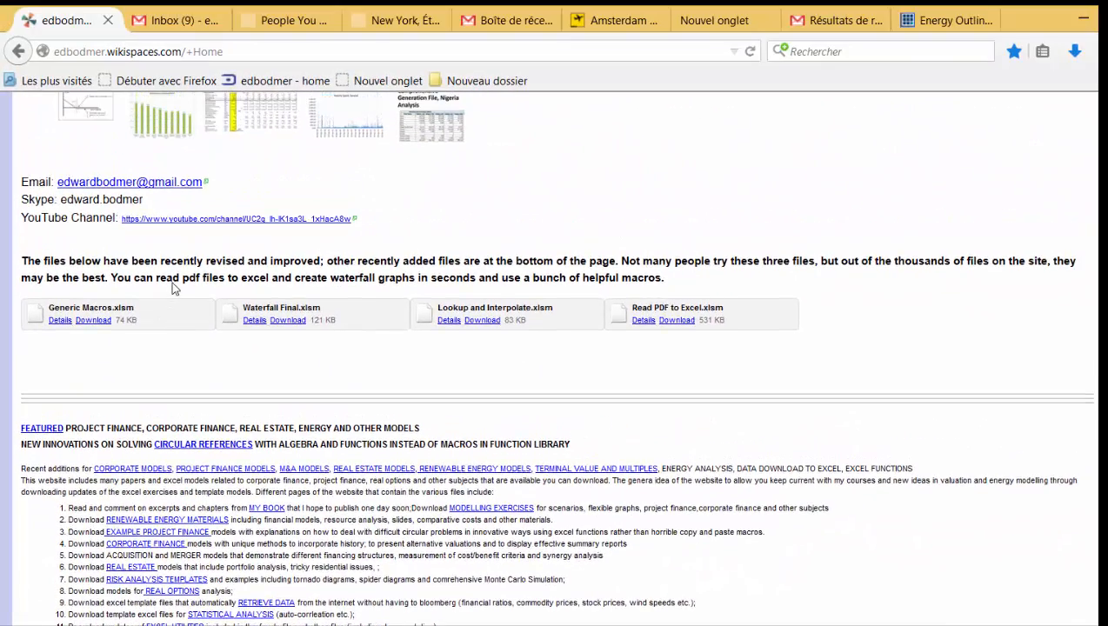
scroll(173, 287, down, 12)
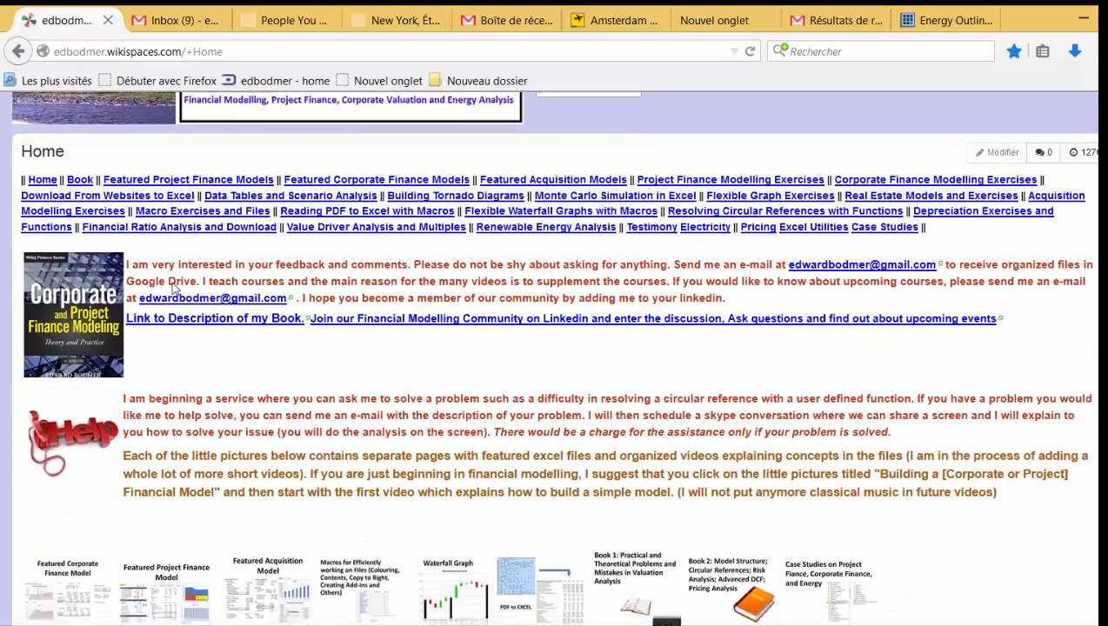
scroll(171, 281, up, 6)
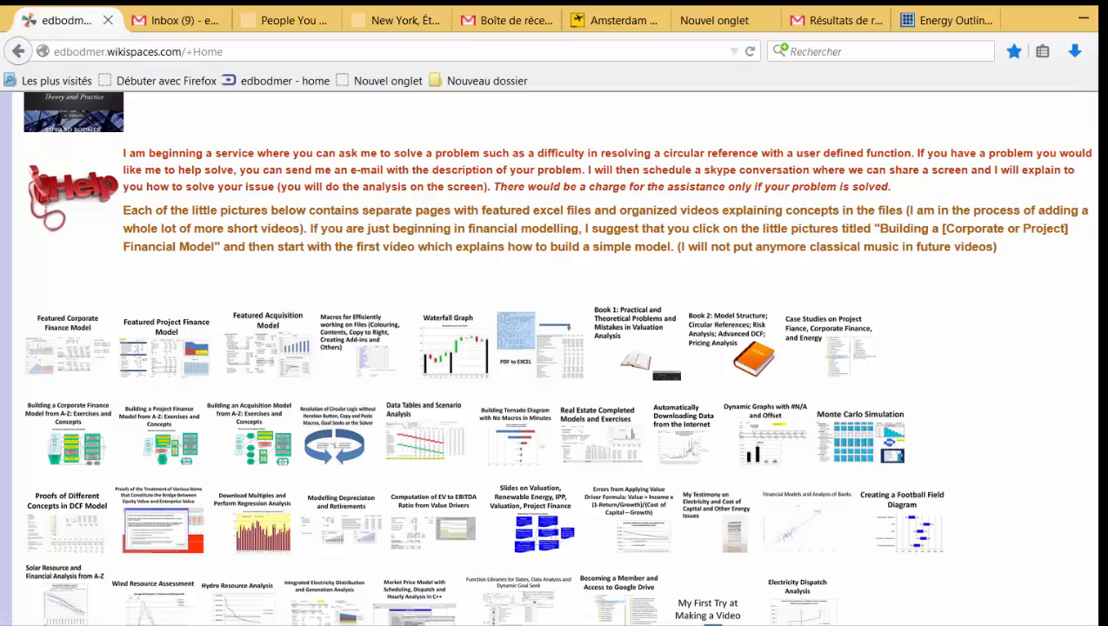
click(382, 625)
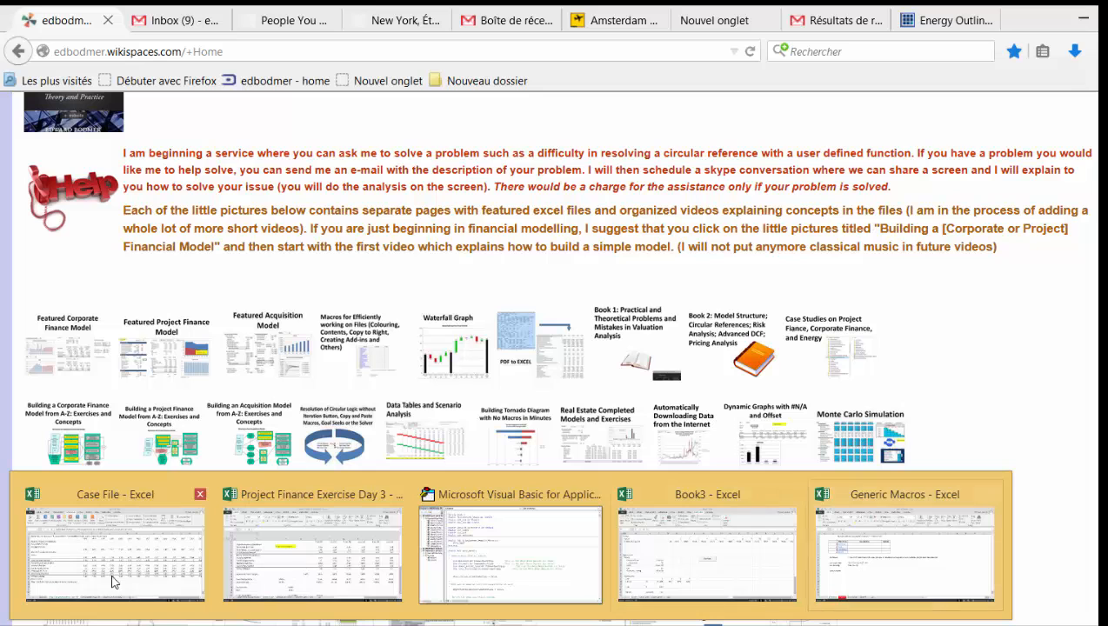
mouse_move(329, 568)
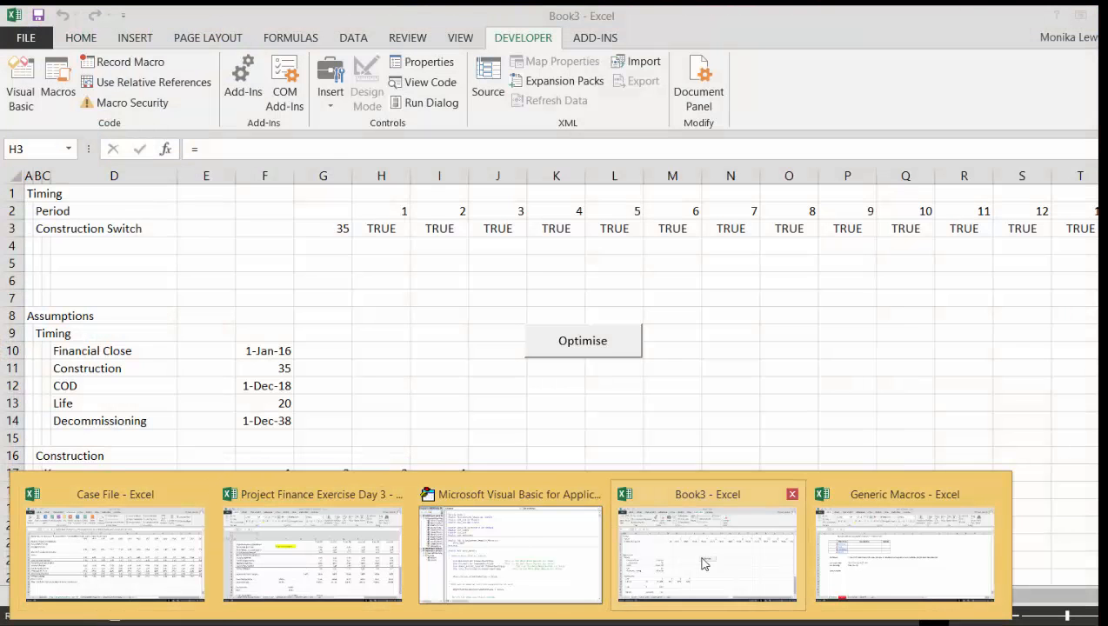
click(689, 547)
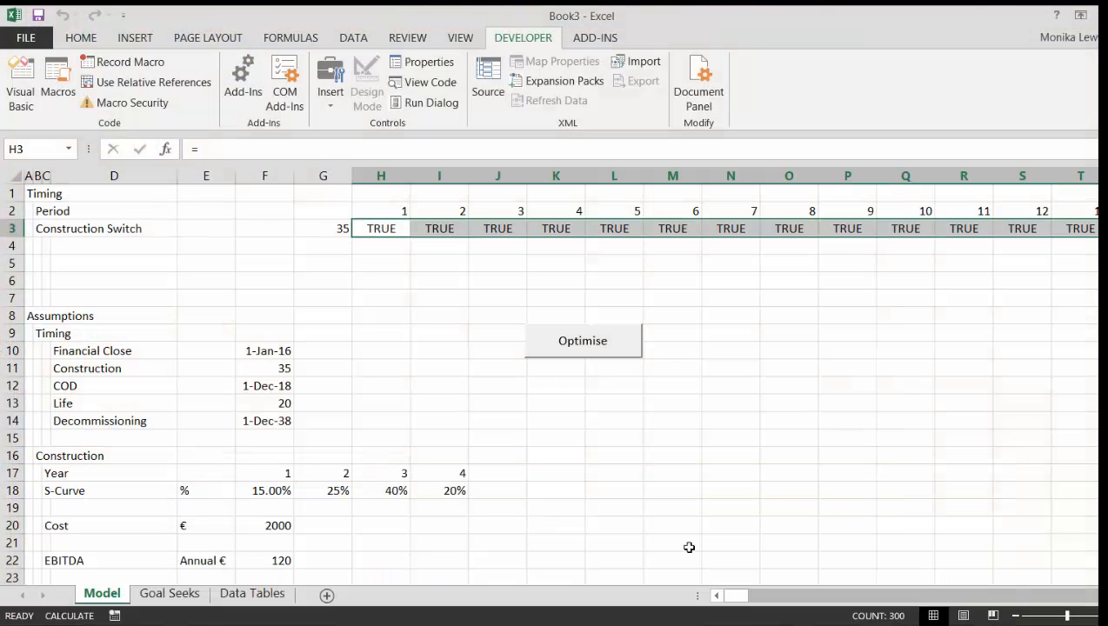
- Label the two rows below Construction Switch Start Date and End Date, in B4 and B5
click(441, 253)
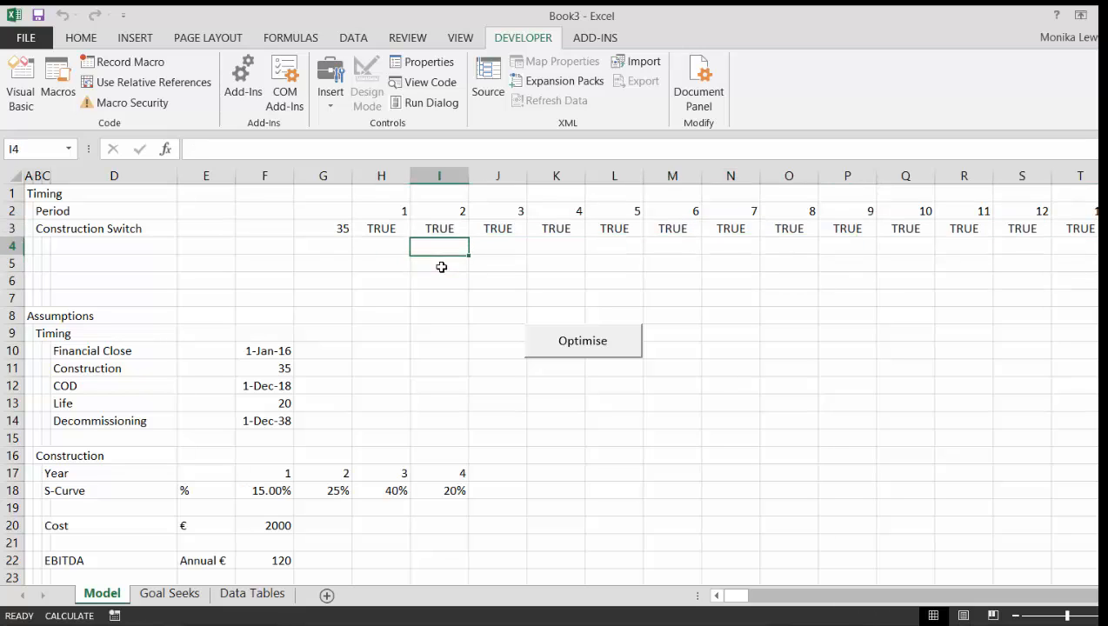
key(Up)
key(Up)
key(Left)
key(Down)
key(Left)
key(Down)
key(Left)
key(Left)
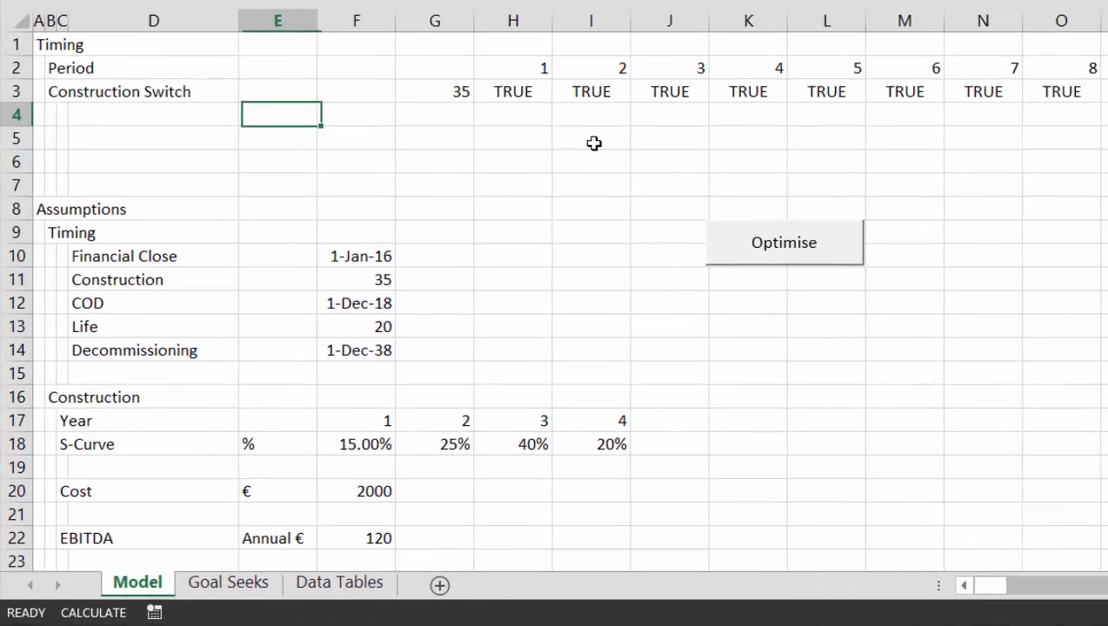
key(Left)
key(Left)
key(Left)
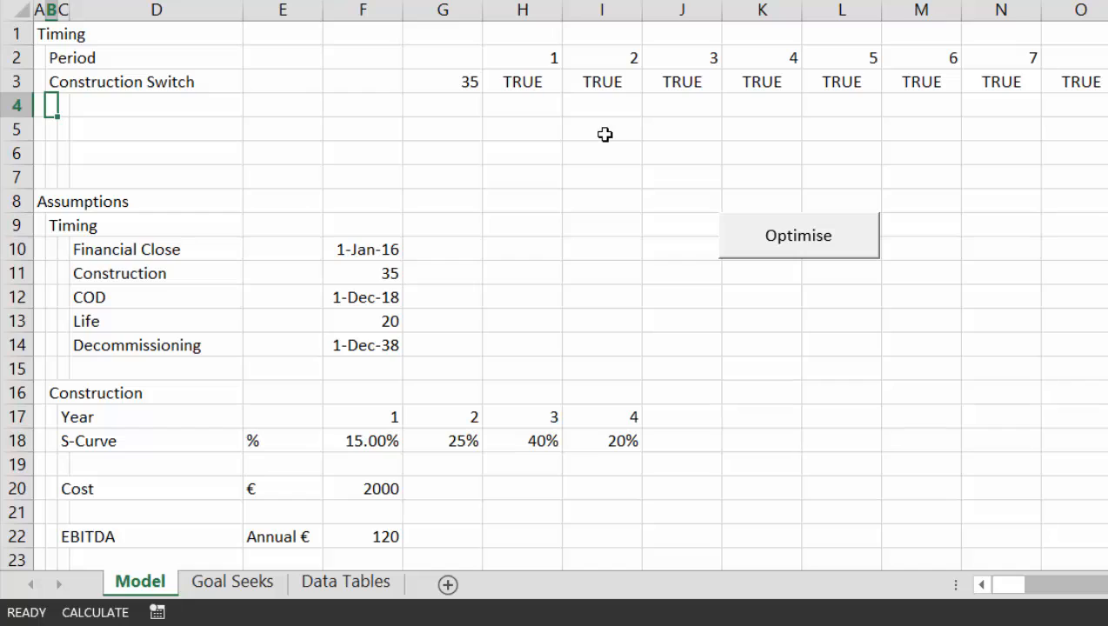
text(Star)
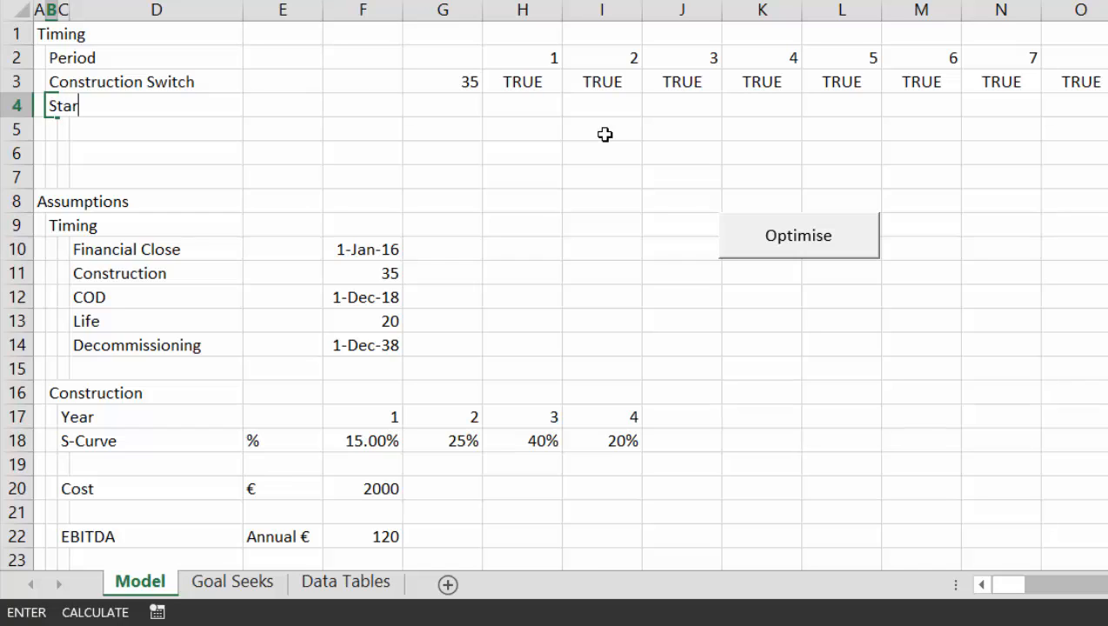
text(t Date)
key(Return)
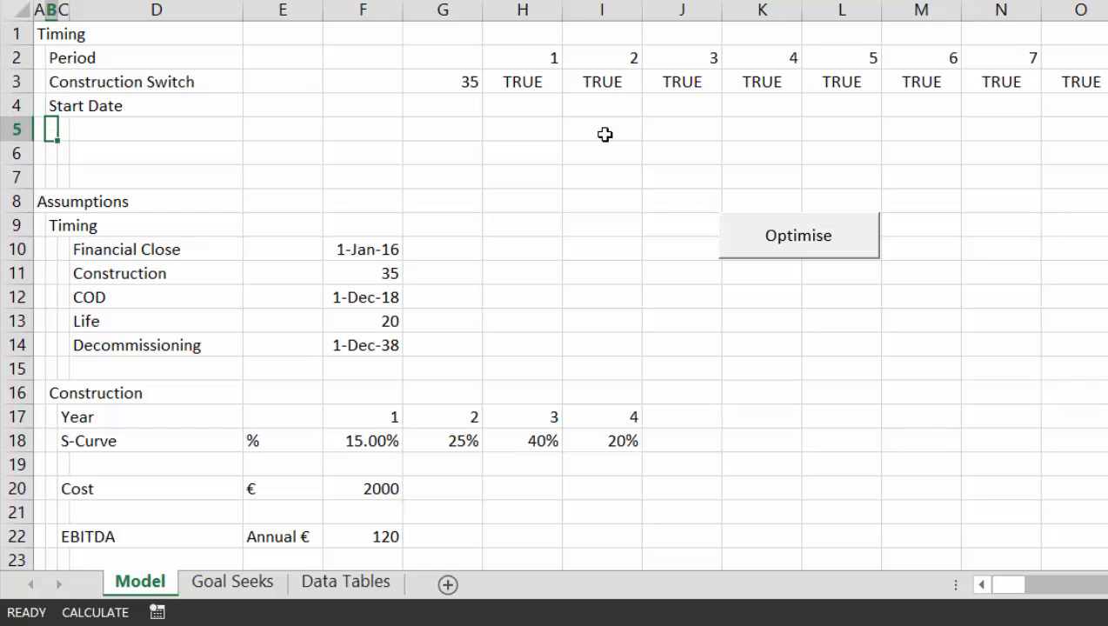
text(End Date)
key(Return)
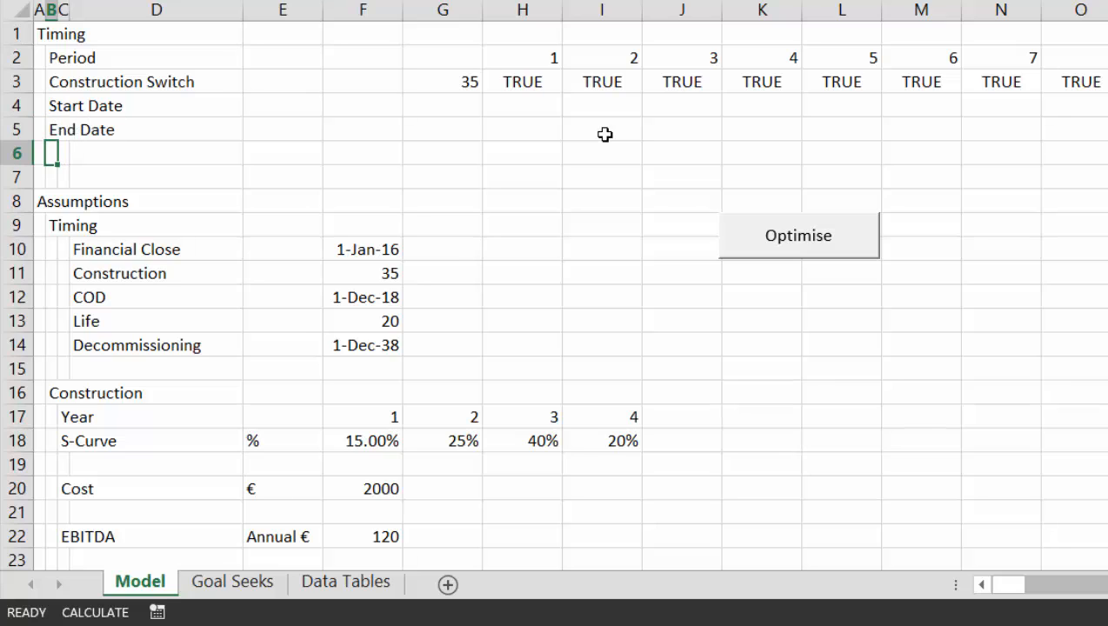
- Set the opening End Date in G5 to the Financial Close date in F10 minus 1 day
key(Up)
key(Right)
key(Right)
key(Right)
key(Right)
key(Right)
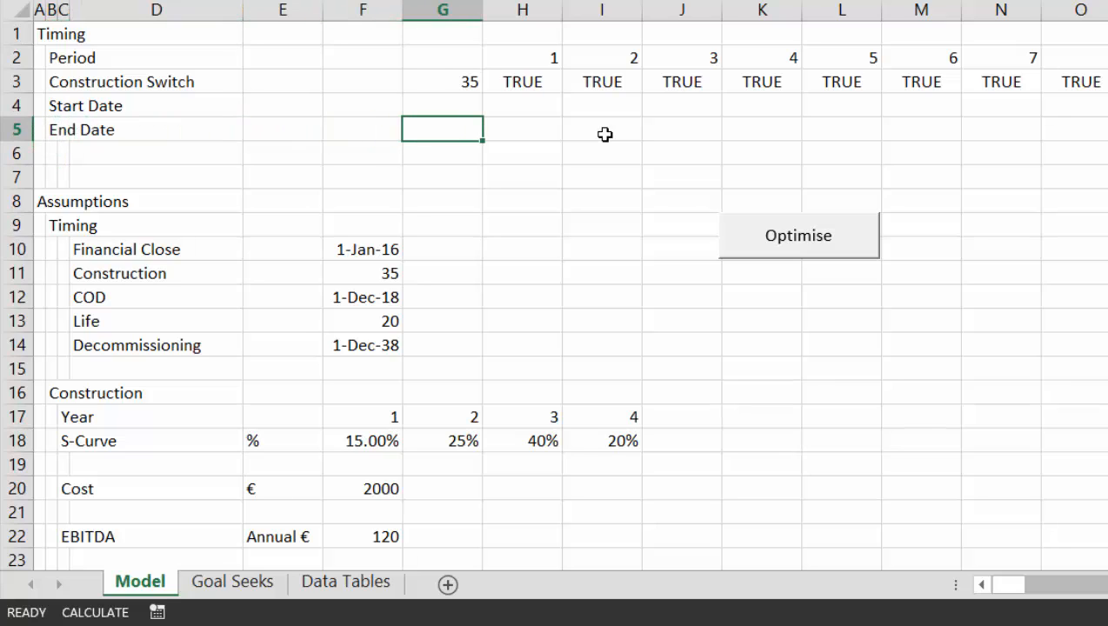
text(=)
key(Down)
key(Down)
key(Down)
key(Down)
key(Down)
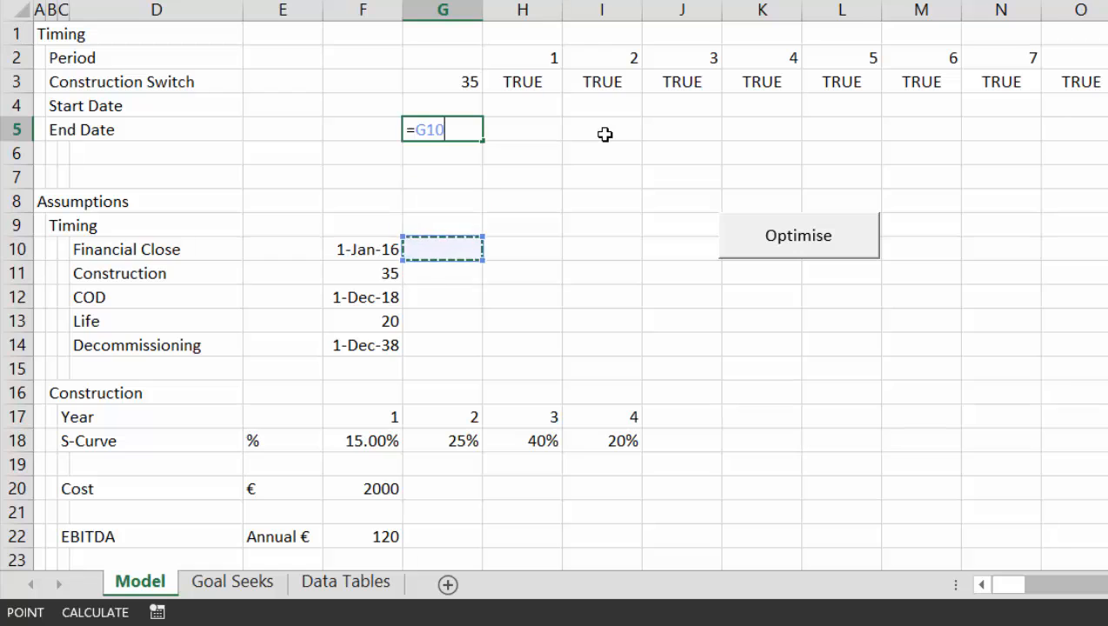
key(Down)
key(Up)
key(Left)
text(-1)
key(Return)
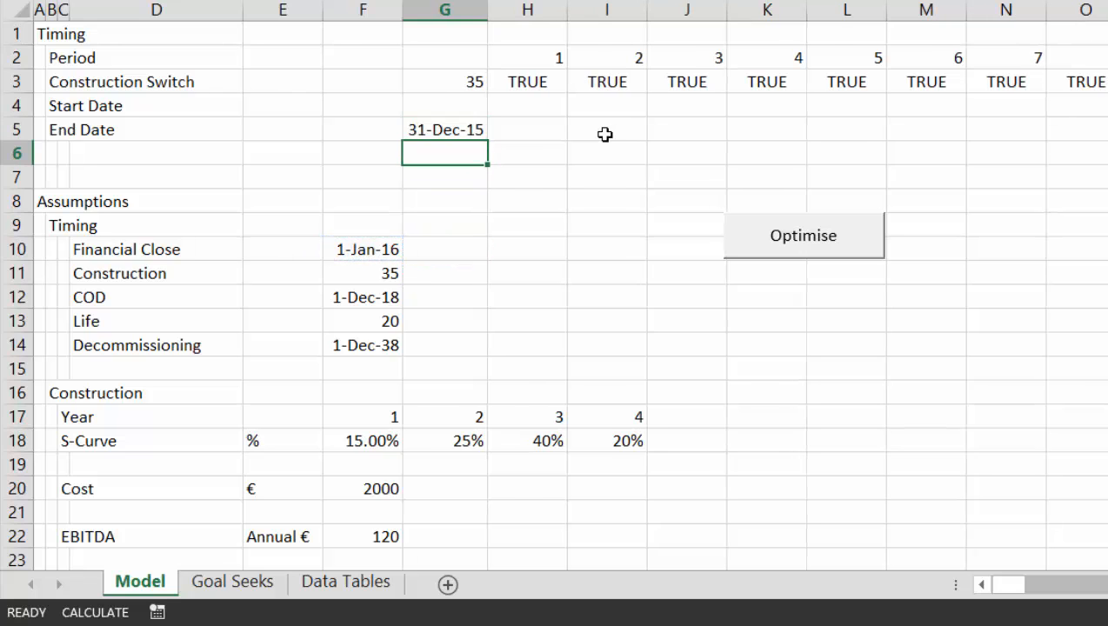
- Set the first period's Start Date in H4 to the preceding End Date in G5 plus 1 day
key(Up)
key(Up)
key(Right)
text(=)
key(Down)
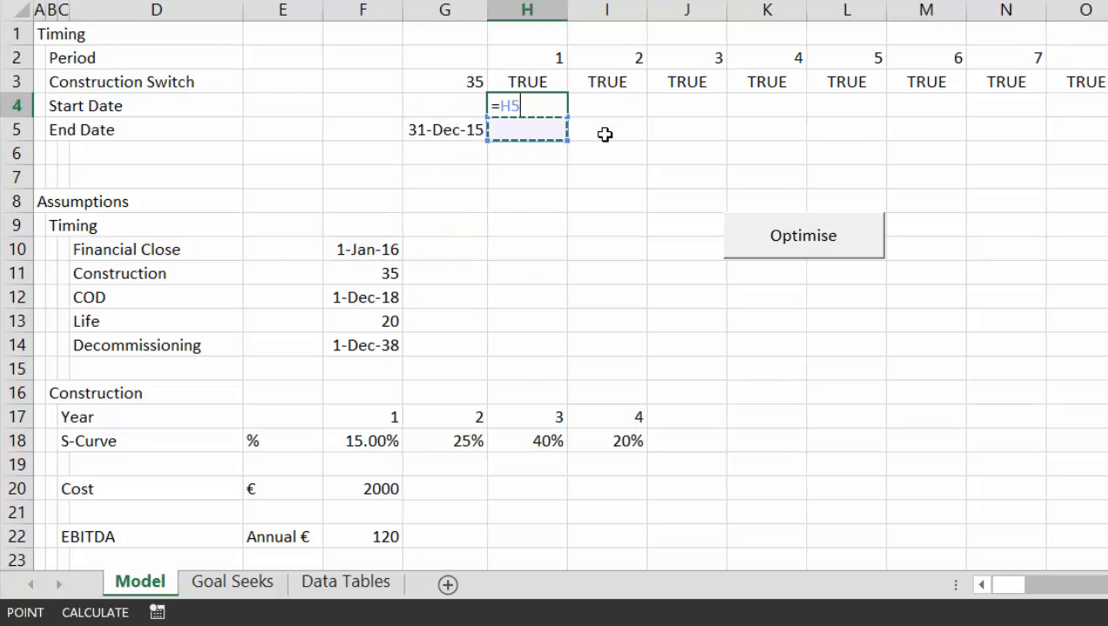
key(Left)
text(+1)
key(Return)
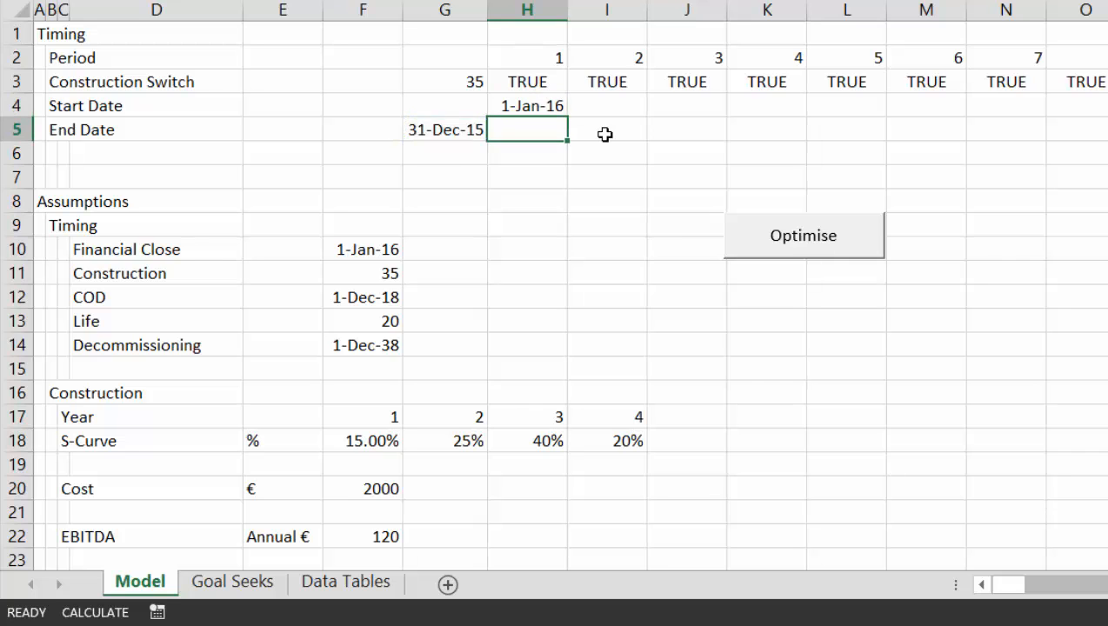
text(=ed)
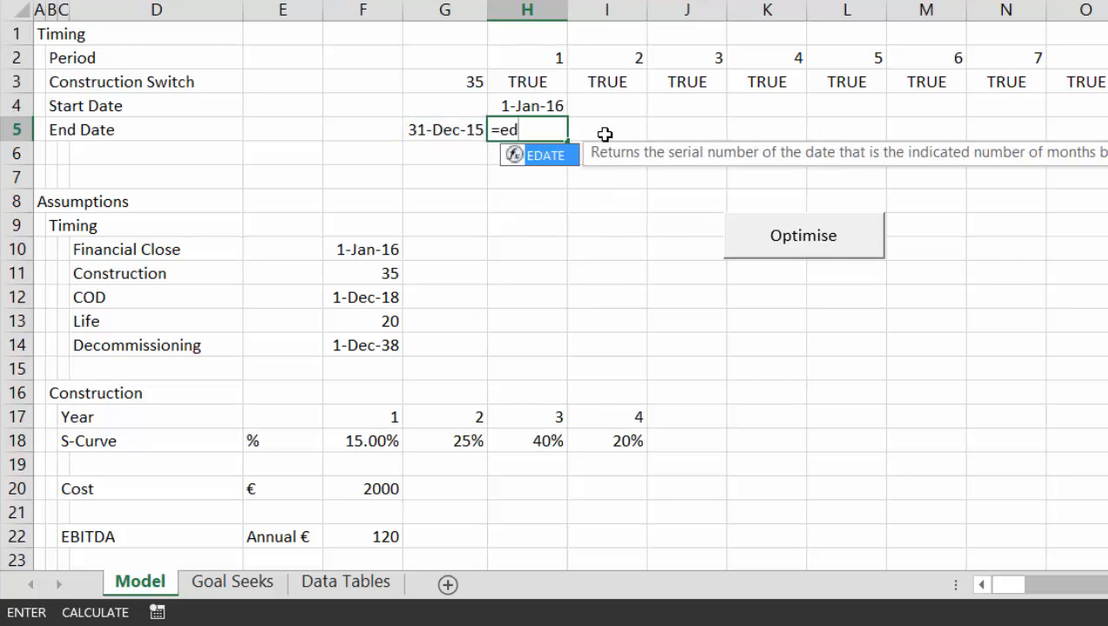
key(BackSpace)
text(o)
key(Tab)
key(Up)
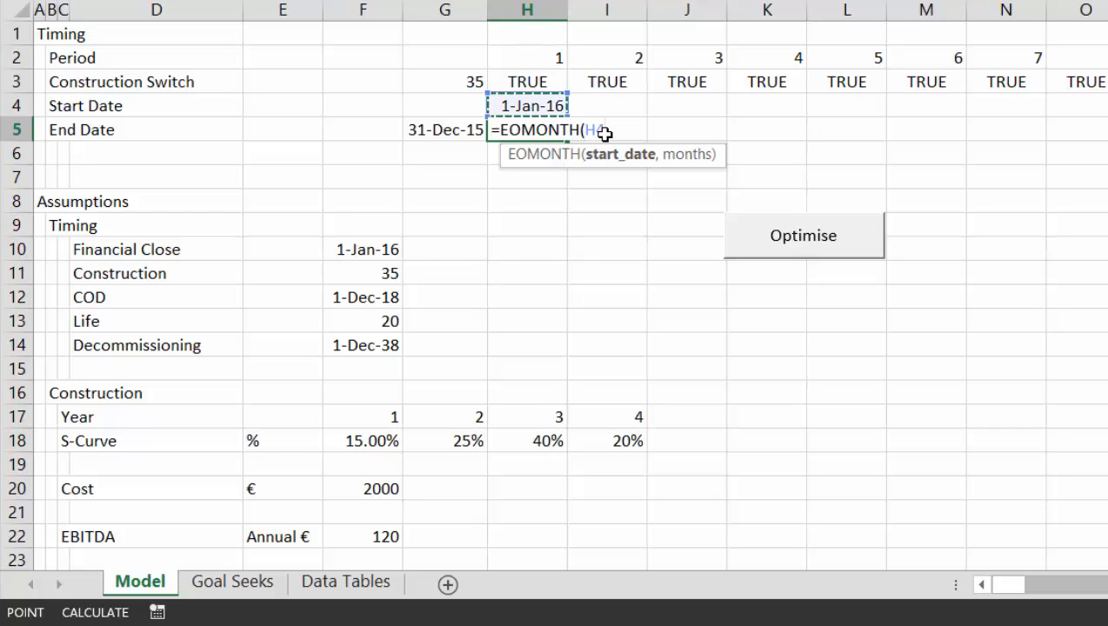
key(Escape)
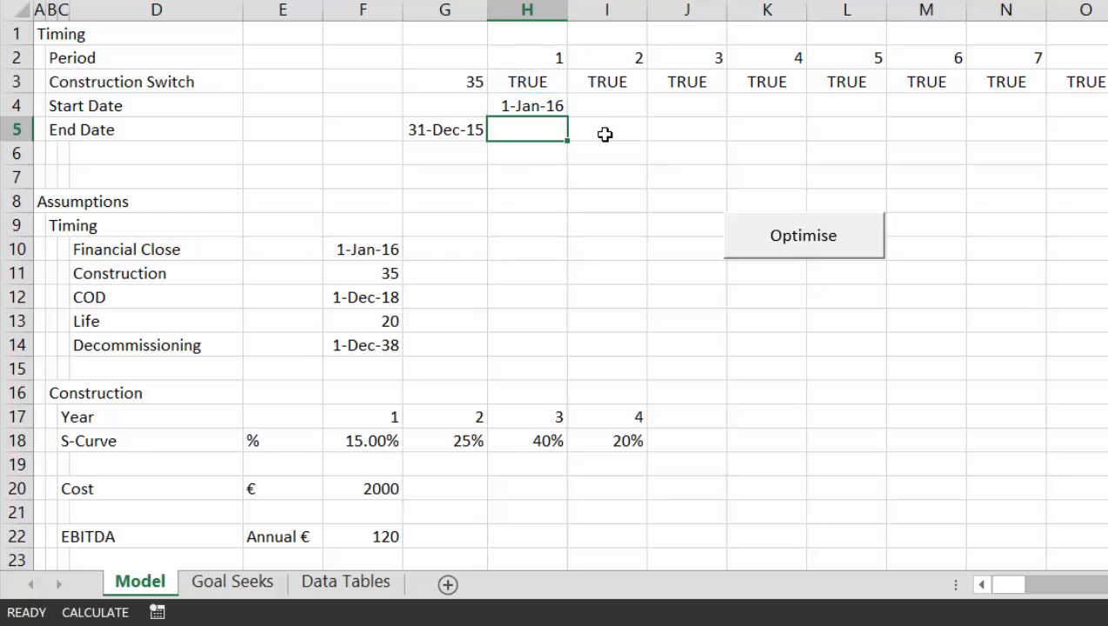
- Insert a row above Start Date and label it Months per Period in B4
key(Up)
key(shift+space)
key(ctrl+shift+plus)
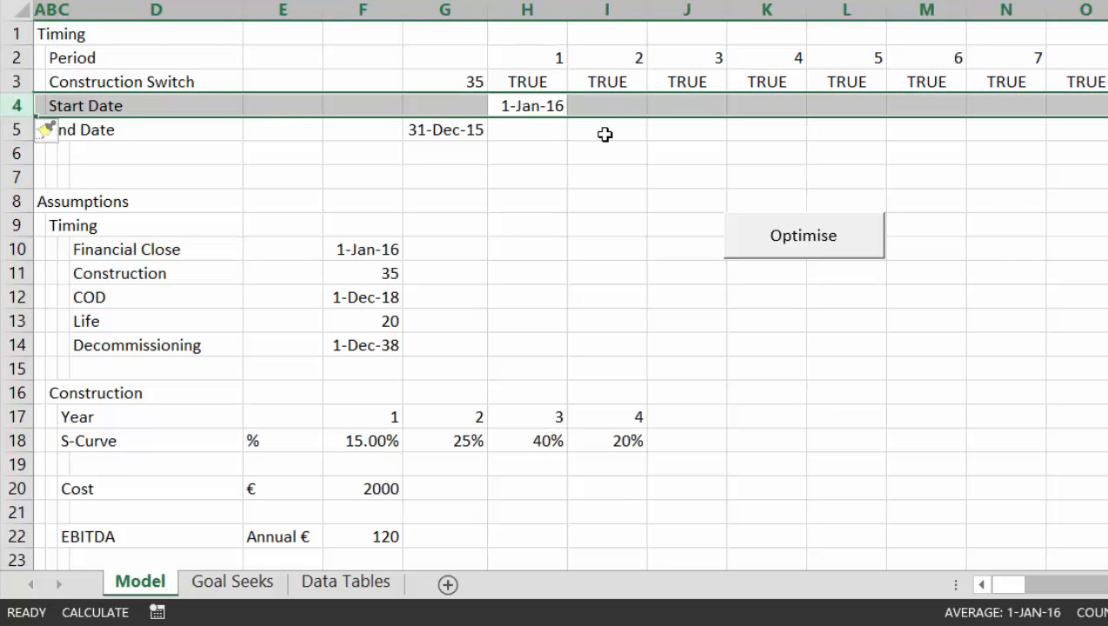
key(Left)
key(Left)
key(Left)
key(Left)
key(Left)
key(Left)
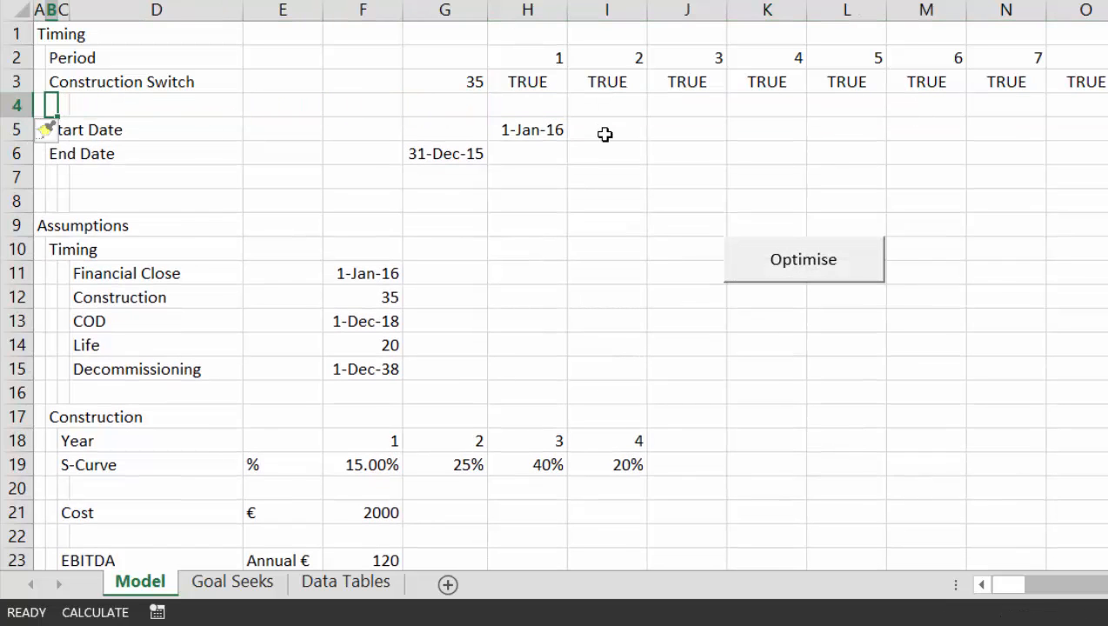
text(Months)
text(er Pwer)
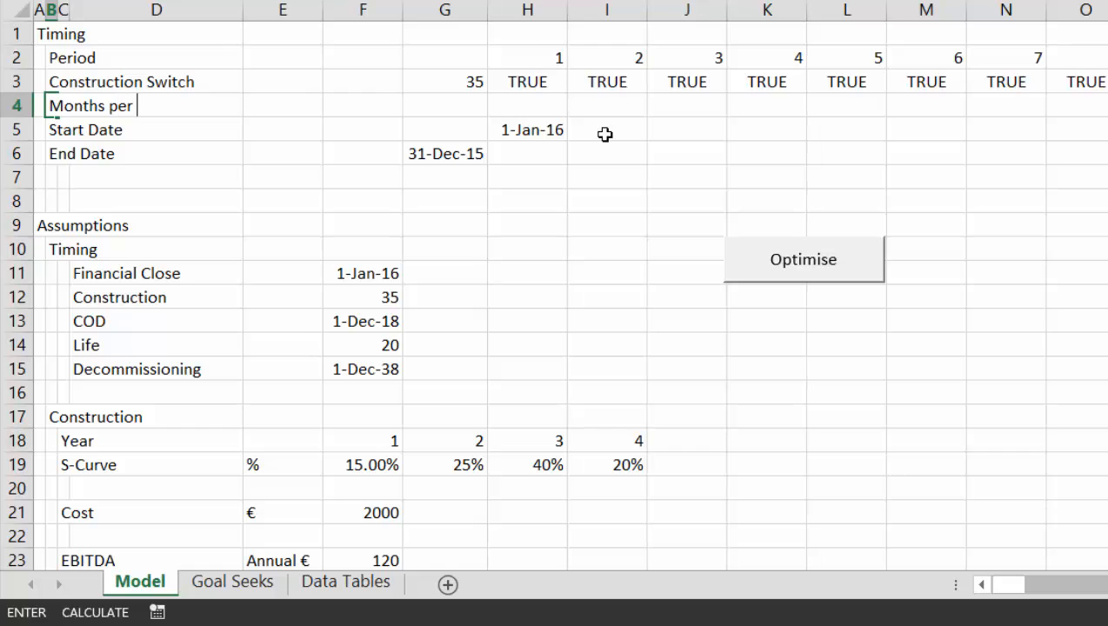
key(BackSpace)
key(BackSpace)
key(BackSpace)
text(eriod)
key(Return)
- Add the column headings Time in F10 and Months in G10 to the Timing assumptions
key(Down)
key(Down)
key(Down)
key(Down)
key(Down)
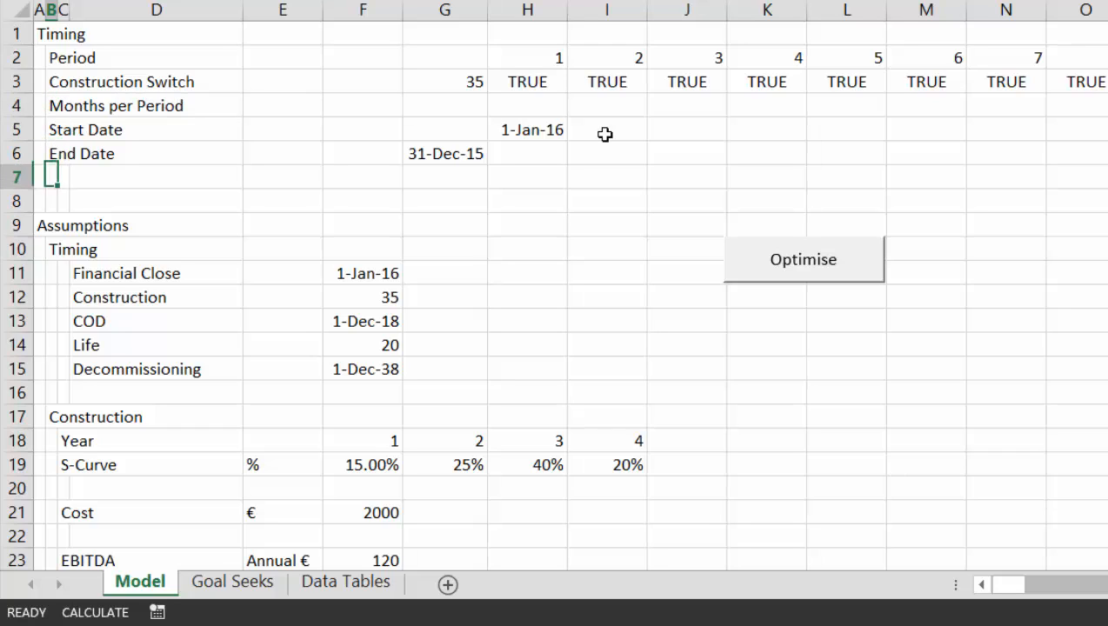
key(Right)
key(Right)
key(Right)
key(Right)
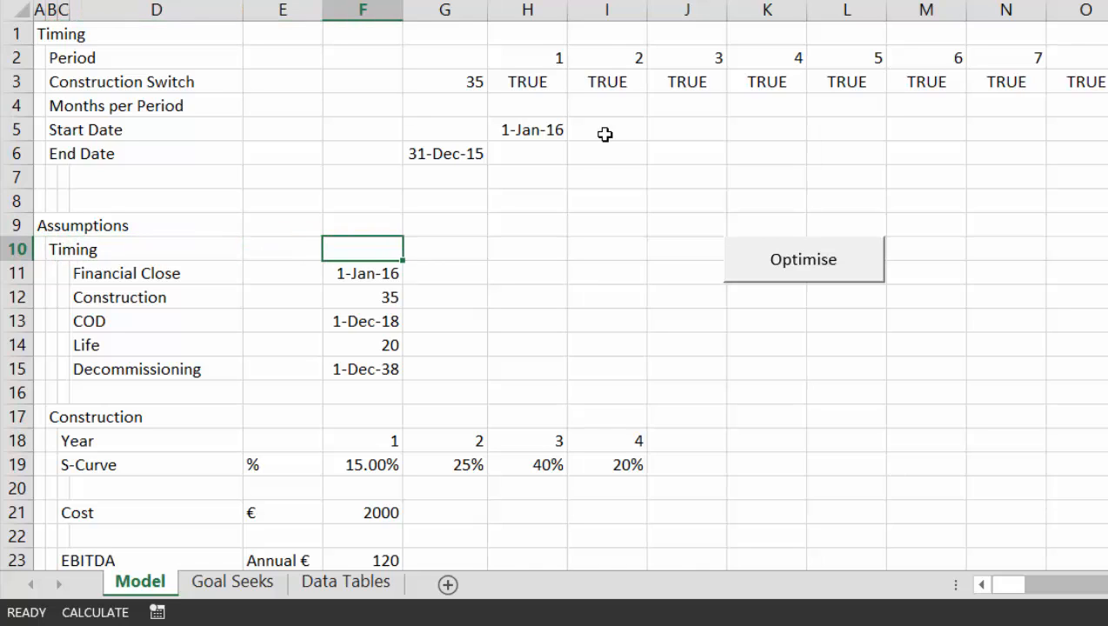
text(Time)
key(Return)
key(Up)
key(Right)
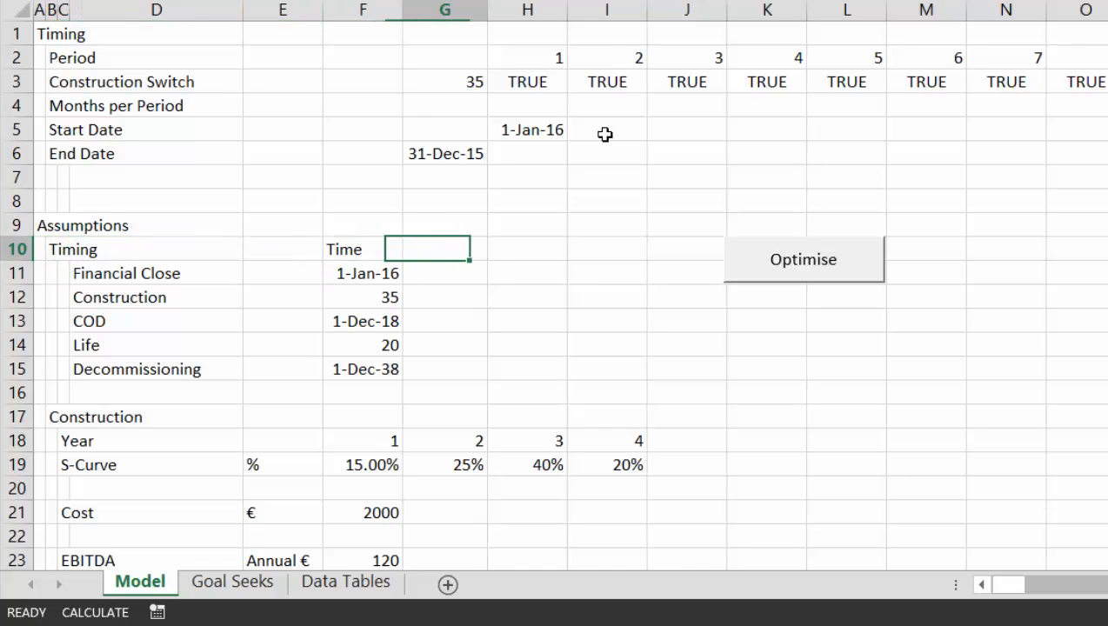
text(Months)
key(Return)
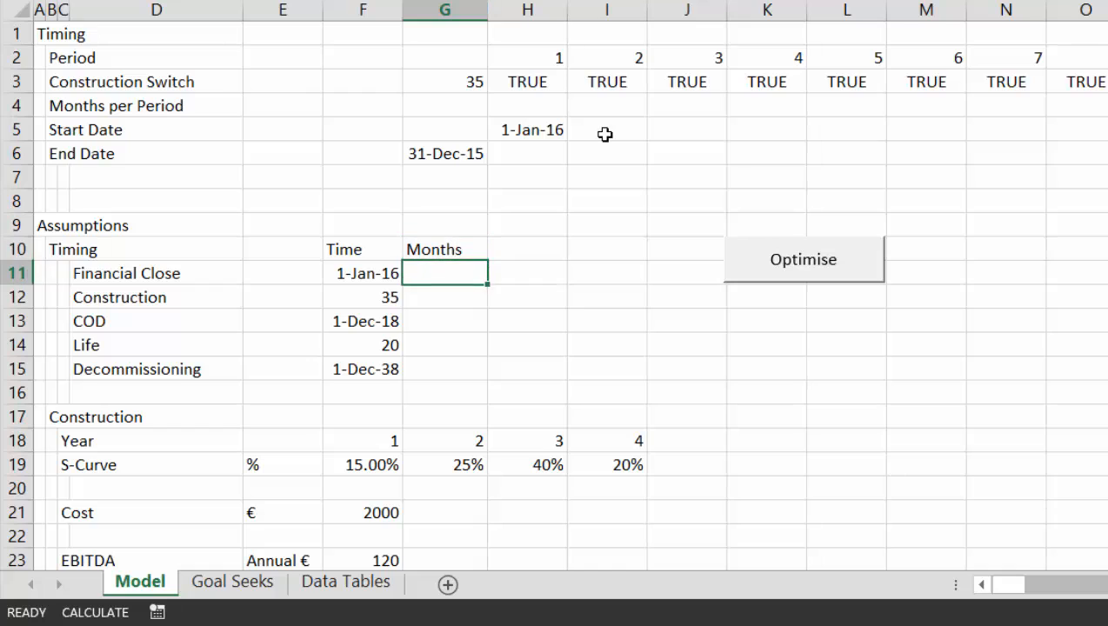
- Enter 1 in the Months column for Construction, in G12
key(Down)
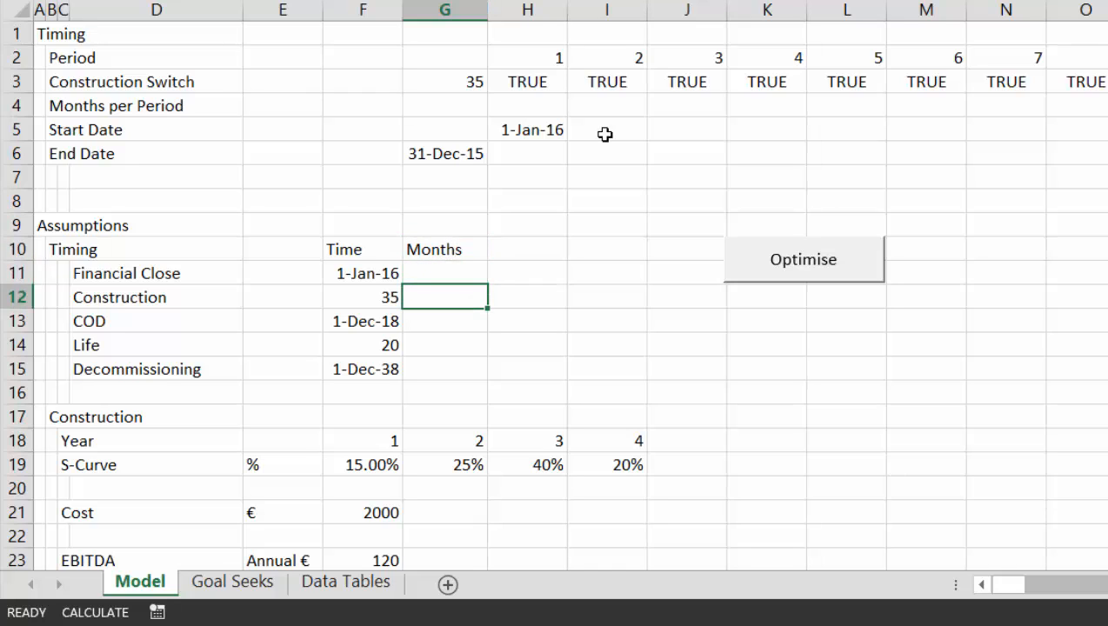
text(1)
key(Return)
key(Down)
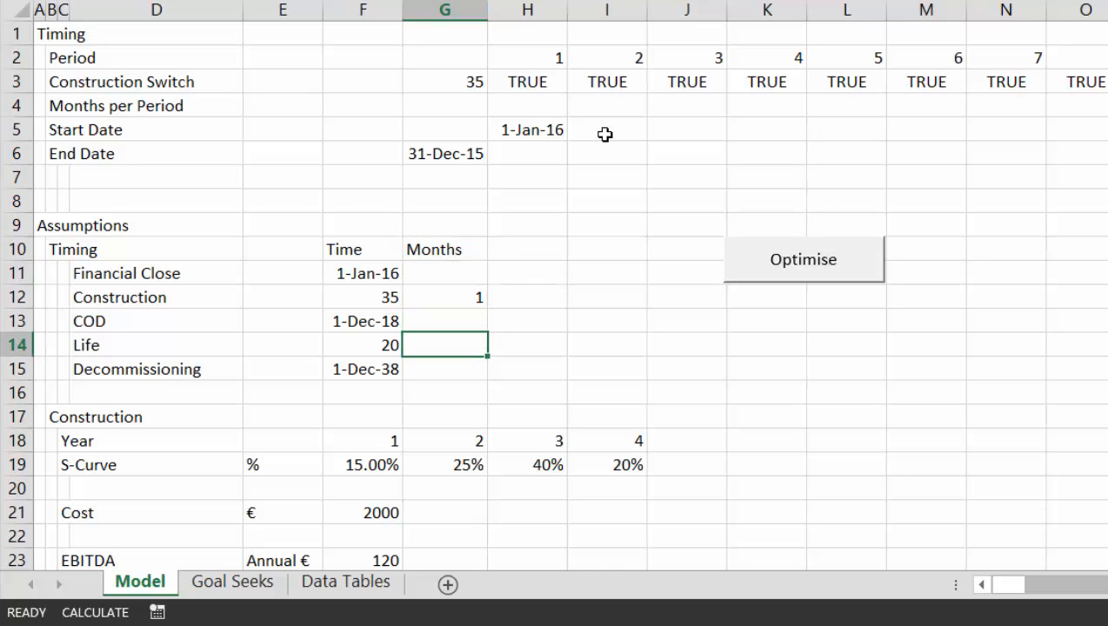
- Enter 6 in the Months column for Life, in G14
text(6)
key(Return)
- Link F4 in the Months per Period row to the Construction months in G12
key(Up)
key(Up)
key(Up)
key(Up)
key(Up)
key(Up)
key(Up)
key(Up)
key(Up)
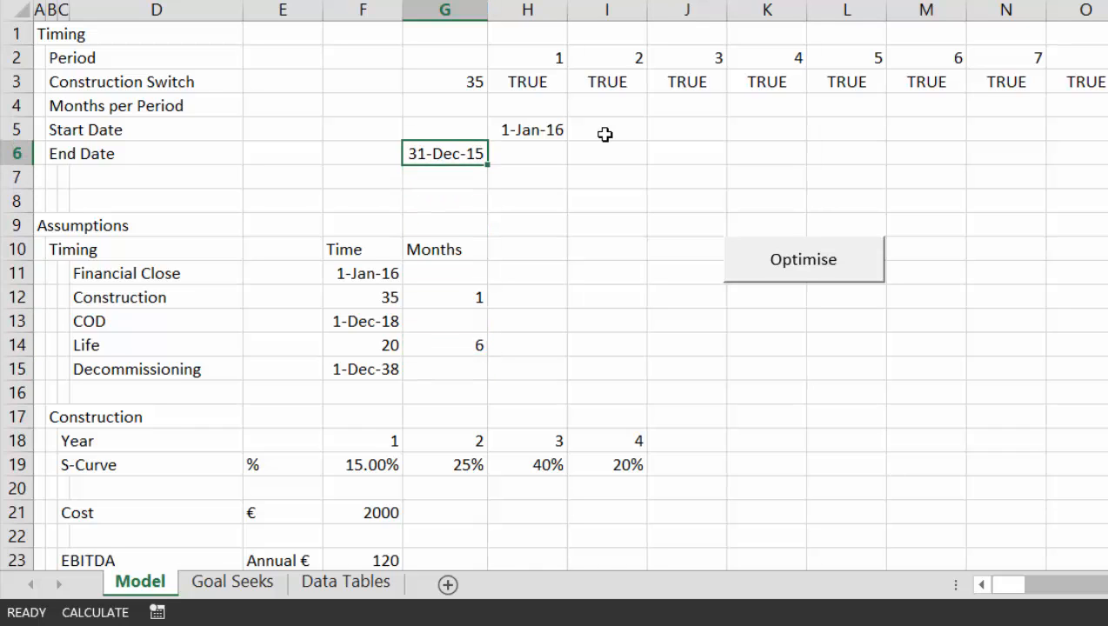
key(Up)
key(Right)
key(ctrl+space)
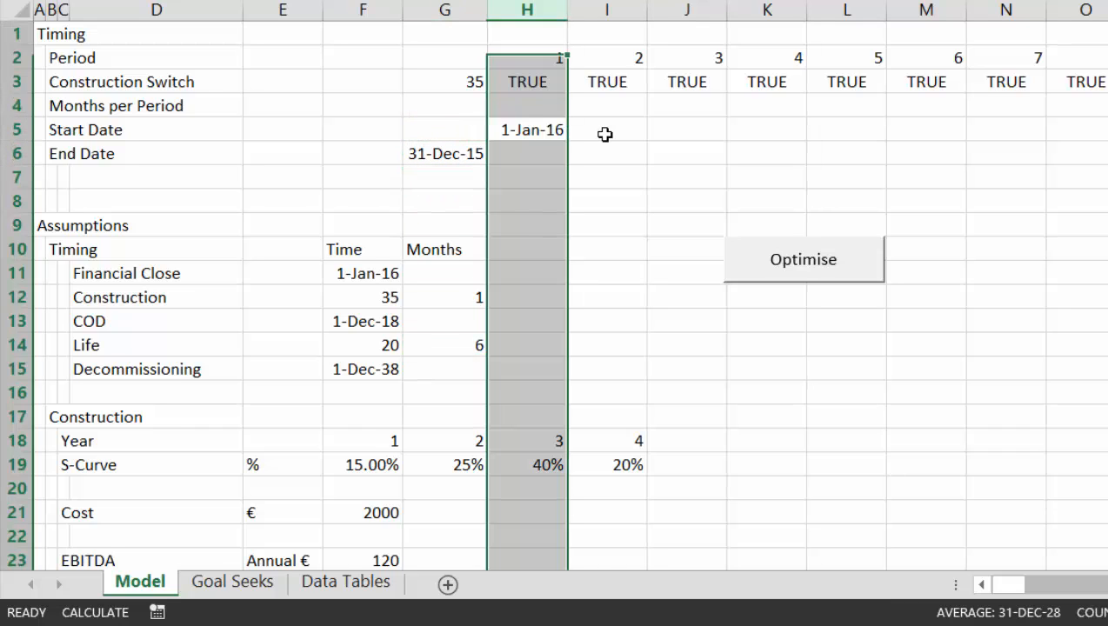
key(Up)
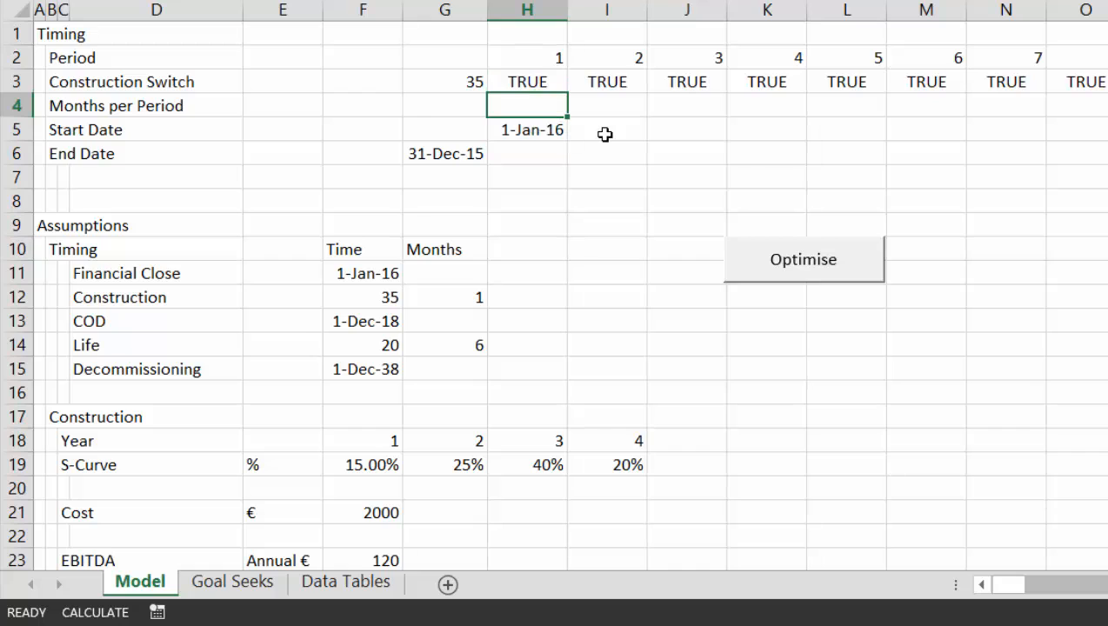
key(Down)
key(Down)
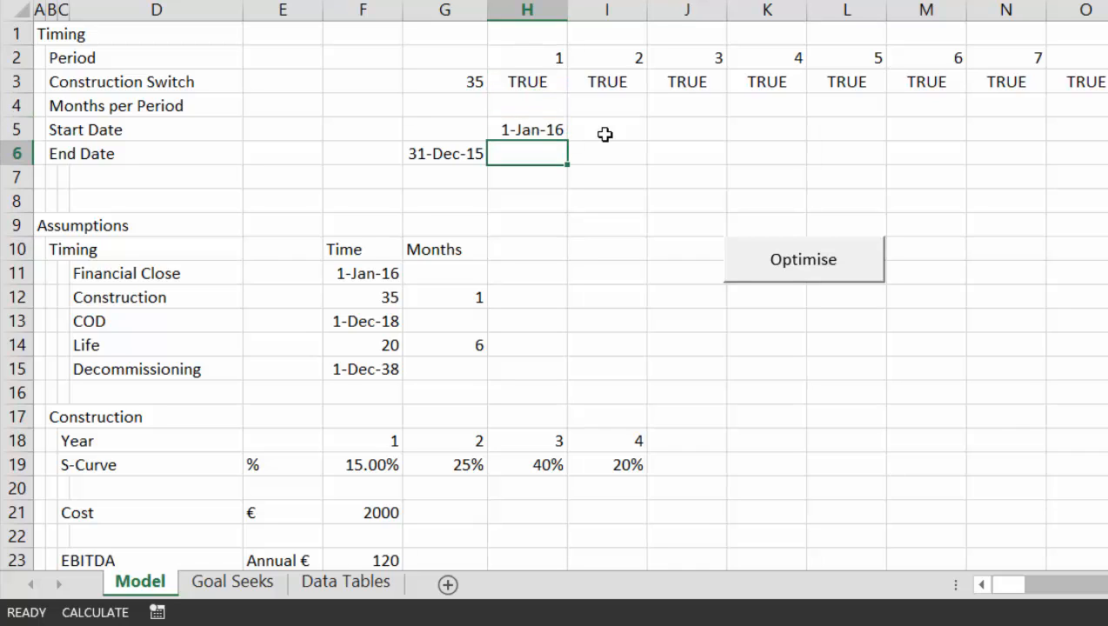
key(Up)
key(Up)
key(Up)
key(Left)
key(Down)
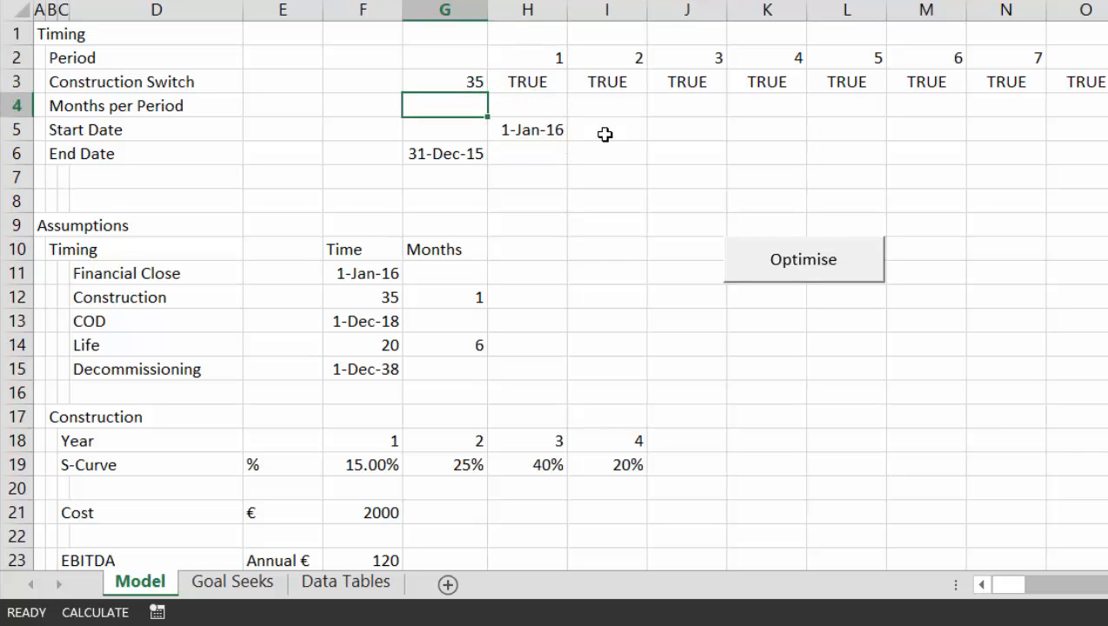
key(Left)
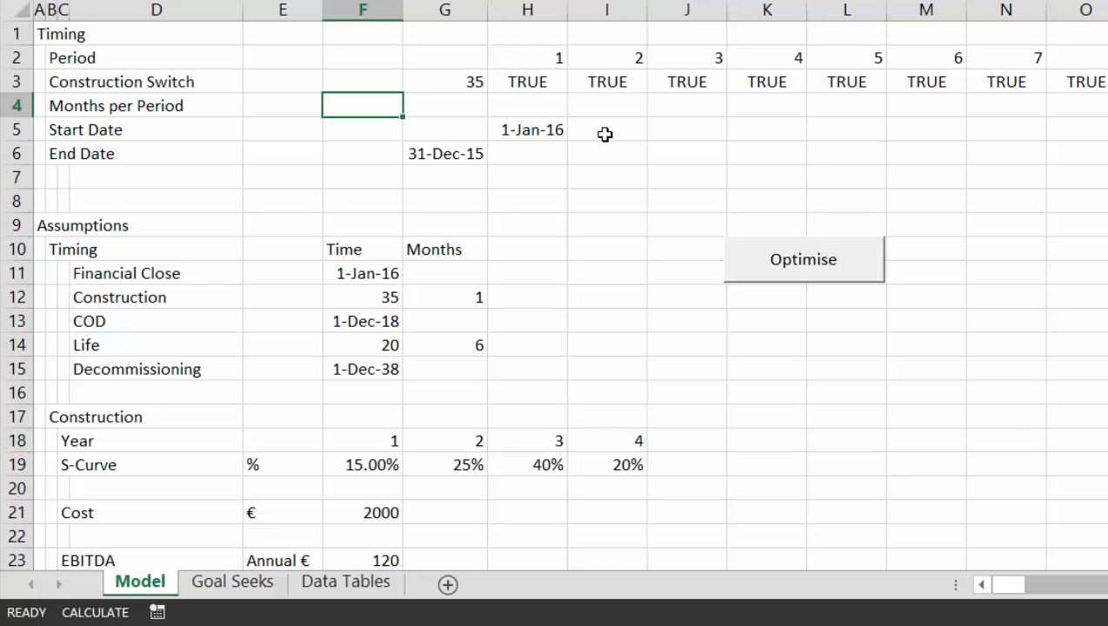
text(=)
key(Down)
key(Down)
key(Down)
key(Down)
key(Down)
key(Down)
key(Down)
key(Down)
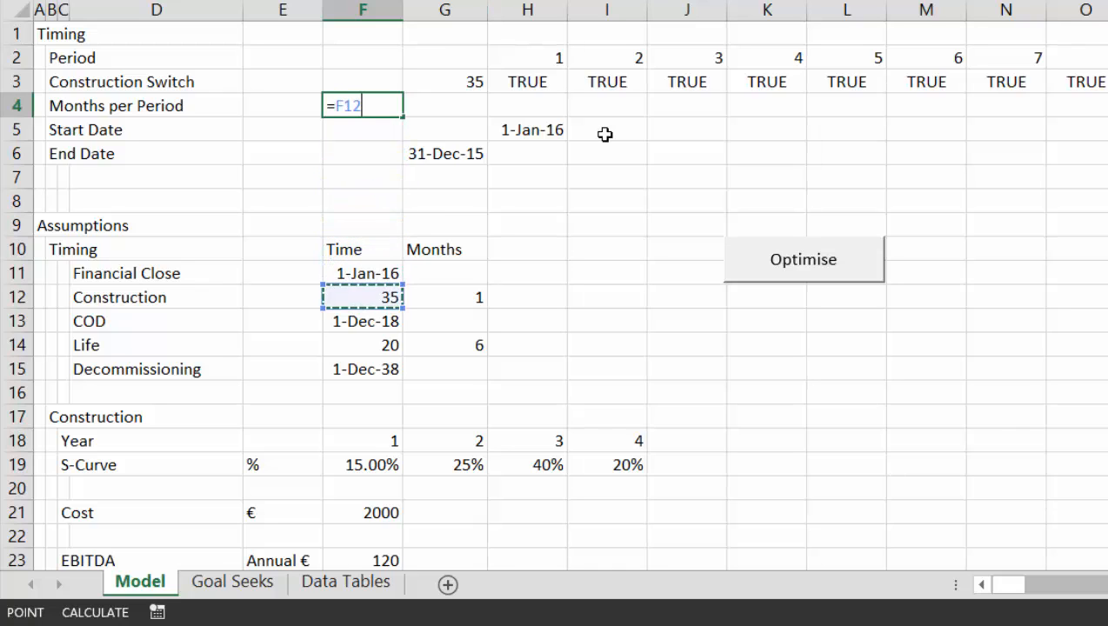
key(Right)
key(ctrl+Return)
- Link G4 in the Months per Period row to the Life months in G14
key(Right)
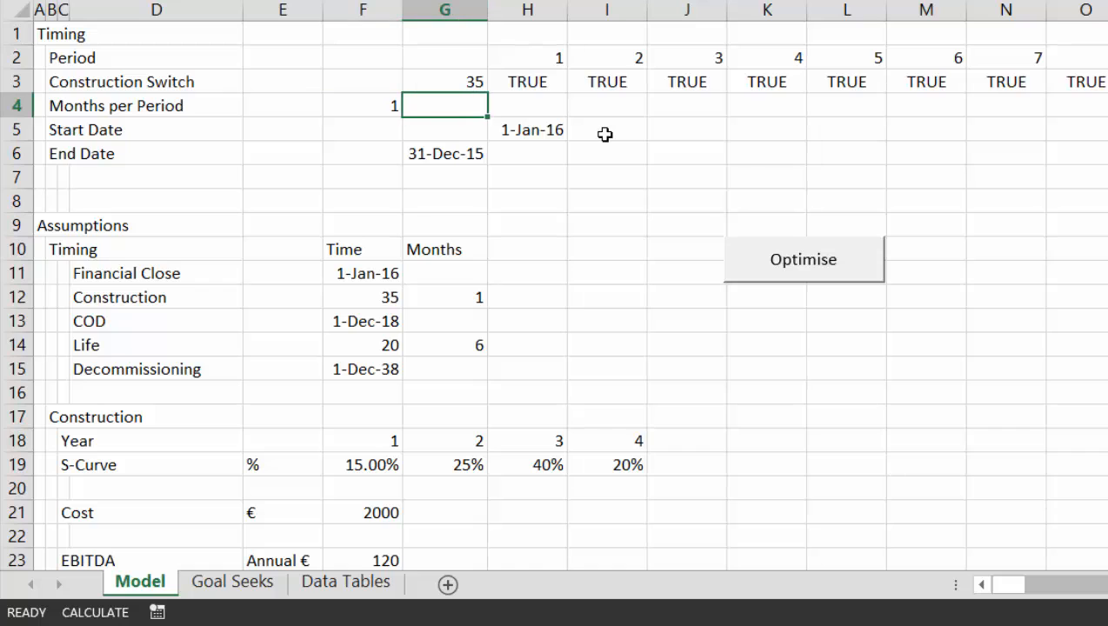
text(-)
key(Down)
key(Down)
key(Down)
key(Down)
key(Down)
key(Down)
key(Down)
key(Down)
key(Down)
key(Down)
key(Down)
key(Up)
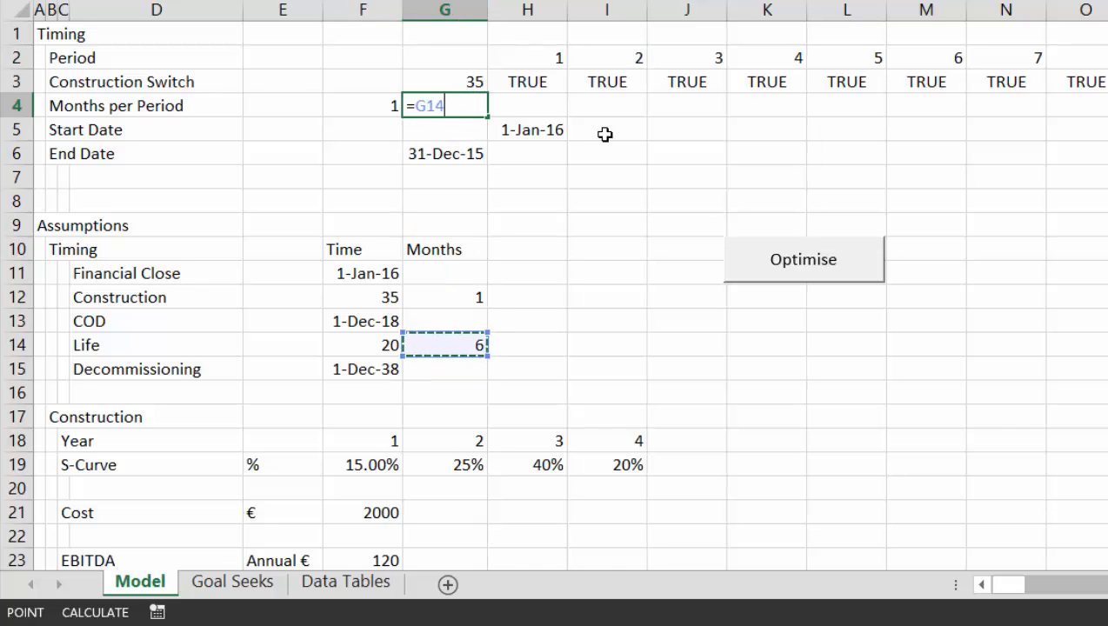
key(ctrl+Return)
- Enter =IF(H3,$F$4,$G$4) in H4 for Months per Period and fill it across all periods
key(Right)
text(=i)
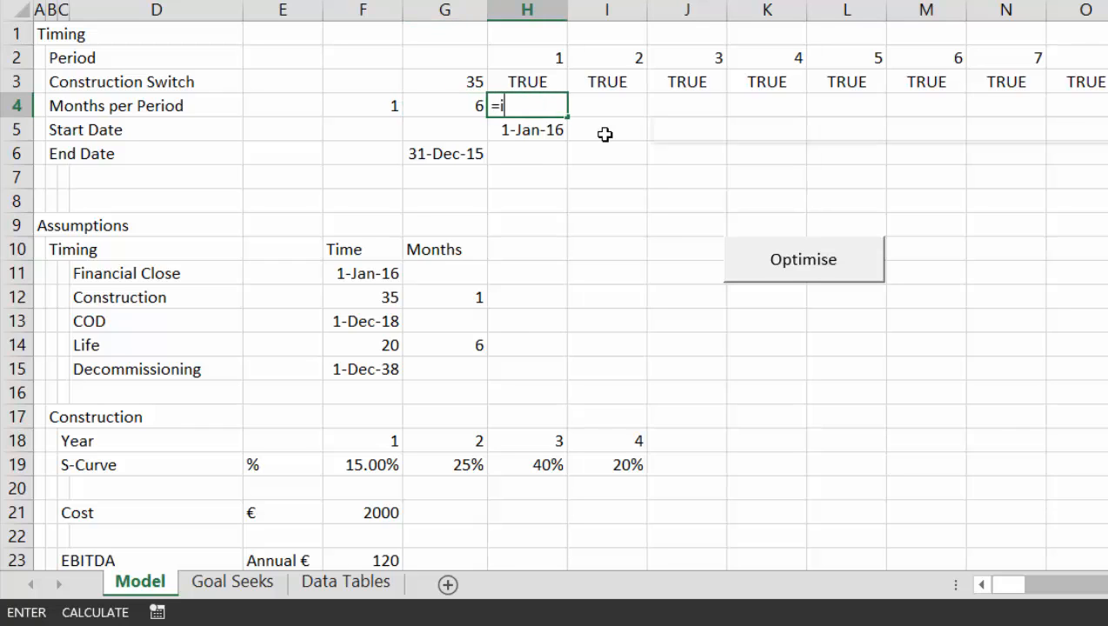
text(f()
key(Up)
text(,)
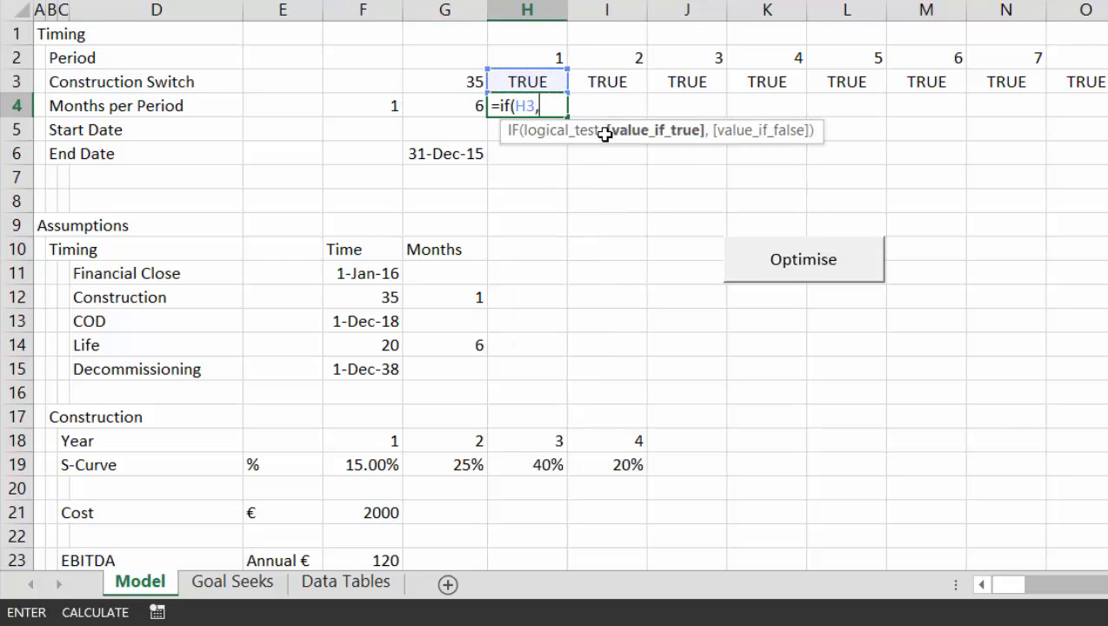
key(Left)
key(Left)
key(F4)
text(,)
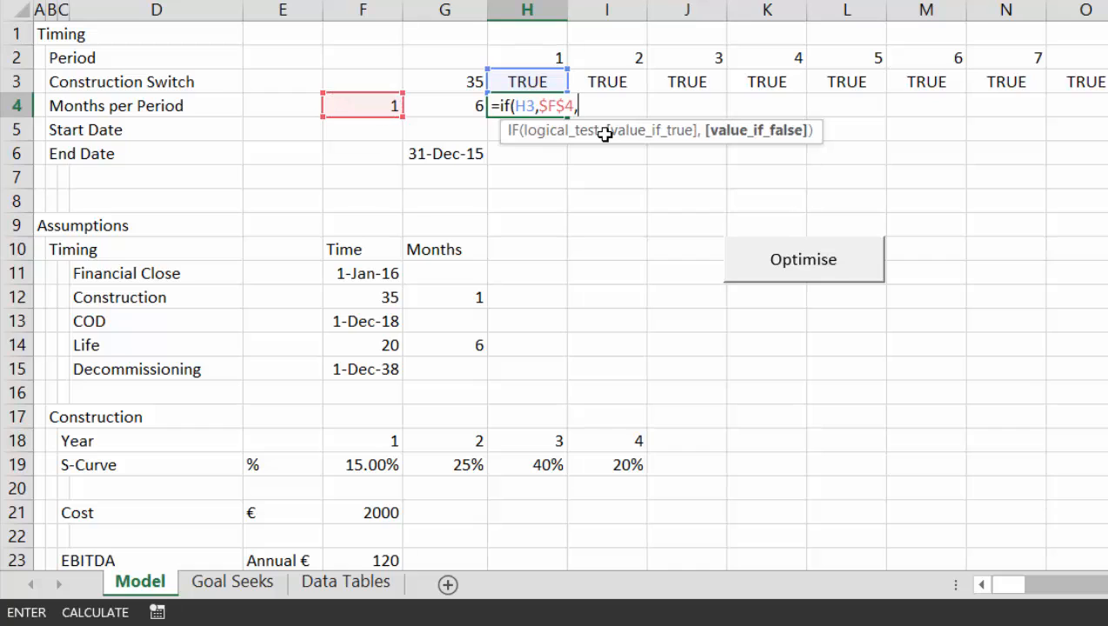
key(Left)
key(F4)
key(ctrl+Return)
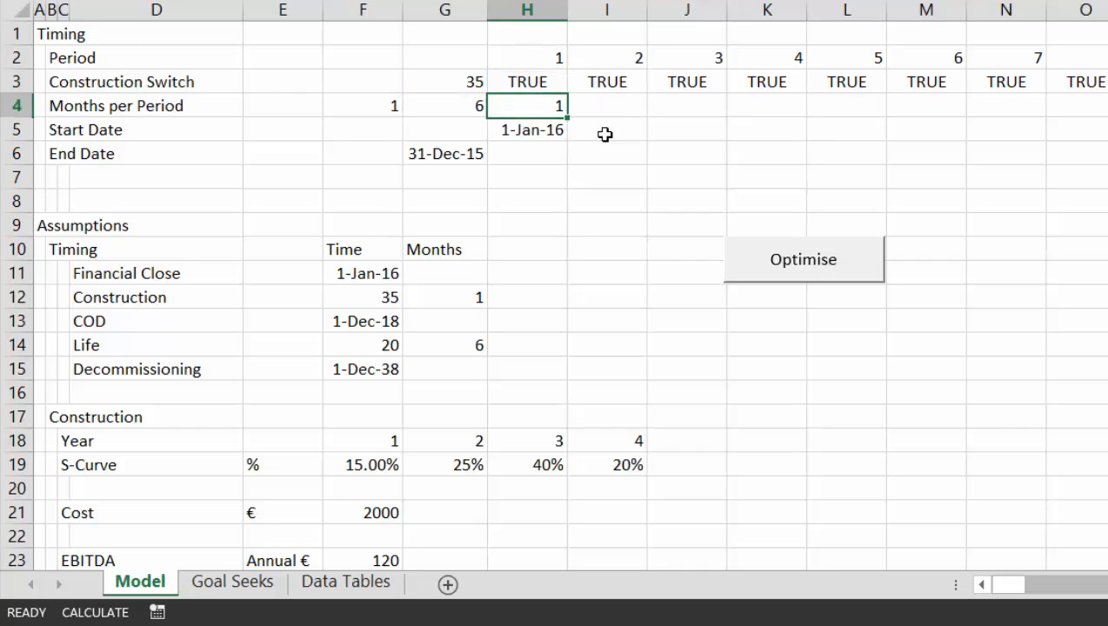
key(ctrl+shift+Right)
key(ctrl+r)
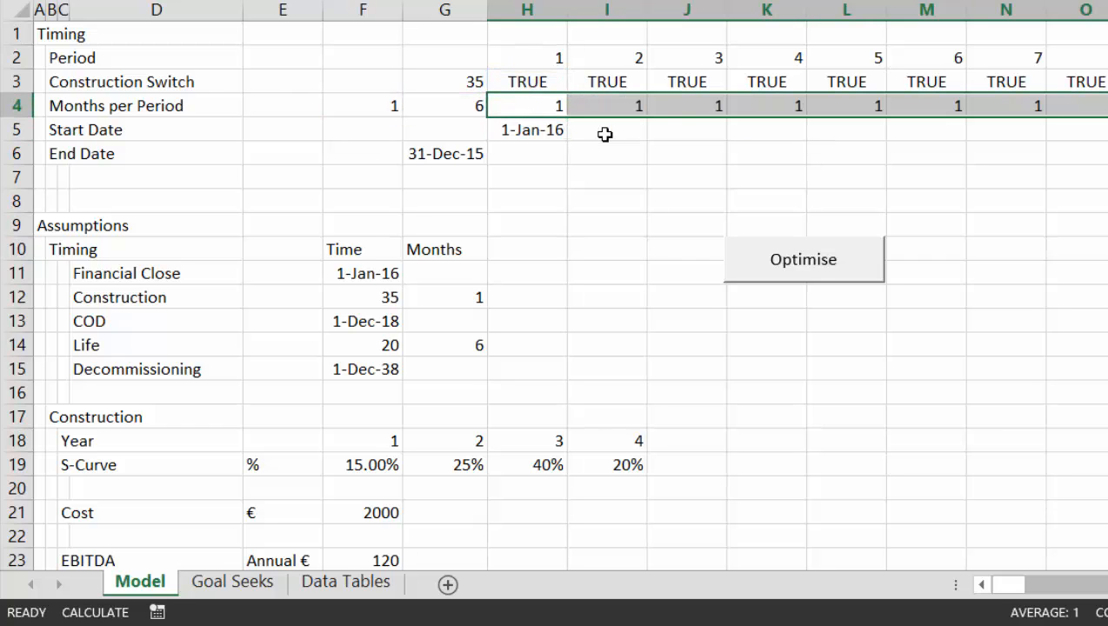
- Calculate the first period's End Date in H6 with =EOMONTH(H5,H4-1)
key(Down)
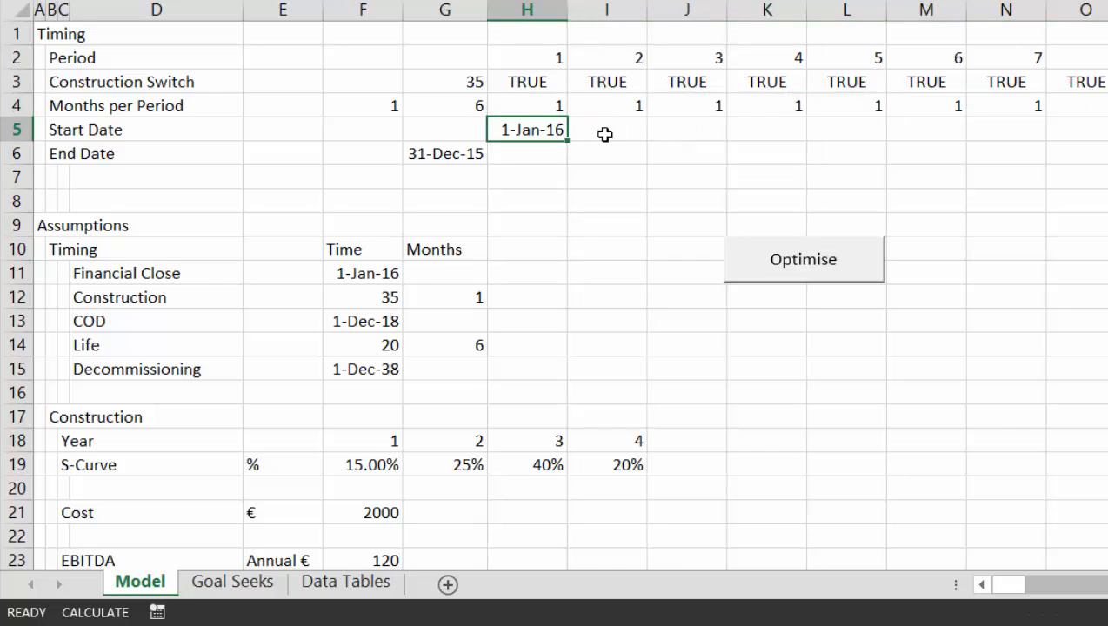
key(Down)
text(=e)
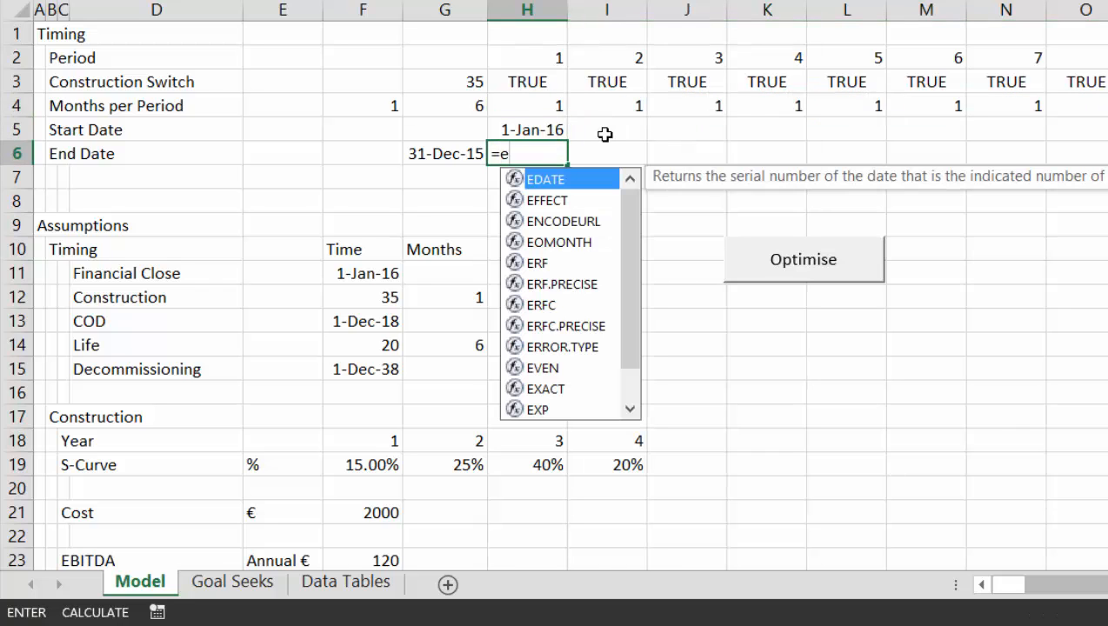
text(om)
key(Tab)
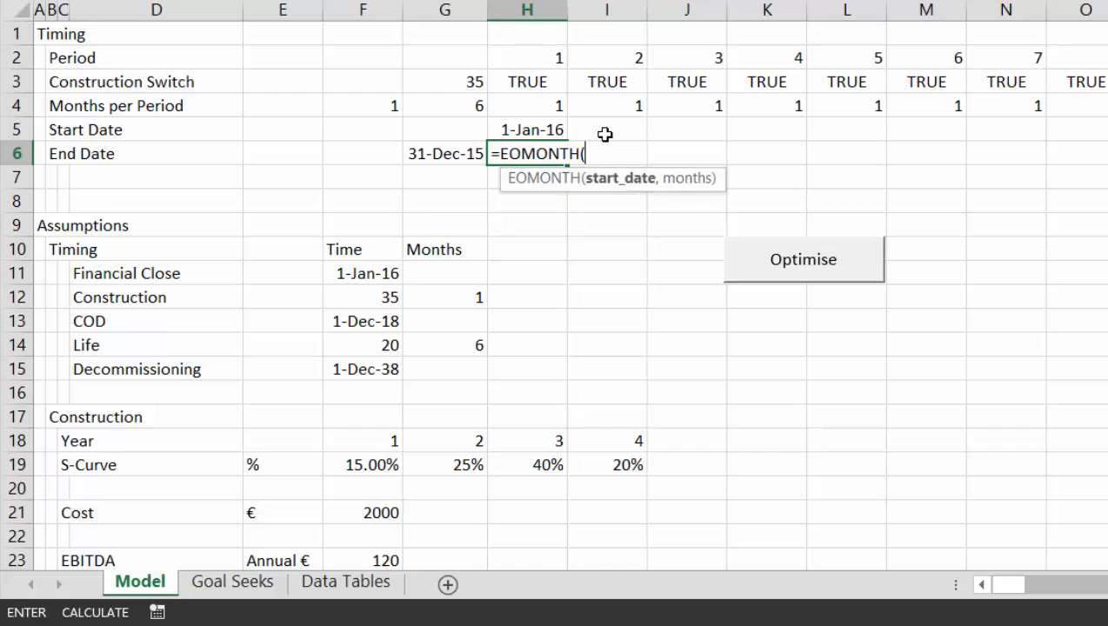
key(Up)
text(,)
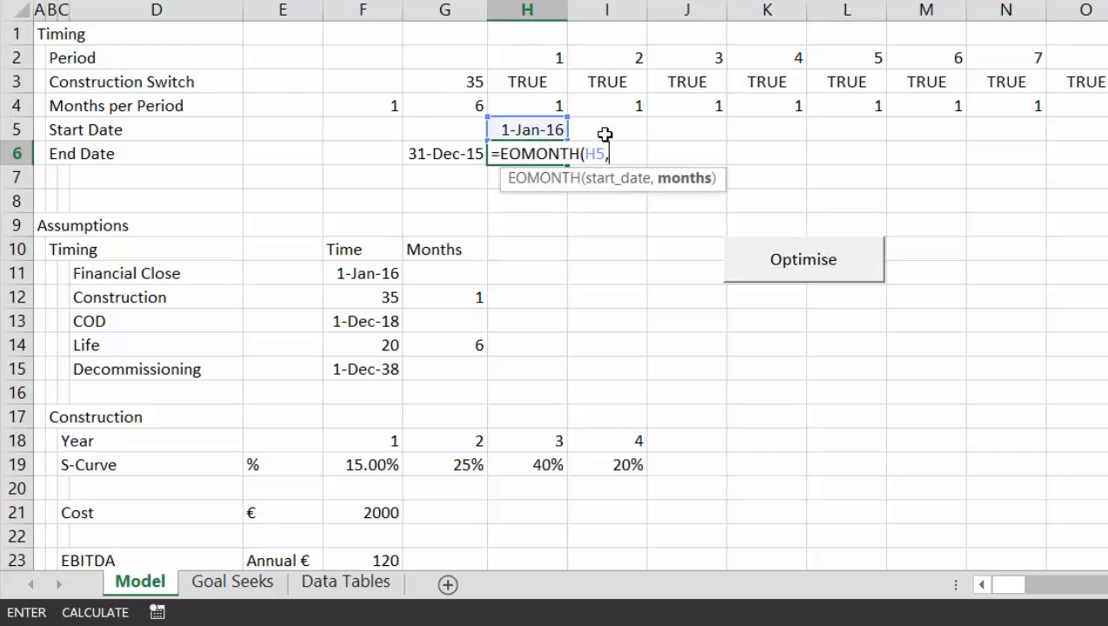
key(Up)
key(Up)
text(-1)
key(Return)
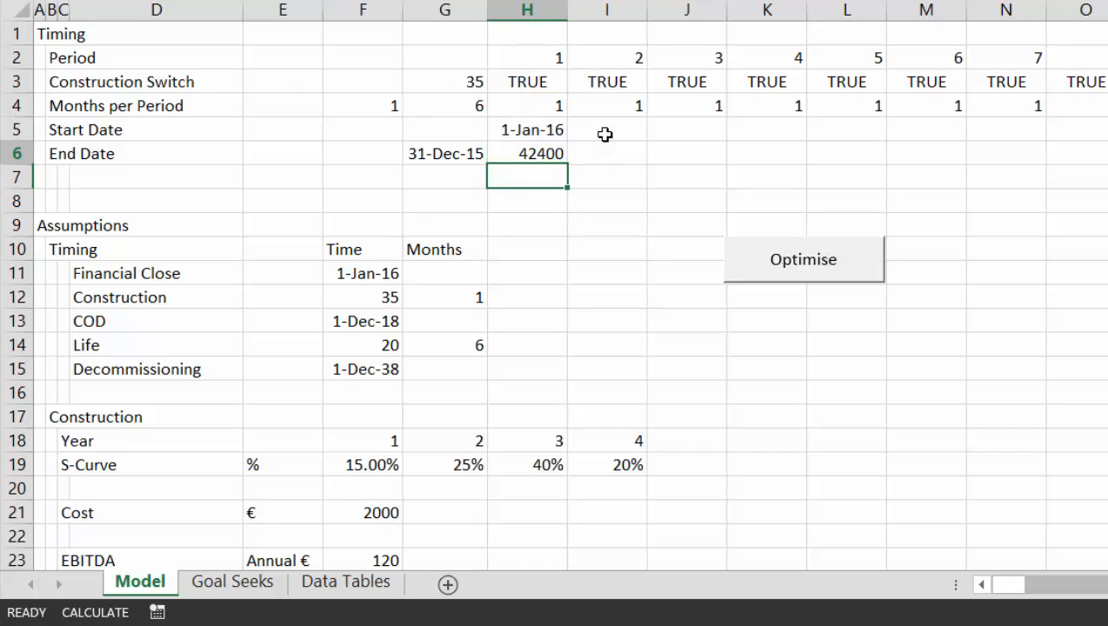
- Format H6 as a date and copy the Start Date and End Date formulas in H5:H6 across all periods
key(Up)
key(ctrl+shift+3)
key(shift+Up)
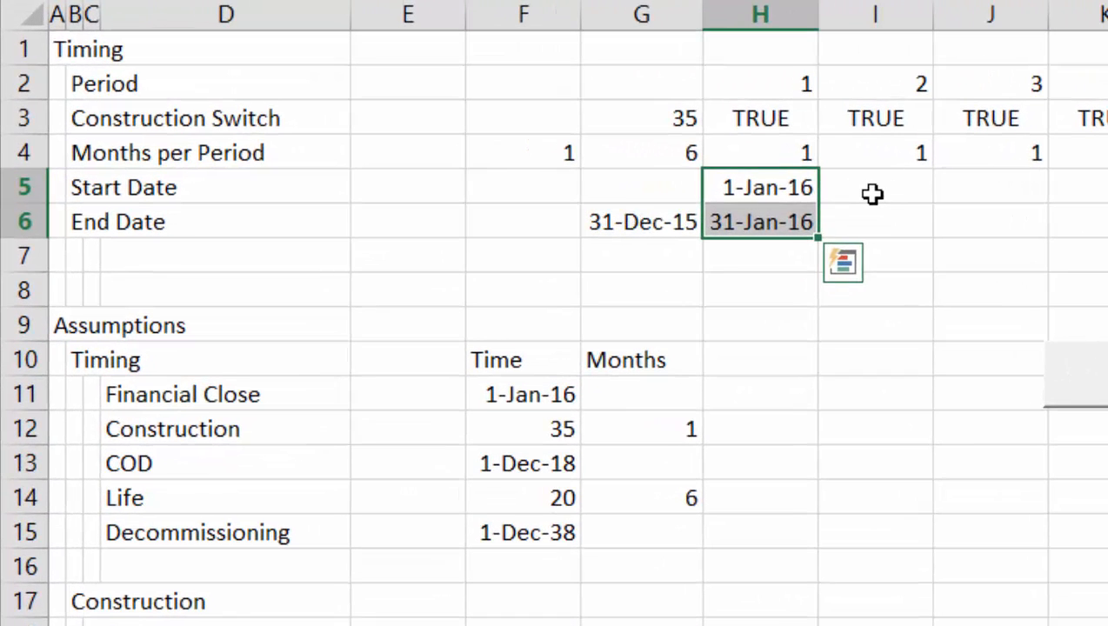
key(ctrl+shift+r)
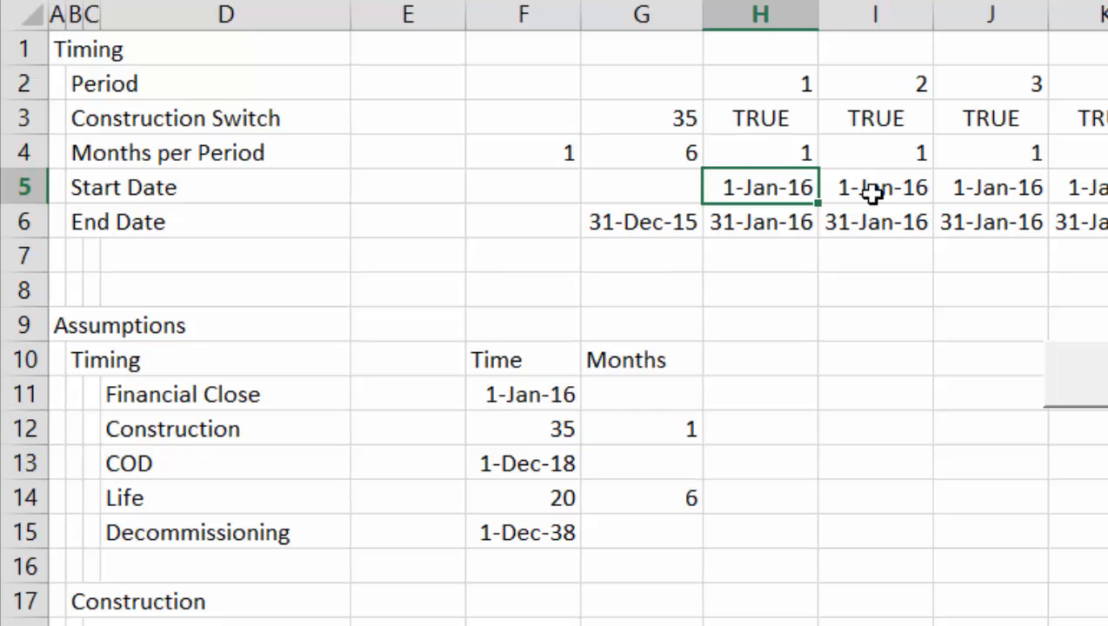
- Run the colouring macro on the Model sheet to show hard-coded inputs in blue
key(Down)
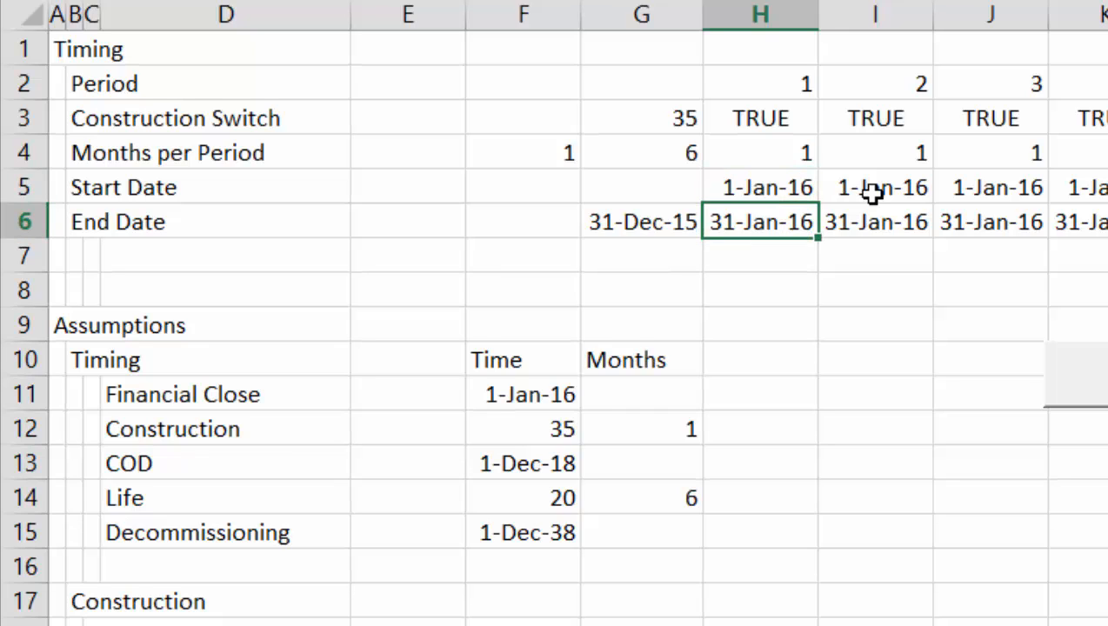
key(ctrl+a)
- Review the colour coding of inputs and formulas down the Model sheet and back to row 1
key(Down)
key(Down)
key(Down)
key(Down)
key(Down)
key(Down)
key(Down)
key(Down)
key(Down)
key(Down)
key(Down)
key(Down)
key(Down)
key(Down)
key(Down)
key(Down)
key(Down)
key(Down)
key(Down)
key(Down)
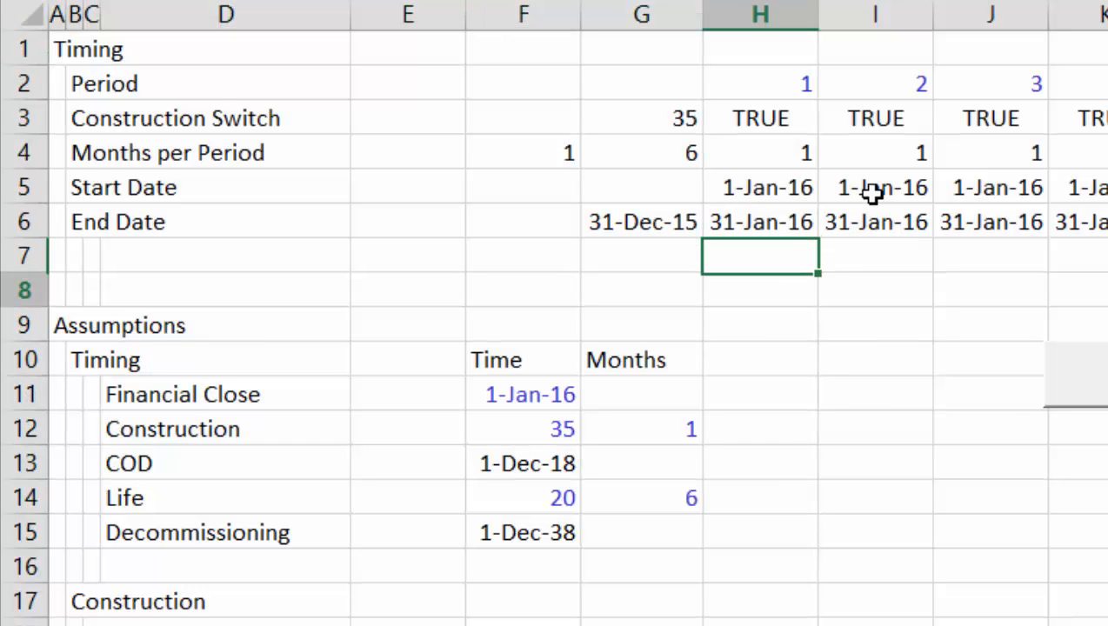
key(Up)
key(Up)
key(Up)
key(Up)
key(Up)
key(Up)
key(Up)
key(Up)
key(Up)
key(Up)
key(Up)
key(Up)
key(Up)
key(Up)
key(Up)
key(Up)
key(Up)
key(Up)
key(Up)
key(Up)
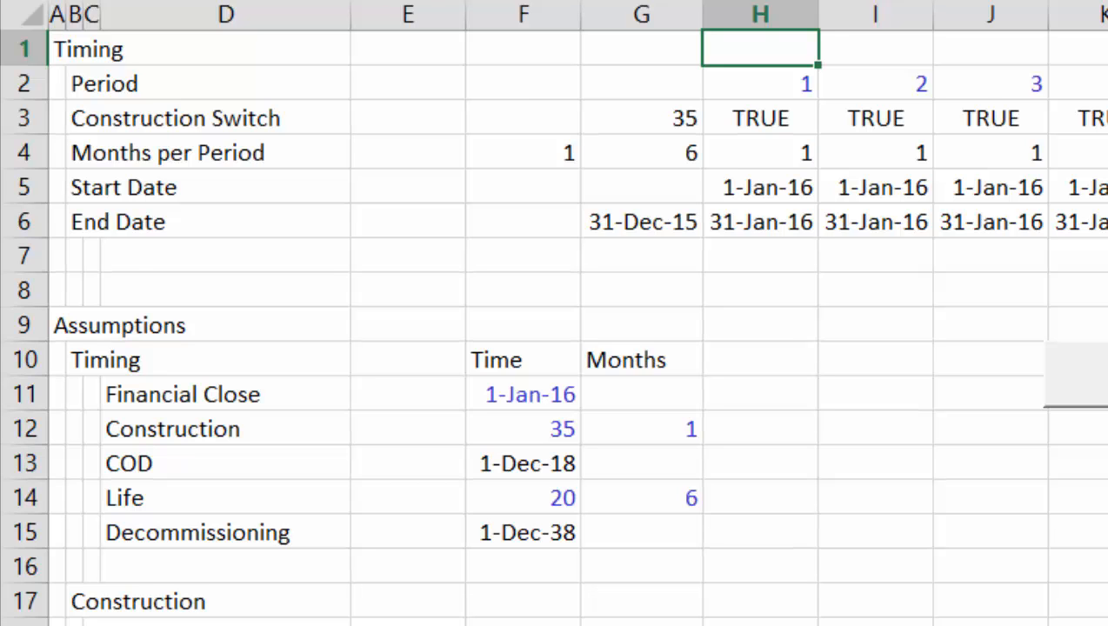
- View the list of macros available in all open workbooks
key(alt+F8)
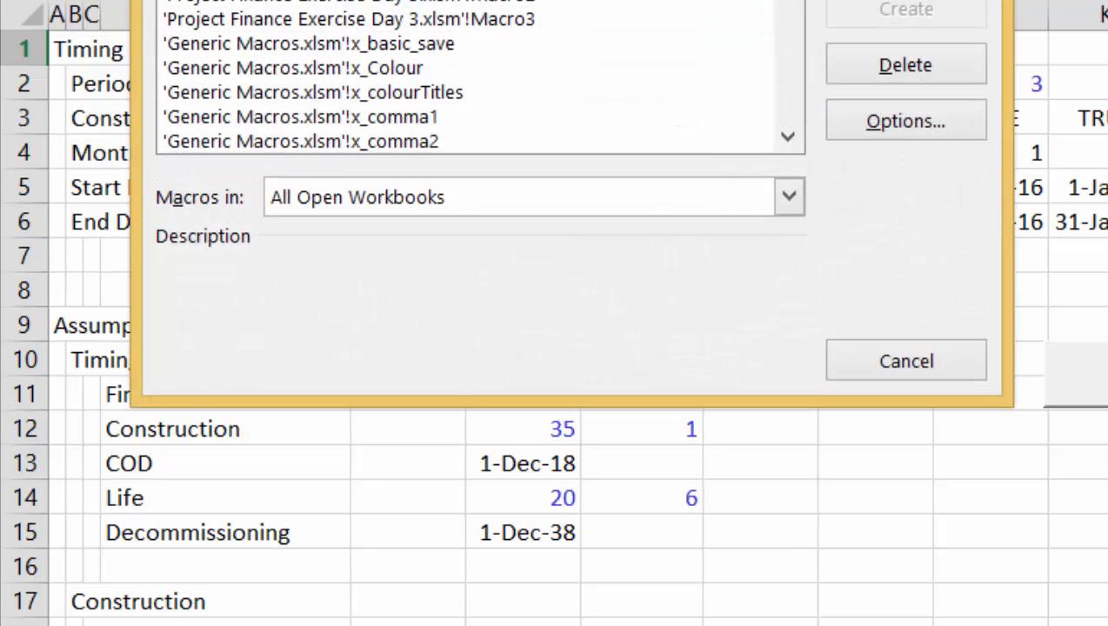
key(Escape)
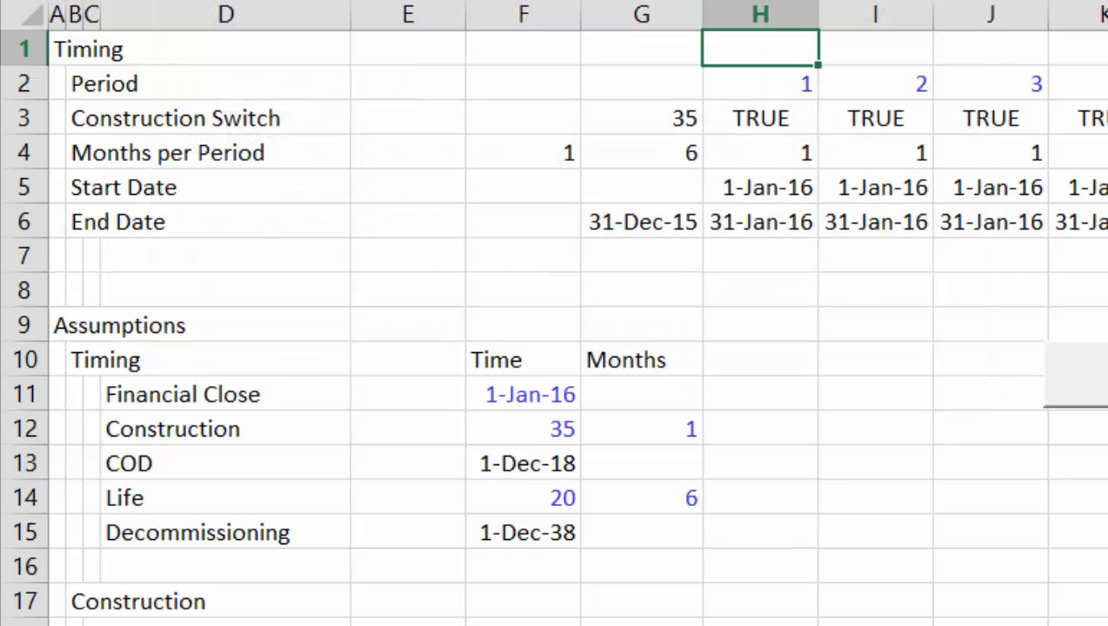
- Examine which values in the Timing and Construction assumptions are coloured as inputs
click(1024, 396)
key(Down)
key(Down)
key(Down)
key(Down)
key(Down)
key(Down)
key(Down)
key(Down)
key(Down)
key(Down)
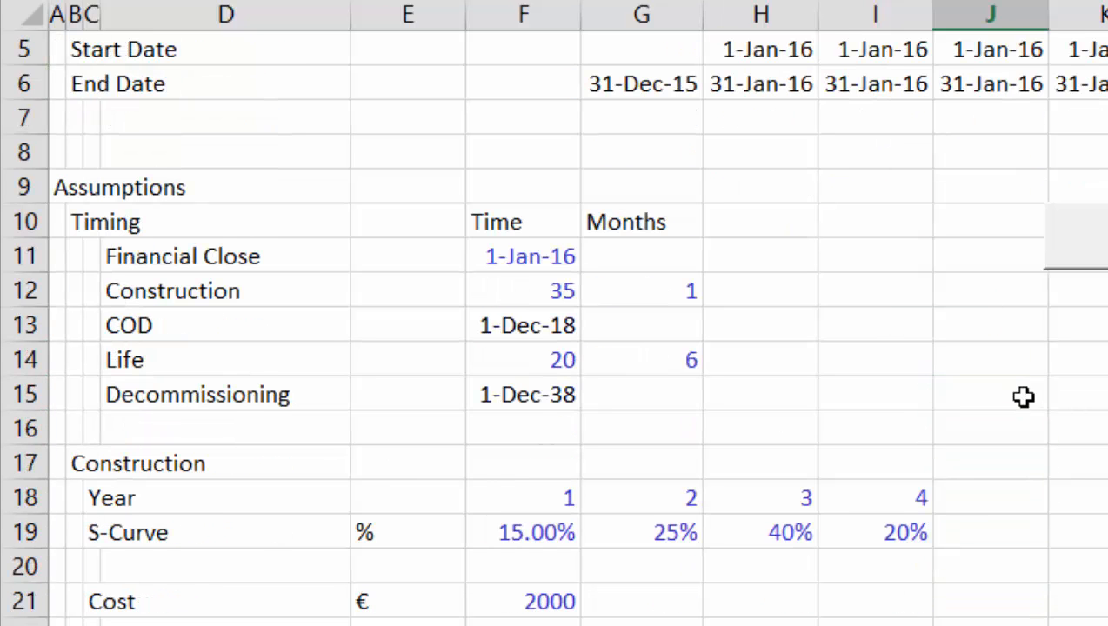
key(Up)
key(Up)
key(Up)
key(Up)
key(Up)
key(Up)
key(Up)
key(Up)
key(Up)
key(Up)
key(Up)
key(Up)
key(Up)
key(Up)
key(Up)
key(Up)
key(Up)
key(Up)
key(Up)
key(Up)
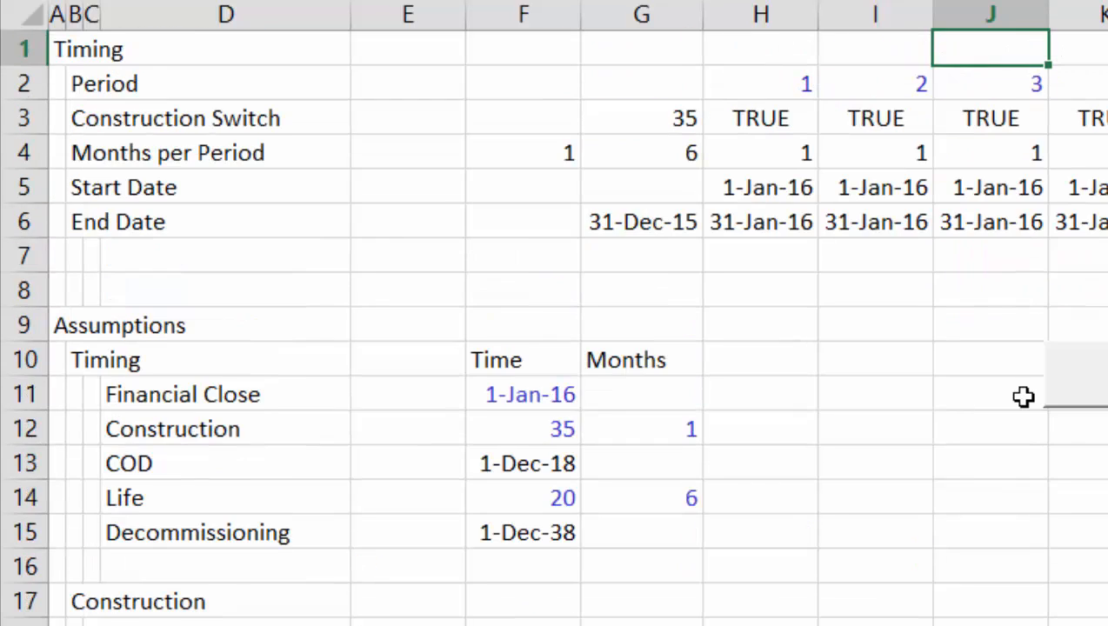
- Review the Timing, Construction and Financing assumptions down the Model sheet and return to the timing rows
key(Down)
key(Down)
key(Down)
key(Down)
key(Down)
key(Down)
key(Down)
key(Down)
key(Down)
key(Down)
key(Down)
key(Down)
key(Down)
key(Down)
key(Down)
key(Down)
key(Down)
key(Down)
key(Down)
key(Down)
key(Down)
key(Down)
key(Down)
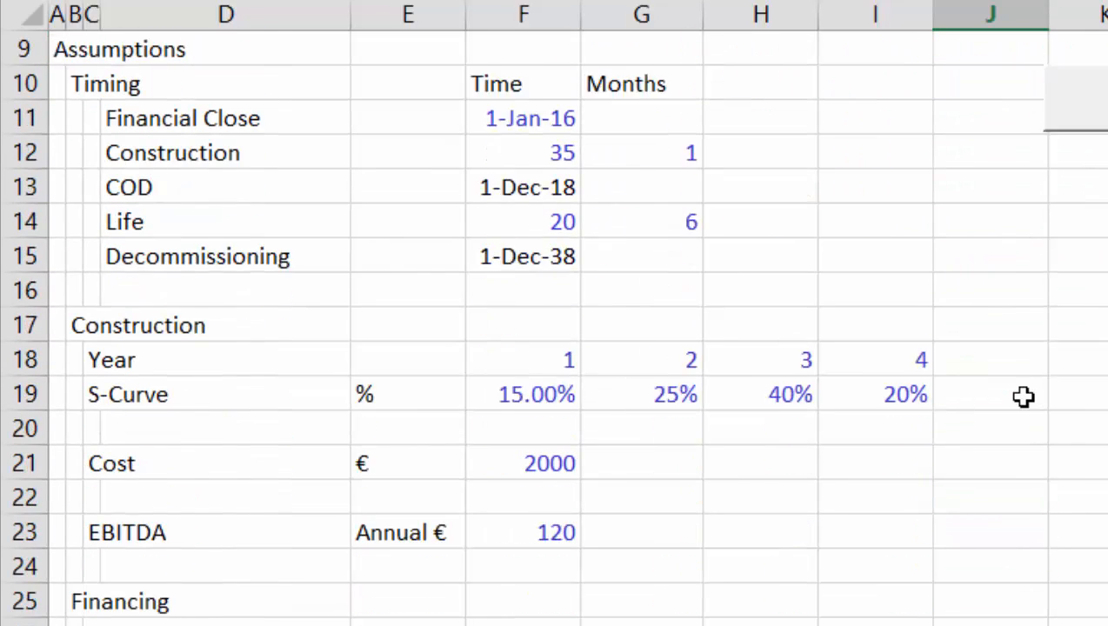
key(Up)
key(Up)
key(Up)
key(Up)
key(Up)
key(Up)
key(Up)
key(Up)
key(Up)
key(Up)
key(Up)
key(Up)
key(Up)
key(Up)
key(Up)
key(Up)
key(Up)
key(Up)
key(Up)
key(Up)
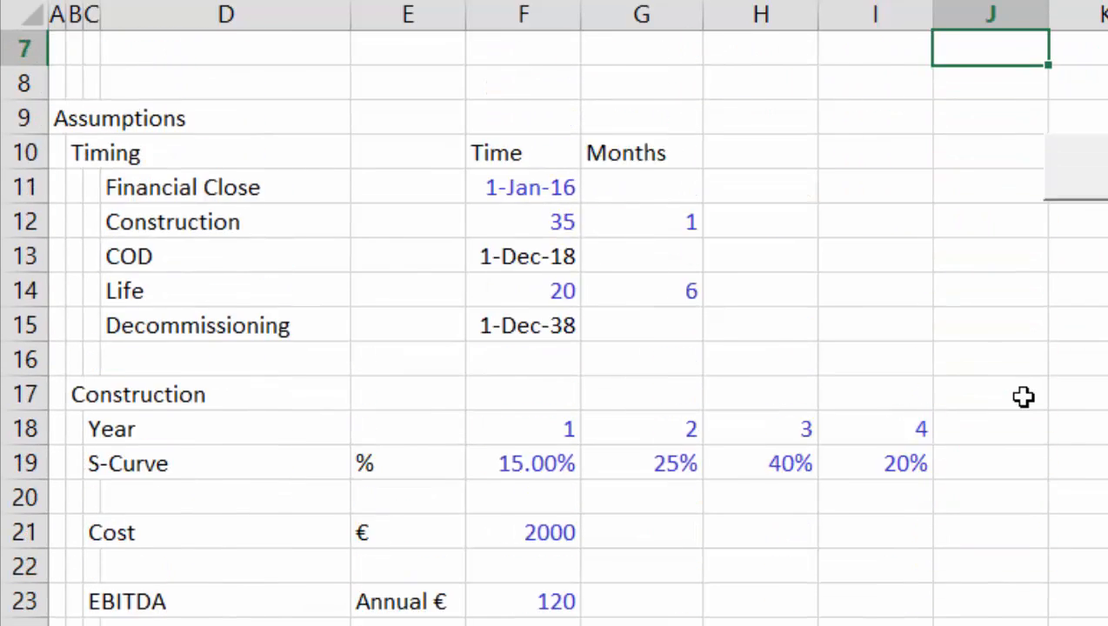
- Add a "Construction Year" label in B7, directly below End Date
key(Down)
key(Down)
key(Down)
key(Down)
key(Down)
key(Down)
key(Left)
key(Left)
key(Left)
key(Left)
key(Left)
key(Left)
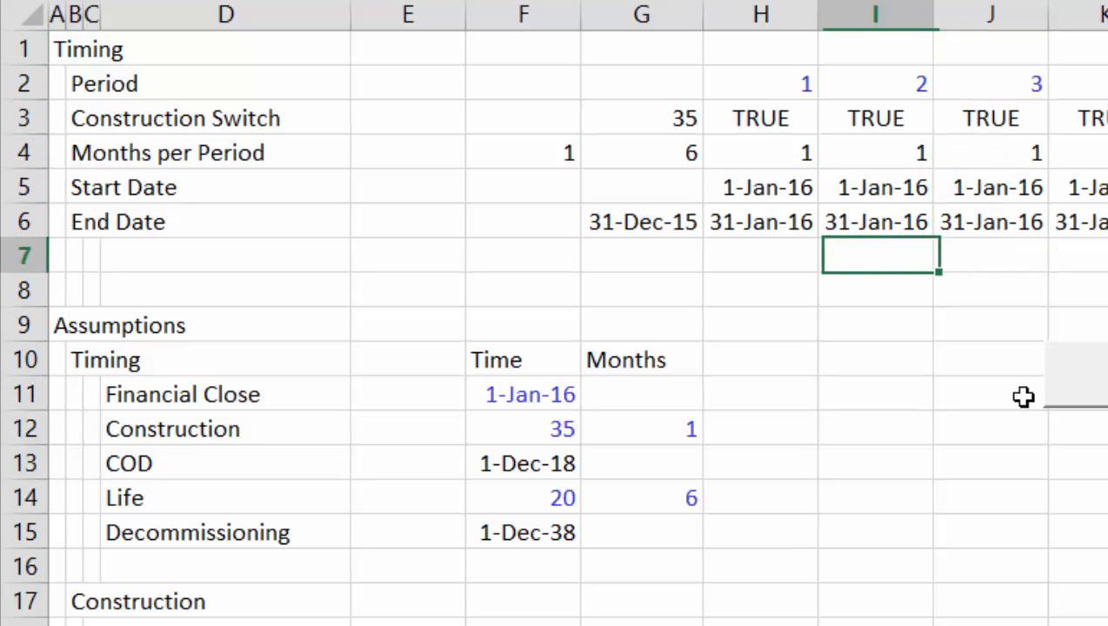
key(Left)
key(Left)
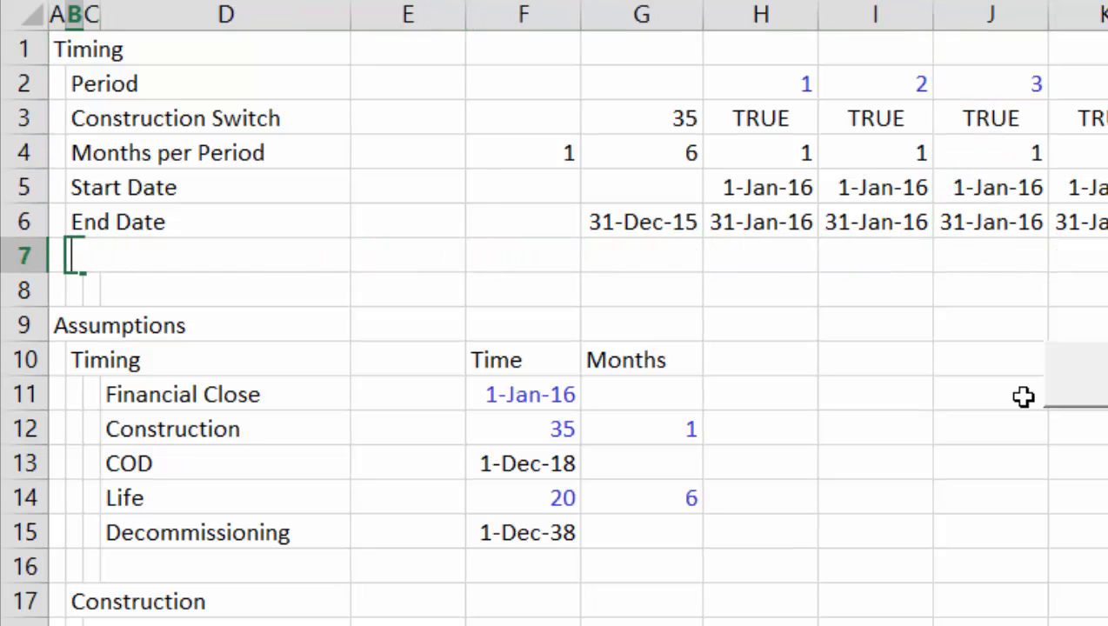
text(Construction Year)
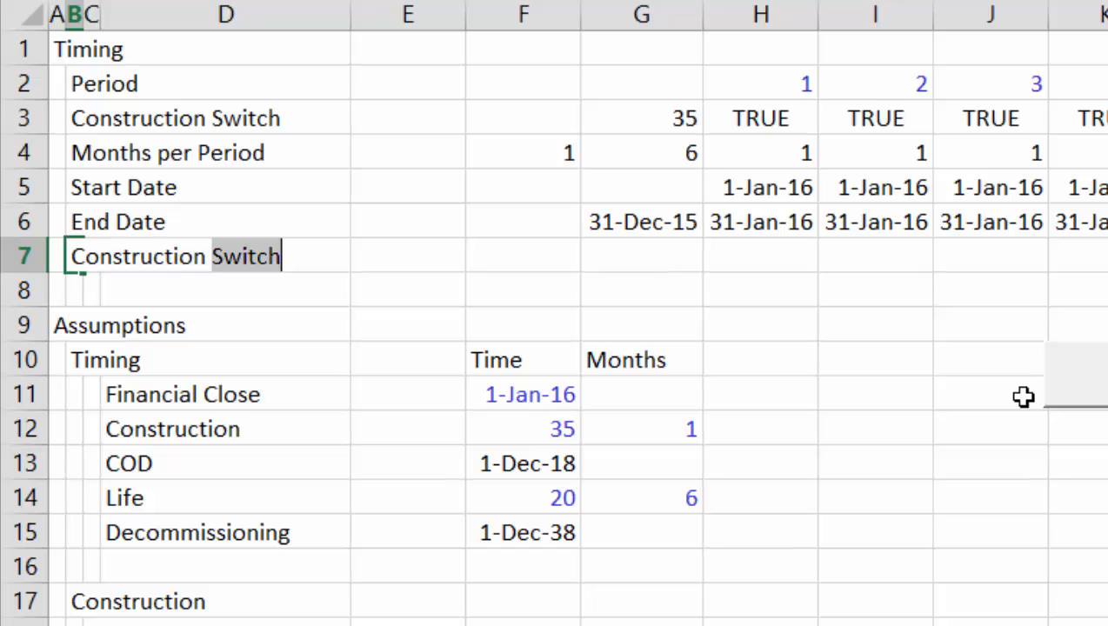
key(Return)
- Calculate the first period's construction year in H7 with =ROUNDUP(H2/12,0)
key(Up)
key(Right)
key(Right)
key(Right)
key(Right)
key(Right)
key(Right)
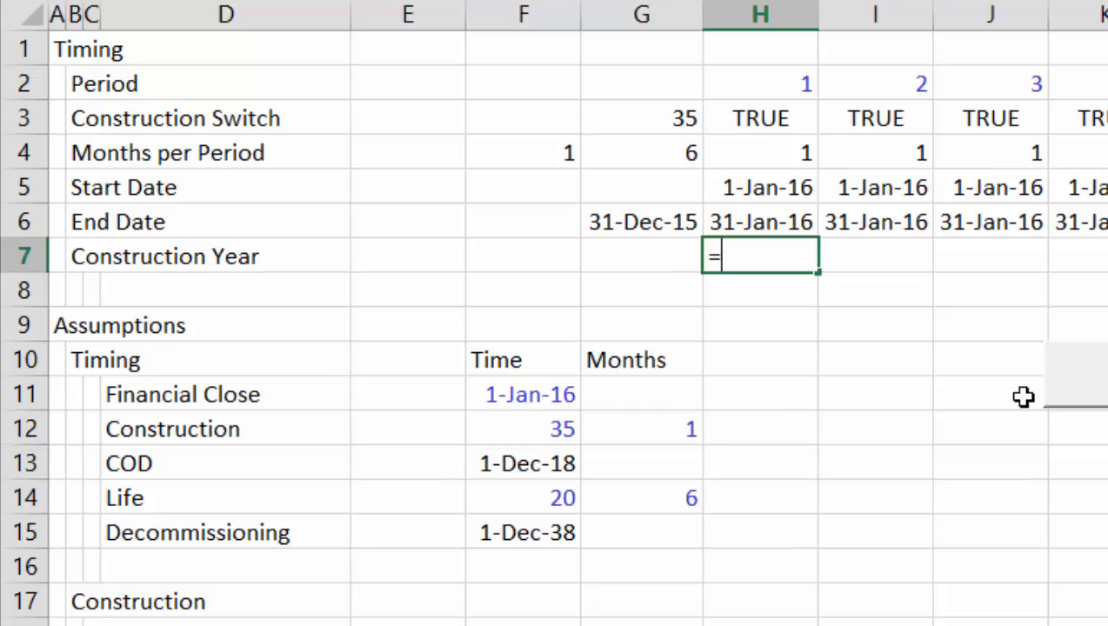
text(=roun)
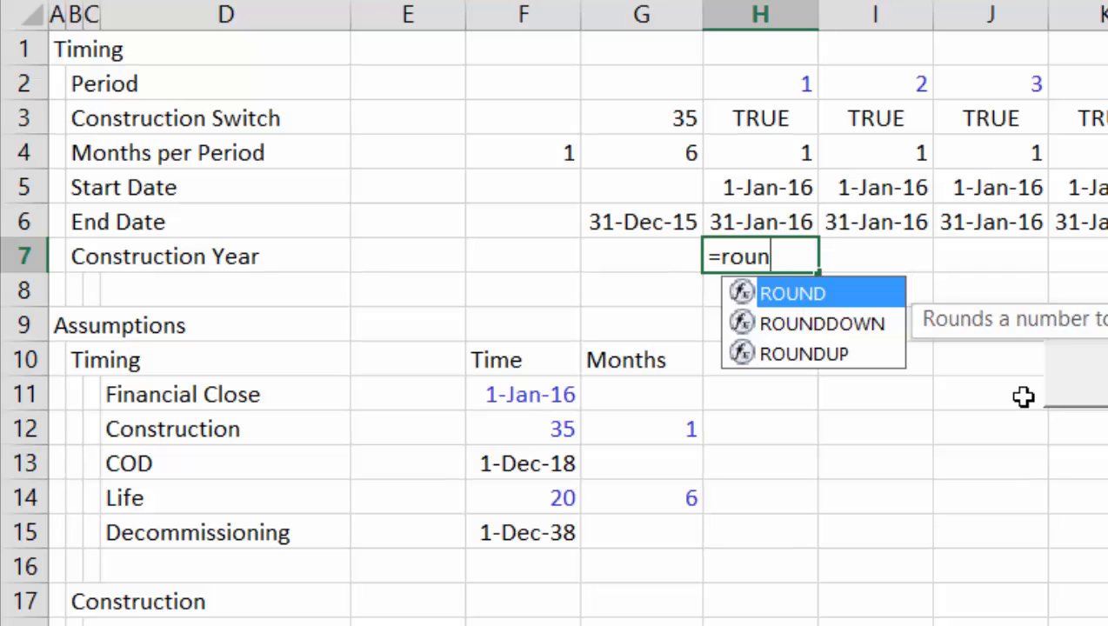
key(Down)
key(Down)
key(Tab)
key(Up)
key(Up)
key(Up)
key(Up)
key(Up)
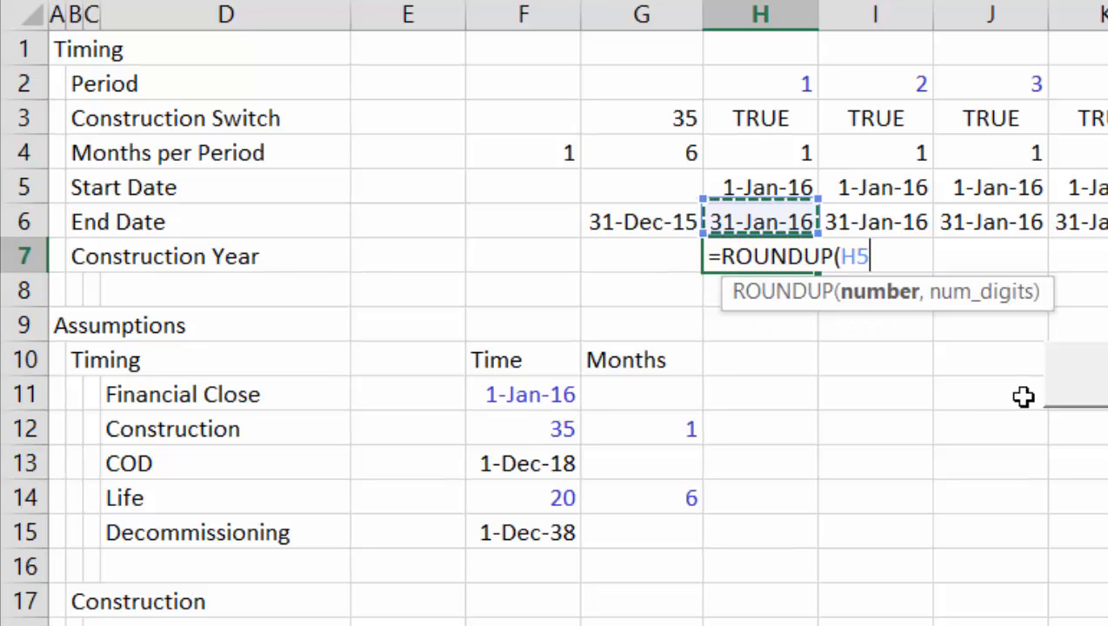
text(/)
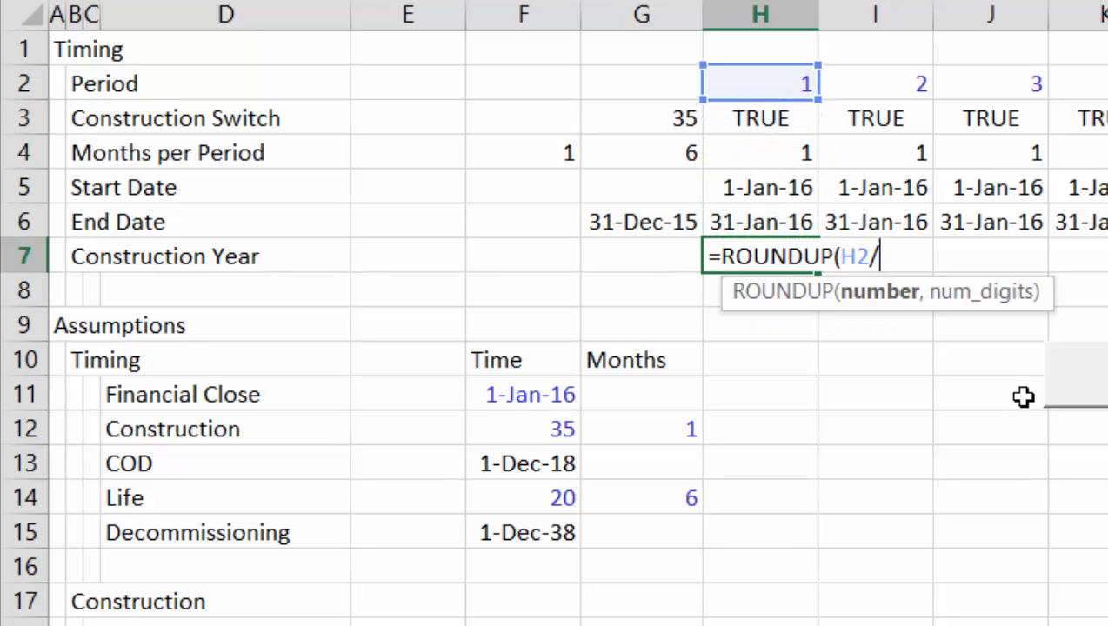
text(12,0))
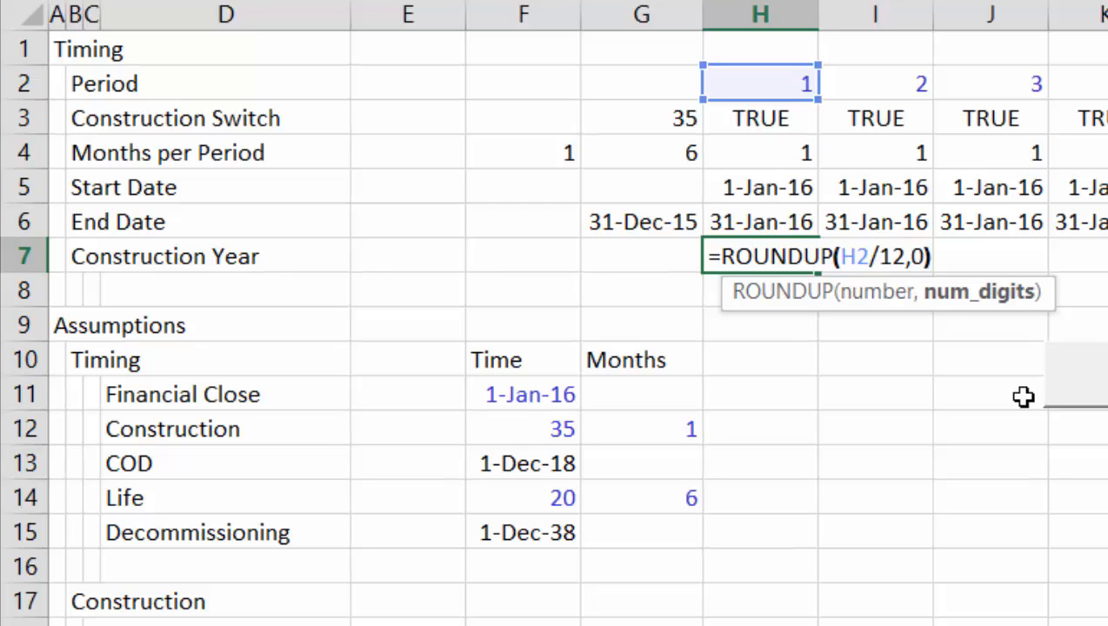
key(ctrl+Return)
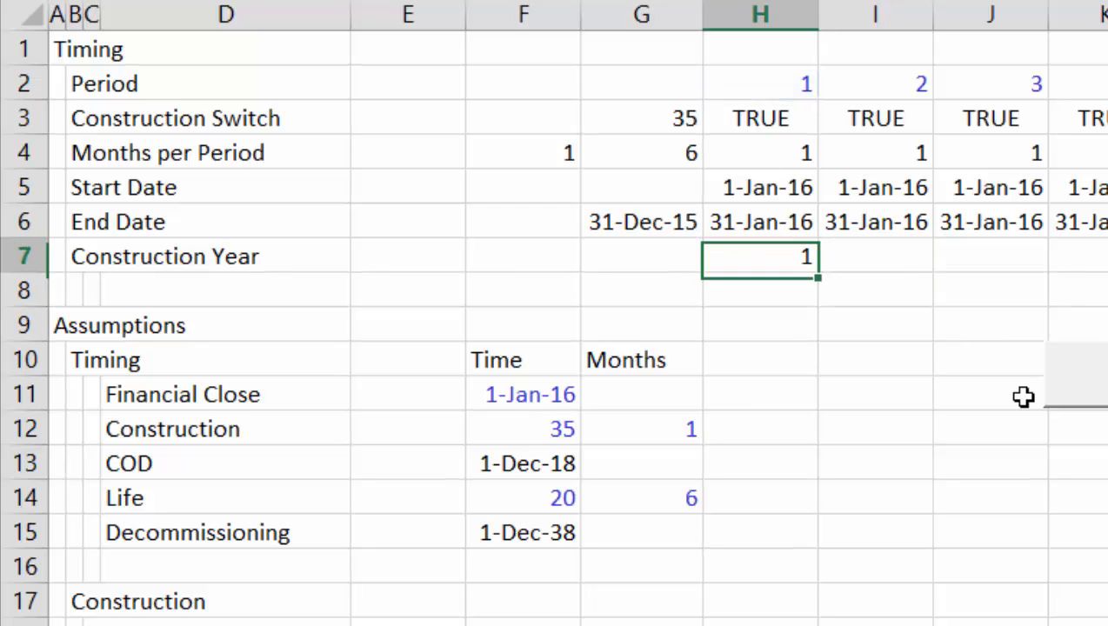
key(F2)
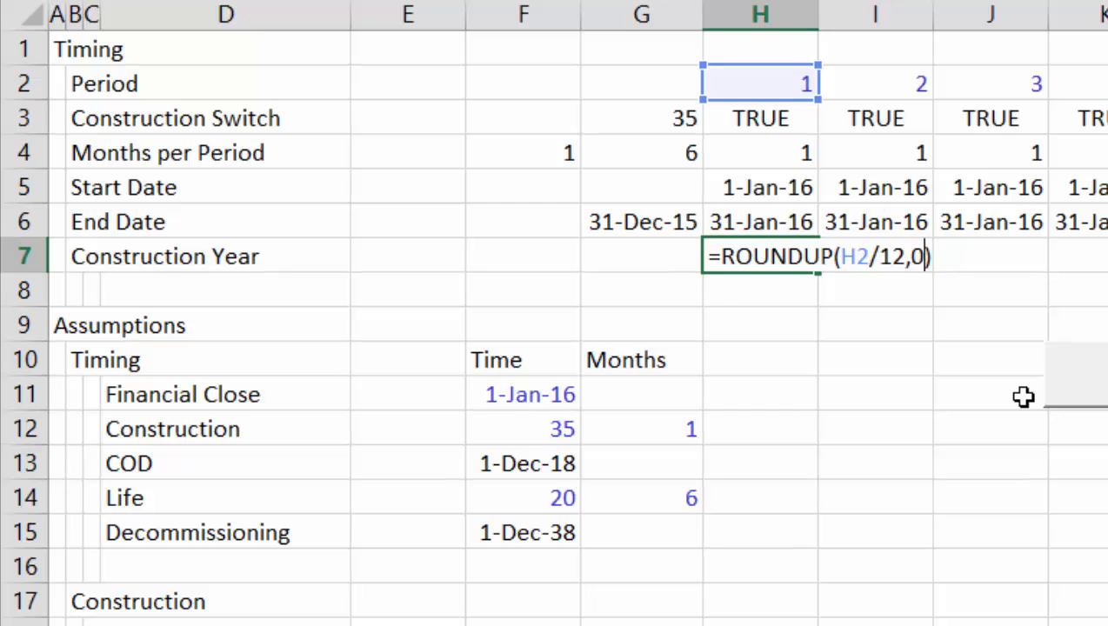
key(Left)
key(Left)
key(Left)
key(Left)
key(Home)
text(if()
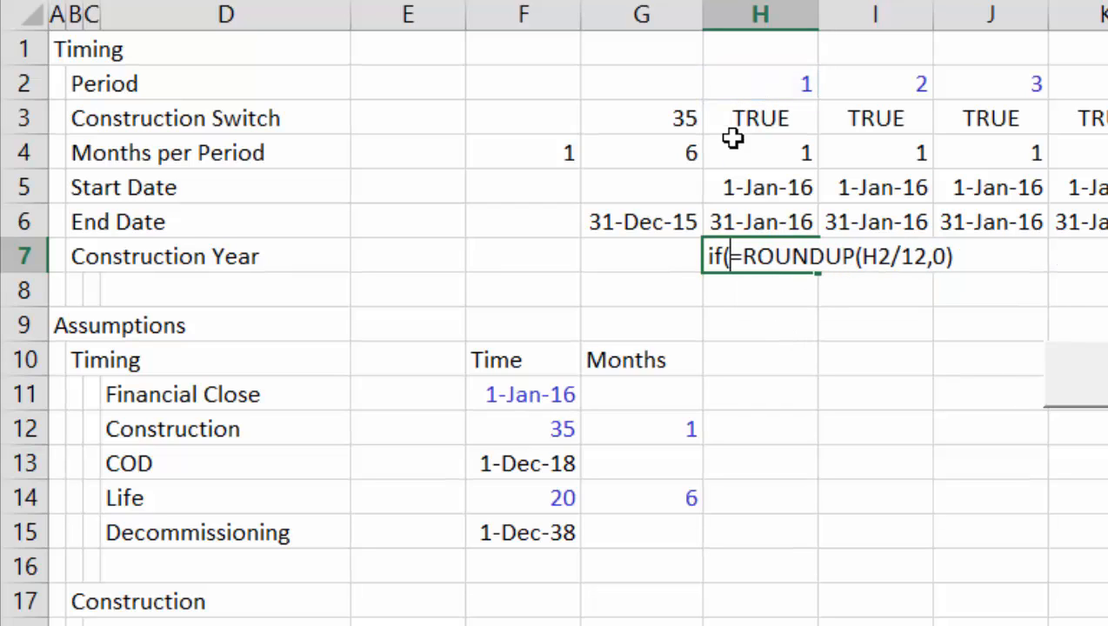
click(748, 119)
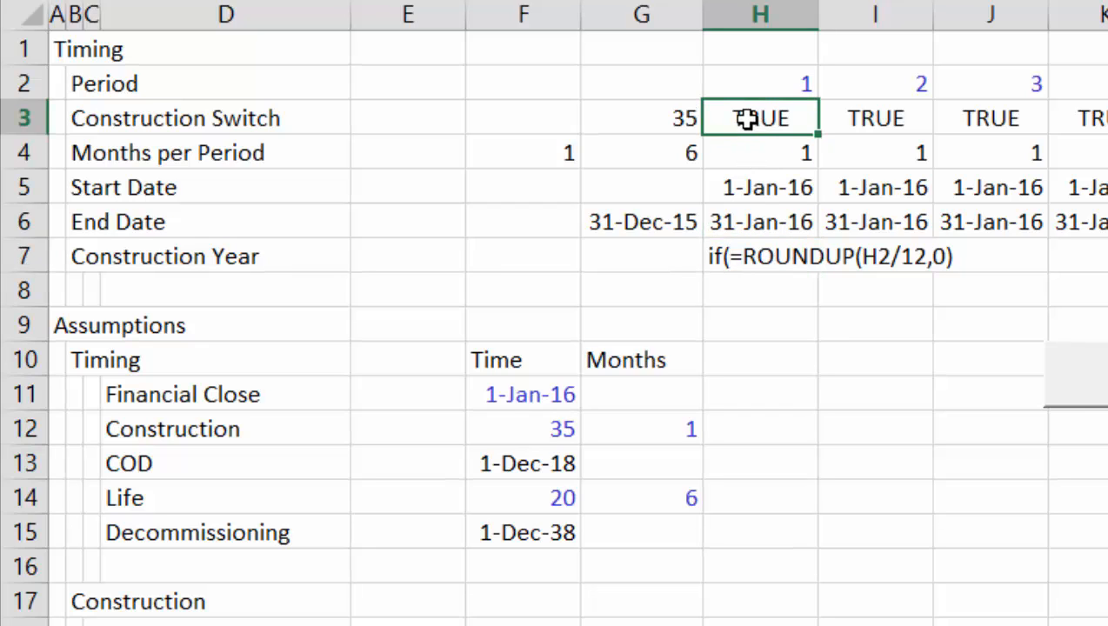
key(Down)
key(Down)
key(Down)
key(Down)
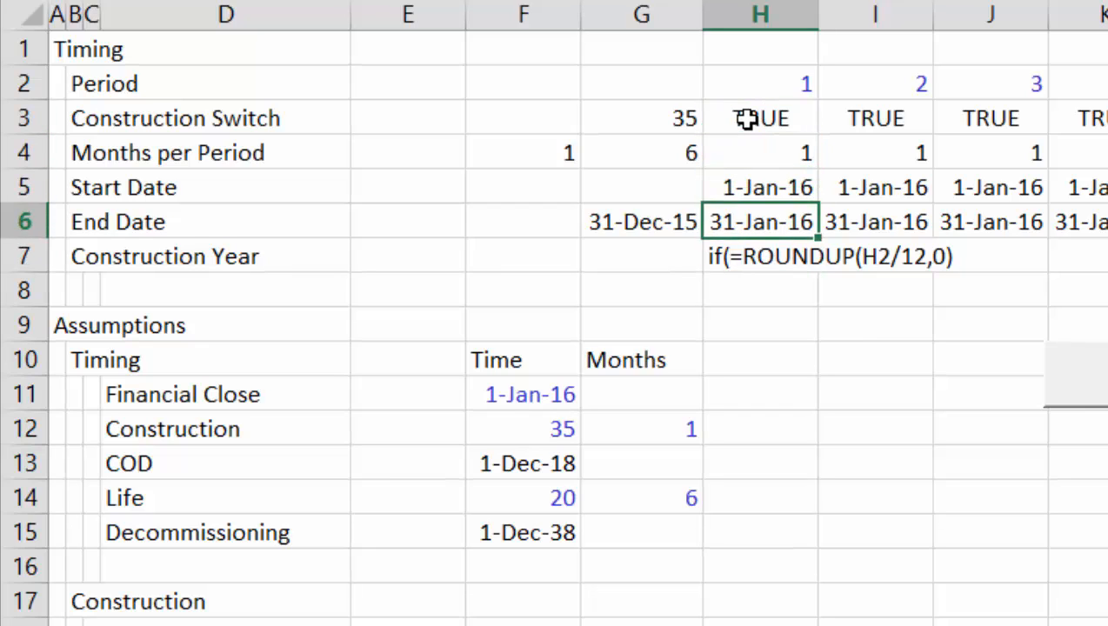
- Correct H7 to =IF(H3,ROUNDUP(H2/12,0)) so it depends on the construction switch, and copy the formula across all periods
key(F2)
key(Left)
key(Left)
key(Left)
key(Left)
key(Left)
key(Left)
key(Left)
key(Left)
key(Left)
key(Left)
key(Left)
key(Left)
key(Left)
key(Left)
key(Left)
key(Left)
key(Left)
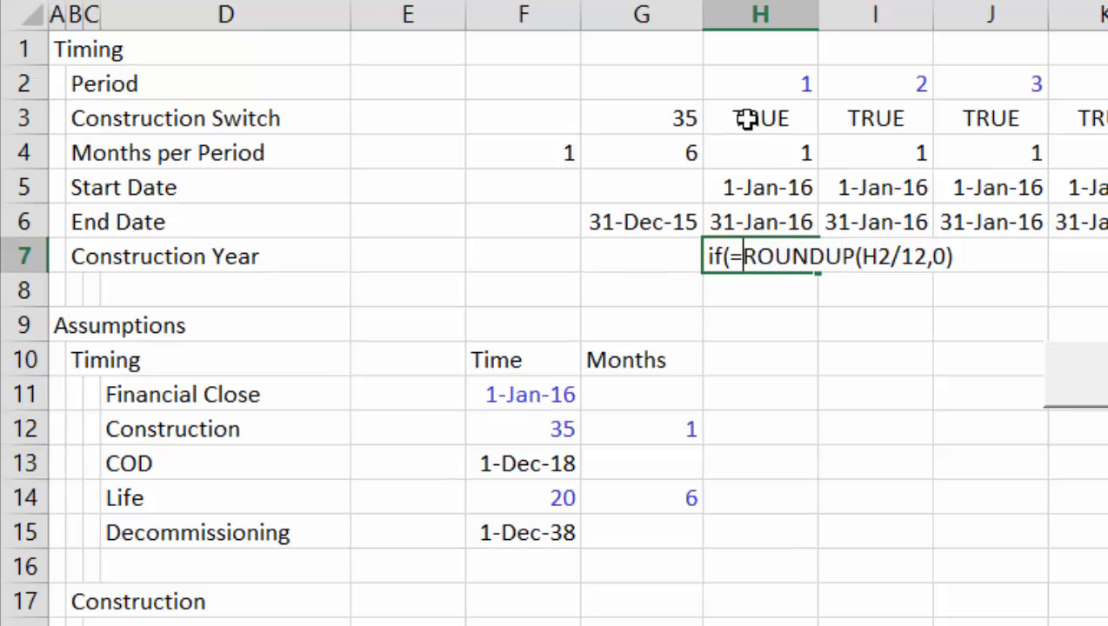
key(BackSpace)
key(BackSpace)
key(BackSpace)
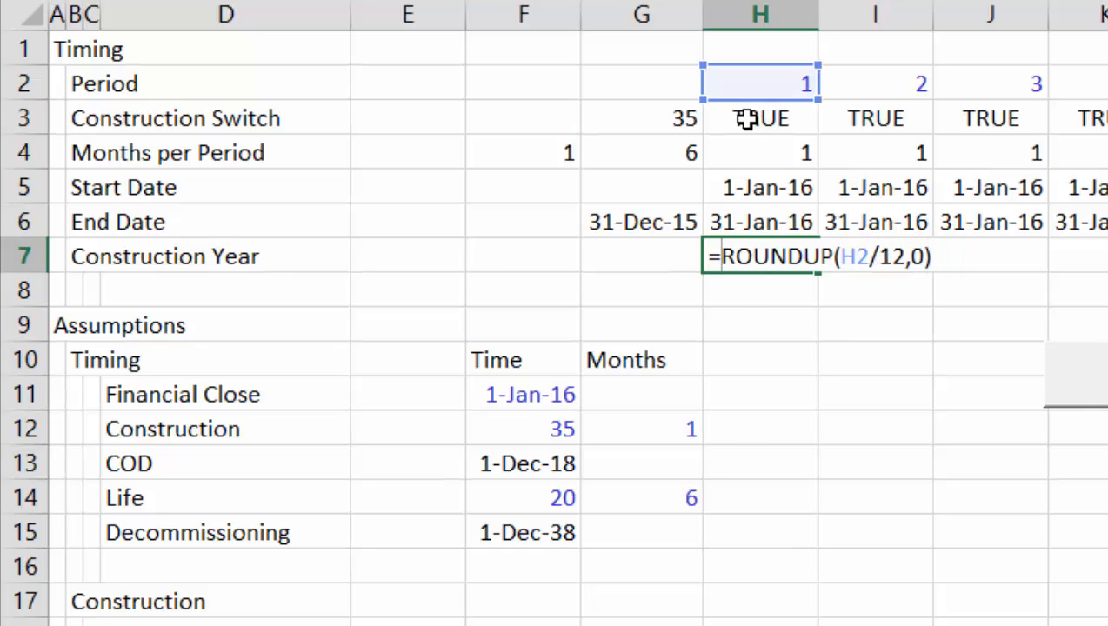
text(if()
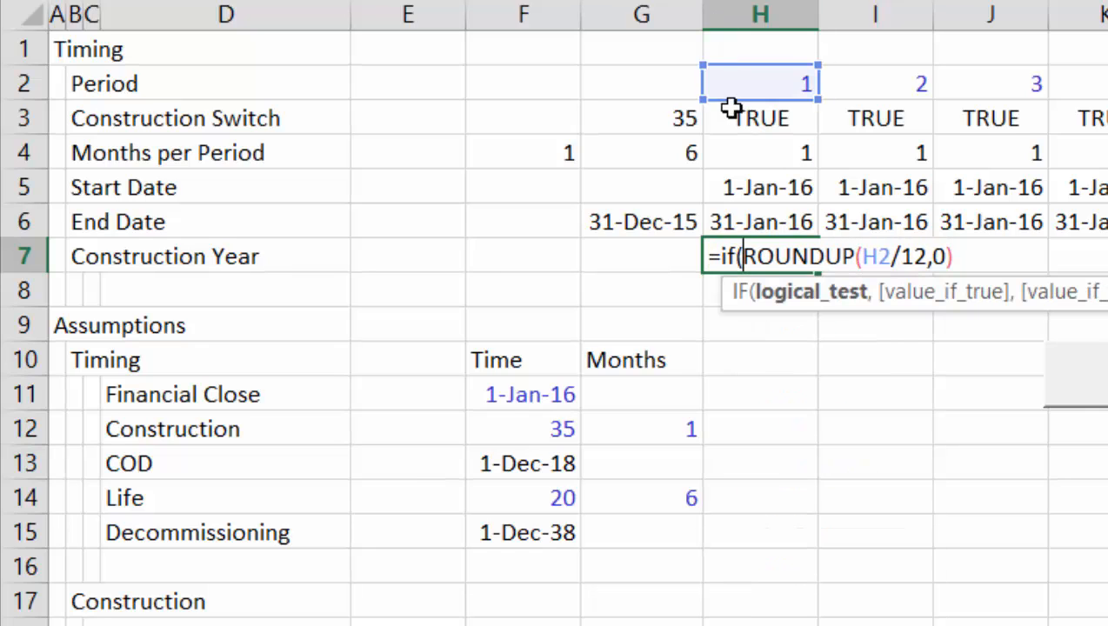
click(732, 120)
text(,)
key(Return)
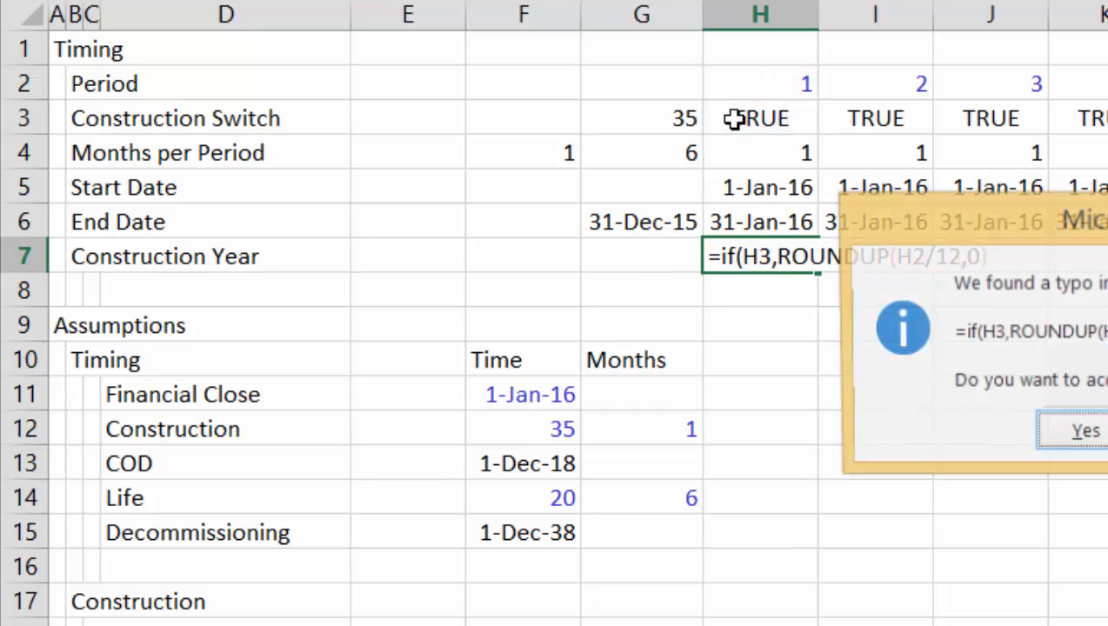
key(Return)
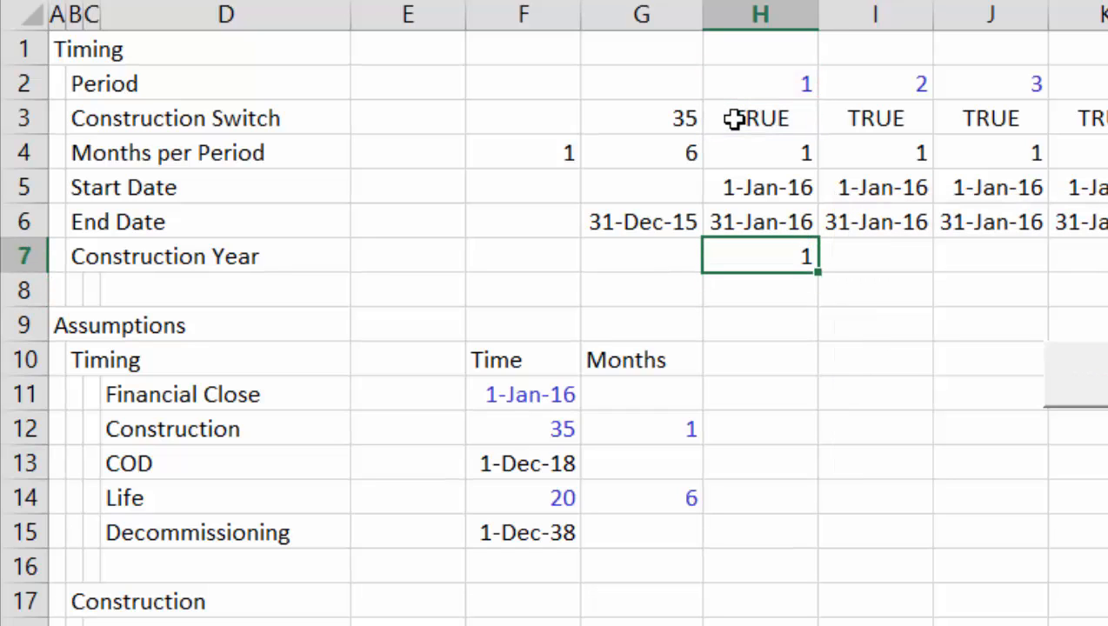
key(ctrl+shift+r)
- Examine the Construction Year results across the periods in row 7 and return to the start of the row
key(Right)
key(Right)
key(Right)
key(Right)
key(Right)
key(Right)
key(Right)
key(Right)
key(Right)
key(Right)
key(Right)
key(Right)
key(Right)
key(Right)
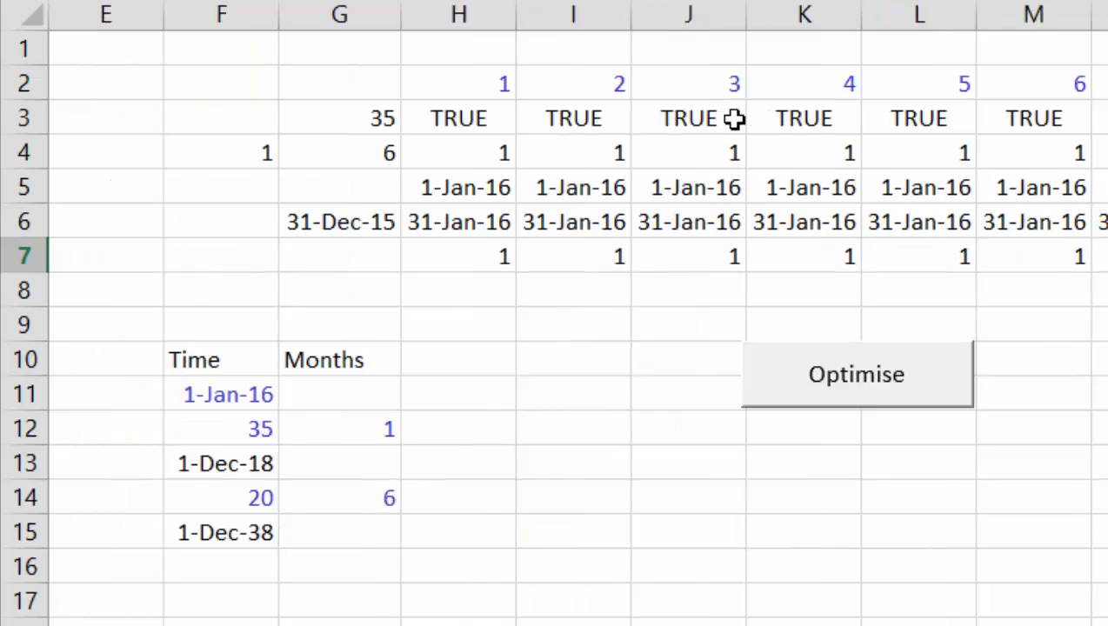
key(Right)
key(Right)
key(Right)
key(Right)
key(Right)
key(Right)
key(Right)
key(Right)
key(Right)
key(Right)
key(Right)
key(Right)
key(Right)
key(Right)
key(Right)
key(Right)
key(Right)
key(Right)
key(Left)
key(Left)
key(Left)
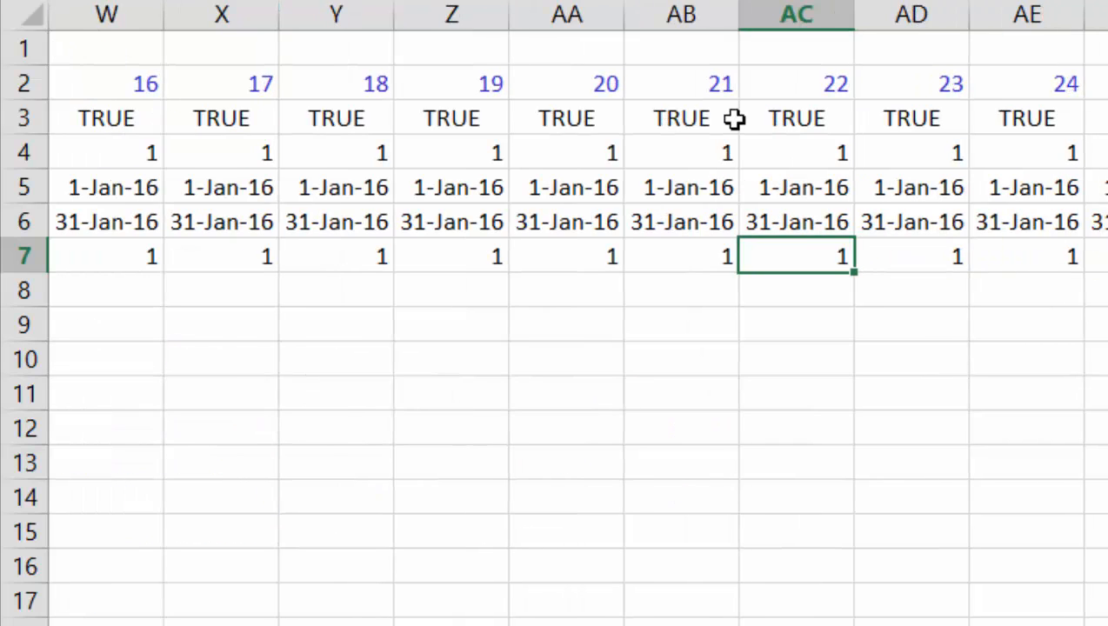
key(Home)
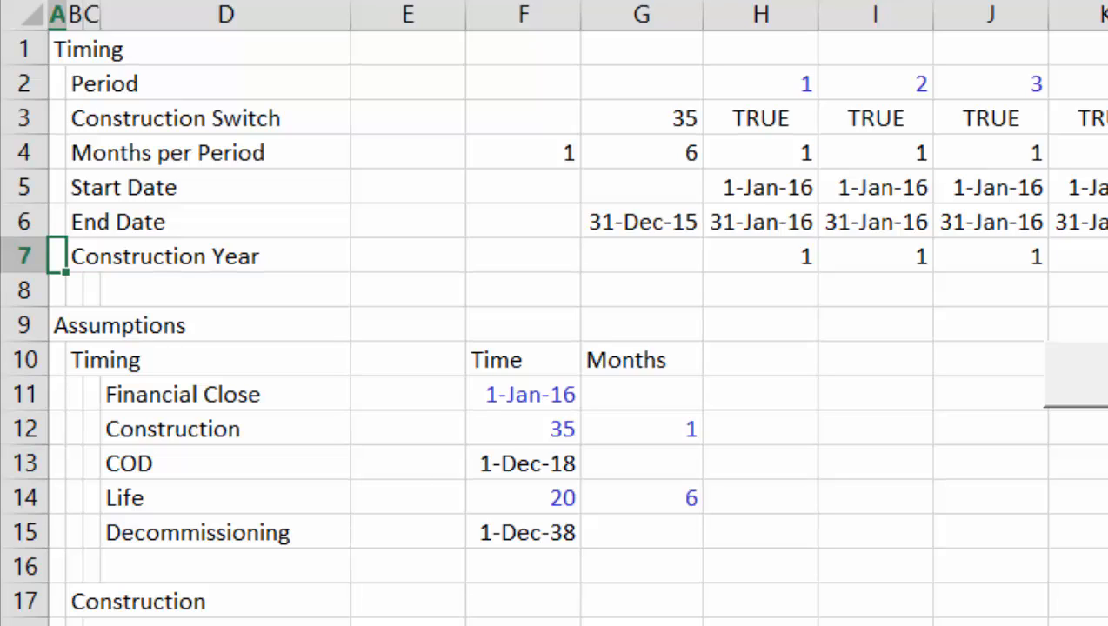
- Widen all the period columns from H onwards so the start and end dates in rows 5 and 6 display in full
click(853, 225)
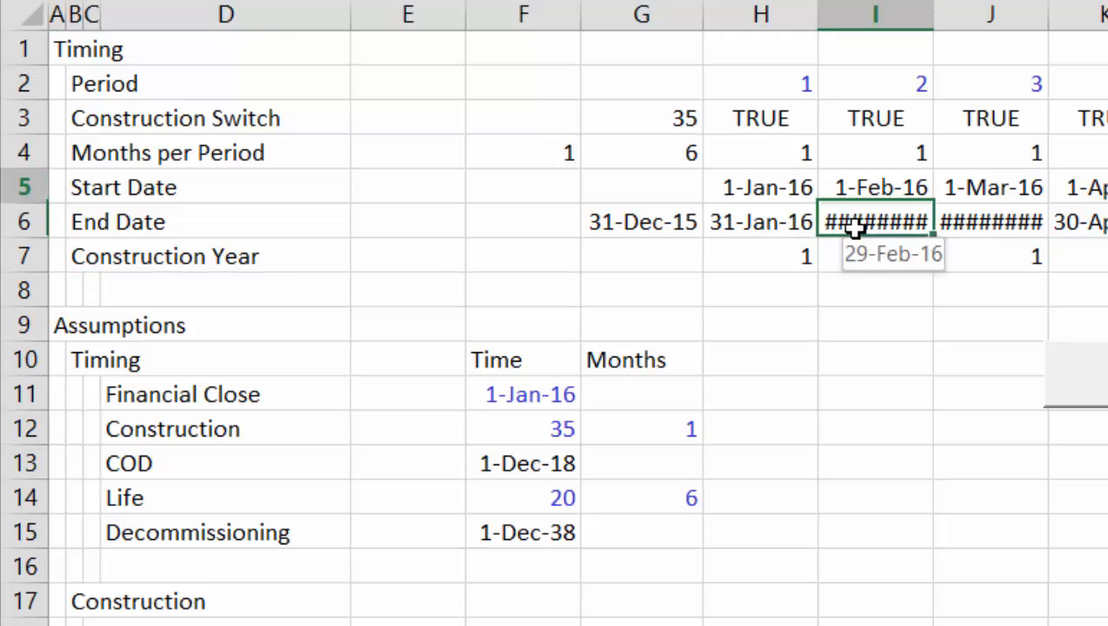
key(Up)
key(Left)
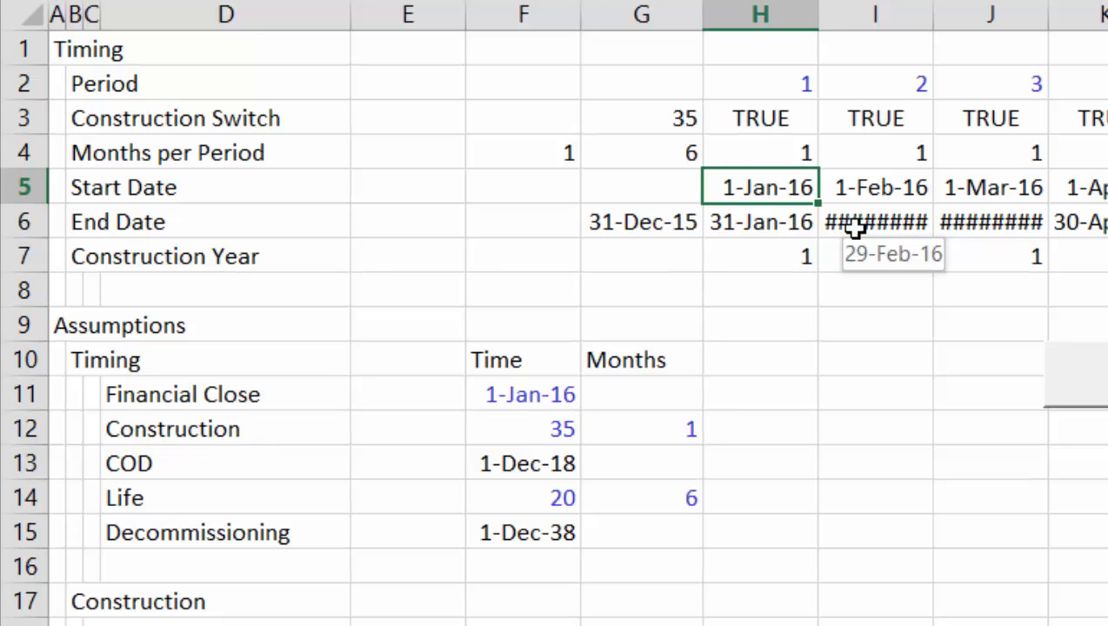
key(shift+space)
key(Right)
key(Left)
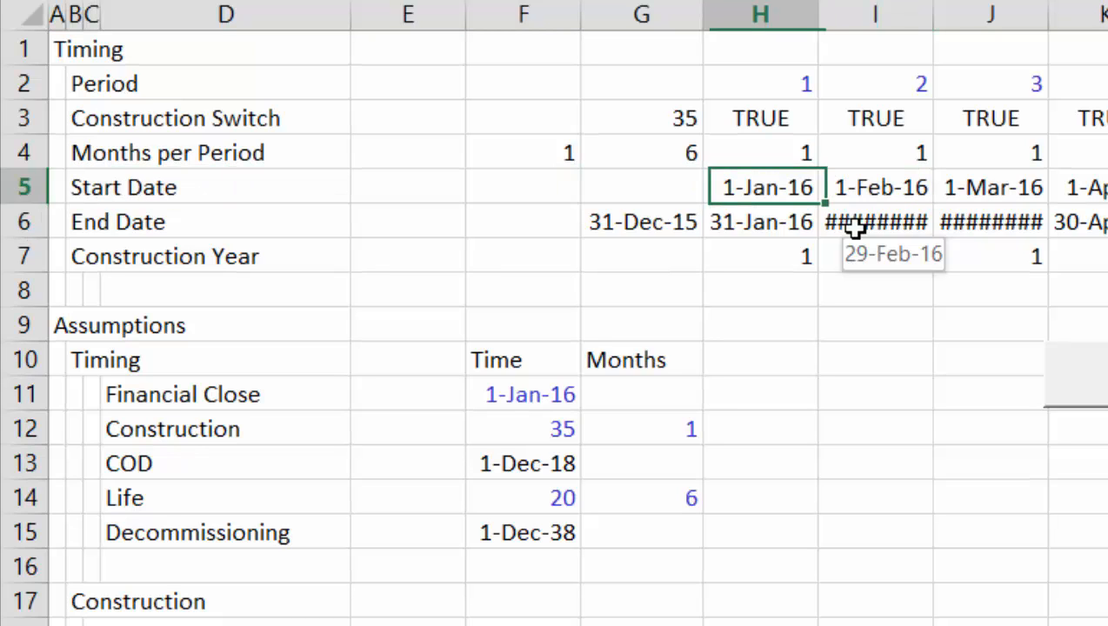
key(ctrl+shift+Right)
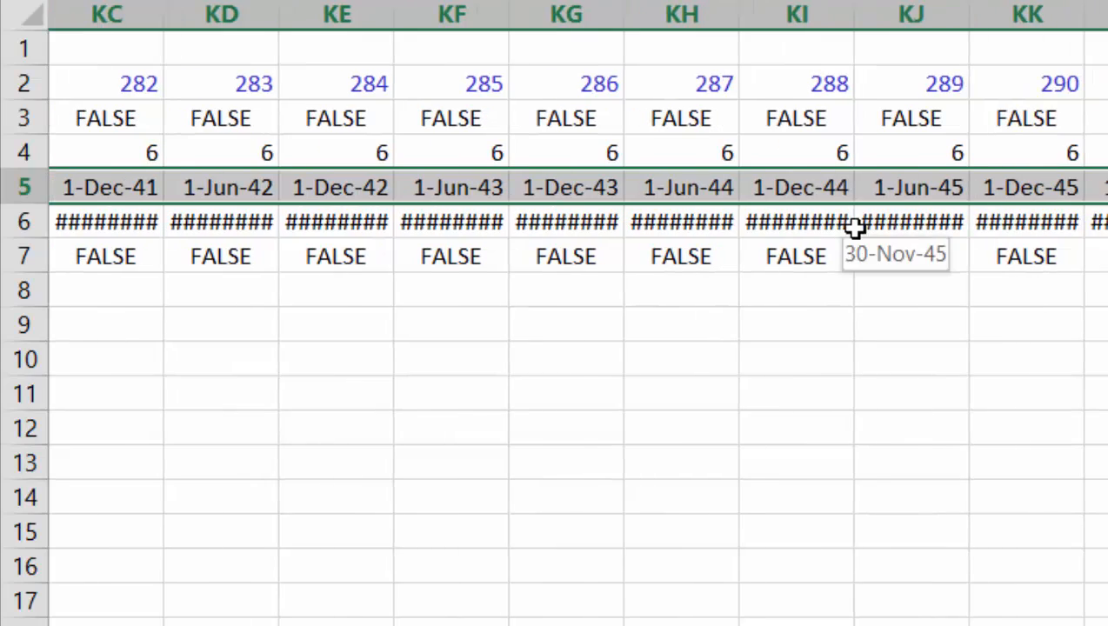
key(ctrl+a)
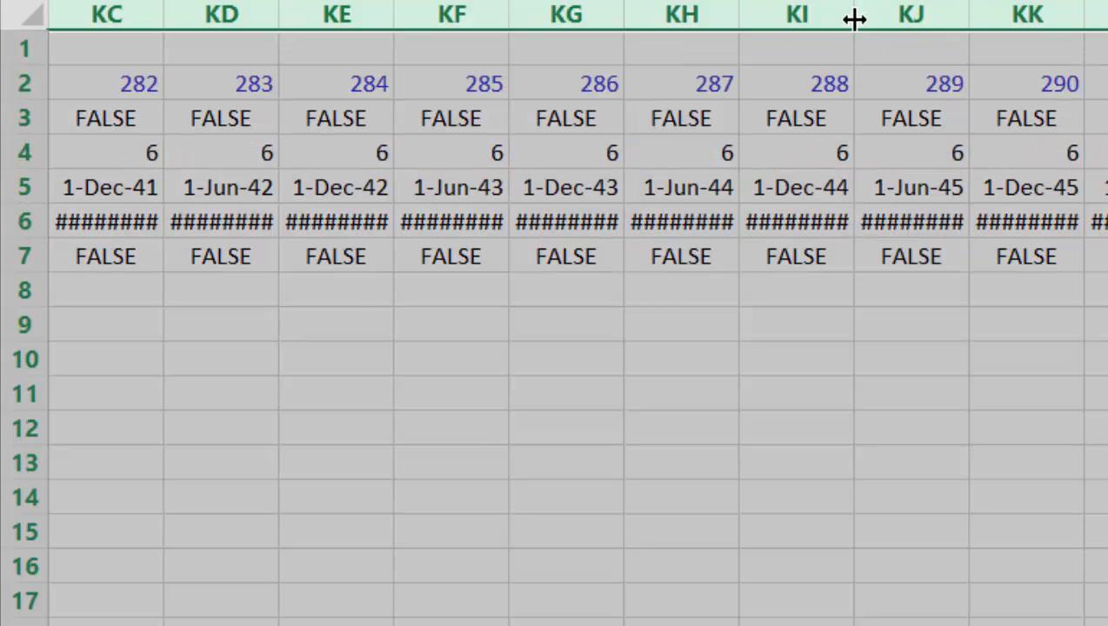
drag(851, 18, 874, 18)
- Add a "Model" heading in A34, below the assumptions, and a "Construction" heading in A35
key(Left)
key(Left)
key(Left)
key(Left)
key(Left)
key(Left)
key(Left)
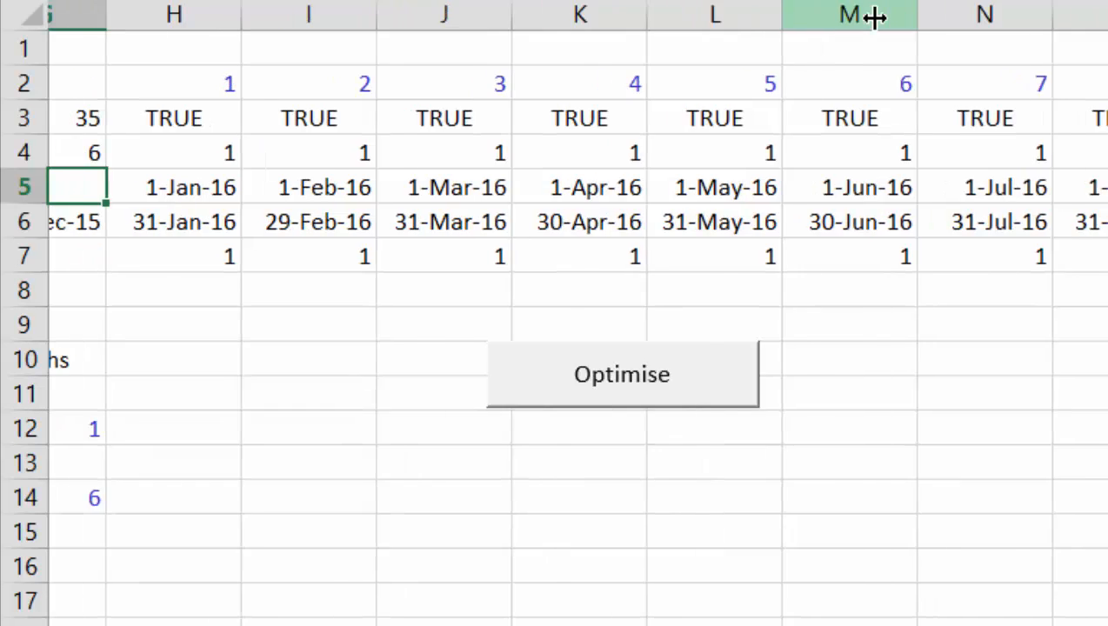
key(Down)
key(Down)
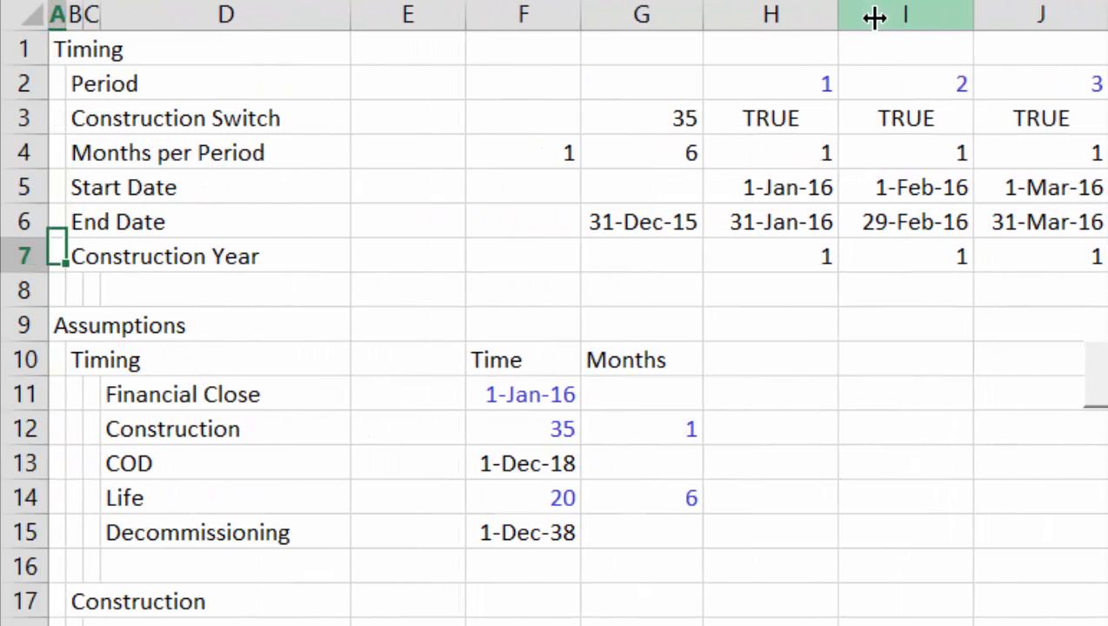
scroll(874, 18, down, 2)
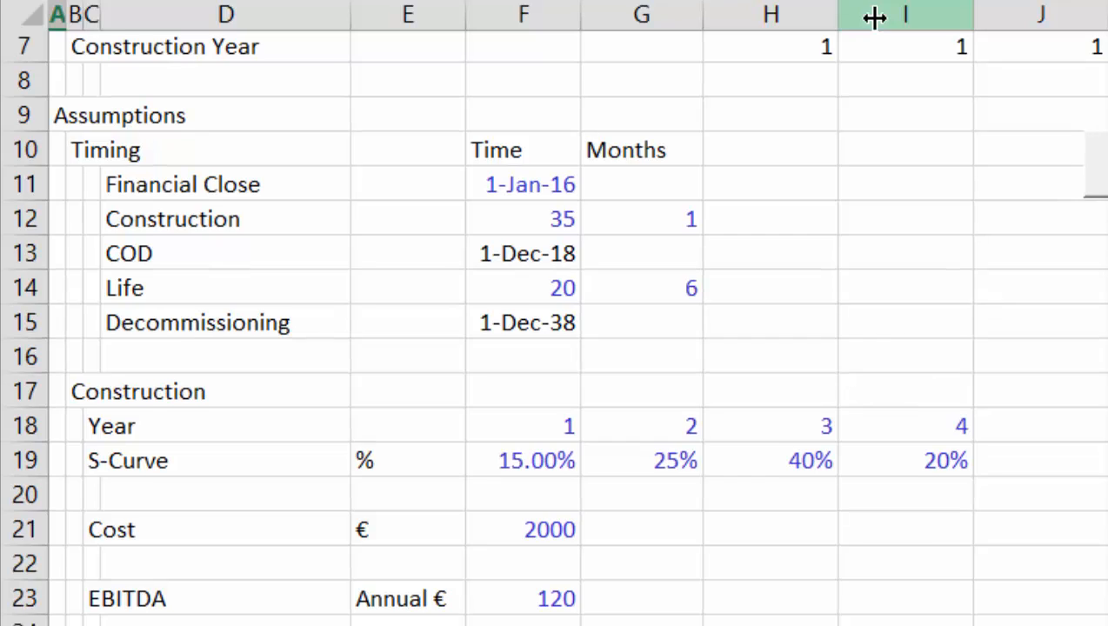
scroll(875, 18, down, 5)
key(Up)
key(Up)
key(Up)
key(Up)
key(Up)
key(Down)
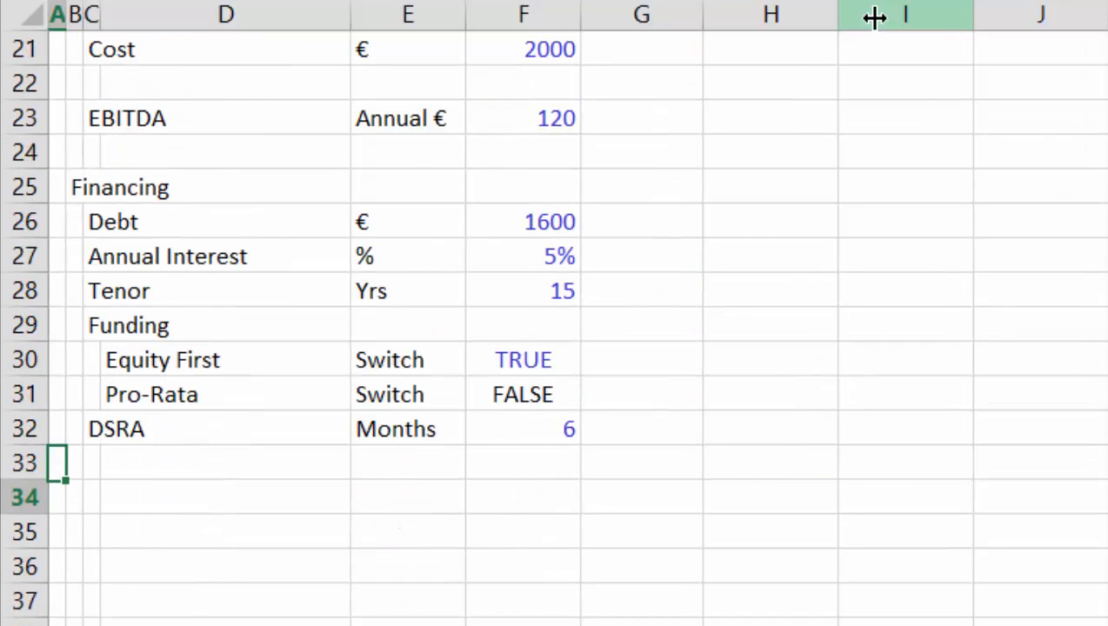
text(Model)
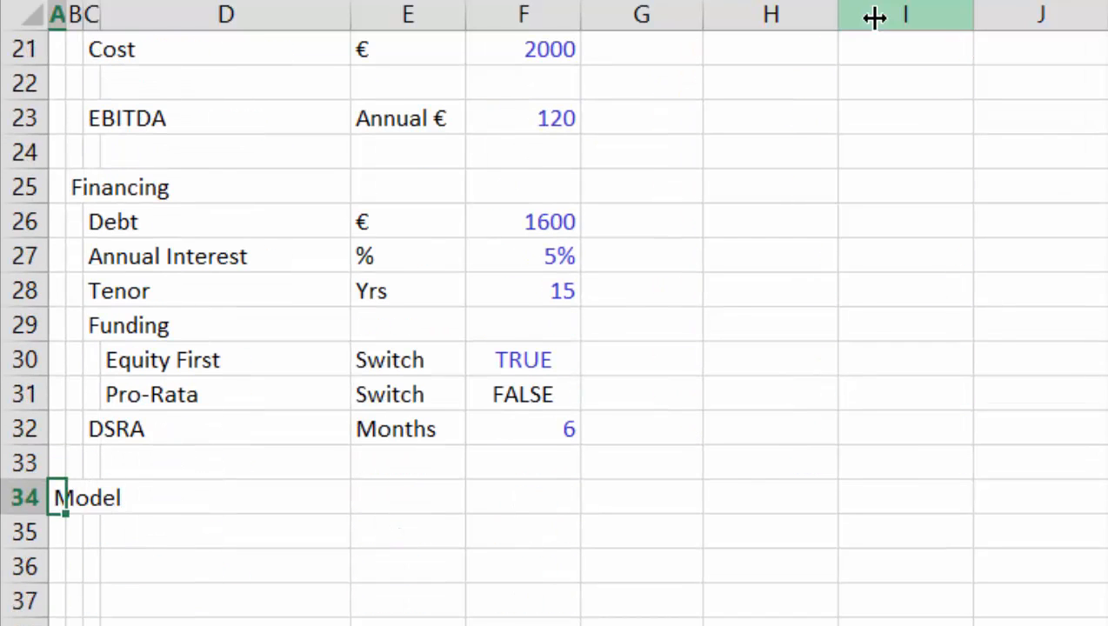
key(Return)
text(Construction)
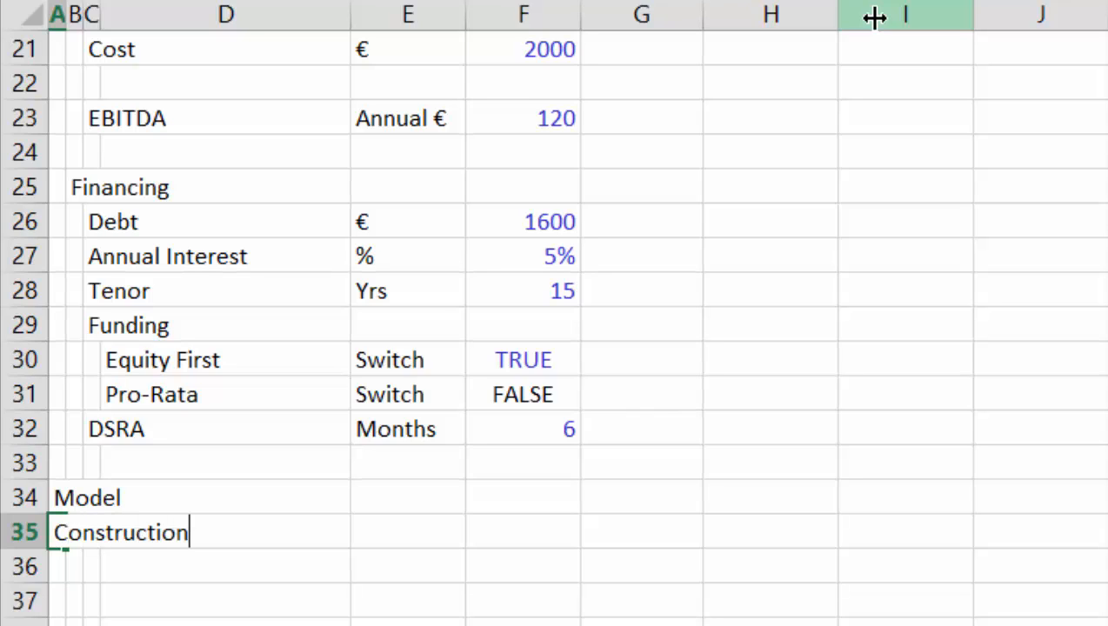
key(Return)
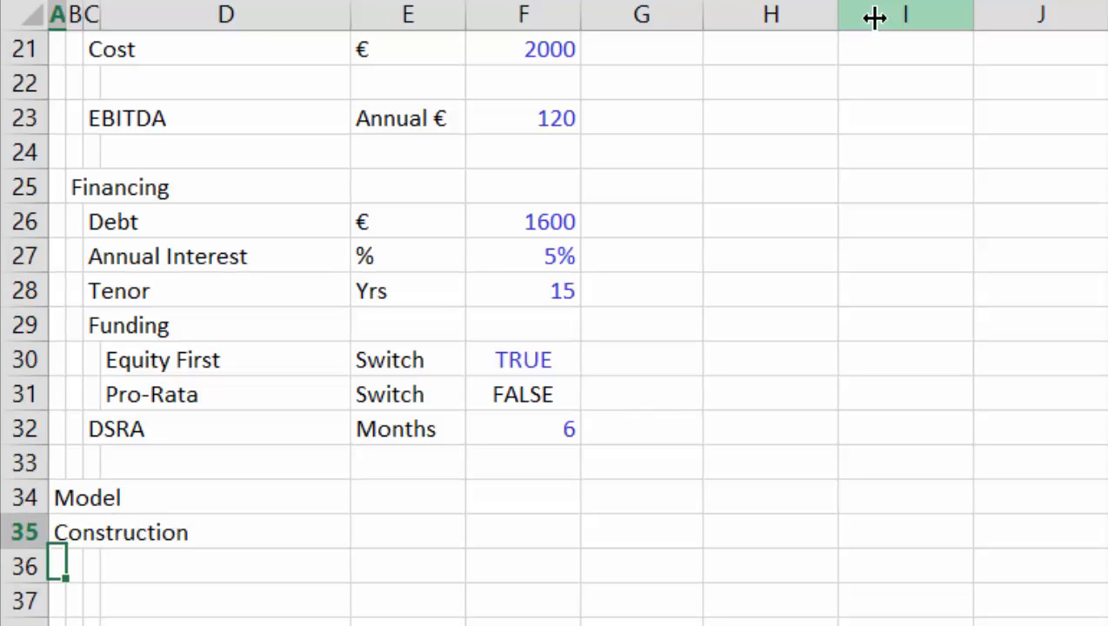
- Freeze the panes at G8 so timing rows 1 to 7 and columns A to F stay in view
key(Up)
key(Right)
key(Right)
key(Right)
key(Right)
key(Right)
key(Up)
key(Up)
key(Up)
key(Up)
key(Up)
key(Up)
key(Up)
key(Up)
key(Up)
key(Up)
key(Up)
key(Up)
key(Up)
key(Up)
key(Up)
key(Up)
key(Up)
key(Up)
key(Up)
key(Up)
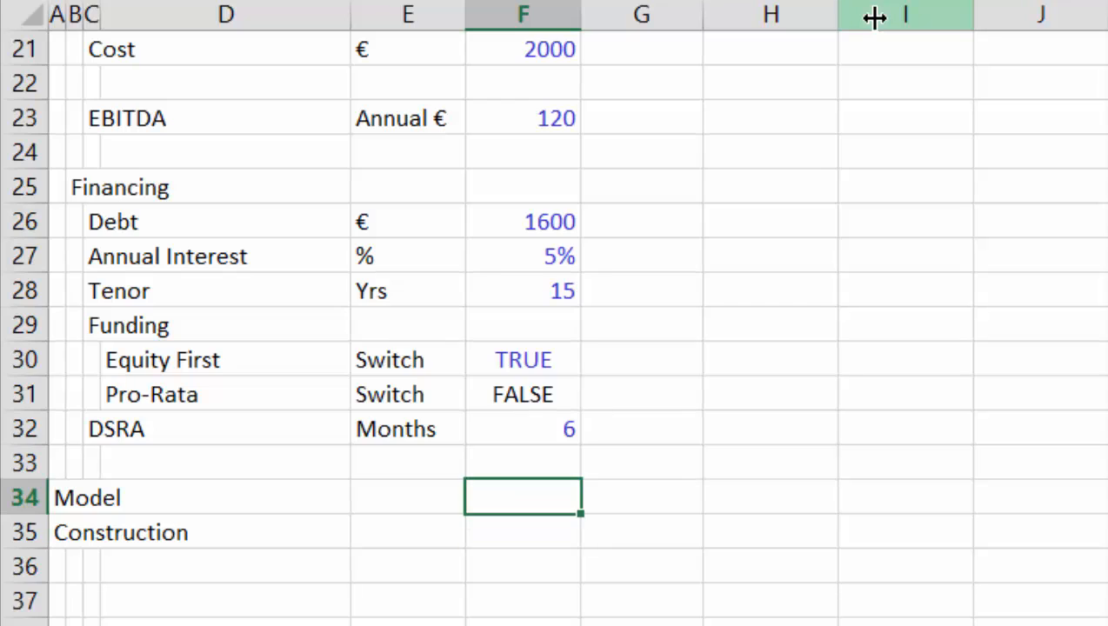
key(Up)
key(Up)
key(Up)
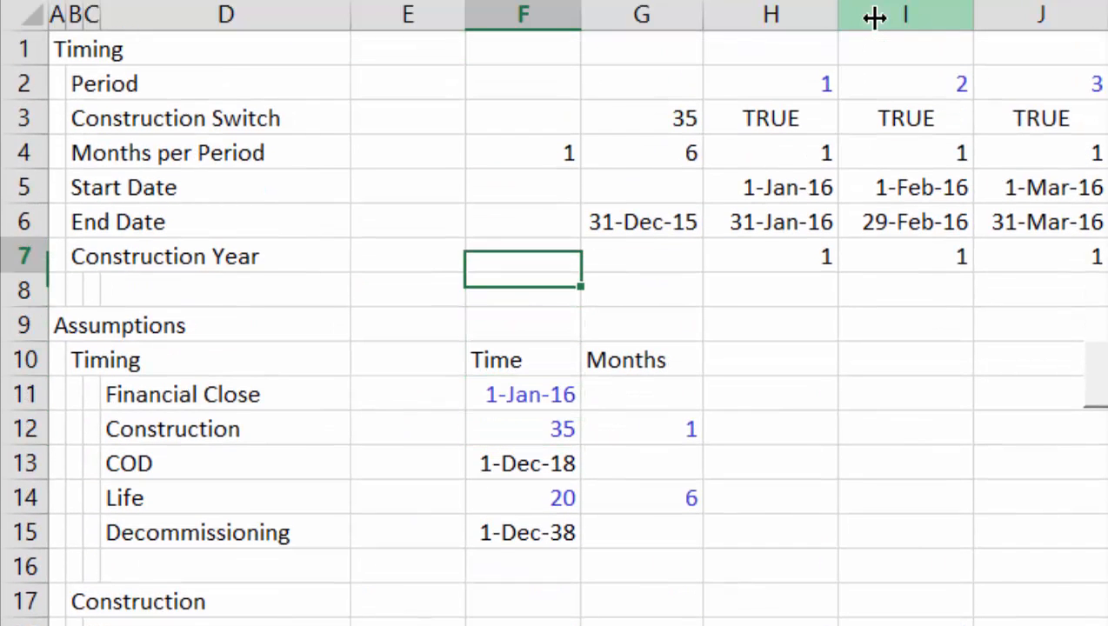
key(Down)
key(Right)
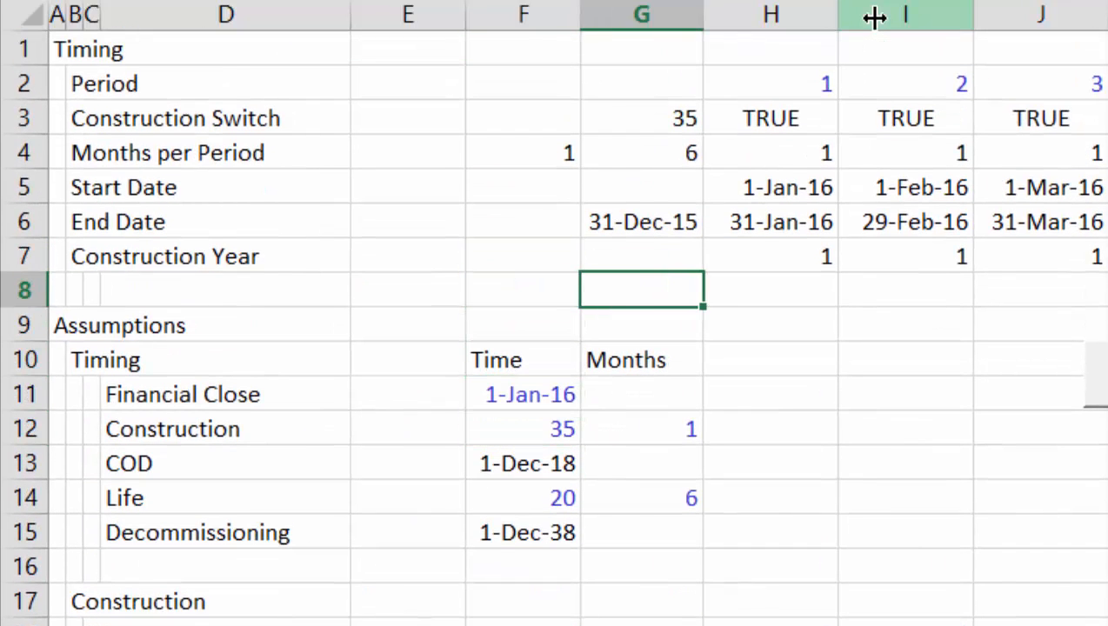
key(alt+w)
key(f)
key(f)
text(f)
key(Return)
key(Up)
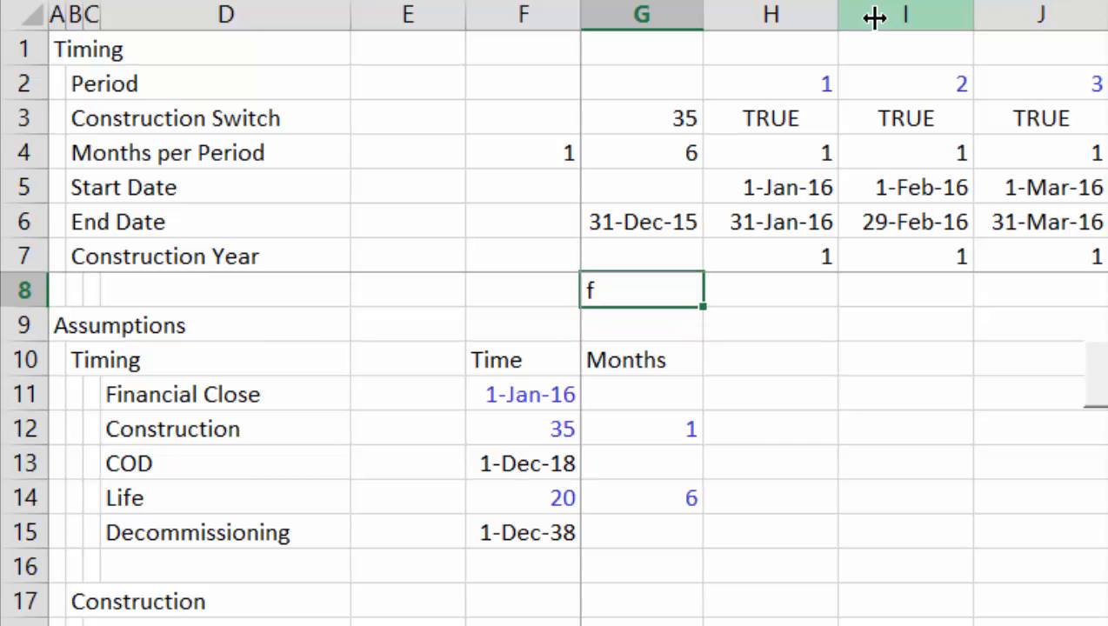
- Add an "S-Curve" label in B36, directly below the Construction heading of the Model section
key(Down)
key(Down)
key(Down)
key(Down)
key(Down)
key(Down)
key(Down)
key(Down)
key(Down)
key(Down)
key(Down)
key(Down)
key(Down)
key(Down)
key(Down)
key(Down)
key(Down)
key(Down)
key(Down)
key(Down)
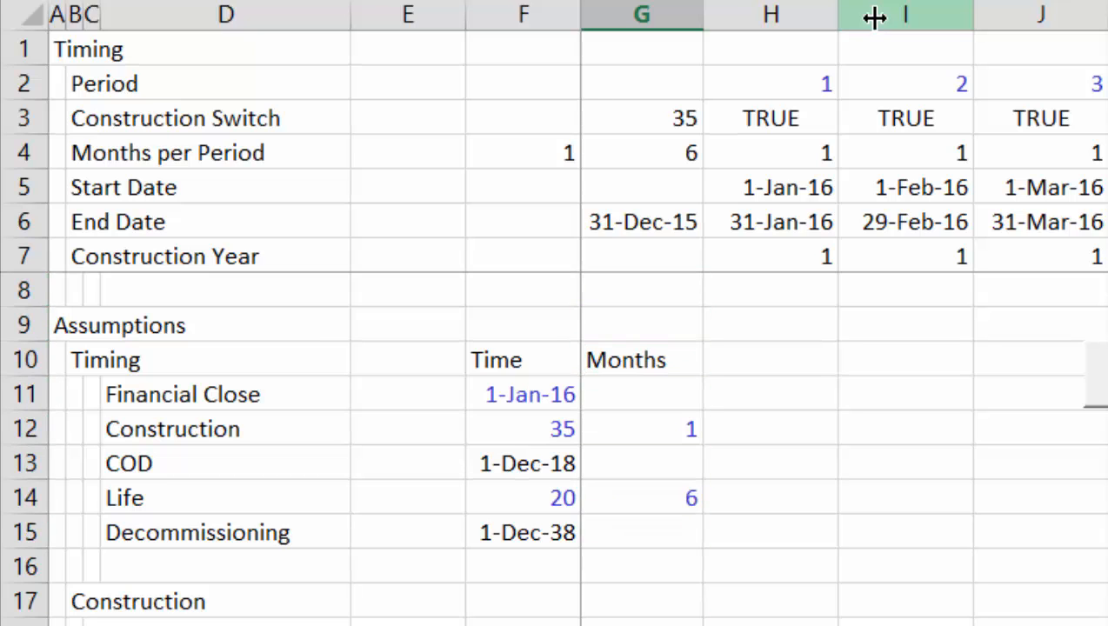
key(Down)
key(Down)
key(Down)
key(Down)
key(Down)
key(Down)
key(Down)
key(Down)
key(Down)
key(Down)
key(Down)
key(Down)
key(Down)
key(Up)
key(Up)
key(Up)
key(Up)
key(Up)
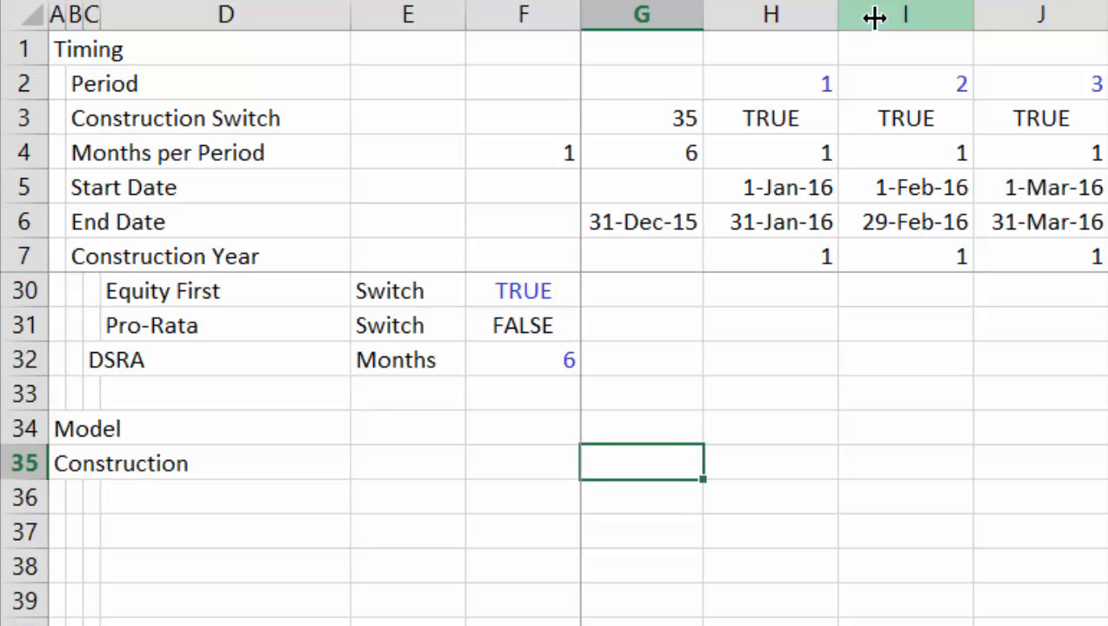
key(Down)
key(Left)
key(Left)
key(Left)
key(Left)
key(Left)
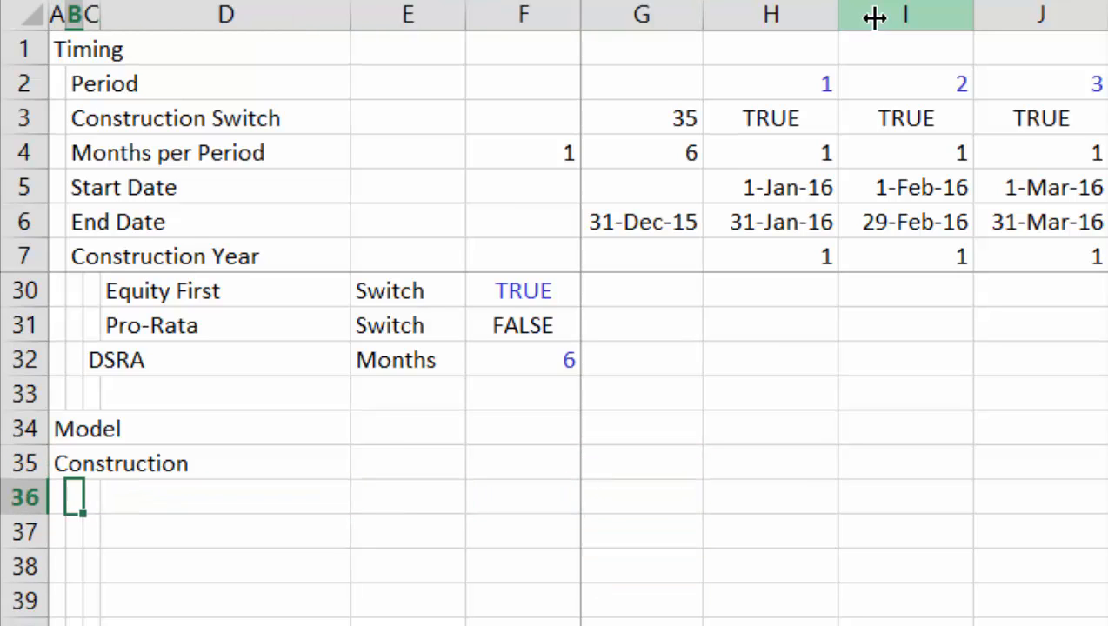
text(S-Curve)
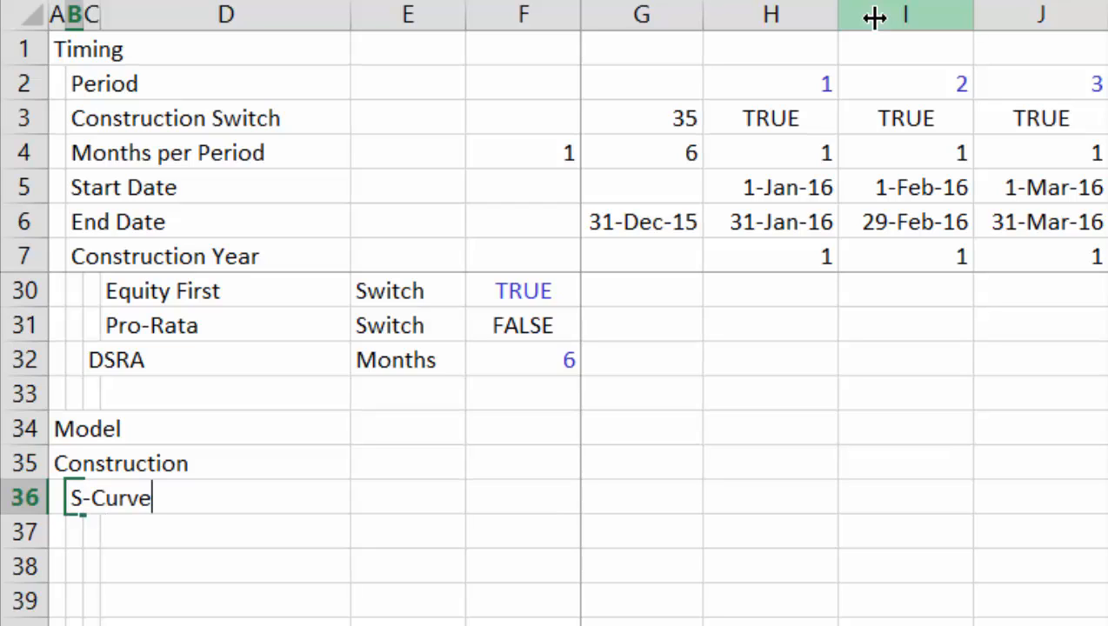
key(Return)
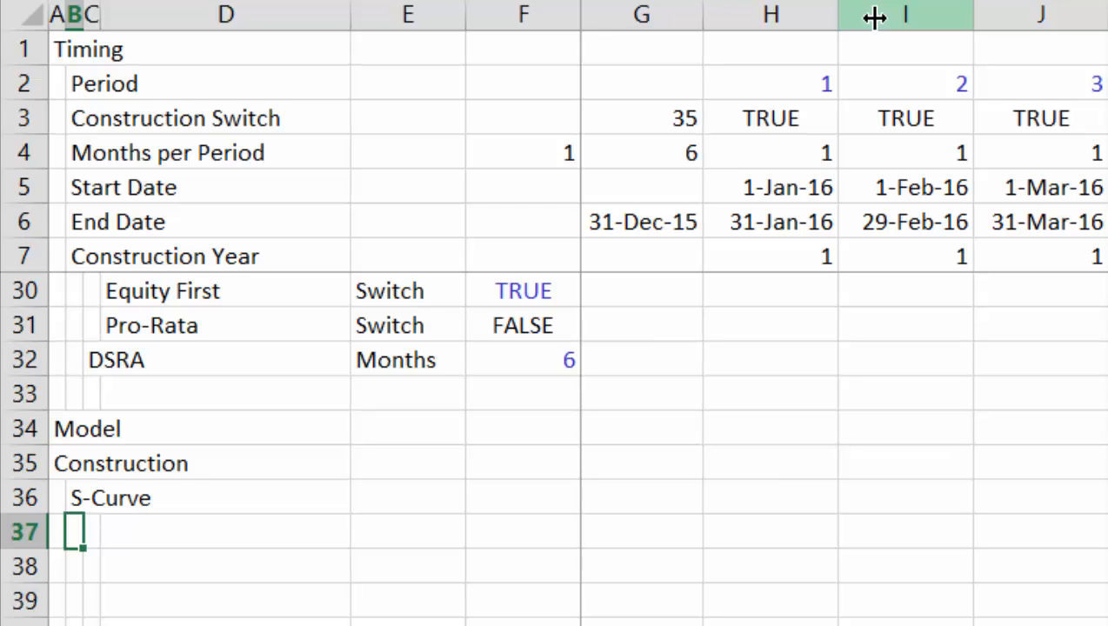
- Examine the timing rows across the monthly construction periods up to where the Construction Switch changes
key(Up)
key(Right)
key(Right)
key(Right)
key(Right)
key(Right)
key(Right)
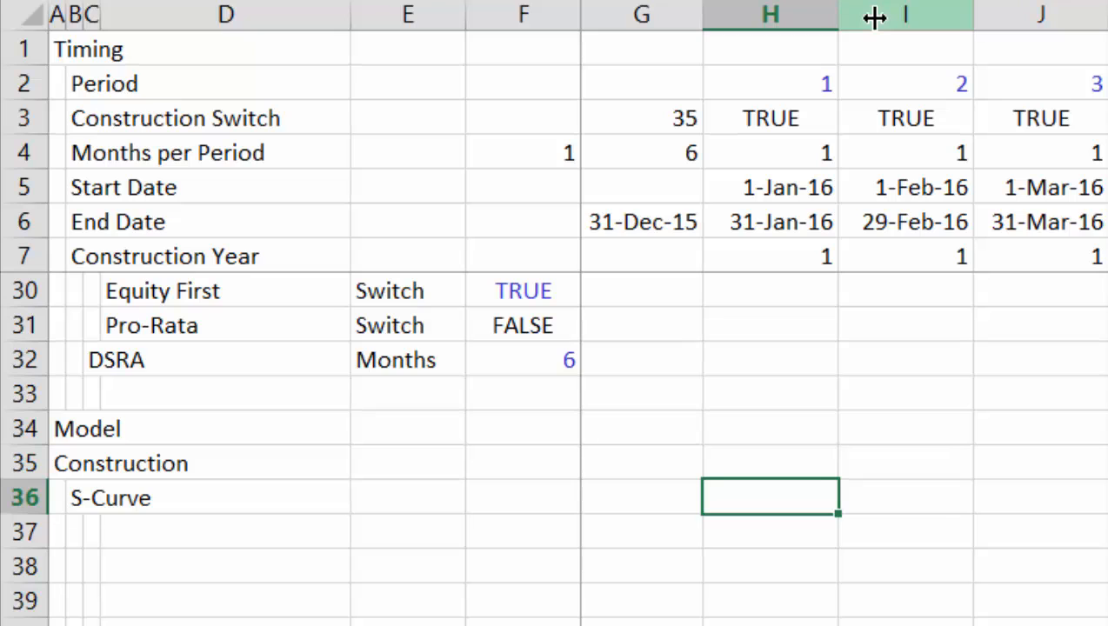
key(Right)
key(Right)
key(Right)
key(Right)
key(Right)
key(Right)
key(Right)
key(Right)
key(Right)
key(Right)
key(Right)
key(Right)
key(Right)
key(Right)
key(Right)
key(Right)
key(Right)
key(Right)
key(Right)
key(Right)
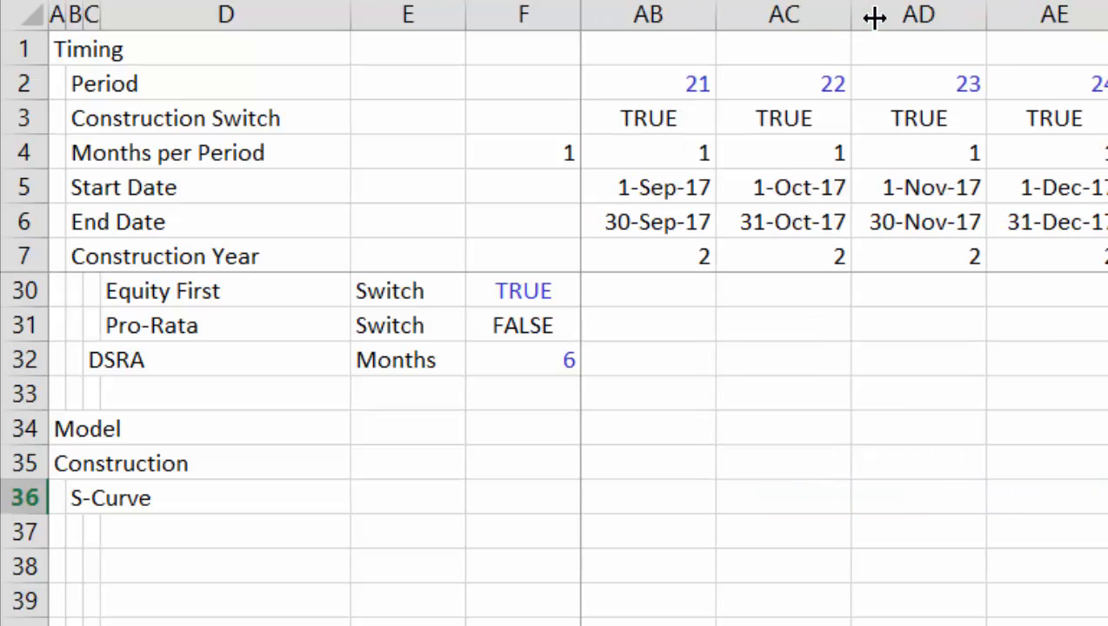
key(Right)
key(Right)
key(Right)
key(Right)
key(Right)
key(Right)
key(Right)
key(Right)
key(Right)
key(Right)
key(Right)
key(Right)
key(Right)
key(Right)
key(Right)
key(Right)
key(Right)
key(Right)
key(Left)
key(Left)
key(Left)
key(Left)
key(Left)
key(Left)
key(Left)
key(Left)
key(Left)
key(Left)
key(Left)
key(Left)
key(Left)
key(Left)
key(Left)
key(Left)
key(Left)
key(Left)
key(Left)
key(Left)
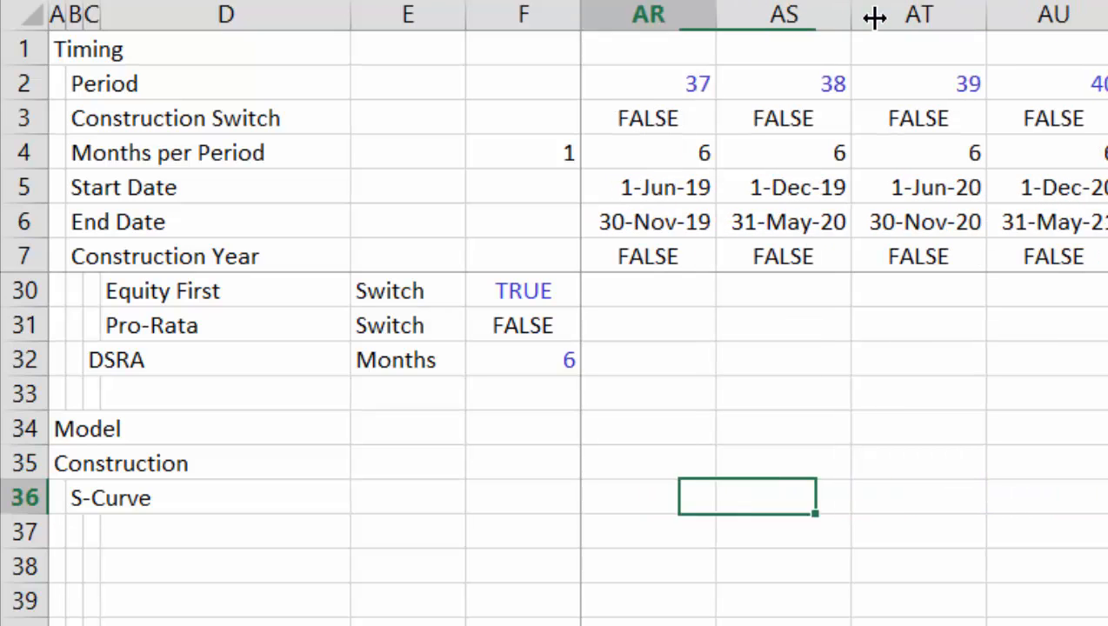
key(Left)
key(Left)
key(Left)
key(Left)
key(Left)
key(Left)
key(Left)
key(Left)
key(Left)
key(Left)
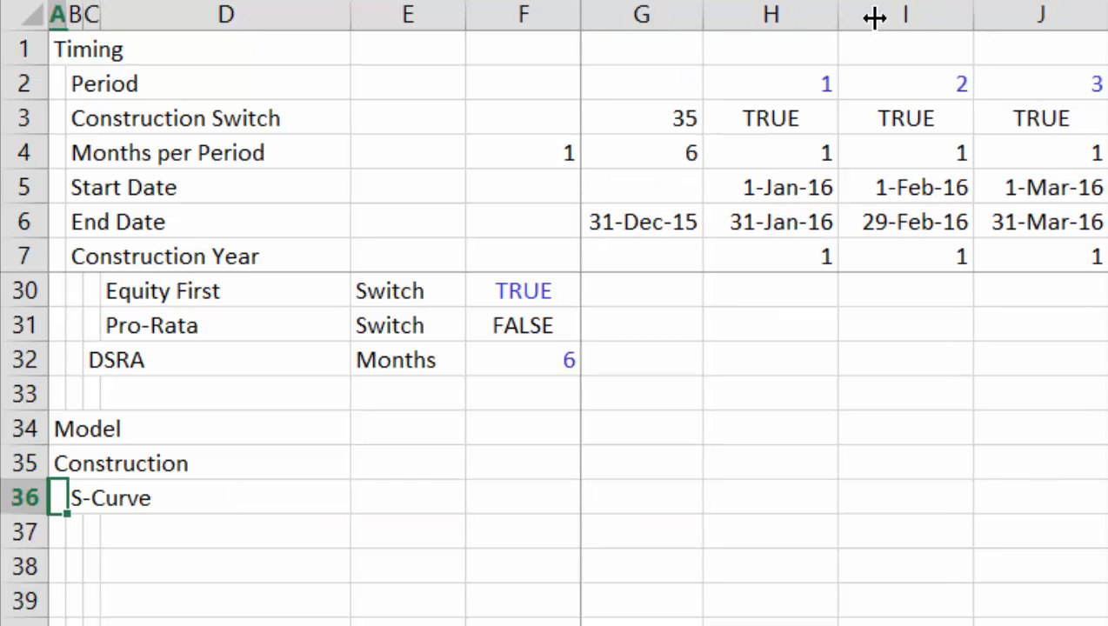
- Start a LOOKUP formula in H36 on the S-Curve row, with the Construction Year in H7 as the lookup value
key(Right)
key(Right)
key(Right)
key(Right)
key(Right)
key(Right)
key(Right)
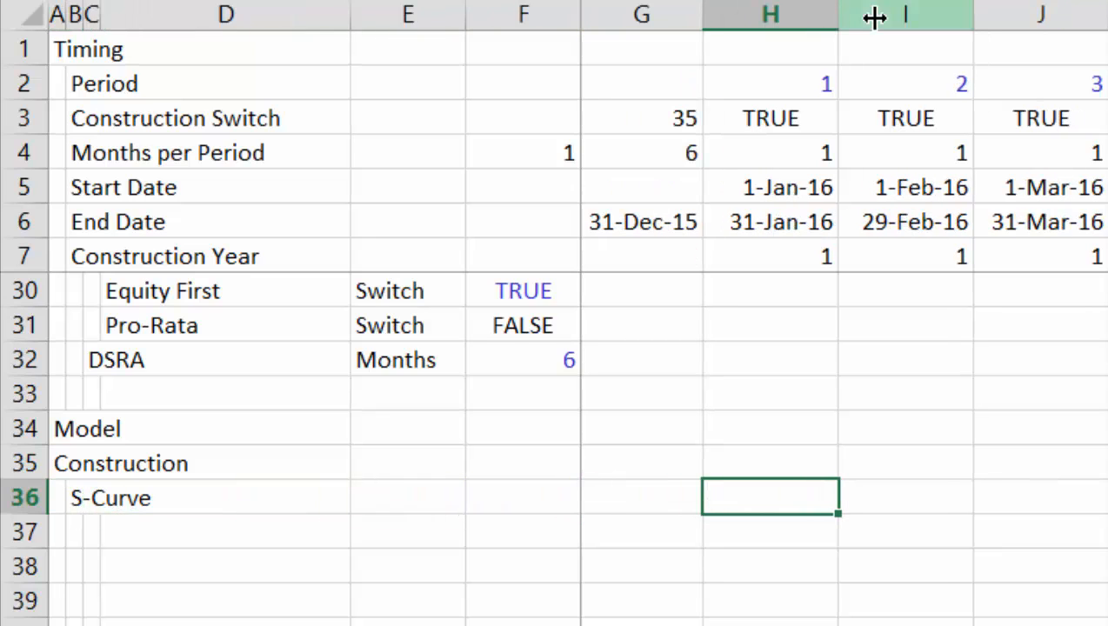
text(=lo)
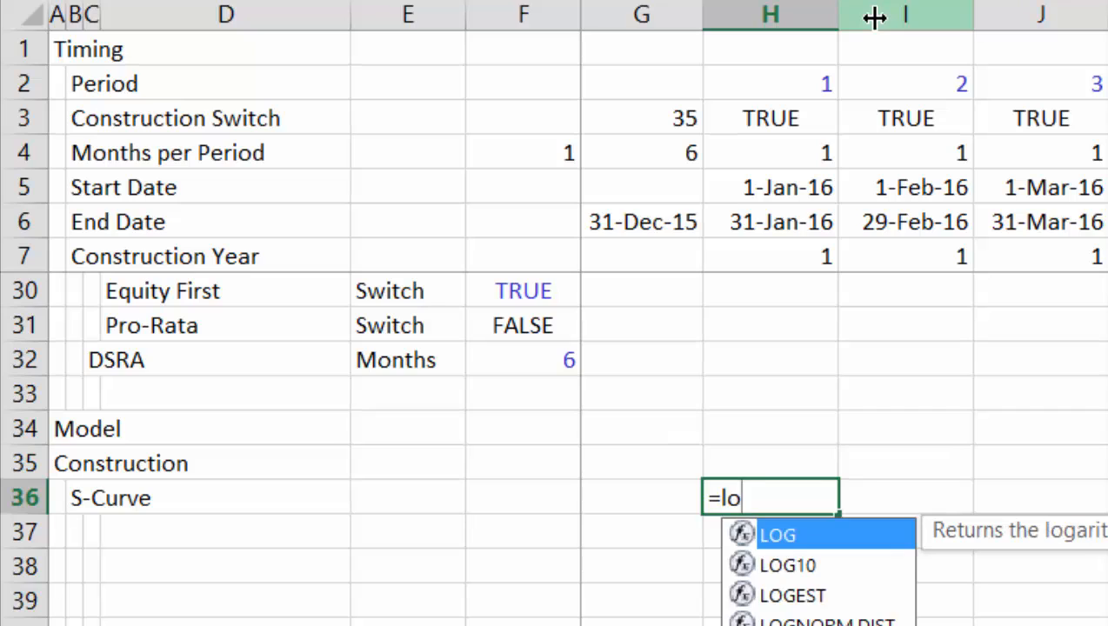
key(Down)
key(Down)
key(Down)
key(Down)
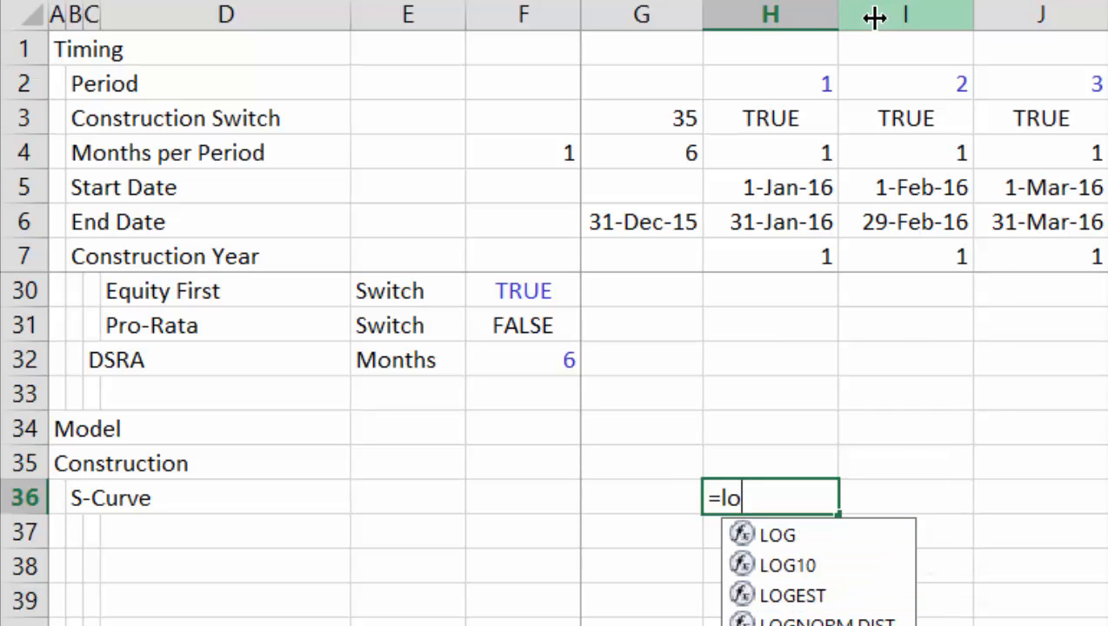
key(Tab)
key(Up)
key(Up)
key(Up)
key(Up)
key(Up)
key(Up)
key(Up)
key(Up)
key(Up)
key(Up)
key(Up)
key(Up)
key(Up)
key(Up)
key(Up)
key(Up)
key(Up)
key(Up)
key(Up)
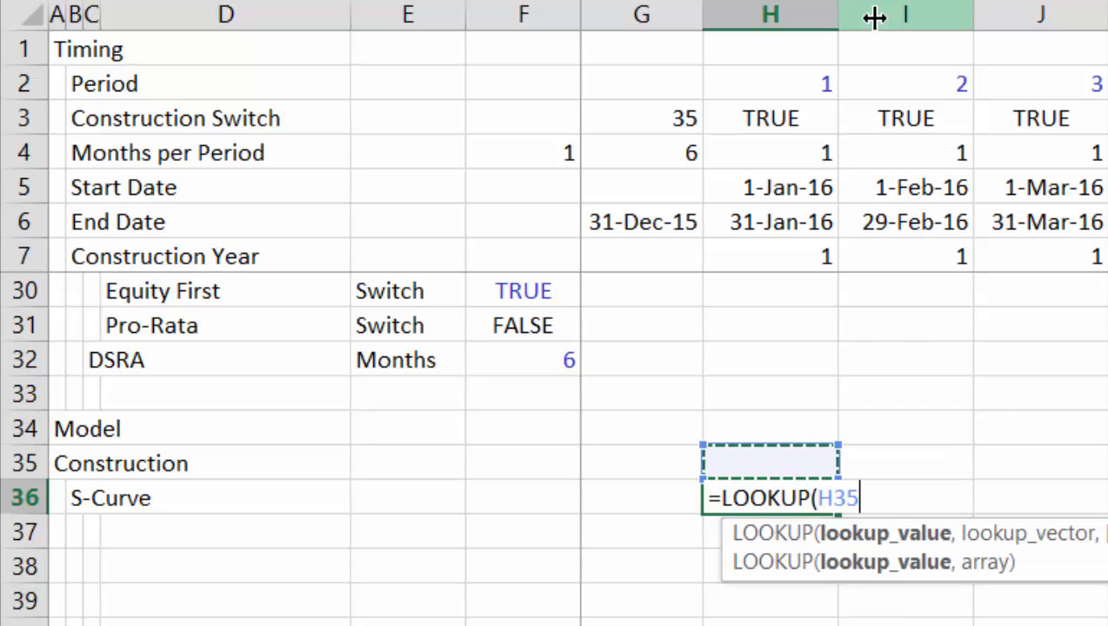
key(Up)
key(Up)
key(Up)
key(Up)
key(Up)
key(Up)
key(Up)
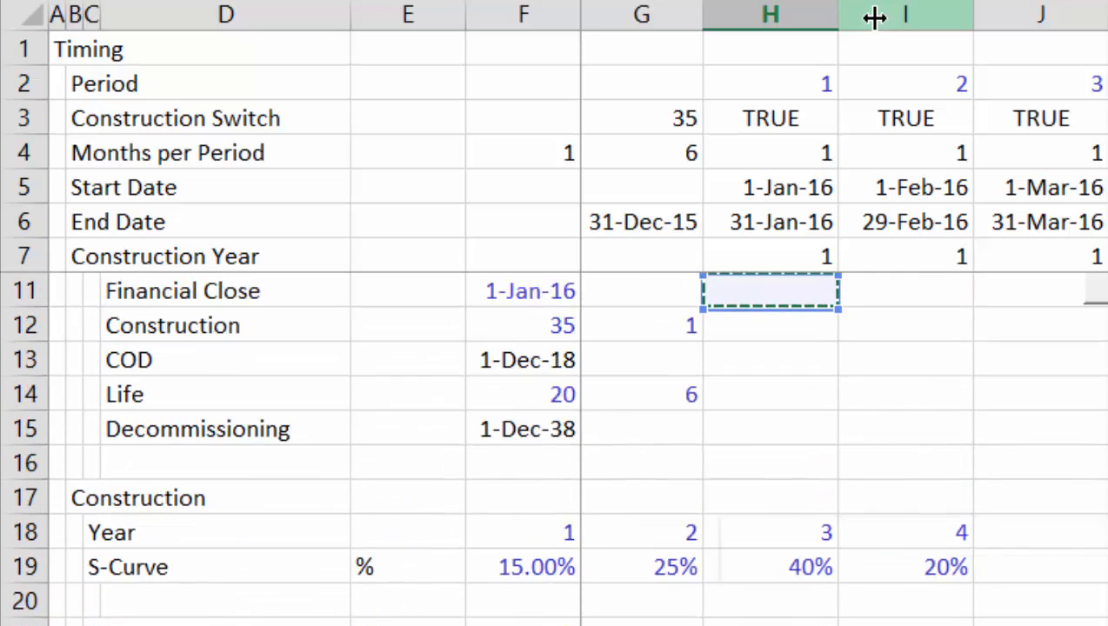
key(Down)
key(Down)
key(Down)
key(Down)
key(Down)
key(Down)
key(Down)
key(Down)
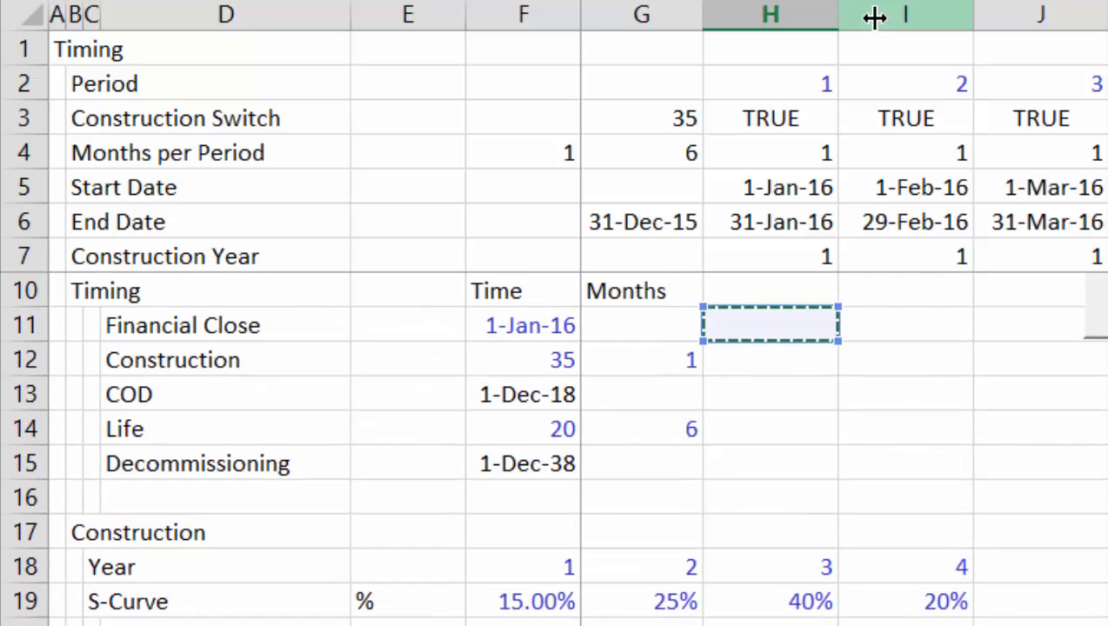
key(Up)
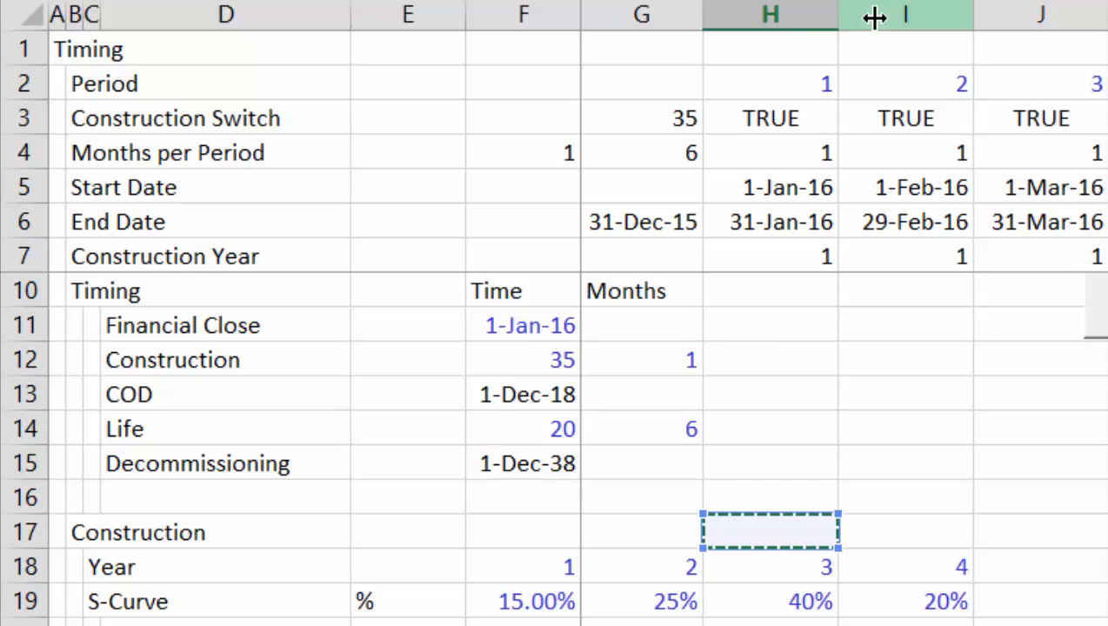
click(800, 257)
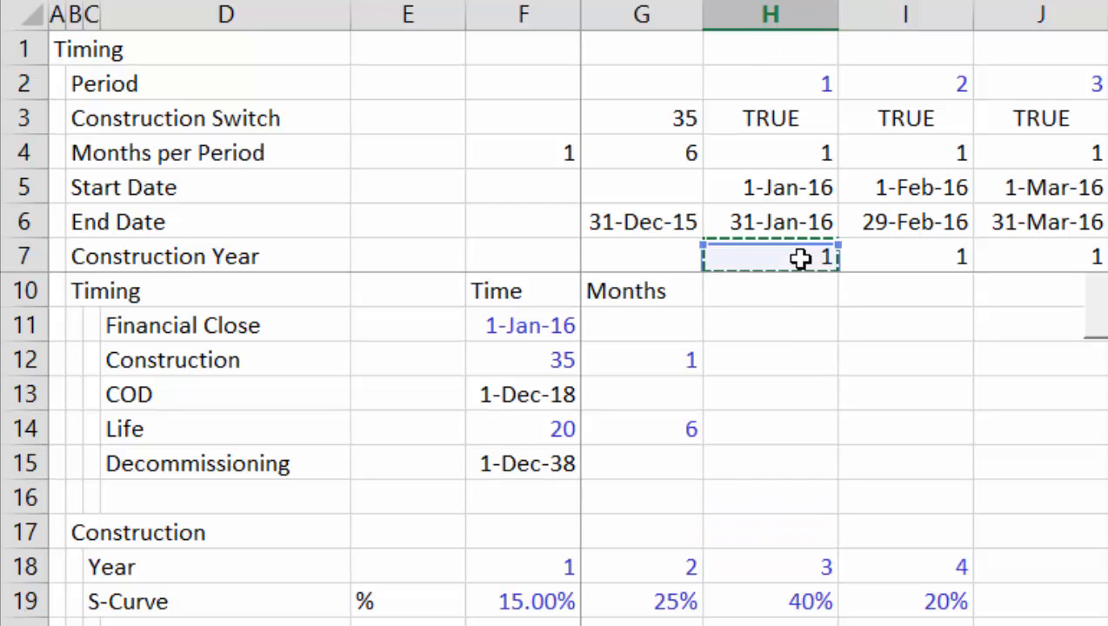
- Use the whole Year row 18 as the lookup vector and the whole S-Curve row 19 as the result vector
key(Escape)
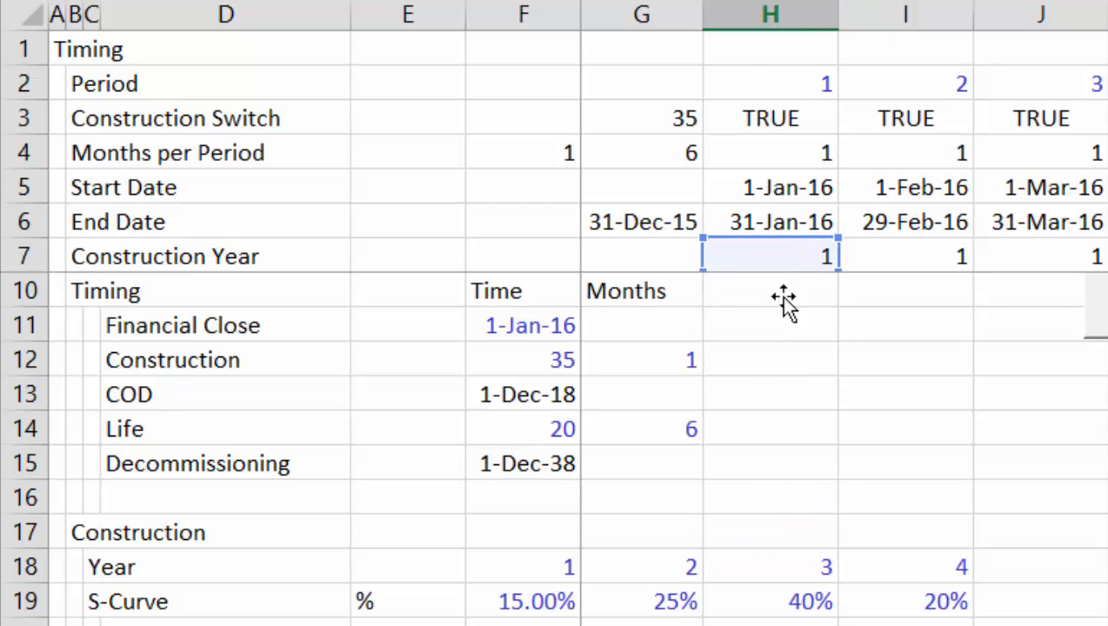
click(735, 564)
key(shift+space)
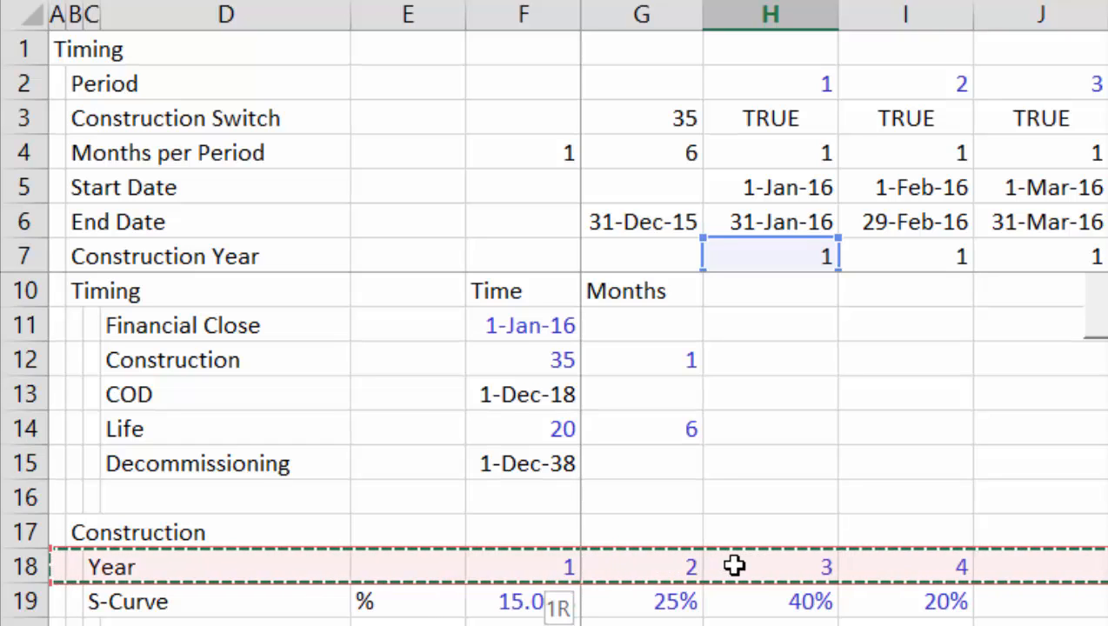
text(,)
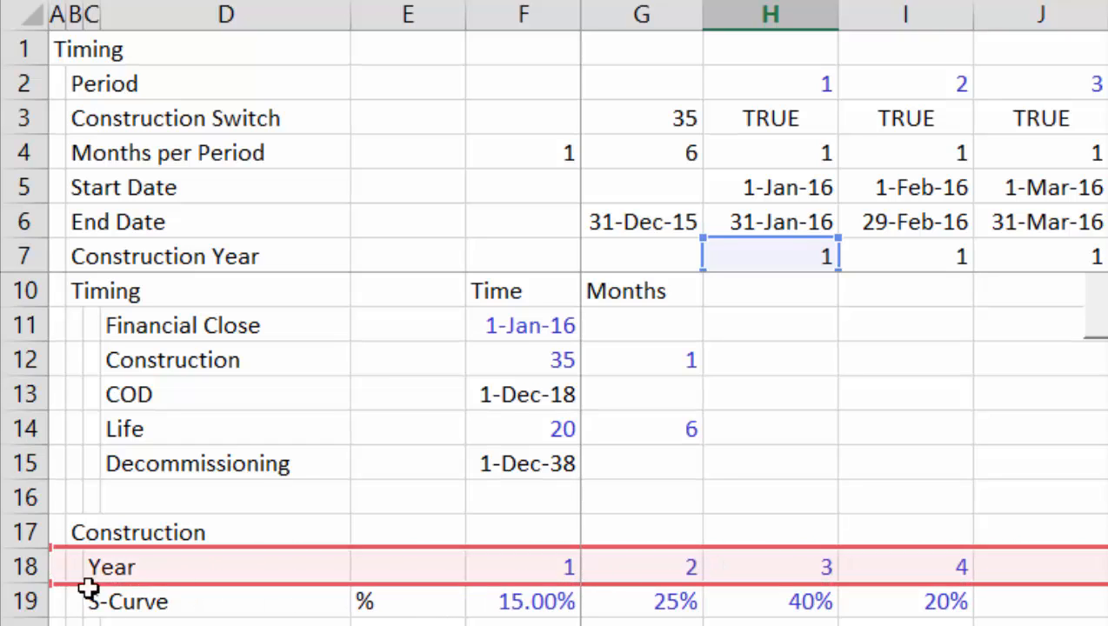
click(22, 600)
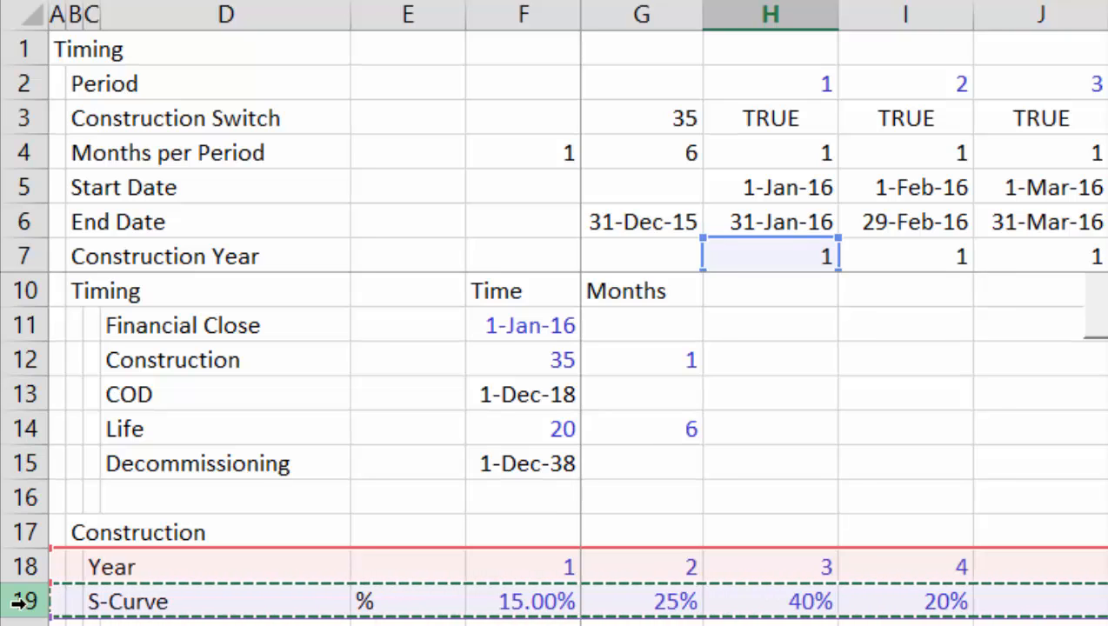
- Complete the S-Curve formula in H36 with a reference to Months per Period in H4, and check its references
key(Return)
scroll(19, 601, down, 4)
key(Up)
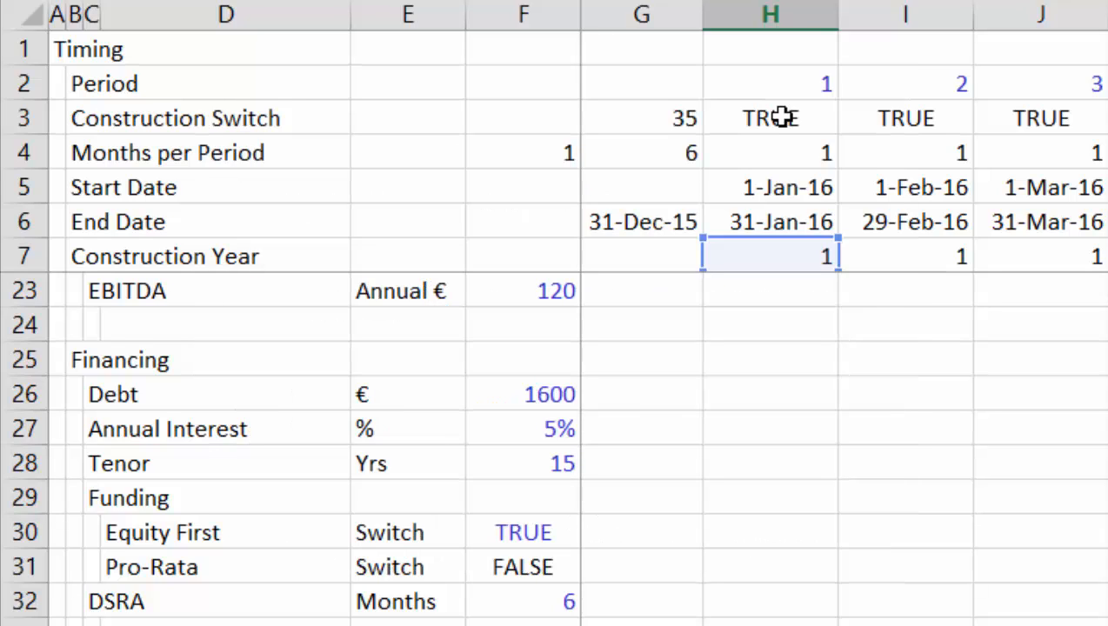
click(782, 183)
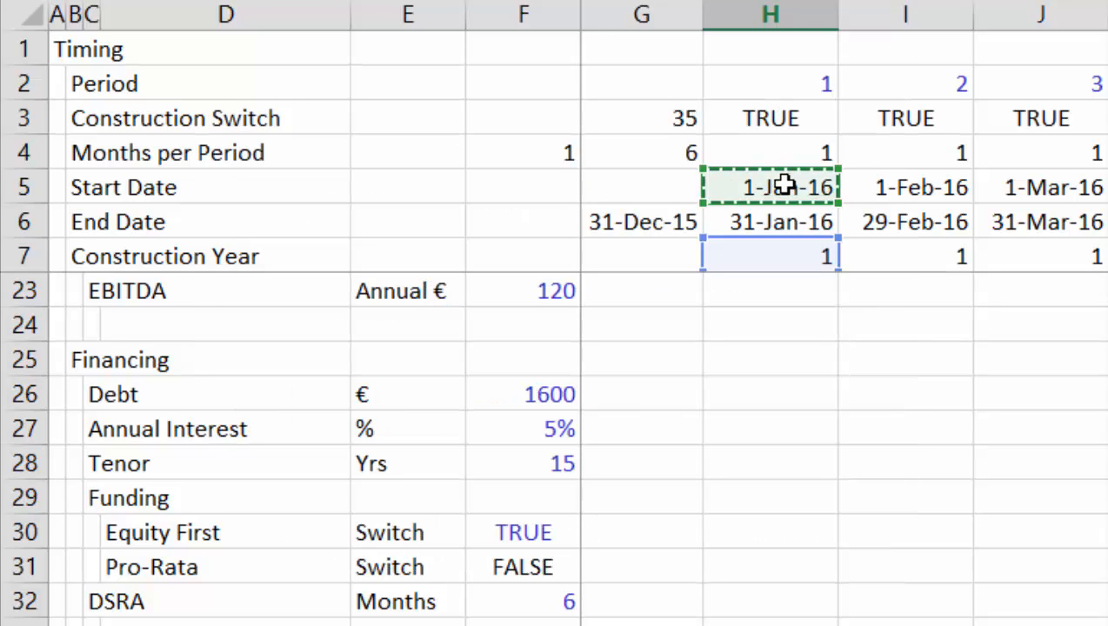
key(Up)
key(Return)
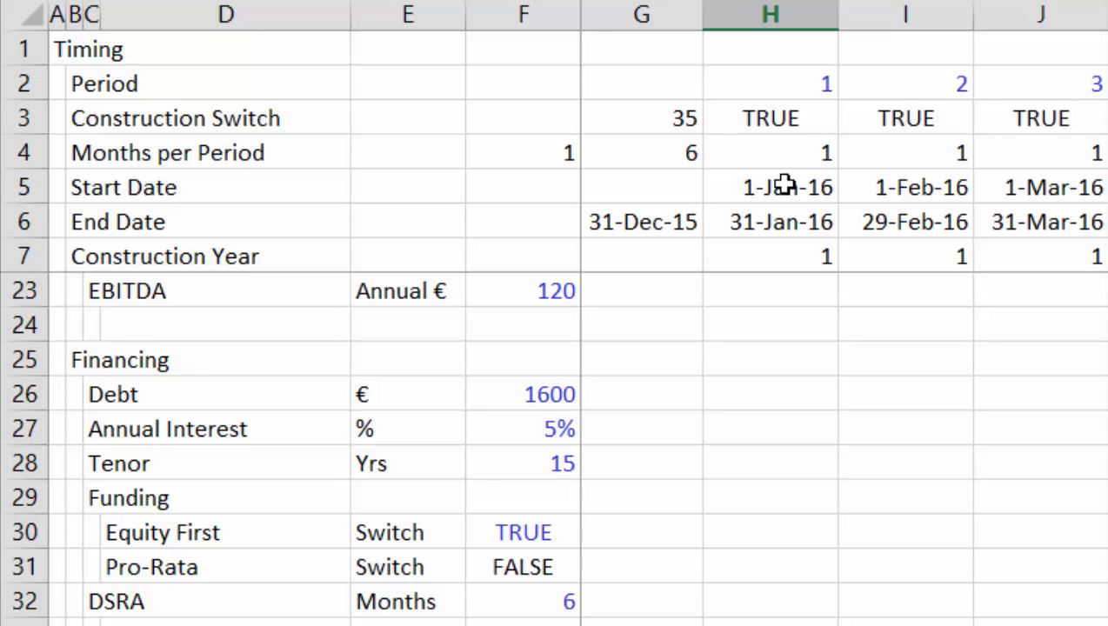
key(F2)
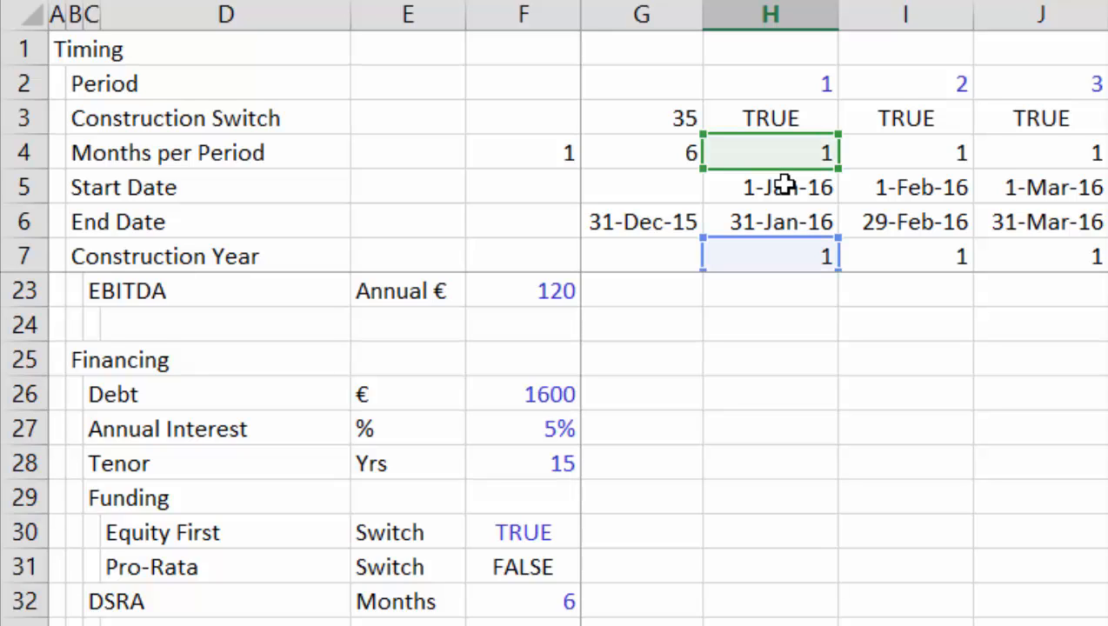
key(Escape)
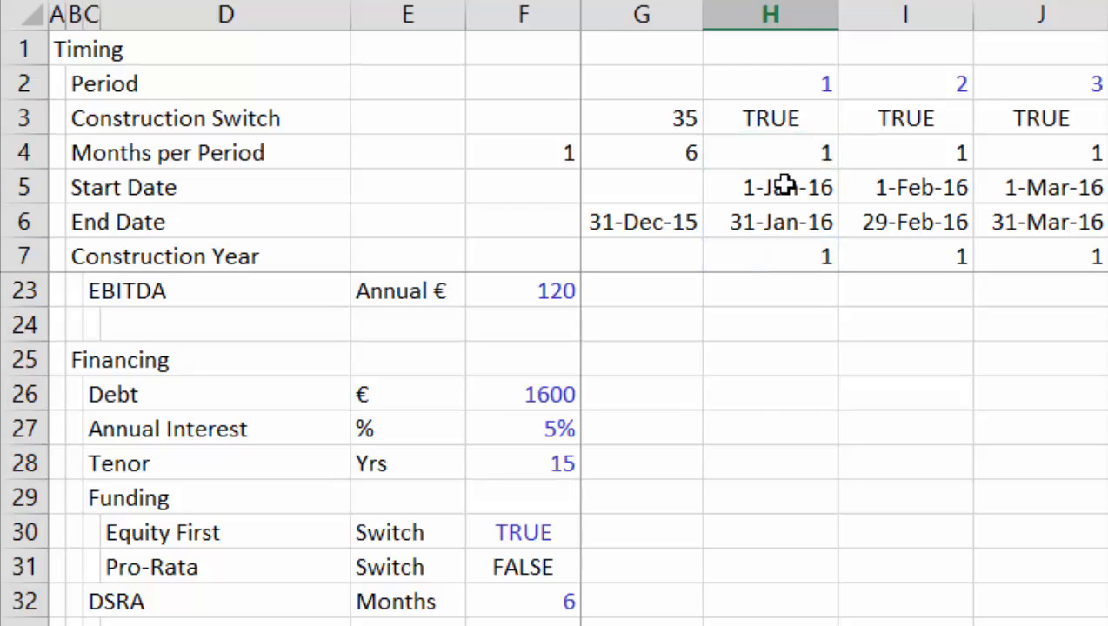
- Extend the S-Curve formula in H36 along its row across the construction and operating period columns, past period 237
key(ctrl+Right)
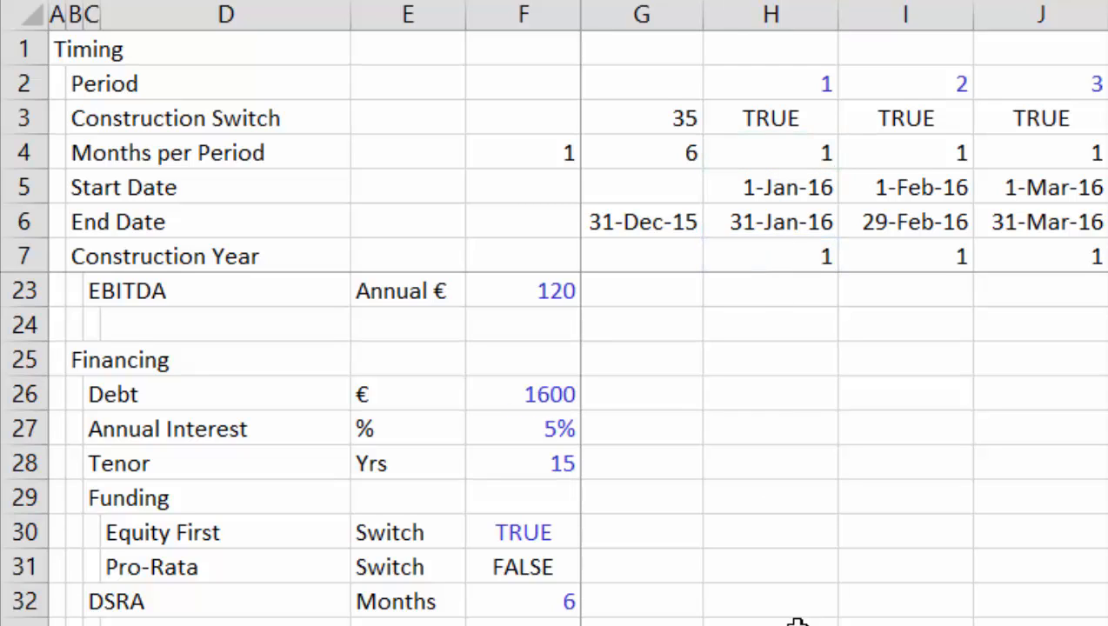
click(770, 624)
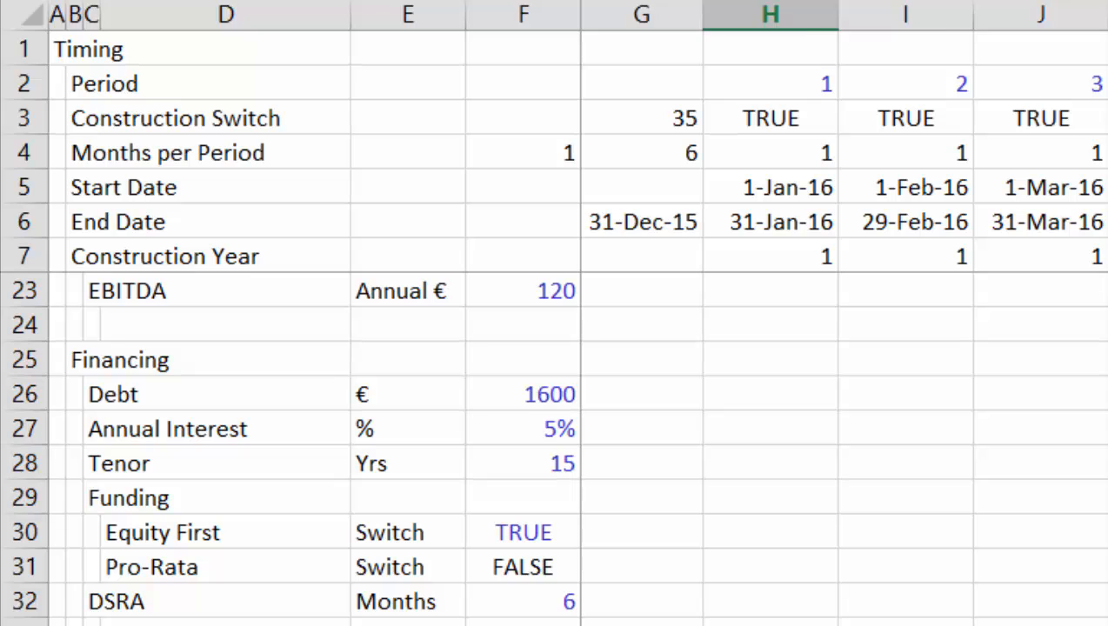
key(Right)
key(Right)
key(Right)
key(Right)
key(Right)
key(Right)
key(Right)
key(Right)
key(Right)
key(Right)
key(Right)
key(Right)
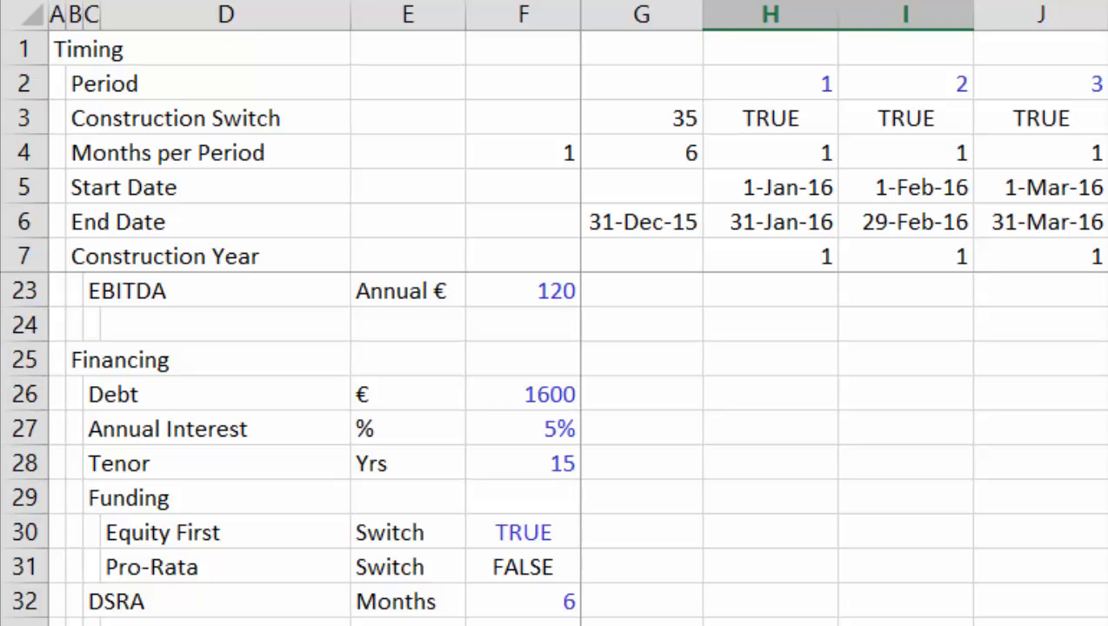
key(Right)
key(Right)
key(Right)
key(Right)
key(Right)
key(Right)
key(Right)
key(Right)
key(Right)
key(Right)
key(Right)
key(Right)
key(Right)
key(Right)
key(Right)
key(Right)
key(Right)
key(Right)
key(Right)
key(Right)
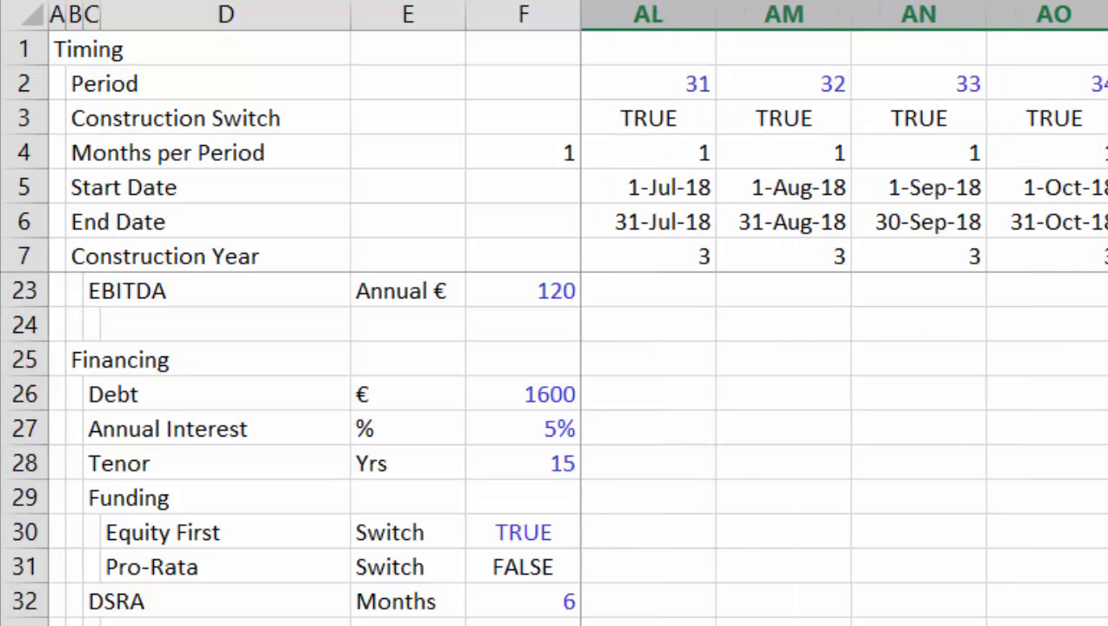
key(Right)
key(Right)
key(Right)
key(Right)
key(Right)
key(Right)
key(Right)
key(Right)
key(Right)
key(Right)
key(Right)
key(Right)
key(Right)
key(Right)
key(Right)
key(Right)
key(Right)
key(Right)
key(Right)
key(Right)
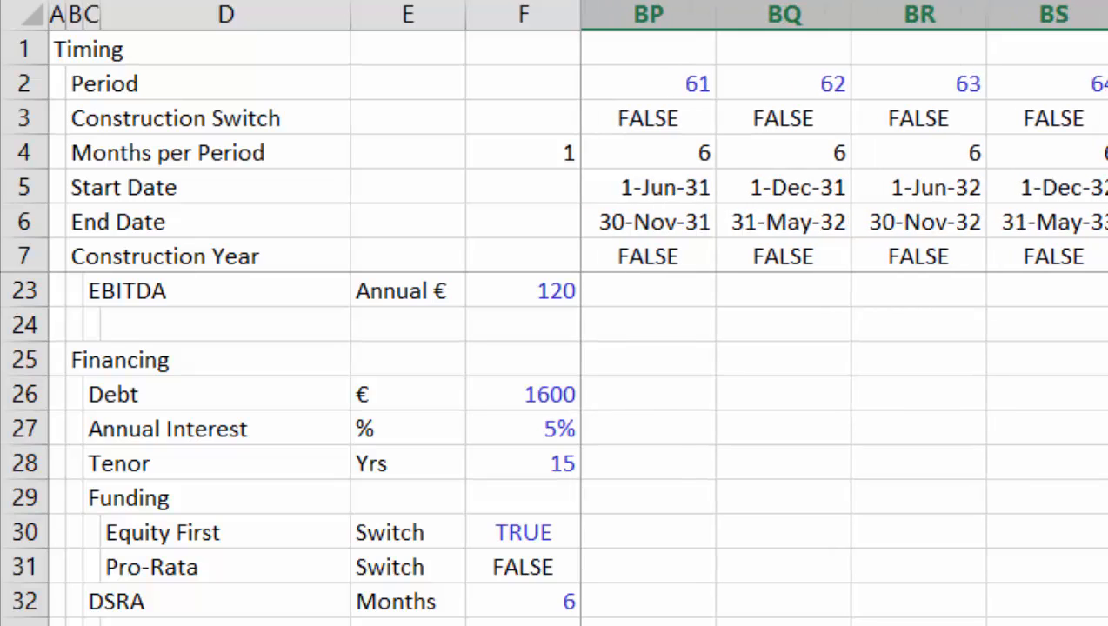
key(Right)
key(Right)
key(Right)
key(Right)
key(Right)
key(Right)
key(Right)
key(Right)
key(Right)
key(Right)
key(Right)
key(Right)
key(Right)
key(Right)
key(Right)
key(Right)
key(Right)
key(Right)
key(Right)
key(Right)
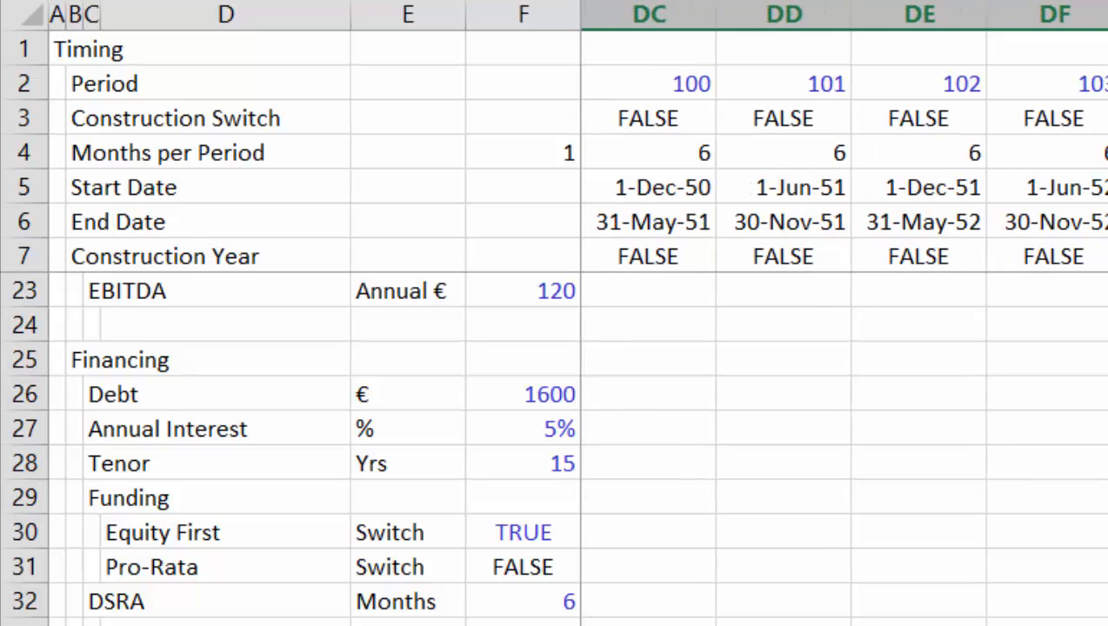
key(Right)
key(Right)
key(Right)
key(Right)
key(Right)
key(Right)
key(Right)
key(Right)
key(Right)
key(Right)
key(Right)
key(Right)
key(Right)
key(Right)
key(Right)
key(Right)
key(Right)
key(Right)
key(Right)
key(Right)
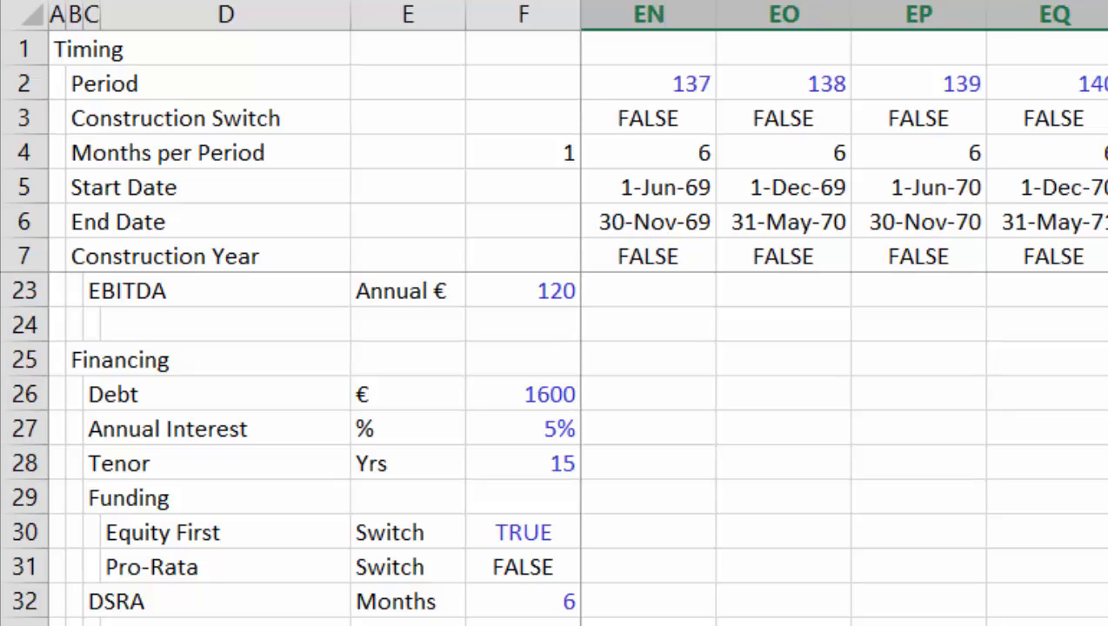
key(Right)
key(Right)
key(Right)
key(Right)
key(Right)
key(Right)
key(Right)
key(Right)
key(Right)
key(Right)
key(Right)
key(Right)
key(Right)
key(Right)
key(Right)
key(Right)
key(Right)
key(Right)
key(Right)
key(Right)
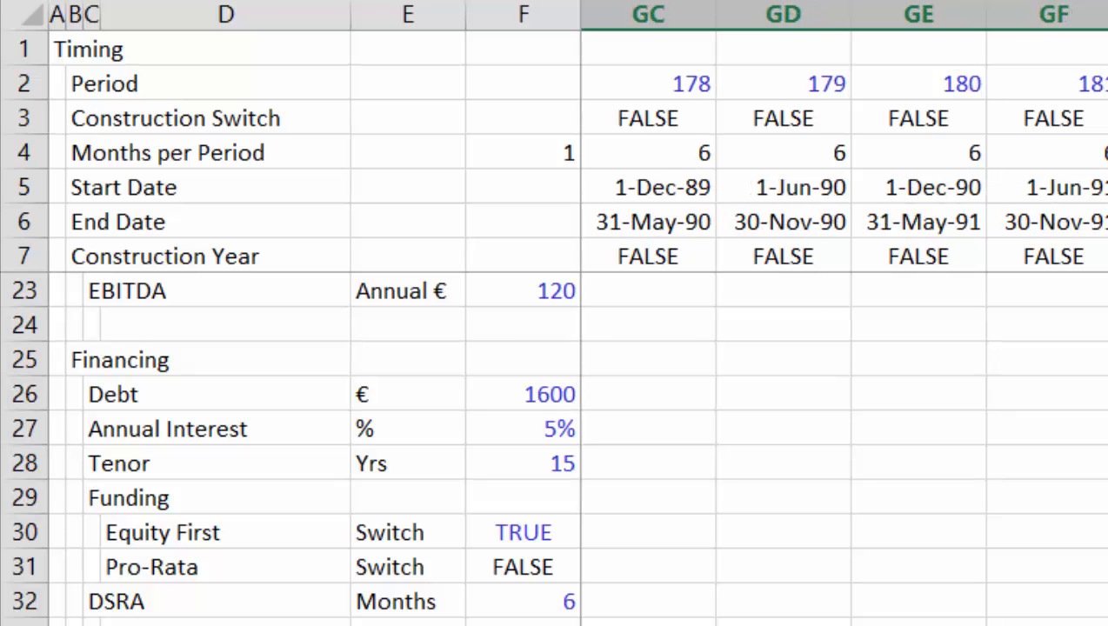
key(Right)
key(Right)
key(Right)
key(Right)
key(Right)
key(Right)
key(Right)
key(Right)
key(Right)
key(Right)
key(Right)
key(Right)
key(Right)
key(Right)
key(Right)
key(Right)
key(Right)
key(Right)
key(Right)
key(Right)
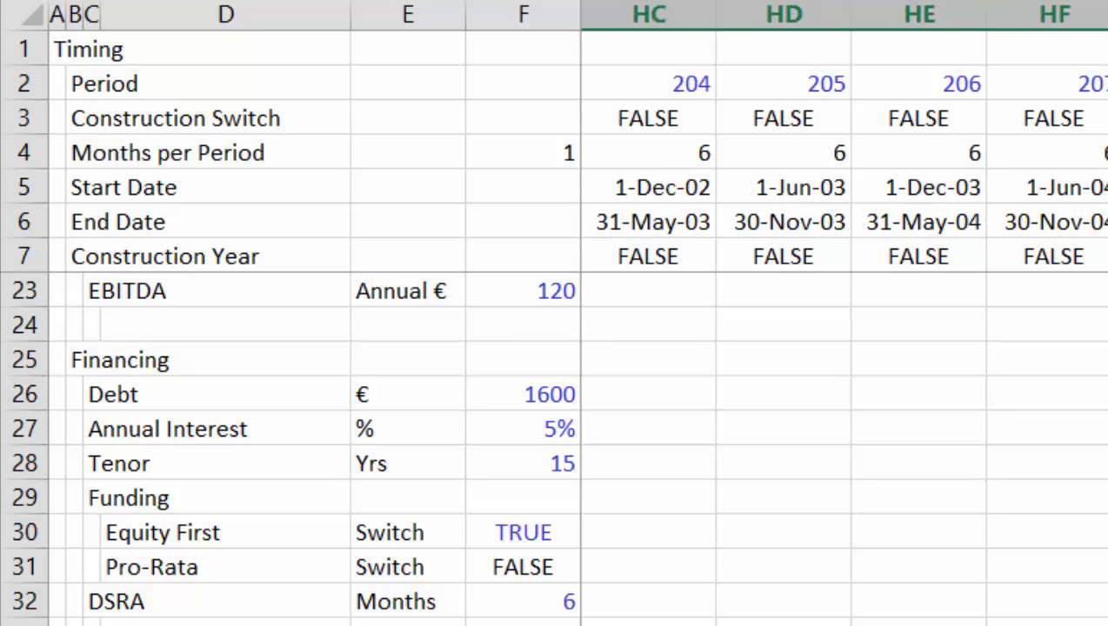
key(Right)
key(Right)
key(Right)
key(Right)
key(Right)
key(Right)
key(Right)
key(Right)
key(Right)
key(Right)
key(Right)
key(Right)
key(Right)
key(Right)
key(Right)
key(Right)
key(Right)
key(Right)
key(Right)
key(Right)
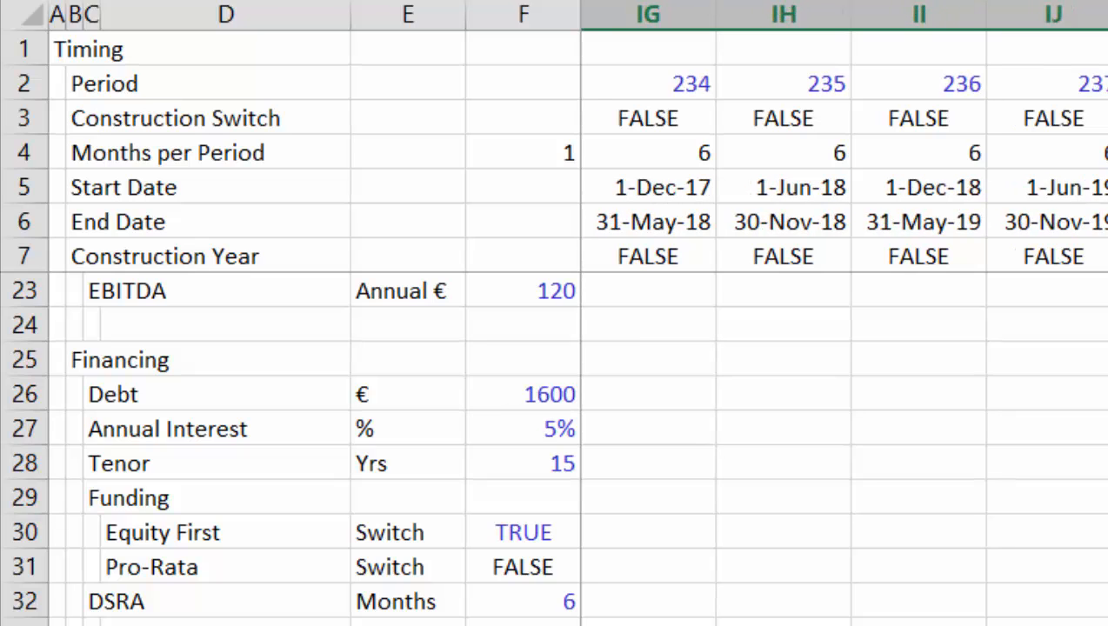
- Continue extending the S-Curve formula along row 36 through the remaining operating periods, past period 296
key(Right)
key(Right)
key(Right)
key(Right)
key(Right)
key(Right)
key(Right)
key(Right)
key(Right)
key(Right)
key(Right)
key(Right)
key(Right)
key(Right)
key(Right)
key(Right)
key(Right)
key(Right)
key(Right)
key(Right)
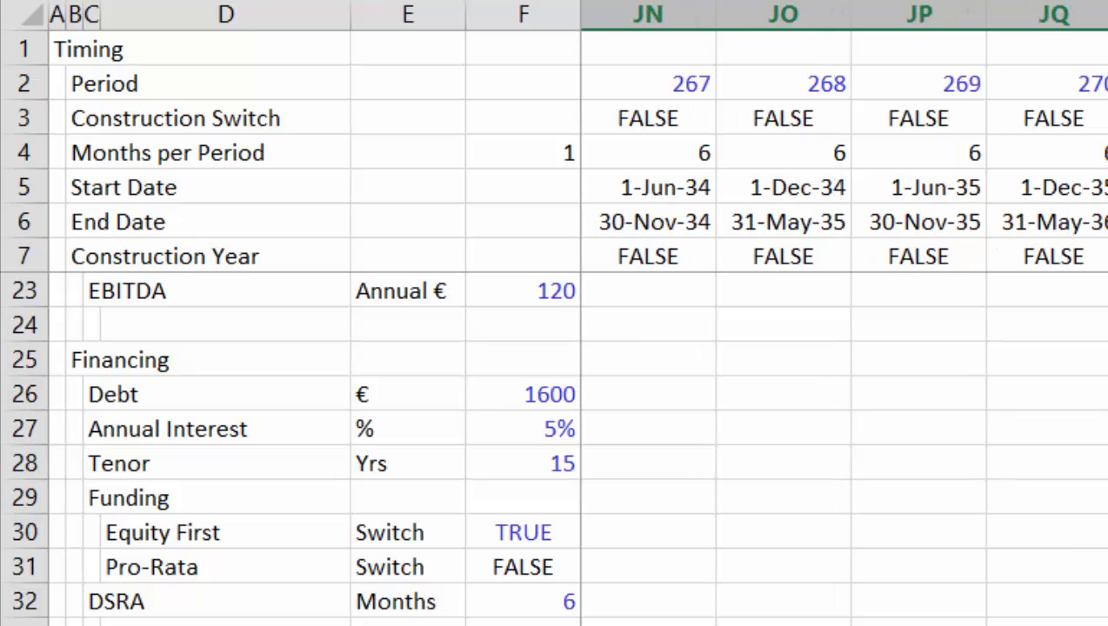
key(Right)
key(Right)
key(Right)
key(Right)
key(Right)
key(Right)
key(Right)
key(Right)
key(Right)
key(Right)
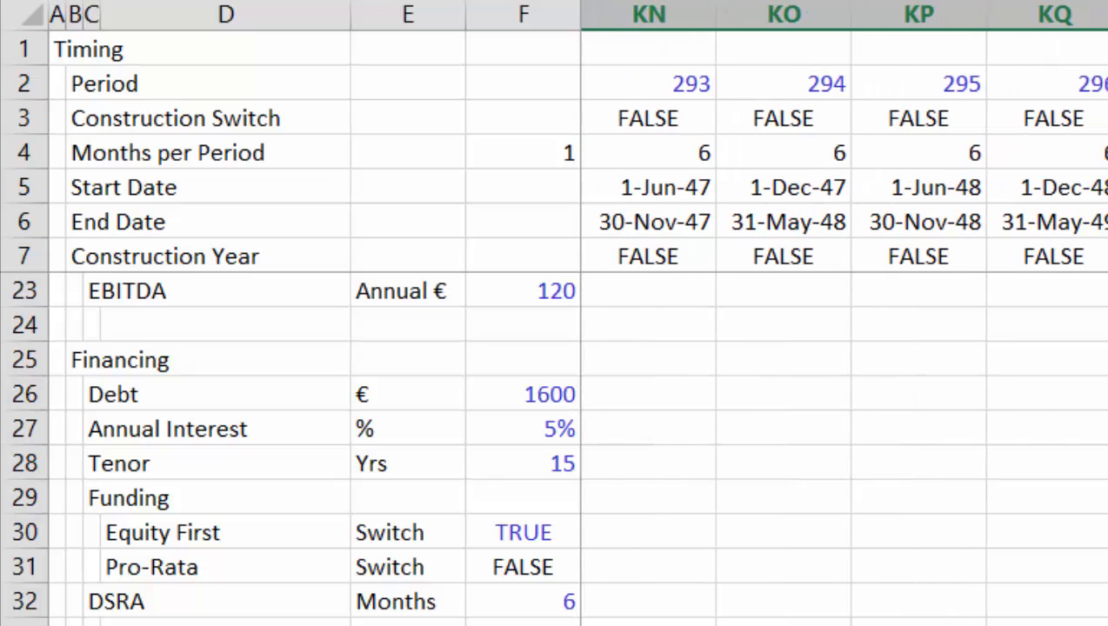
key(Left)
key(Left)
key(Left)
key(Left)
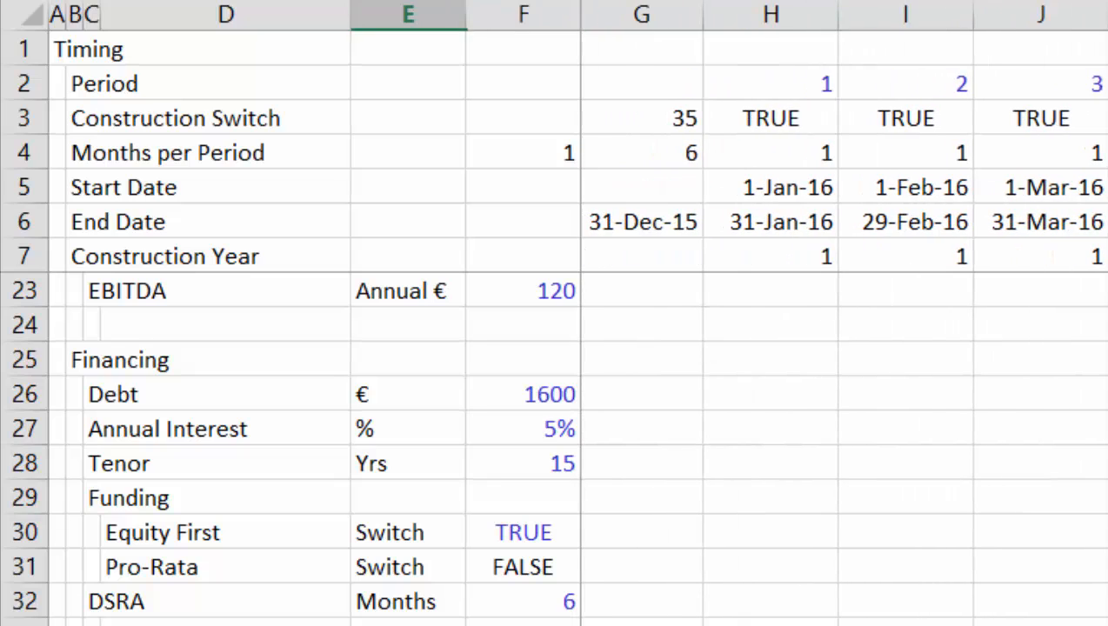
- Revise the S-Curve formula in H36 to reference the Construction Switch in H3, and recheck the formula
key(Right)
key(Right)
key(Right)
key(Right)
key(F2)
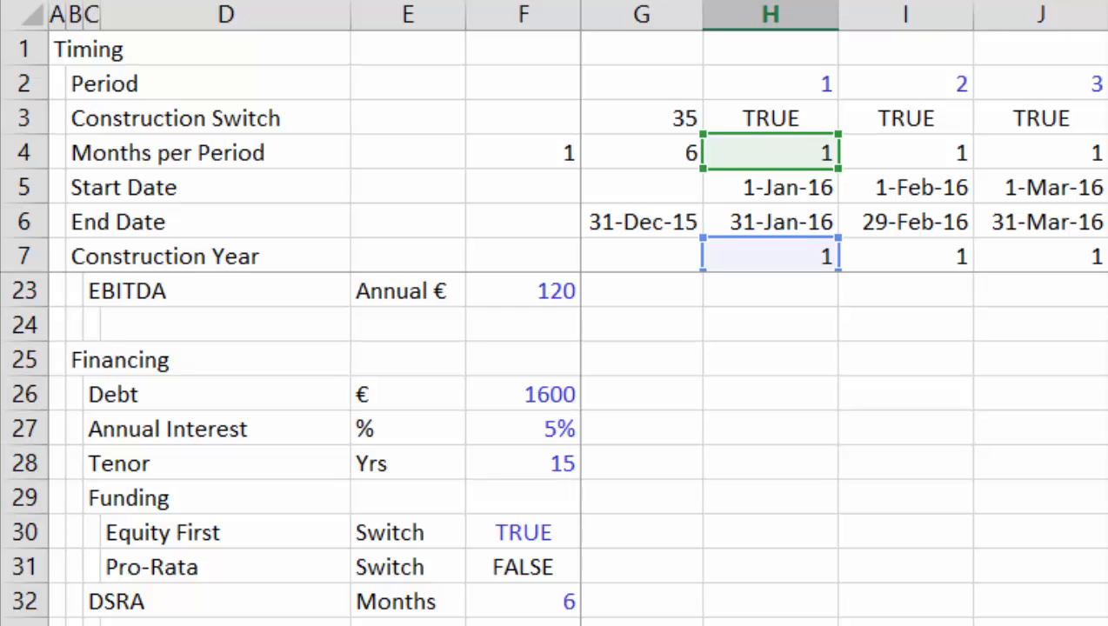
click(745, 119)
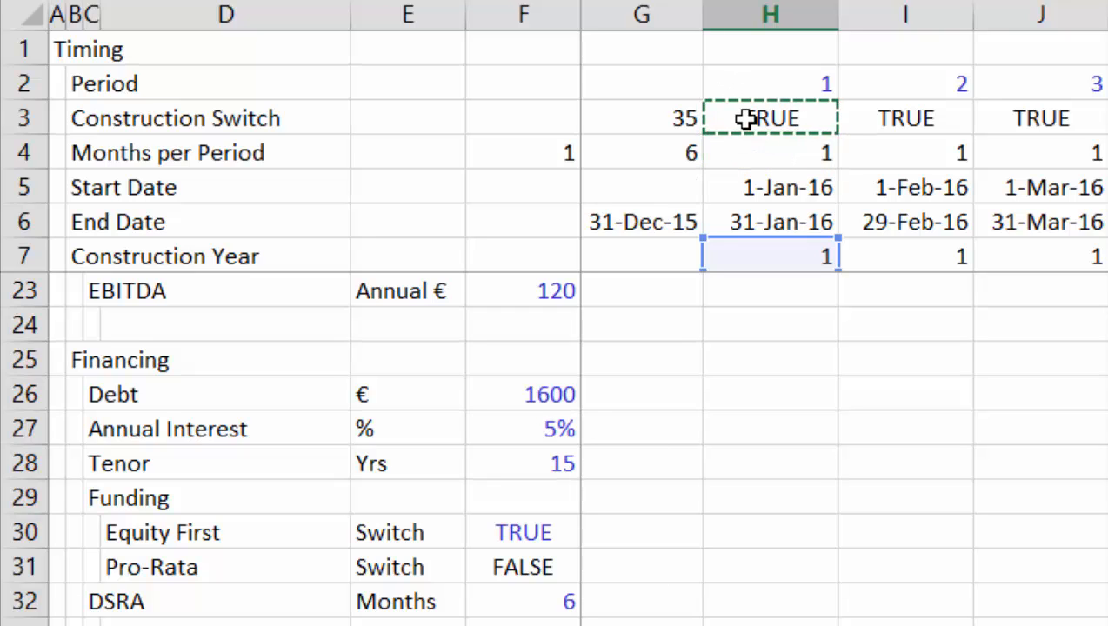
text(,)
key(Return)
key(Return)
key(F2)
key(Escape)
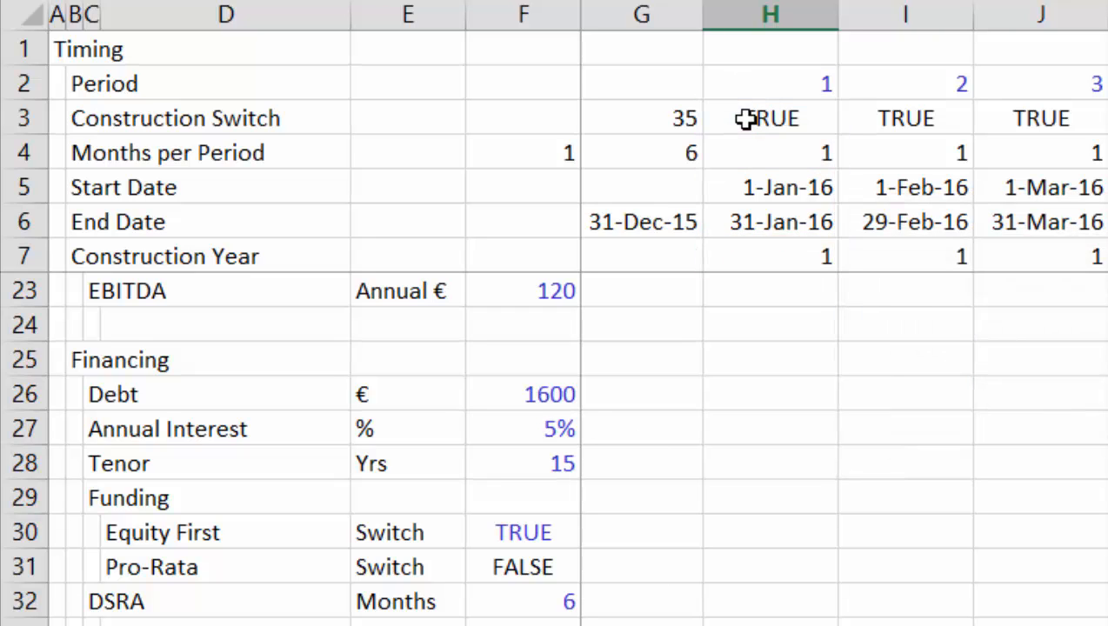
key(ctrl+Right)
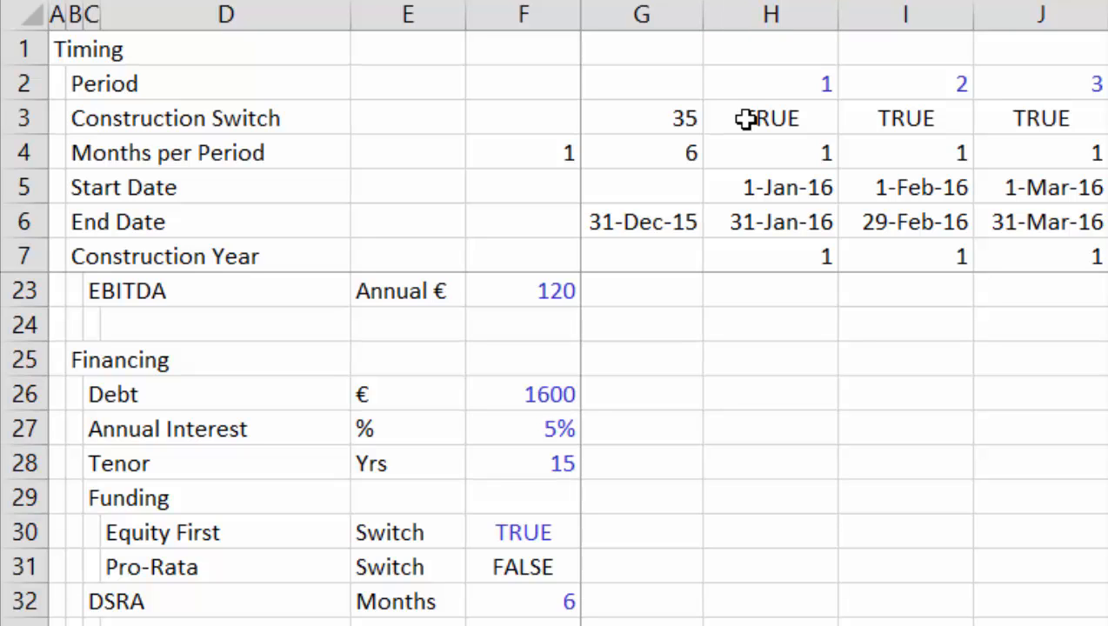
click(771, 623)
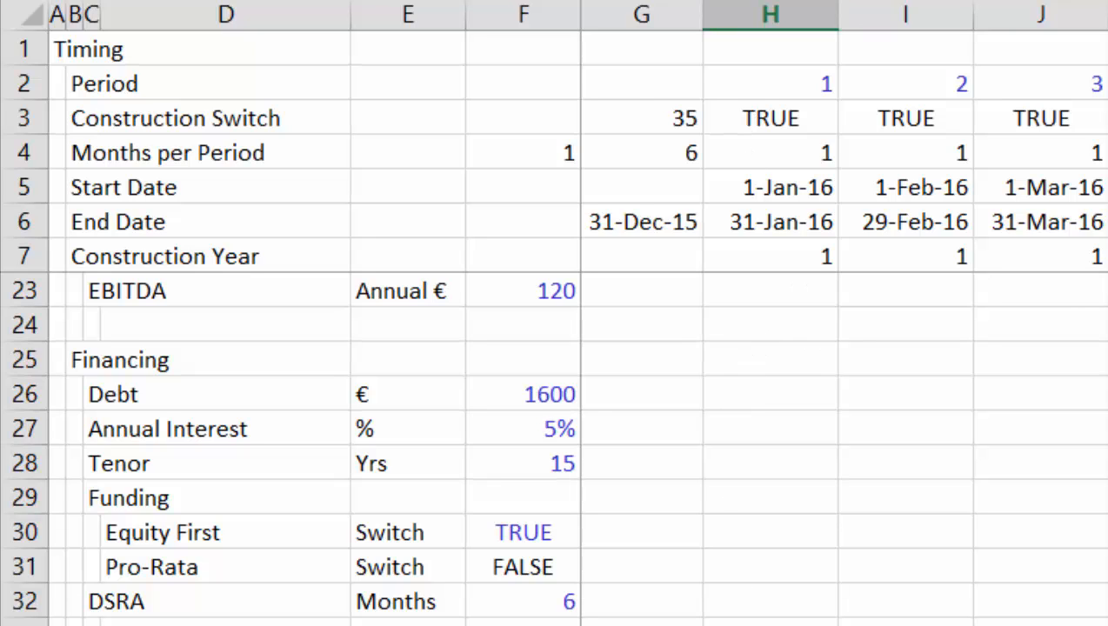
key(ctrl+Right)
key(ctrl+Left)
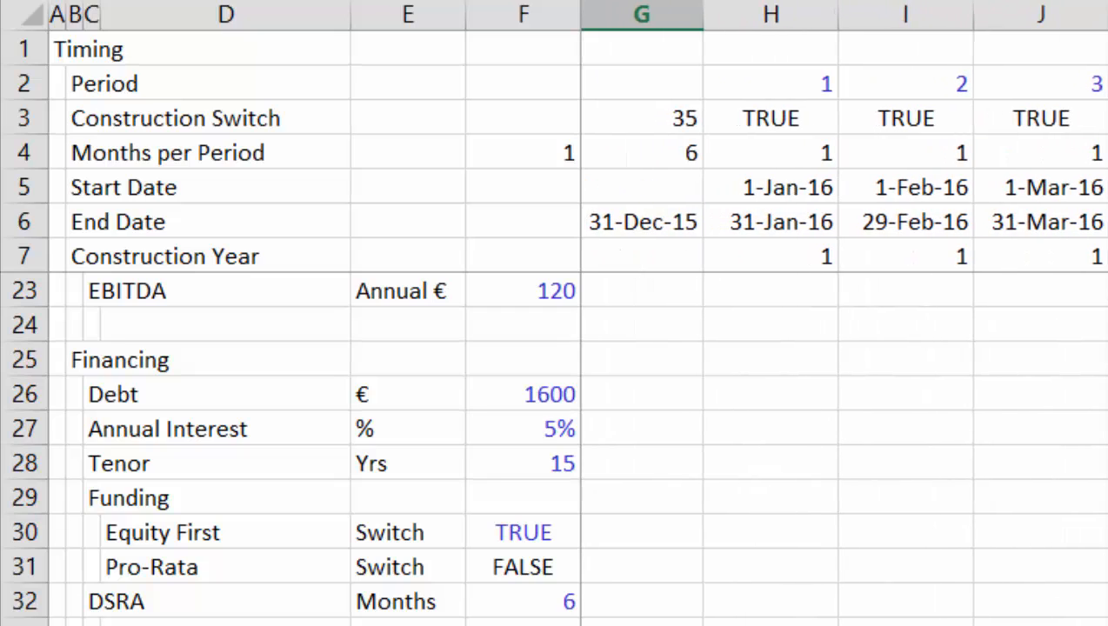
key(ctrl+Right)
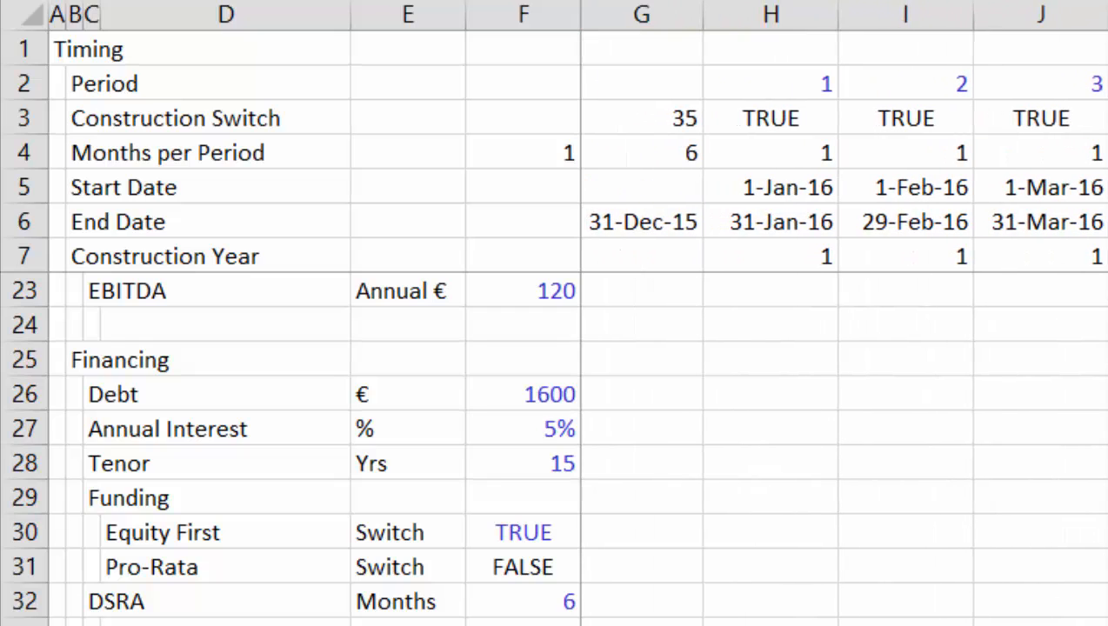
key(ctrl+Left)
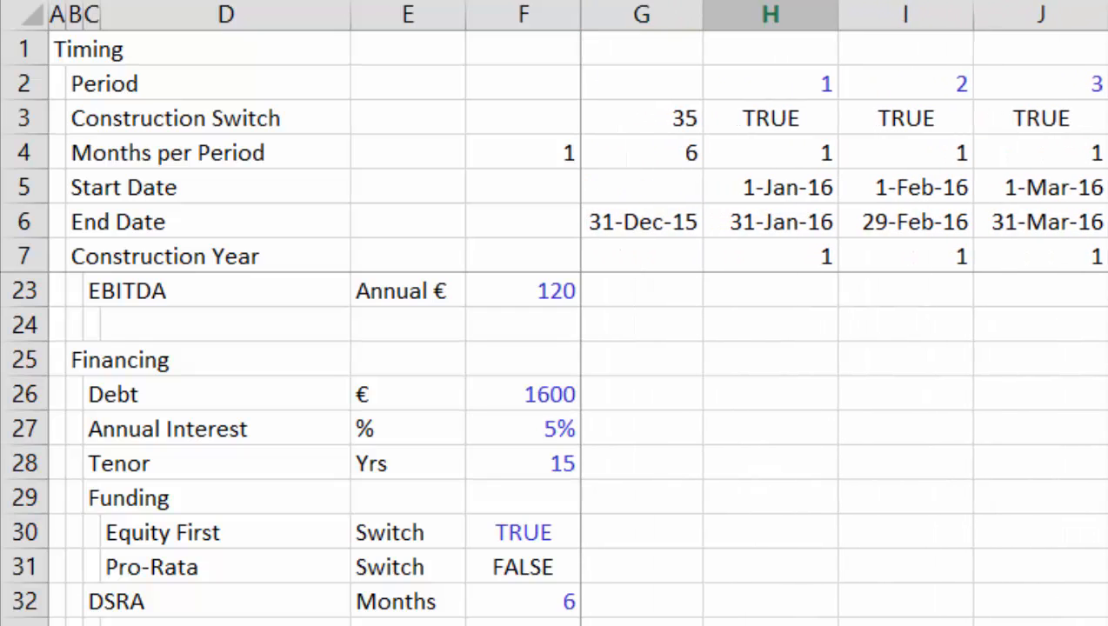
- Enter 1 in H27 on the Annual Interest row and fill it across the period columns
key(Up)
key(Up)
key(Up)
key(Up)
key(Up)
key(Up)
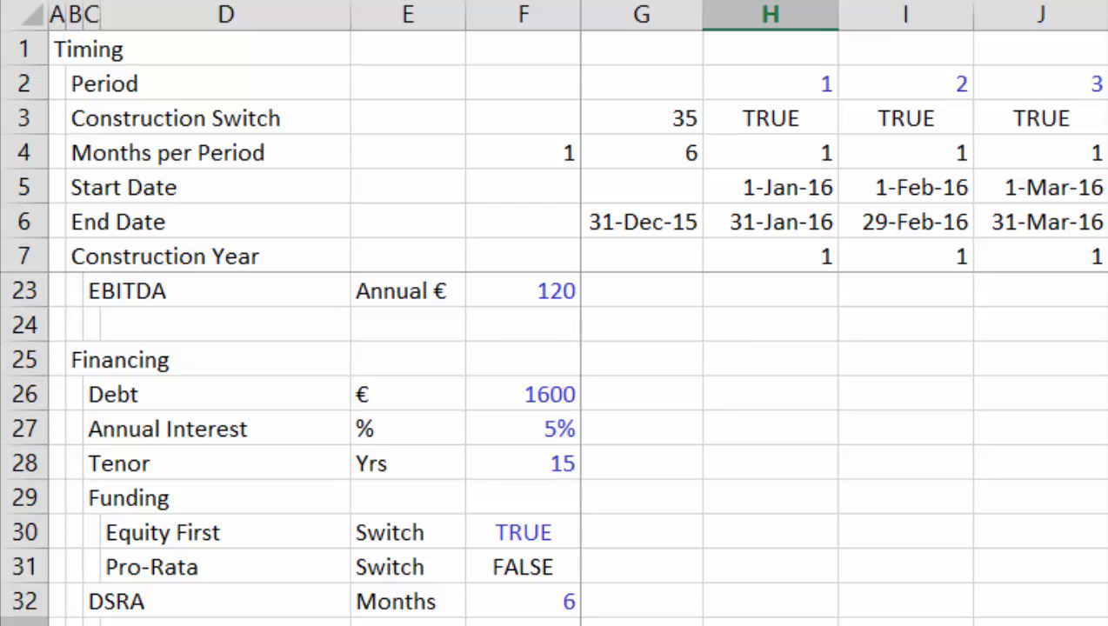
text(1)
key(Return)
key(Up)
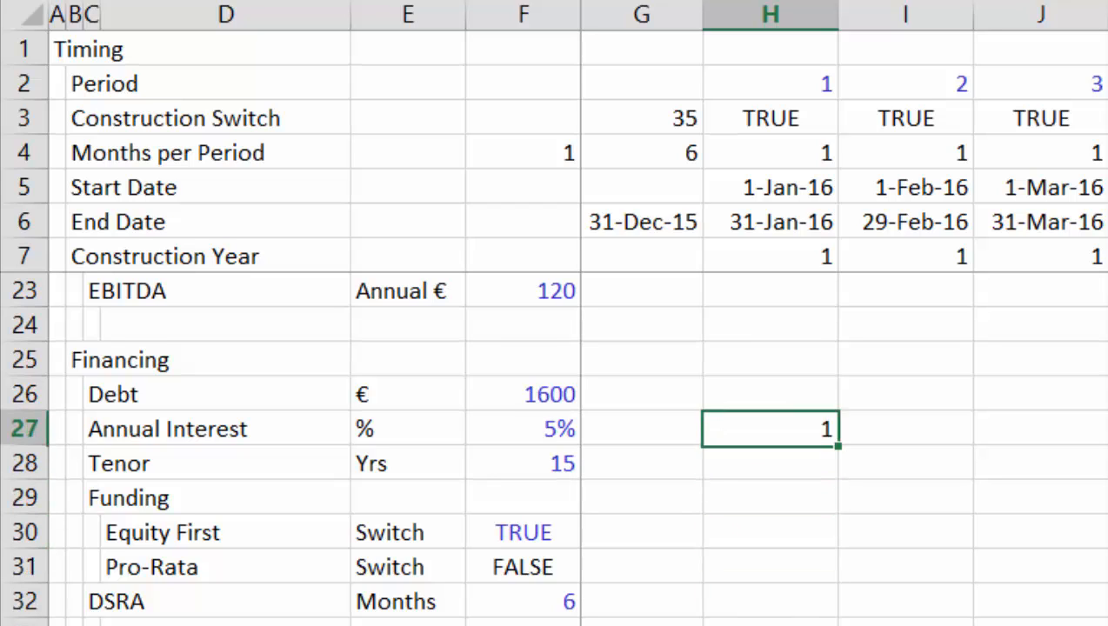
key(Up)
key(Down)
key(ctrl+shift+r)
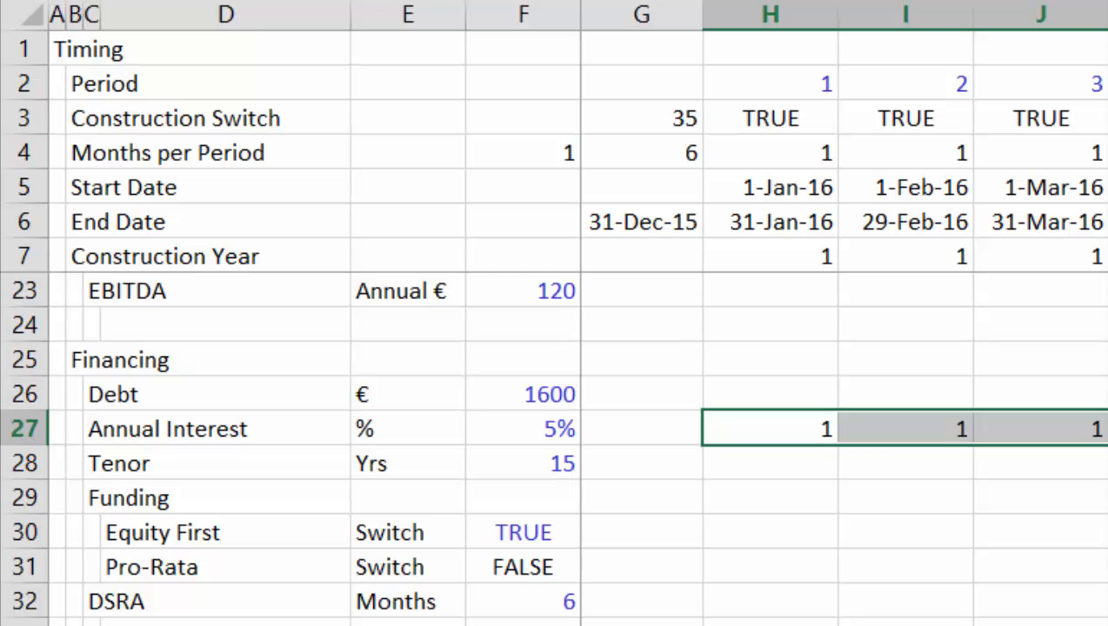
- Extend the revised S-Curve formula from H36 along its row across the period columns
key(Down)
key(Down)
key(Down)
key(Down)
key(Down)
key(Down)
key(Down)
key(Down)
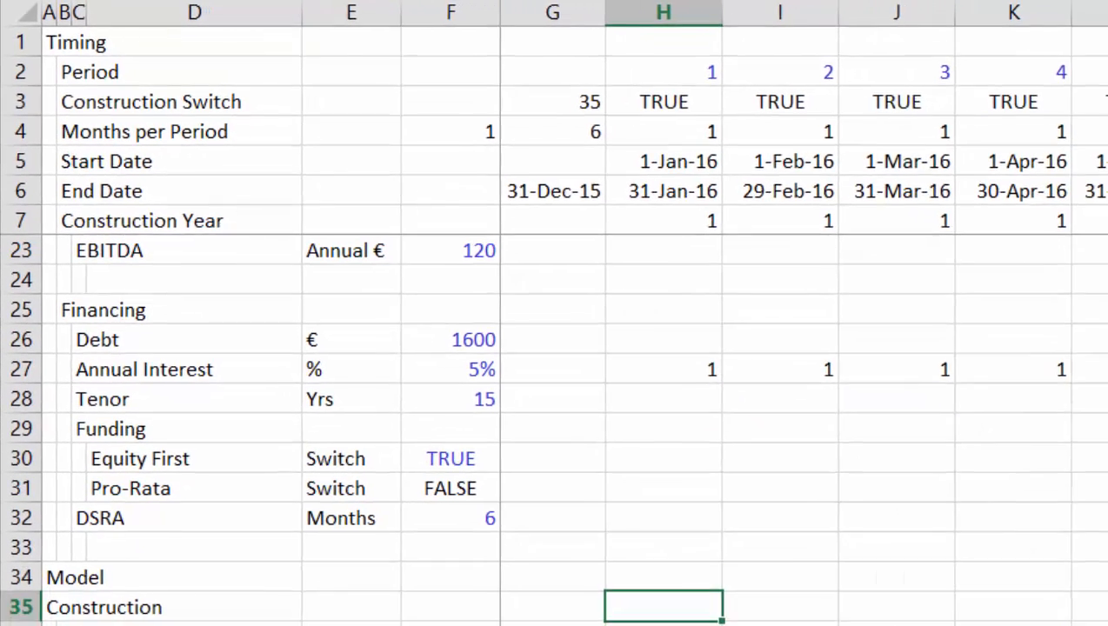
key(Down)
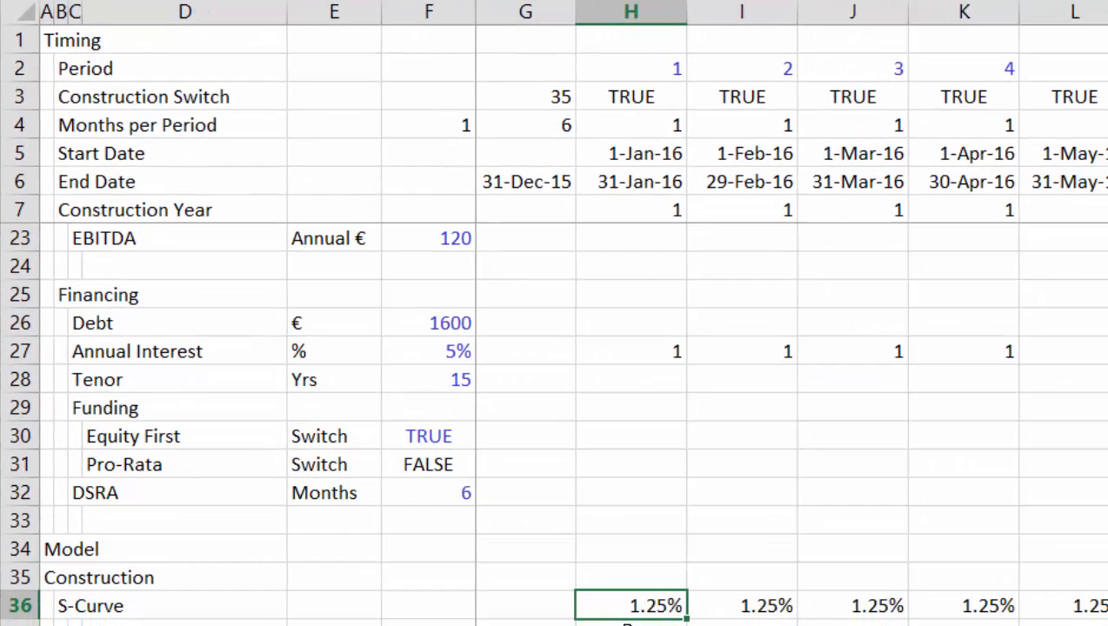
key(ctrl+shift+Right)
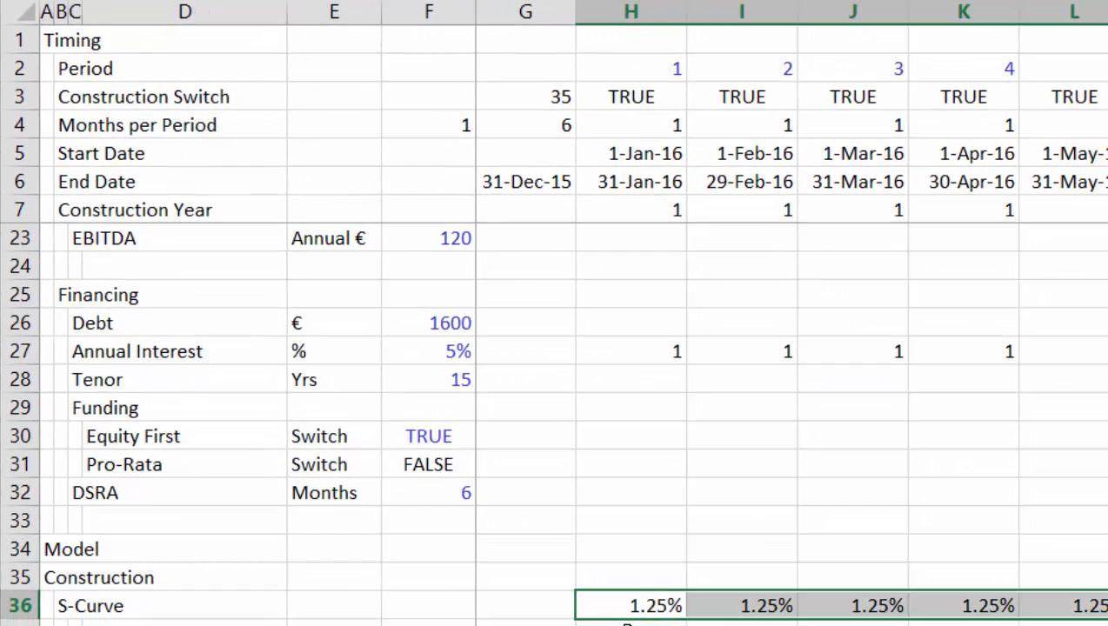
key(Right)
key(ctrl+Right)
key(Home)
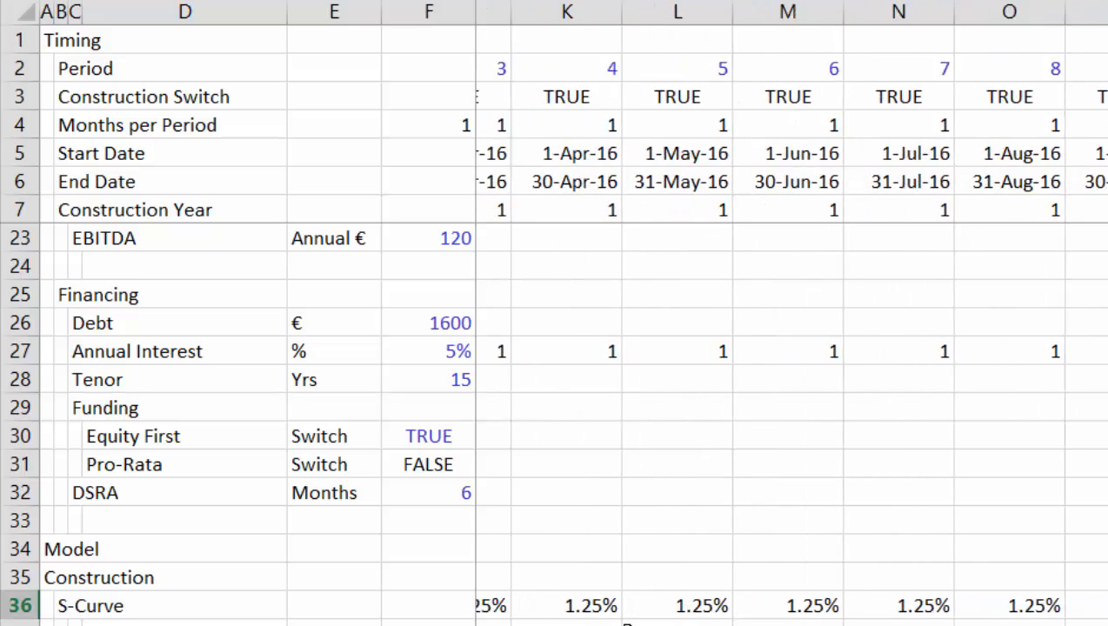
- Clear the row of 1s from H27 across the period columns of the Annual Interest row
key(Up)
key(Up)
key(Up)
key(Up)
key(Up)
key(Up)
key(Up)
key(Up)
key(Up)
key(Up)
key(Right)
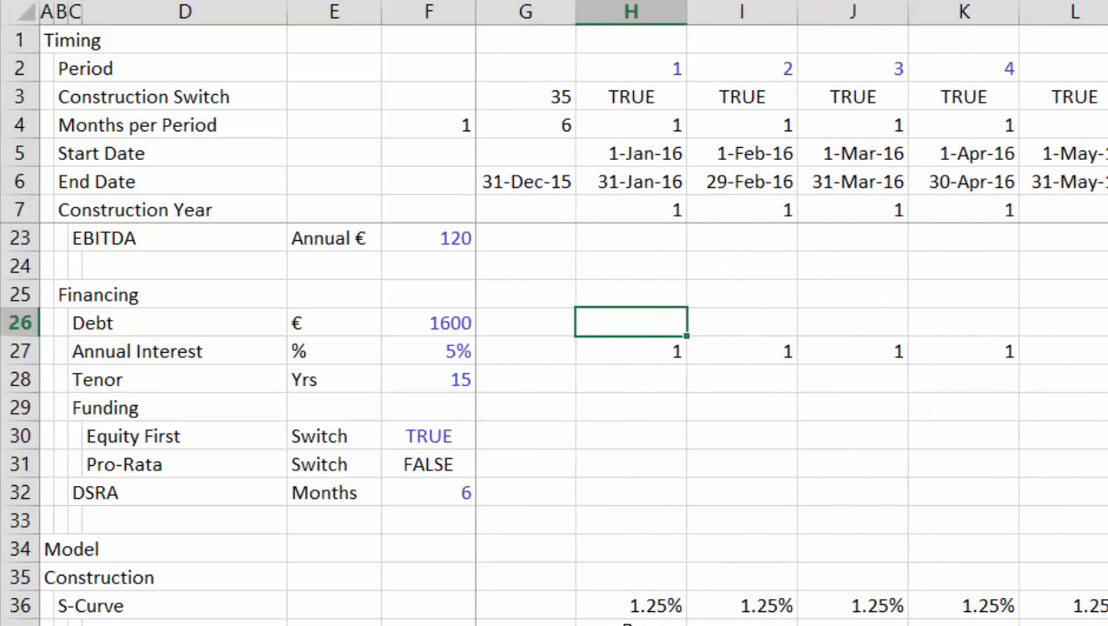
key(Down)
key(ctrl+shift+Right)
- Add the label "Construction" in B37, directly below the S-Curve row of the Model section
key(Down)
key(Down)
key(Down)
key(Down)
key(Down)
key(Down)
key(Down)
key(Down)
key(Down)
key(Down)
key(Down)
key(Down)
key(Down)
key(Down)
key(Down)
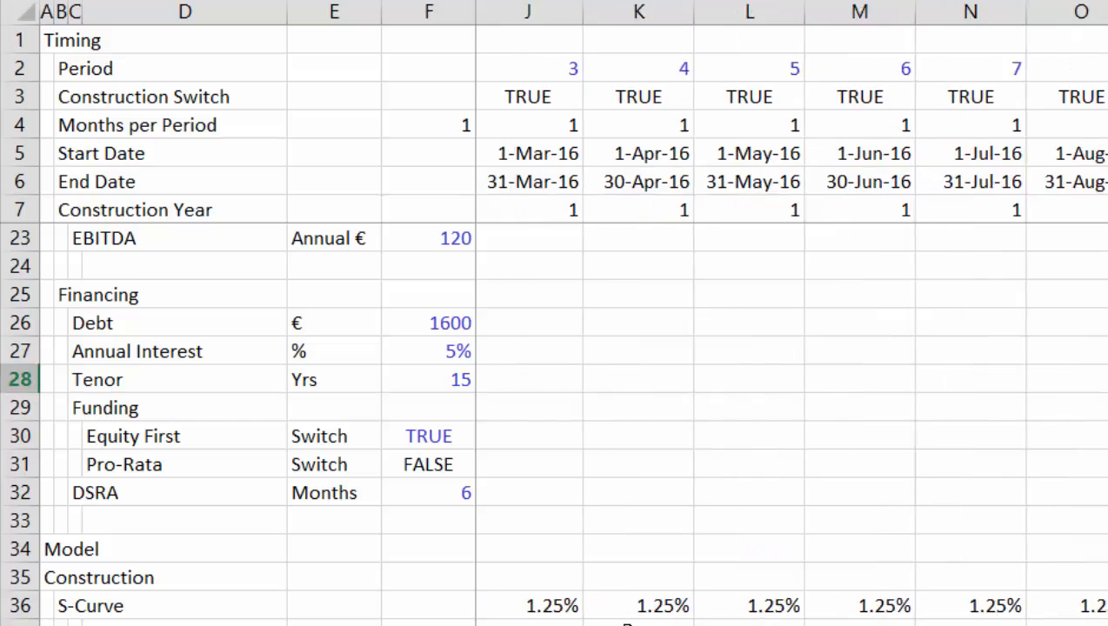
key(Left)
key(Up)
key(Up)
key(Up)
key(Up)
key(Up)
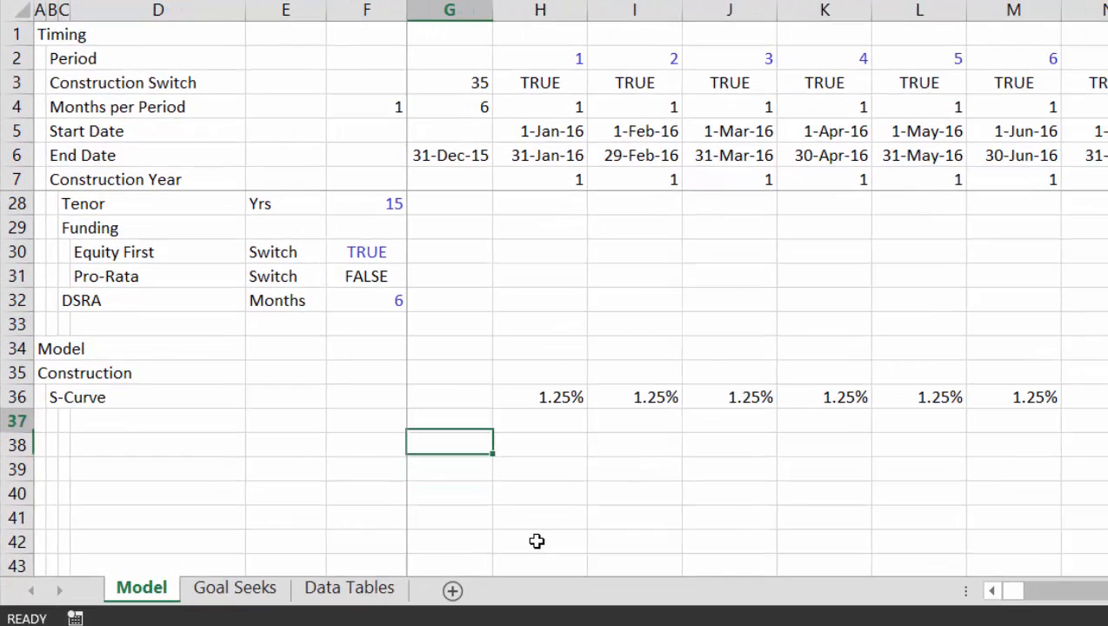
key(Left)
key(Left)
key(Left)
key(Left)
key(Left)
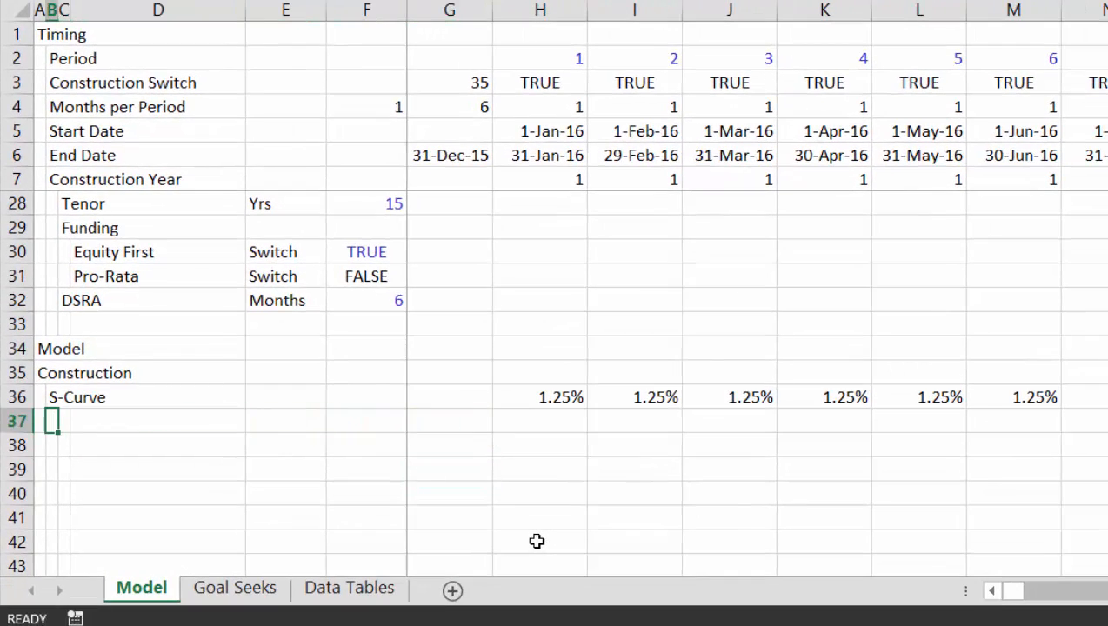
text(Construction)
key(Return)
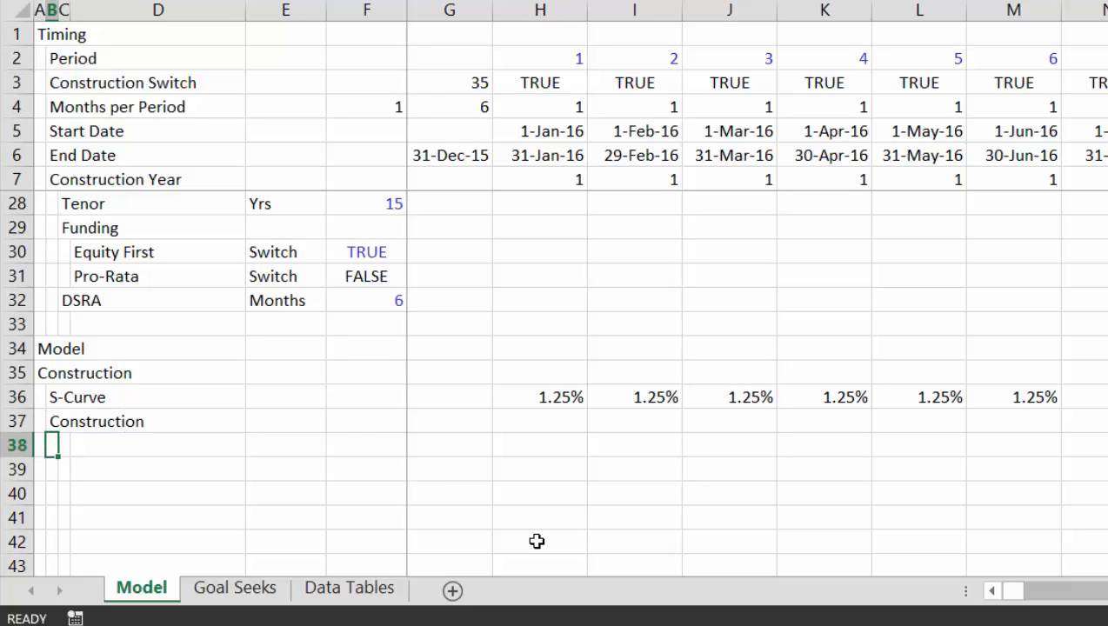
- Link G37 on the new Construction row to the construction Cost assumption in F21
key(Right)
key(Up)
key(Right)
key(Right)
key(Right)
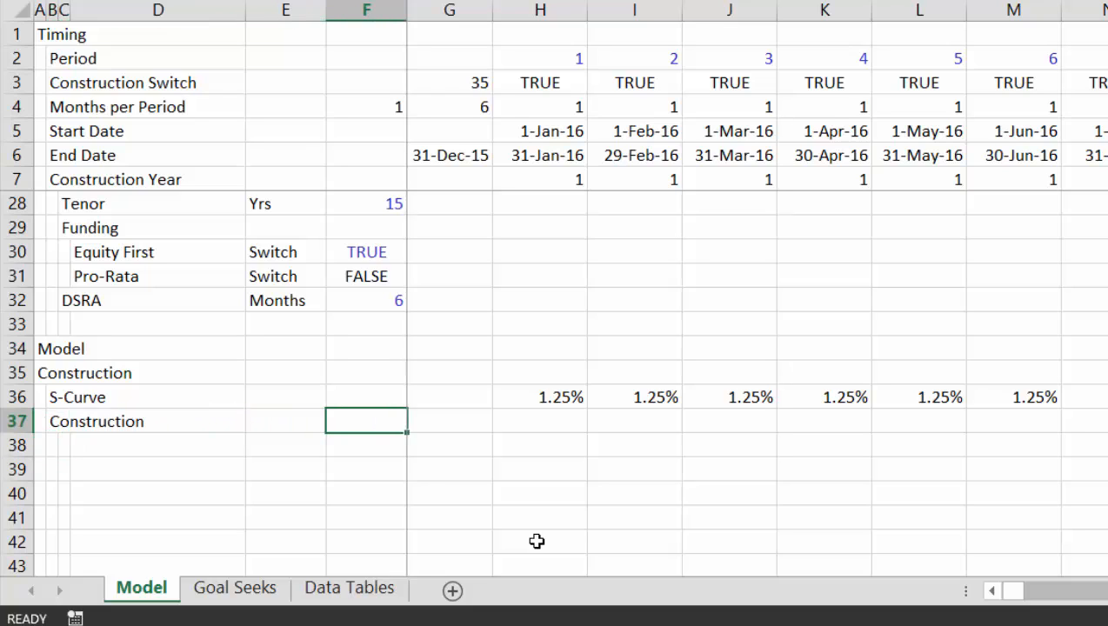
key(Right)
text(=)
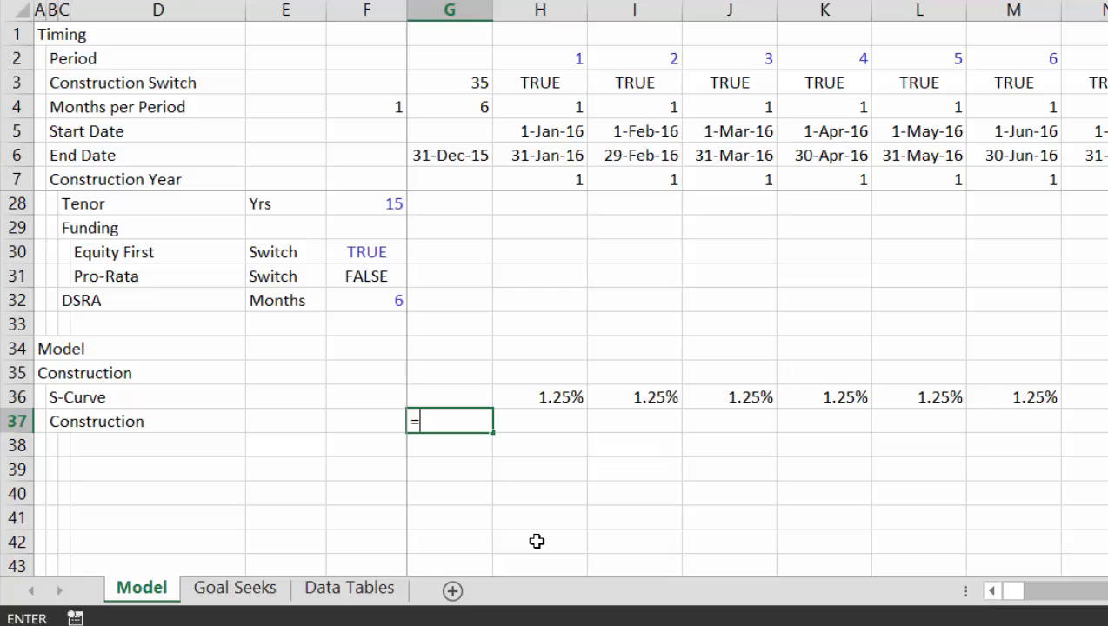
key(Up)
key(Up)
key(Up)
key(Up)
key(Up)
key(Up)
key(Up)
key(Up)
key(Up)
key(Up)
key(Up)
key(Up)
key(Up)
key(Up)
key(Up)
key(Up)
key(Up)
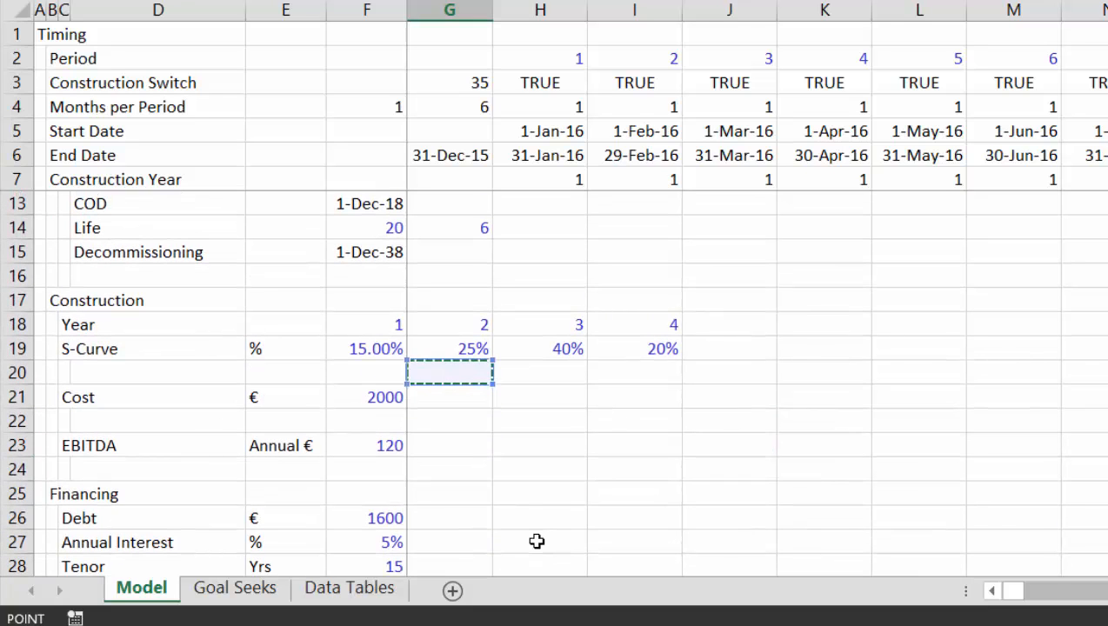
key(Left)
key(Down)
key(Return)
- Calculate the first period's construction cost in H37 as =$G$37*H36, using an absolute reference to the total cost
key(Up)
key(Right)
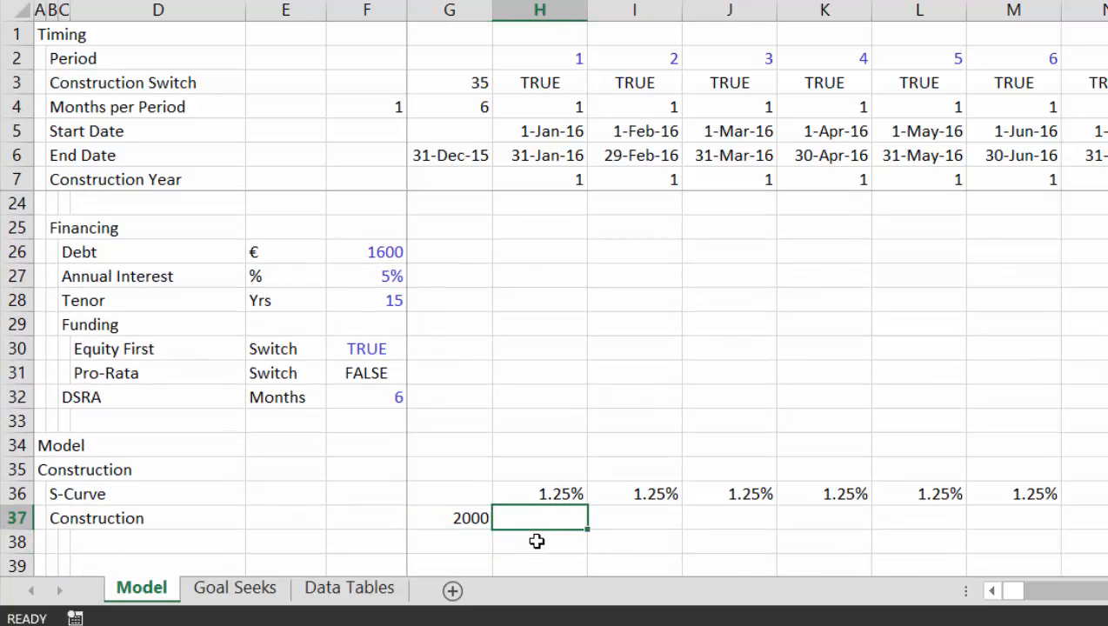
text(=)
key(Left)
key(F4)
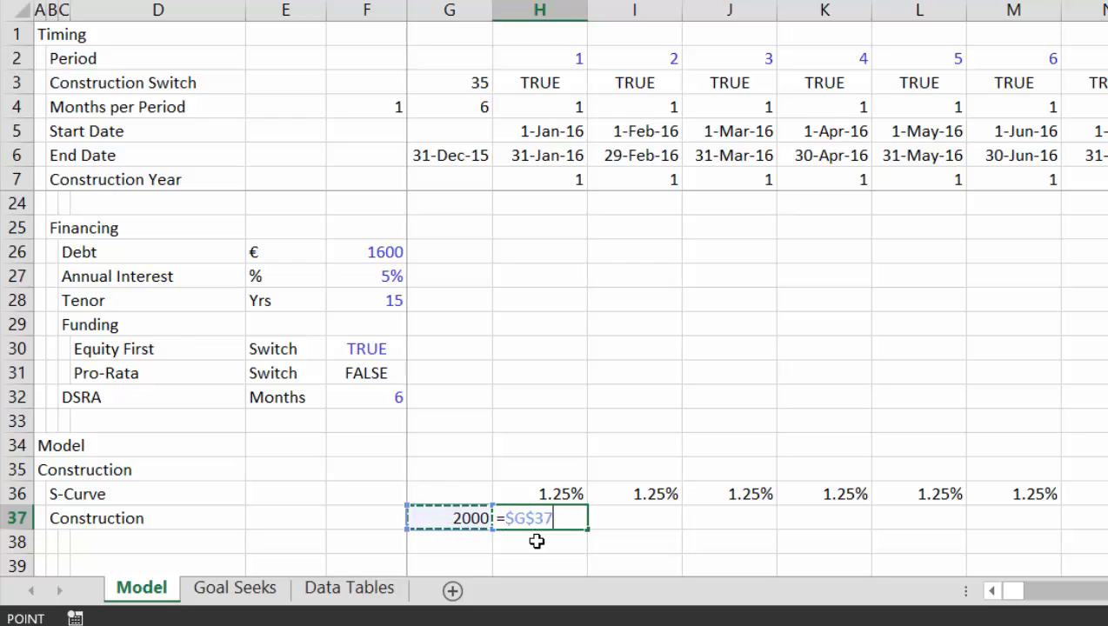
text(*)
key(Up)
key(Return)
key(Up)
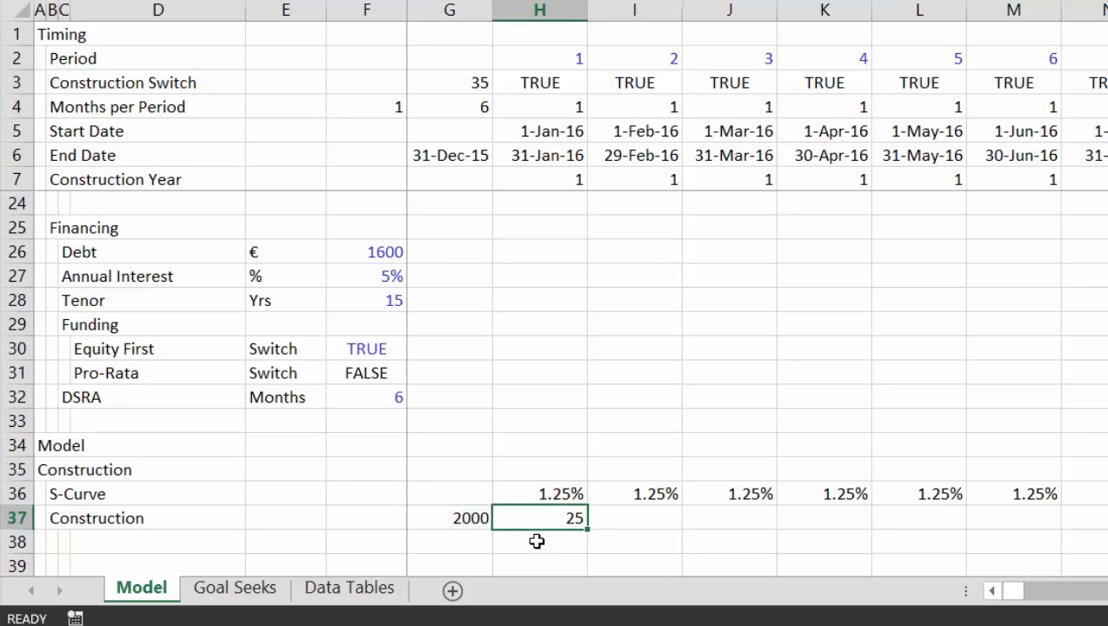
- Format H37 as a number with two decimals and fill its formula across the period columns of the Construction row
key(ctrl+shift+1)
key(ctrl+shift+Right)
key(ctrl+r)
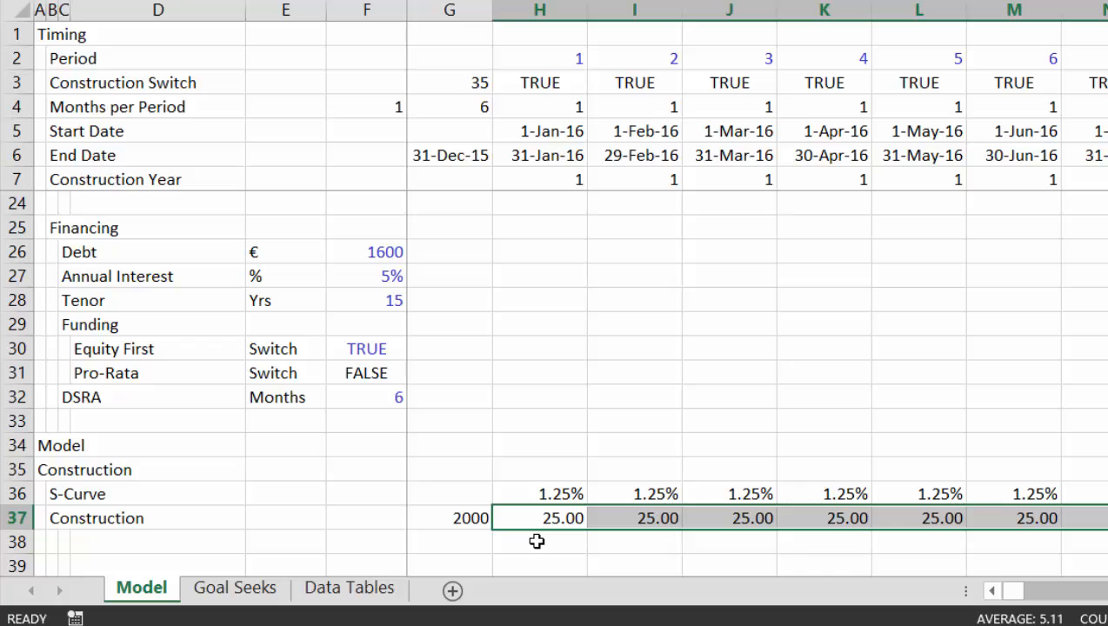
key(Left)
key(Left)
key(Left)
key(Right)
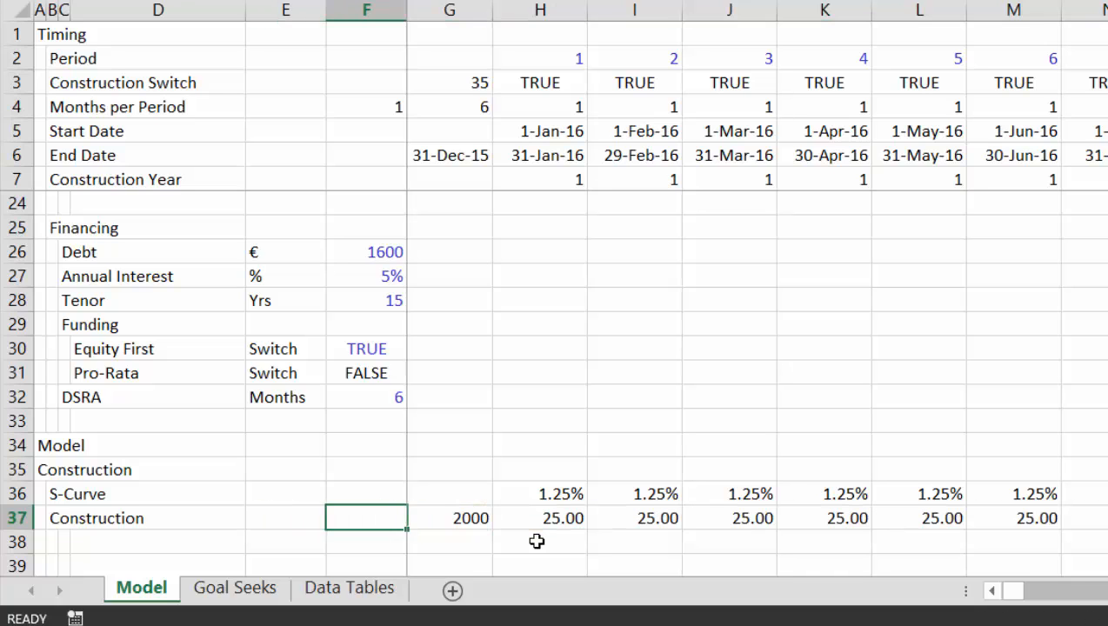
- Select the Construction row's values from H37 across all period columns to check their sum
key(Right)
key(Right)
key(ctrl+shift+Right)
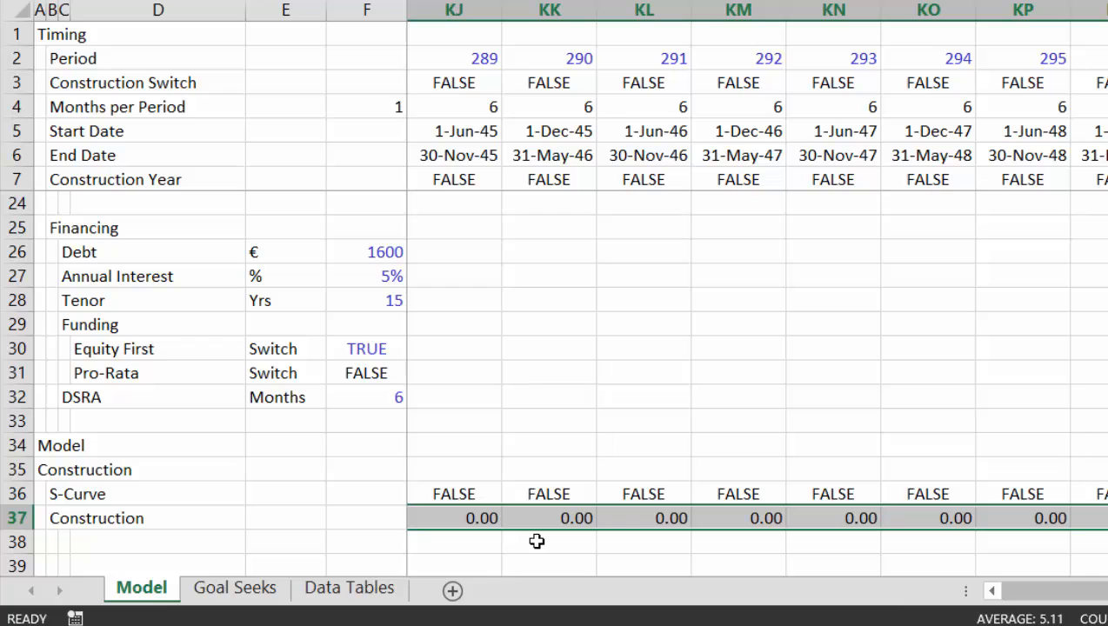
key(Home)
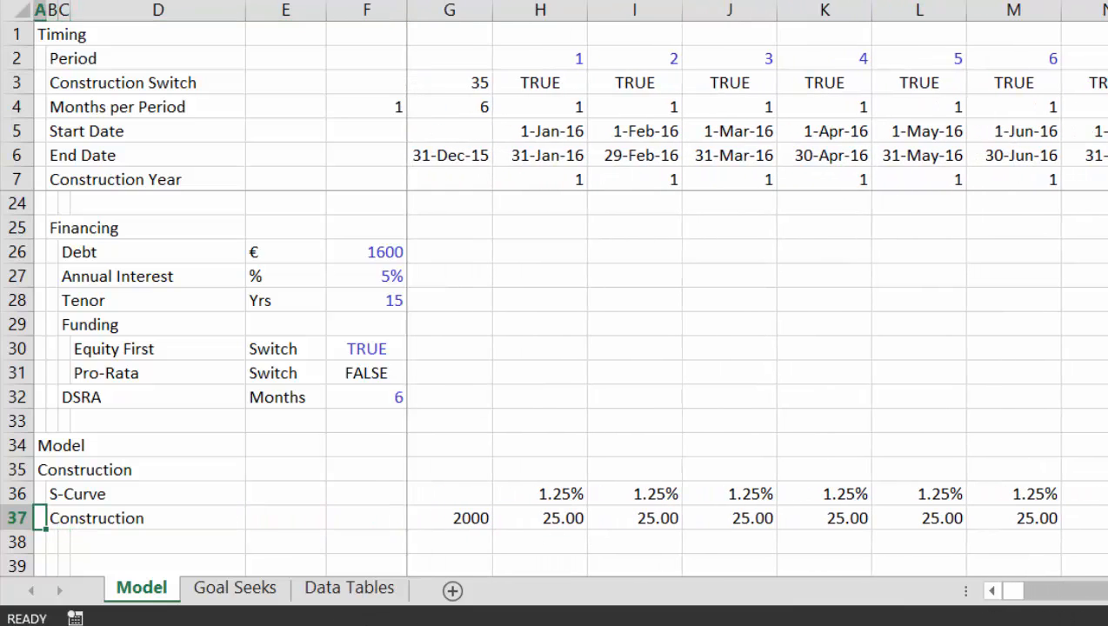
key(alt+Tab)
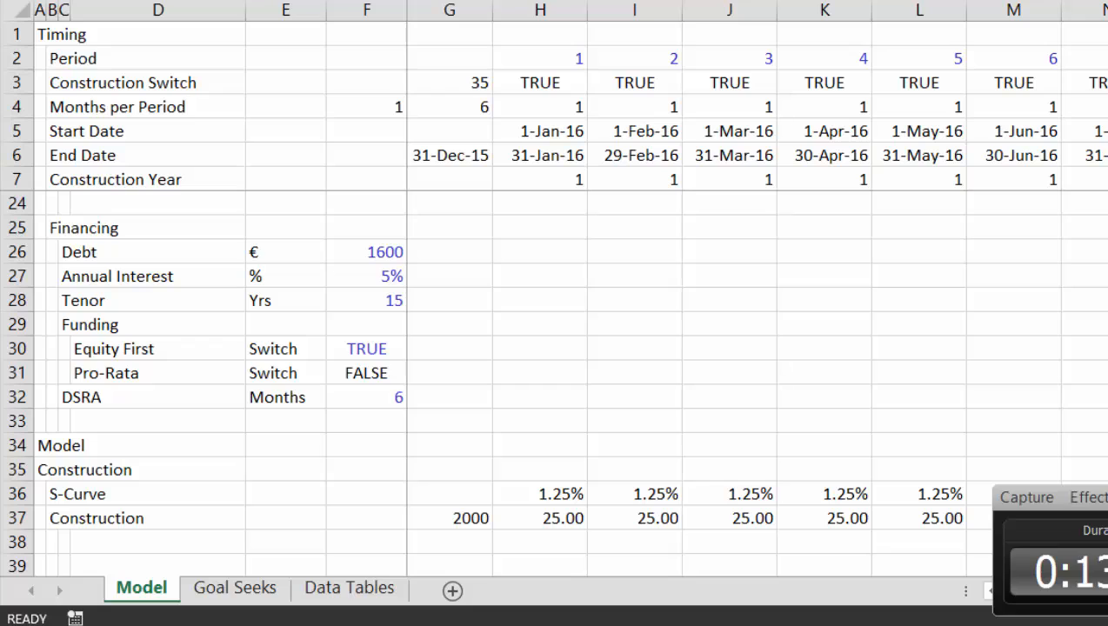
- Create a formula-based conditional formatting rule for the whole sheet with =A$5=$F$13, comparing each column's start date with the COD
click(17, 17)
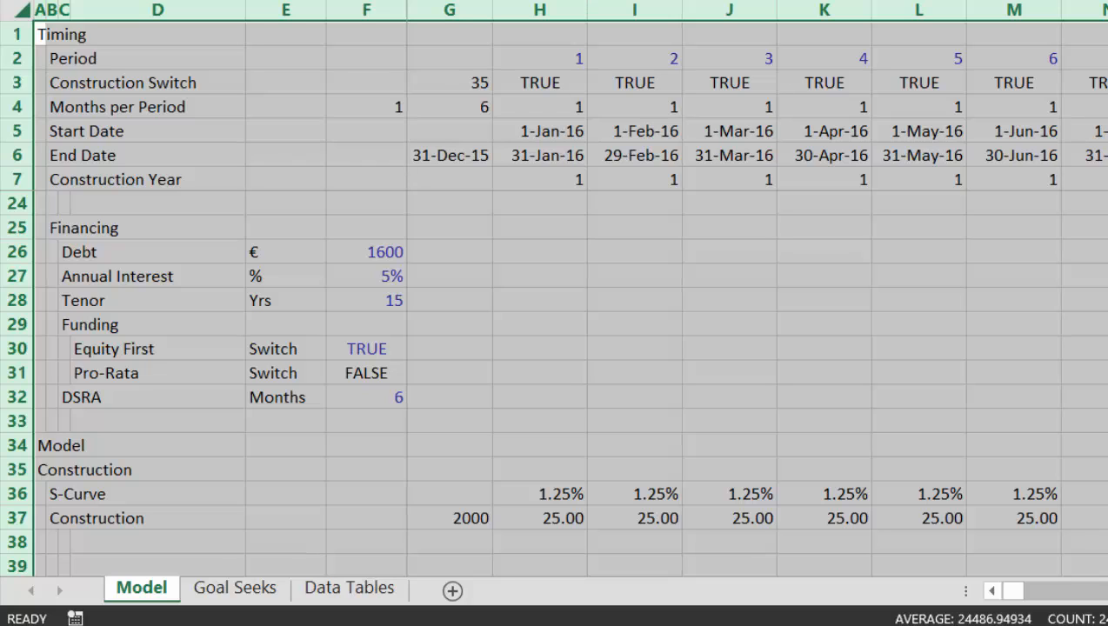
click(935, 2)
click(991, 225)
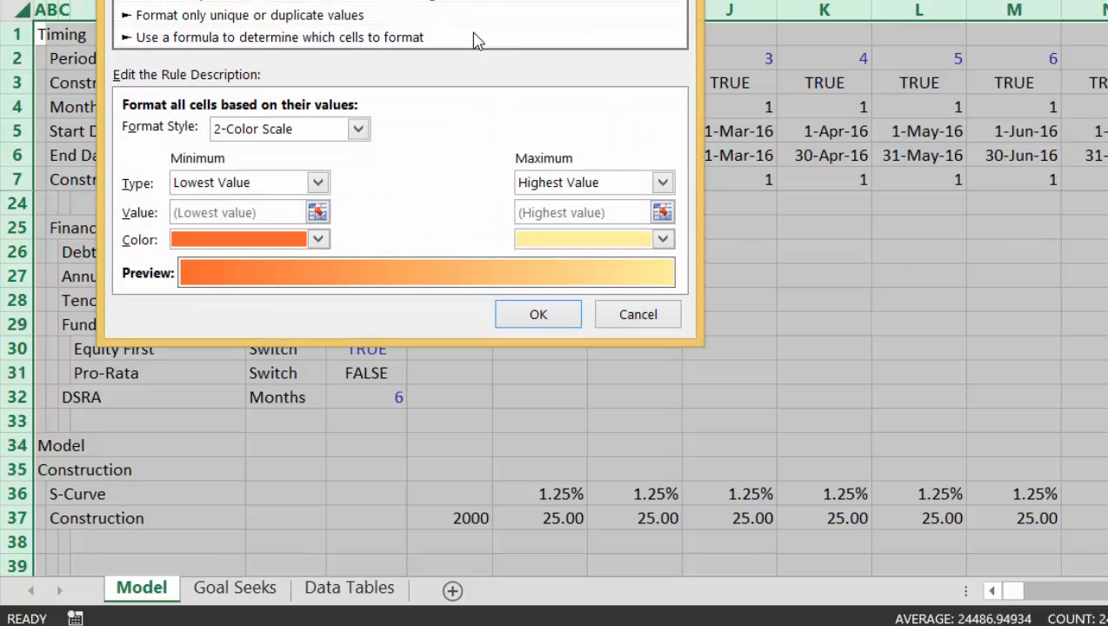
click(407, 40)
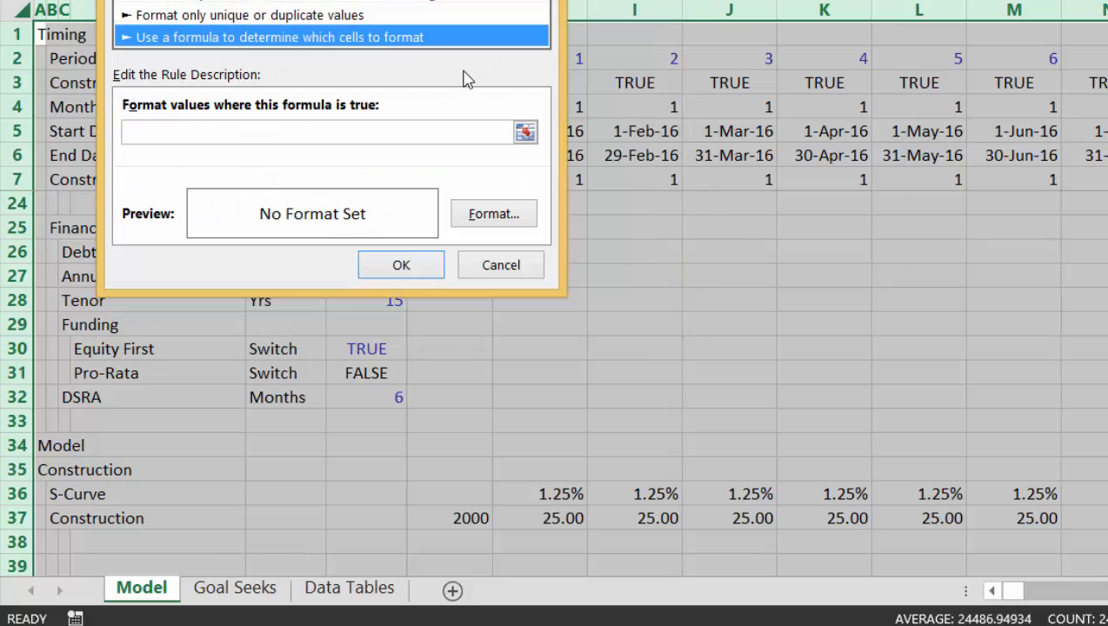
click(526, 132)
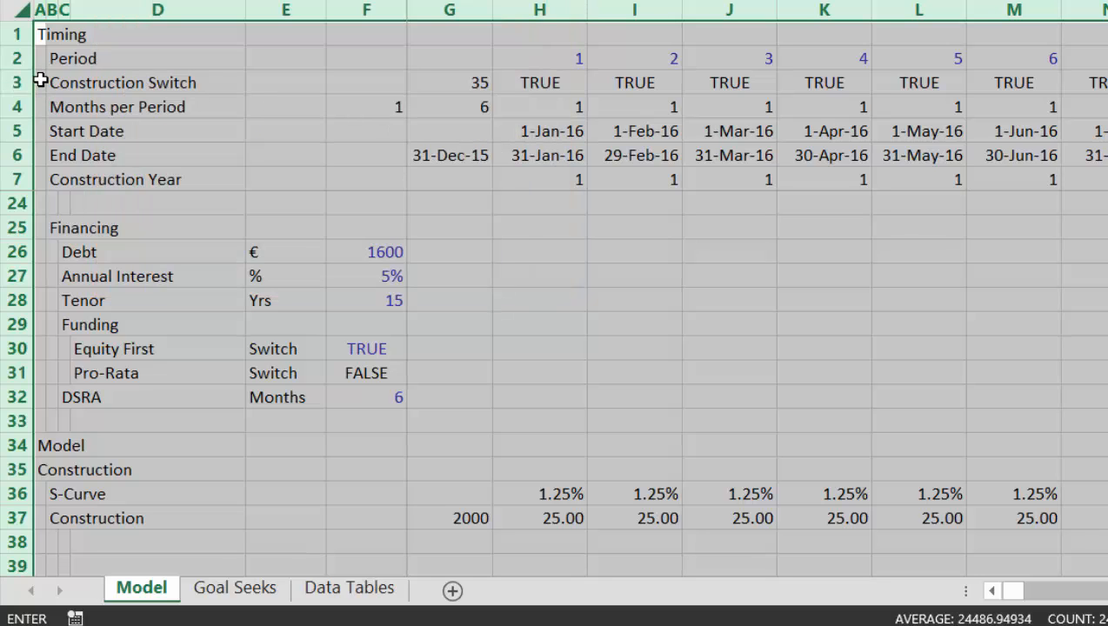
click(39, 134)
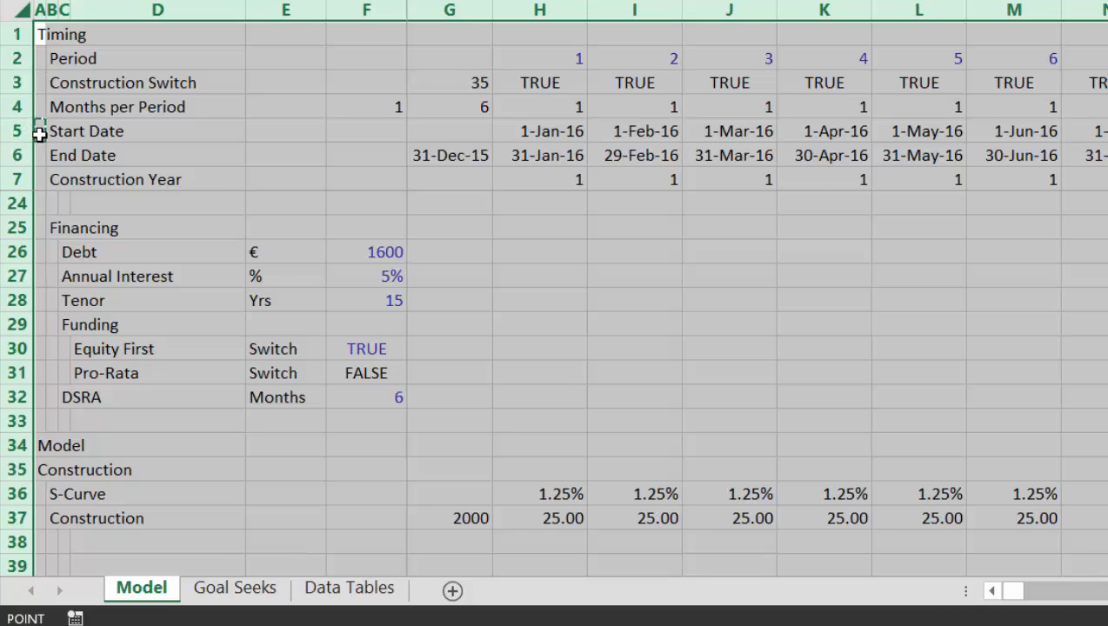
text())
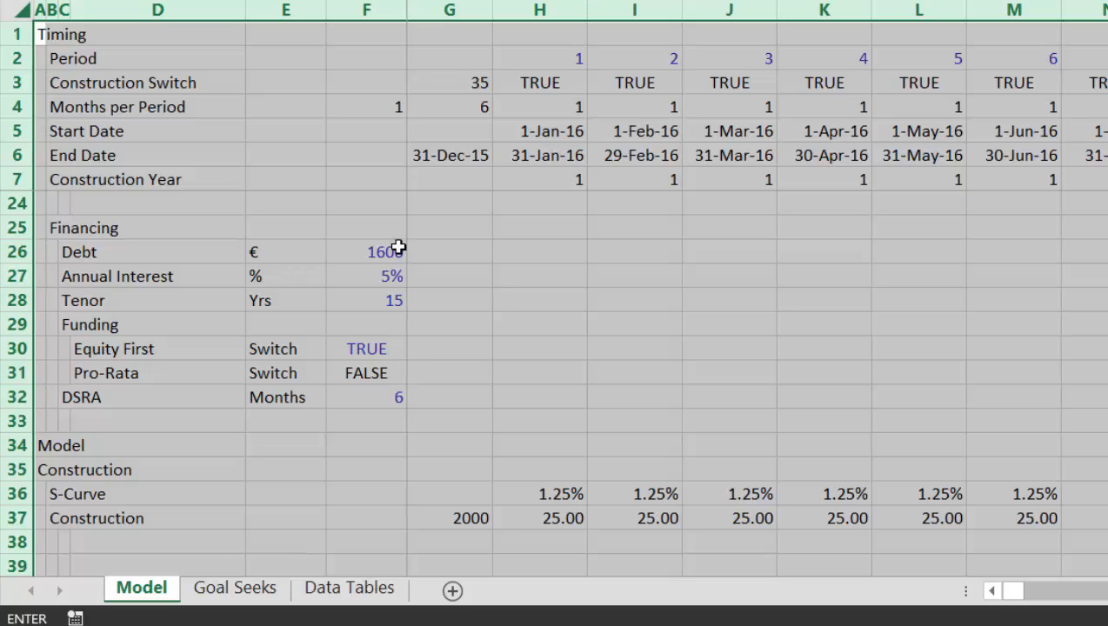
click(347, 249)
key(Up)
key(Up)
key(Up)
key(Up)
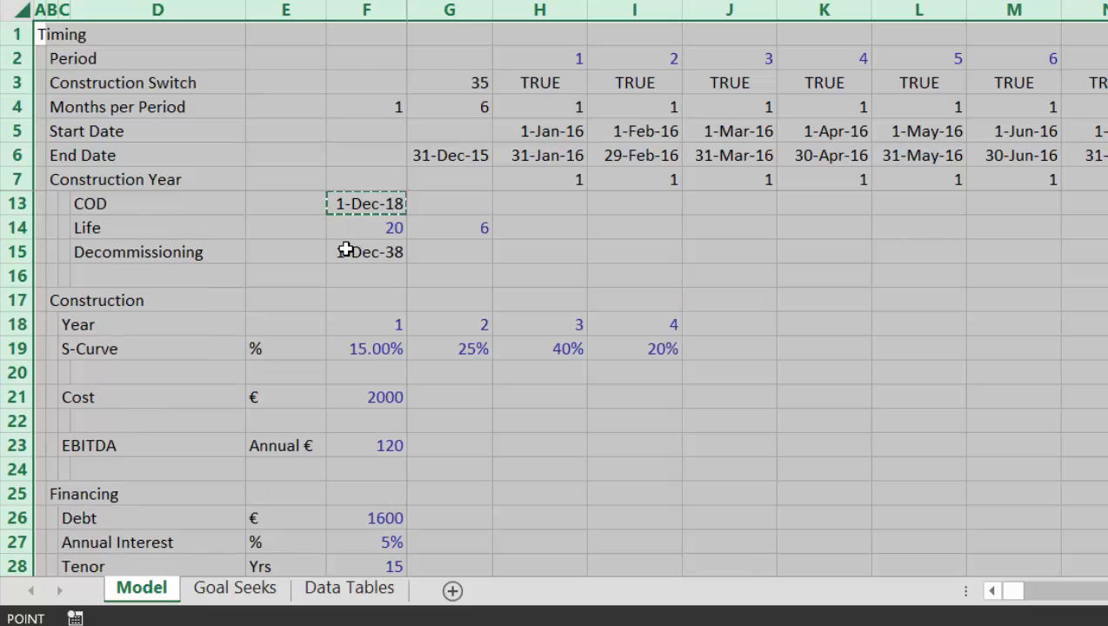
key(Return)
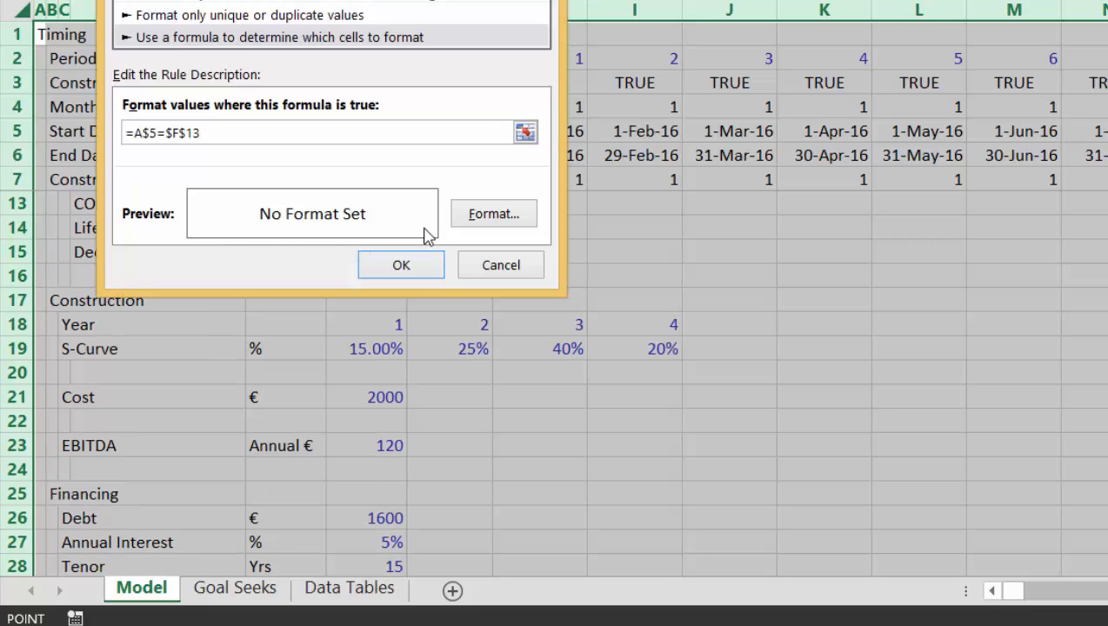
- Give the COD rule a light green fill and apply it to the sheet
click(491, 214)
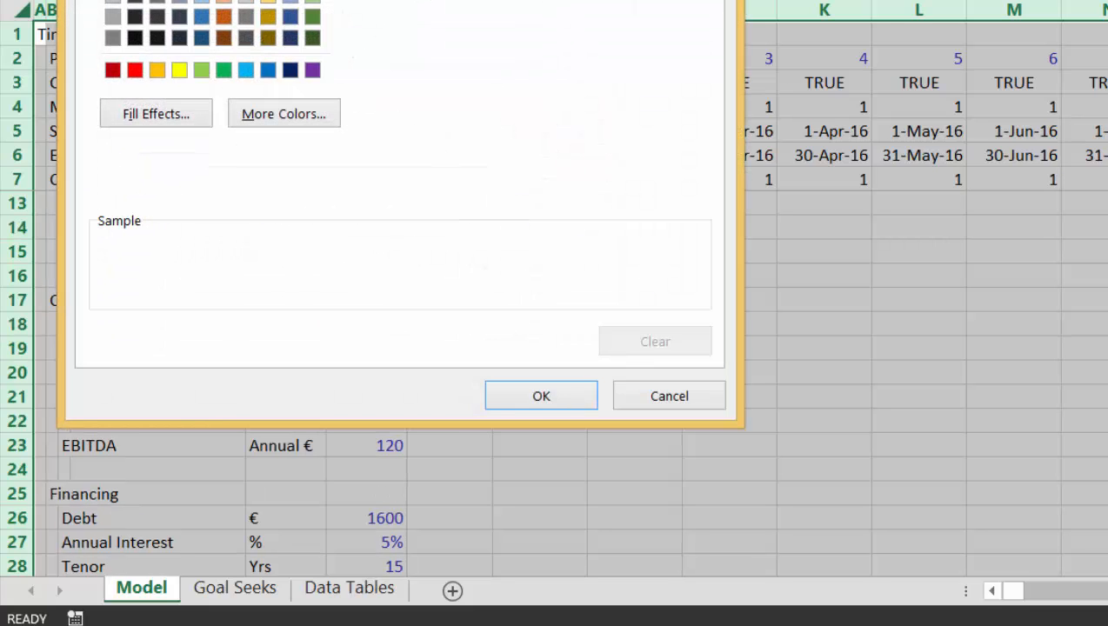
click(312, 1)
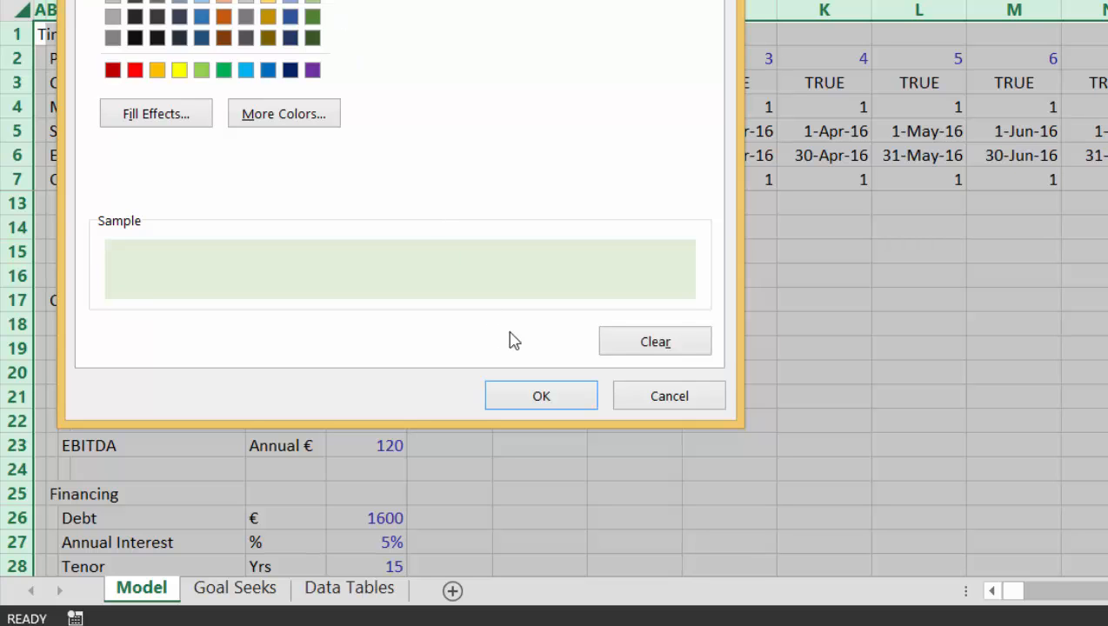
click(534, 403)
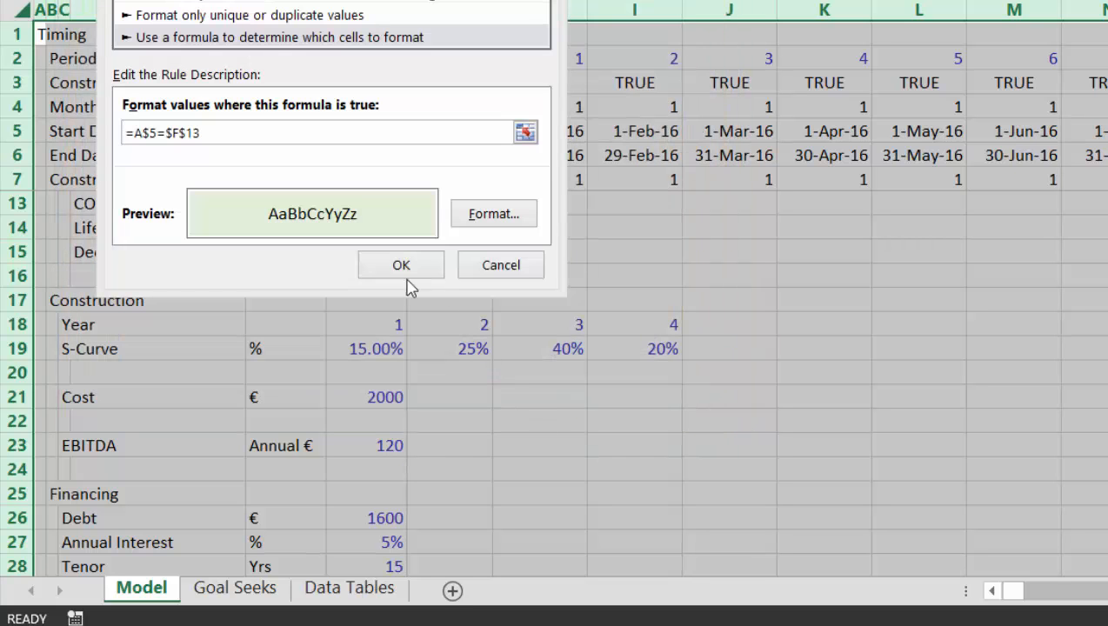
click(396, 274)
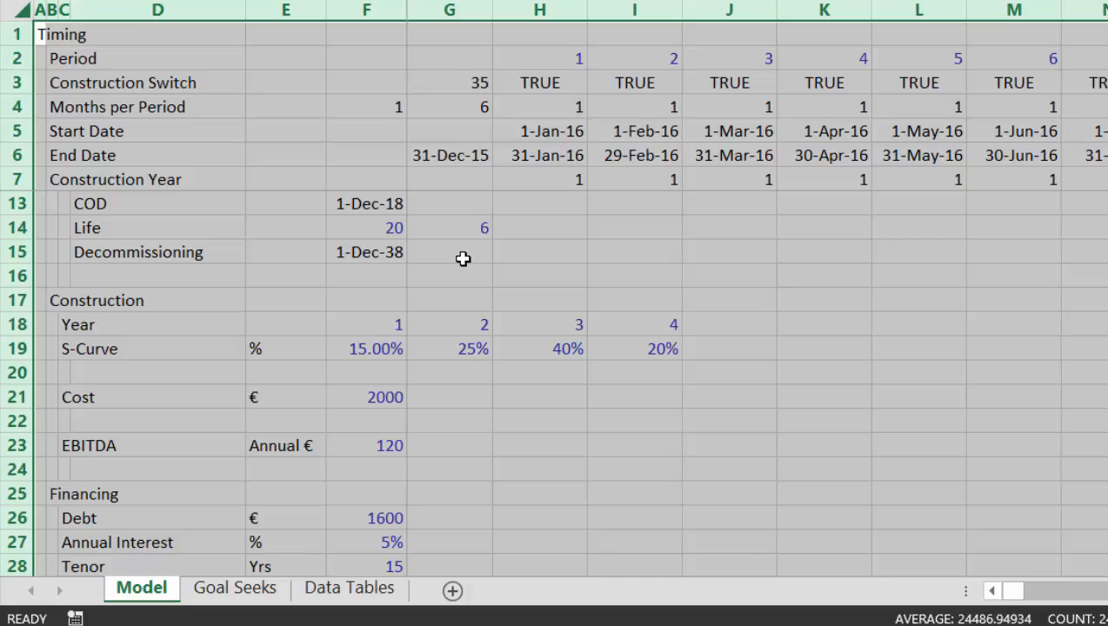
- Look along the period columns to check the highlighting of the column starting on the COD date
click(464, 258)
key(Right)
key(Right)
key(Right)
key(Right)
key(Right)
key(Right)
key(Right)
key(Right)
key(Right)
key(Right)
key(Right)
key(Right)
key(Right)
key(Right)
key(Right)
key(Right)
key(Right)
key(Right)
key(Right)
key(Right)
key(Right)
key(Right)
key(Right)
key(Right)
key(Right)
key(Right)
key(Right)
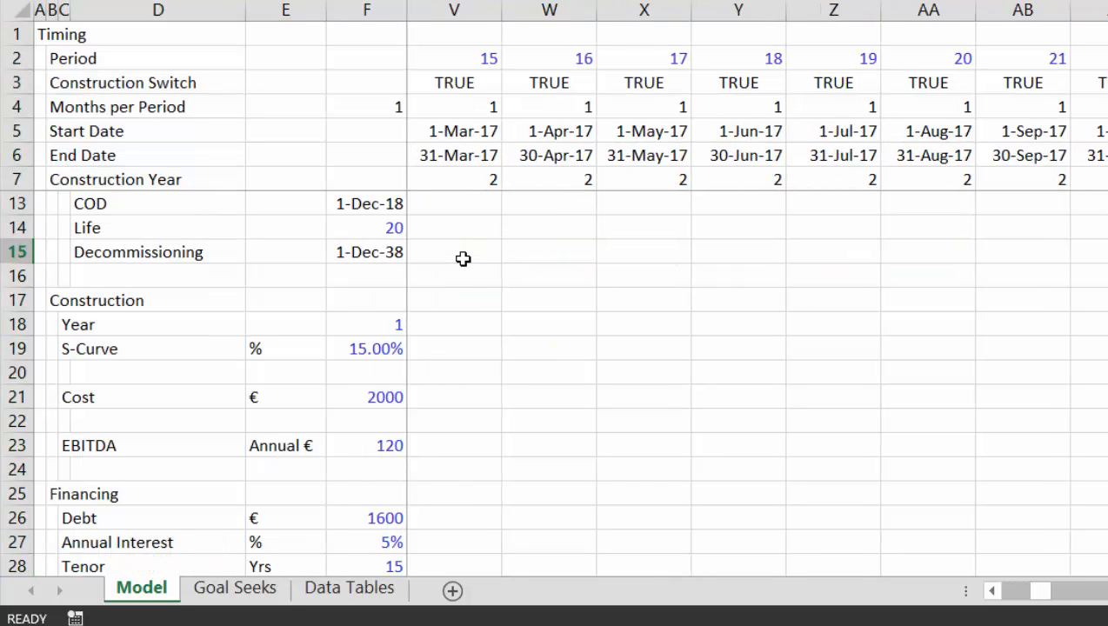
key(ctrl+Left)
key(ctrl+Left)
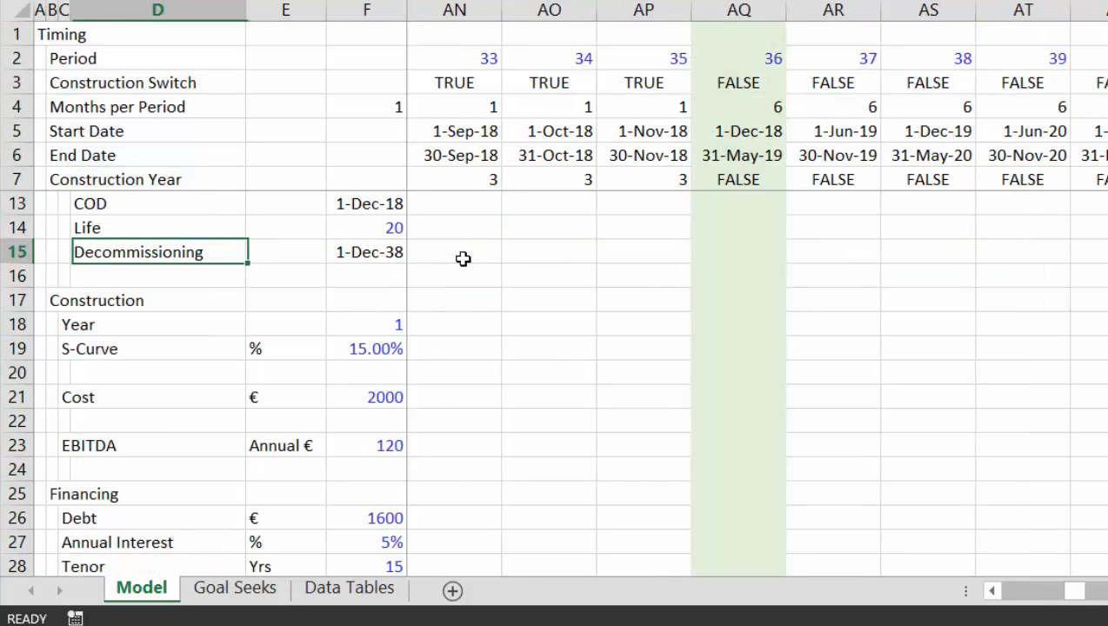
- Create a second formula-based conditional formatting rule for the whole sheet with =A$3, testing the Construction Switch row
click(21, 10)
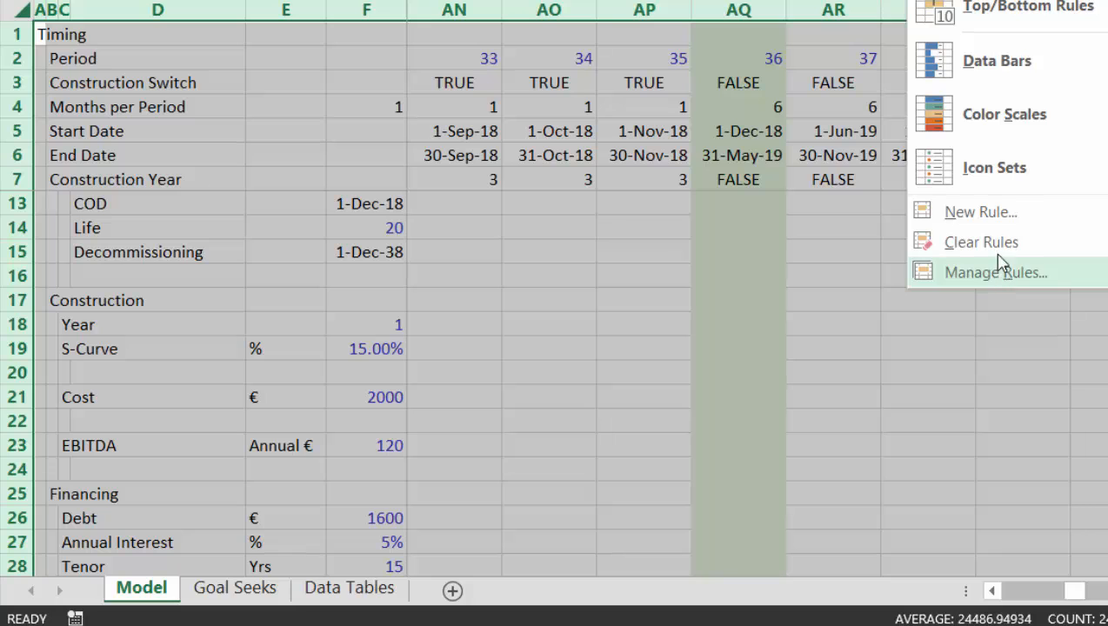
click(983, 215)
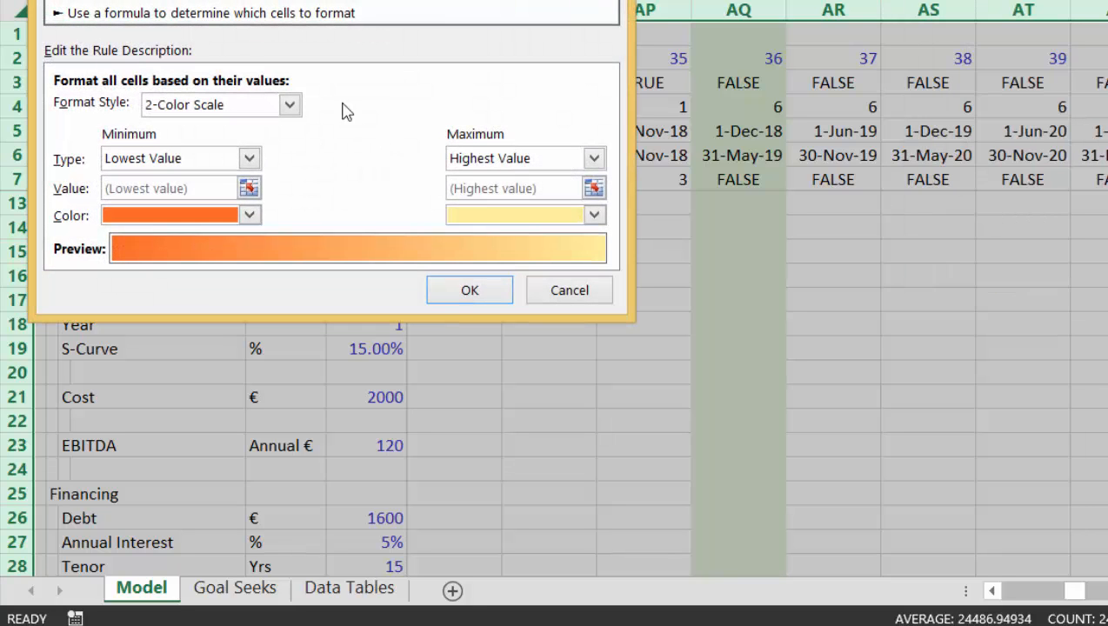
click(304, 13)
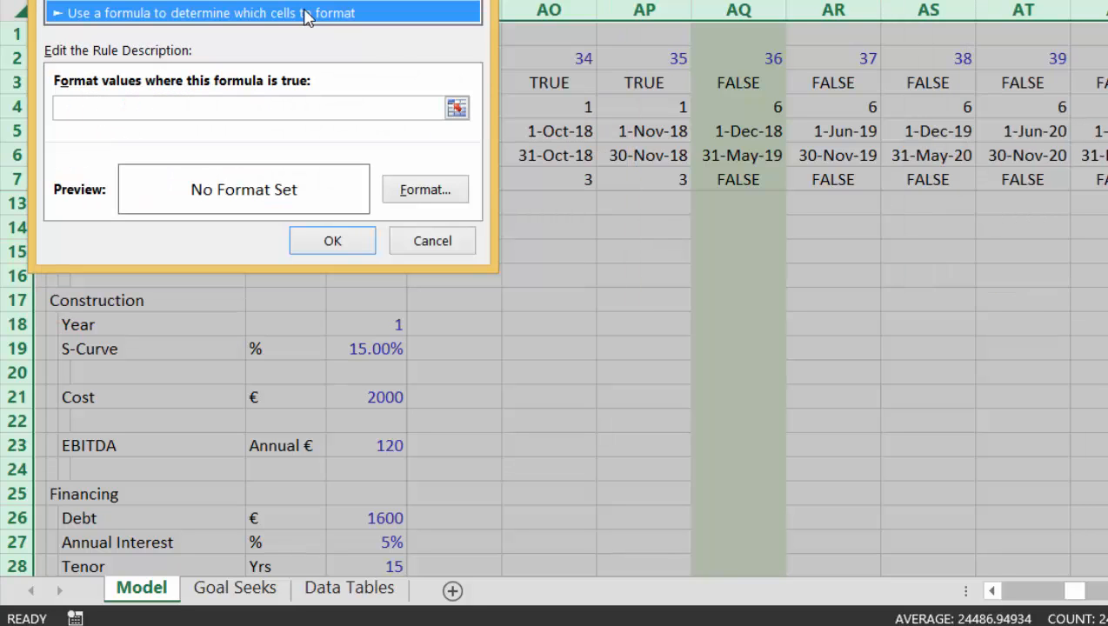
click(457, 108)
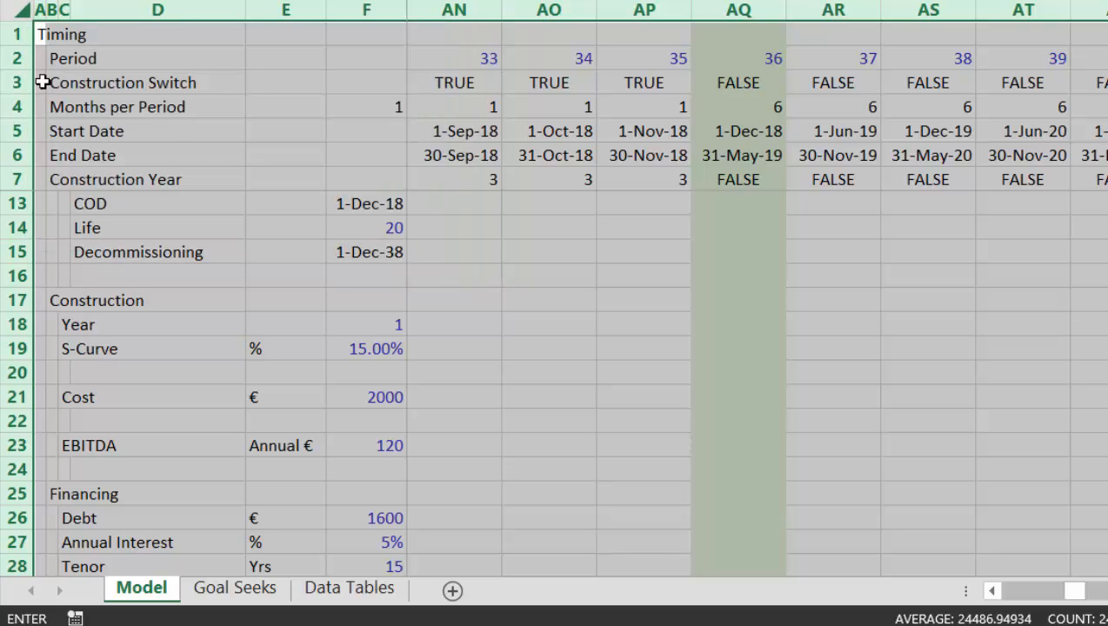
click(42, 82)
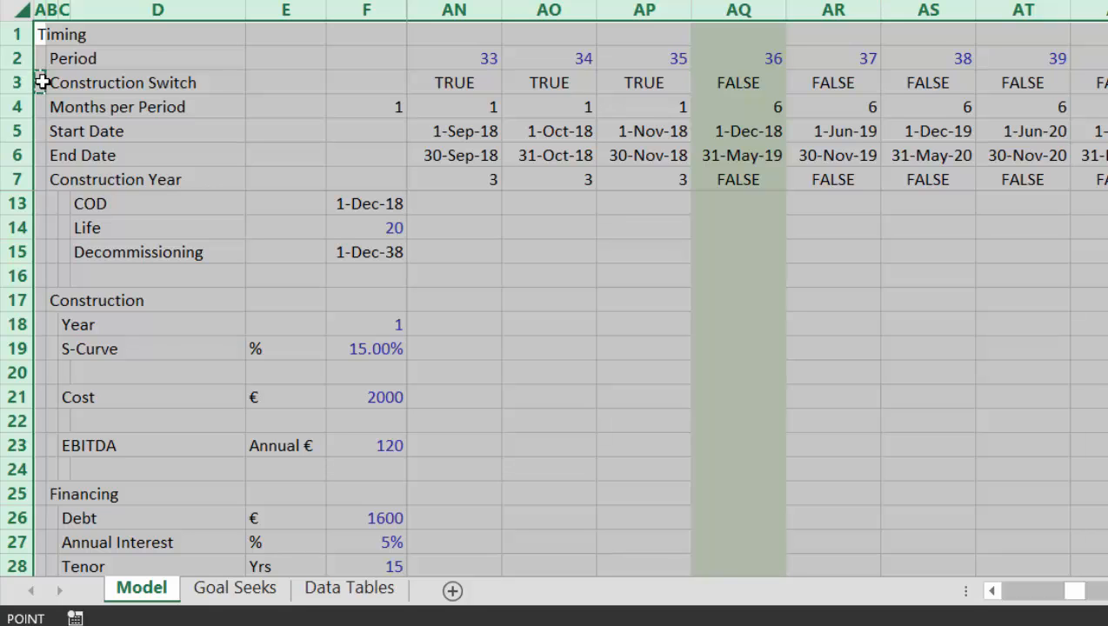
key(Return)
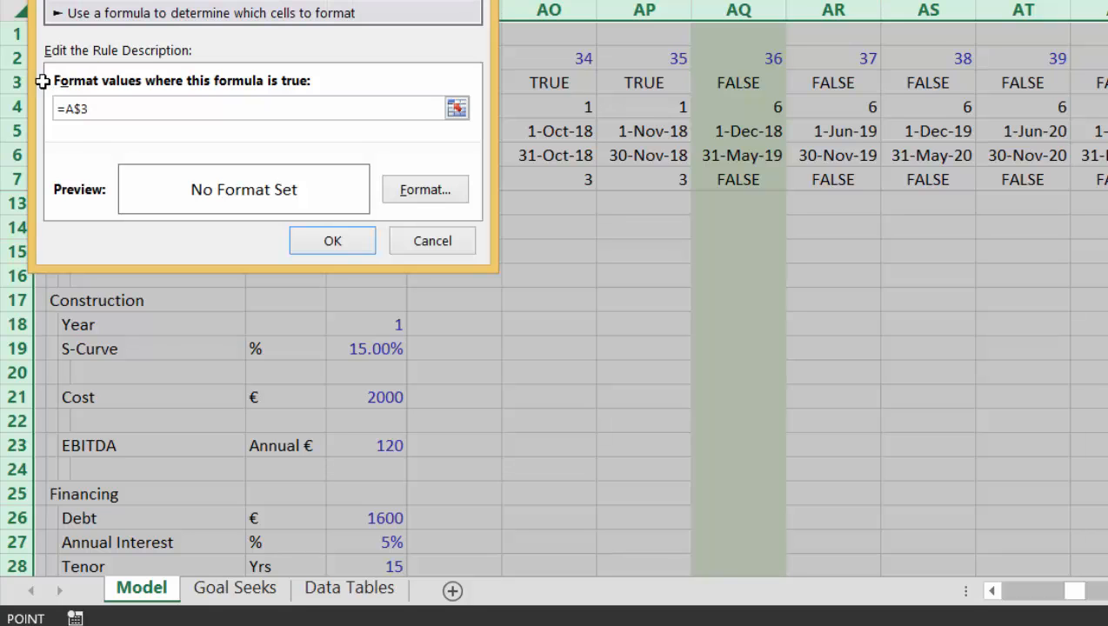
- Give the Construction Switch rule a light yellow fill and apply it to the sheet
click(428, 191)
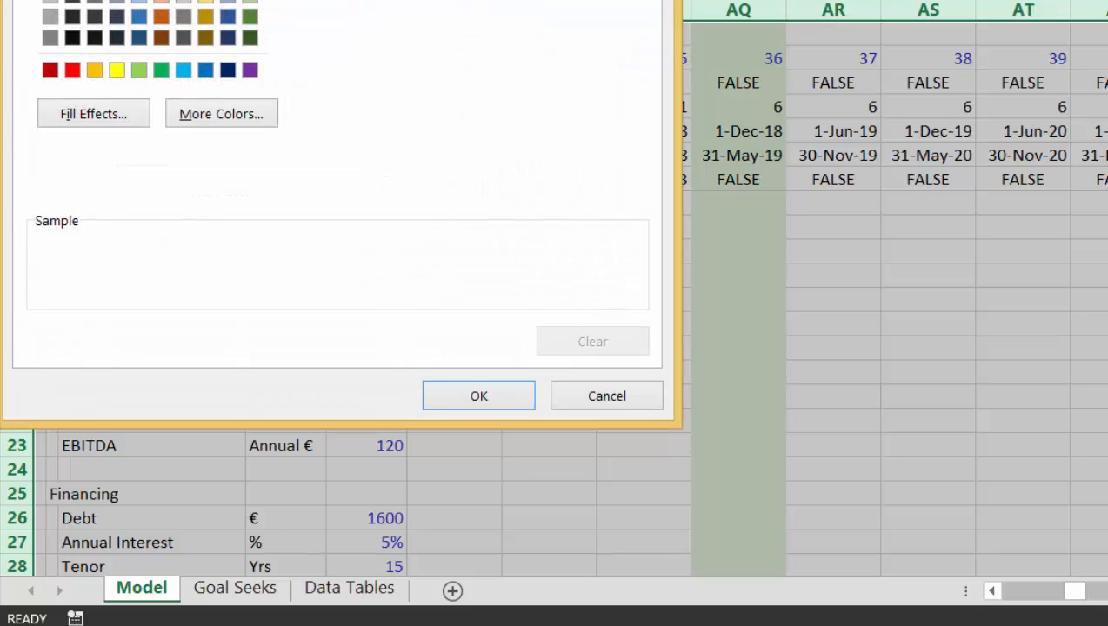
click(205, 2)
click(461, 400)
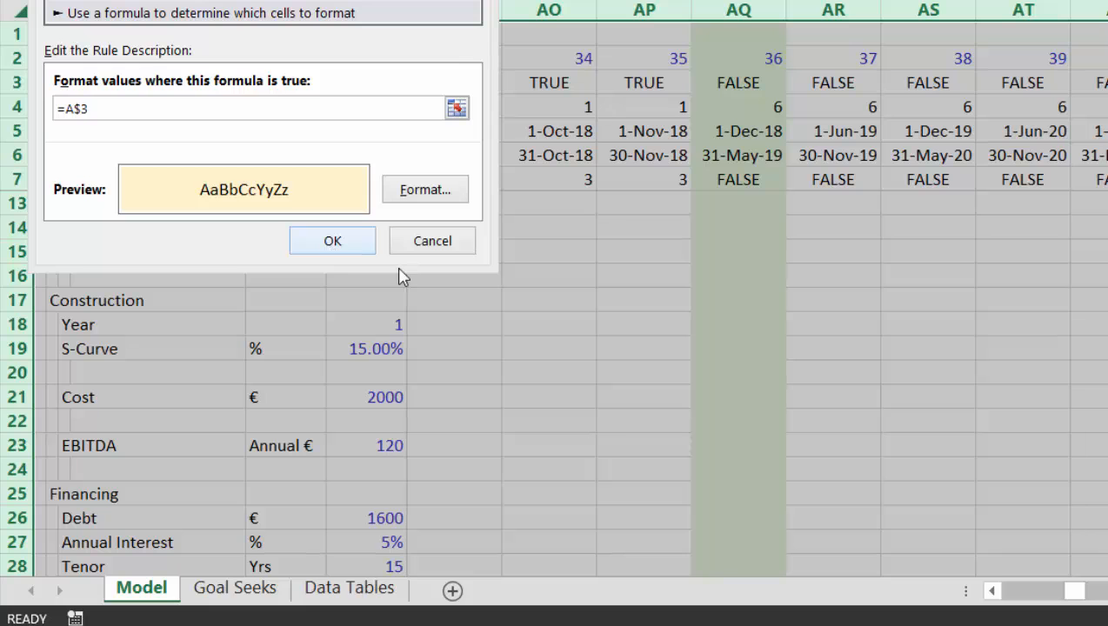
click(342, 242)
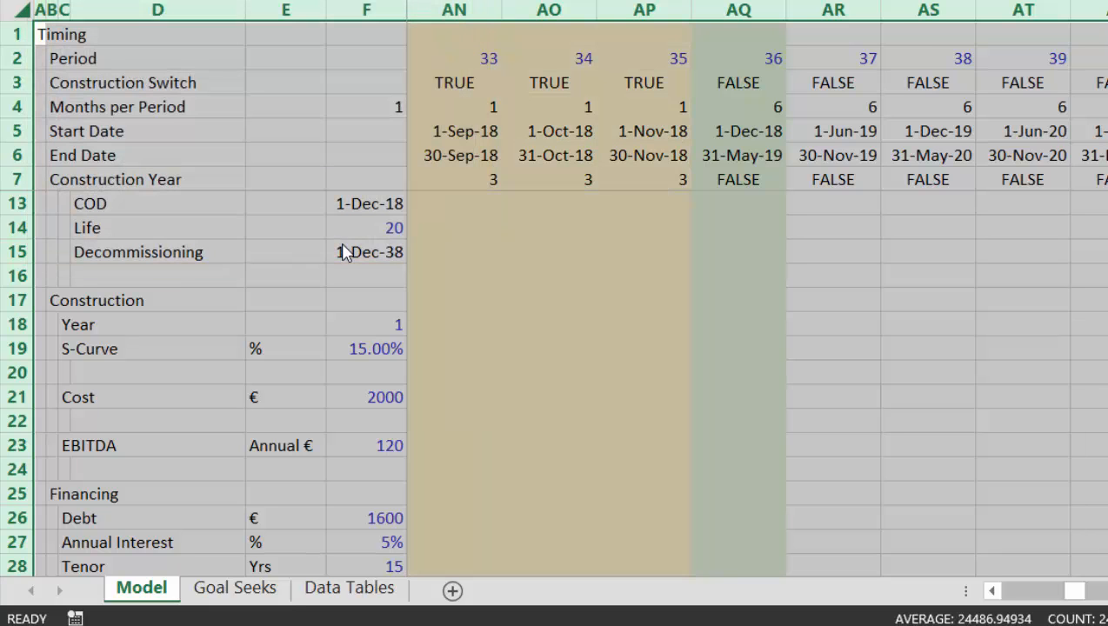
- Look along the period columns to check the shading of the construction periods up to the COD column
key(Right)
key(Left)
key(Right)
key(Right)
key(Right)
key(Right)
key(Right)
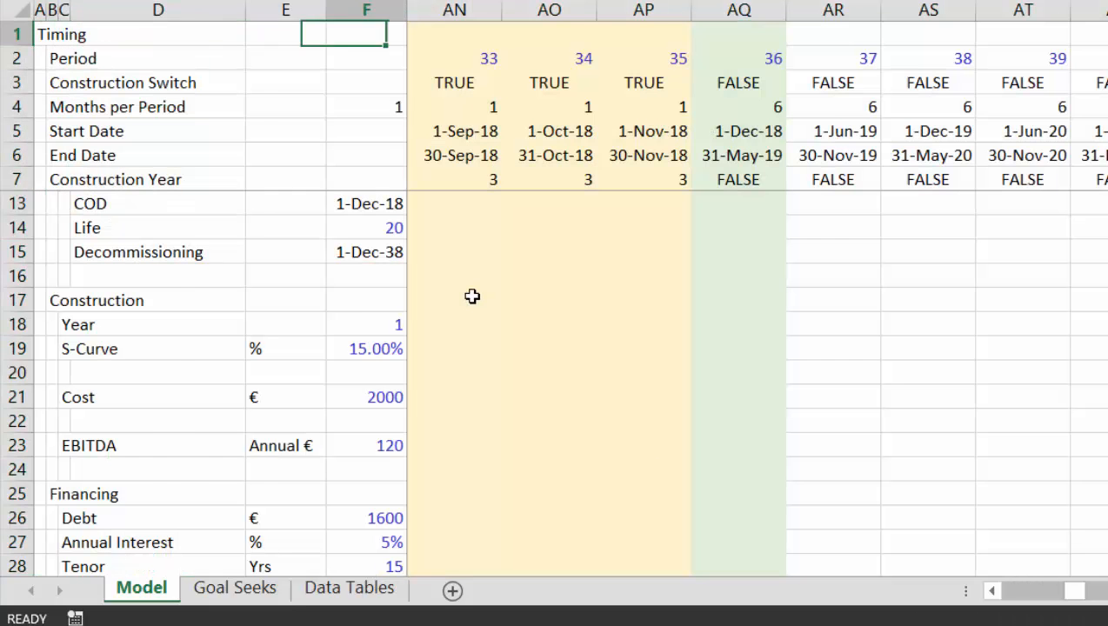
key(ctrl+Home)
scroll(472, 297, right, 15)
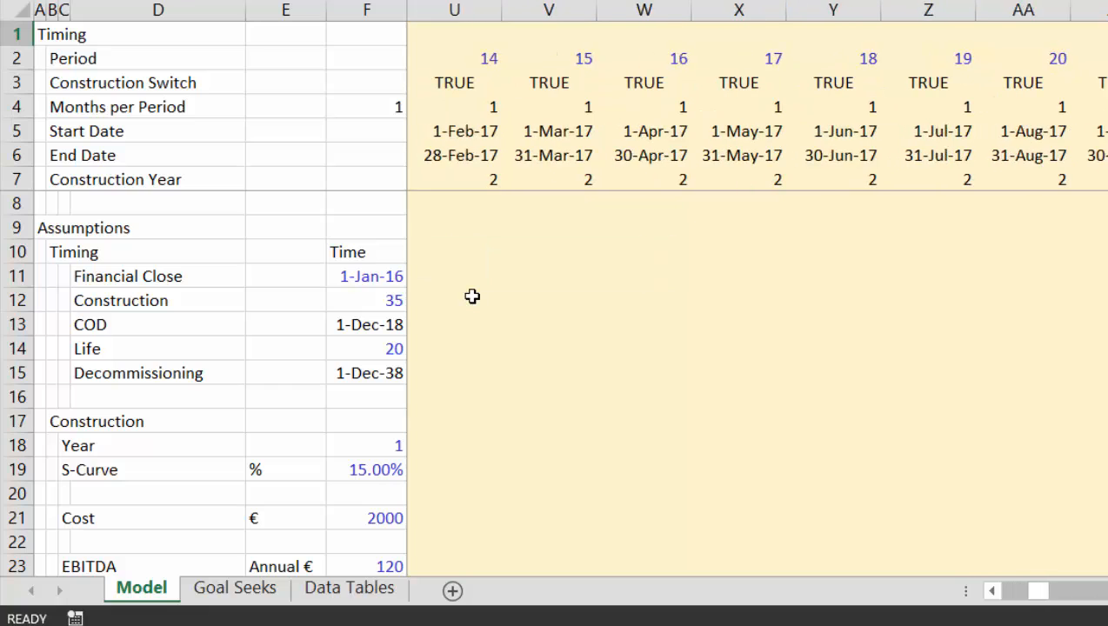
key(Right)
key(ctrl+Left)
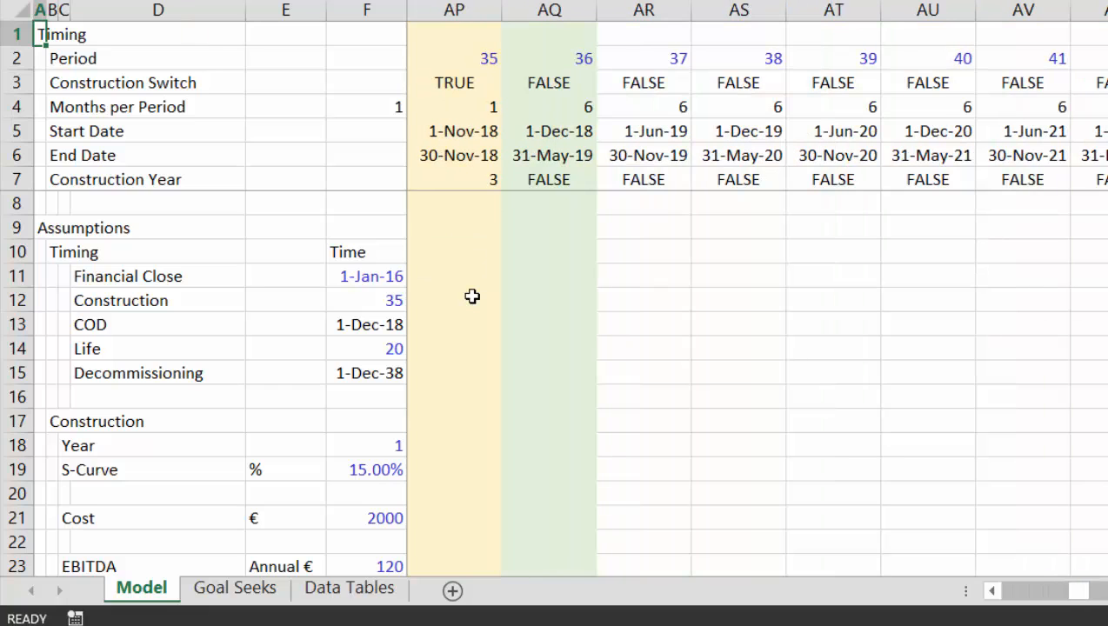
- Add the label "Operation" in B39, two rows below the Construction row of the Model section
key(Down)
key(Down)
key(Down)
key(Down)
key(Down)
key(Down)
key(Down)
key(Down)
key(Down)
key(Down)
key(Down)
key(Down)
key(Down)
key(Down)
key(Down)
key(Down)
key(Down)
key(Down)
key(Down)
key(Down)
key(Down)
key(Down)
key(Down)
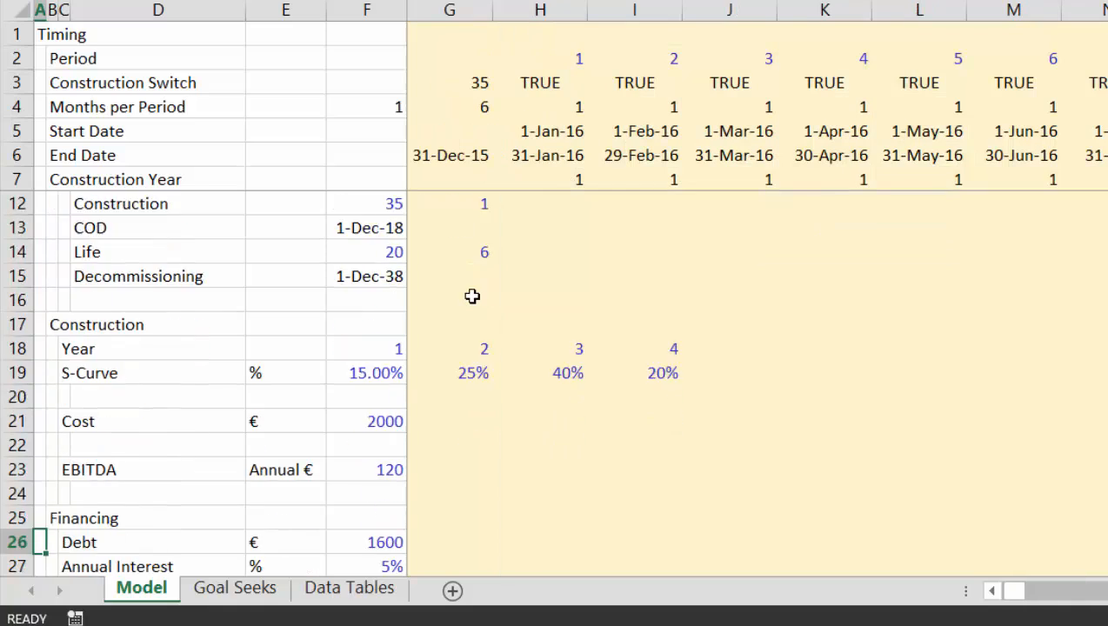
key(Down)
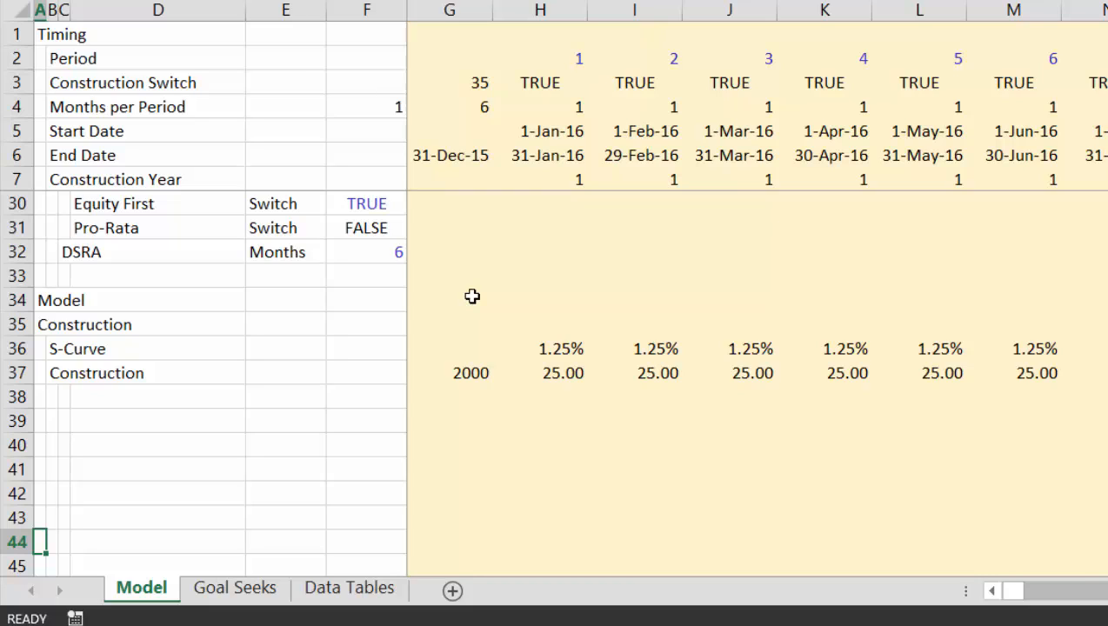
key(Up)
key(Up)
key(Up)
key(Up)
key(Up)
key(Up)
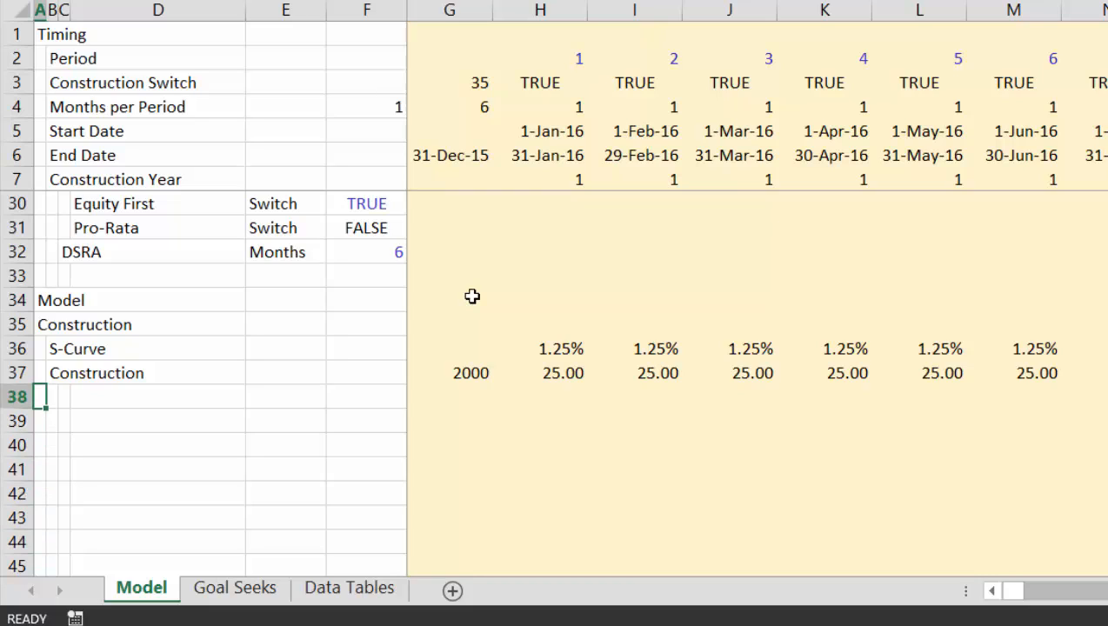
key(Down)
key(Right)
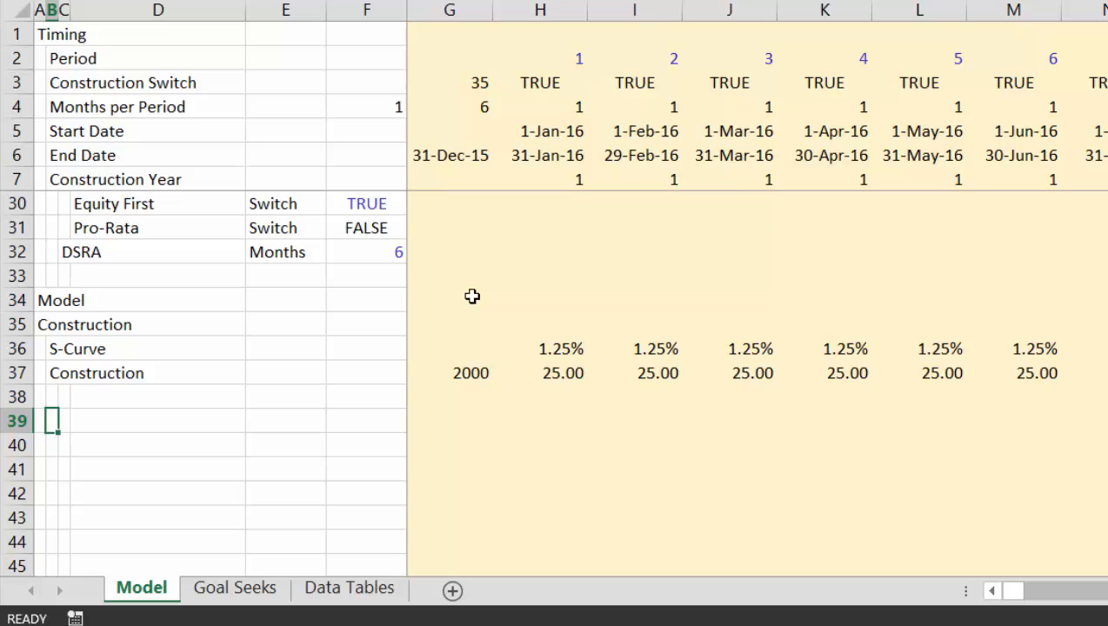
text(Operation)
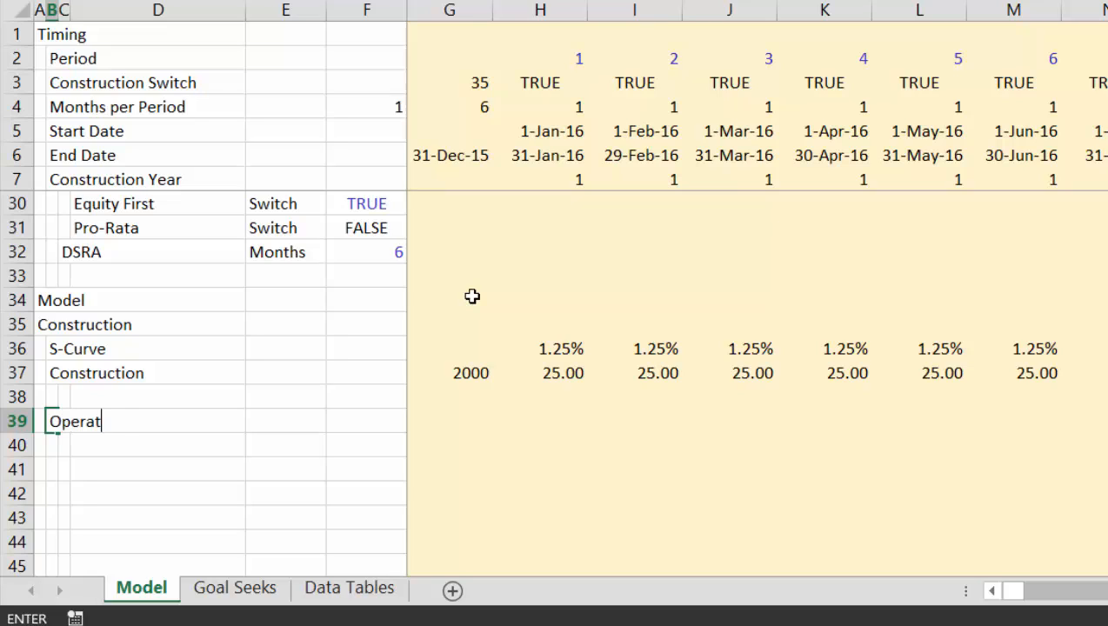
key(Return)
key(Up)
key(Right)
key(Right)
key(Right)
key(Right)
key(Right)
key(Right)
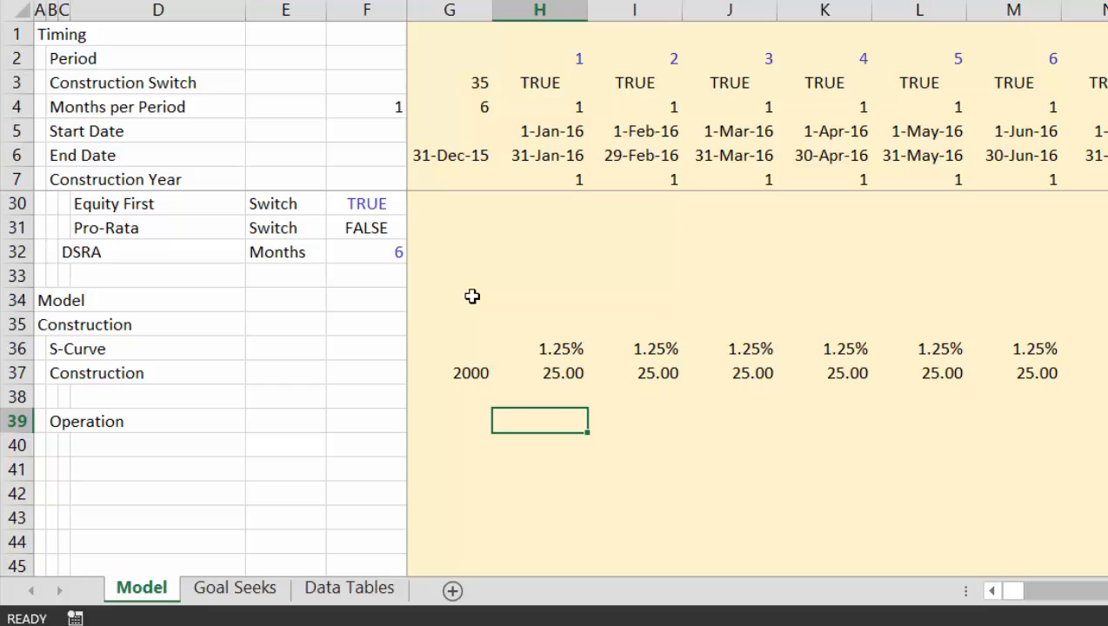
text(=if(no)
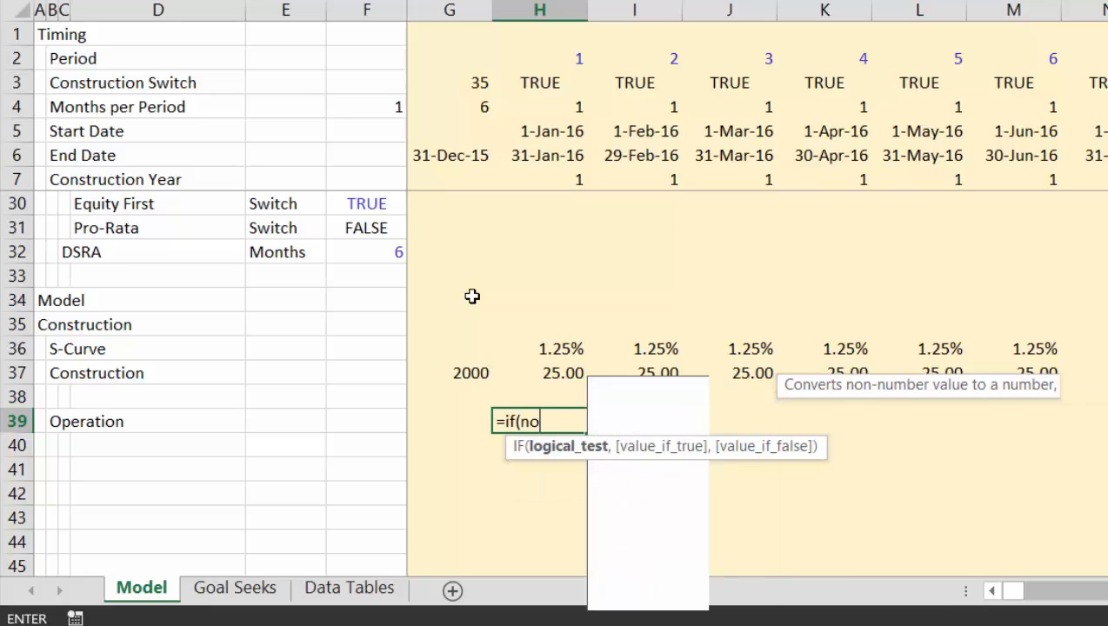
key(Escape)
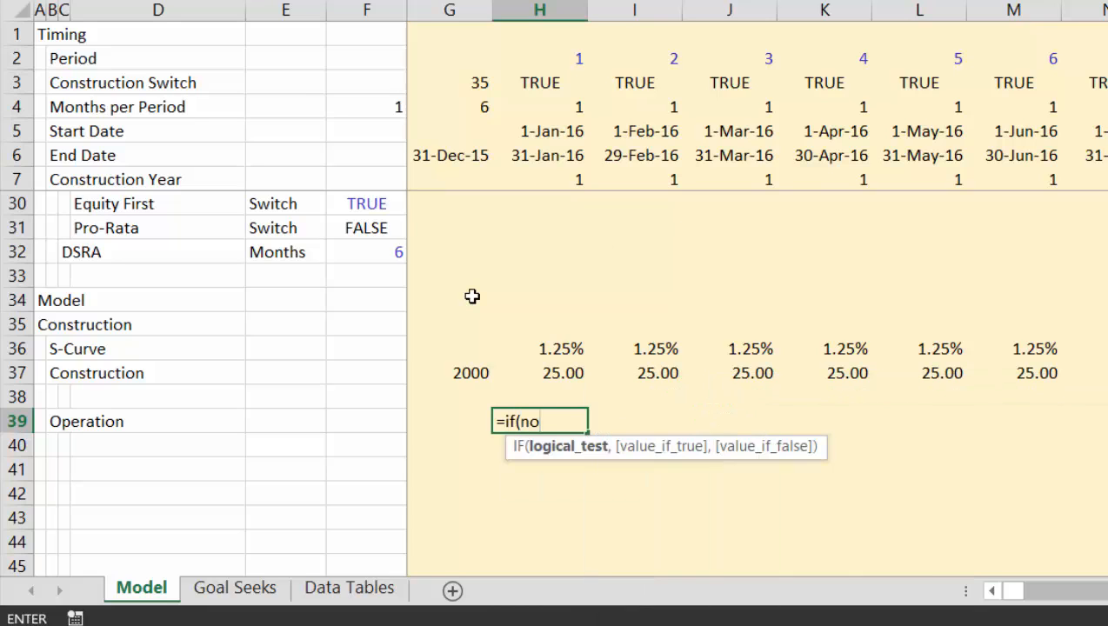
key(Escape)
text(=)
key(Escape)
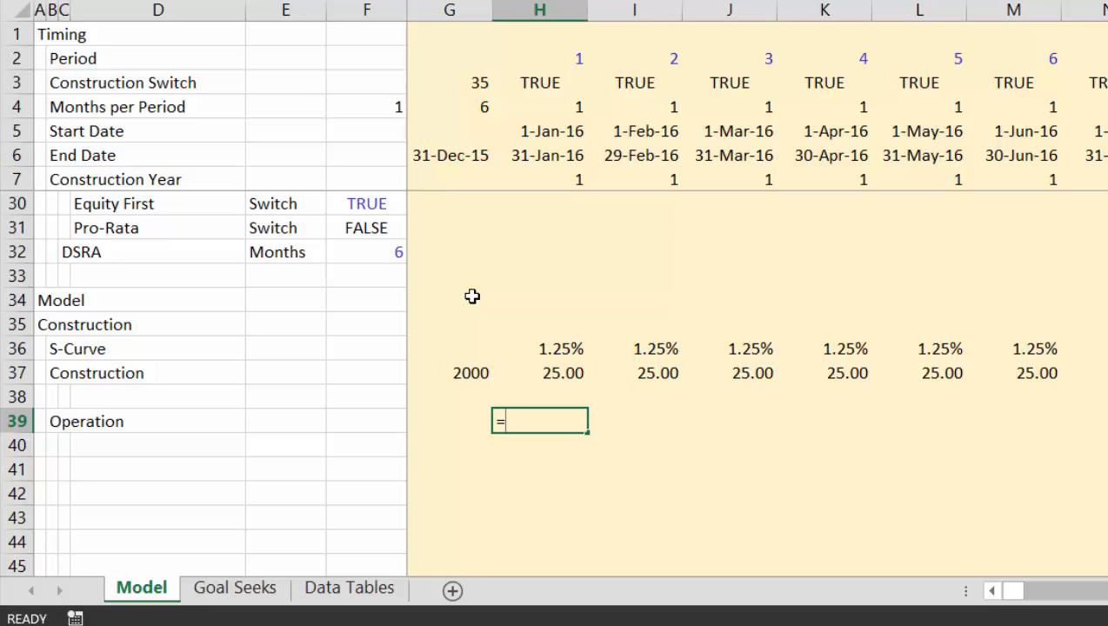
- Link G39 in the Operation row to the annual EBITDA assumption in F23
key(Left)
text(=)
key(Page_Up)
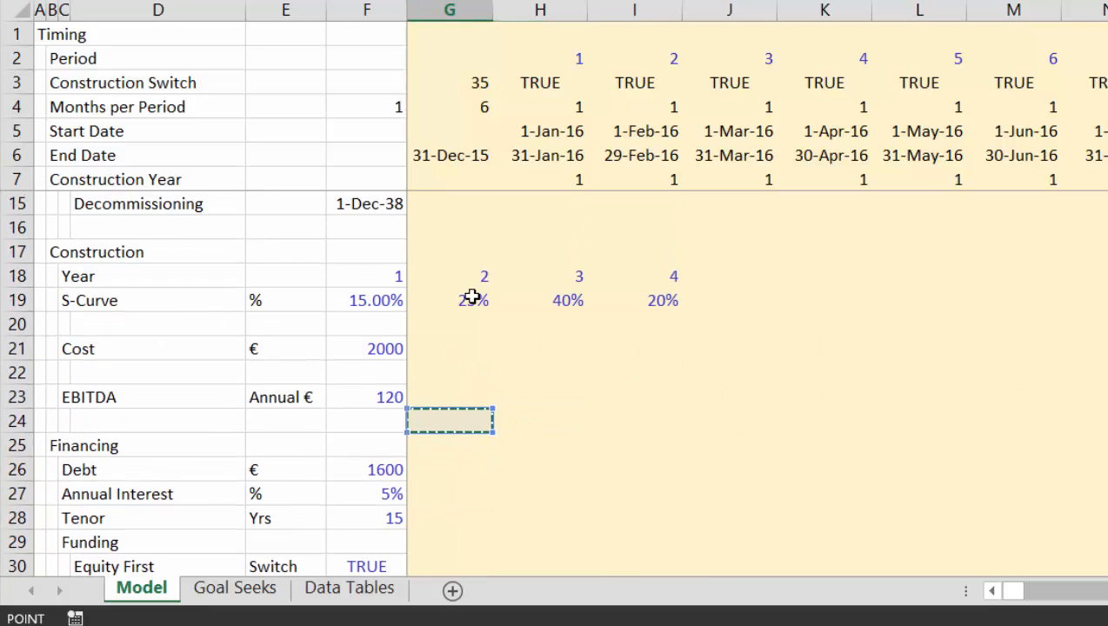
key(Up)
key(Left)
key(Return)
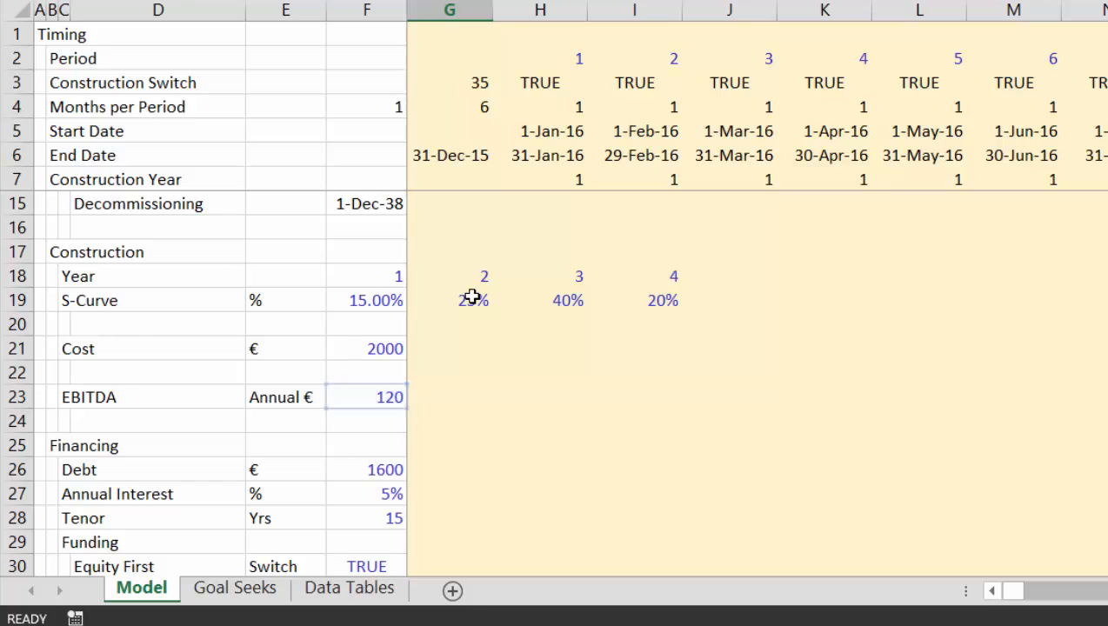
key(Up)
key(Right)
key(Left)
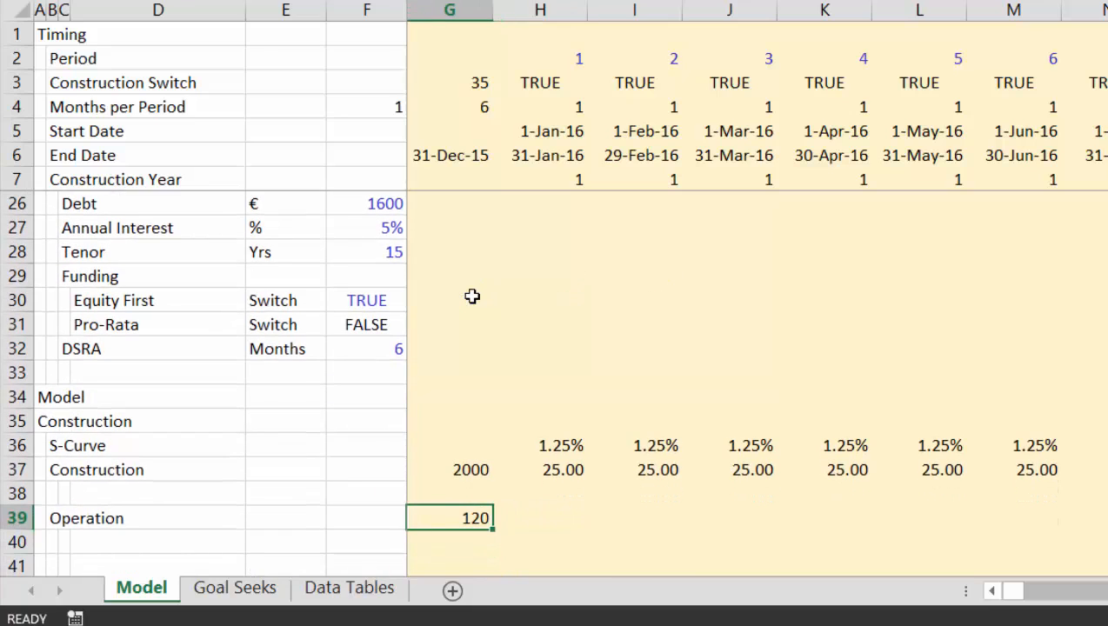
- Convert the Operation amount in G39 to a monthly figure by dividing it by 12, as =F23/12
key(F2)
text(/)
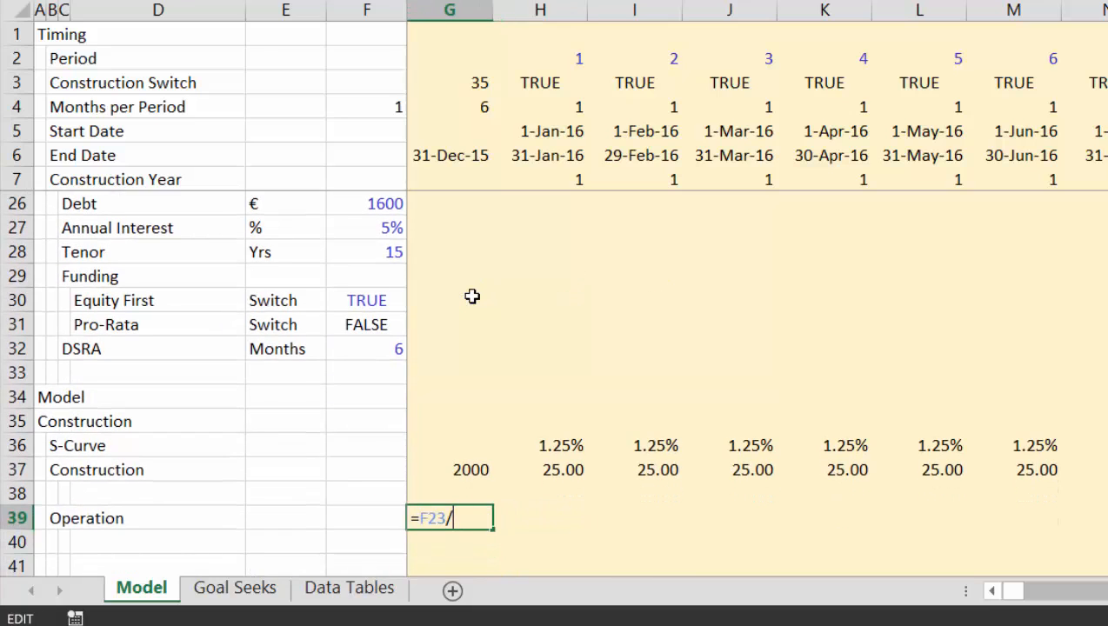
text(12)
key(ctrl+Return)
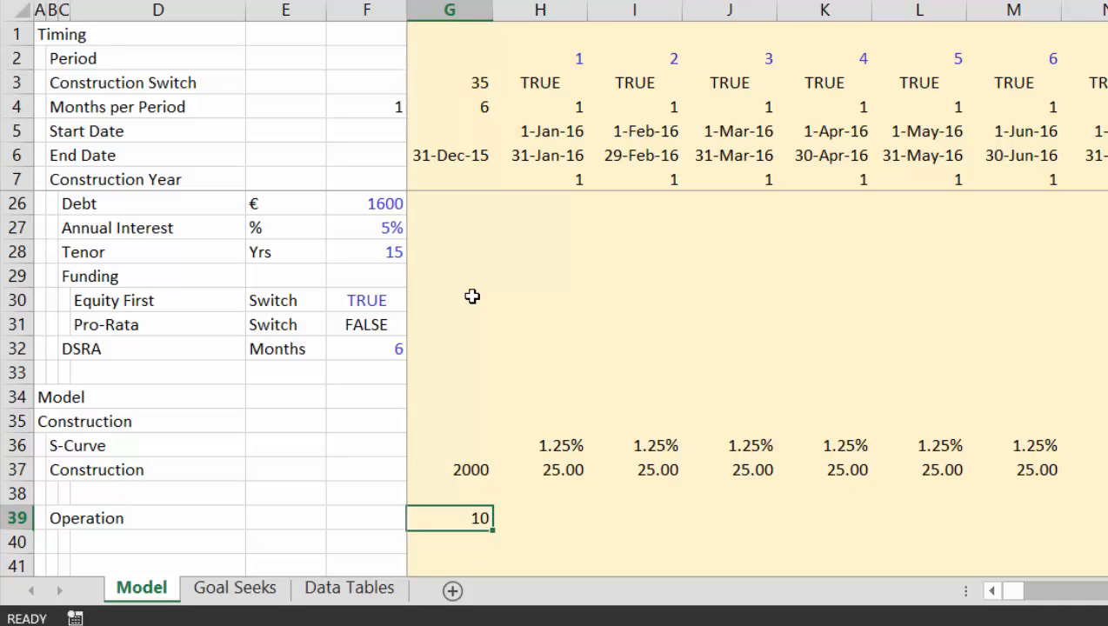
- Enter =NOT(H3)*$G$39 in H39 so the Operation amount counts only outside the construction periods
key(Right)
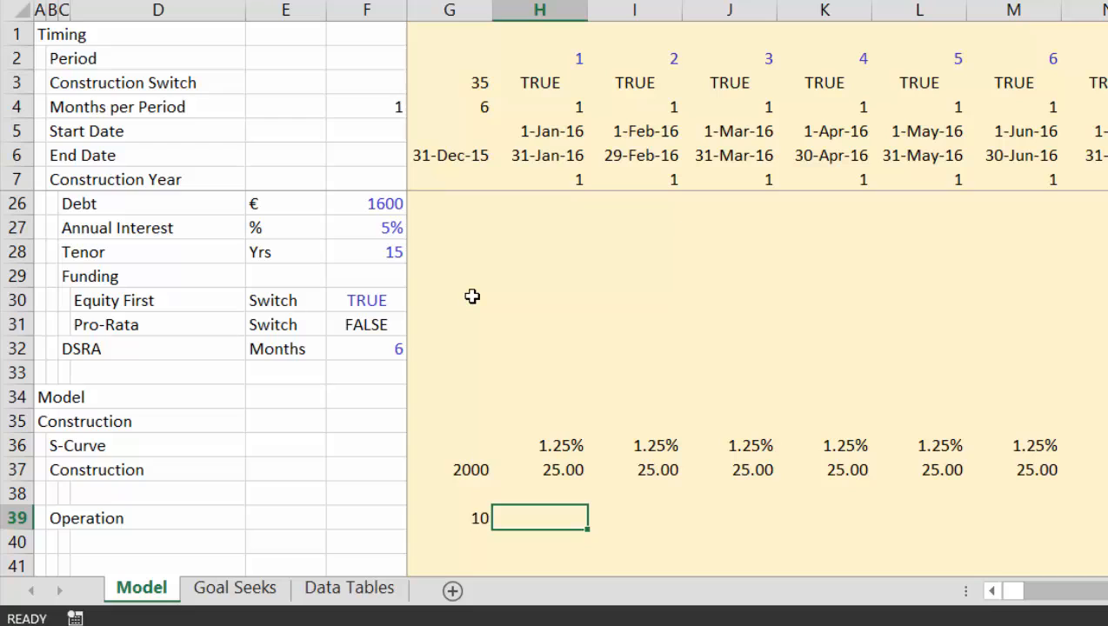
text(=not()
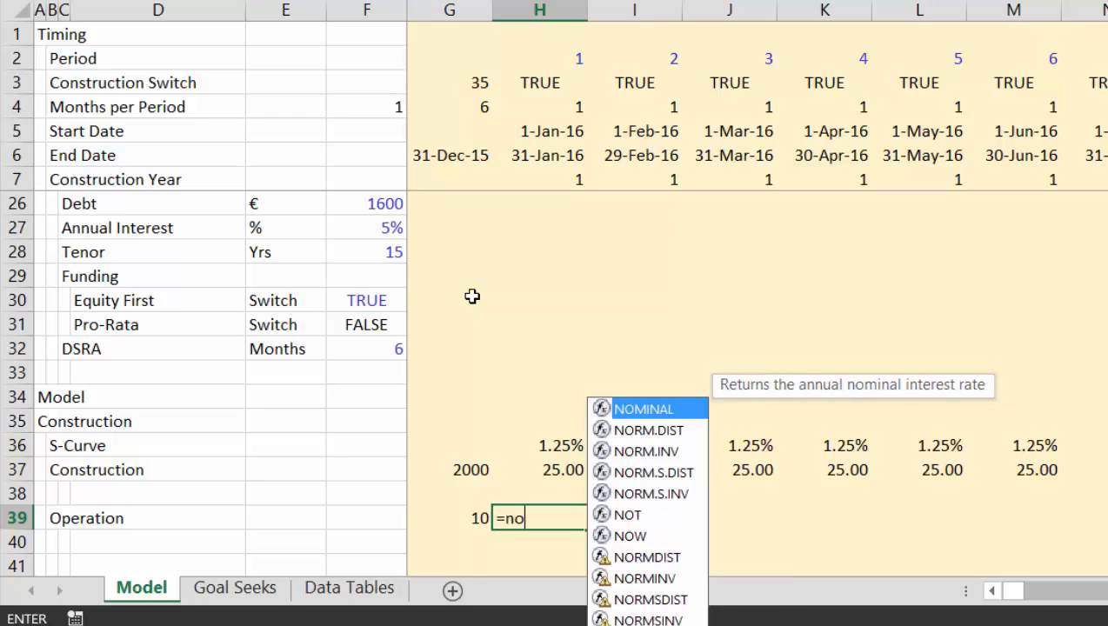
click(541, 80)
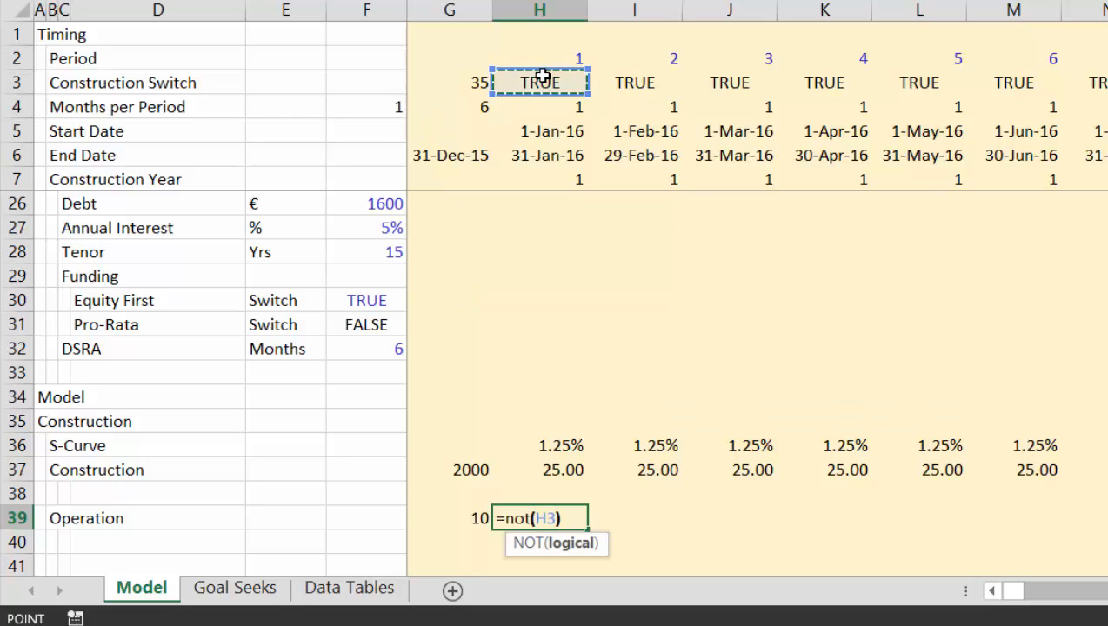
text())
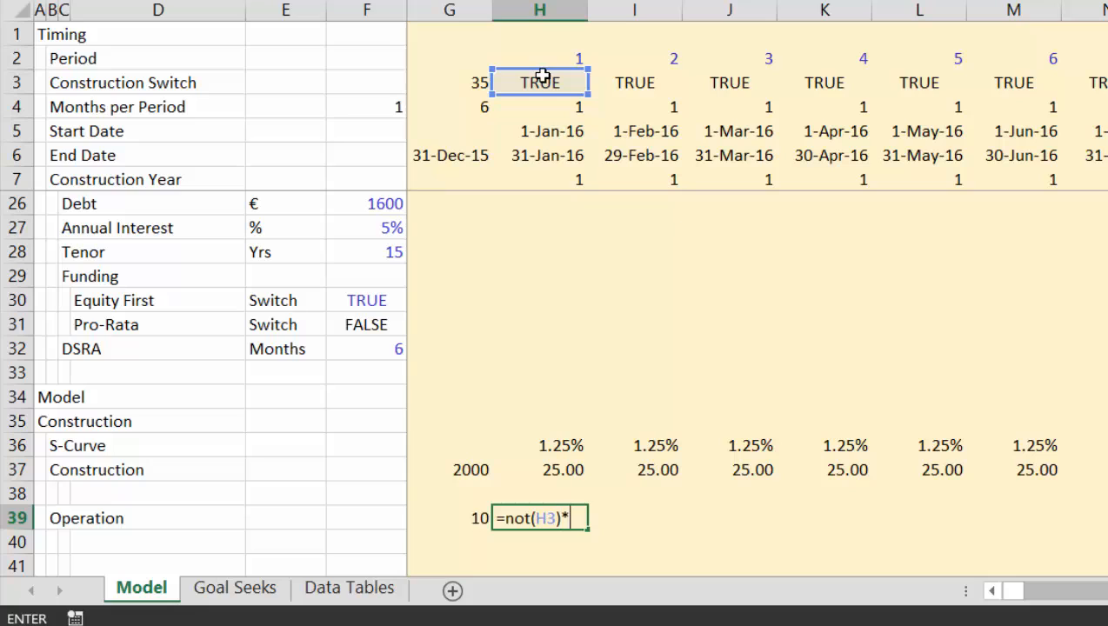
text(*)
key(Left)
key(F4)
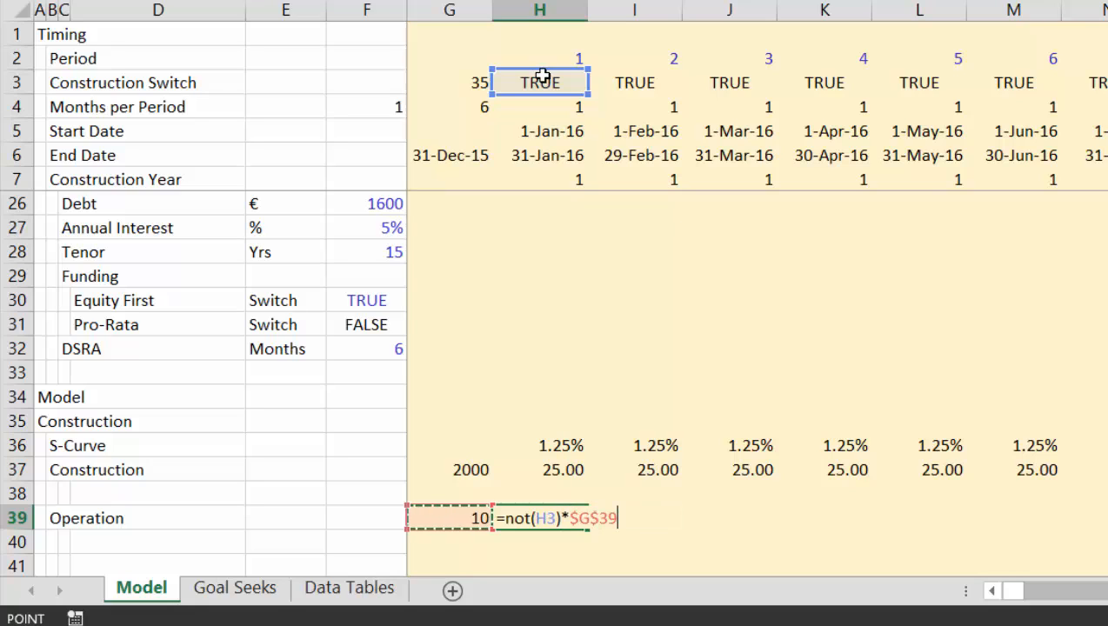
key(Return)
- Fill the Operation formula from H39 across all period columns and check the row around the end of construction
key(Up)
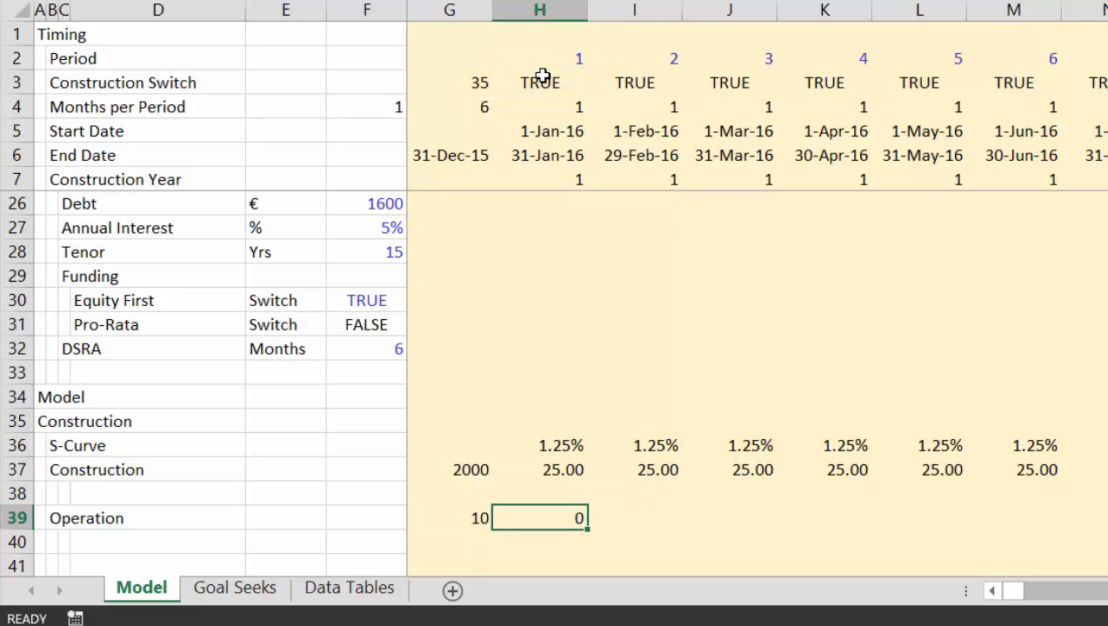
key(shift+ctrl+Right)
key(ctrl+r)
key(shift+ctrl+Left)
key(ctrl+Right)
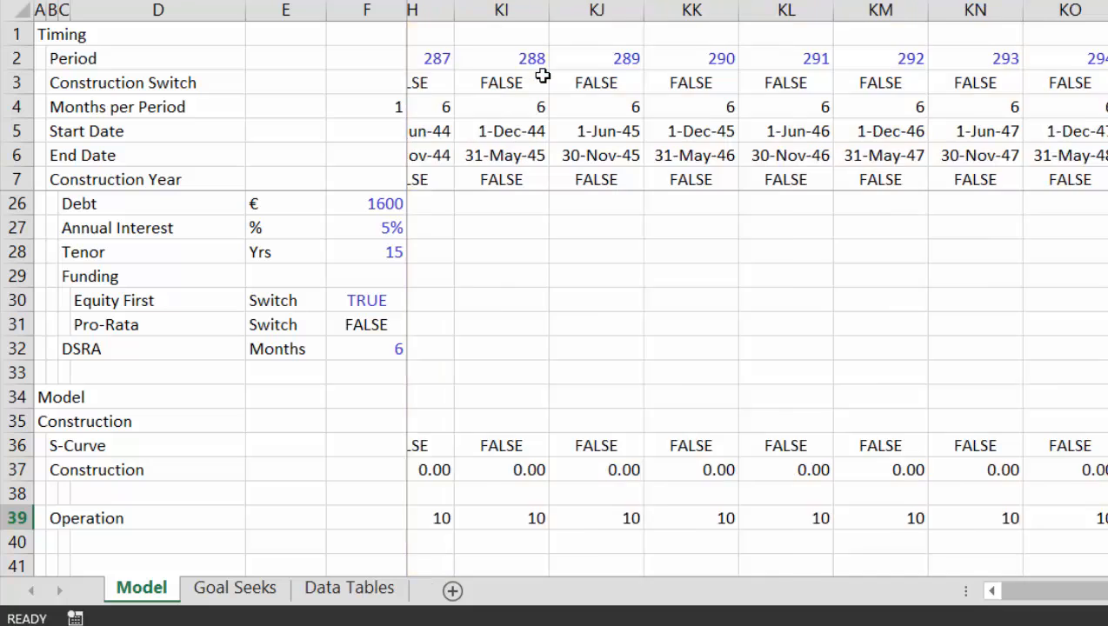
key(ctrl+Left)
key(Right)
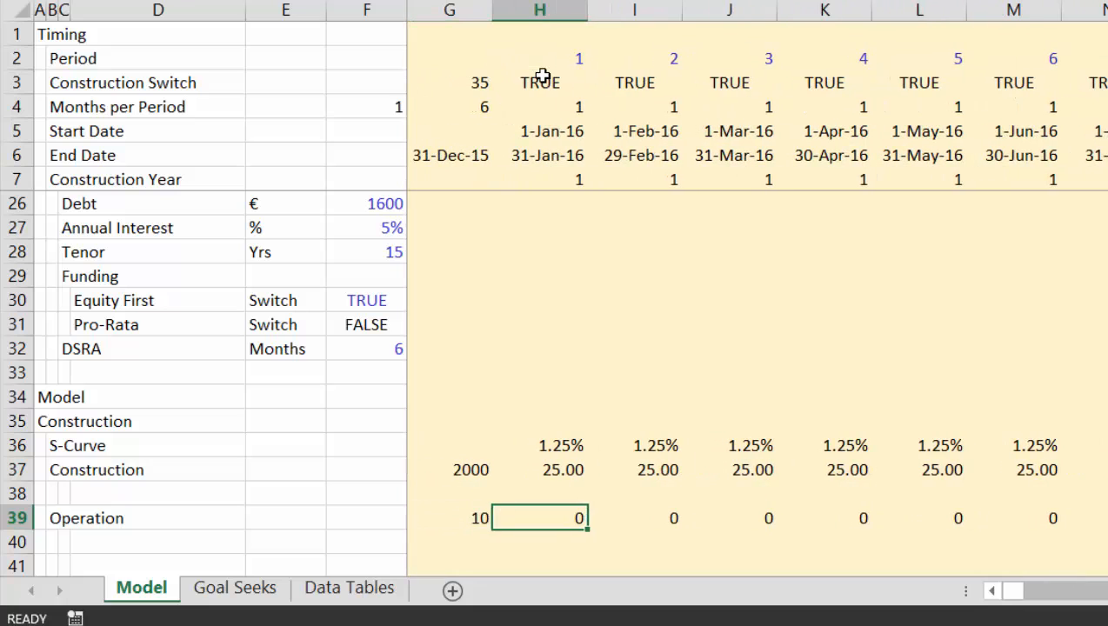
scroll(542, 75, right, 5)
scroll(542, 76, right, 8)
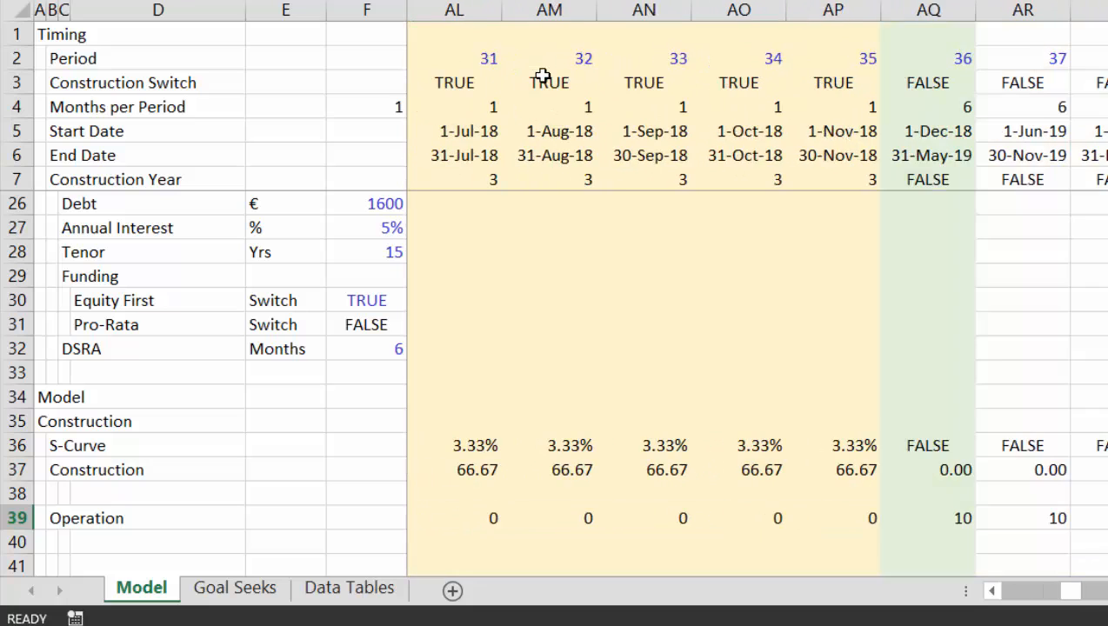
scroll(542, 76, left, 8)
- Add the section heading "Summary Sources and Uses" in A41, two rows below Operation
key(Left)
key(Left)
key(Left)
key(Left)
key(Left)
key(Left)
key(Left)
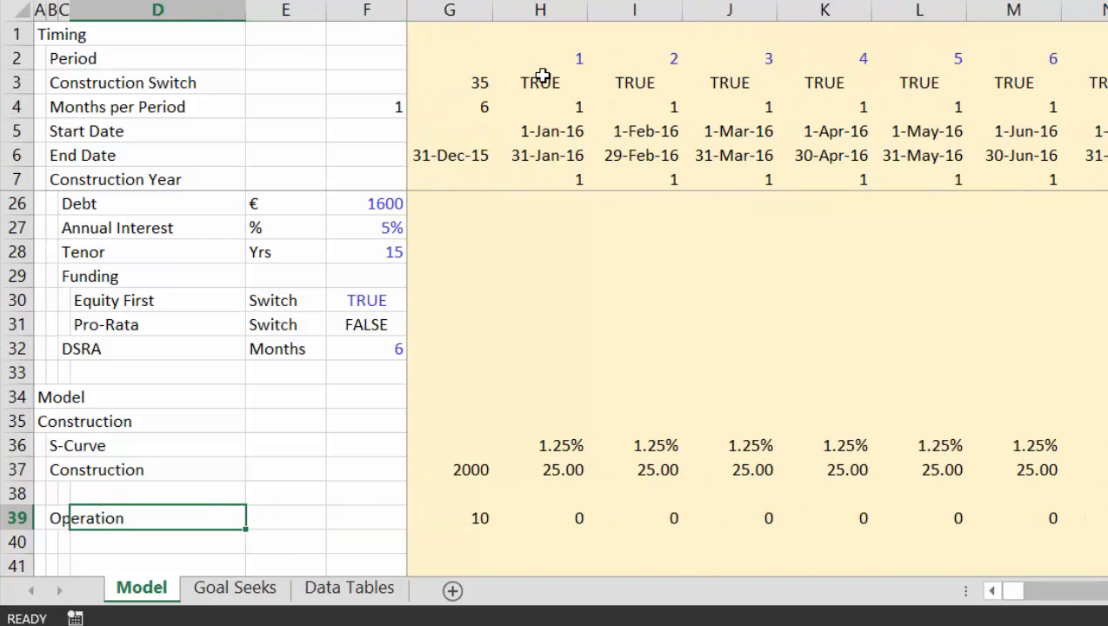
key(Down)
key(Down)
key(Down)
key(Down)
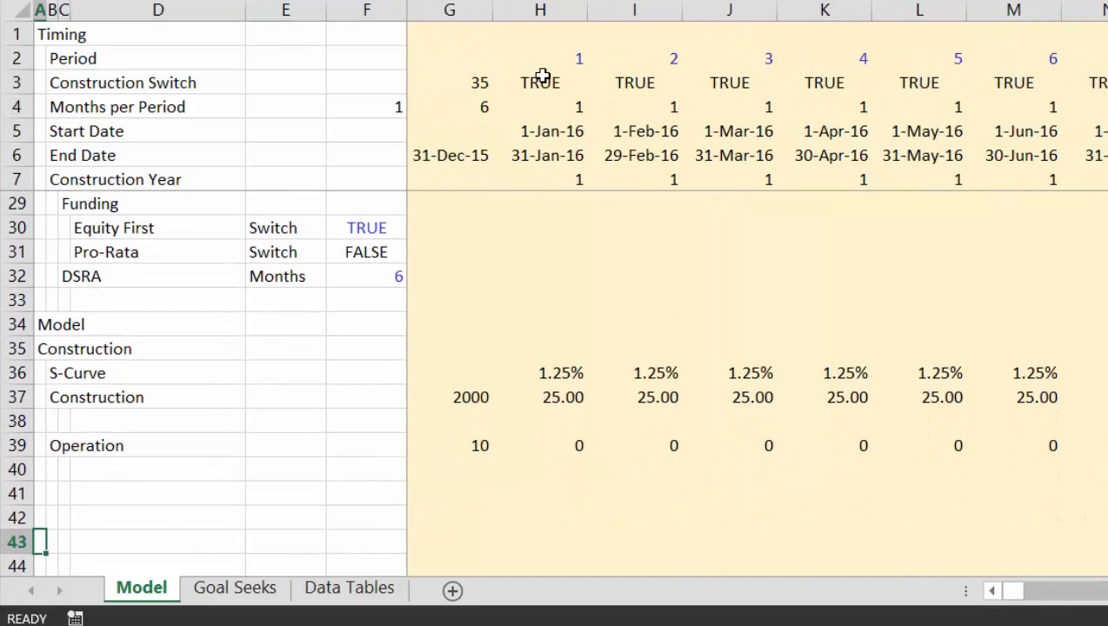
key(Up)
key(Up)
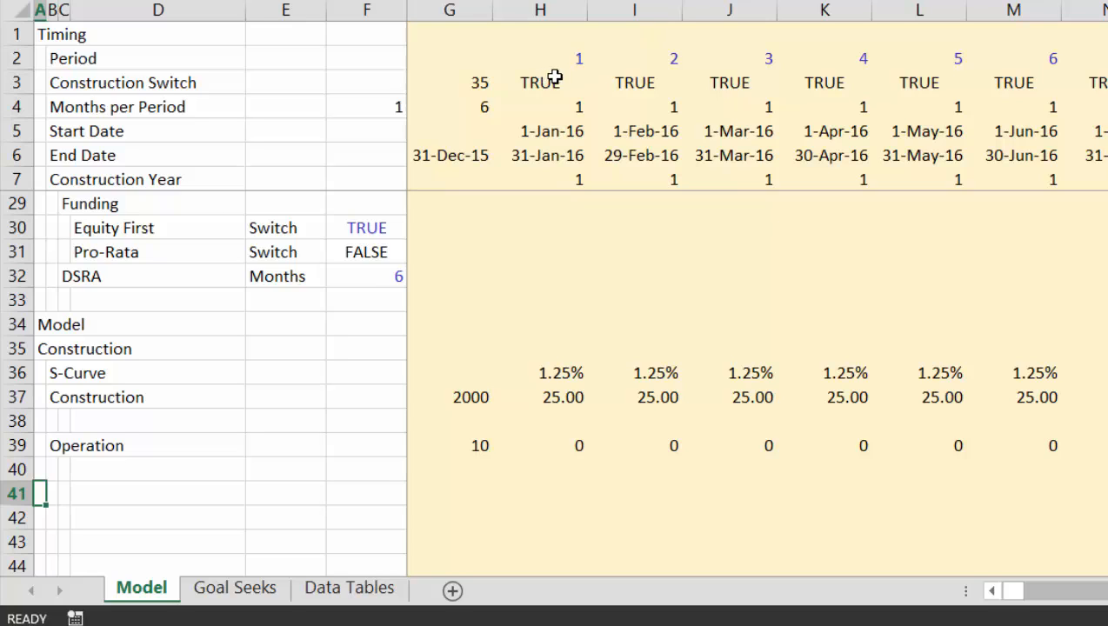
text(Su)
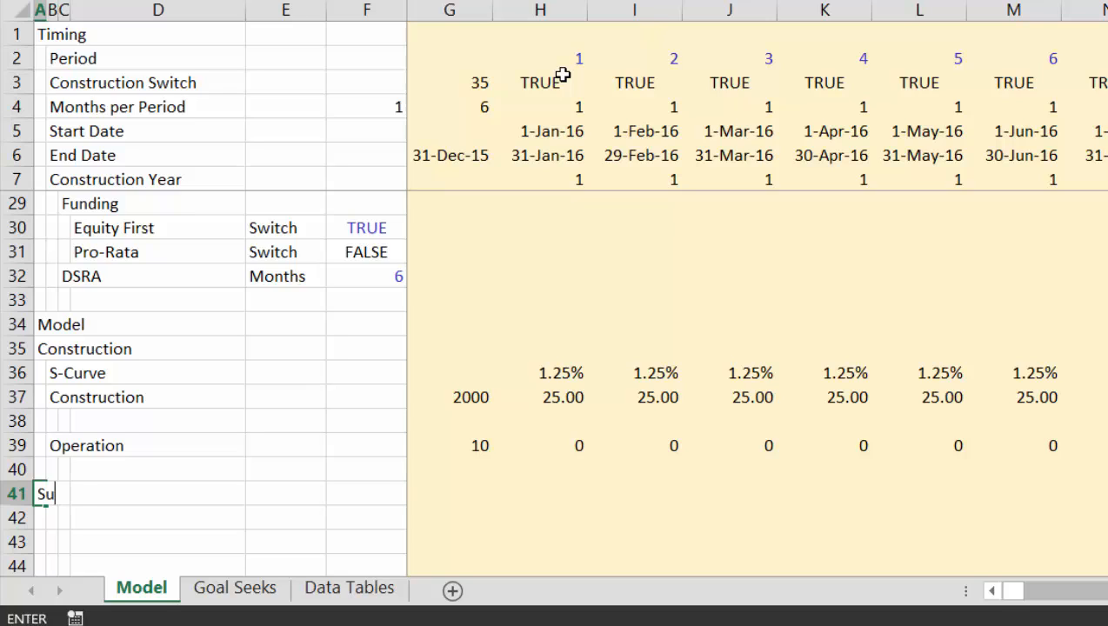
text(mmary Source)
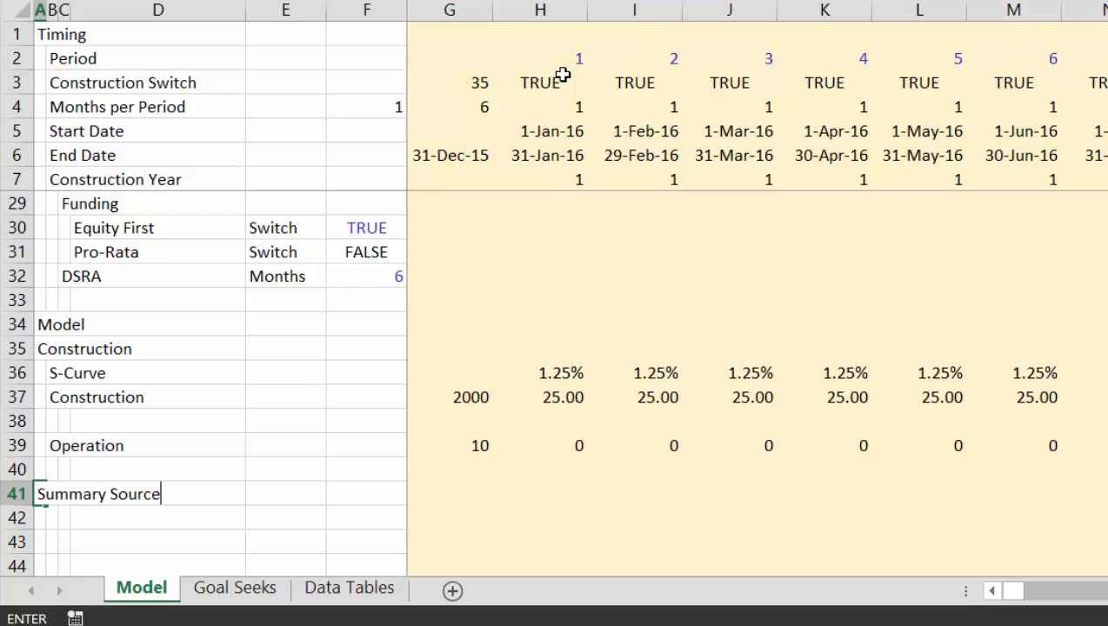
text(s and Uses)
key(Return)
- Add the subheading "Uses" in B42 and its first item "Construction" in C43
key(Down)
key(Up)
key(Right)
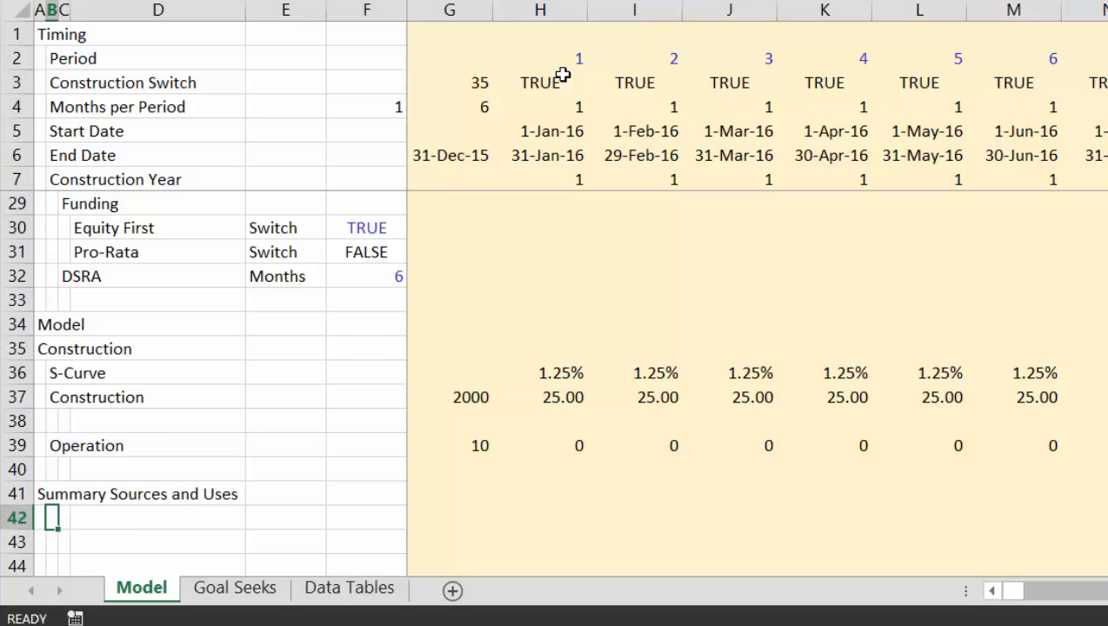
text(Uses)
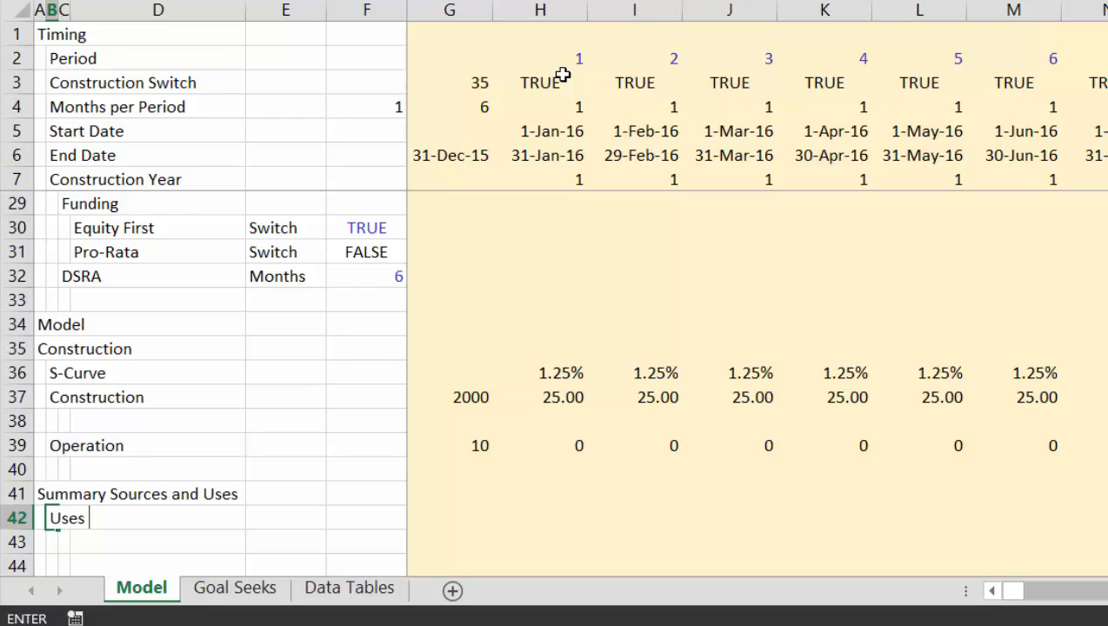
key(Return)
key(Right)
text(Con)
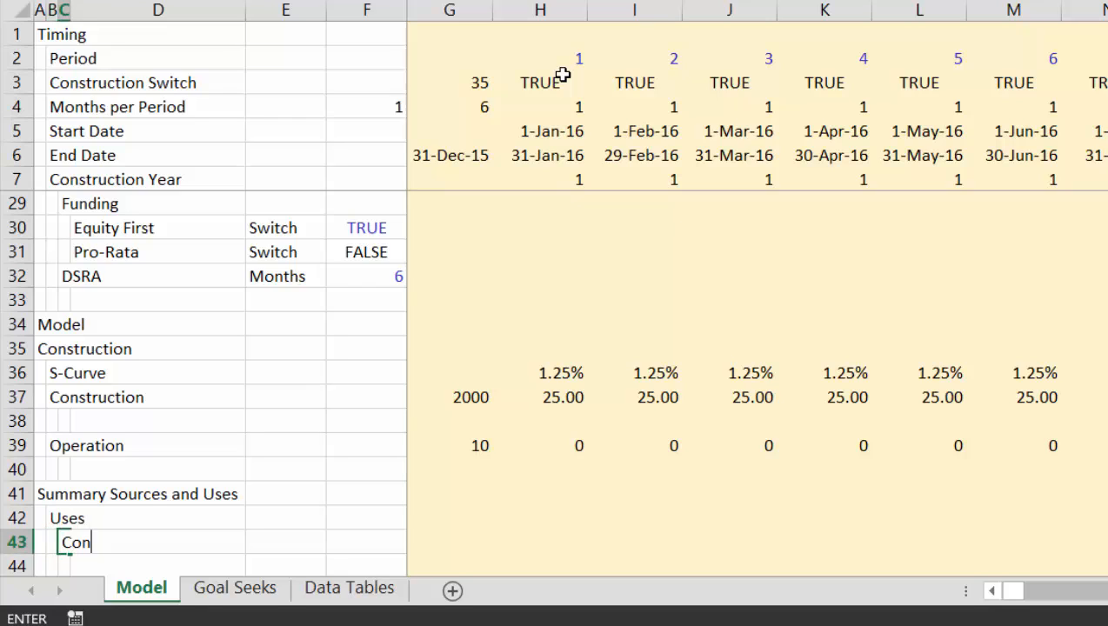
text(struction)
key(Return)
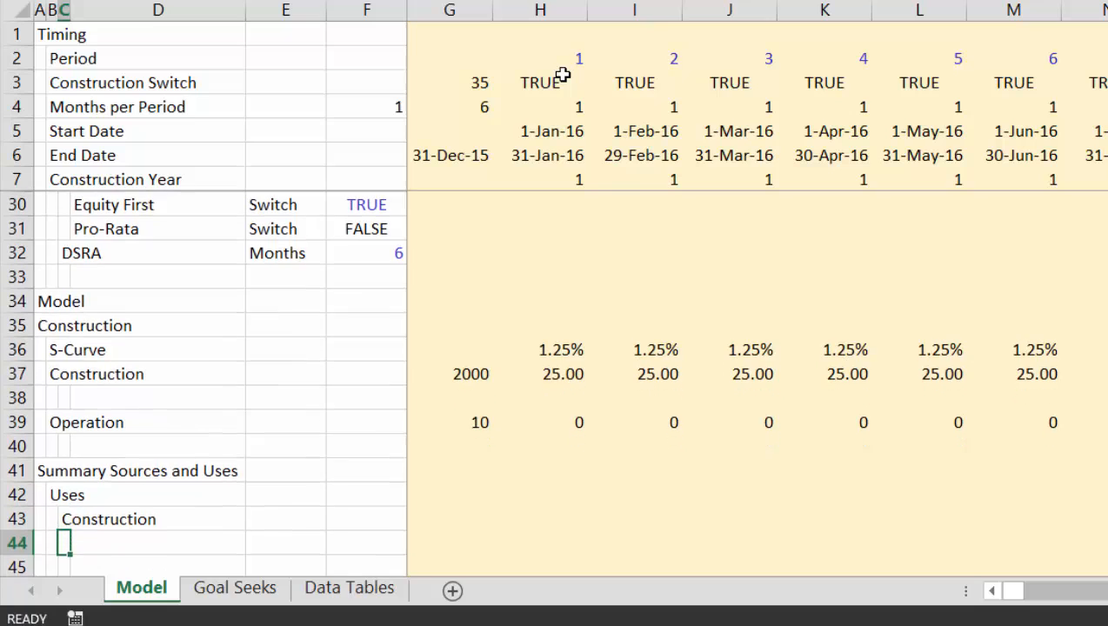
- Complete the Uses list with "IDC" in C44, "DSRA" in C45 and an indented "Total" in D46
text(IDC)
key(ctrl+Return)
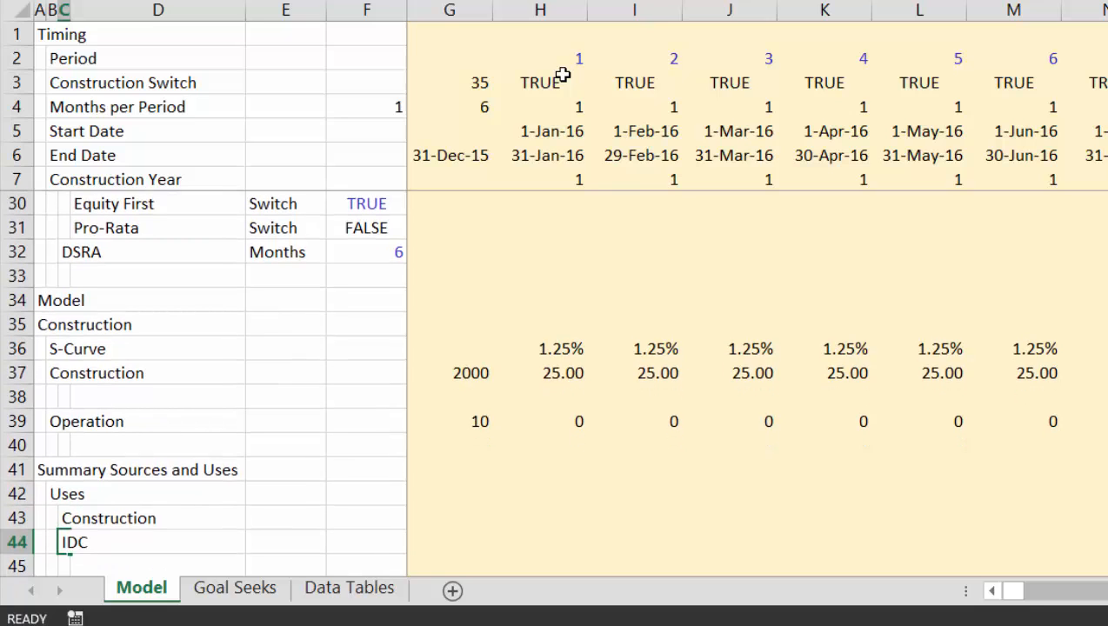
key(Return)
text(DSRA)
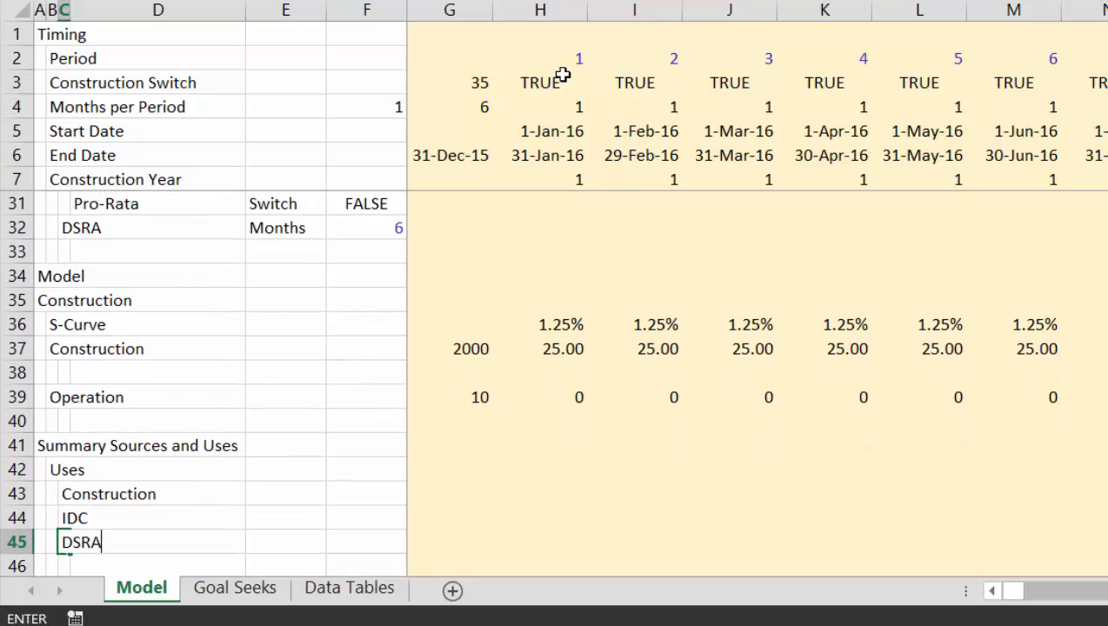
key(Return)
key(Right)
text(Tot)
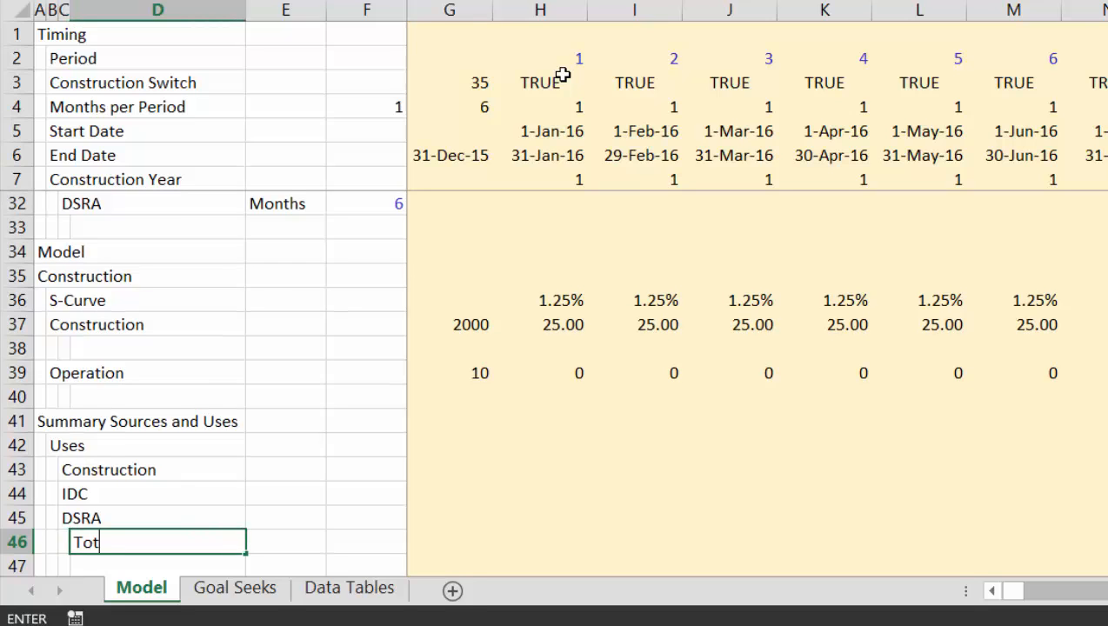
text(al)
key(ctrl+Return)
key(Return)
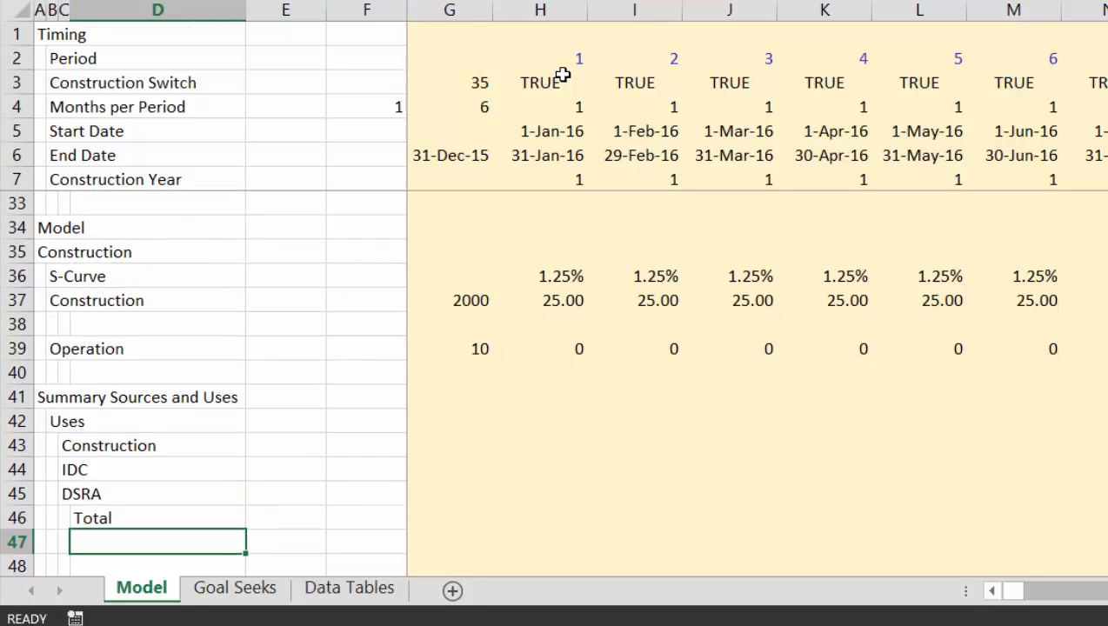
- Add the subheading "Sources" in B48 and its first item "Debt" in C49
key(Down)
key(Left)
key(Left)
text(U)
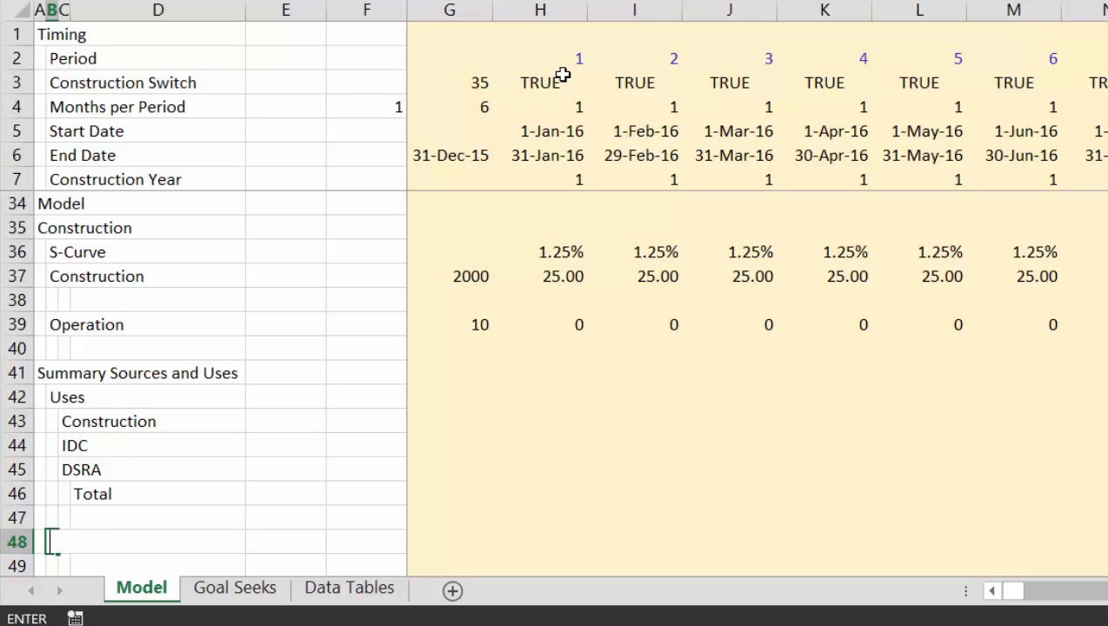
text(ources)
key(ctrl+Return)
key(Down)
key(Right)
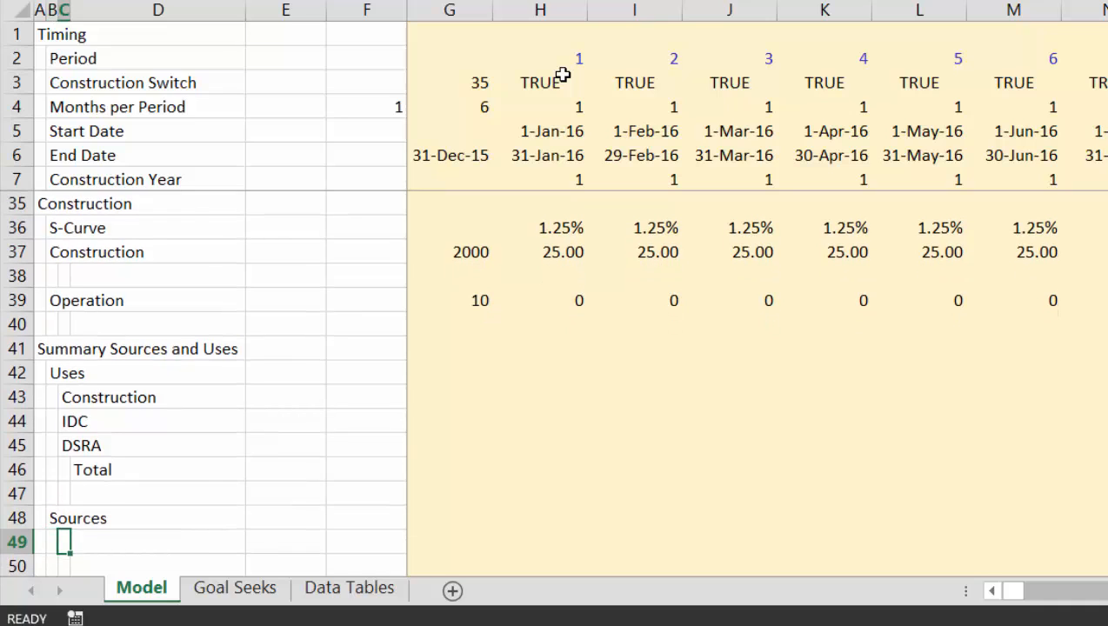
text(Debt)
key(ctrl+Return)
scroll(562, 76, down, 1)
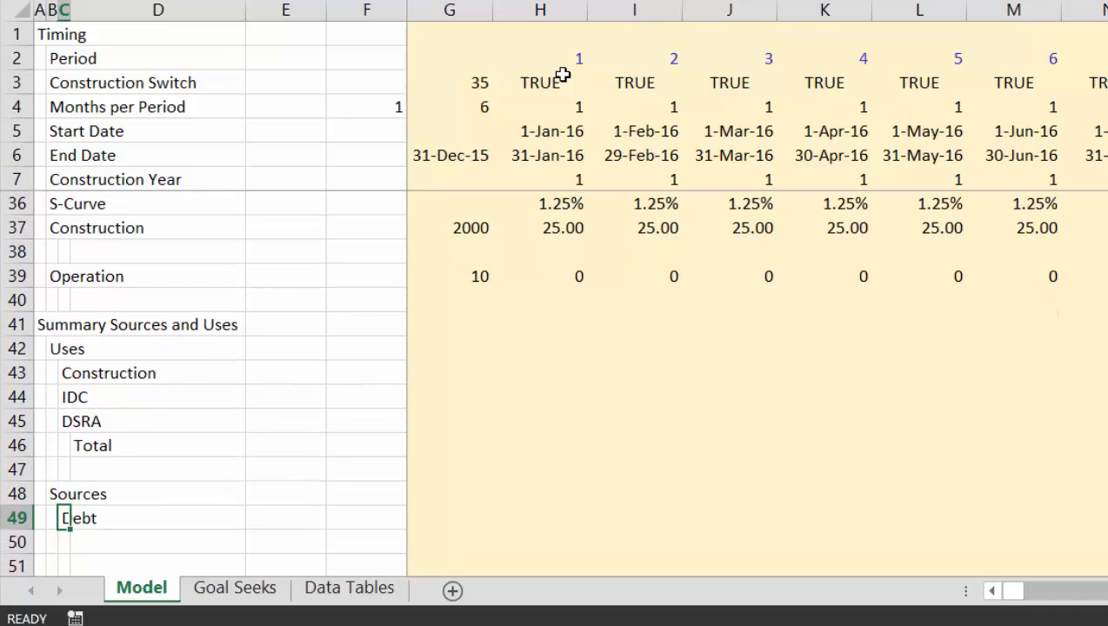
- Link the Debt amount in E49 to the Financing Debt assumption in F26
key(Right)
key(Right)
text(=)
key(Up)
key(Up)
key(Up)
key(Up)
key(Up)
key(Up)
key(Up)
key(Up)
key(Up)
key(Up)
key(Up)
key(Up)
key(Up)
key(Up)
key(Up)
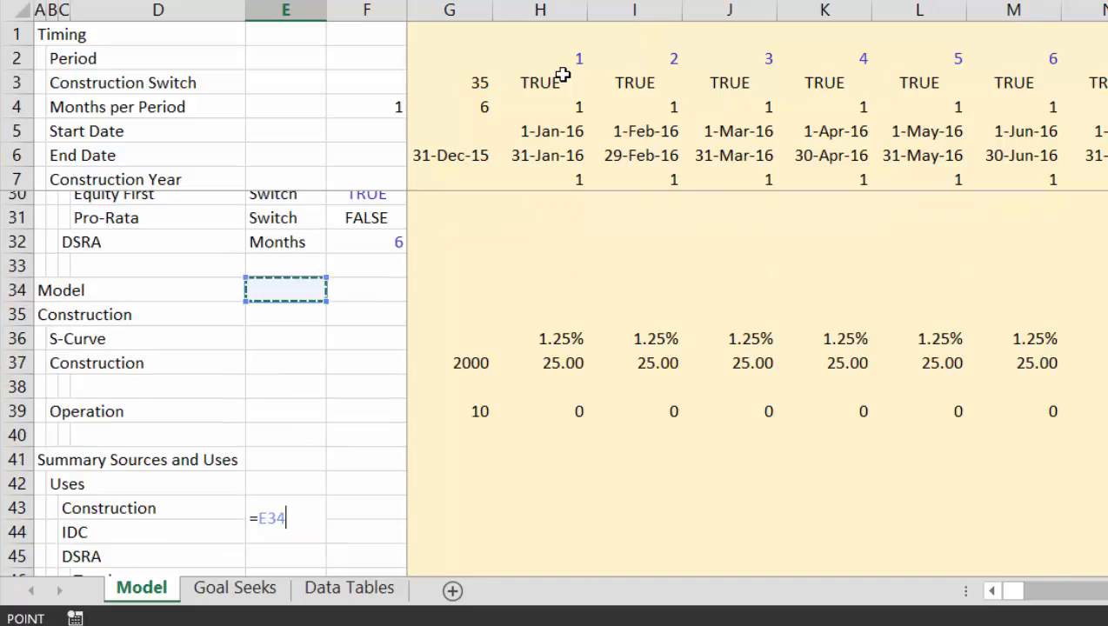
scroll(563, 76, up, 3)
key(Up)
key(Up)
key(Up)
key(Up)
key(Up)
key(Up)
key(Up)
key(Up)
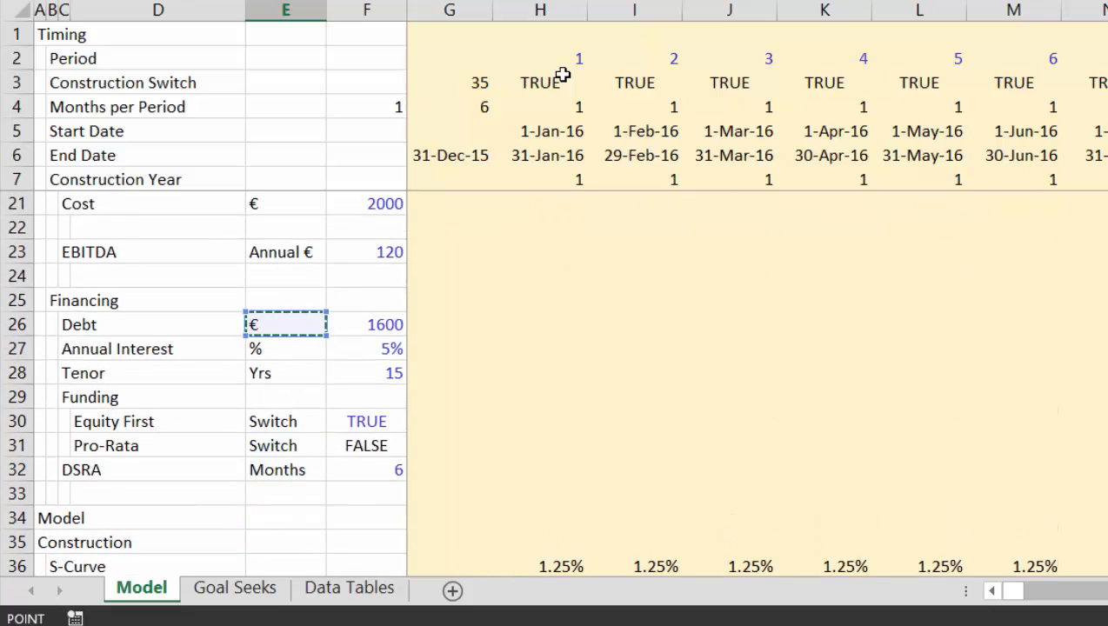
key(Right)
key(Return)
- Add "Equity" in C50 as the second item under Sources
key(Left)
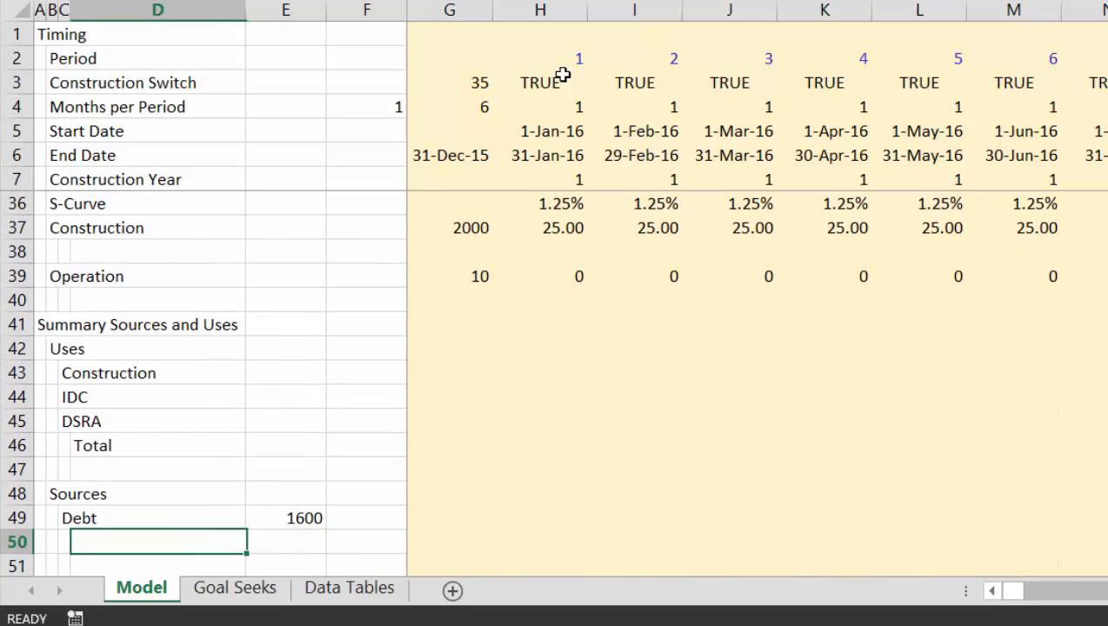
key(Left)
text(Equity)
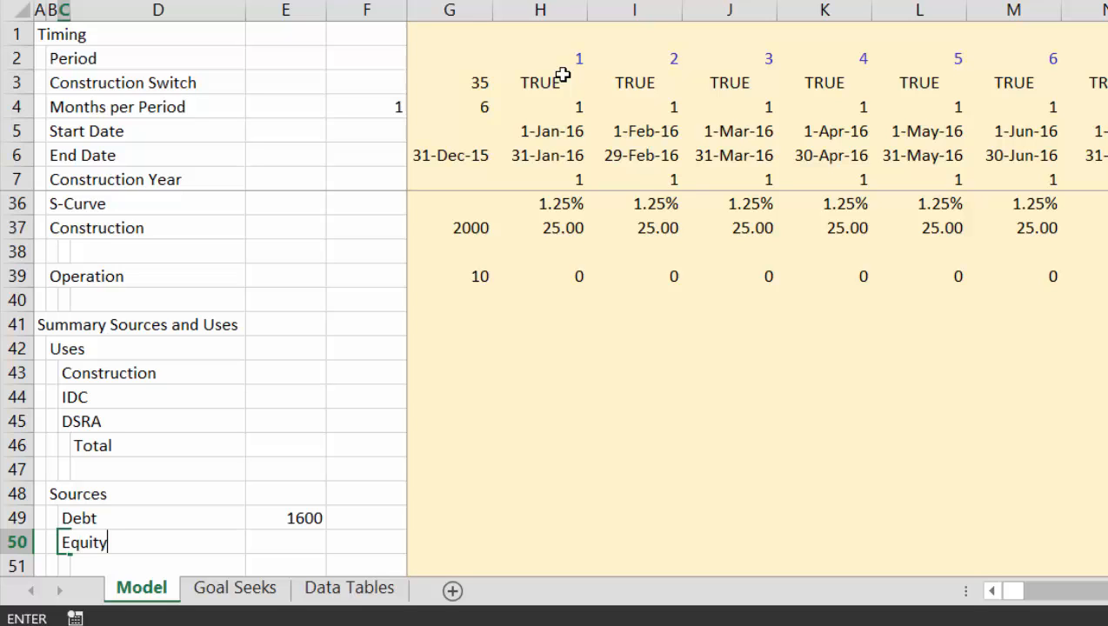
key(Return)
- Calculate the Construction use in E43 with a SUM over the entire Construction row 37
key(Up)
key(Right)
key(Right)
key(Up)
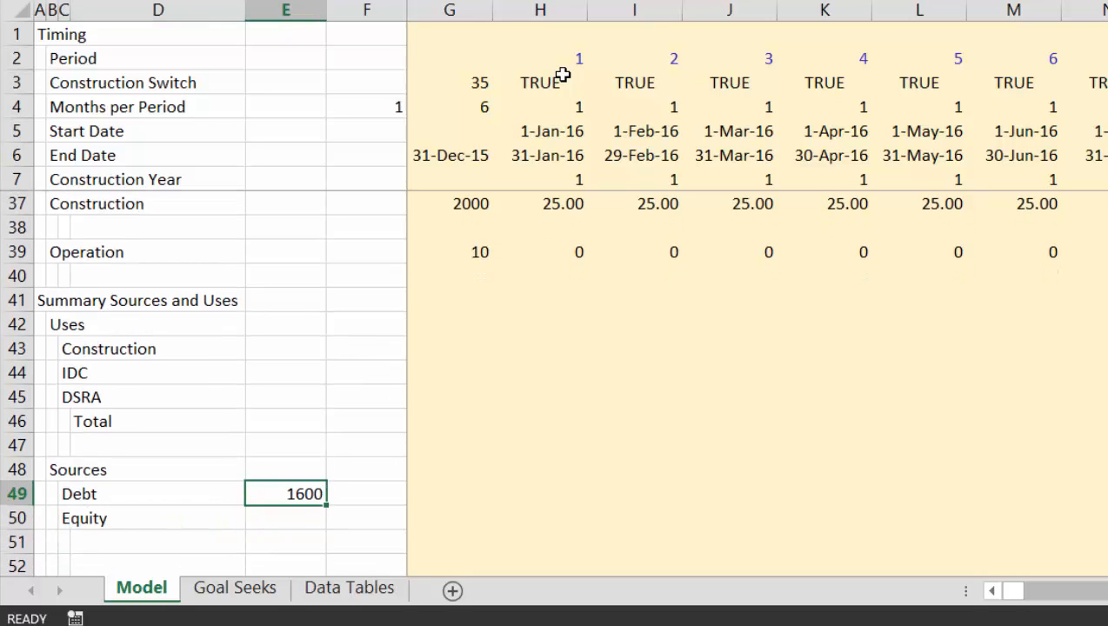
key(Up)
key(Up)
key(Up)
key(Up)
key(Up)
key(Up)
text(=s)
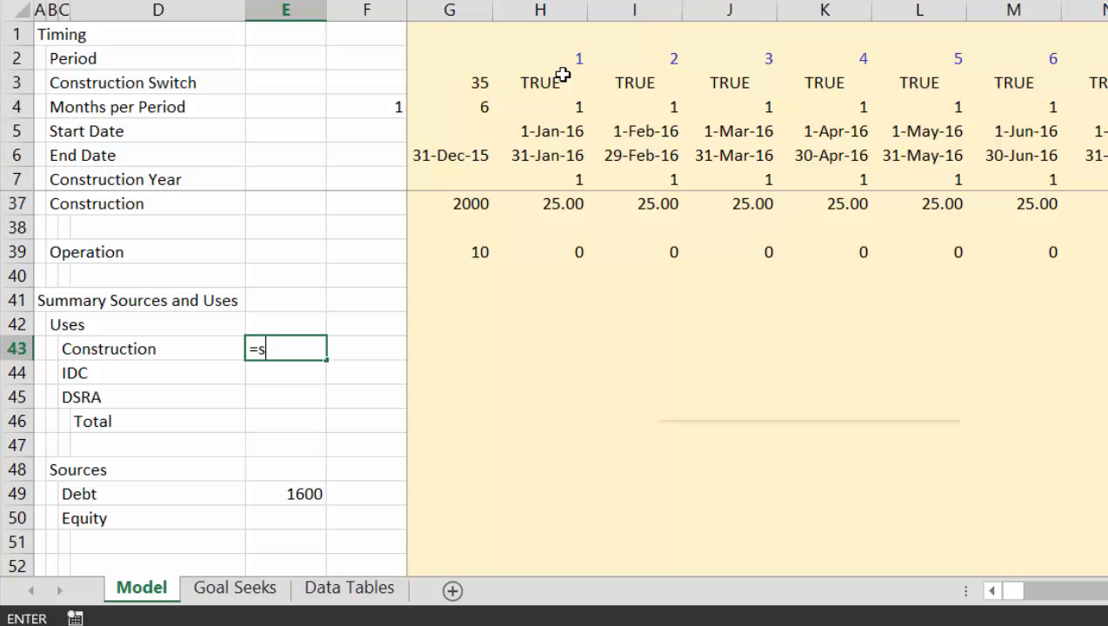
text(um()
key(Up)
key(Up)
key(Up)
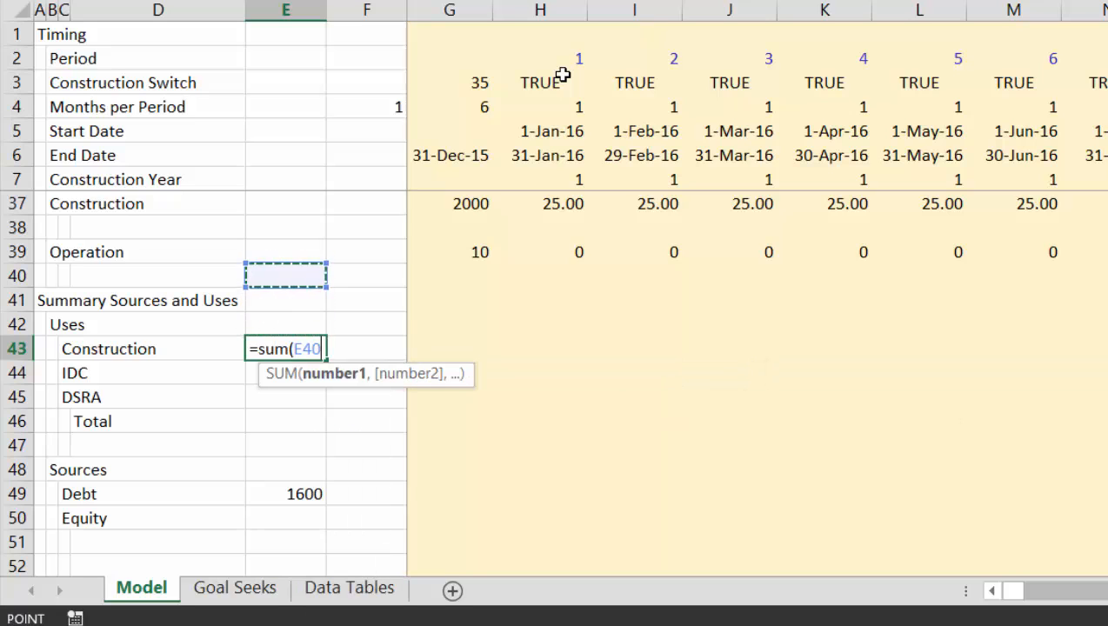
key(Up)
key(Up)
key(Up)
key(shift+space)
key(Return)
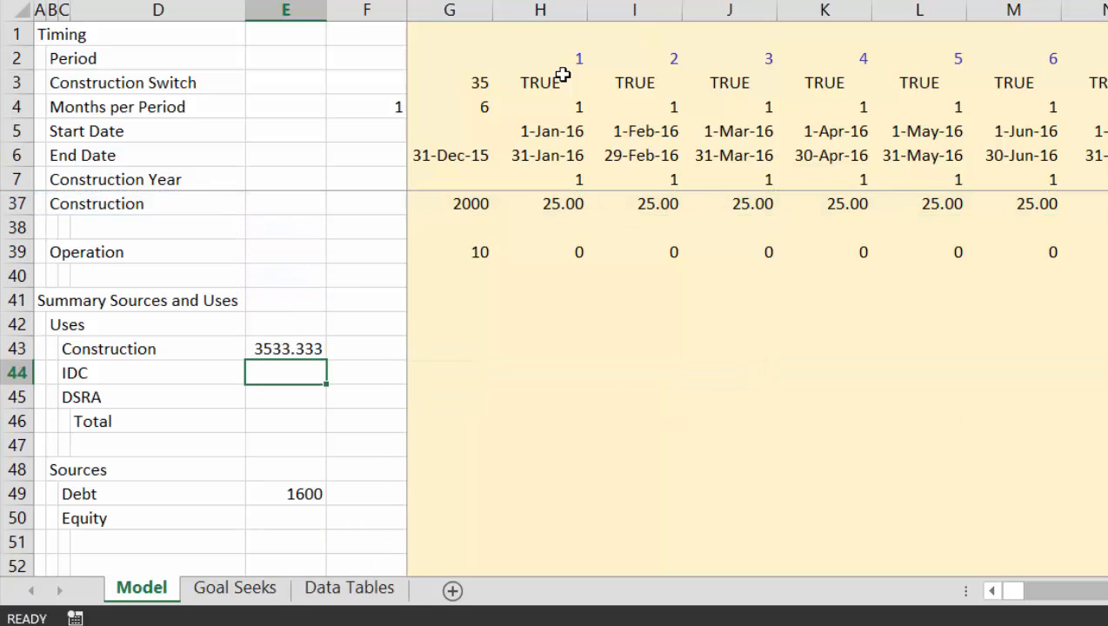
- Format the Construction amount in E43 and the Debt amount in E49 with thousands separators and two decimals
key(Up)
key(ctrl+shift+1)
key(Down)
key(Down)
key(Down)
key(Down)
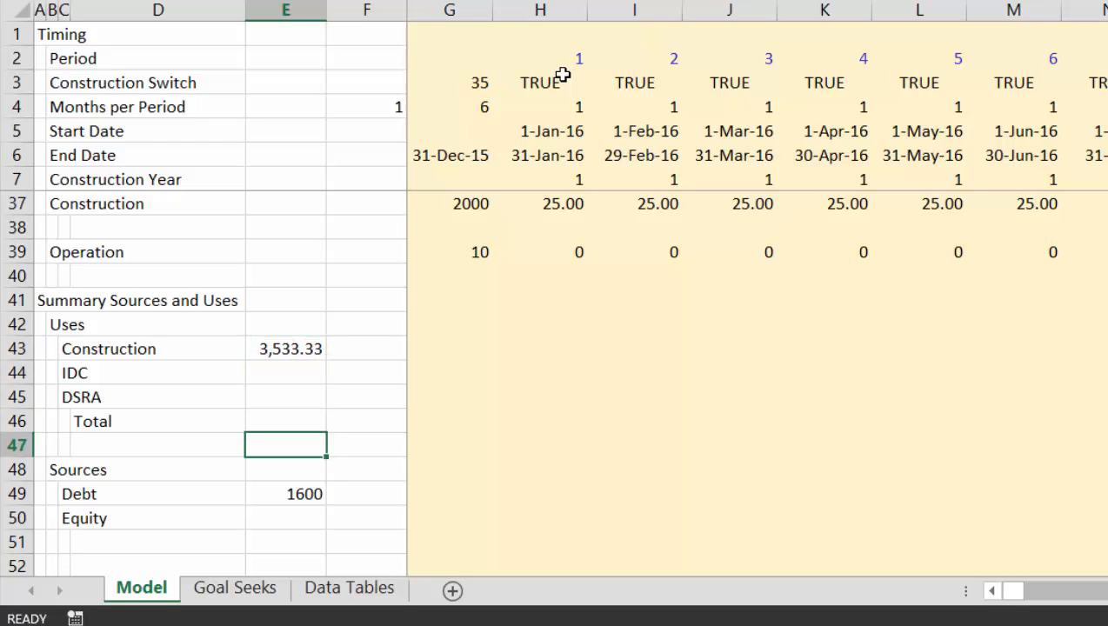
key(Down)
key(Down)
key(ctrl+shift+1)
- Total the Uses amounts in E46 with AutoSum and check the formula's range
key(Up)
key(Up)
key(Up)
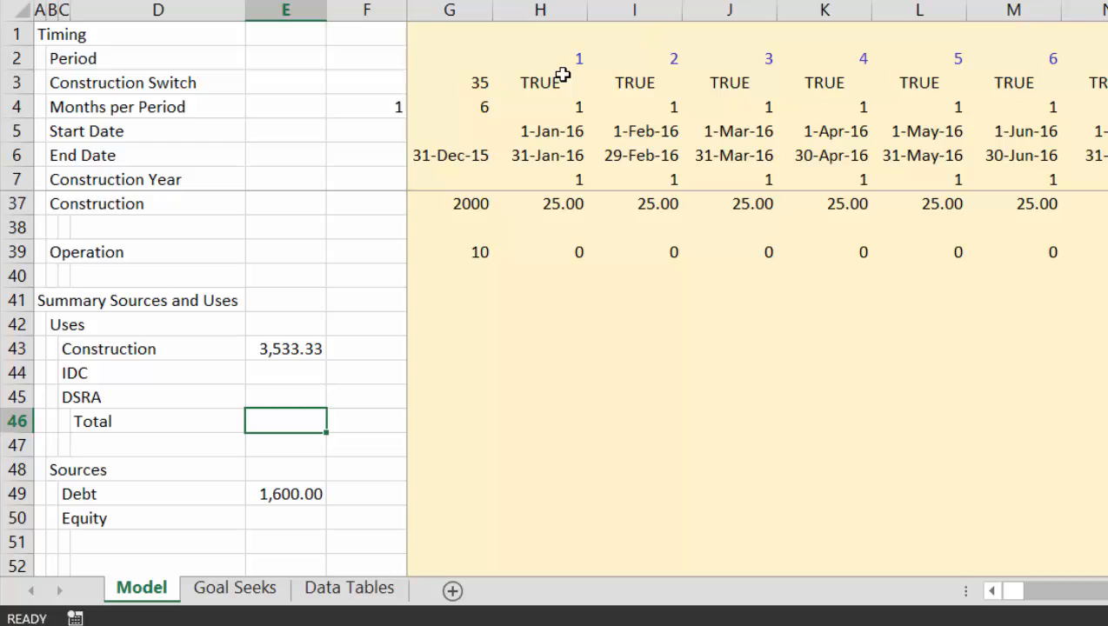
key(alt+equal)
key(Return)
key(Up)
key(F2)
key(Escape)
- Clear the Uses amounts in E43:E46 and undo the deletion
key(Up)
key(Up)
key(Up)
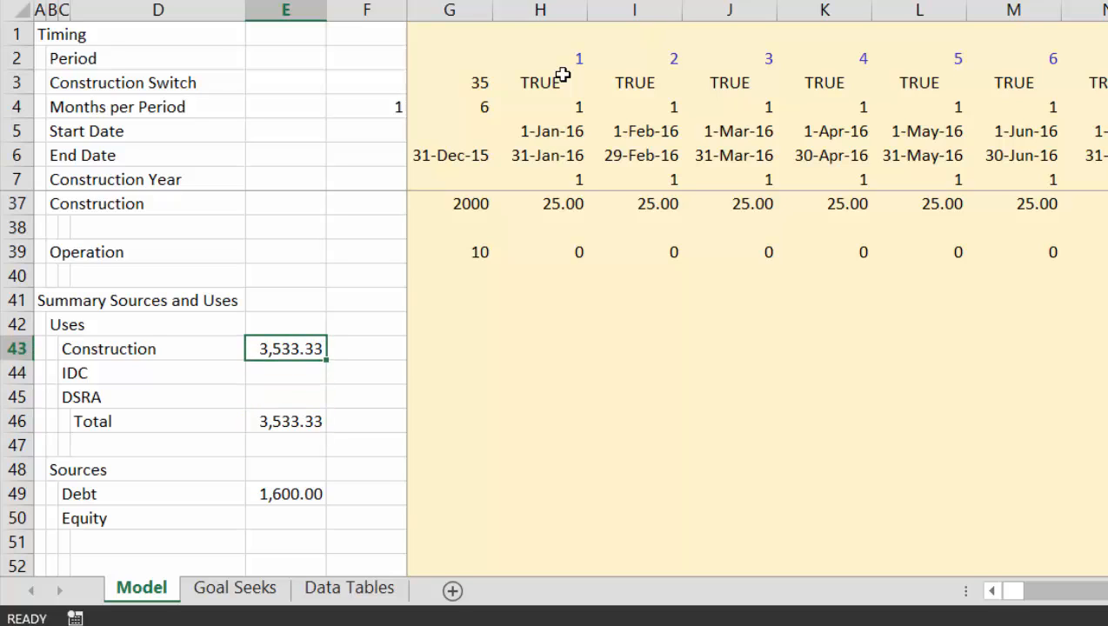
key(shift+Down)
key(shift+Down)
key(shift+Down)
key(Delete)
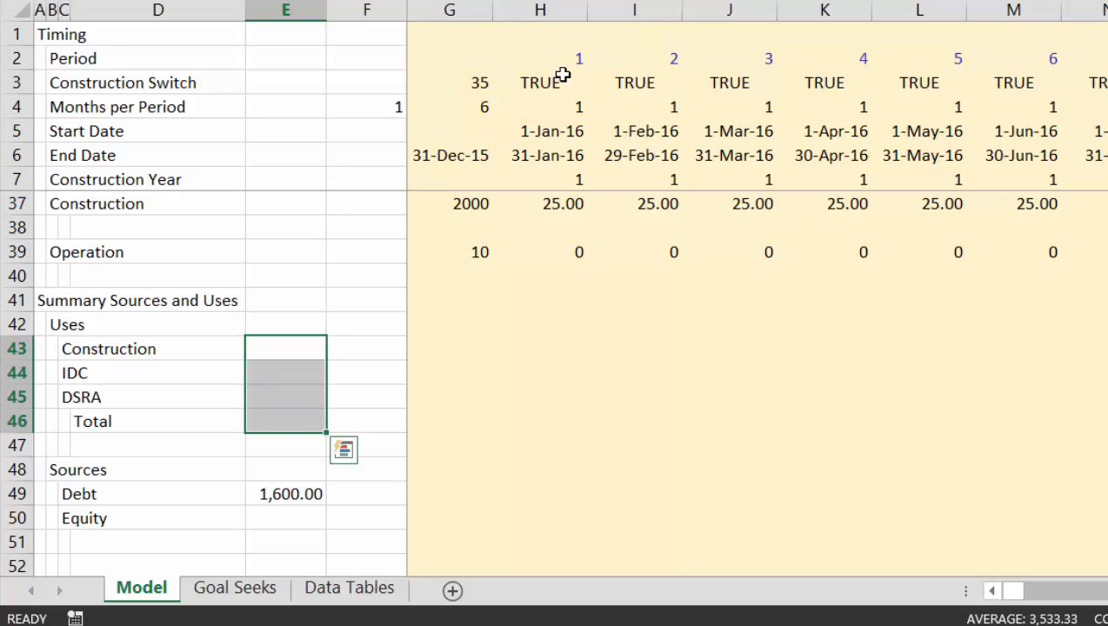
key(ctrl+z)
key(Left)
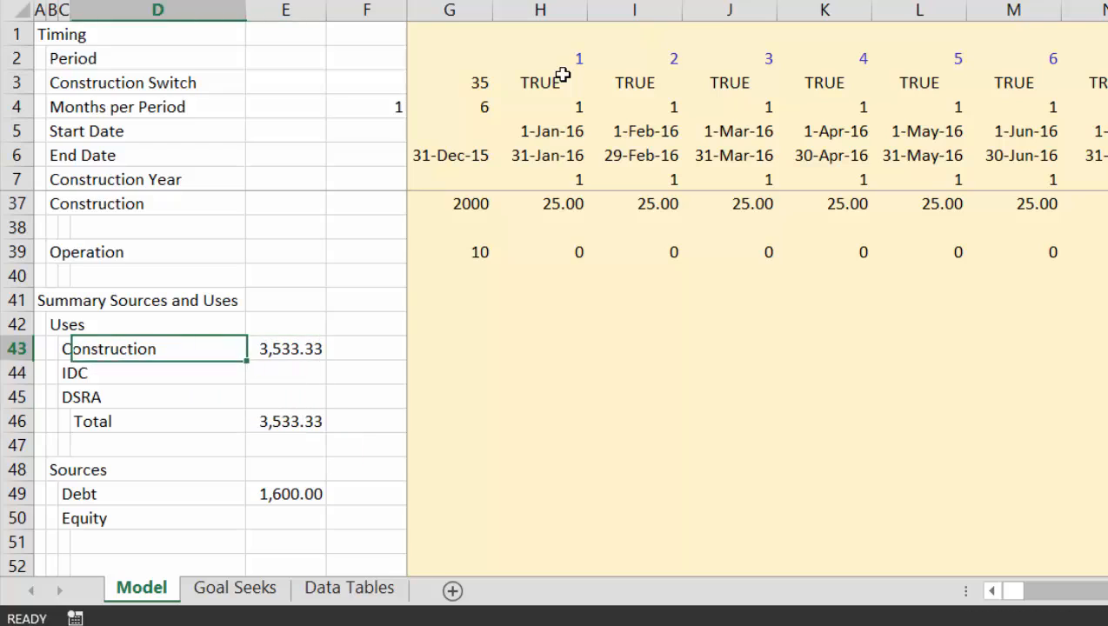
- Delete only the Uses total in E46
key(Right)
key(Down)
key(Down)
key(Down)
key(Delete)
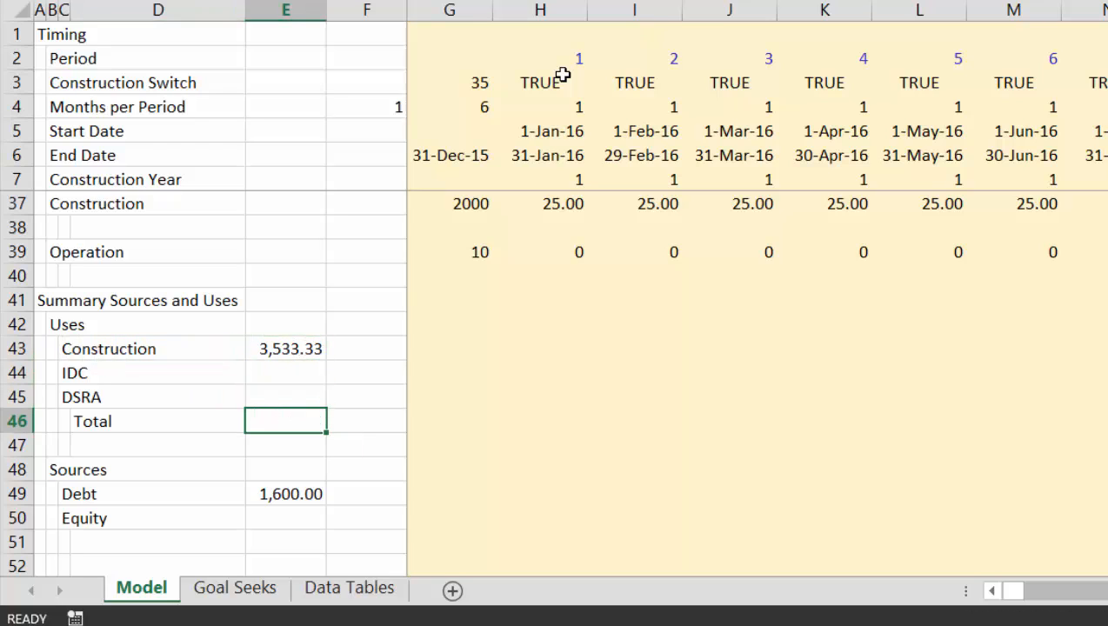
- AutoSum the selected Uses range E43:E46 to place the total in E46
key(Up)
key(Up)
key(Up)
key(shift+Down)
key(shift+Down)
key(shift+Down)
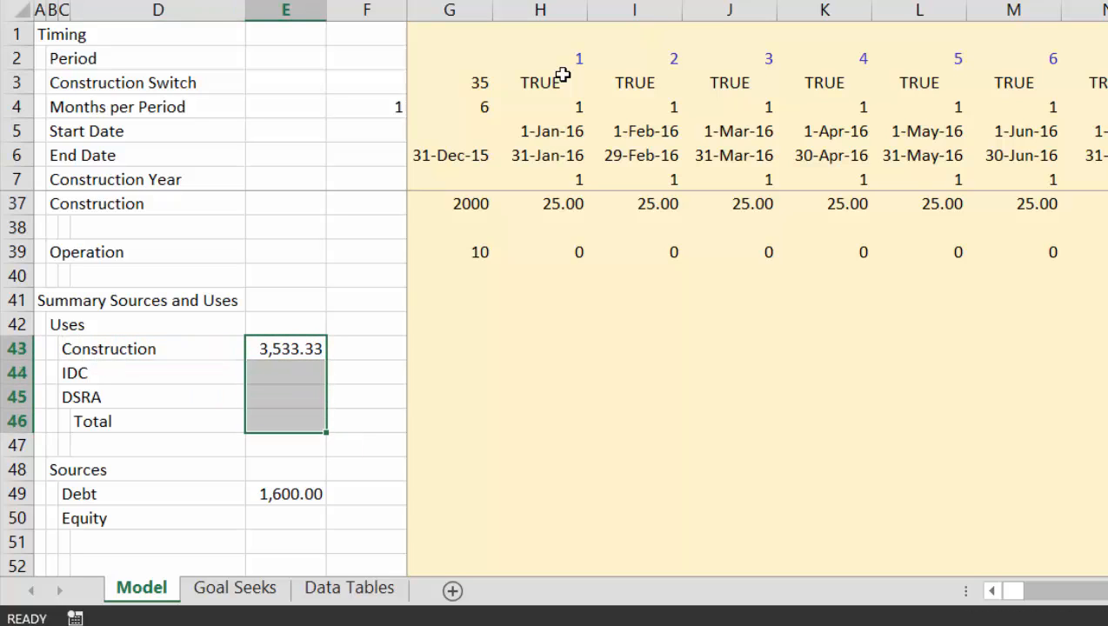
key(ctrl+v)
- Calculate Equity in E50 as the Uses total in E46 minus the Debt in E49
key(Down)
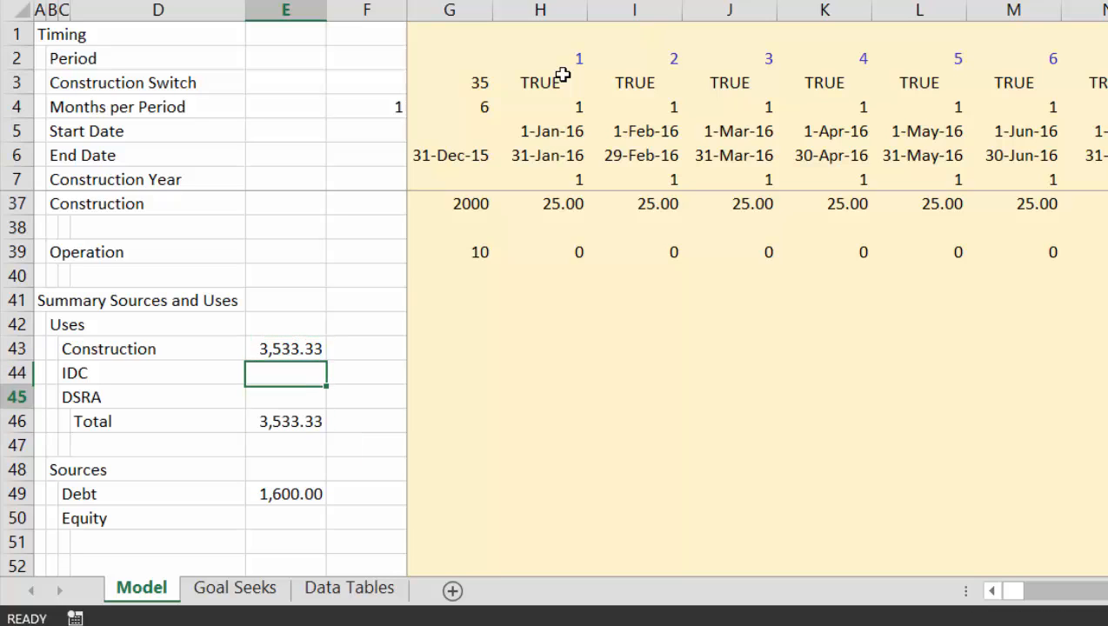
key(Down)
key(Down)
key(Down)
key(Down)
key(Down)
key(Down)
key(Down)
key(Down)
key(Down)
key(Down)
key(Down)
key(Up)
key(Up)
key(Up)
key(Up)
key(Up)
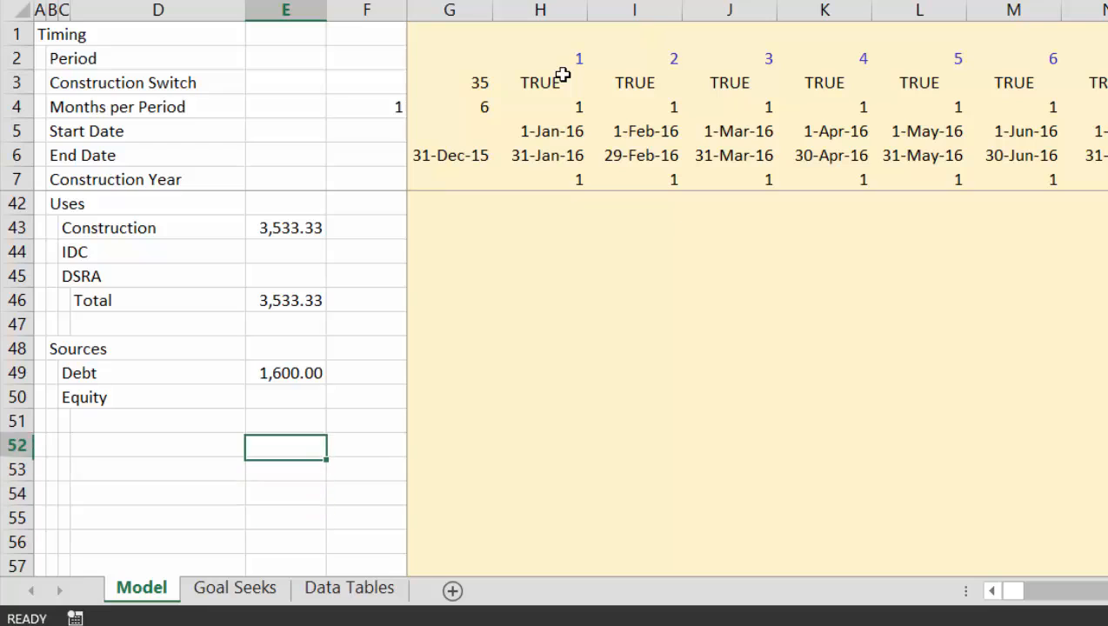
text(=)
key(Up)
key(Up)
key(Up)
key(Up)
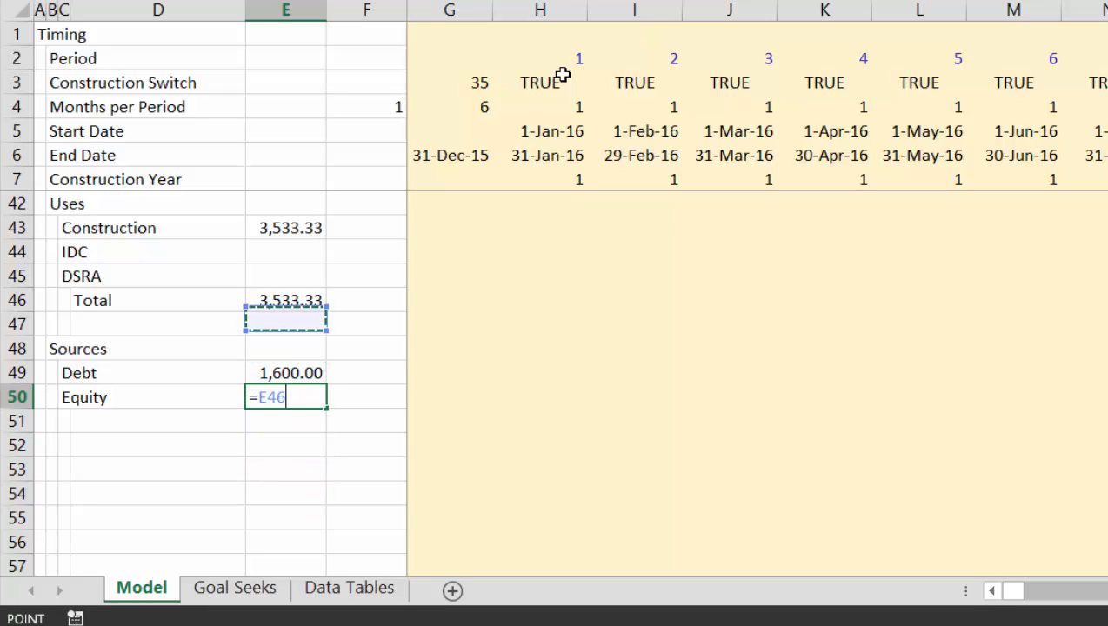
text(-)
key(Up)
key(Return)
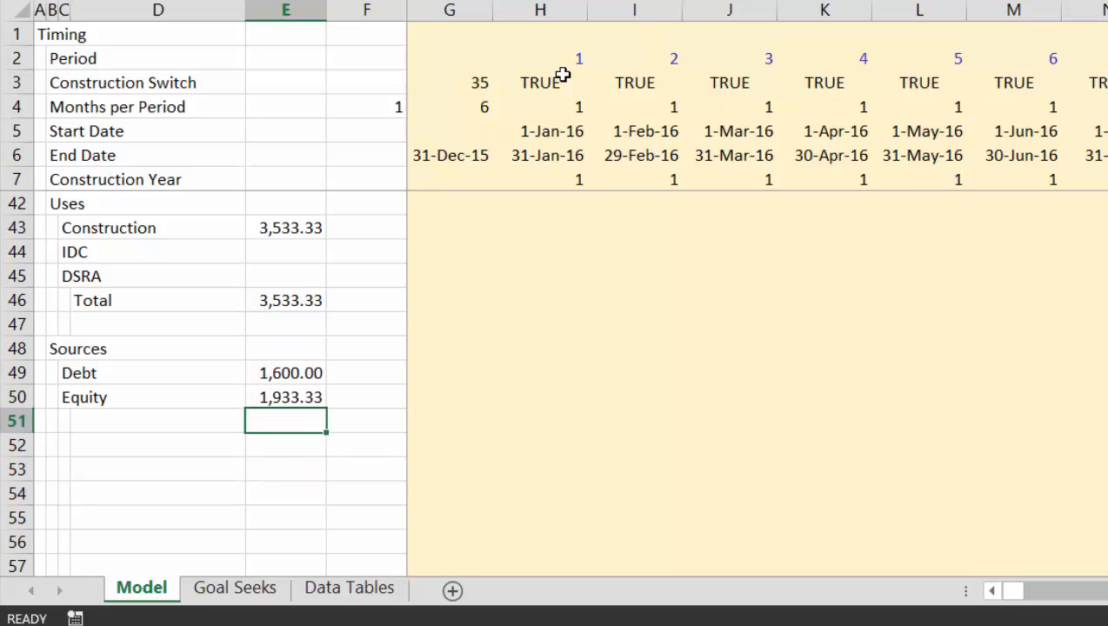
- Add the indented label "Total" in D51 below the Equity item
key(Left)
key(Left)
key(Right)
text(Toal)
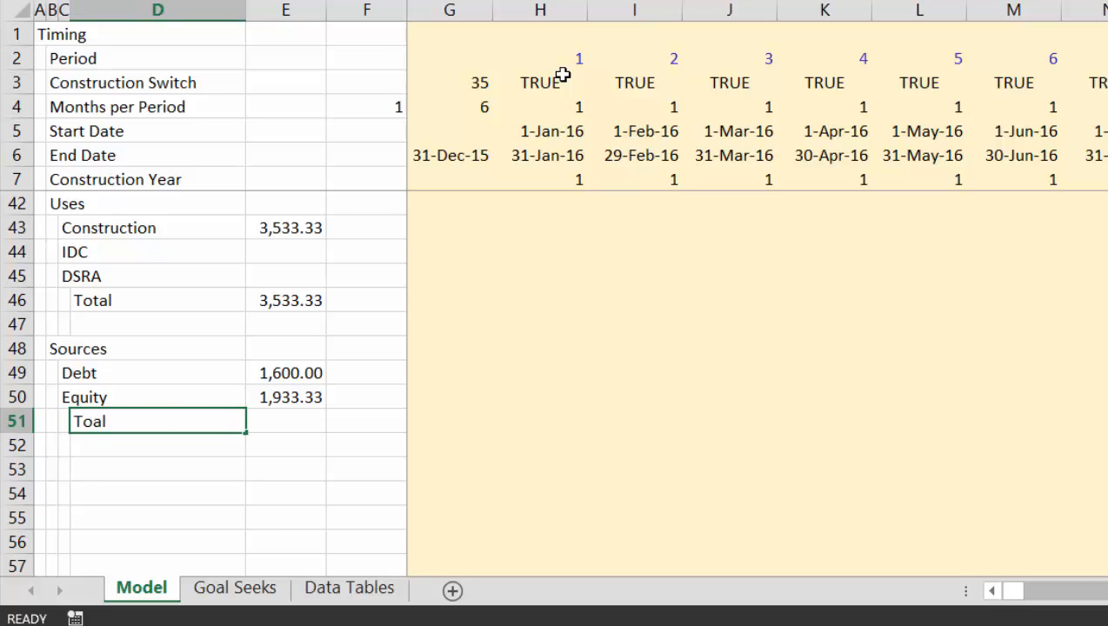
key(Return)
key(Up)
text(To)
key(Return)
- Sum the Debt and Equity amounts in E51 with AutoSum
key(Up)
key(Right)
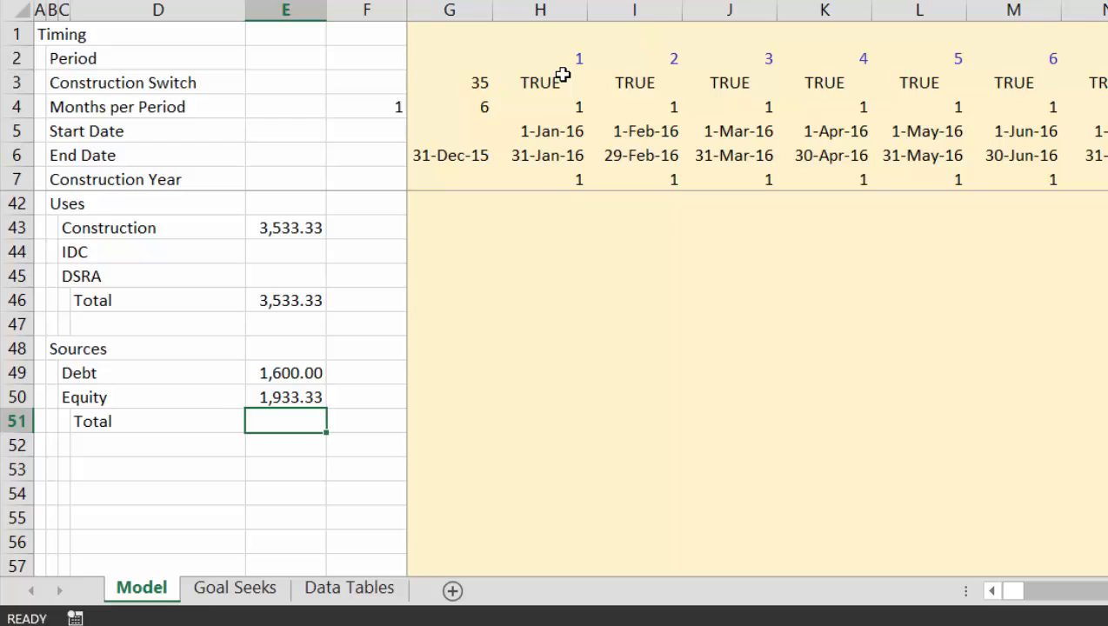
key(alt+equal)
key(Return)
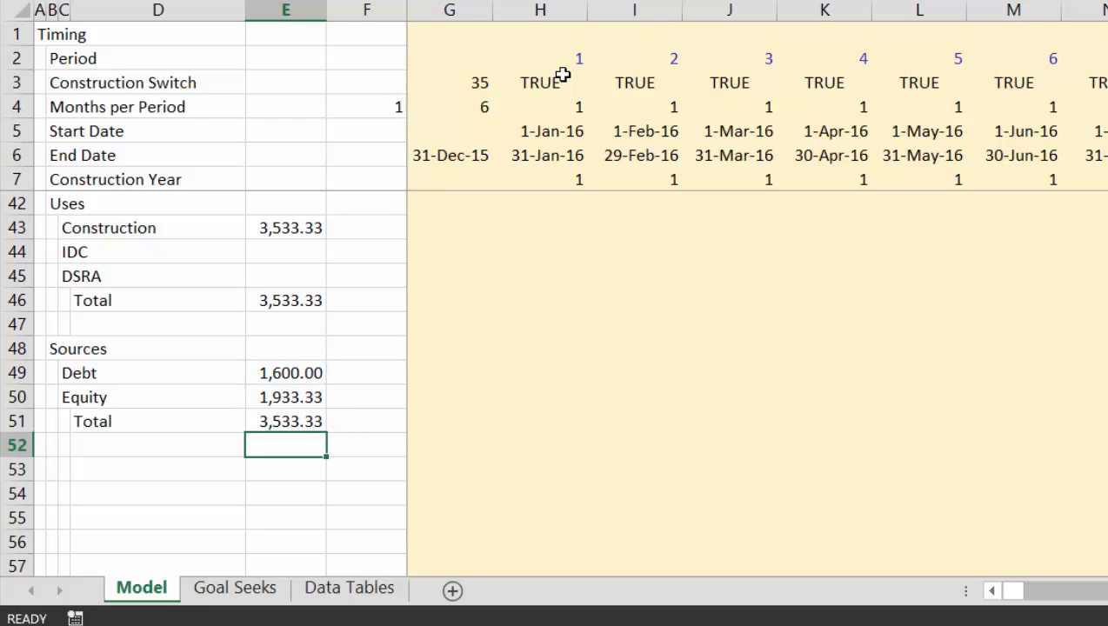
key(Up)
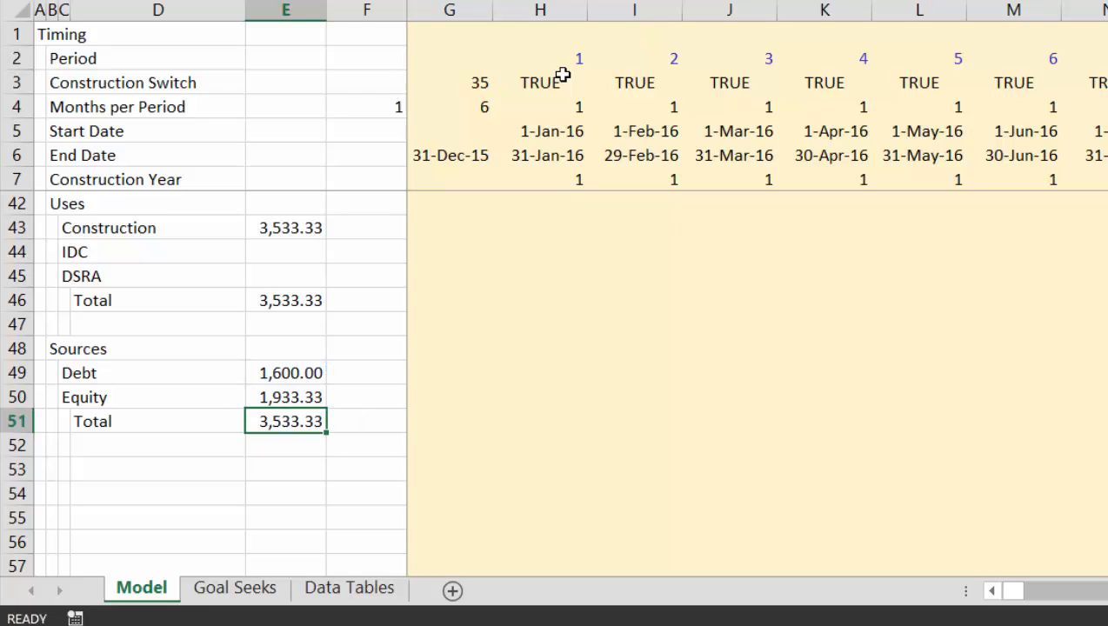
- Add the section heading "Funding" in A53 below the Sources table
key(ctrl+Left)
key(ctrl+Left)
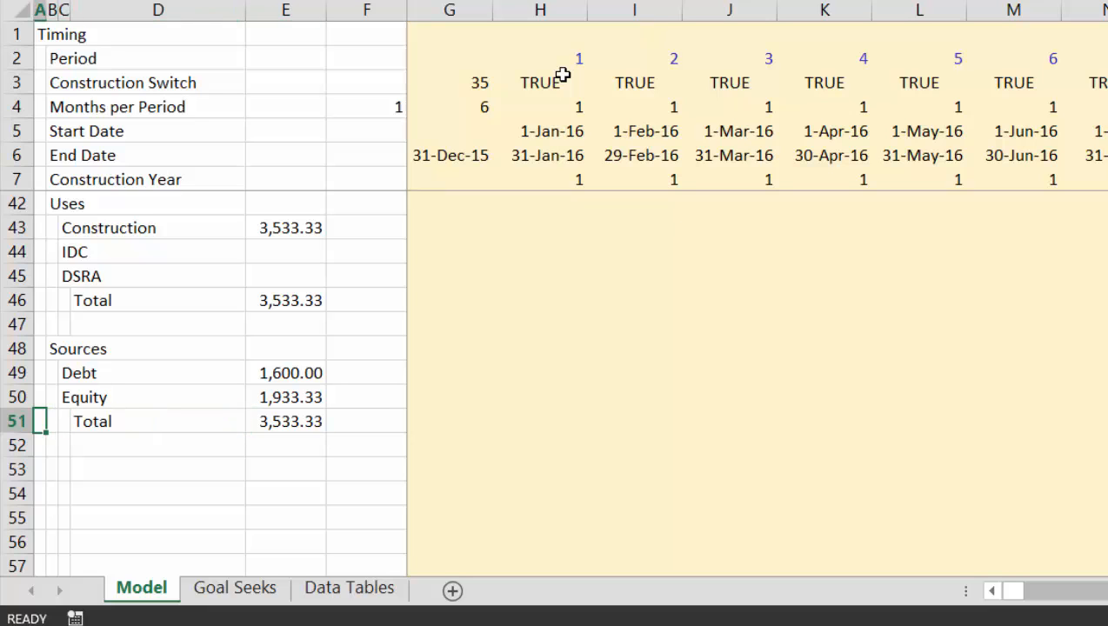
key(Up)
key(Up)
key(Up)
key(Up)
key(Up)
key(Up)
key(Up)
key(Up)
key(Up)
key(Up)
key(Up)
key(Up)
key(Down)
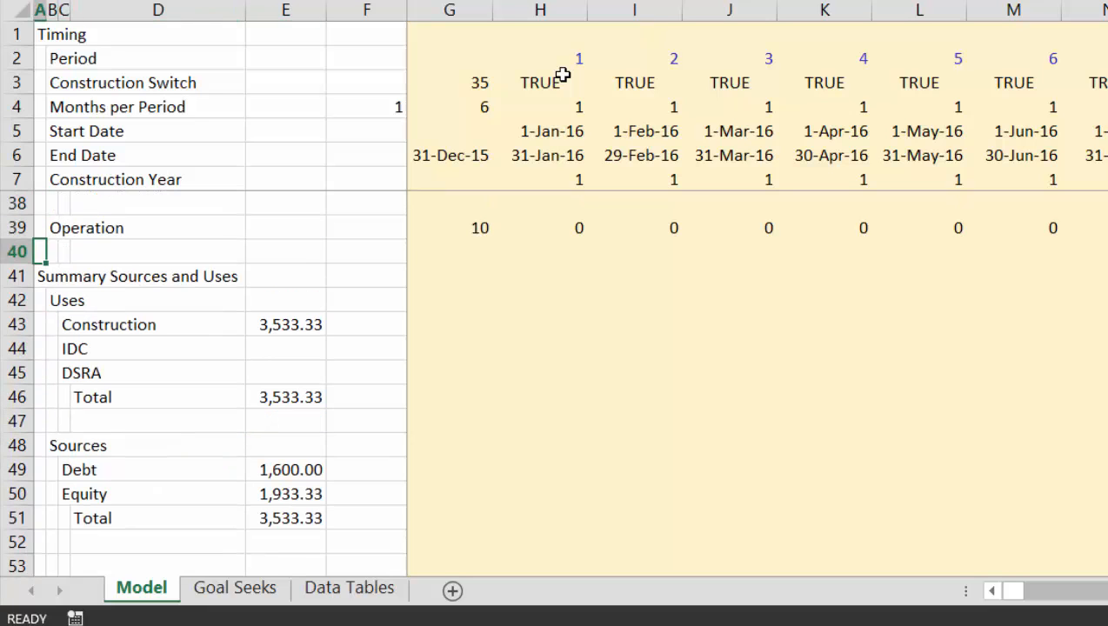
key(Down)
key(Down)
key(Down)
key(Down)
key(Down)
key(Down)
key(Down)
key(Down)
key(Down)
key(Down)
key(Down)
key(Down)
key(Down)
key(Down)
key(Down)
key(Up)
key(Up)
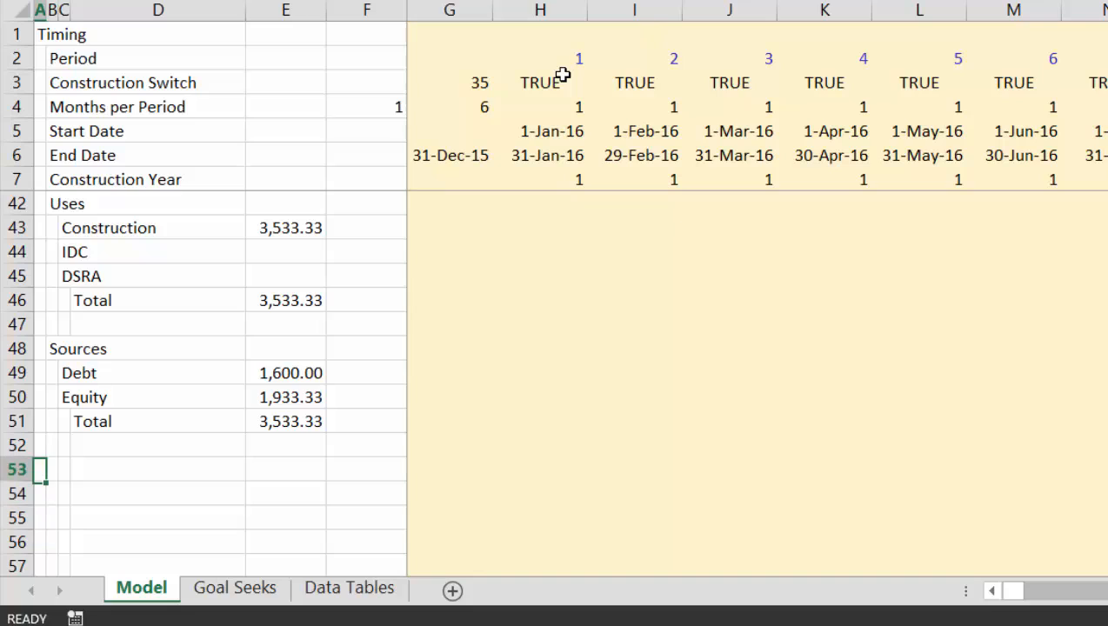
text(Funding)
key(Return)
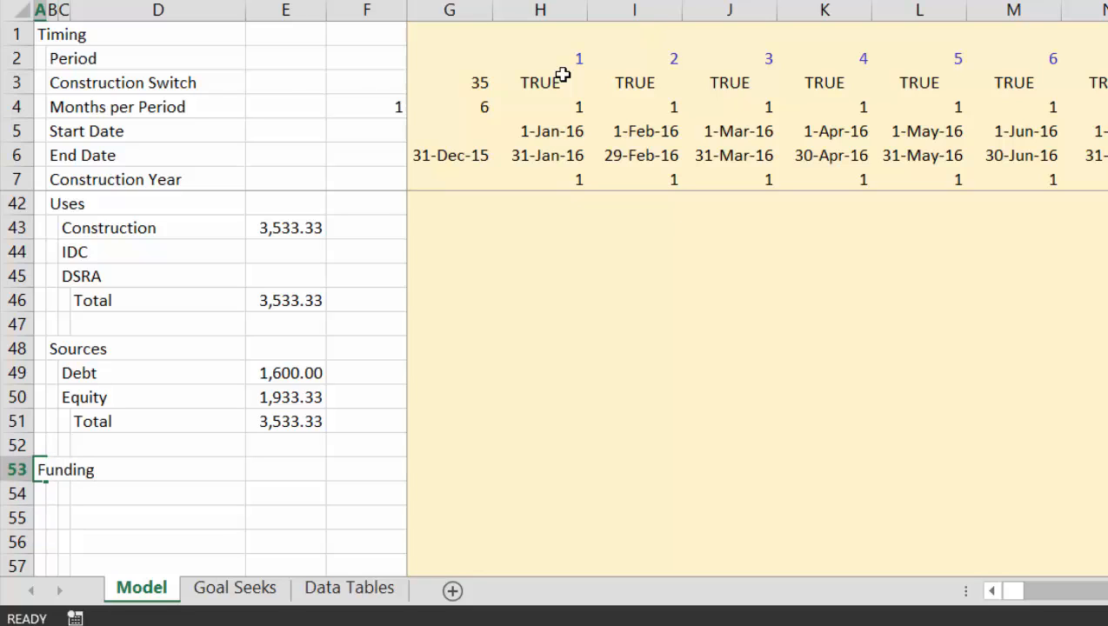
- Copy the Uses rows 43 to 46 and paste them into rows 54 to 57 under the Funding heading
key(Up)
key(Up)
key(Up)
key(Up)
key(Up)
key(Up)
key(Up)
key(Up)
key(Up)
key(Up)
key(Up)
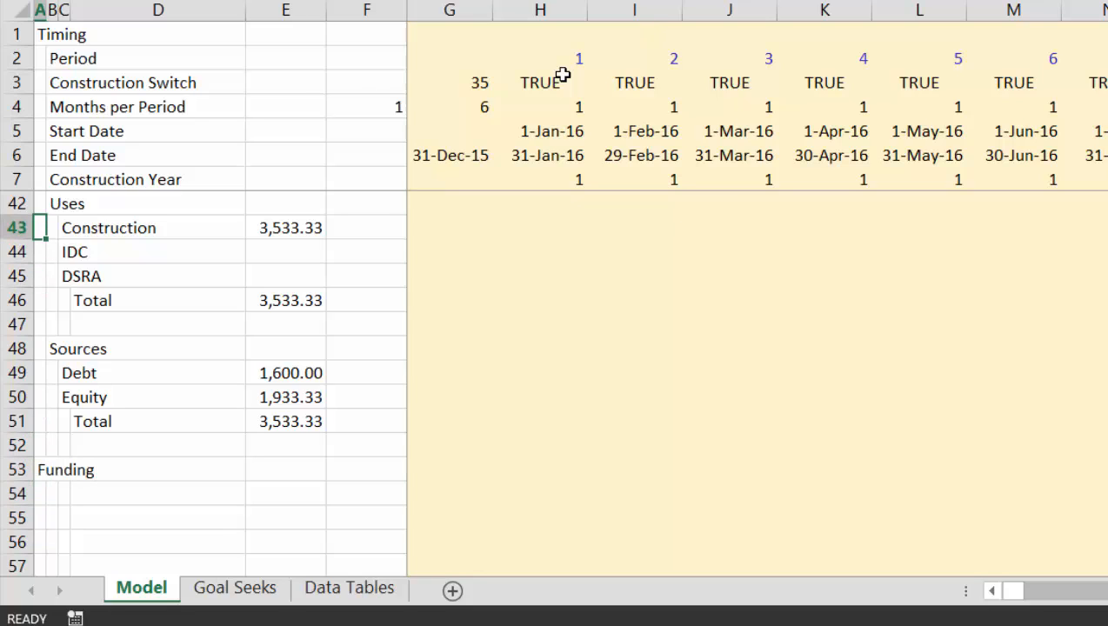
key(shift+Down)
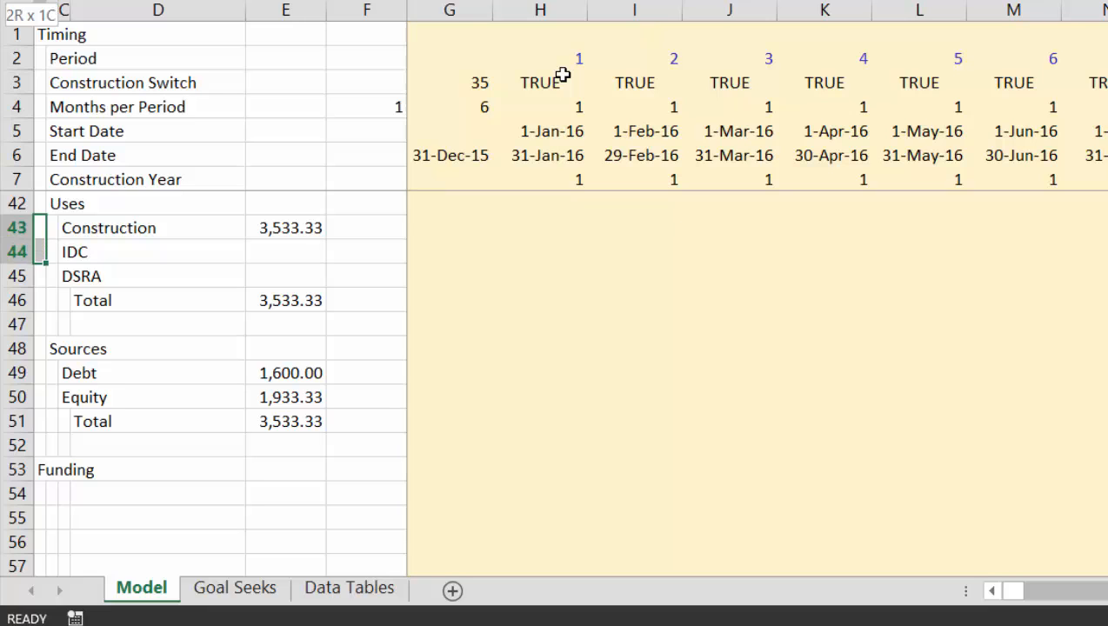
key(shift+Down)
key(shift+Down)
key(shift+space)
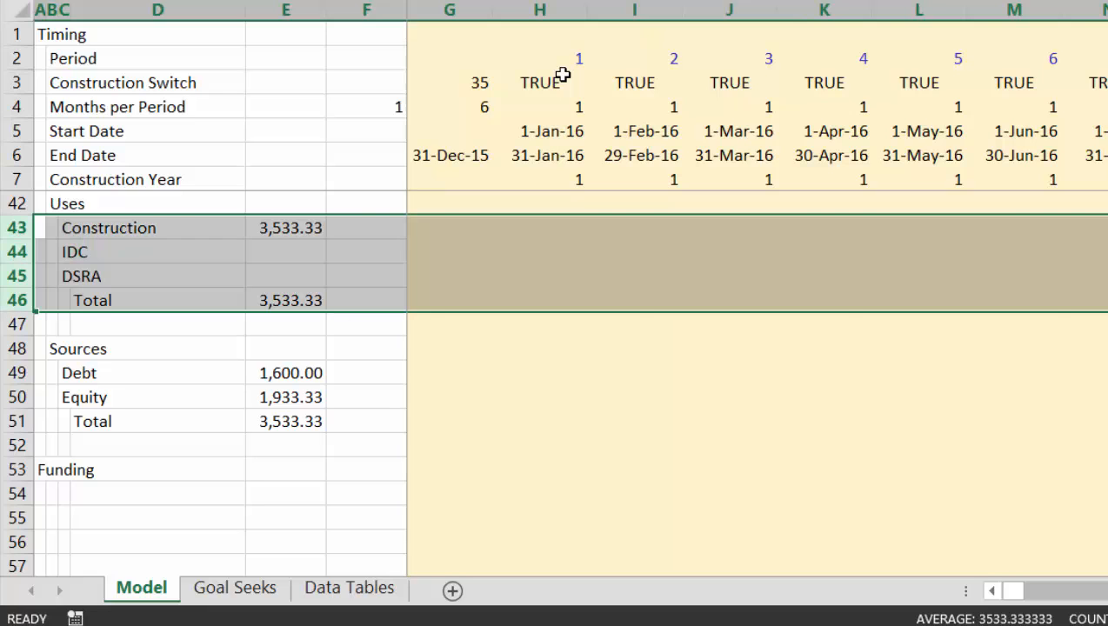
key(ctrl+c)
key(Down)
key(Down)
key(Down)
key(Down)
key(Down)
key(Down)
key(Down)
key(Down)
key(Down)
key(Down)
key(Down)
key(ctrl+v)
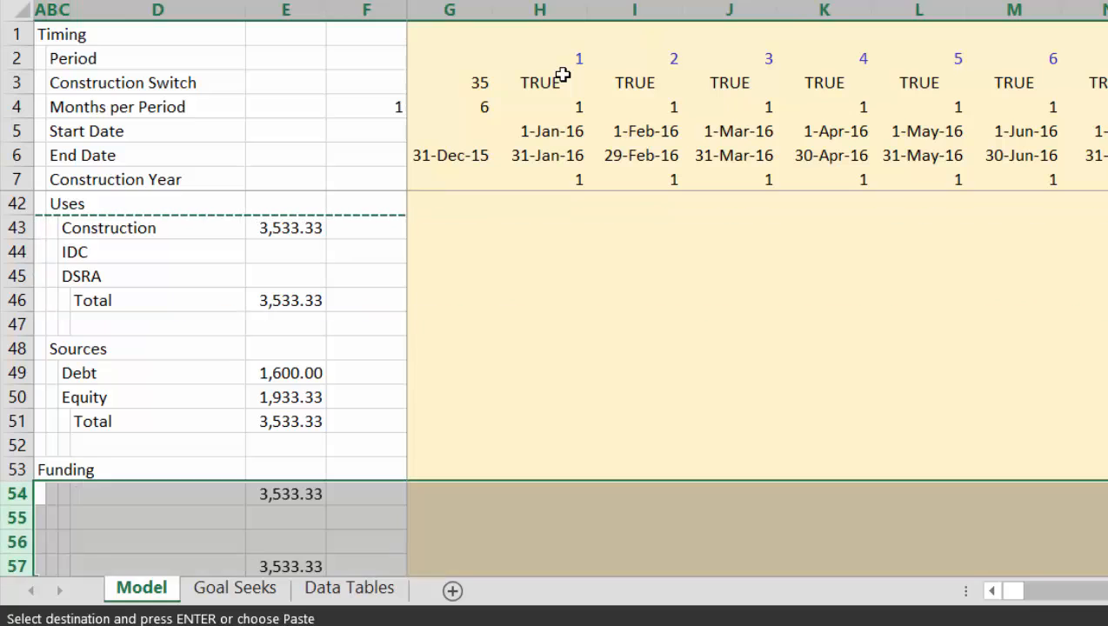
- Clear the pasted amounts from E54:E57 in the Funding table, keeping only the labels
key(Right)
key(Right)
key(Right)
key(shift+Down)
key(shift+Down)
key(shift+Down)
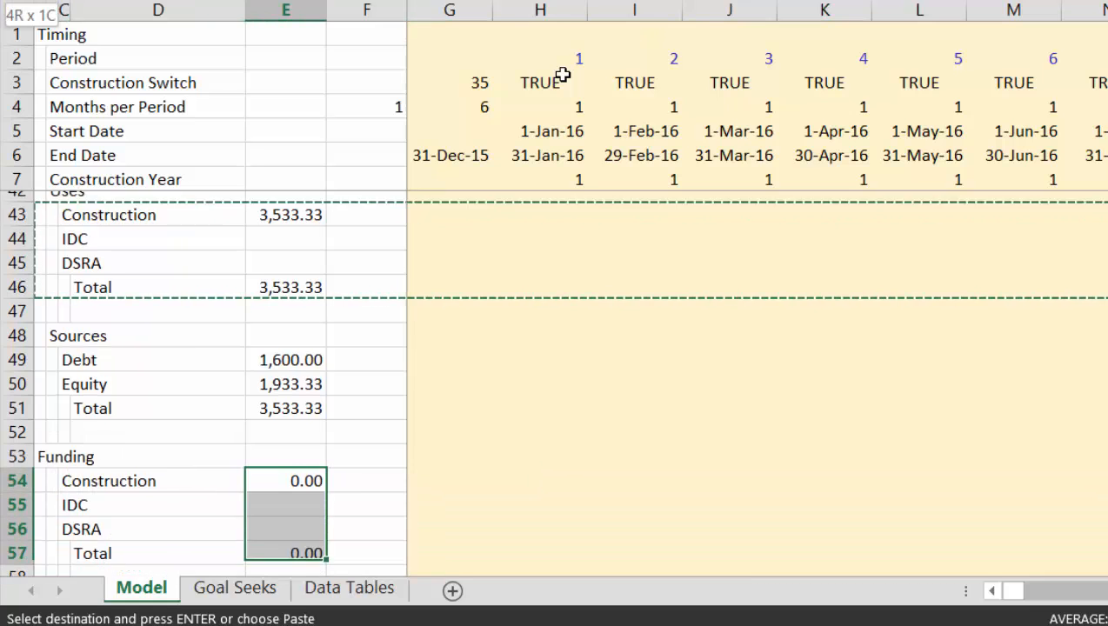
key(Delete)
- Link H54 in the Funding Construction row to the first-period Construction amount in H37
key(Right)
key(Right)
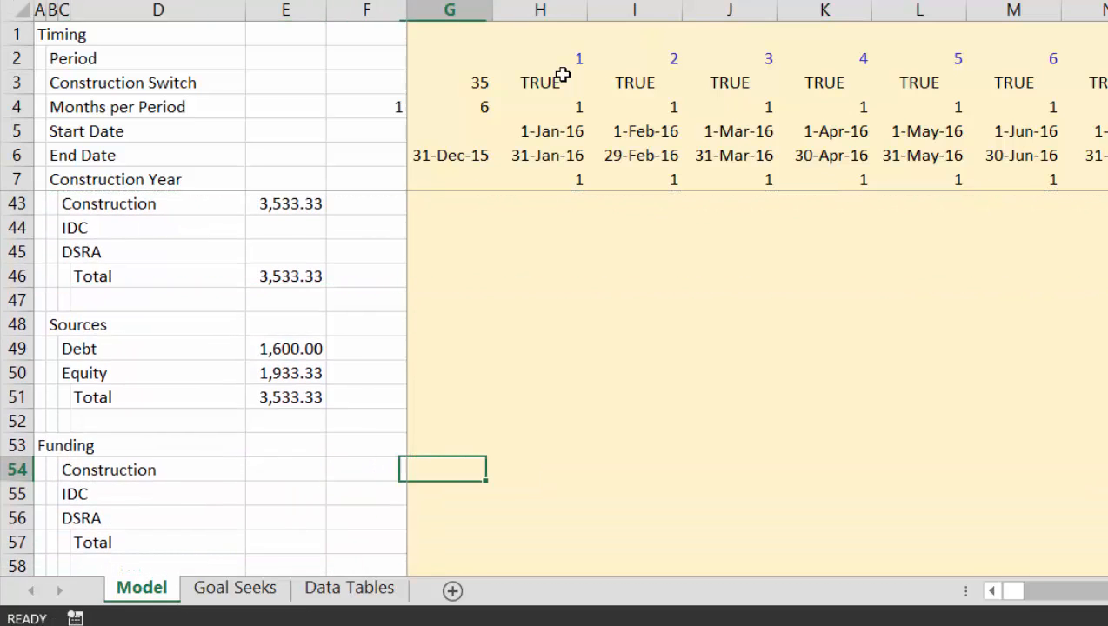
key(Right)
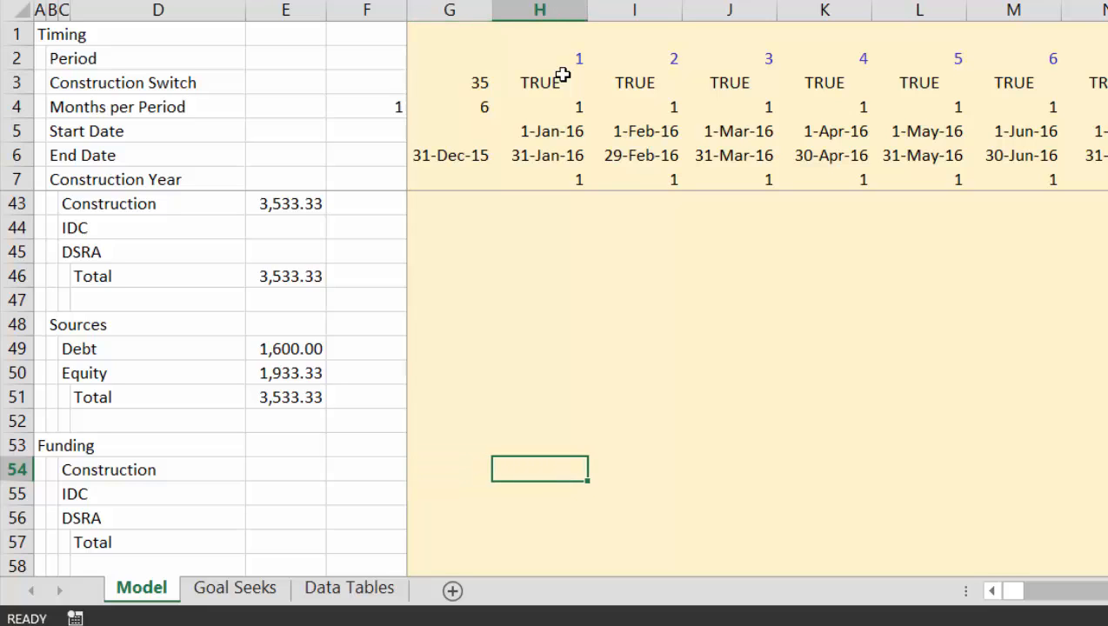
text(=)
click(563, 77)
scroll(99, 383, up, 3)
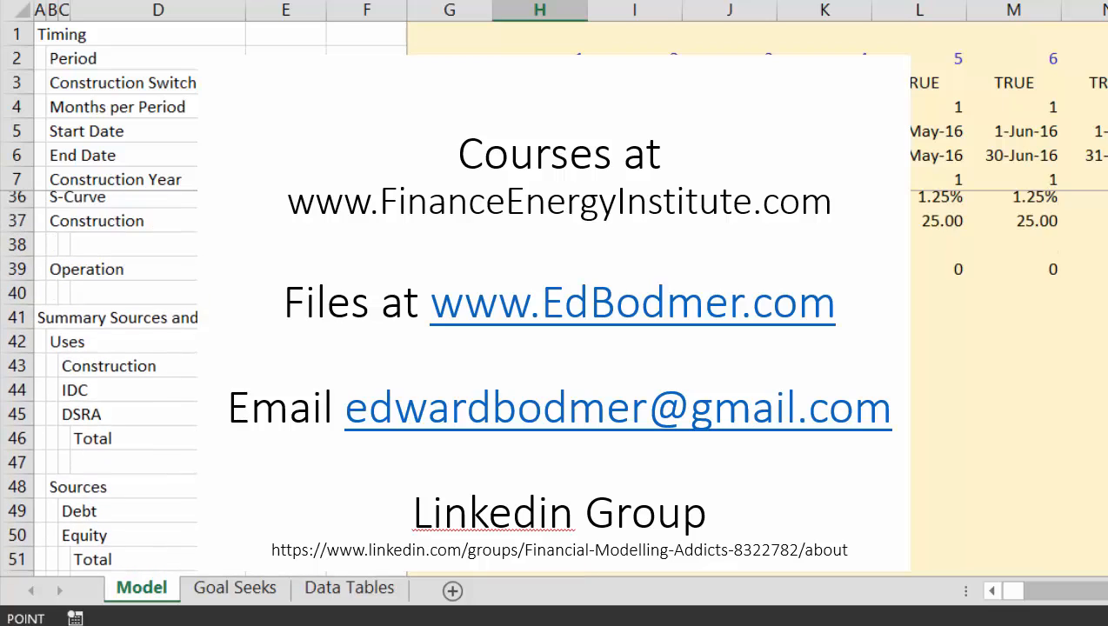
key(Return)
- Add the heading "Debt Funding" in A59 below the Funding table
key(Down)
key(Down)
key(Down)
key(Down)
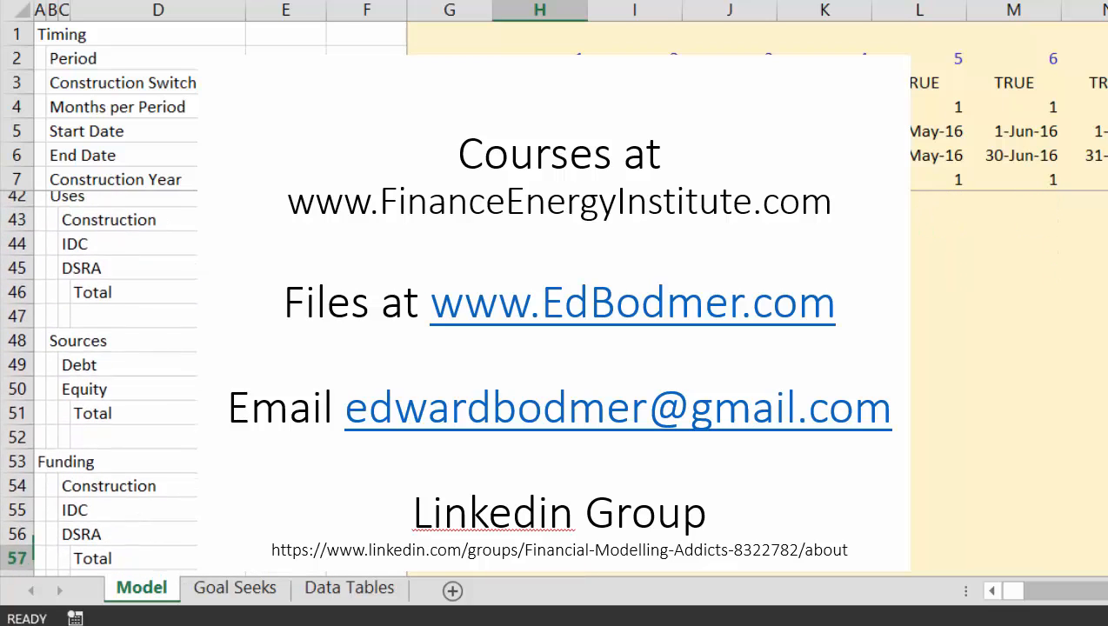
key(Up)
key(Up)
key(Up)
key(Up)
key(Down)
key(Down)
key(Down)
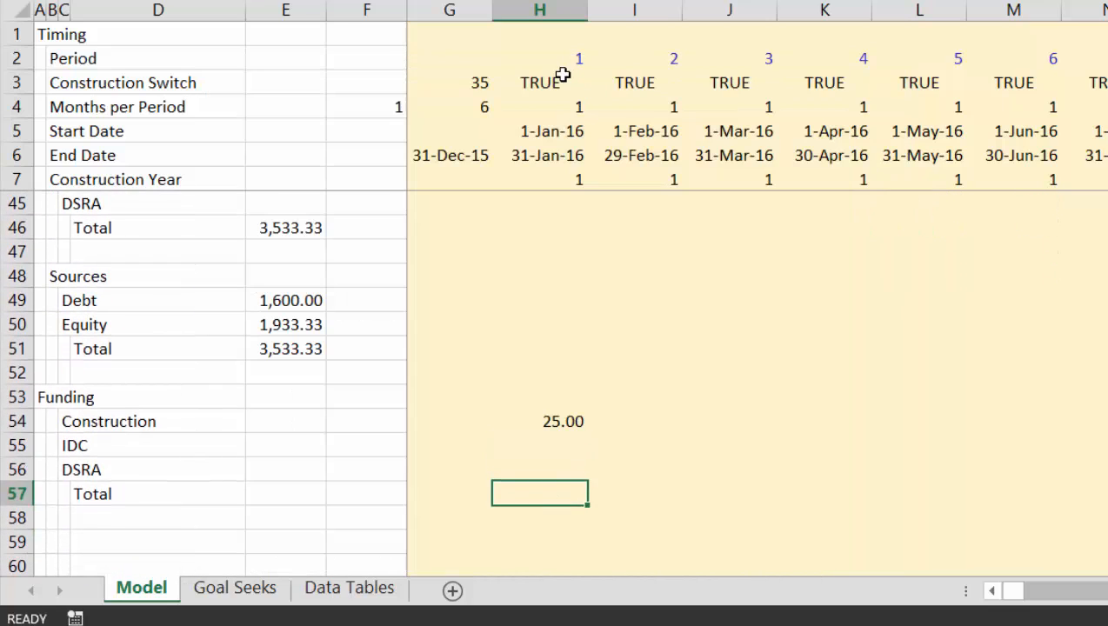
key(Left)
key(Left)
key(Left)
key(Left)
key(Left)
key(Left)
key(Left)
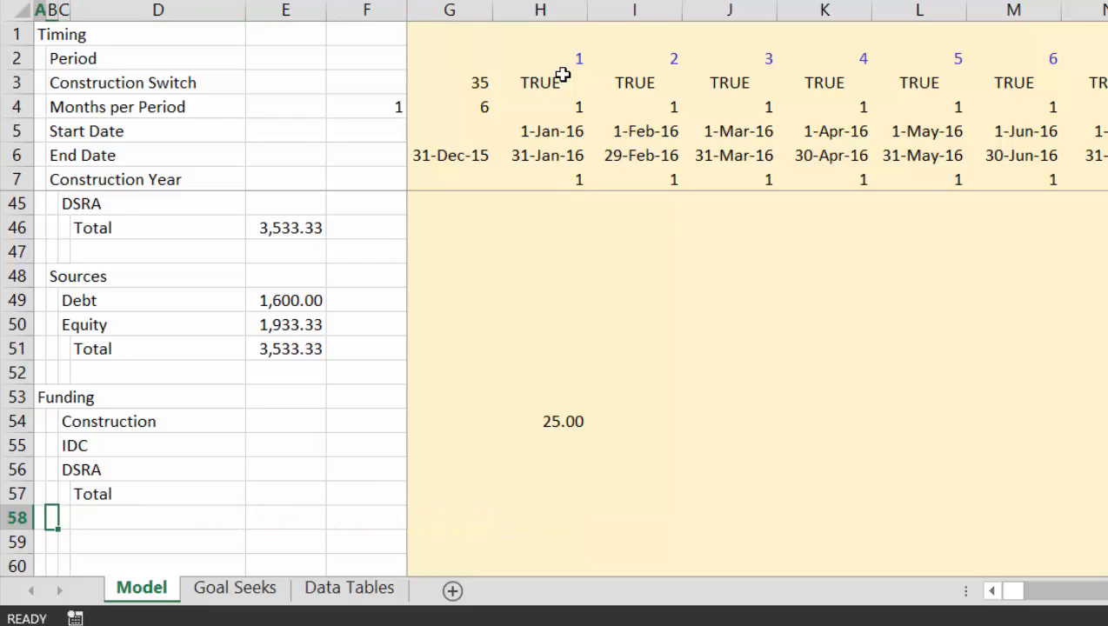
key(Down)
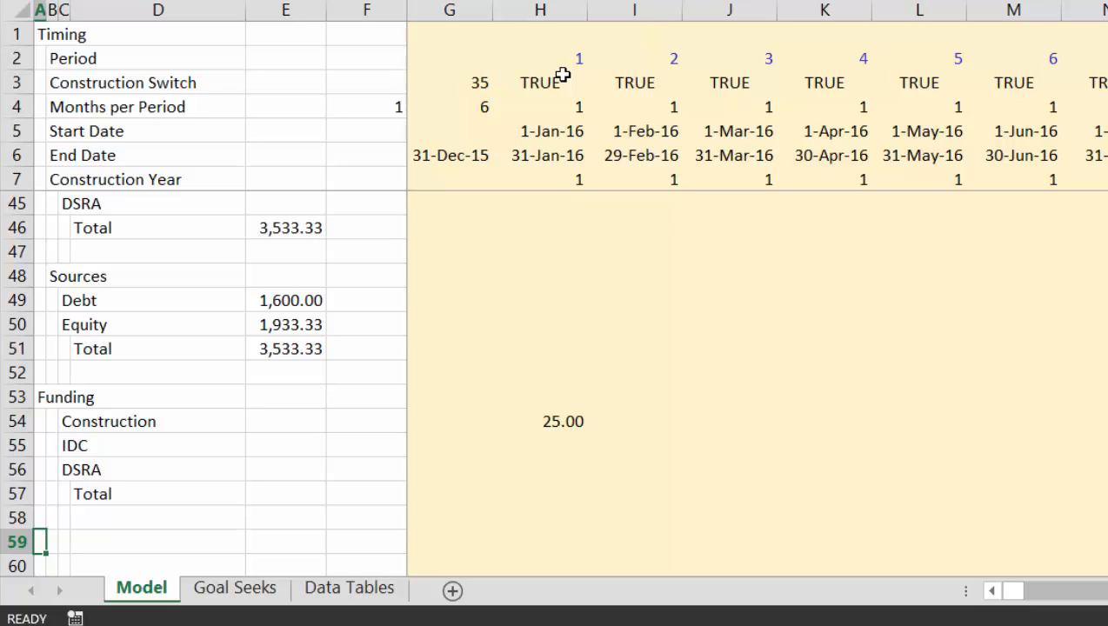
text(Equity Fundin)
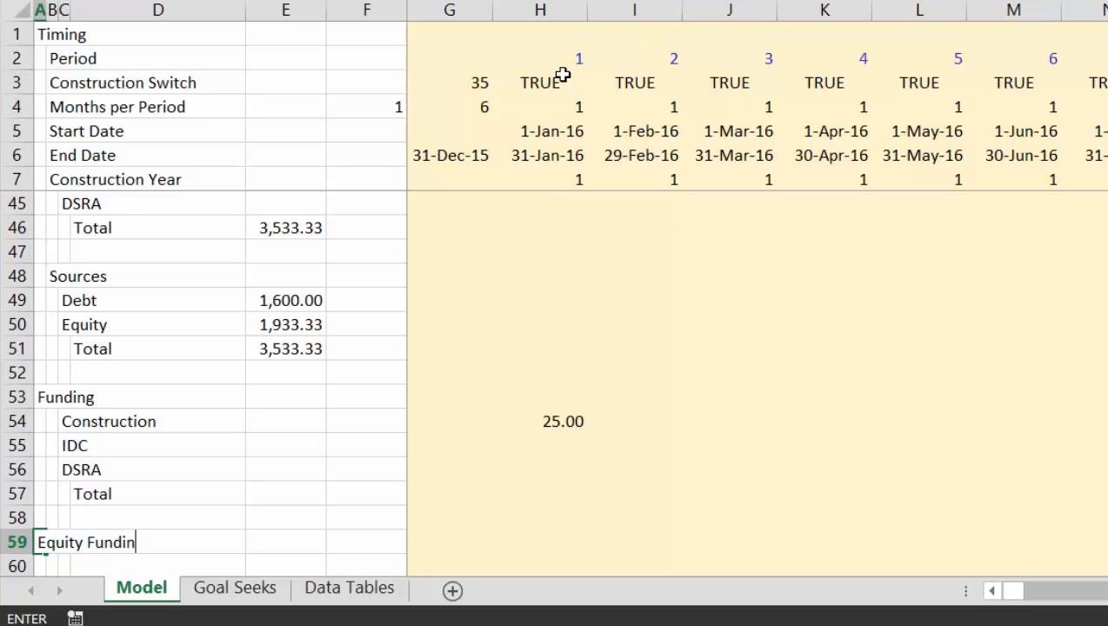
key(Escape)
text(Deb)
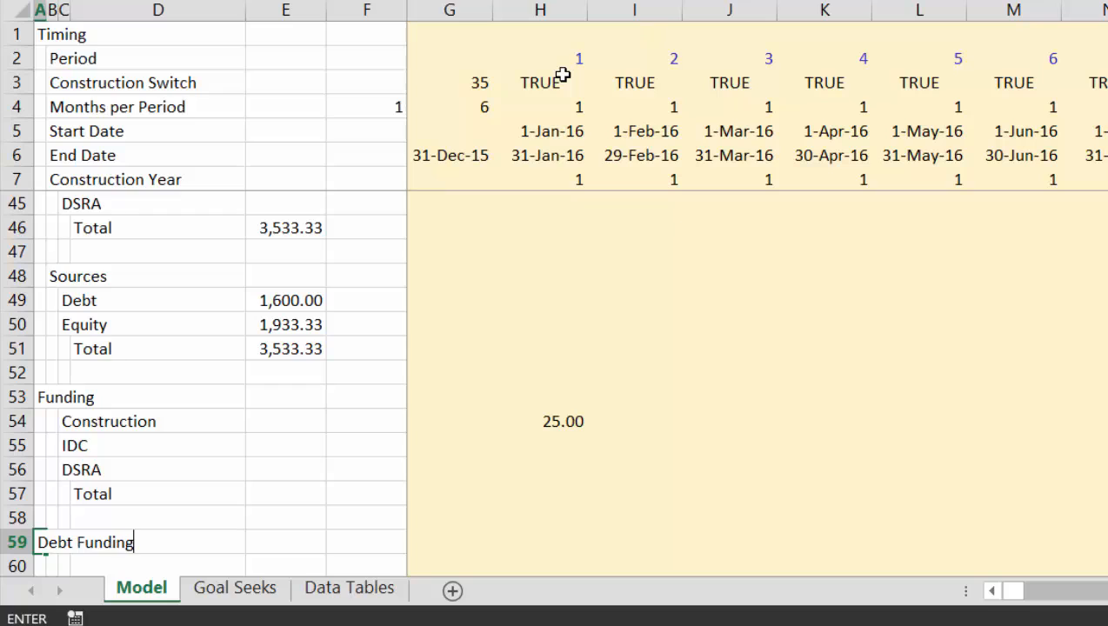
text(t Funding)
key(Return)
key(Up)
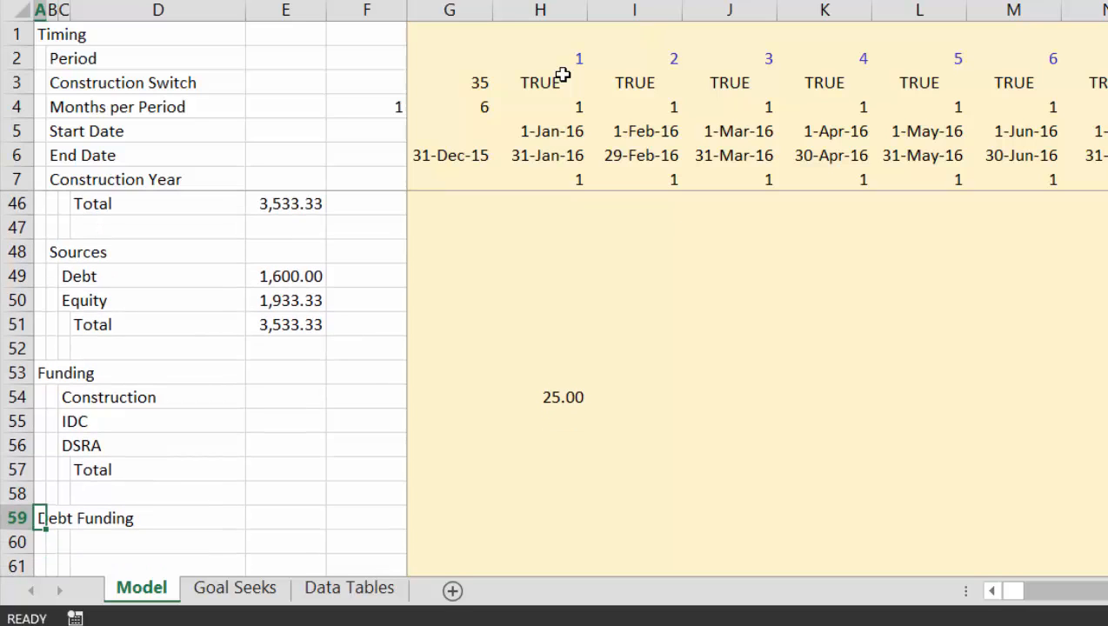
key(ctrl+c)
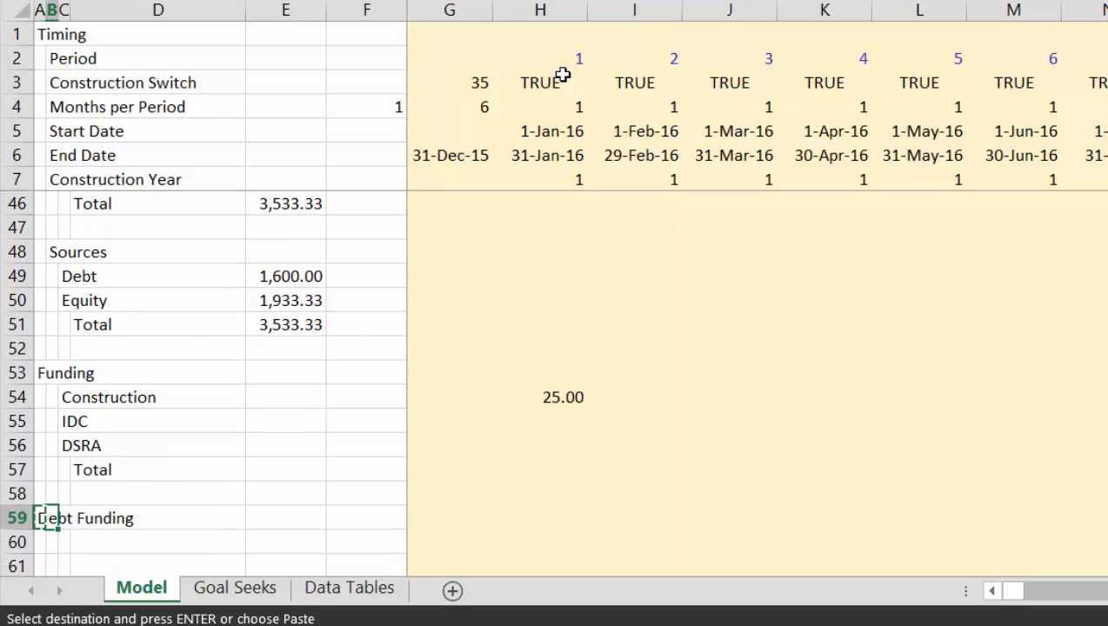
key(Escape)
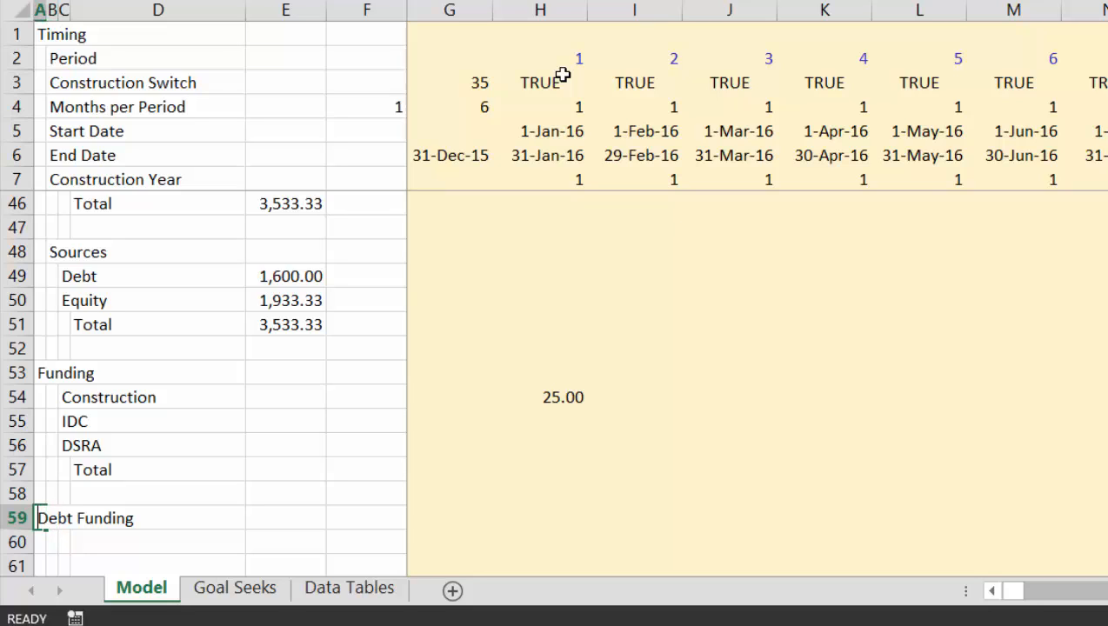
- Change the heading in A59 to "Sources" and add the indented item "Debt Funding" in B60
text(Sources)
key(Return)
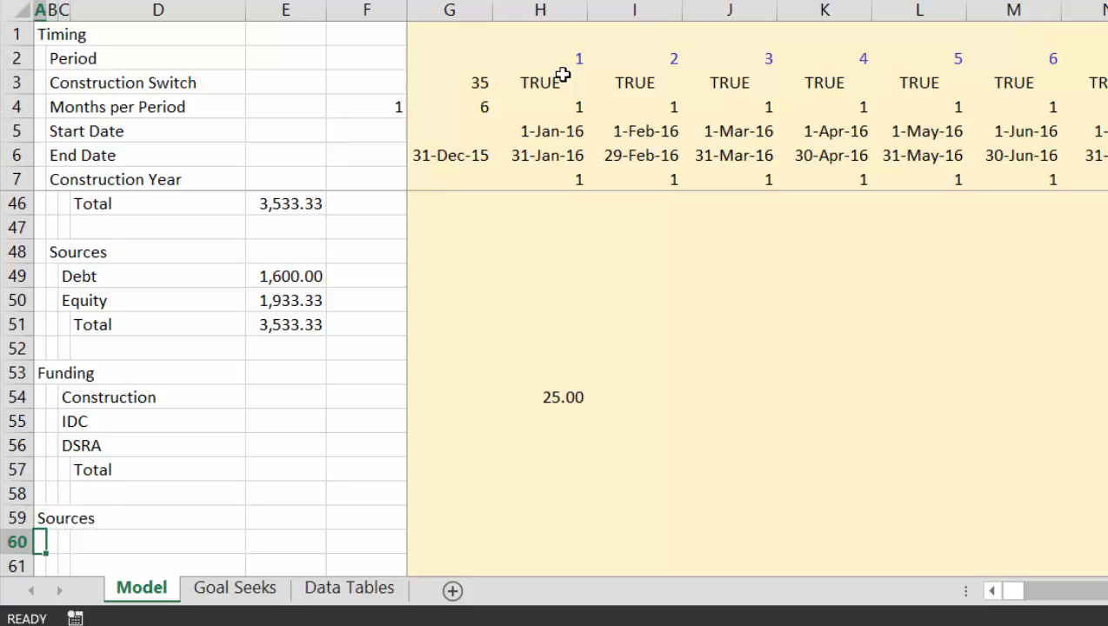
text(Debt)
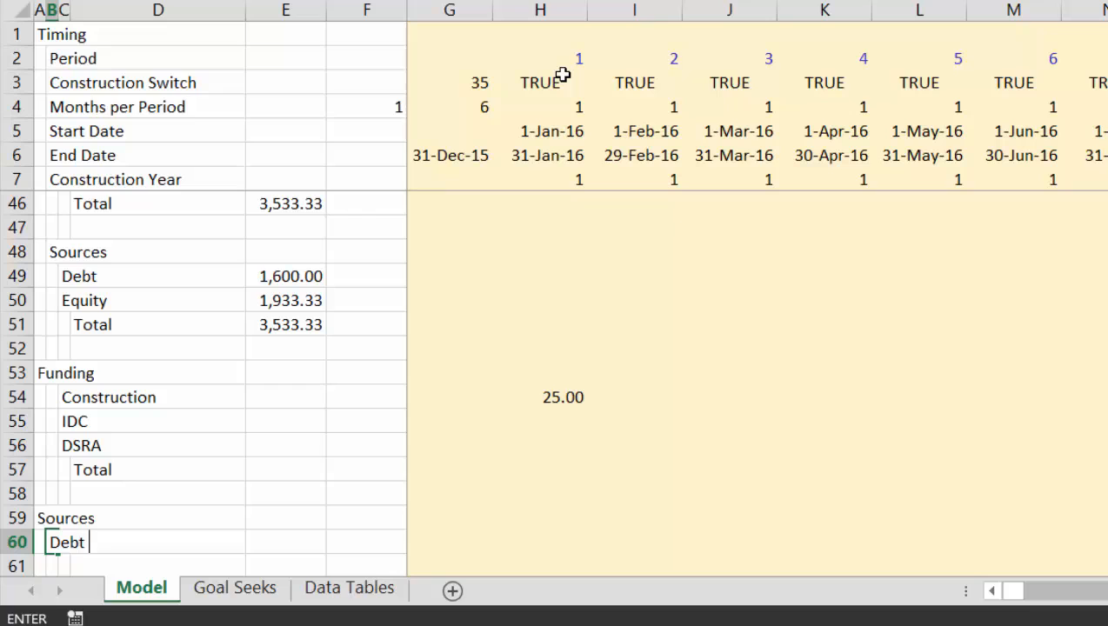
text( Funding)
key(Return)
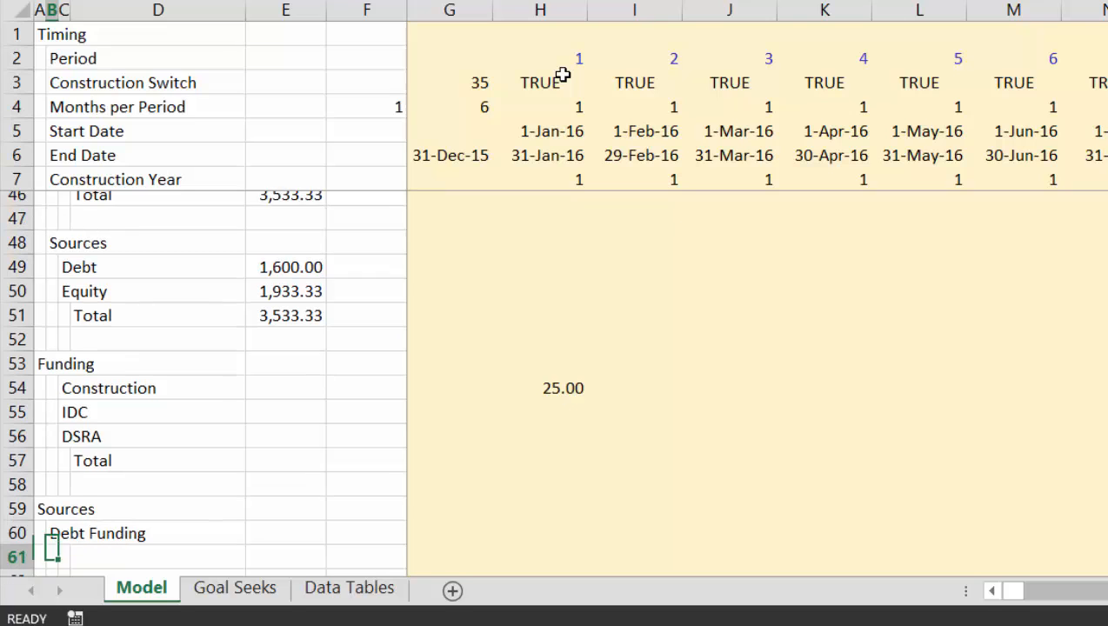
- Link E60 in the Debt Funding row to the Pro-Rata funding switch in F31
key(Up)
key(Right)
key(Right)
key(Right)
text(=)
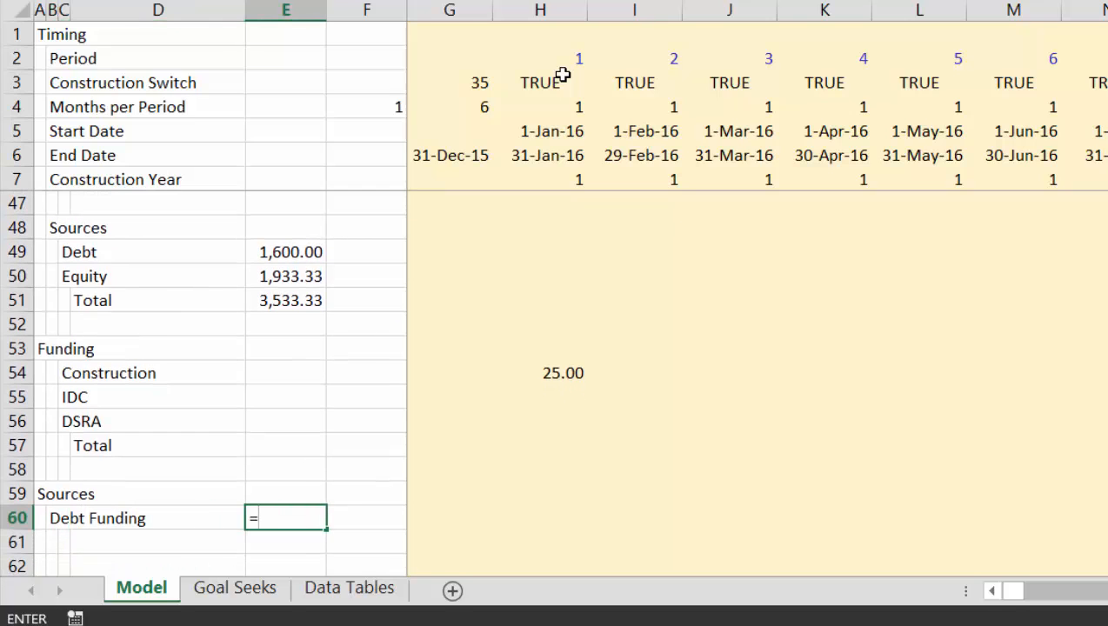
key(Up)
key(Up)
key(Up)
key(Up)
key(Up)
key(Up)
key(Up)
key(Up)
key(Up)
key(Up)
key(Up)
key(Up)
key(Up)
key(Up)
key(Up)
key(Up)
key(Up)
key(Up)
key(Up)
key(Up)
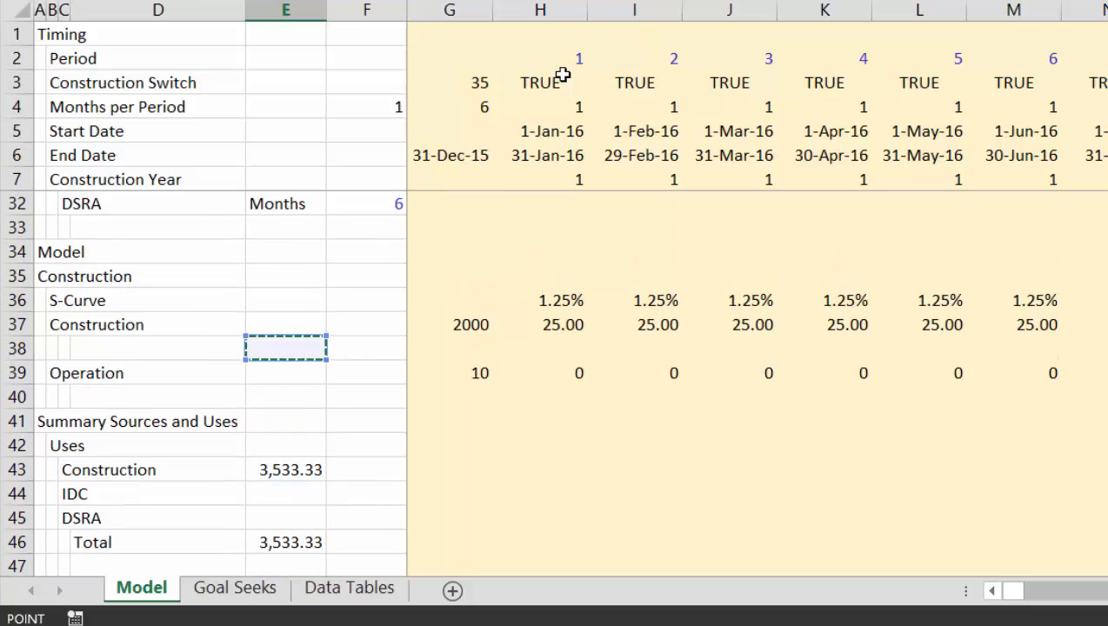
key(Up)
key(Up)
key(Up)
key(Up)
key(Up)
key(Up)
key(Up)
key(Up)
key(Up)
key(Up)
key(Up)
key(Up)
key(Up)
key(Up)
key(Up)
key(Up)
key(Down)
key(Down)
key(Down)
key(Down)
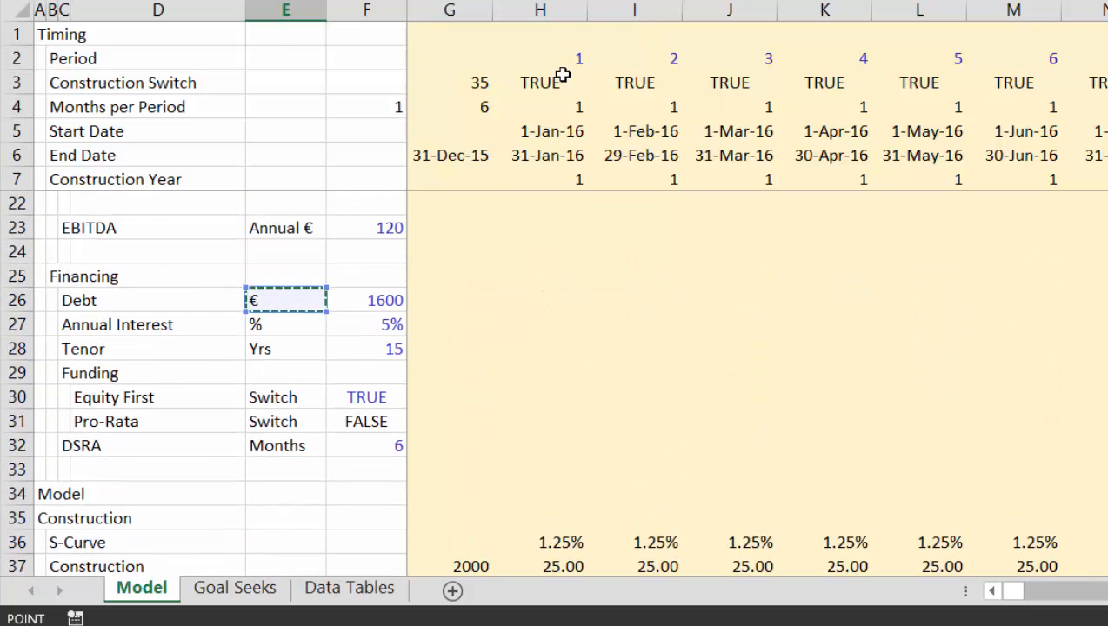
key(Down)
key(Down)
key(Down)
key(Down)
key(Down)
key(Right)
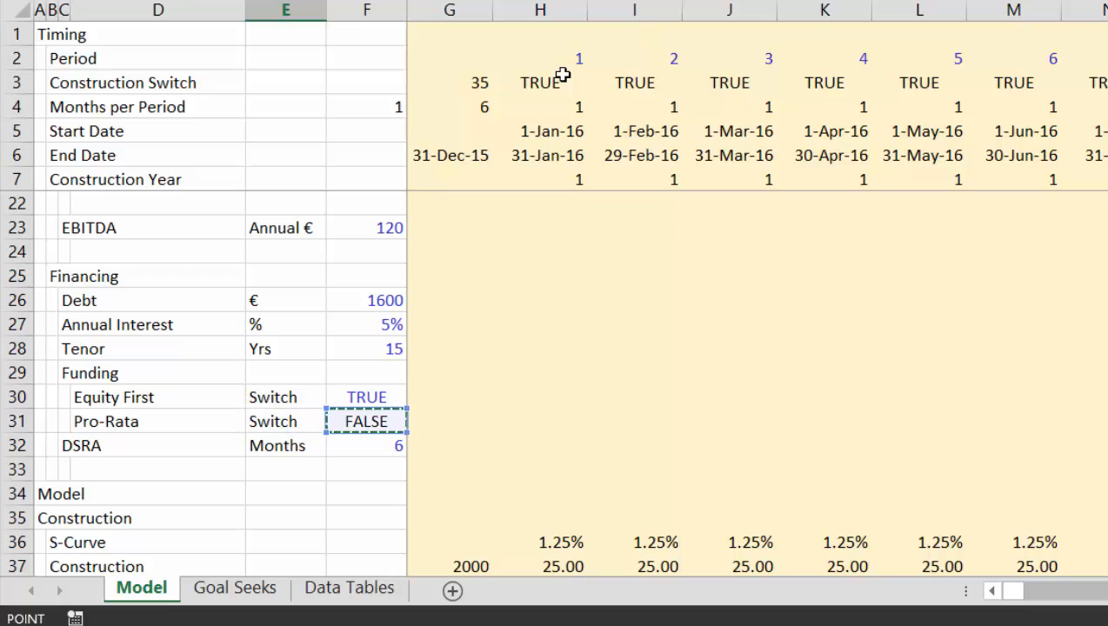
key(Return)
- Set the Equity First switch in F30 of the Financing assumptions to FALSE
key(Up)
key(Up)
key(Up)
key(Up)
key(Up)
key(Up)
key(Up)
key(Up)
key(Up)
key(Up)
key(Up)
key(Up)
key(Up)
key(Up)
key(Up)
key(Up)
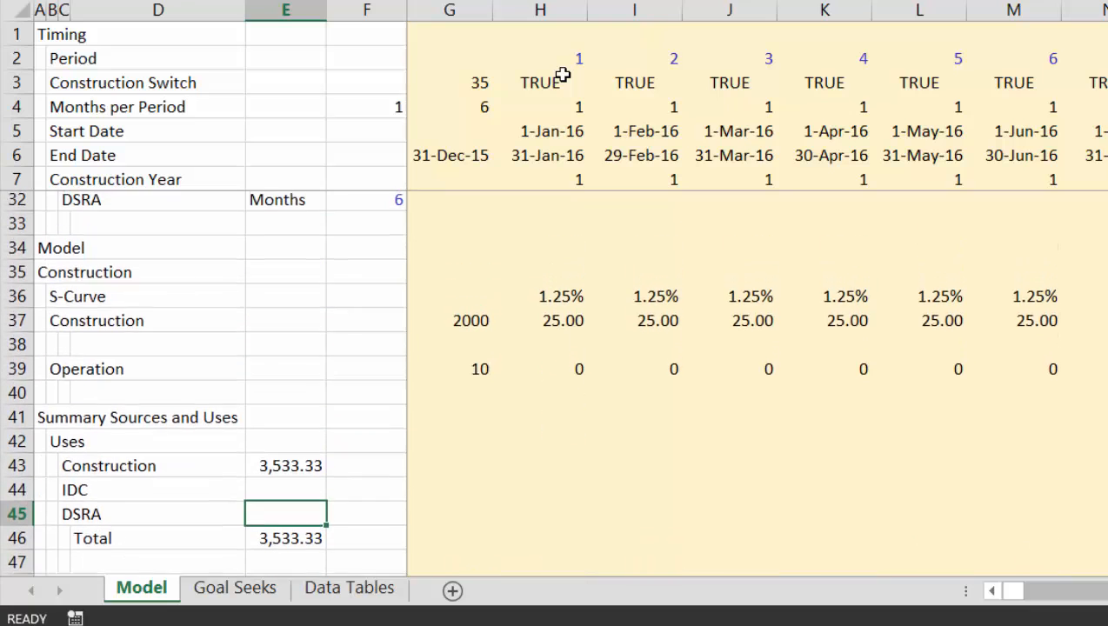
key(Up)
key(Up)
key(Up)
key(Up)
key(Up)
key(Up)
key(Up)
key(Up)
key(Up)
key(Up)
key(Up)
key(Up)
key(Up)
key(Up)
key(Up)
key(Up)
key(Up)
key(Up)
key(Up)
key(Up)
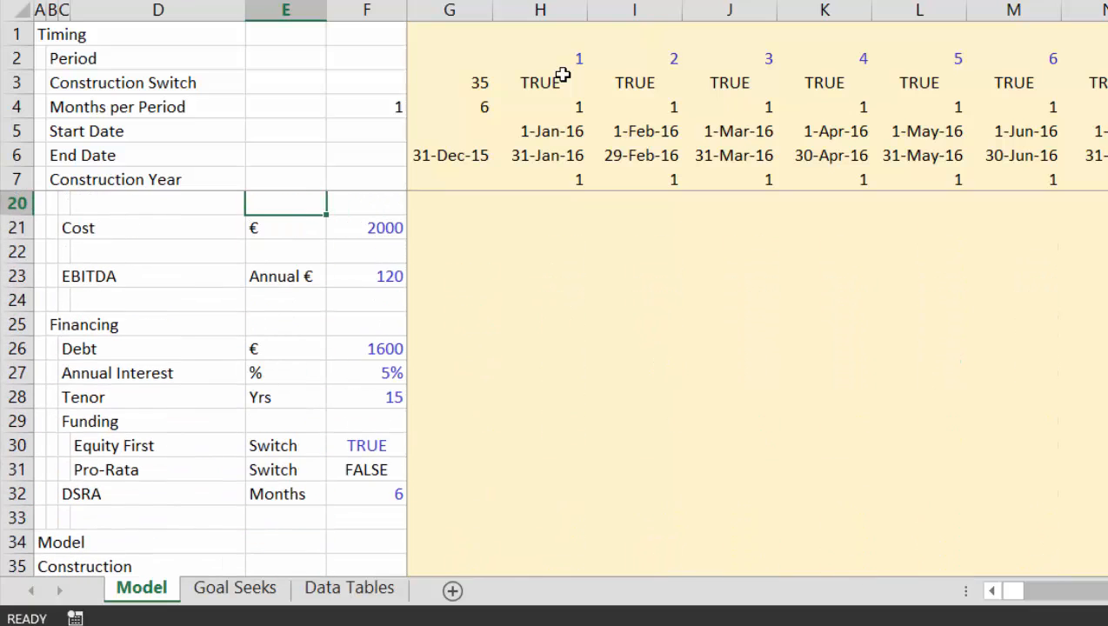
key(Down)
key(Down)
key(Down)
key(Down)
key(Down)
key(Down)
key(Down)
key(Down)
key(Down)
key(Down)
key(Down)
key(Right)
key(Up)
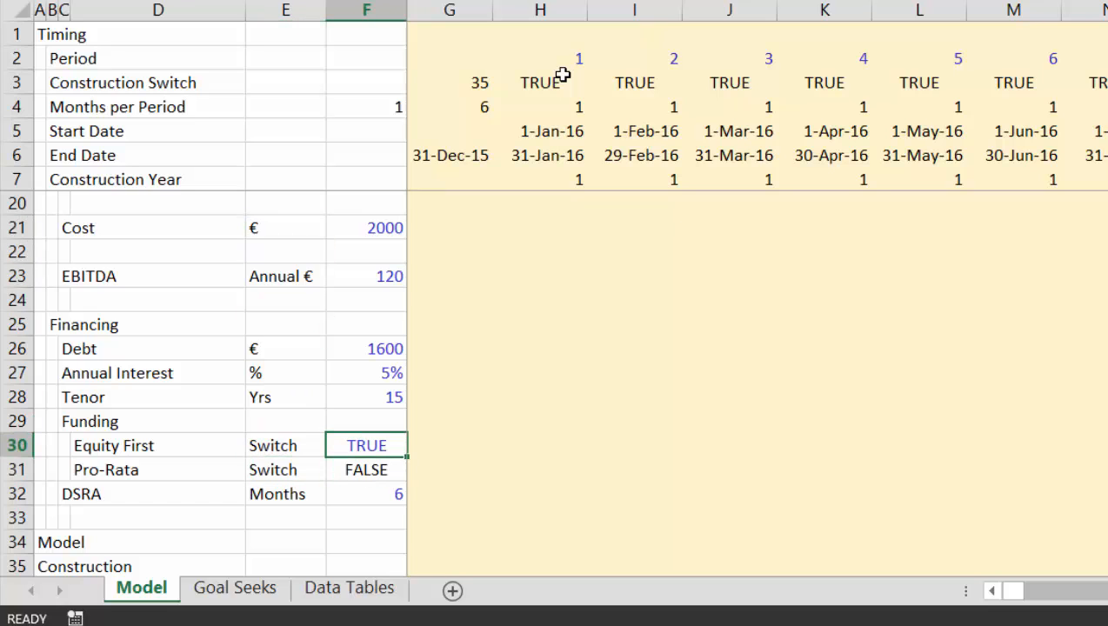
text(false)
key(Return)
- Check the linked Pro-Rata switch in E60 beside Debt Funding in the Sources section
key(Down)
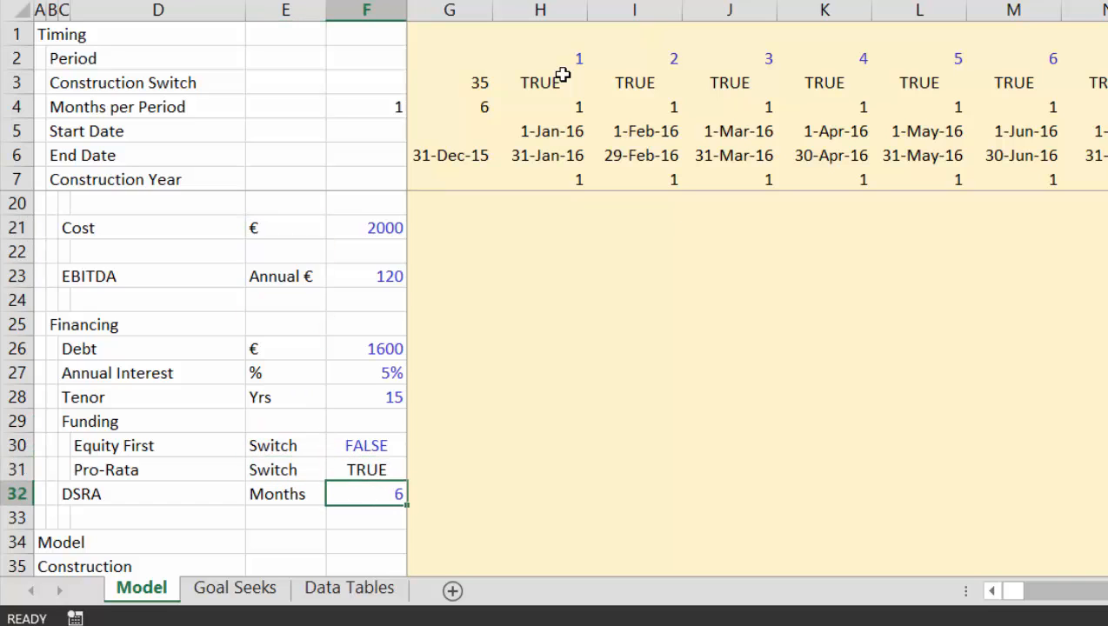
key(Down)
key(Down)
key(Down)
key(Down)
key(Down)
key(Down)
key(Down)
key(Down)
key(Down)
key(Down)
key(Down)
key(Down)
key(Down)
key(Down)
key(Down)
key(Down)
key(Down)
key(Down)
key(Down)
key(Down)
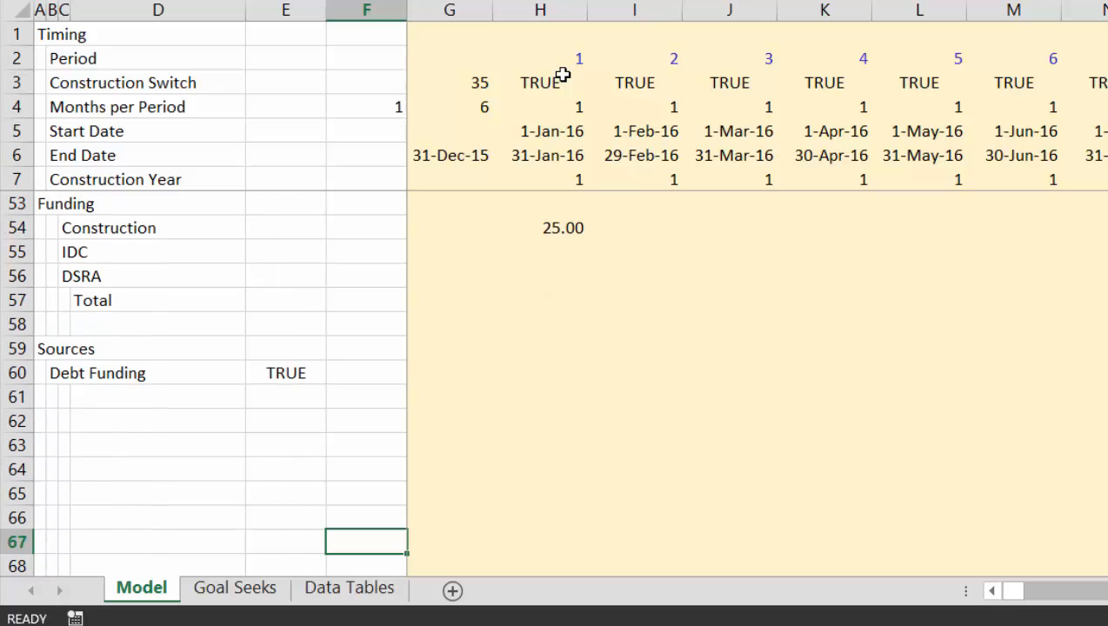
key(Up)
key(Up)
key(Up)
key(Up)
key(Up)
key(Up)
key(Up)
key(Left)
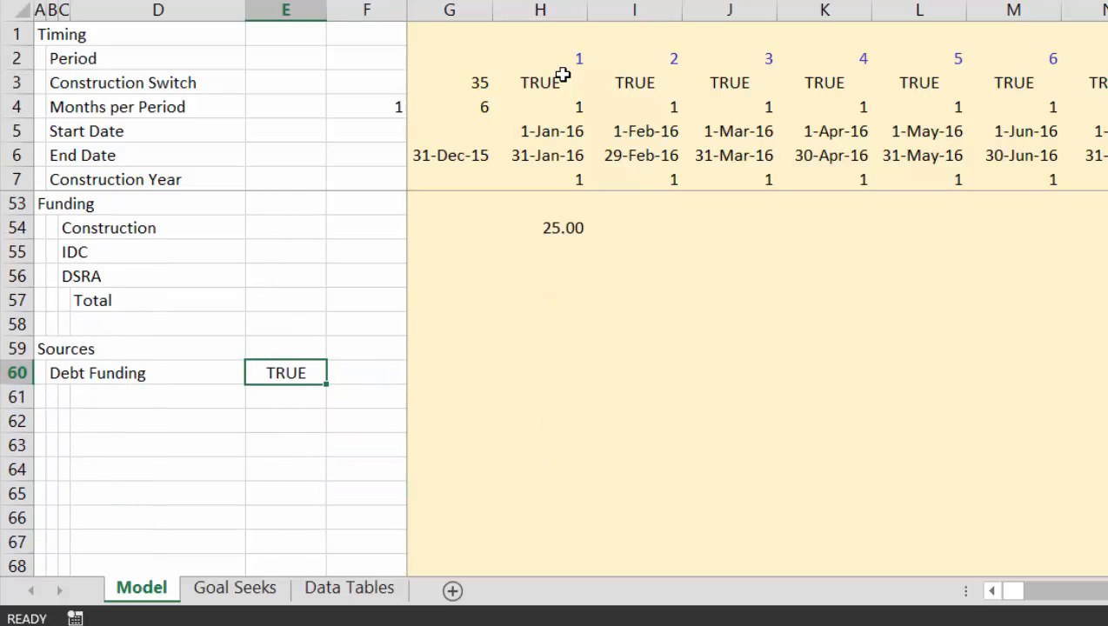
- In H60, calculate period 1's share of total construction cost with =SUM(H54/SUM(54:54)) and format it as a percentage
key(Right)
key(Right)
key(Right)
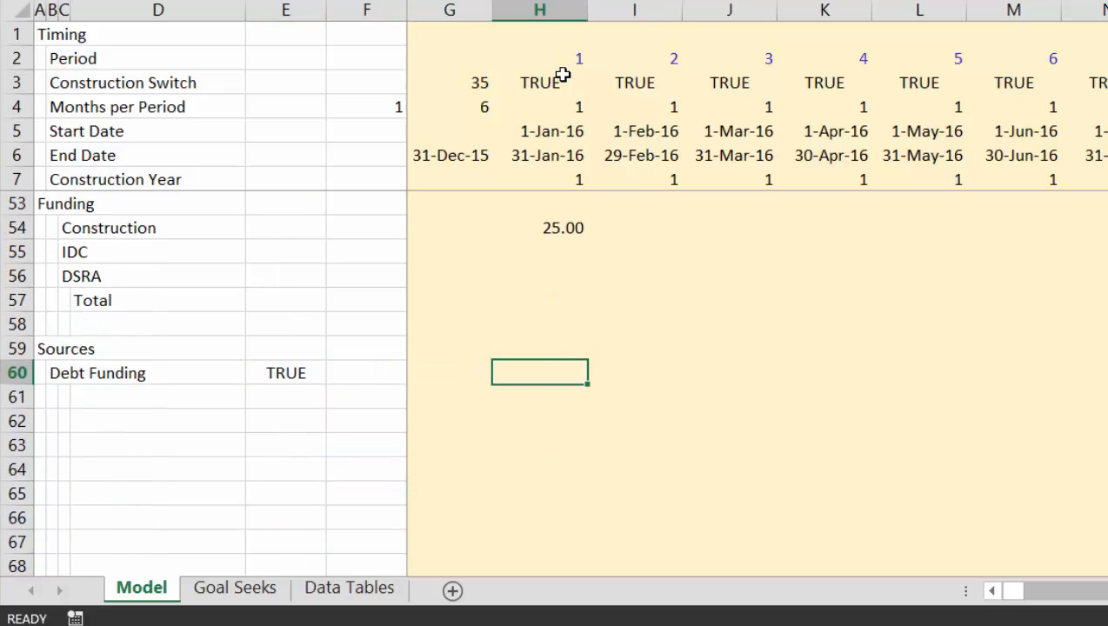
text(=sum()
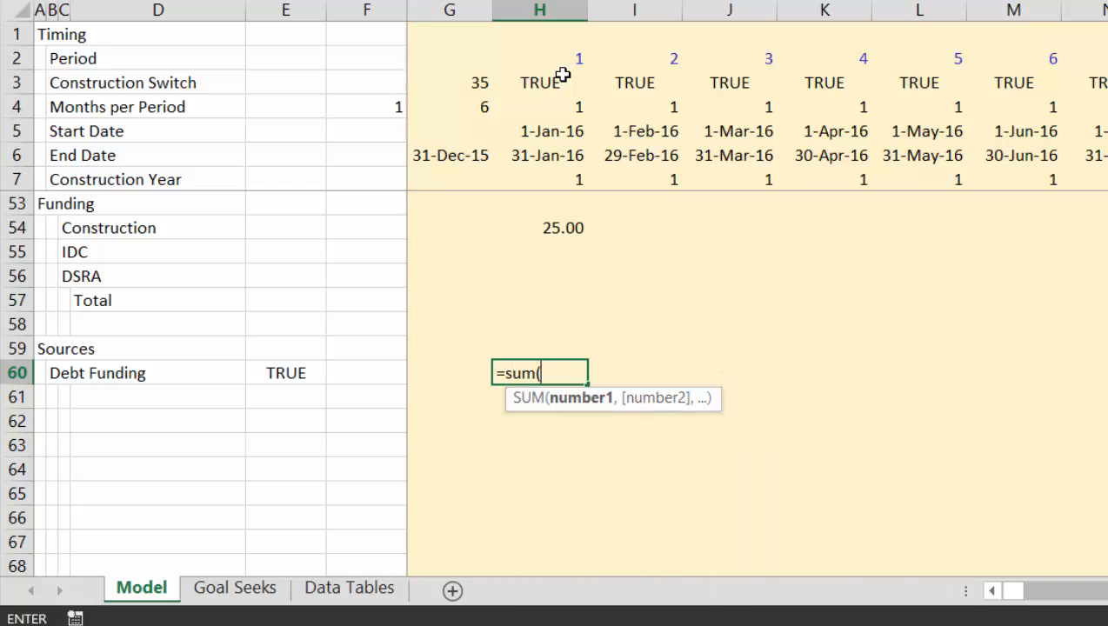
key(Up)
key(Up)
key(Up)
key(Up)
key(Up)
key(Up)
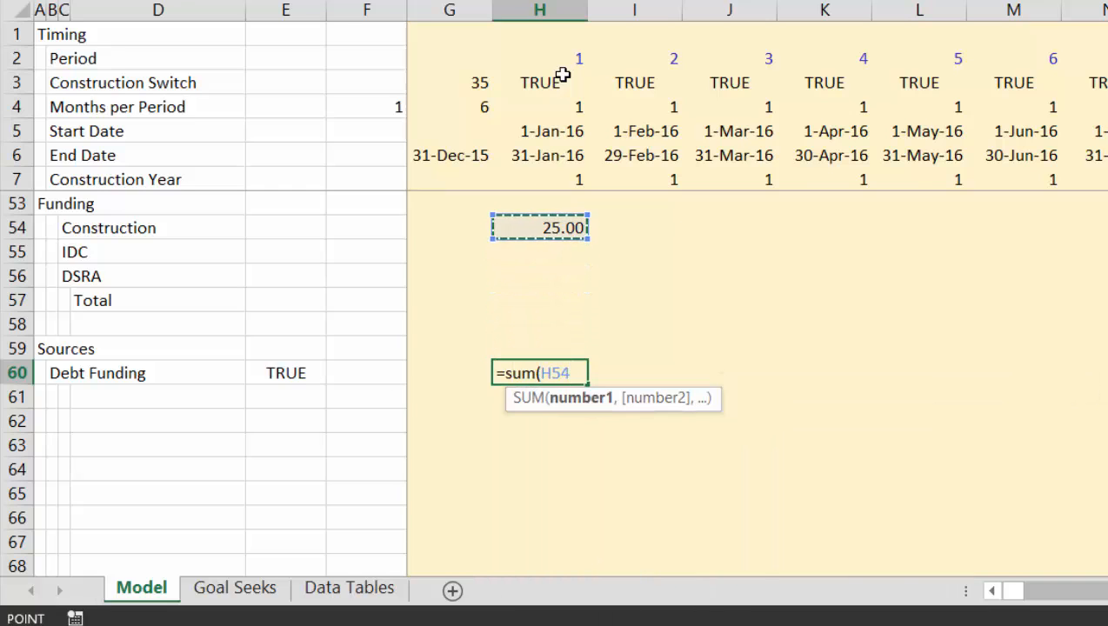
text(/sum()
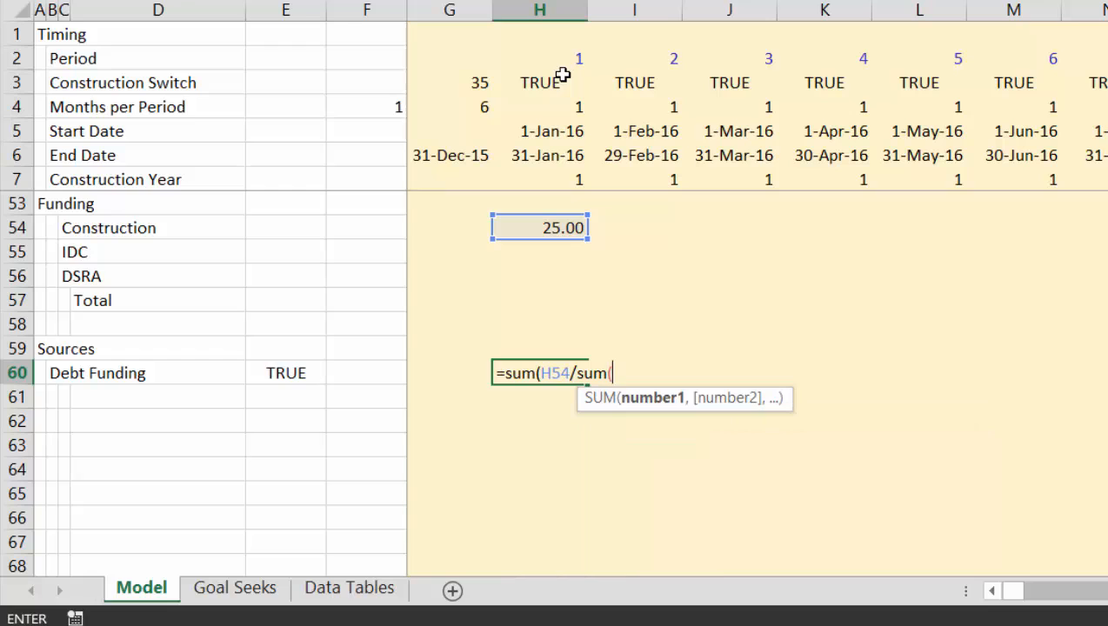
key(Up)
key(Up)
key(Up)
key(Up)
key(Up)
key(Up)
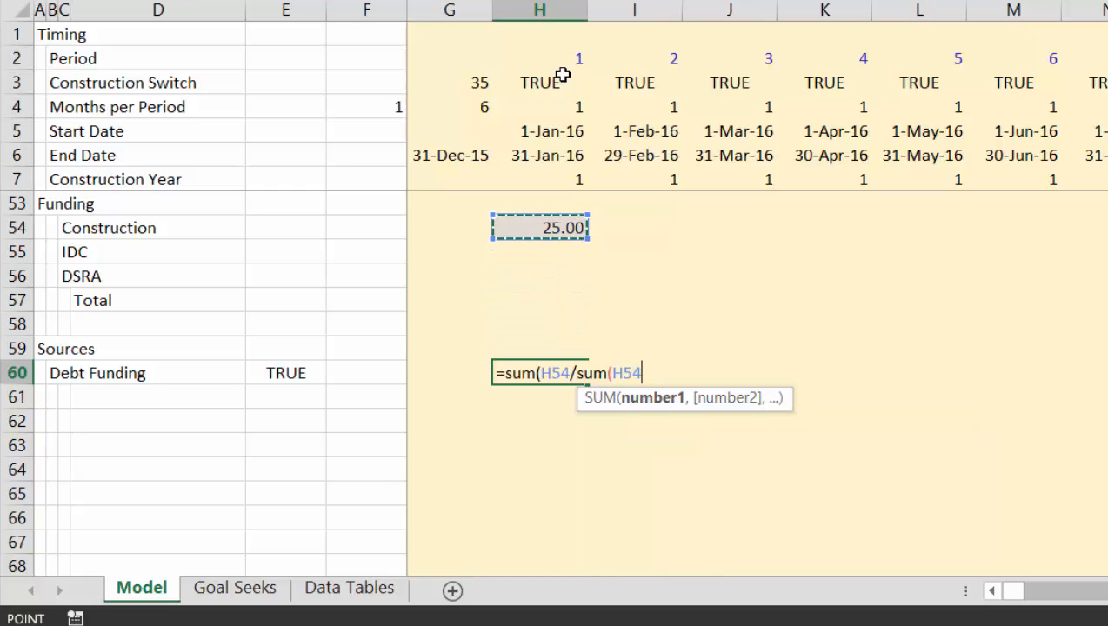
key(shift+space)
key(Return)
key(Return)
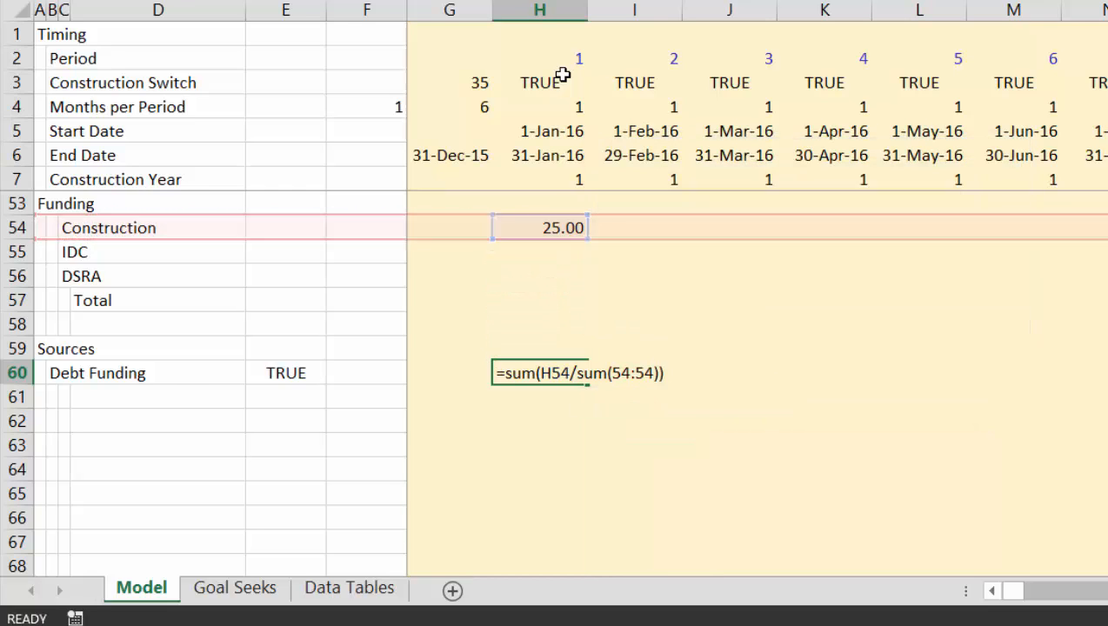
key(Up)
key(ctrl+shift+5)
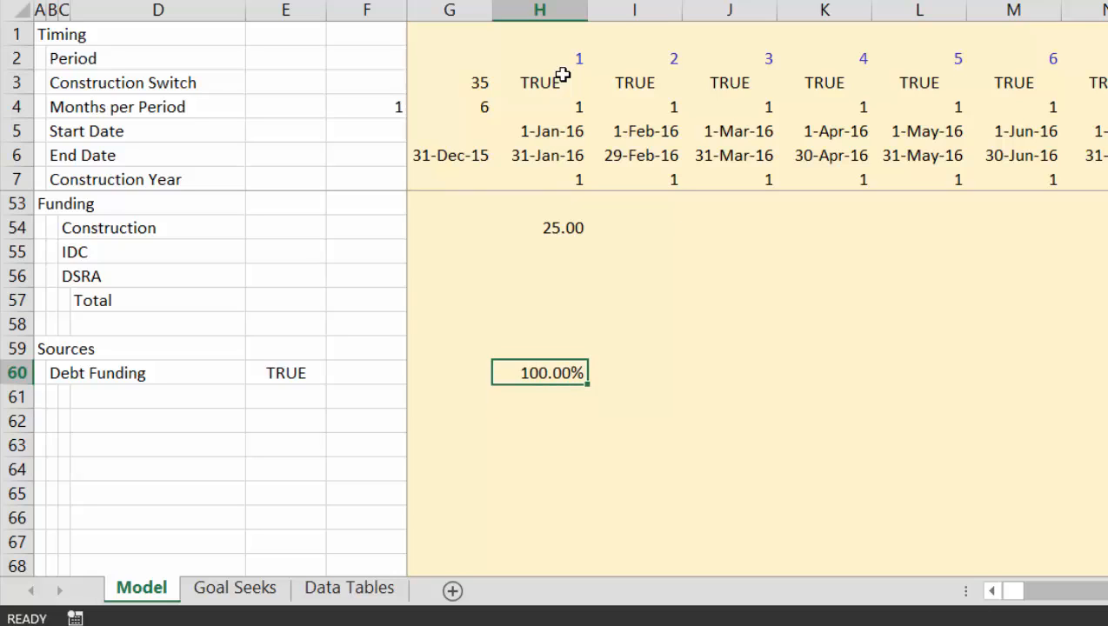
- Try to copy the period 1 formulas in H54:H60 across the timeline with the copy-right macro
key(Up)
key(Up)
key(Up)
key(Up)
key(Up)
key(Up)
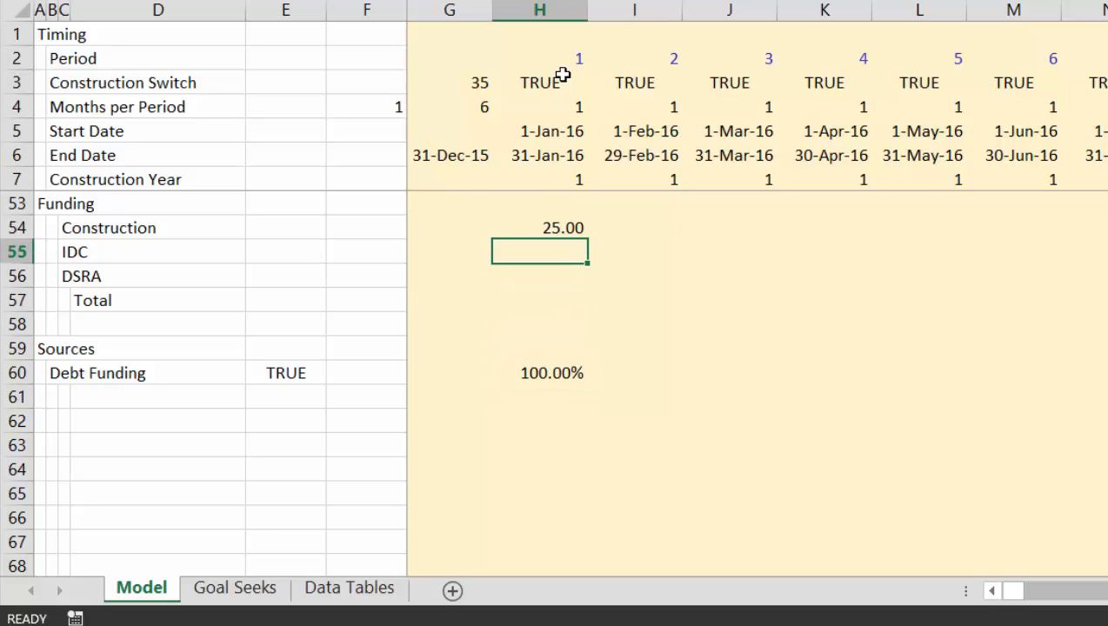
key(shift+Down)
key(shift+Down)
key(ctrl+shift+Down)
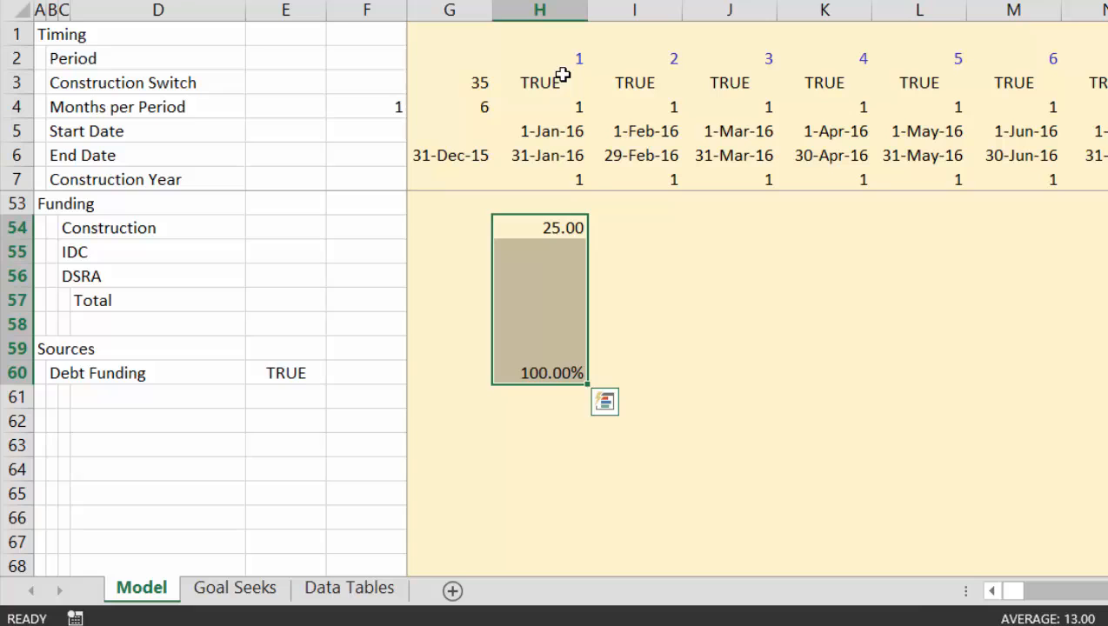
key(ctrl+shift+r)
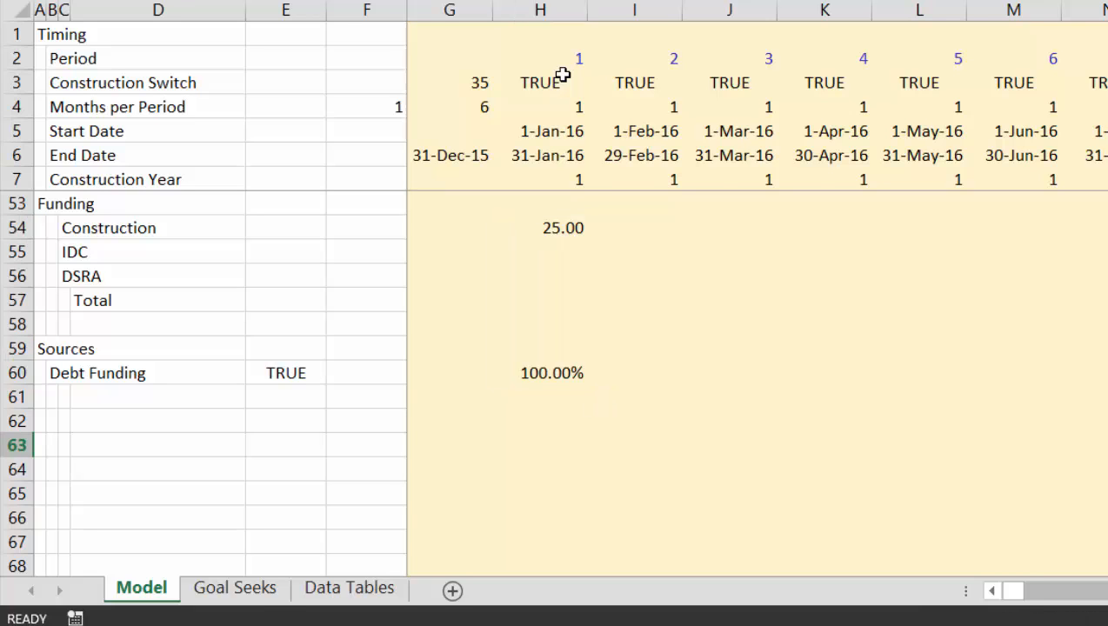
key(Up)
key(ctrl+Right)
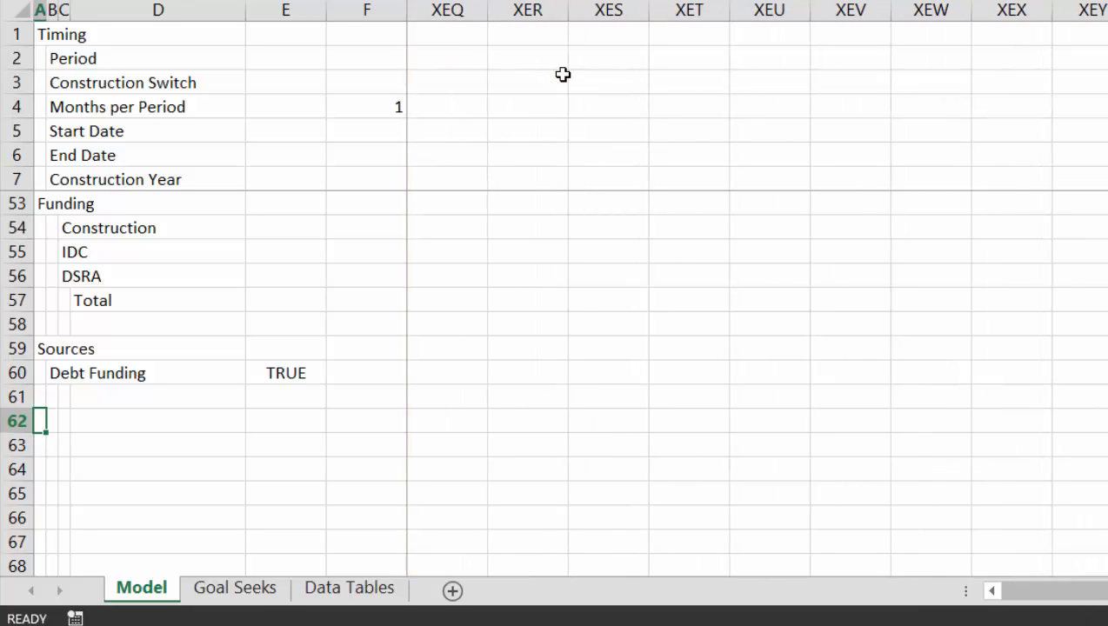
key(Right)
key(Right)
key(Up)
key(Up)
key(Up)
key(Right)
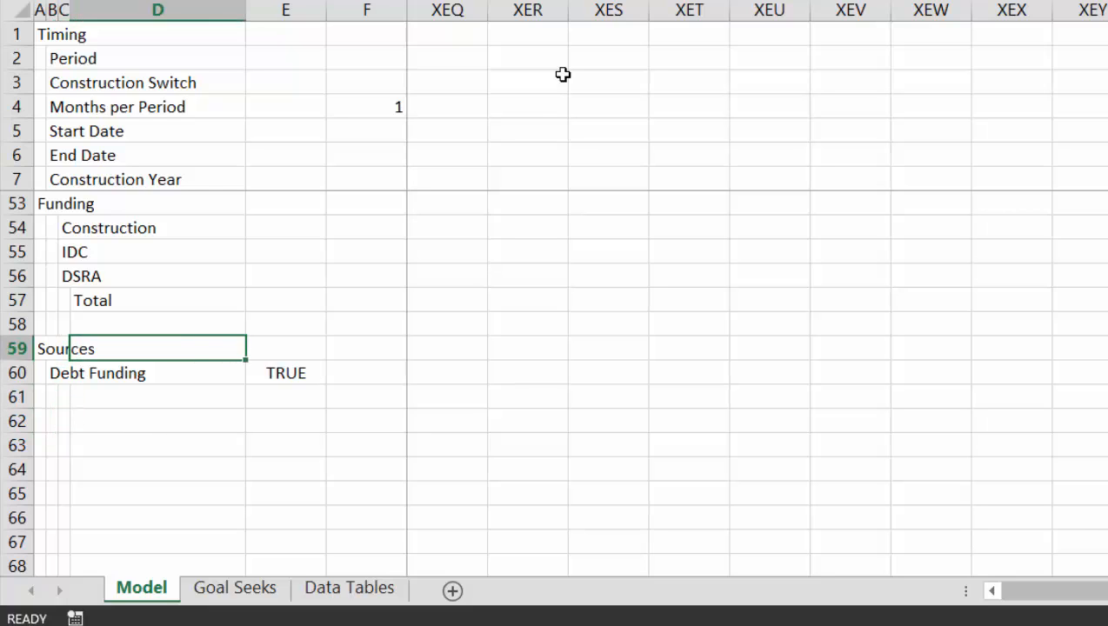
key(Right)
key(Right)
key(Right)
key(Right)
key(Up)
key(Up)
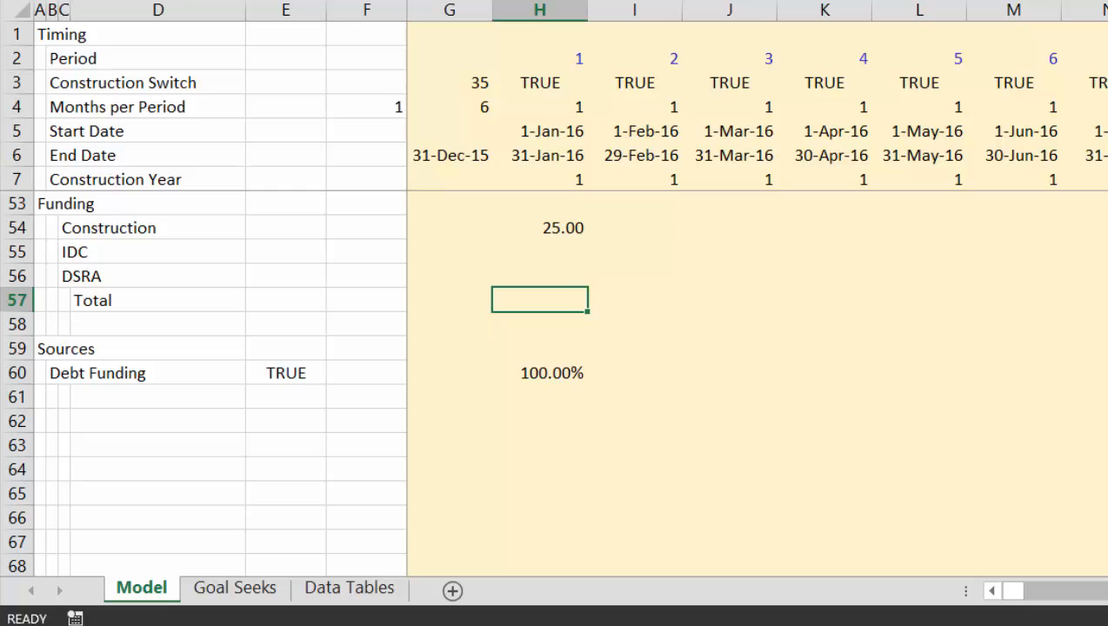
- Edit the copy-right macro in Generic Macros.xlsm, setting the counter limit in its move_down condition to 100, and return to the worksheet
key(alt+F8)
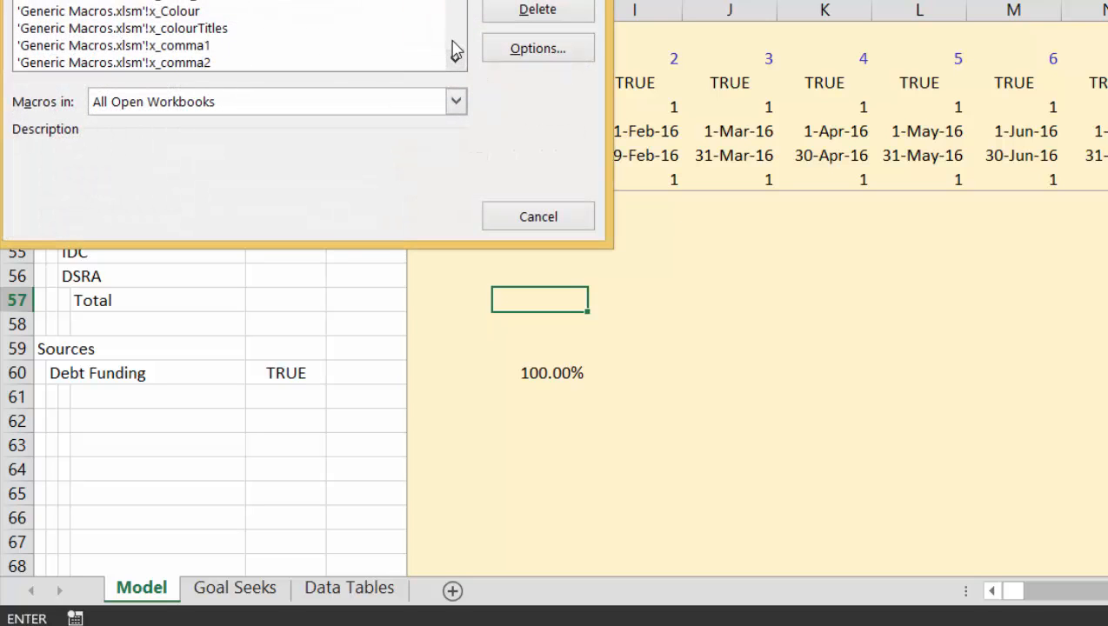
scroll(454, 50, down, 2)
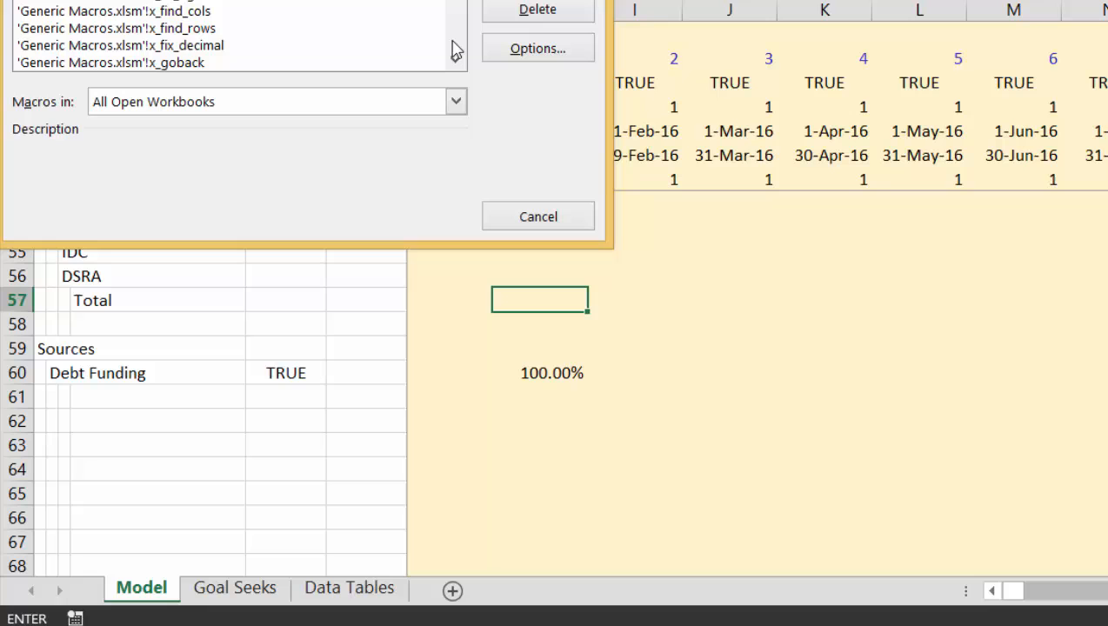
click(191, 1)
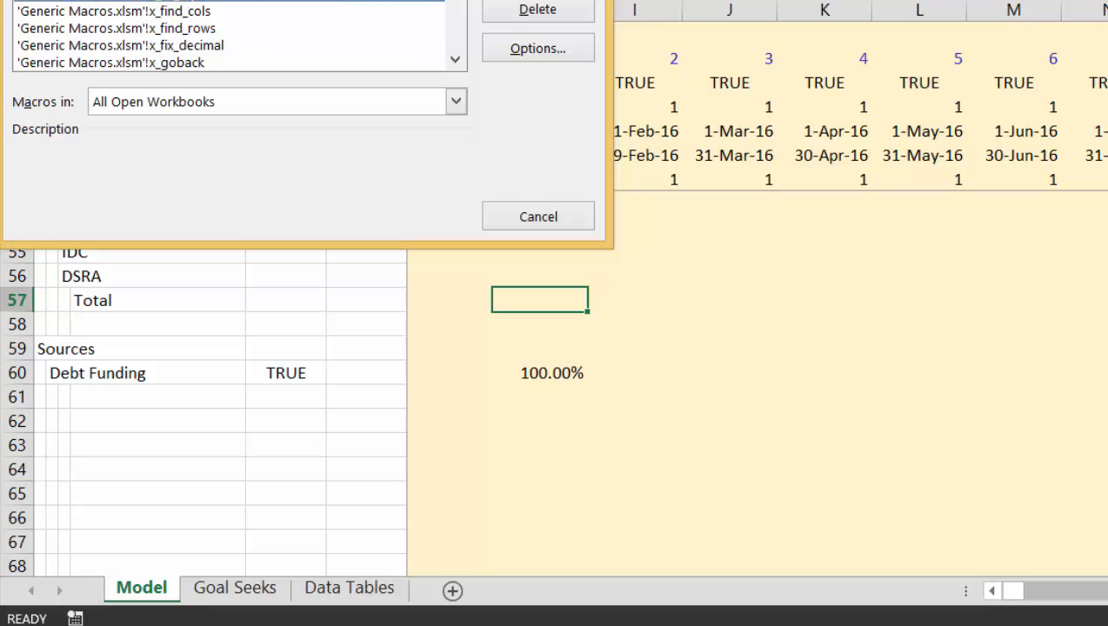
key(alt+e)
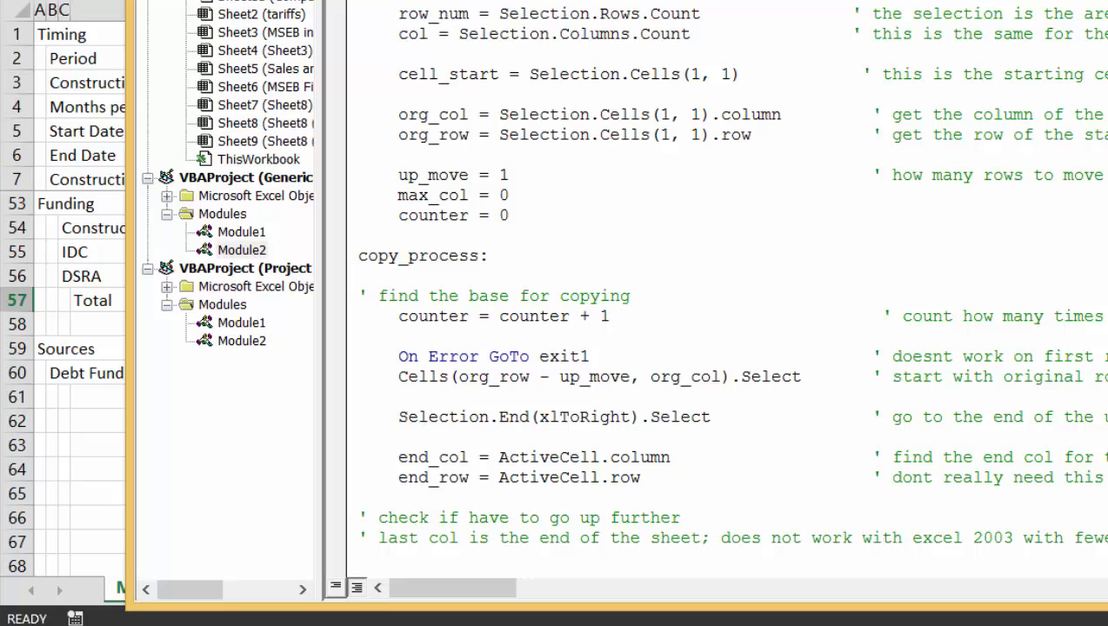
scroll(730, 278, down, 4)
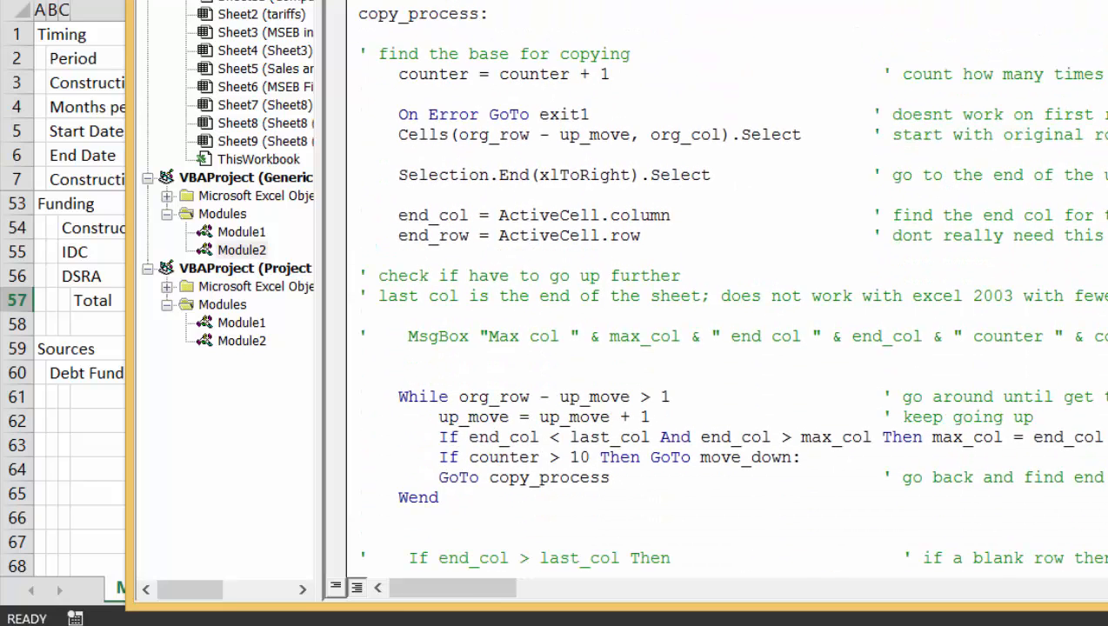
scroll(391, 162, down, 1)
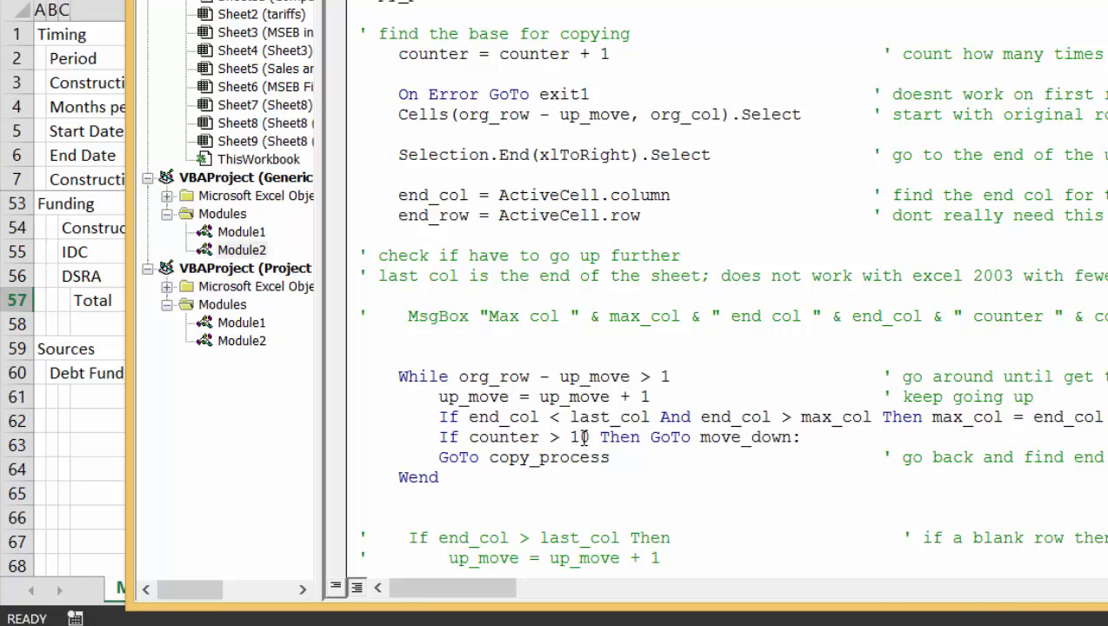
text(0)
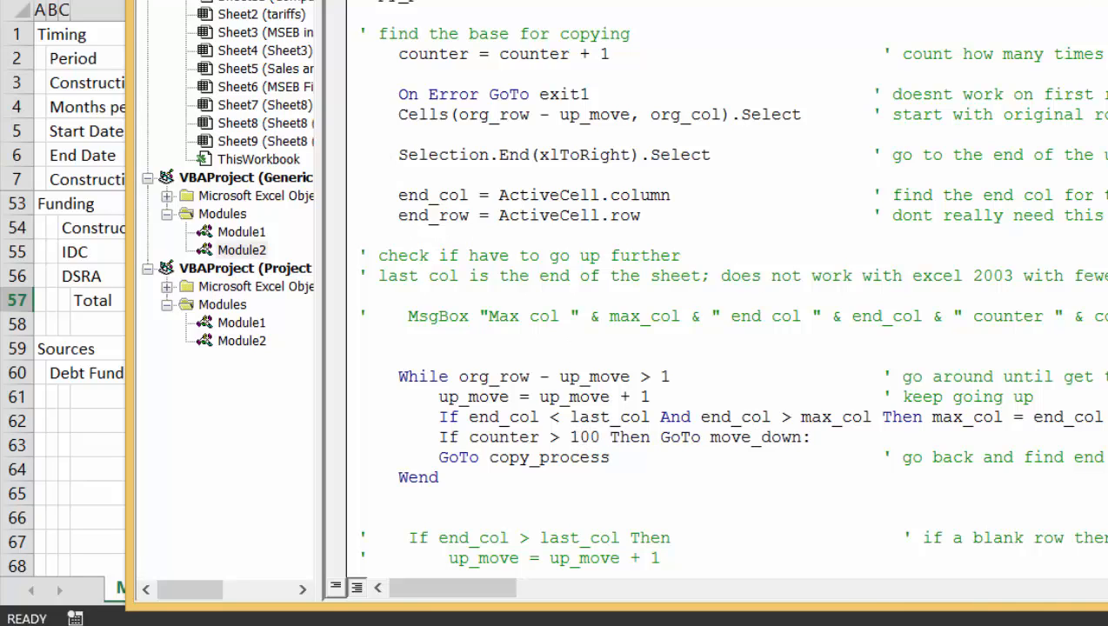
key(alt+F11)
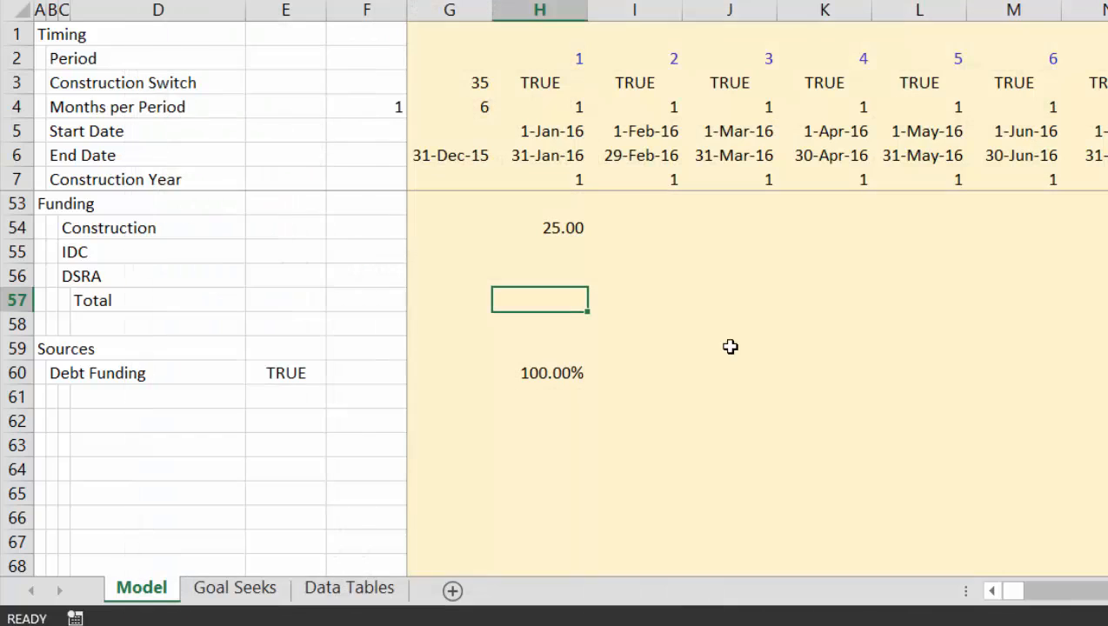
- Copy the formulas in H54:H60 across all timeline periods with the edited copy-right macro
key(Up)
key(Up)
key(Up)
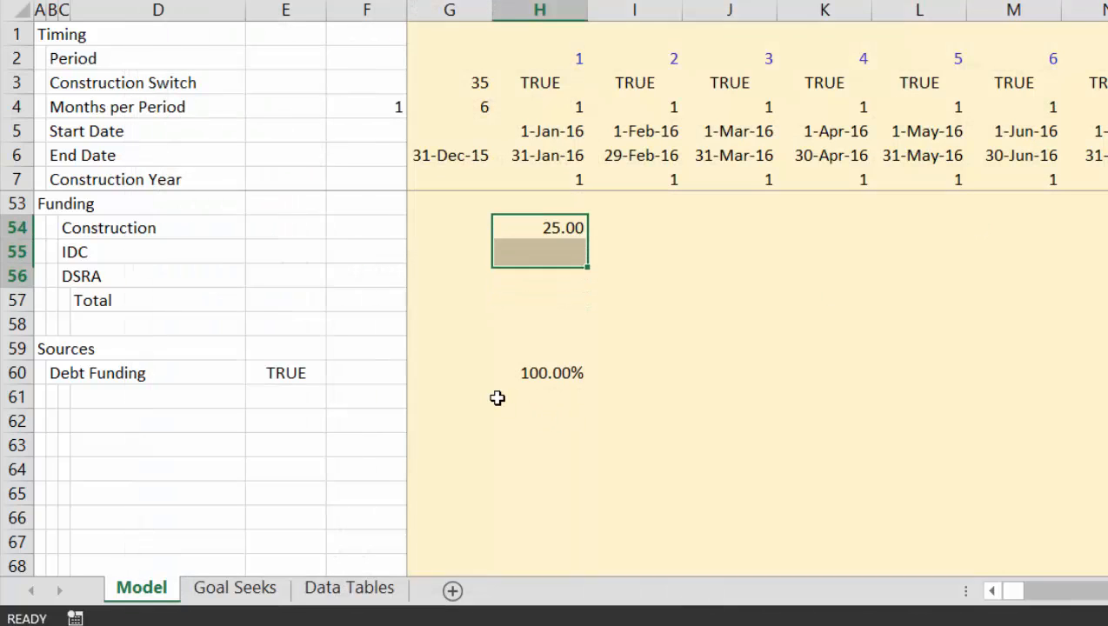
key(ctrl+shift+Down)
key(ctrl+shift+r)
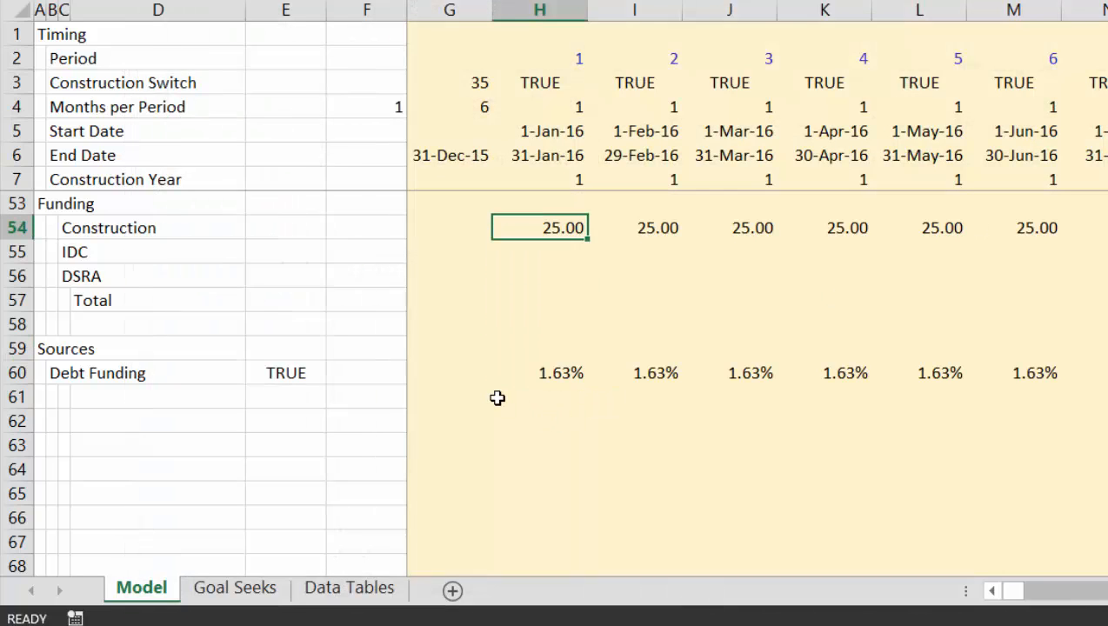
- Rename the label in B60 under Sources as "Debt Funding Percent"
key(Down)
key(Down)
key(Down)
key(Down)
key(Down)
key(Down)
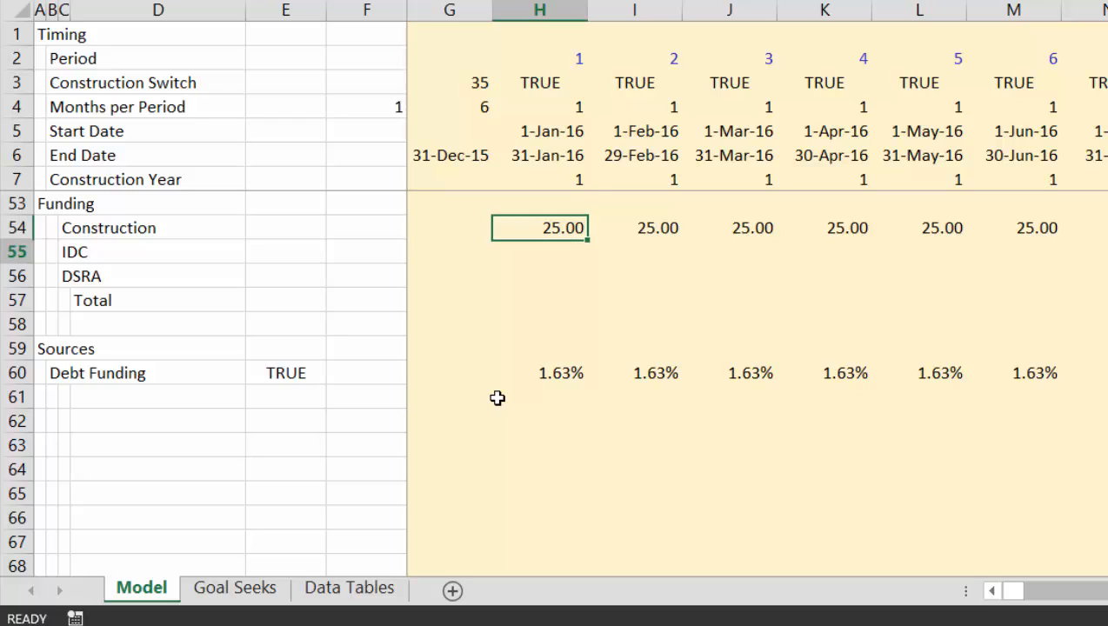
key(Left)
key(Left)
key(Left)
key(Left)
key(Left)
key(Left)
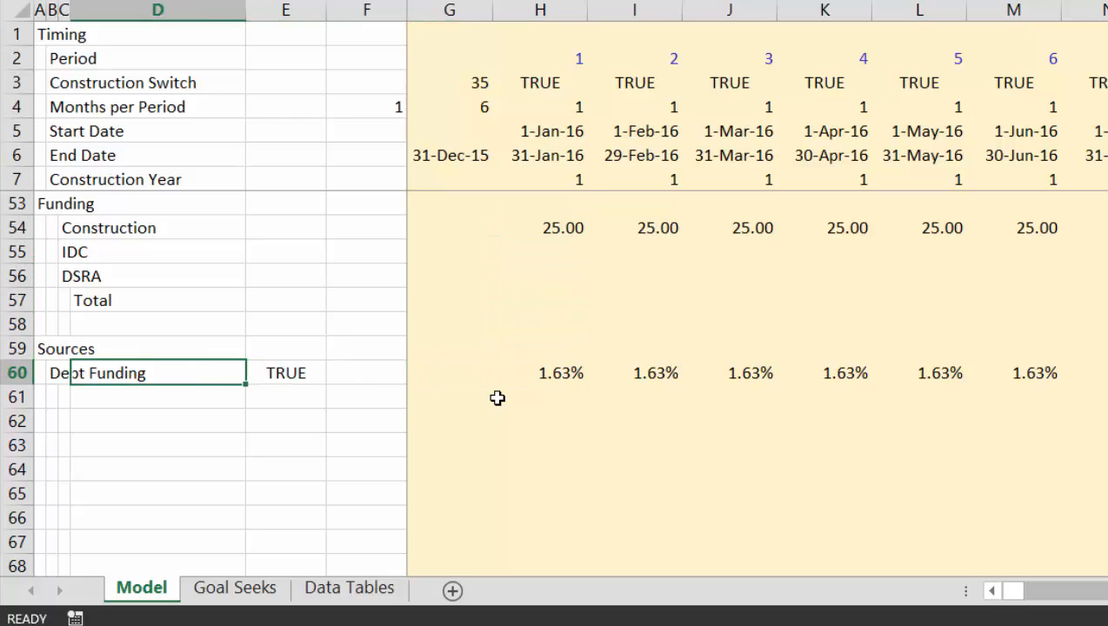
key(F2)
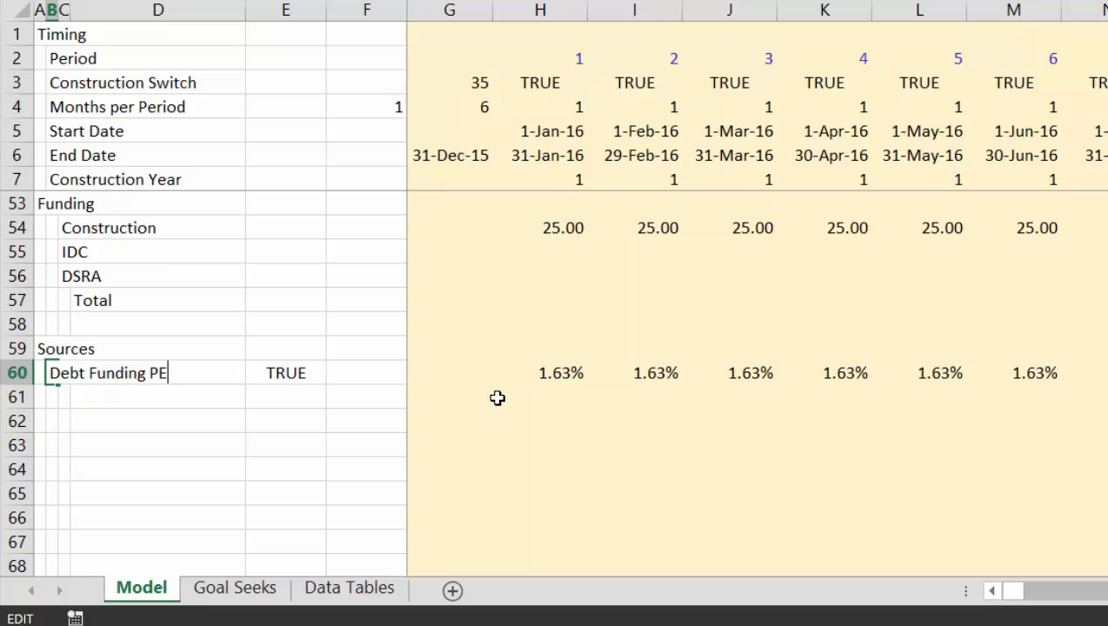
key(Return)
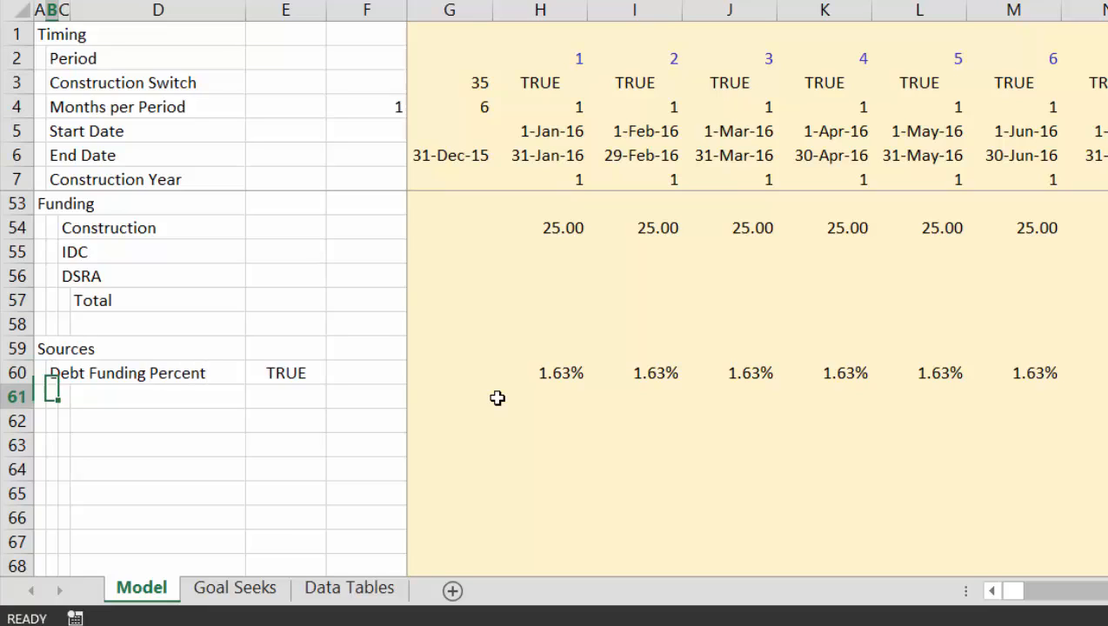
- Add the row label "Debt Funding" in B62, leaving one blank row under Debt Funding Percent
key(Down)
text(Deb)
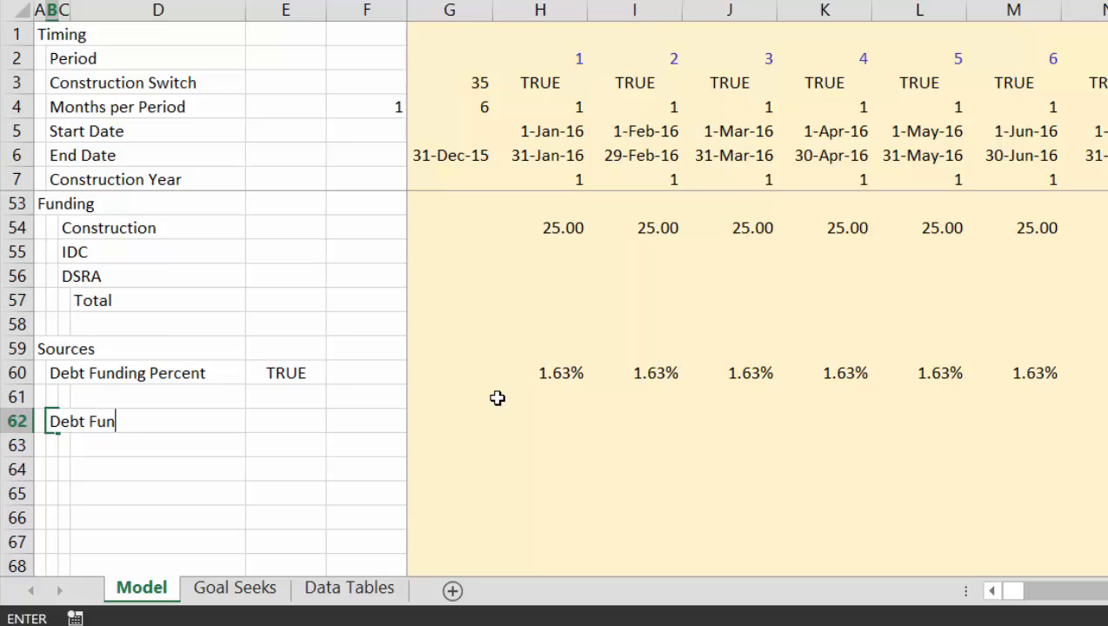
text(t Funding)
key(Return)
- Link F62 in the Debt Funding row to the summary Sources debt amount with =E49
key(Up)
key(Right)
key(Right)
key(Right)
key(Right)
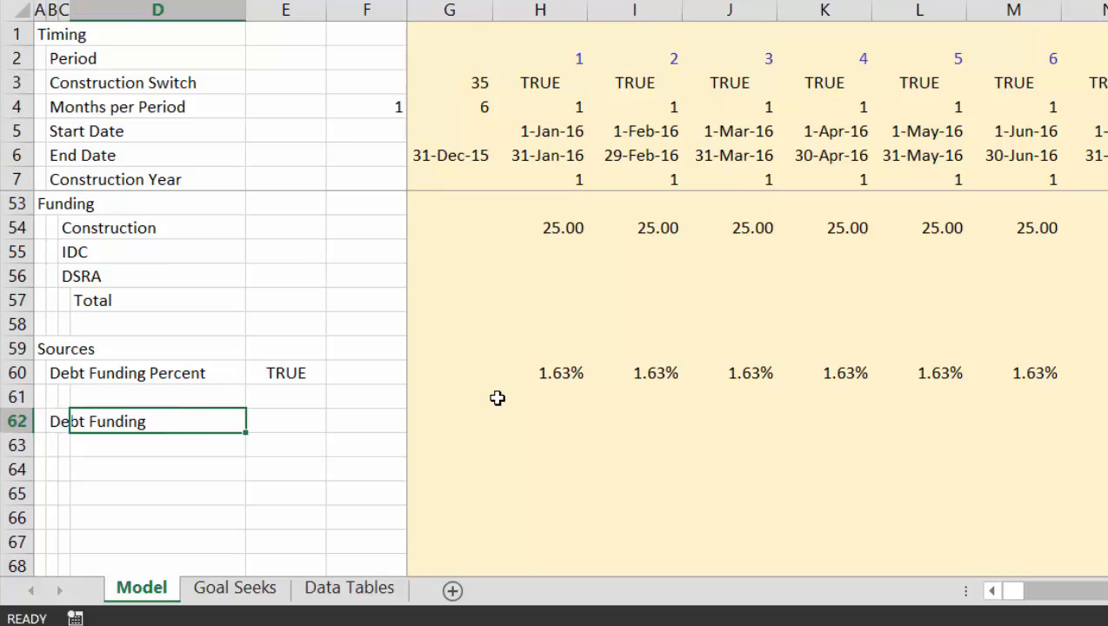
key(Left)
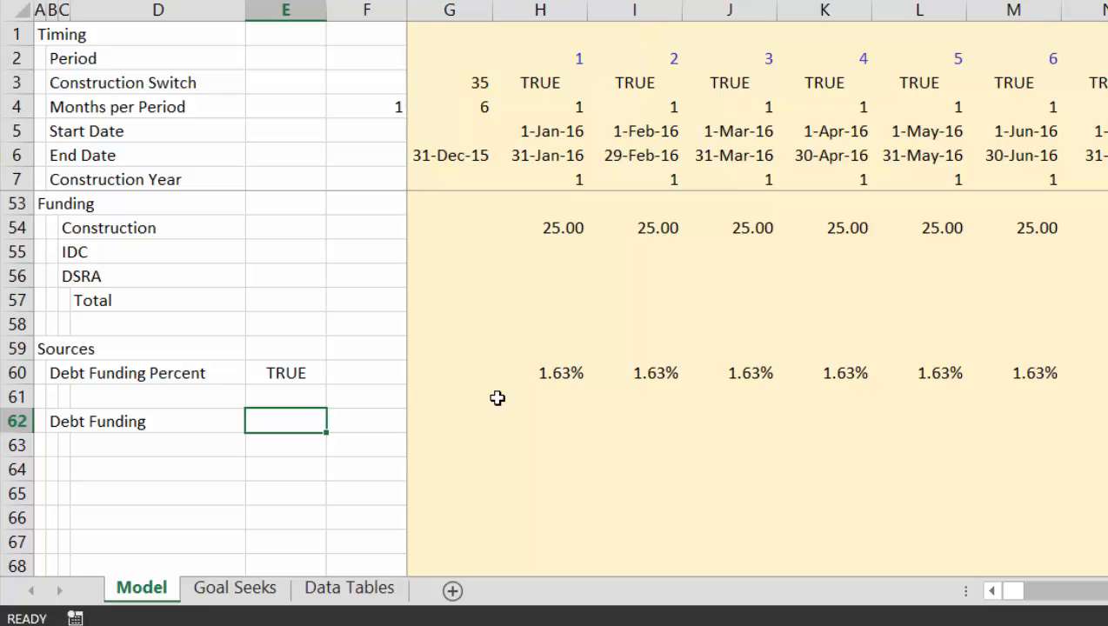
key(Right)
text(=)
key(Up)
key(Up)
key(Up)
key(Up)
key(Up)
key(Up)
key(Up)
key(Up)
key(Up)
key(Up)
key(Up)
key(Up)
key(Up)
key(Up)
key(Up)
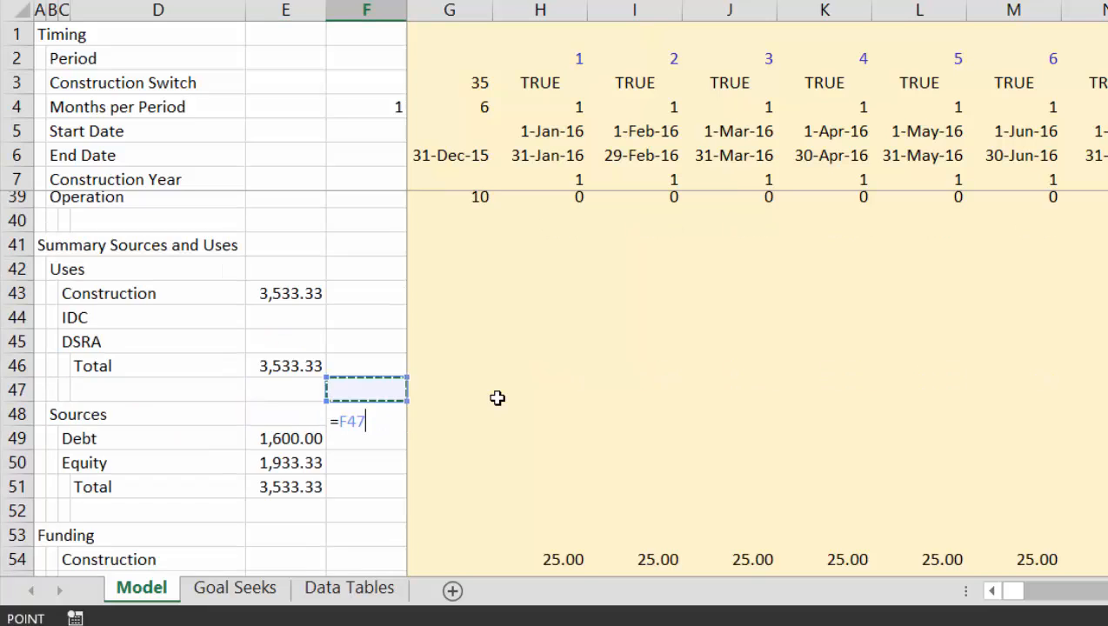
key(Left)
key(Down)
key(Down)
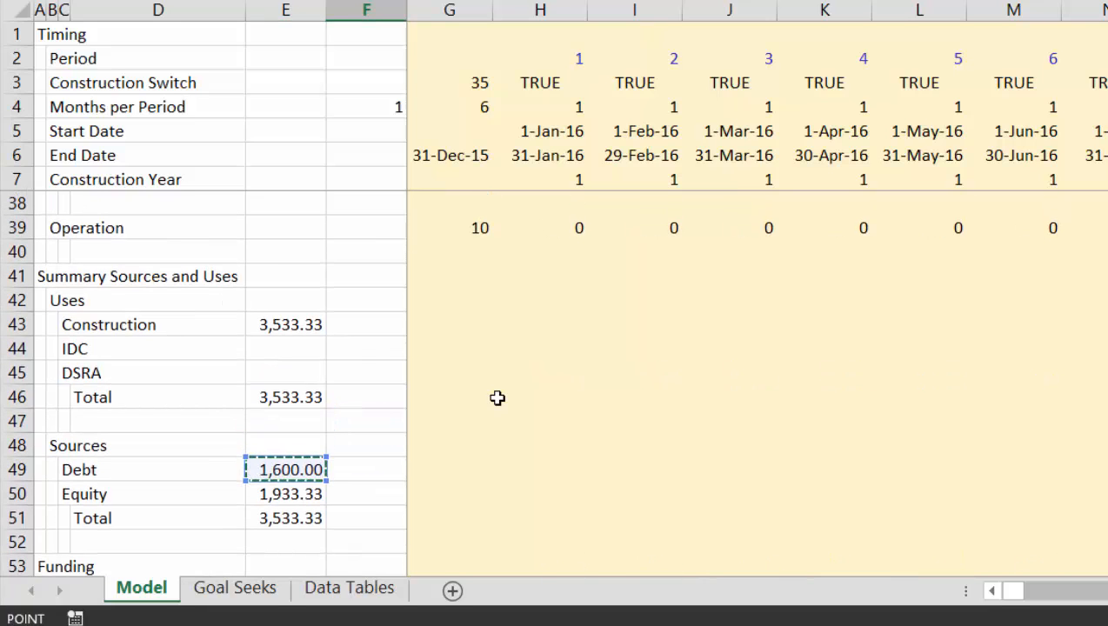
key(Return)
- In H62, calculate period 1 debt funding as total debt times the funding percent with =$F$62*H60
key(Up)
key(Right)
key(Right)
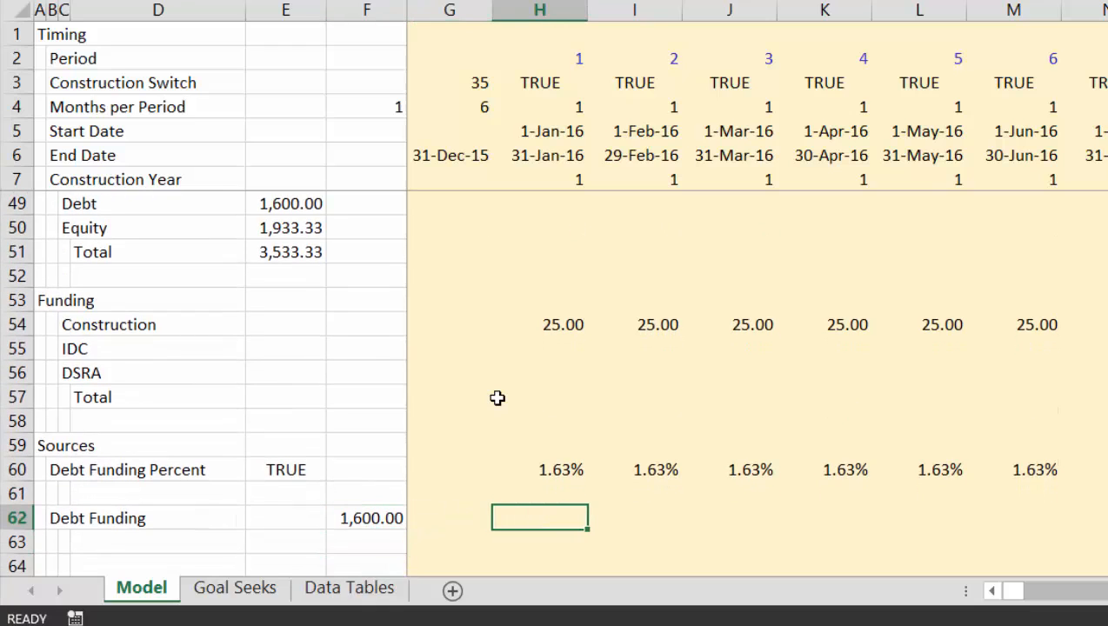
text(=)
key(Left)
key(Left)
key(F4)
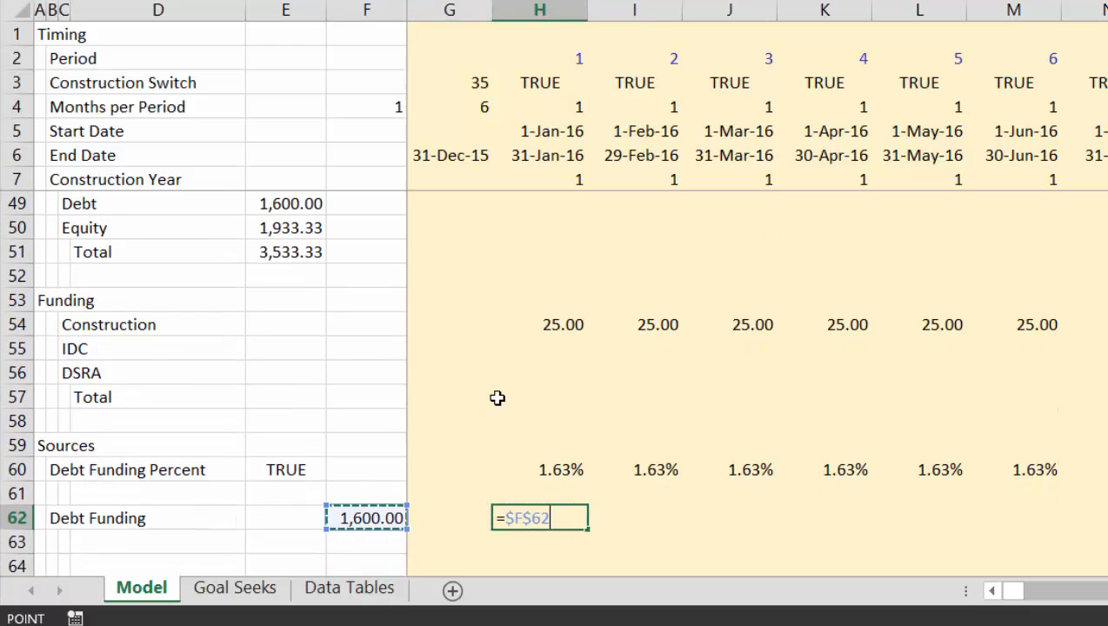
text(*)
key(Up)
key(Up)
key(Return)
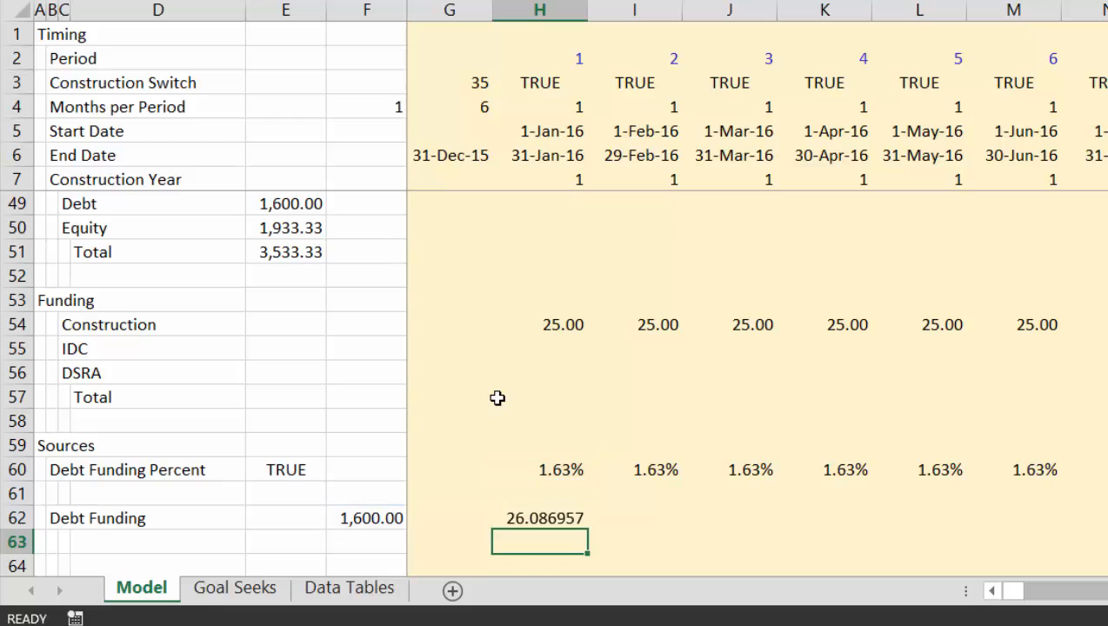
- Format the period 1 debt funding in H62 as a two-decimal number and fill it across all periods
key(Up)
key(ctrl+shift+1)
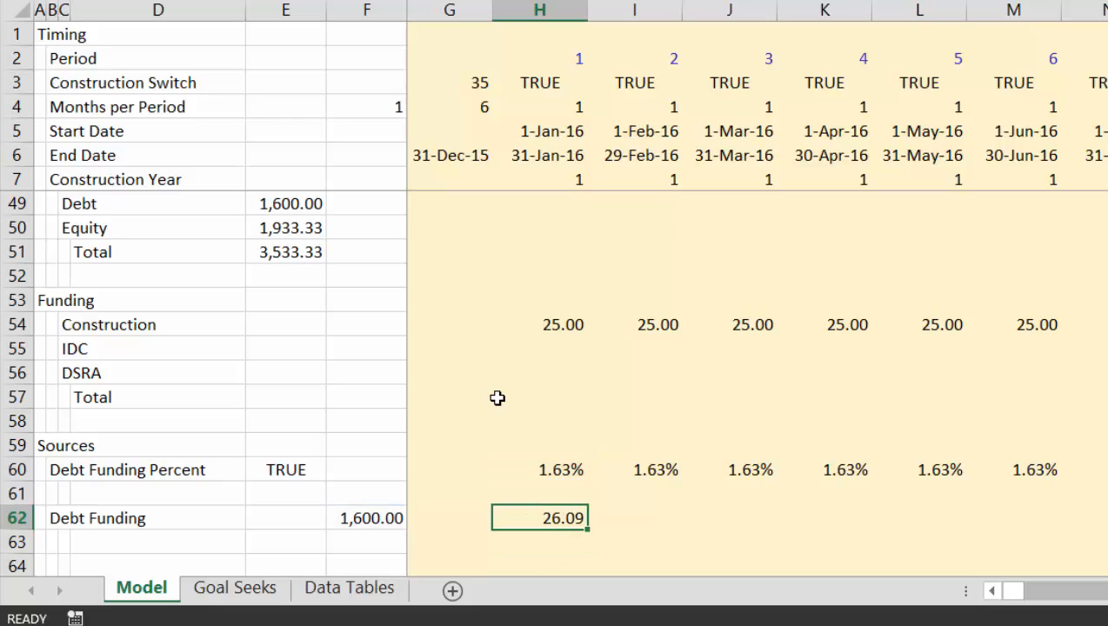
key(ctrl+shift+Right)
key(ctrl+r)
- Add the row label "Equity Funding" in B63, directly under Debt Funding
key(Down)
key(Left)
key(Left)
key(Left)
key(Left)
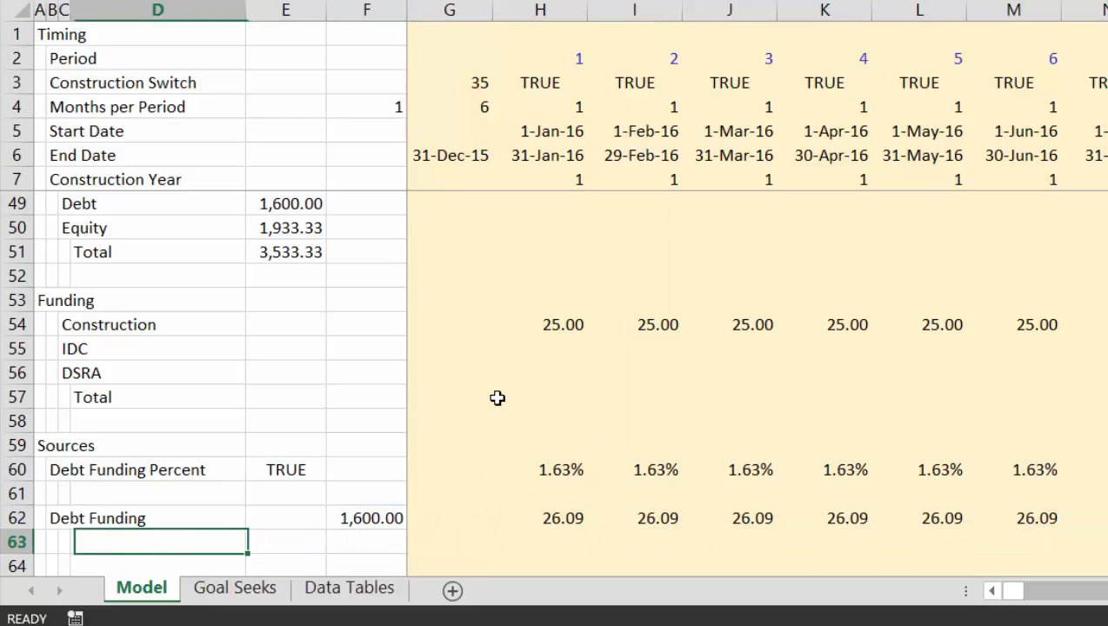
key(Left)
key(Left)
text(Eq)
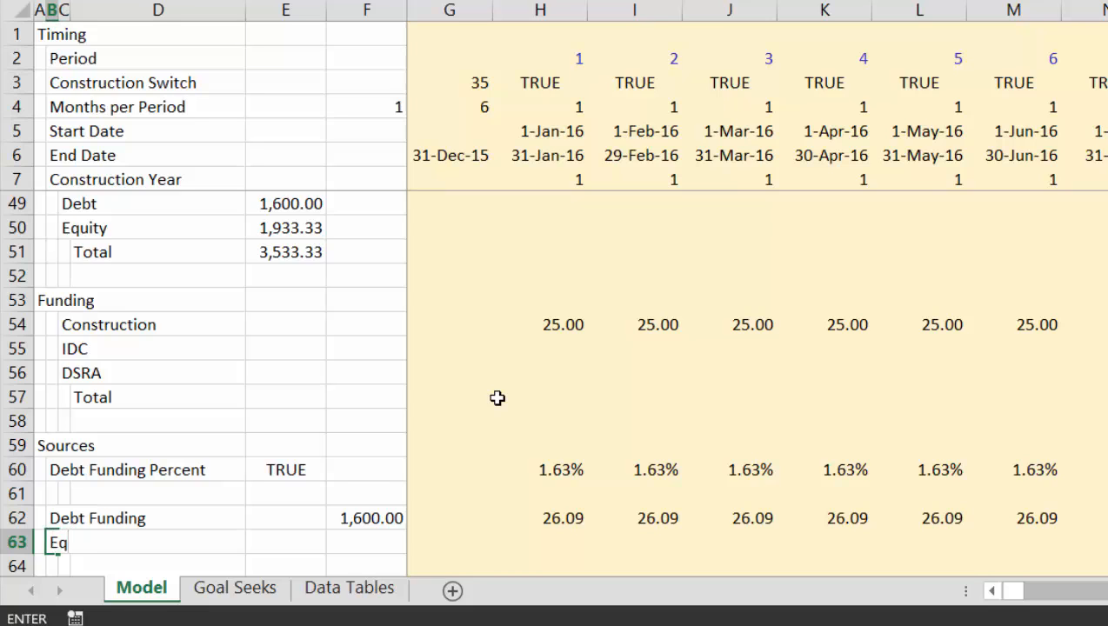
text(uity Funding)
key(Return)
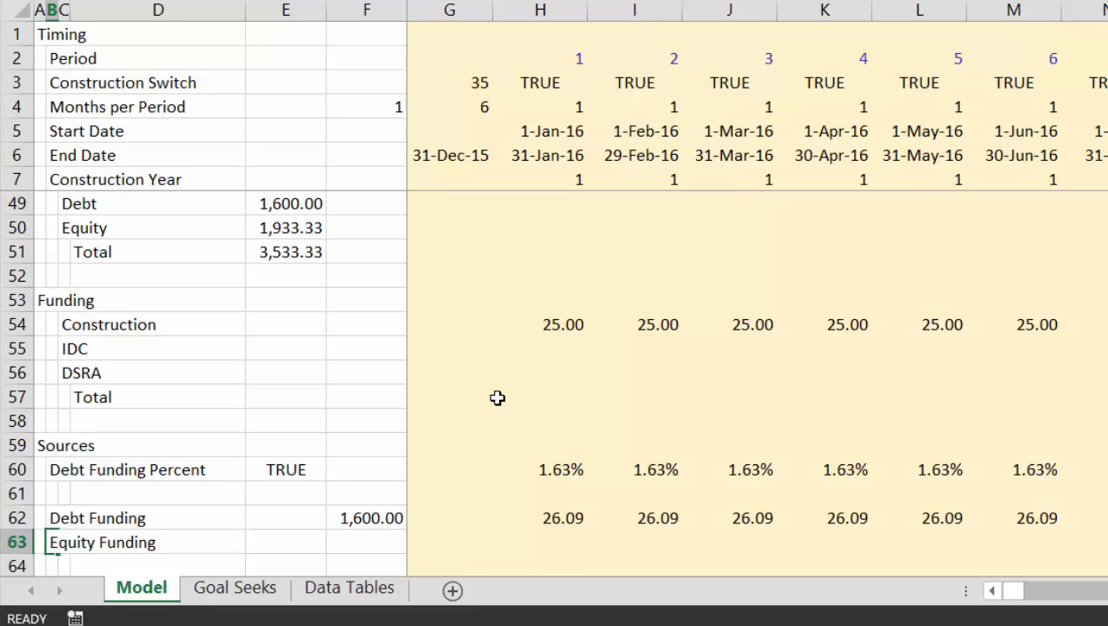
- Total the Funding items in H57 with =SUM(H54:H56) and fill the formula across all periods
key(Up)
key(Right)
key(Right)
key(Right)
key(Right)
key(Right)
key(Up)
key(Up)
key(Up)
key(Up)
key(Up)
key(Up)
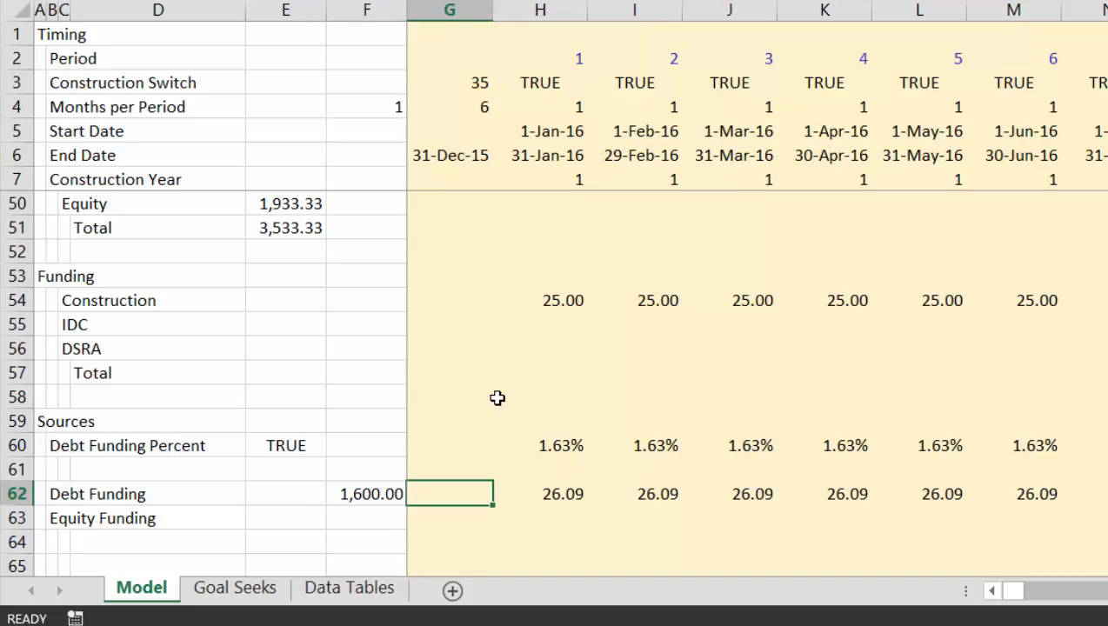
key(Right)
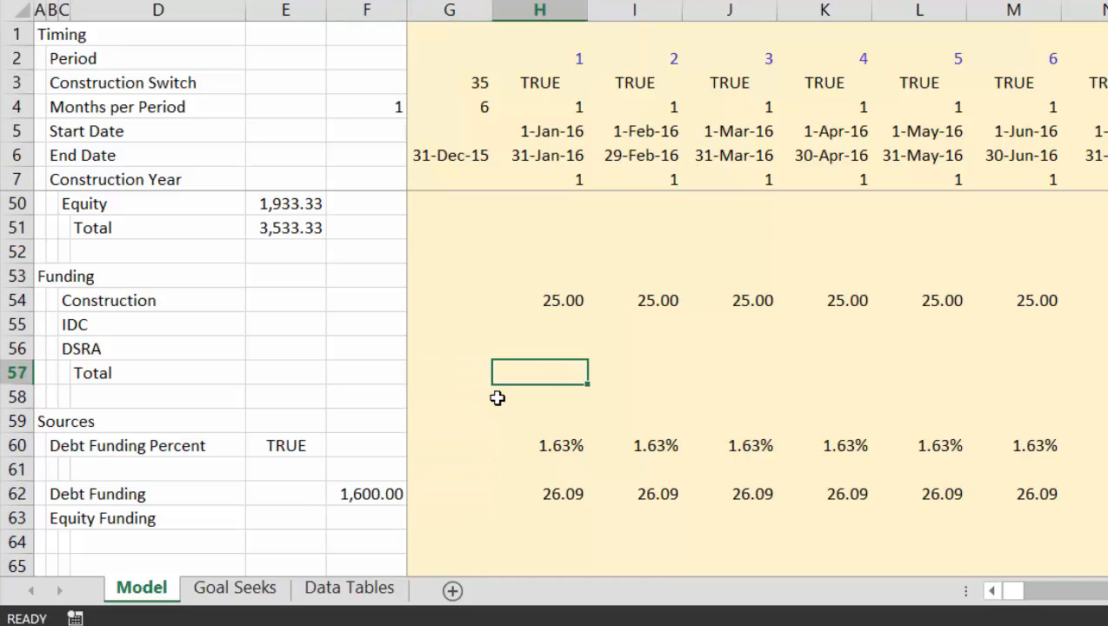
key(alt+equal)
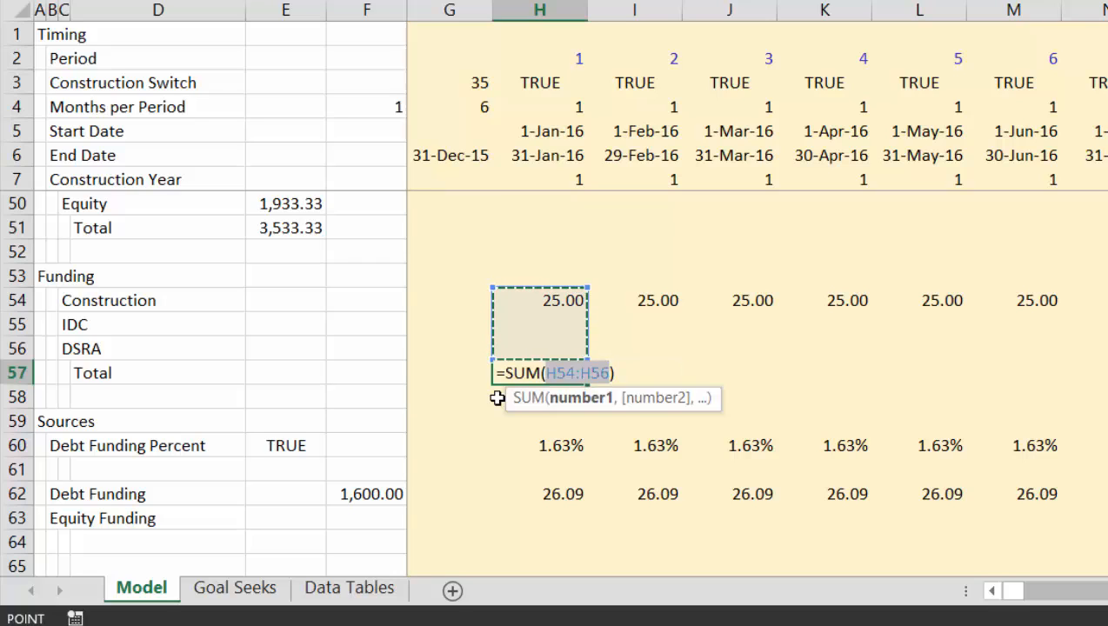
key(Return)
key(Up)
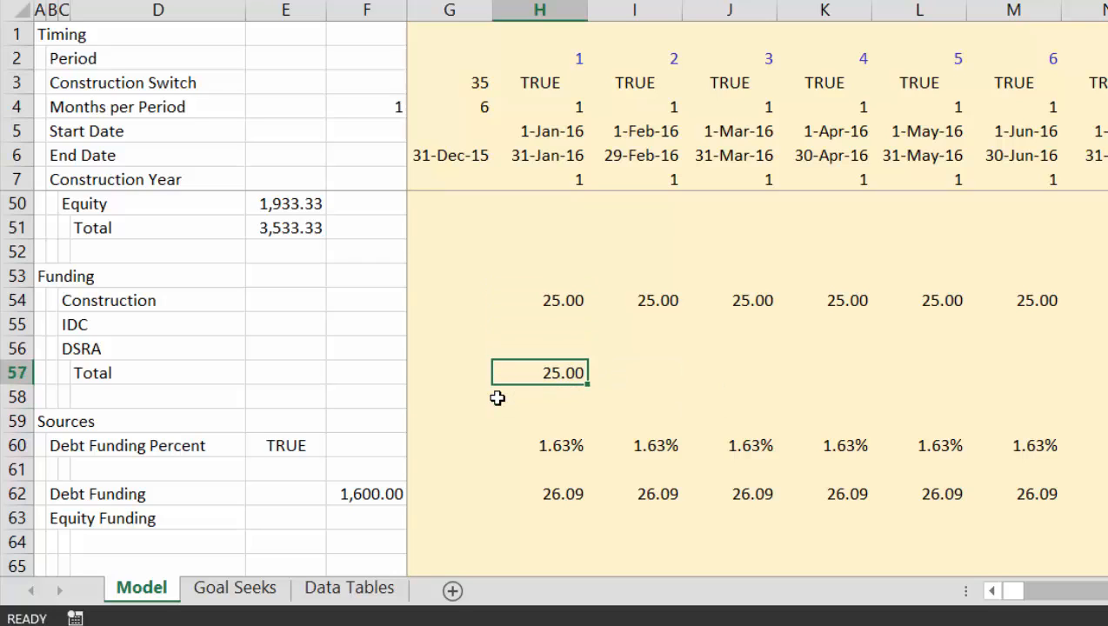
key(ctrl+shift+Right)
key(ctrl+r)
- In H63, calculate equity funding as total funding minus debt funding with =H57-H62 and fill it across all periods
click(497, 397)
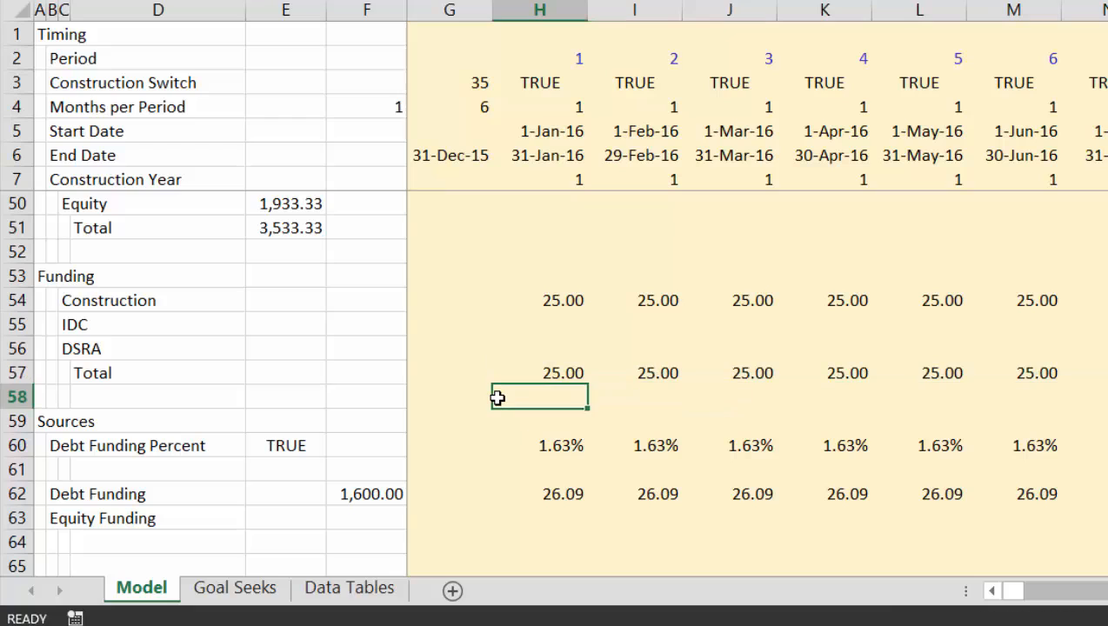
key(Down)
key(Down)
key(Down)
key(Down)
key(Down)
text(=)
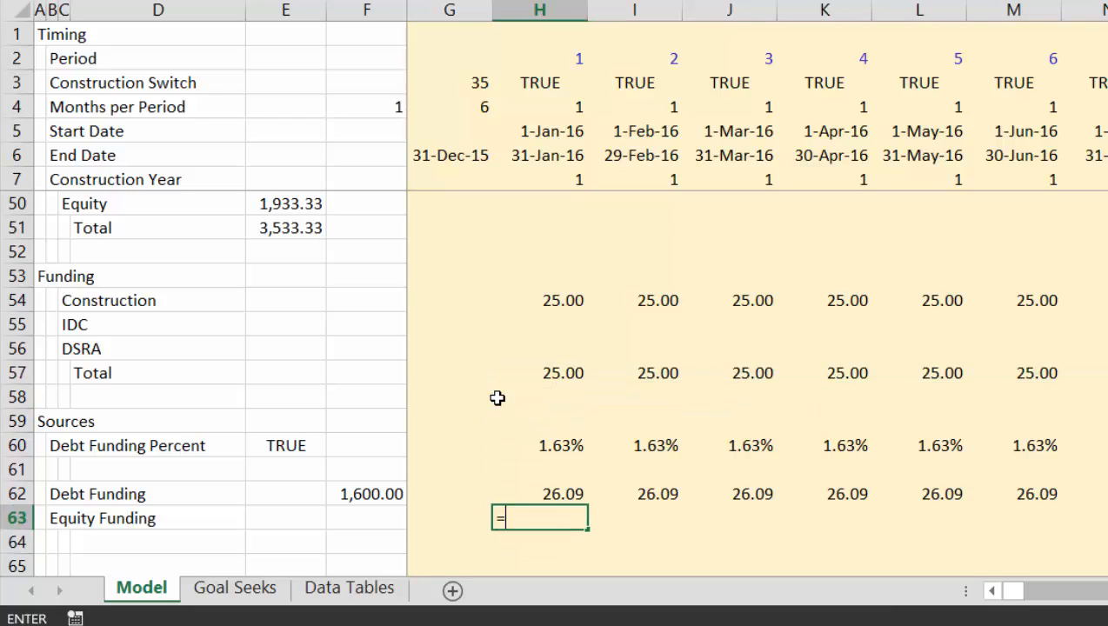
key(Up)
key(Up)
key(Up)
key(Up)
key(Up)
key(Up)
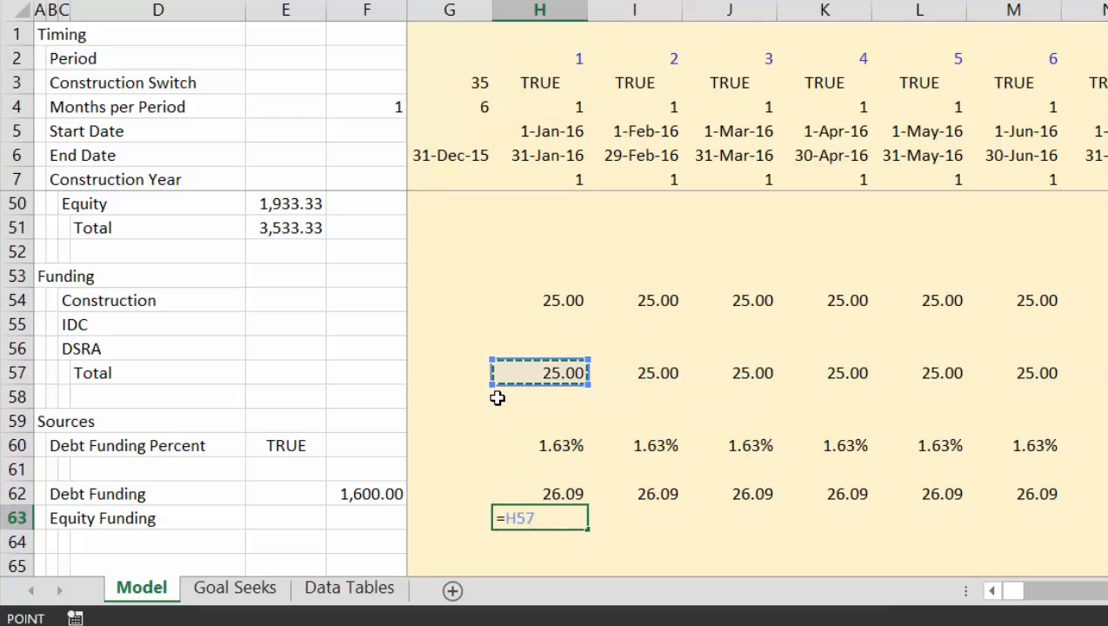
text(-)
key(Up)
key(ctrl+Return)
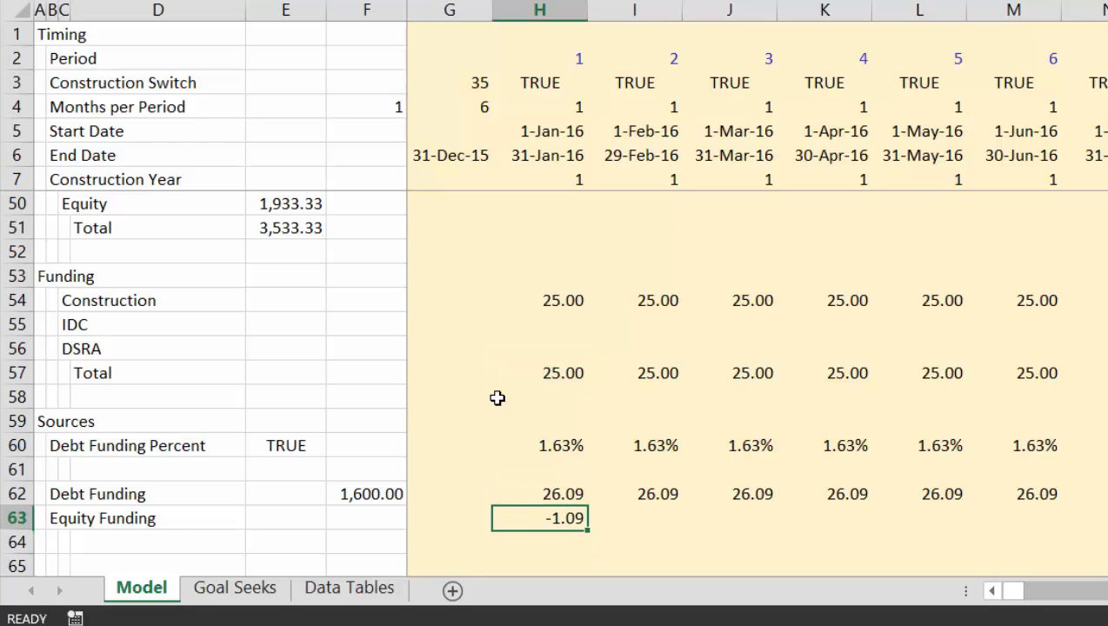
key(ctrl+shift+Right)
key(ctrl+r)
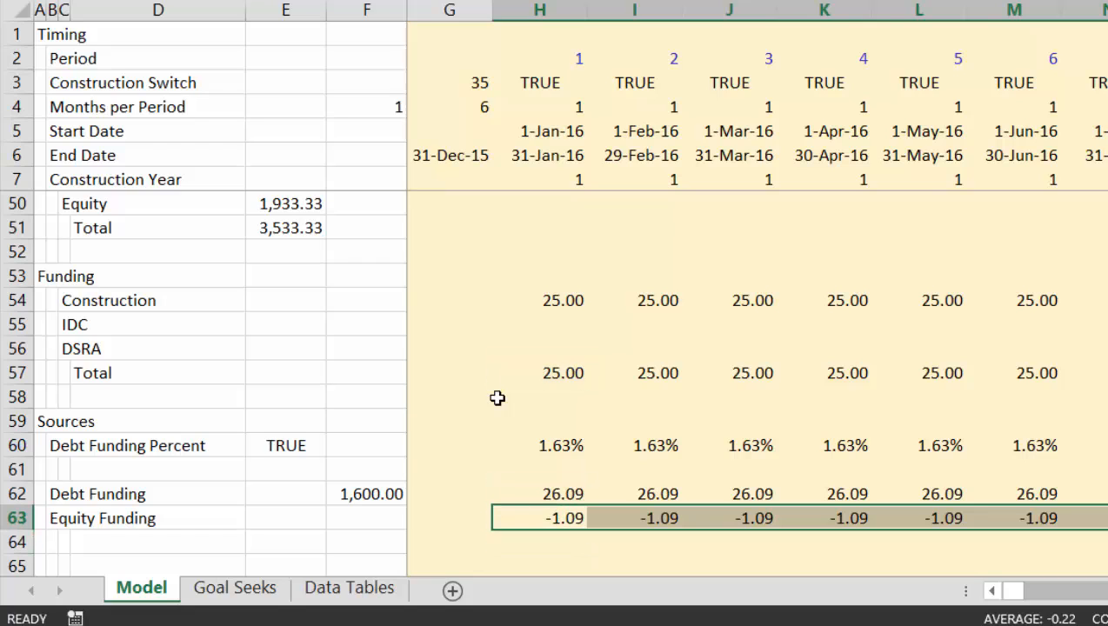
- Examine the Debt Funding formula in H62 and the cells it refers to
key(Up)
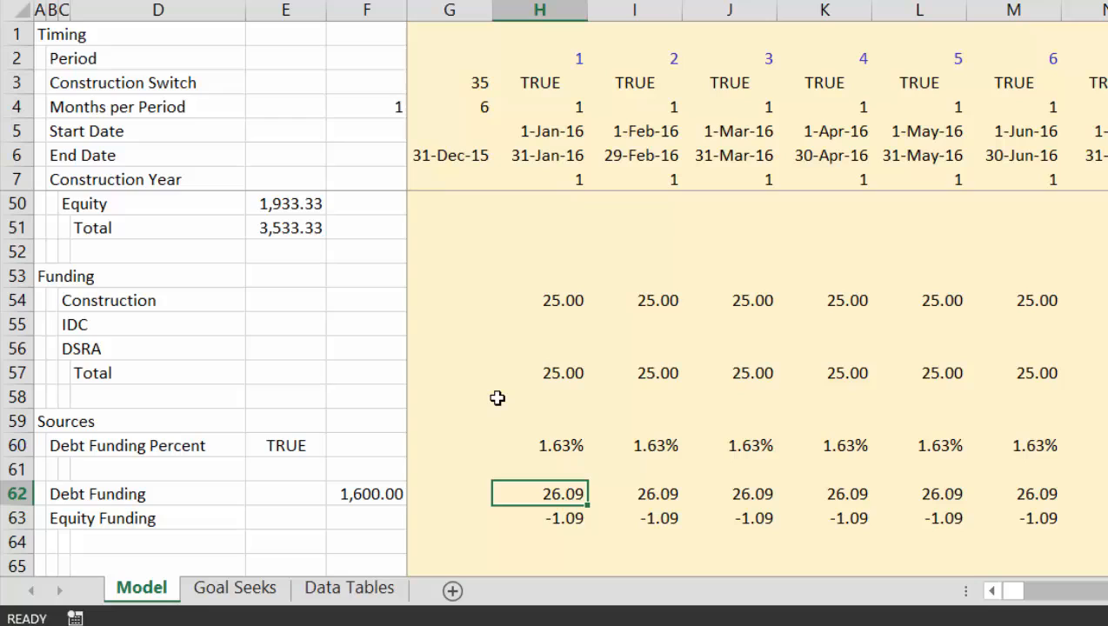
key(F2)
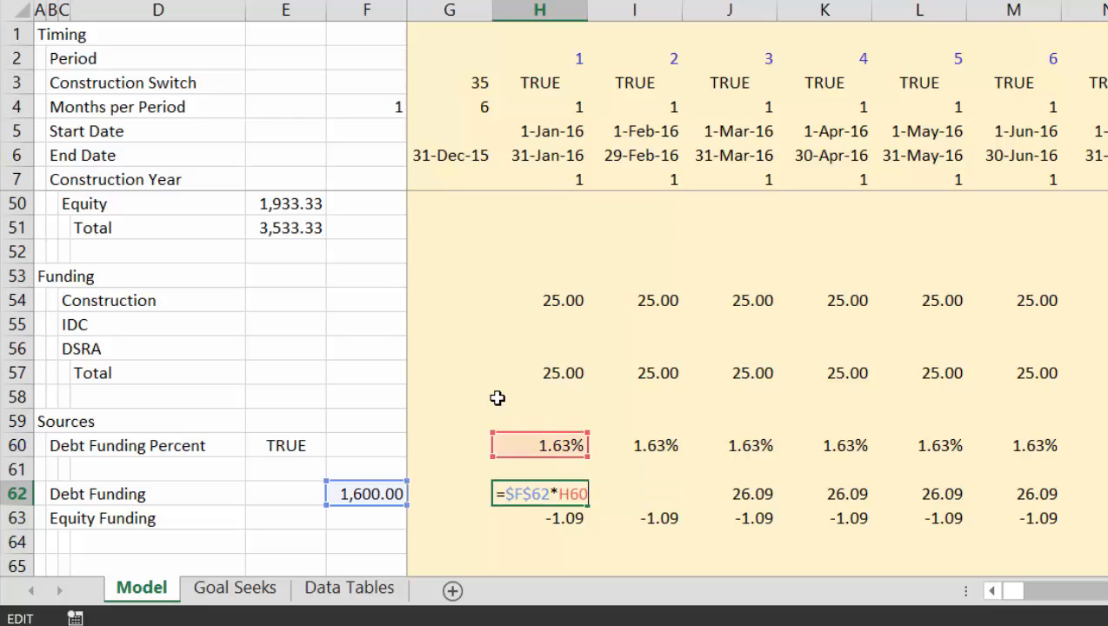
key(Return)
key(Up)
key(F2)
key(Return)
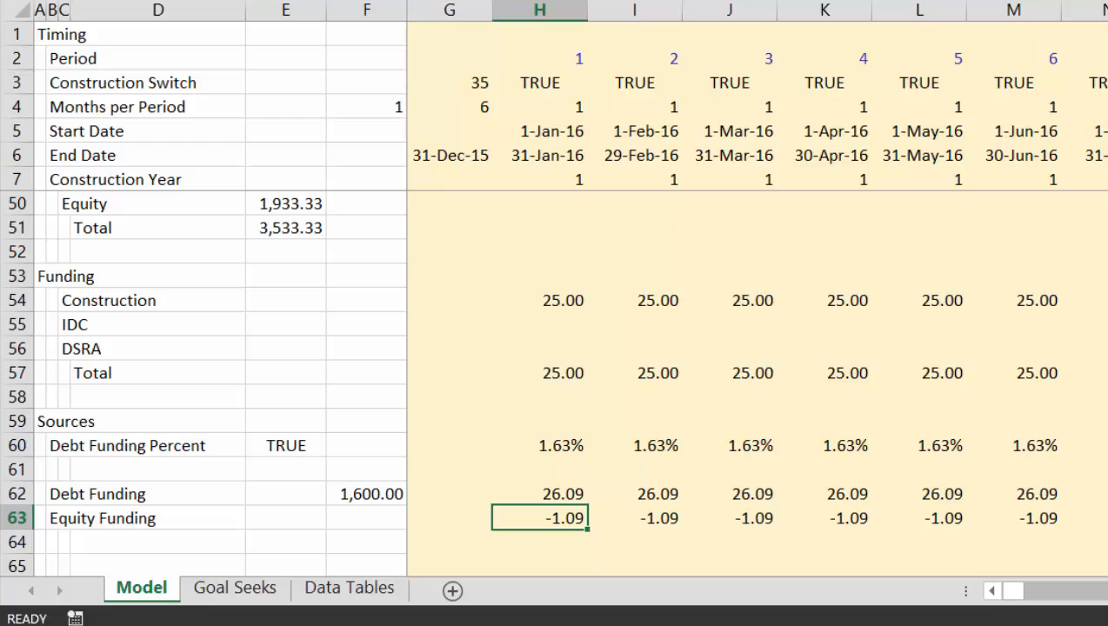
key(F9)
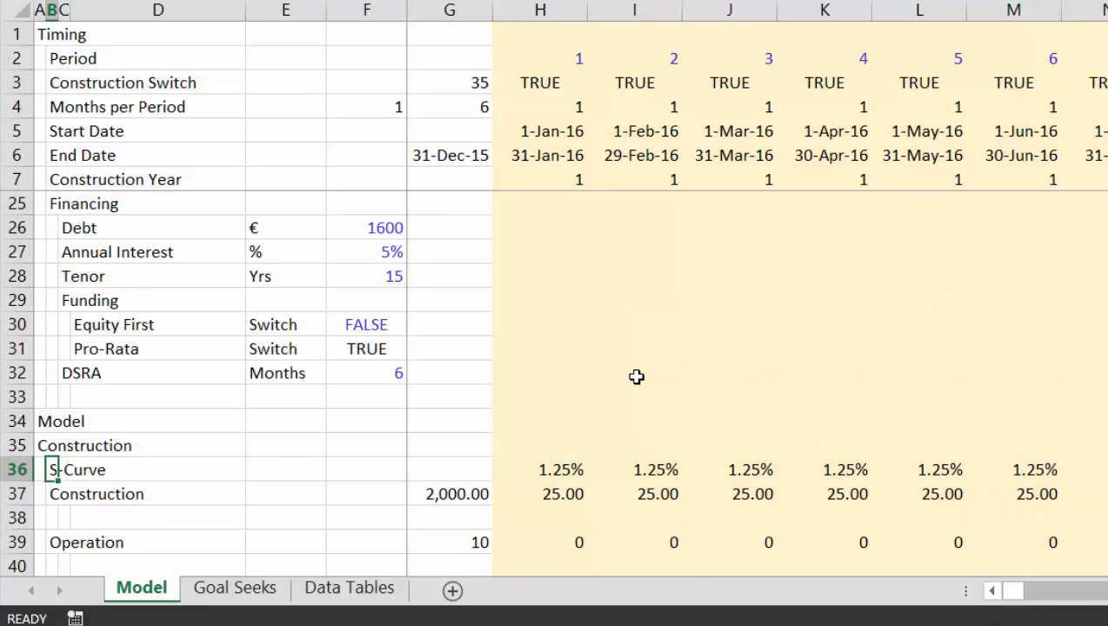
- Insert two blank rows beneath the S-Curve row in the Construction section
key(Down)
key(shift+space)
key(ctrl+shift+plus)
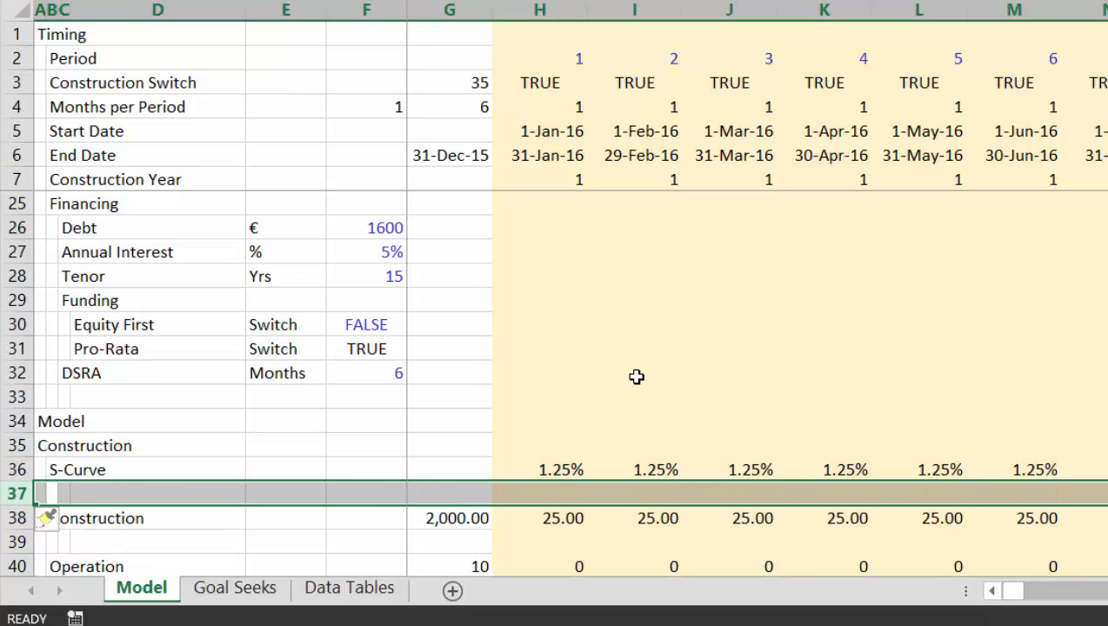
key(ctrl+shift+plus)
- Rename the S-Curve label in B36 as "Unadjudsted S-Curve"
key(Up)
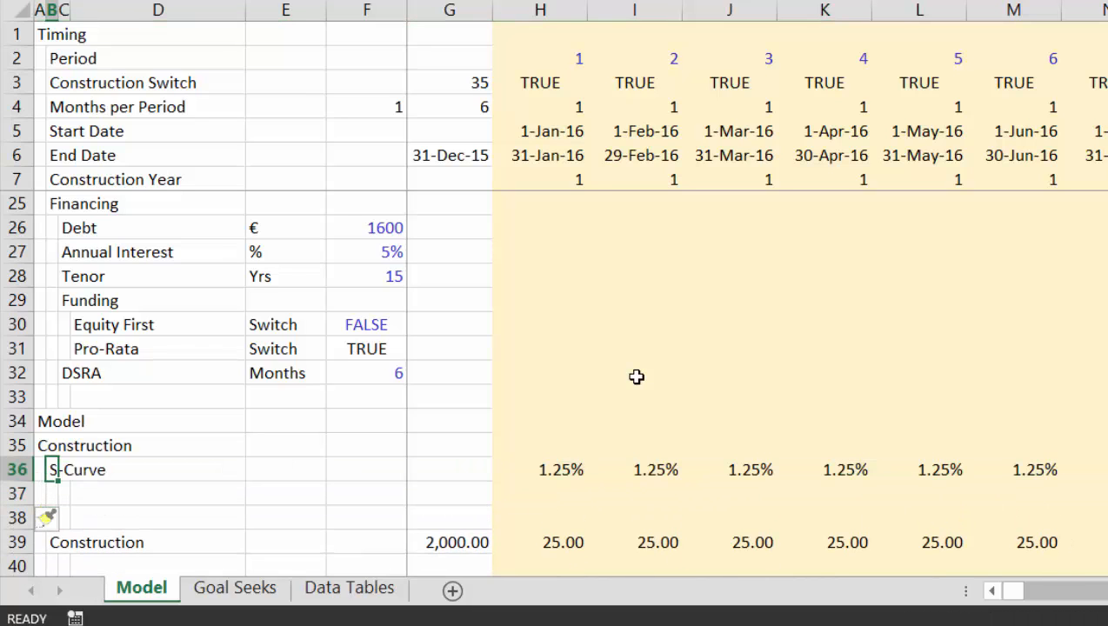
text(Unad)
key(BackSpace)
text(ad)
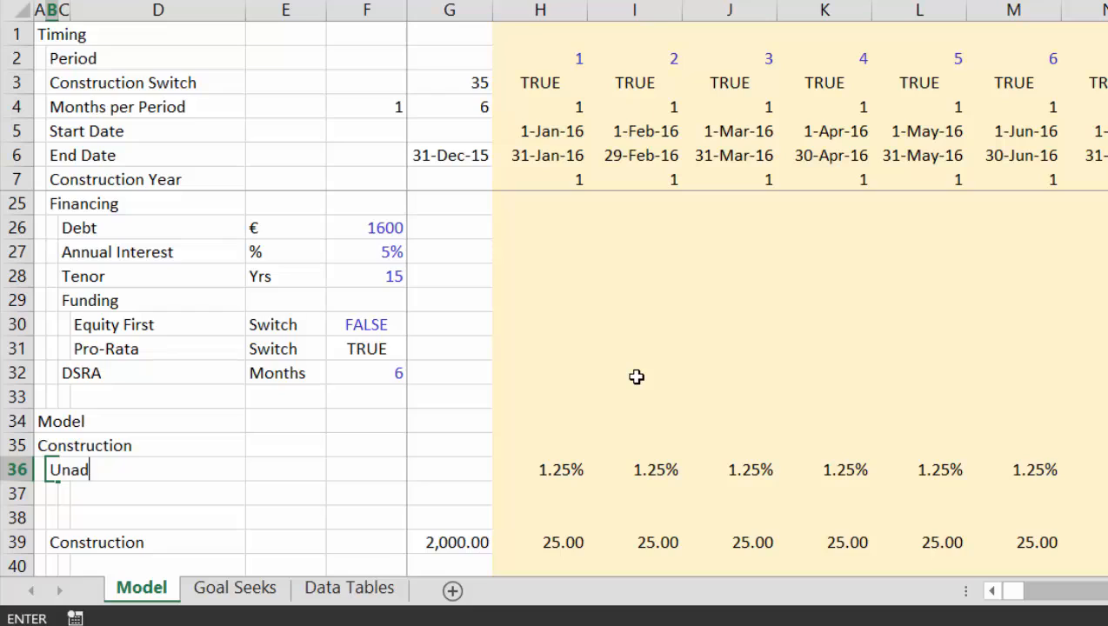
key(BackSpace)
key(BackSpace)
key(BackSpace)
text(dsted S-Curve)
key(Return)
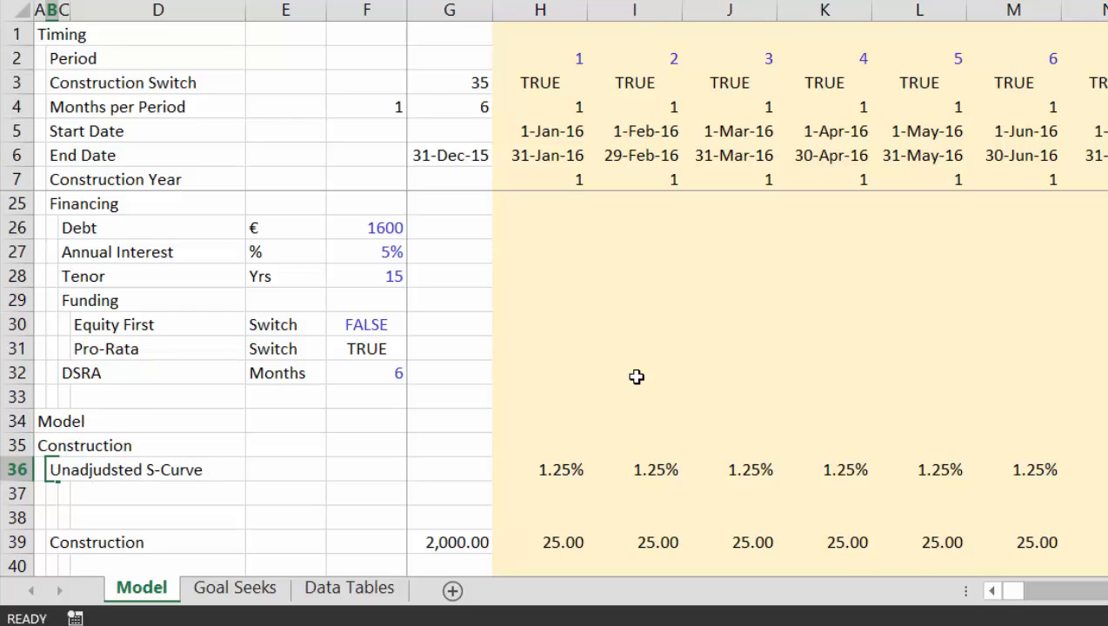
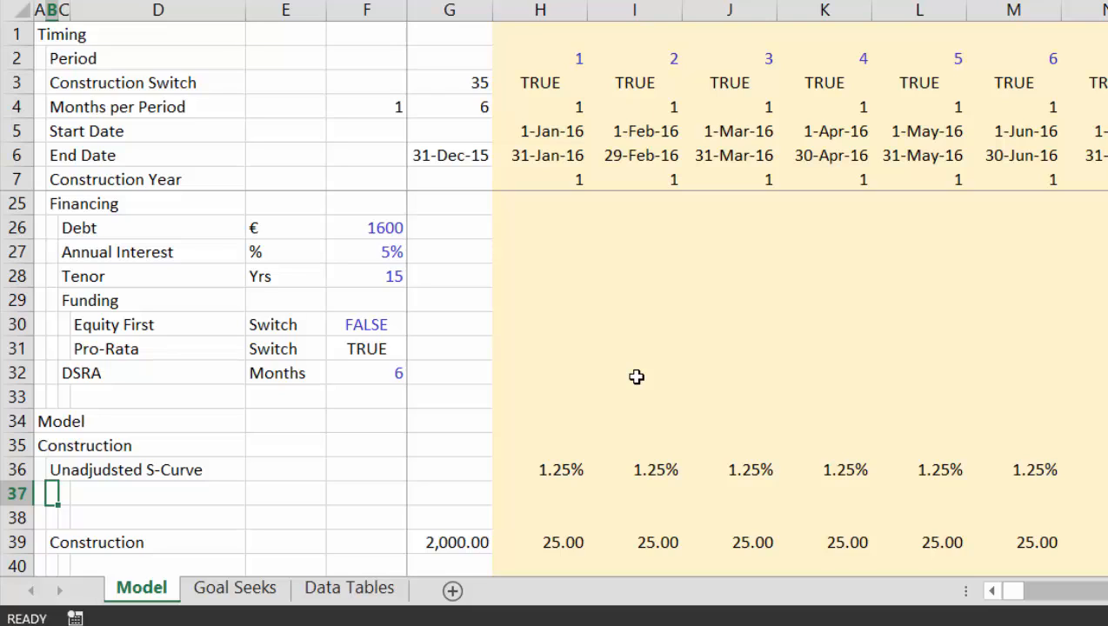
- Add the row label "Period Before COD" in B37
text(Period)
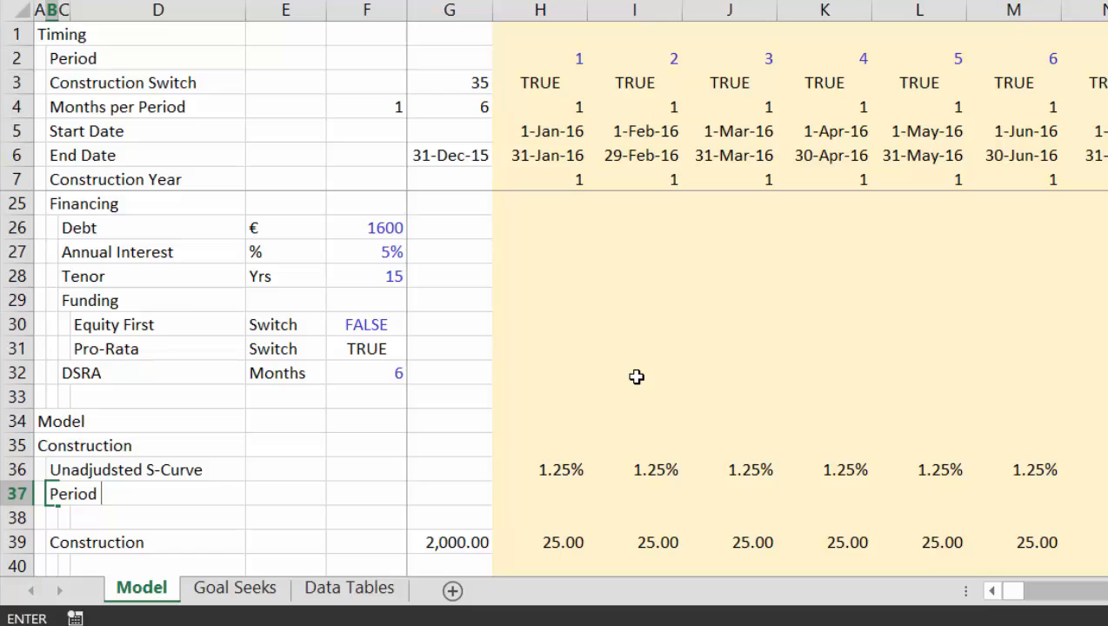
text( Before C)
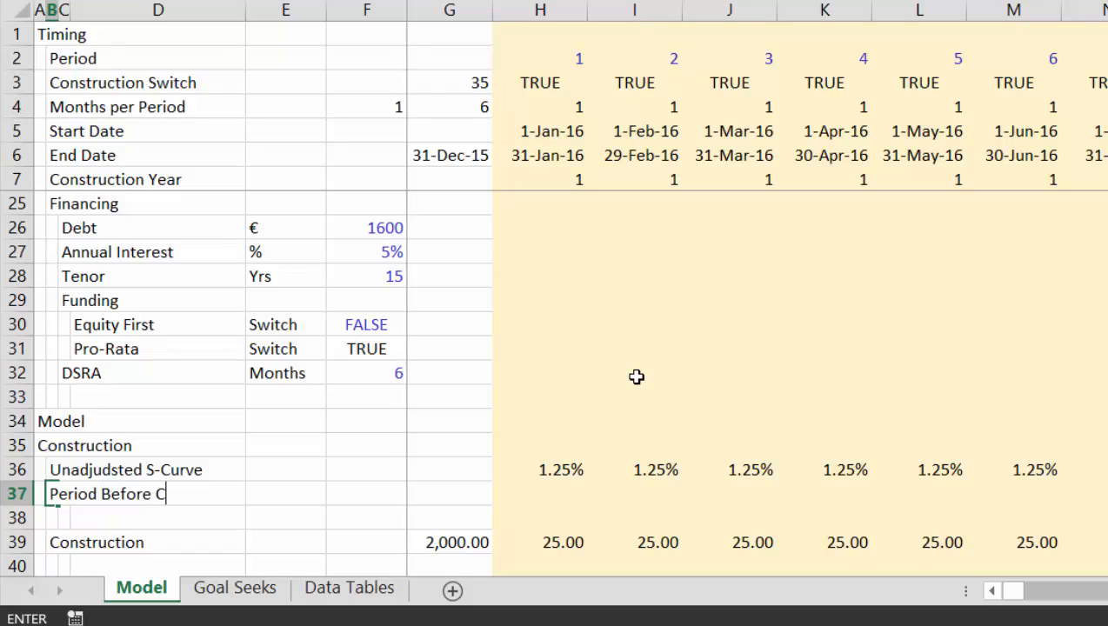
text(OD)
key(Return)
- Link G37 in the Period Before COD row to the COD date input with =F13
key(Up)
key(Right)
key(Right)
key(Right)
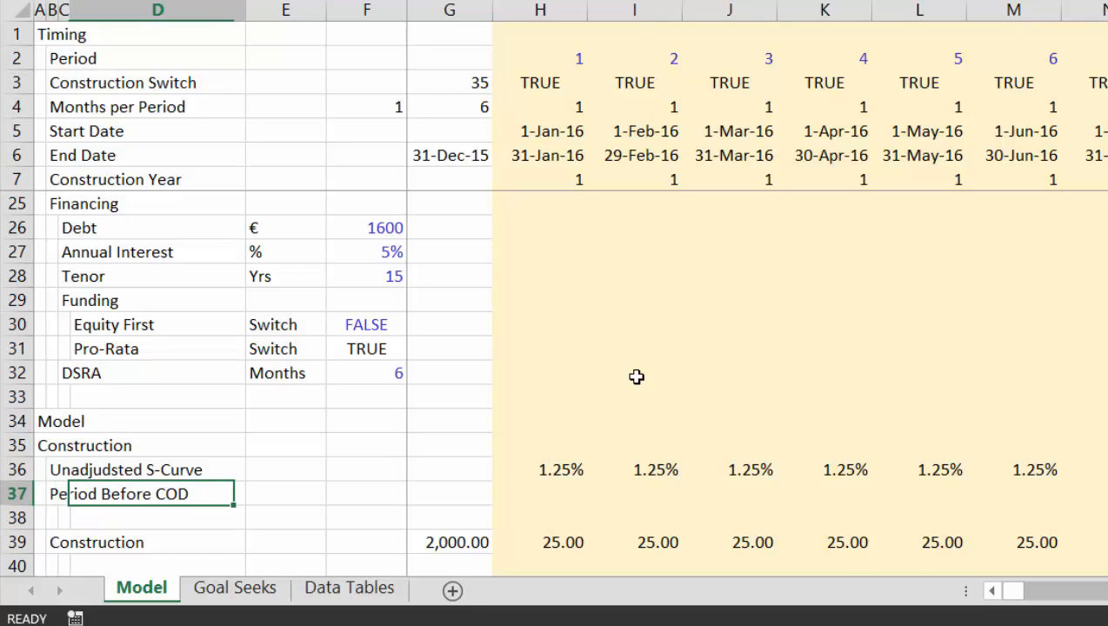
key(Right)
text(=)
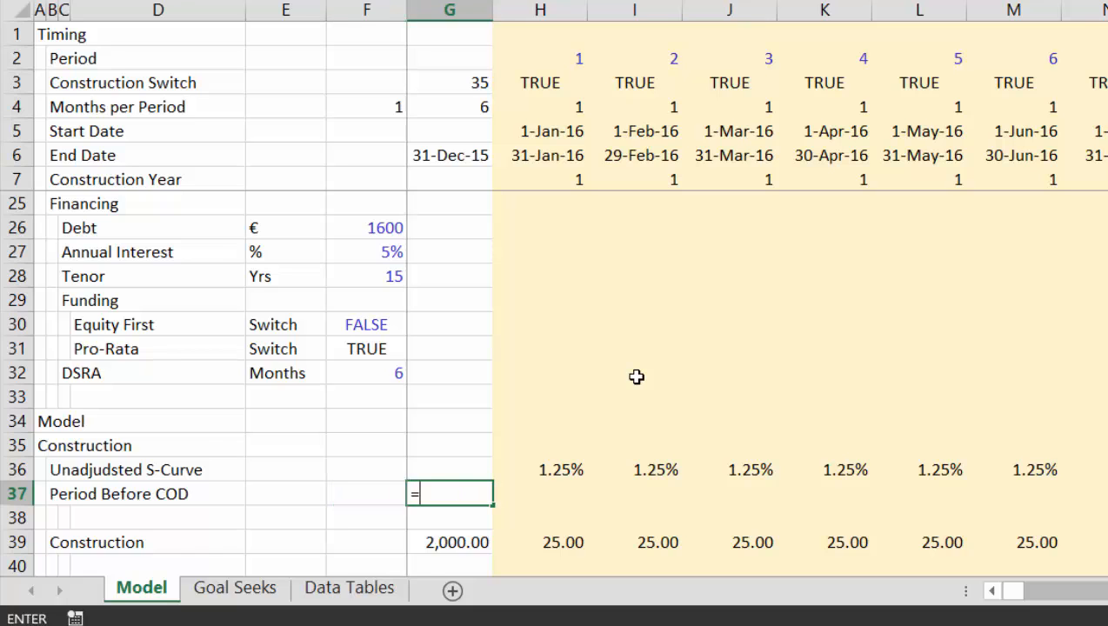
key(Up)
key(Up)
key(Up)
key(Up)
key(Up)
key(Up)
key(Up)
key(Up)
key(Up)
key(Up)
key(Up)
key(Up)
key(Up)
key(Up)
key(Up)
key(Up)
key(Up)
key(Up)
key(Up)
key(Up)
key(Up)
key(Up)
key(Up)
key(Up)
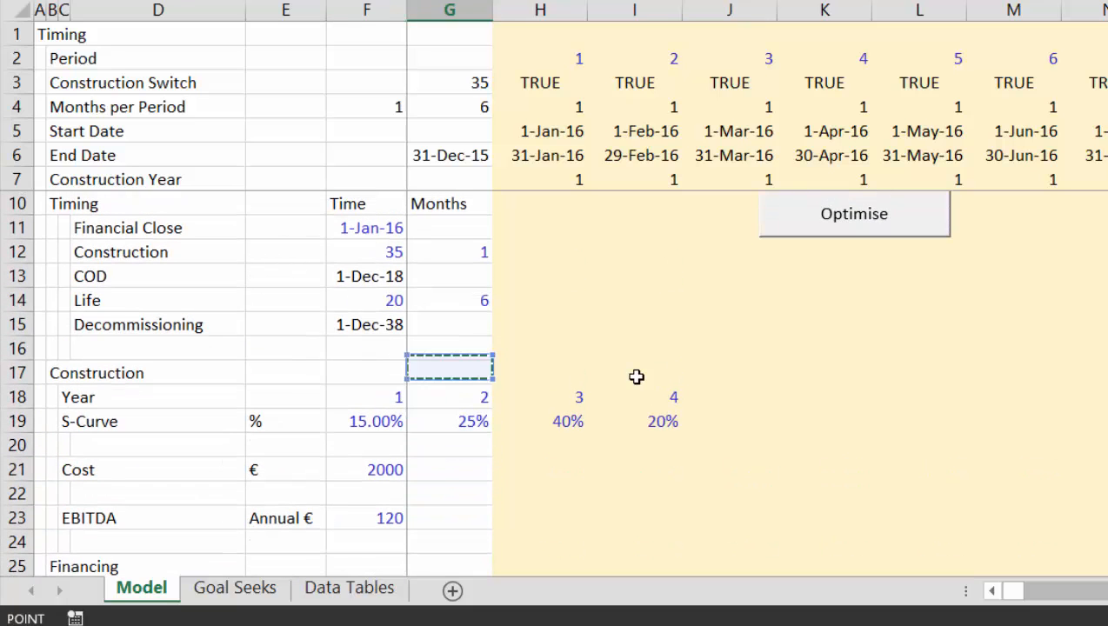
key(Left)
key(Return)
- Wrap the COD link in G37 in an EDATE function that steps back one month, =EDATE(F13,-1)
key(Up)
key(F2)
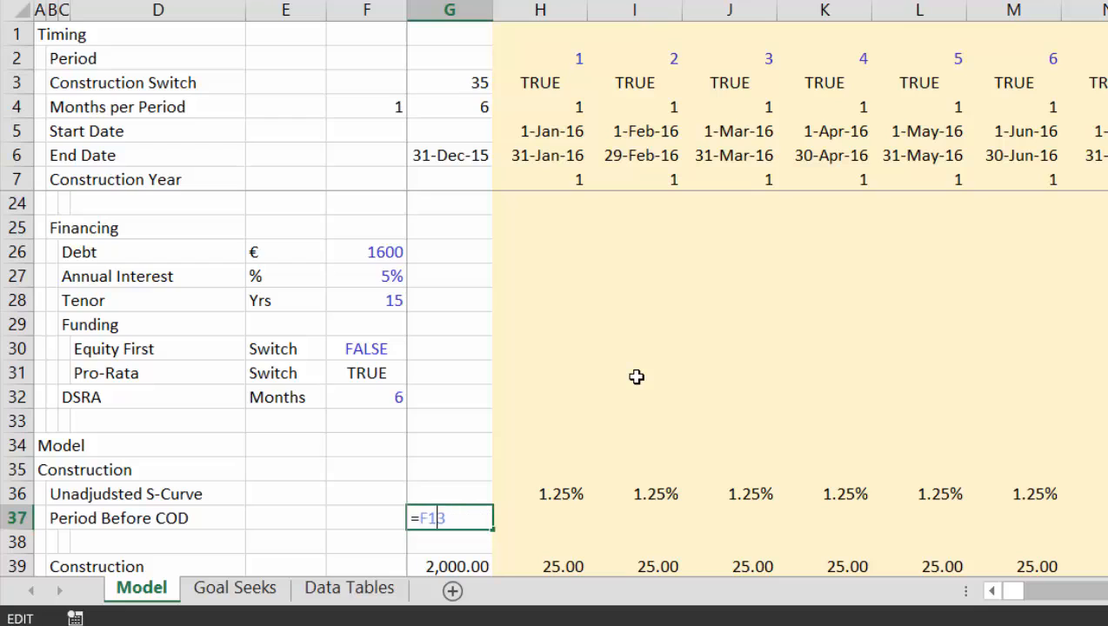
text(edate()
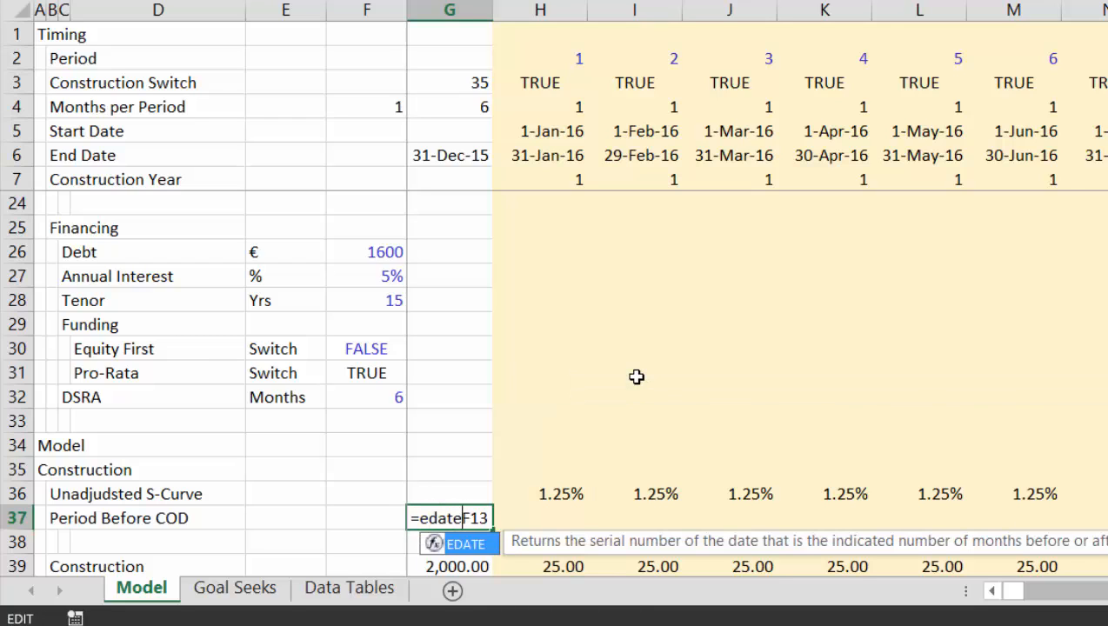
text(,-1)
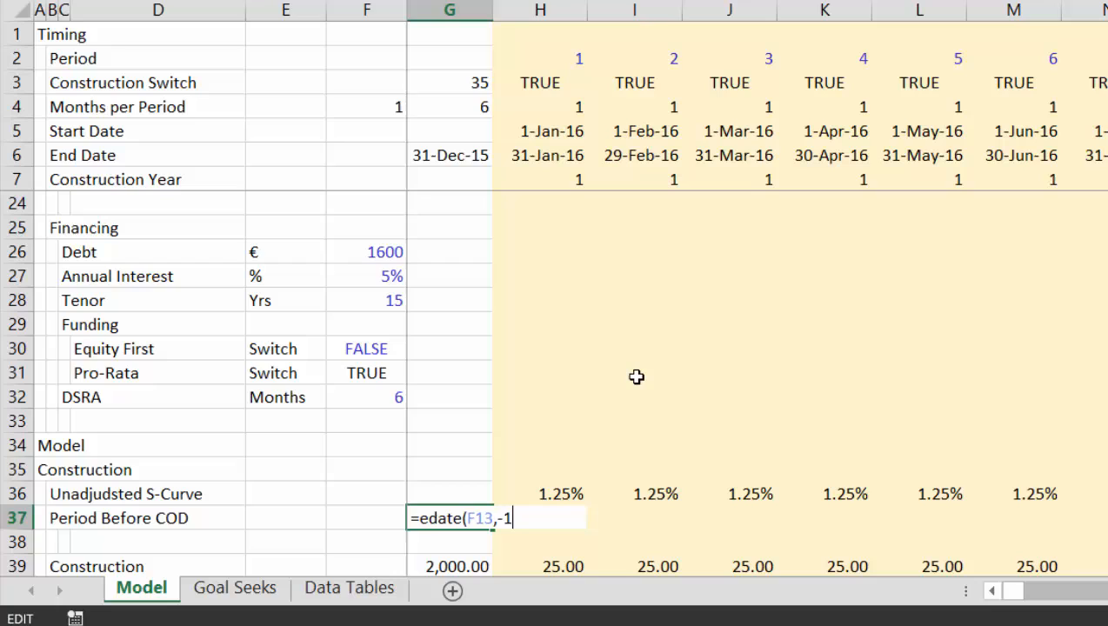
key(Return)
key(Up)
key(Right)
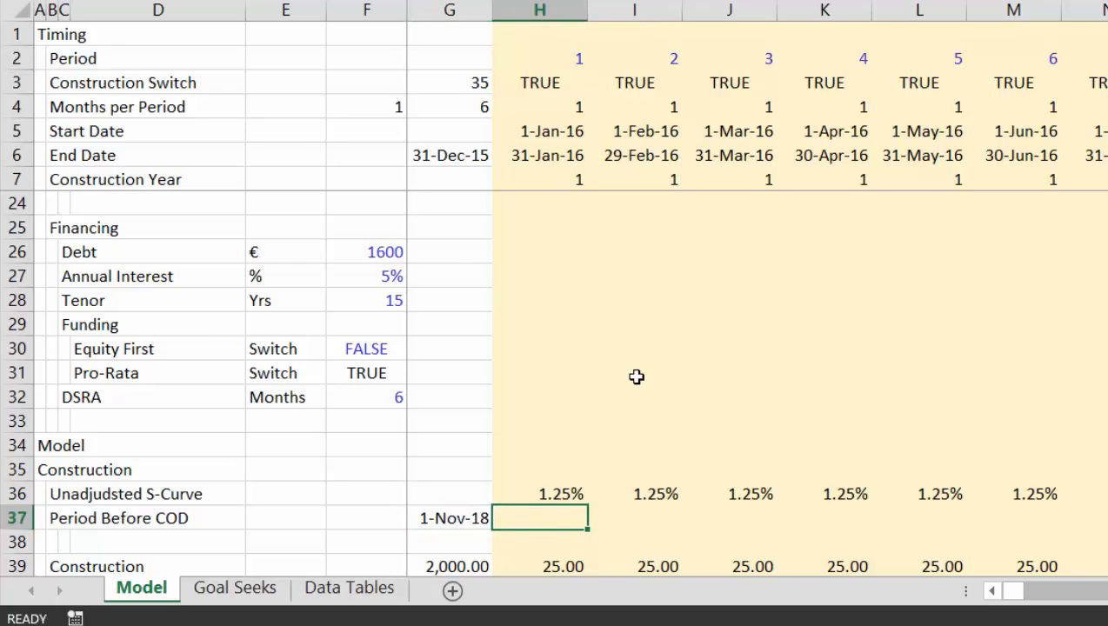
key(Left)
key(Right)
key(Right)
key(Right)
key(Left)
key(Left)
key(Left)
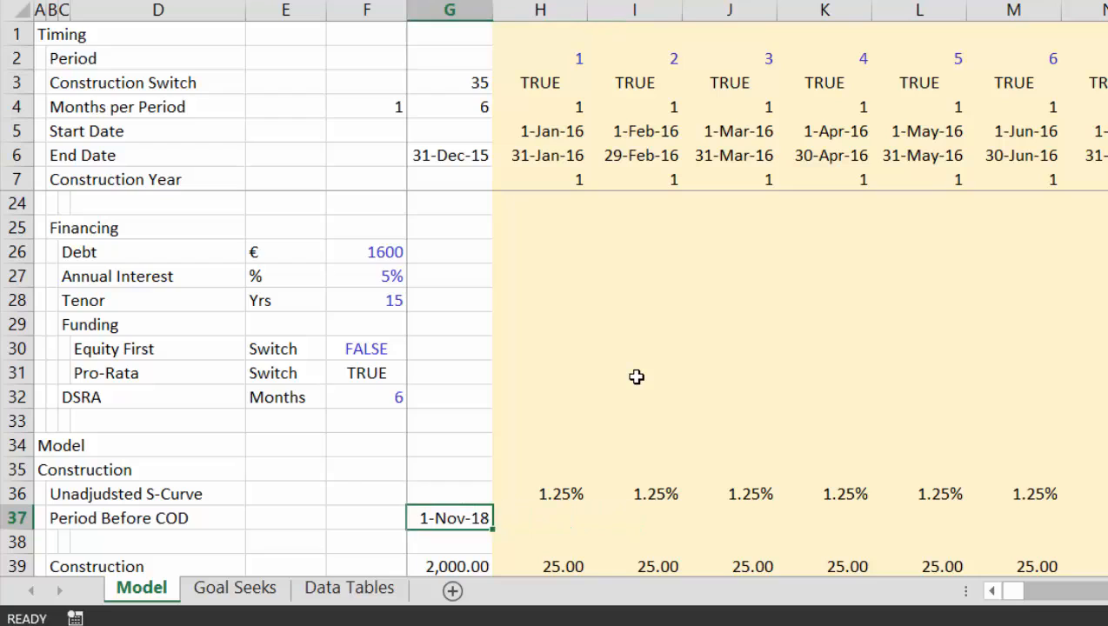
key(Left)
key(Right)
key(Right)
key(Left)
key(Right)
key(Left)
- Insert a row above Period Before COD and label it "Accumulated S-Curve" in B37
key(shift+space)
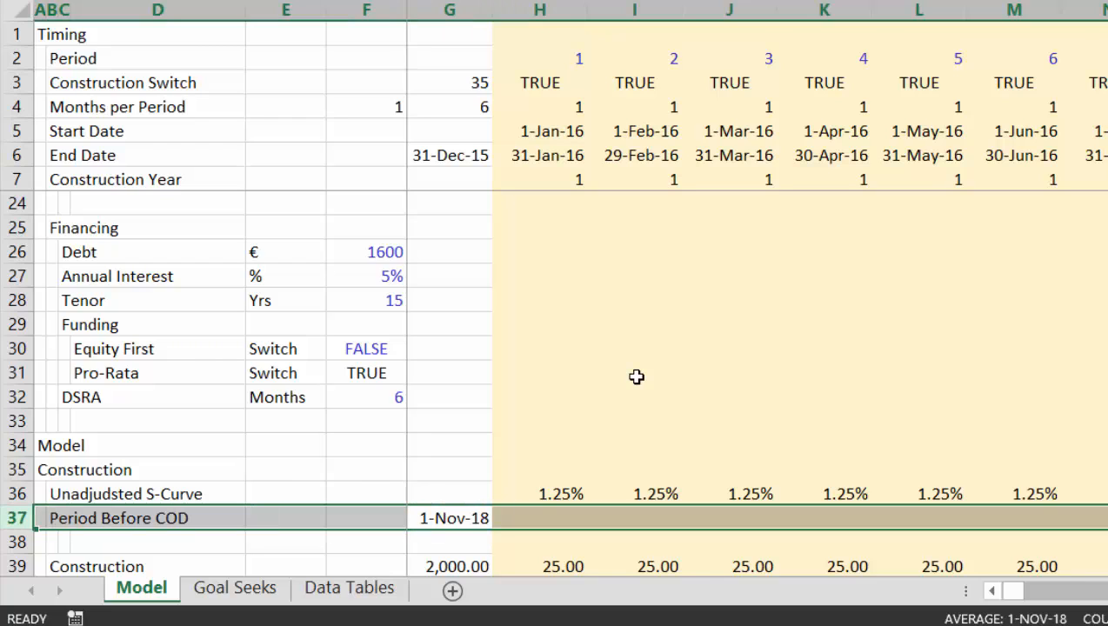
key(ctrl+shift+plus)
key(Left)
key(Left)
key(Left)
key(Left)
key(Left)
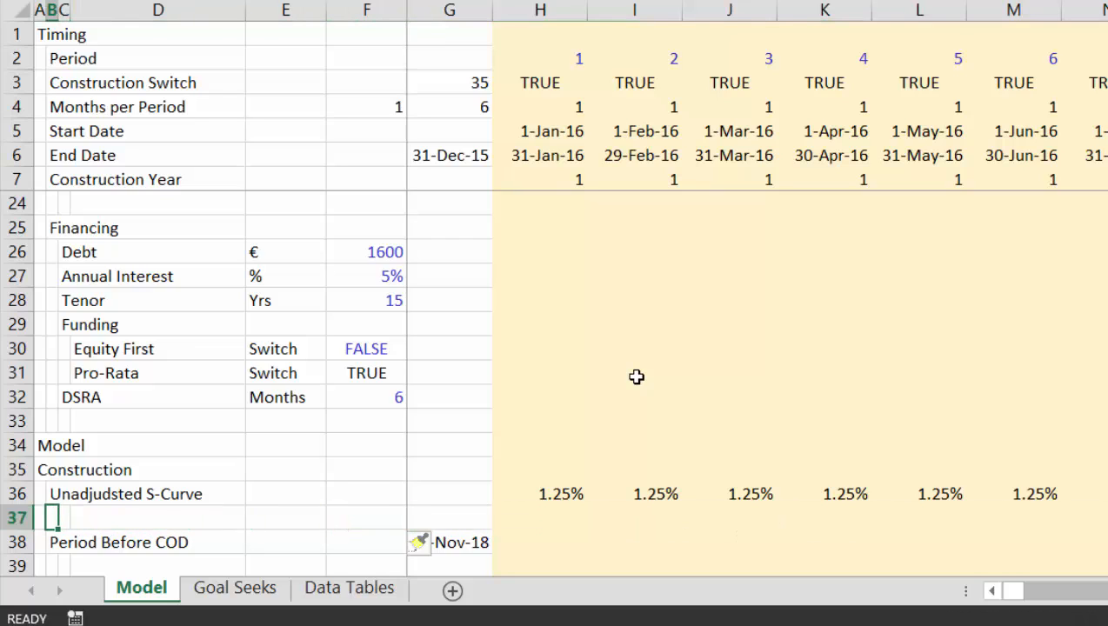
text(Accumulat)
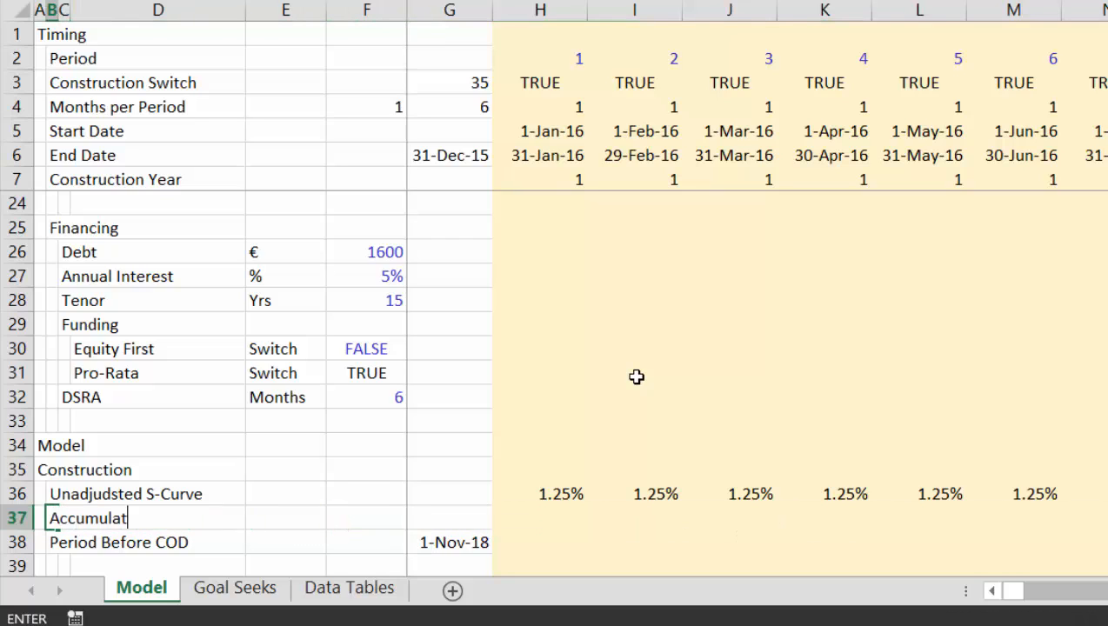
text(ed S-Curve)
key(Return)
- Enter the running-total formula =G37+H36 in H37 of the Accumulated S-Curve row
key(Up)
key(Right)
key(Right)
key(Right)
key(Right)
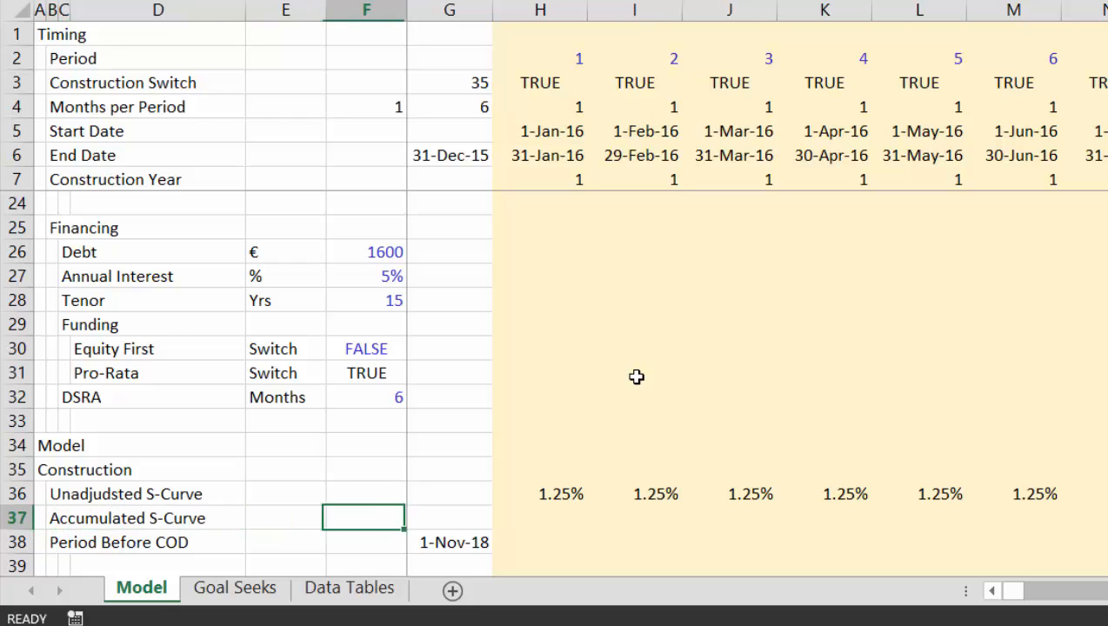
key(Right)
key(Right)
text(=)
key(Left)
text(+)
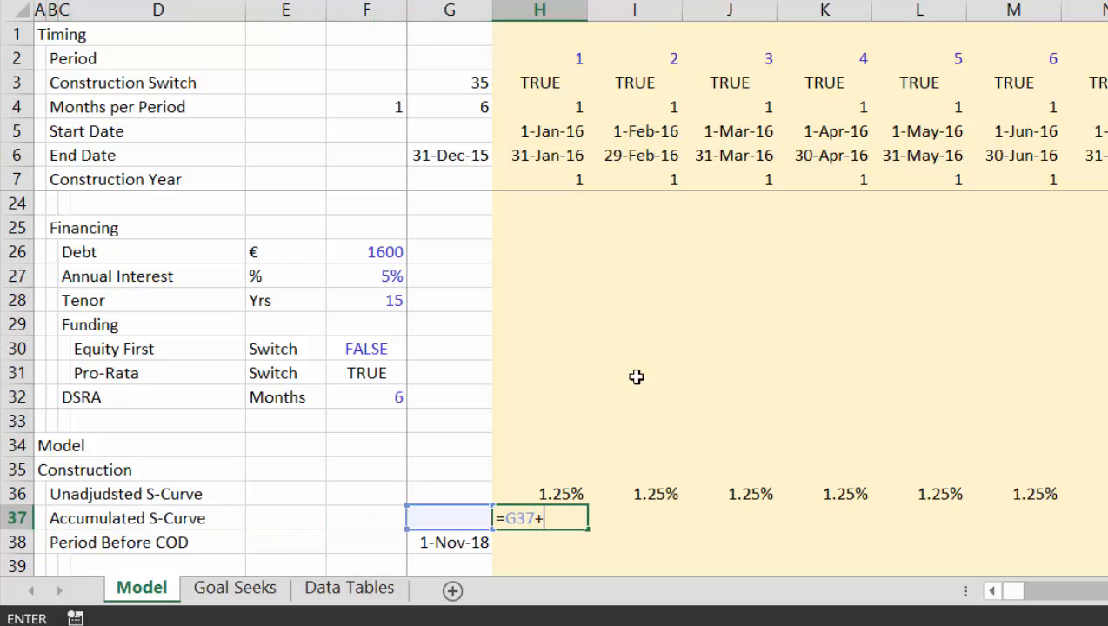
key(Up)
key(Return)
key(Up)
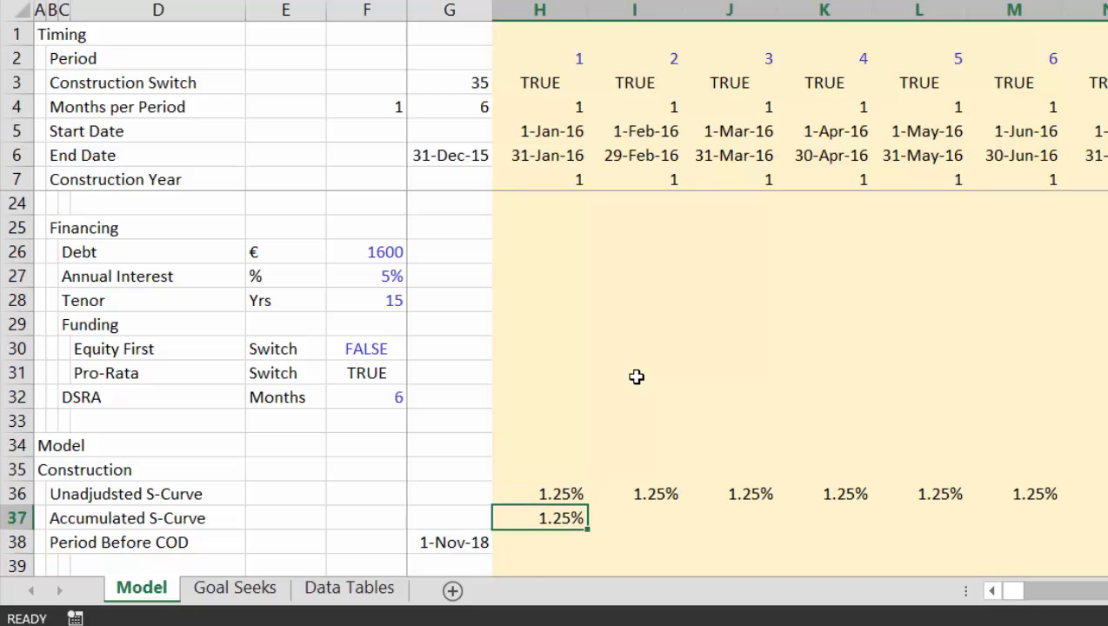
- Fill the Accumulated S-Curve formula from H37 across all model periods and check the far end of the row
key(ctrl+shift+r)
key(ctrl+Right)
key(Right)
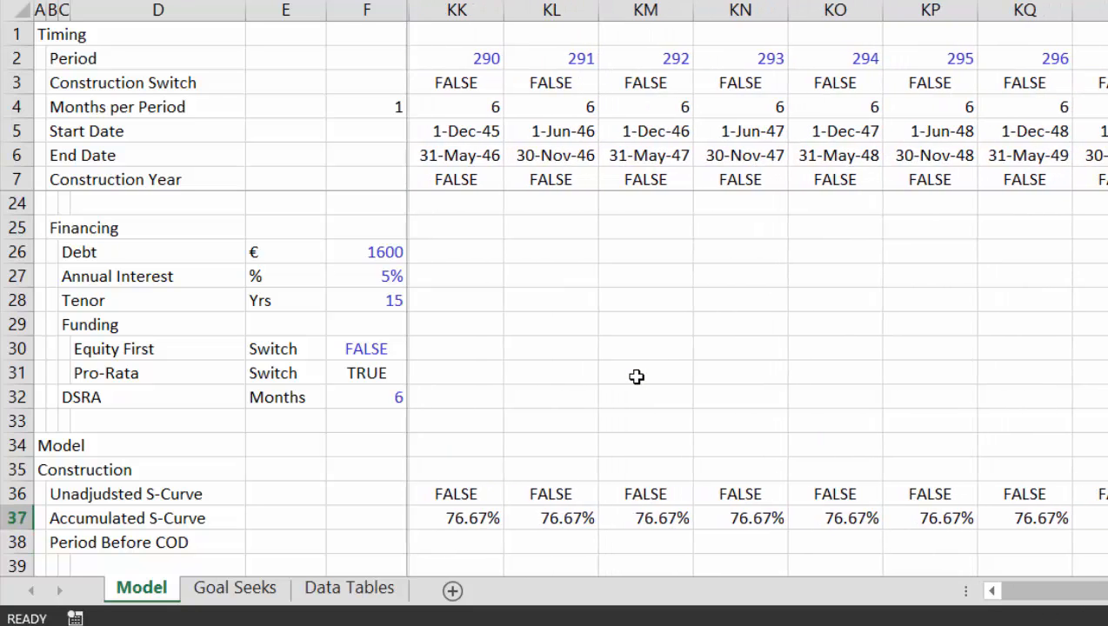
key(Home)
key(ctrl+Left)
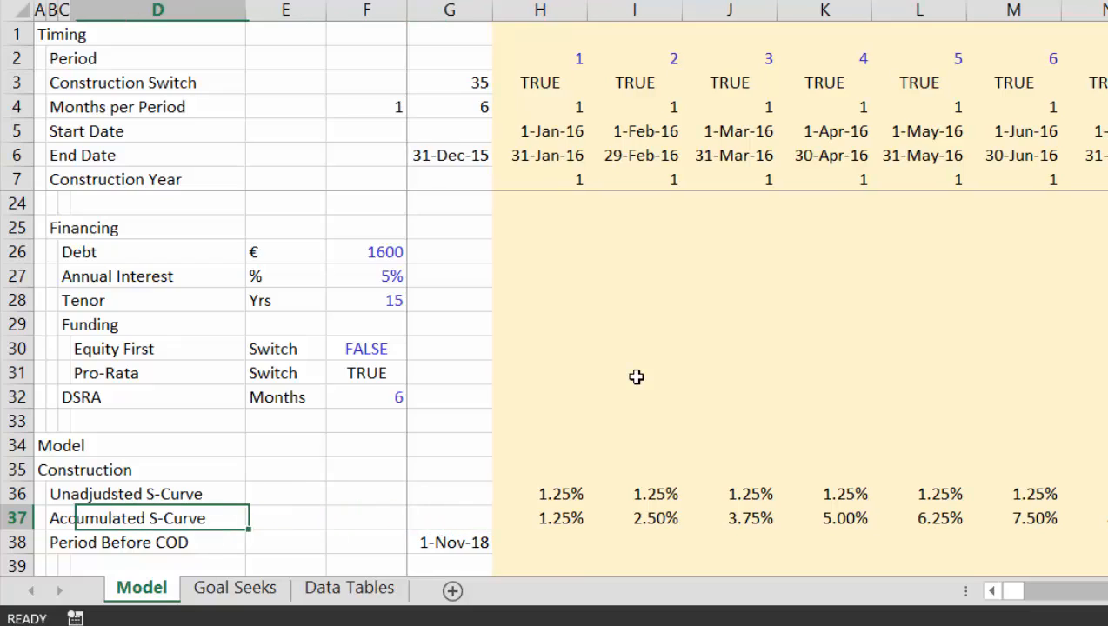
- In H38, test whether the start date H5 equals the anchored date in G38, and fill this flag across all periods
key(Down)
key(Right)
key(Right)
key(Right)
key(Right)
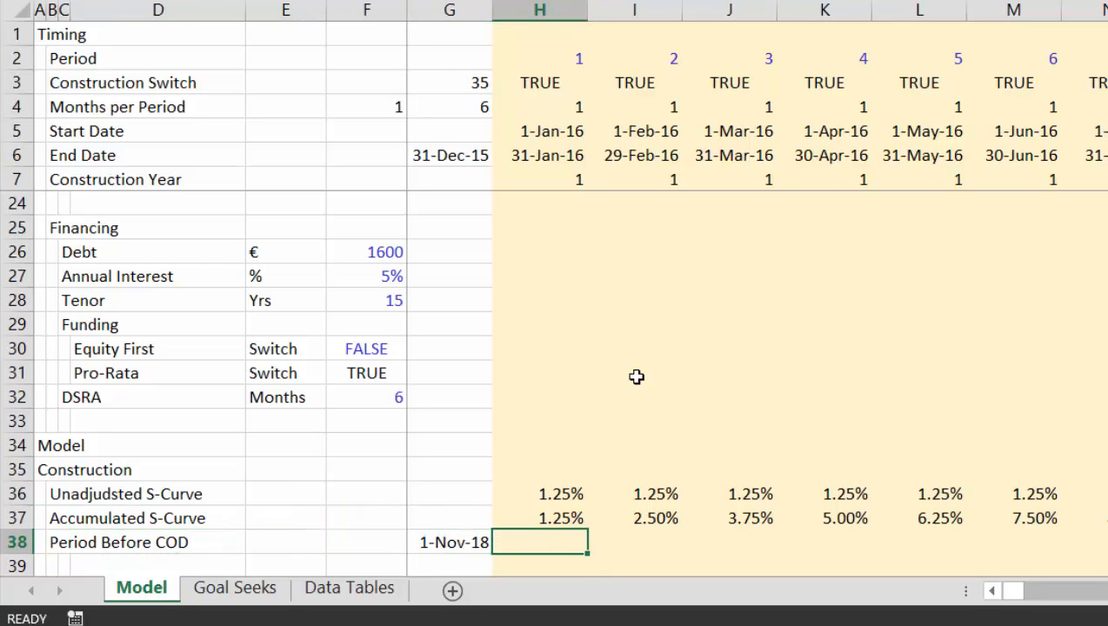
text(=)
click(547, 141)
text(=)
key(Left)
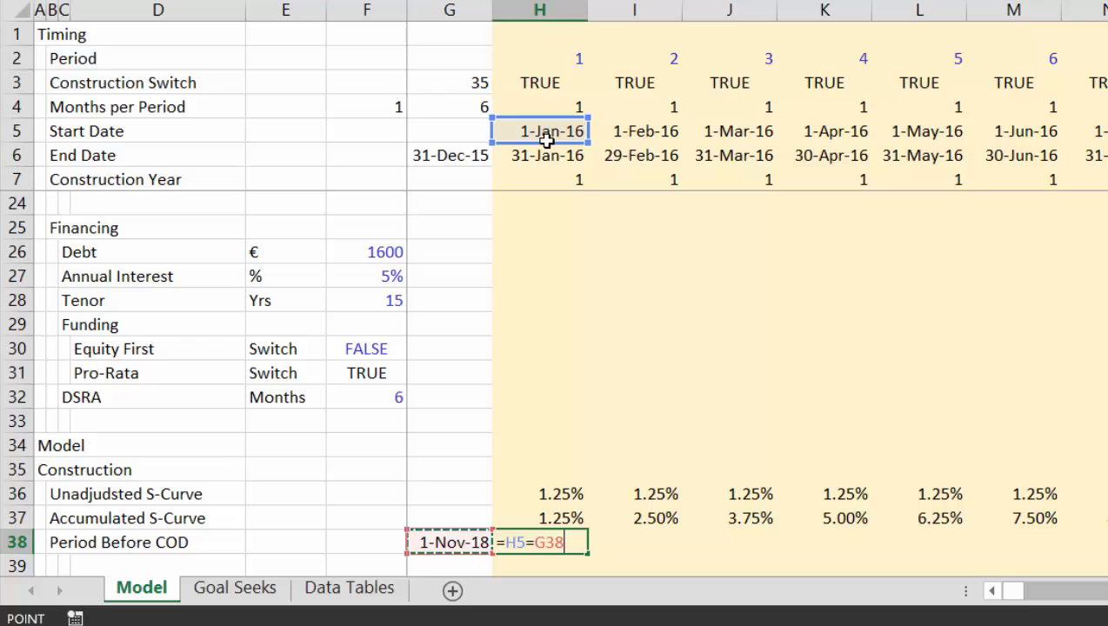
key(F4)
key(Return)
key(Up)
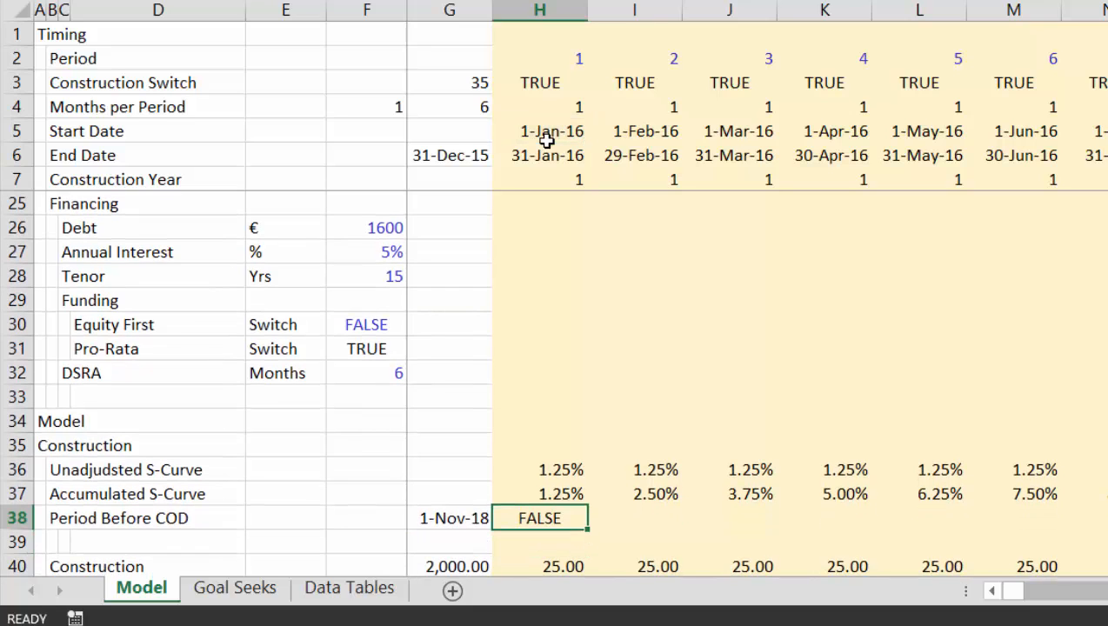
key(ctrl+shift+Right)
key(ctrl+r)
- Insert a row below Period Before COD and label it "Ending Construction" in B39
key(Down)
key(shift+space)
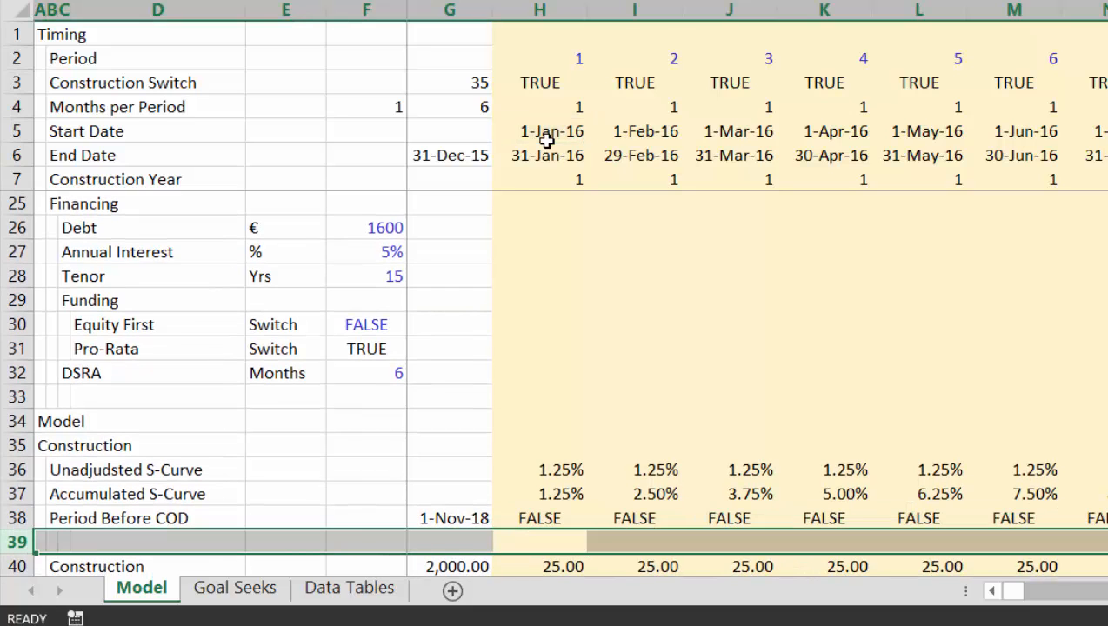
key(ctrl+shift+plus)
key(Left)
key(Left)
key(Left)
key(Left)
key(Left)
key(Left)
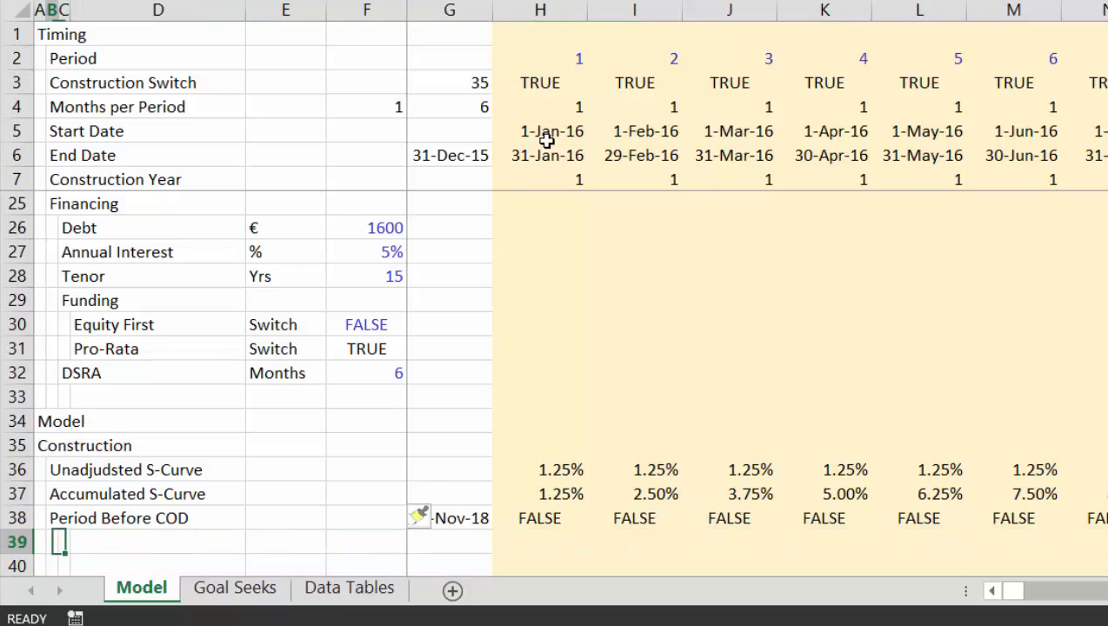
key(Left)
text(Ending)
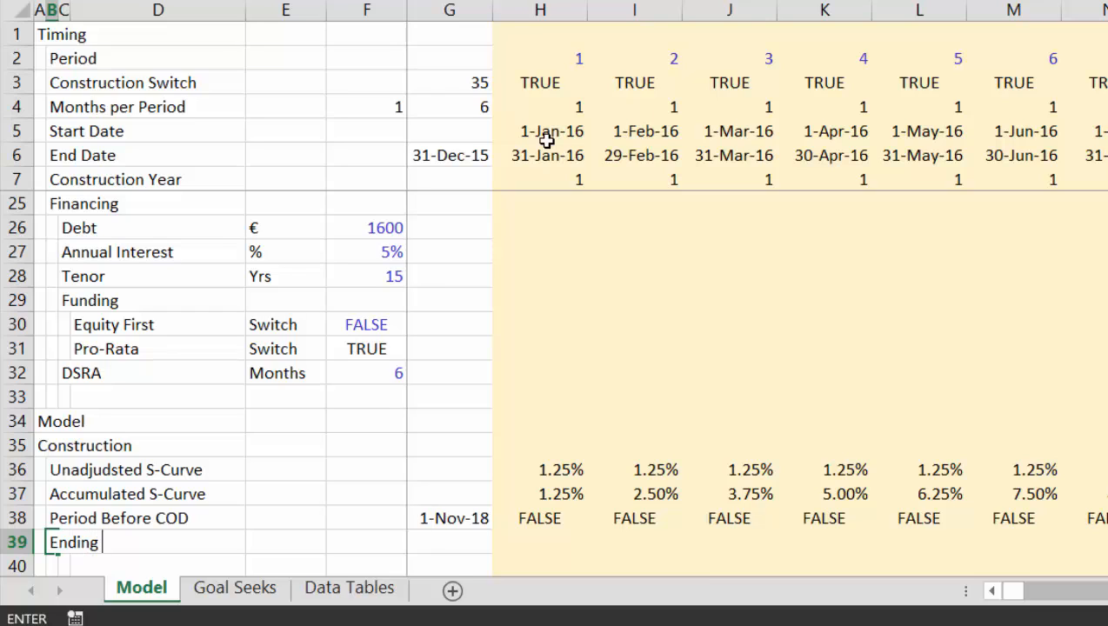
text( Construction)
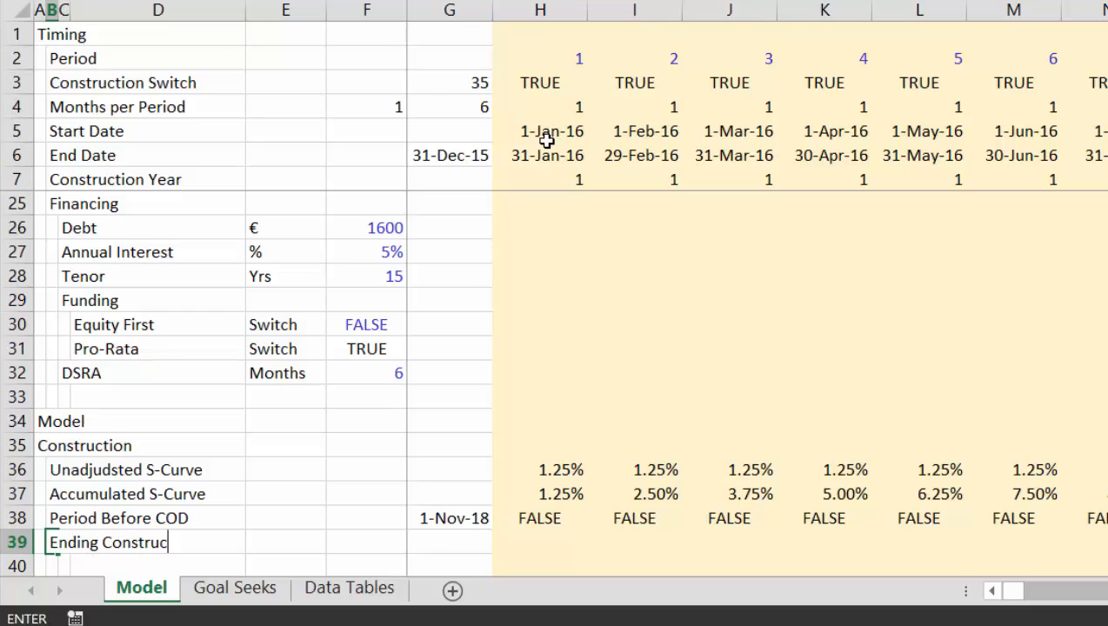
key(ctrl+Return)
- Calculate the share of construction still outstanding in H39 with =1-H37
key(Down)
key(Up)
key(Right)
key(Right)
key(Right)
key(Right)
key(Right)
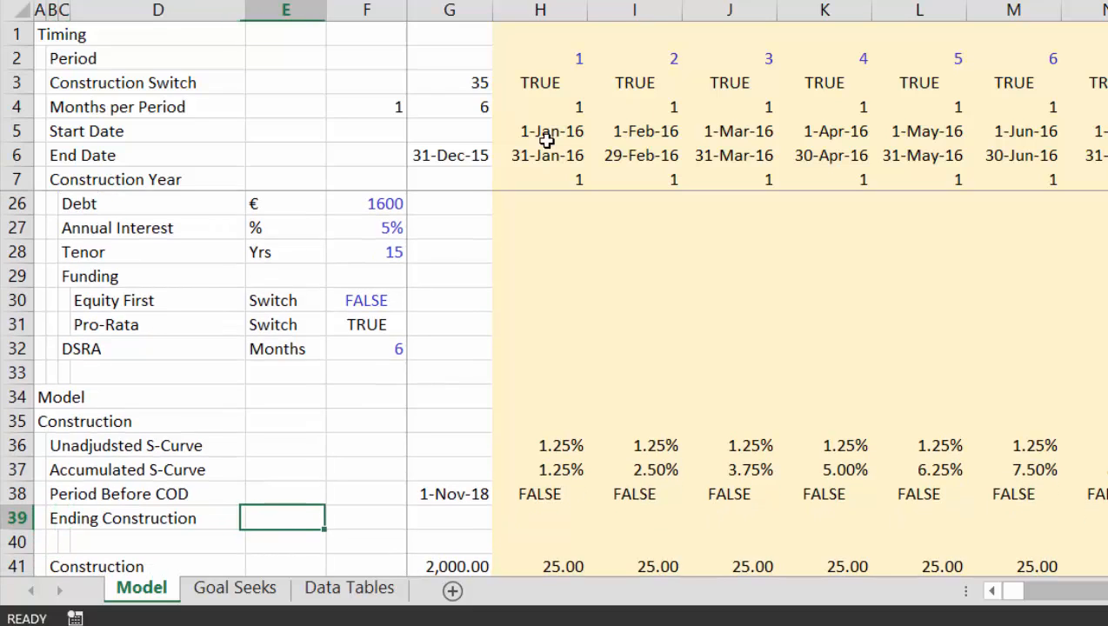
key(Right)
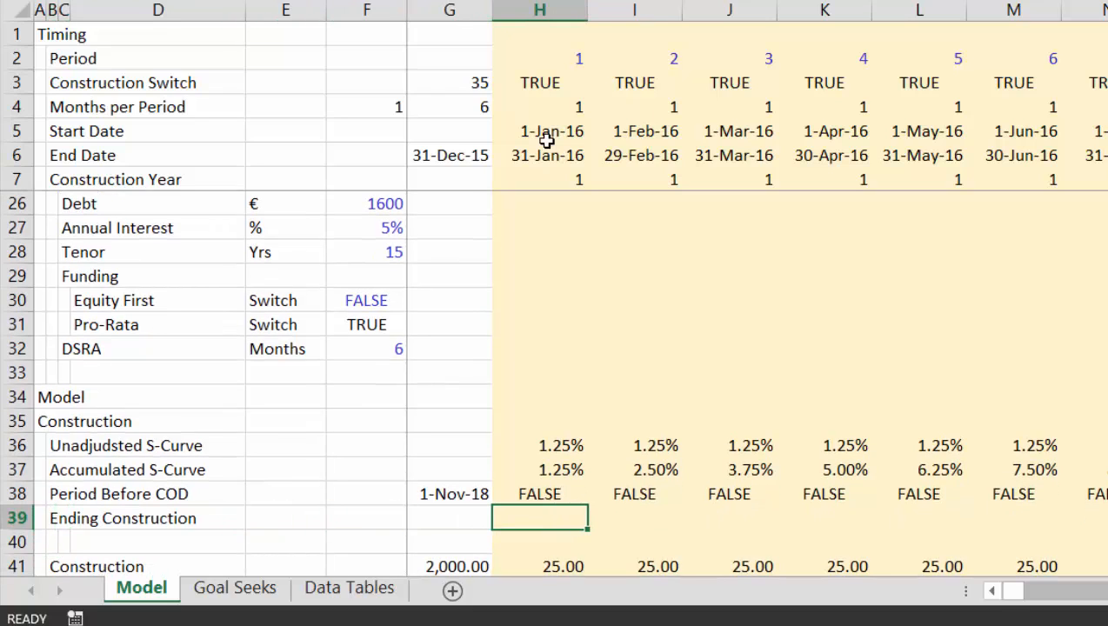
text(=1-)
key(Up)
key(Up)
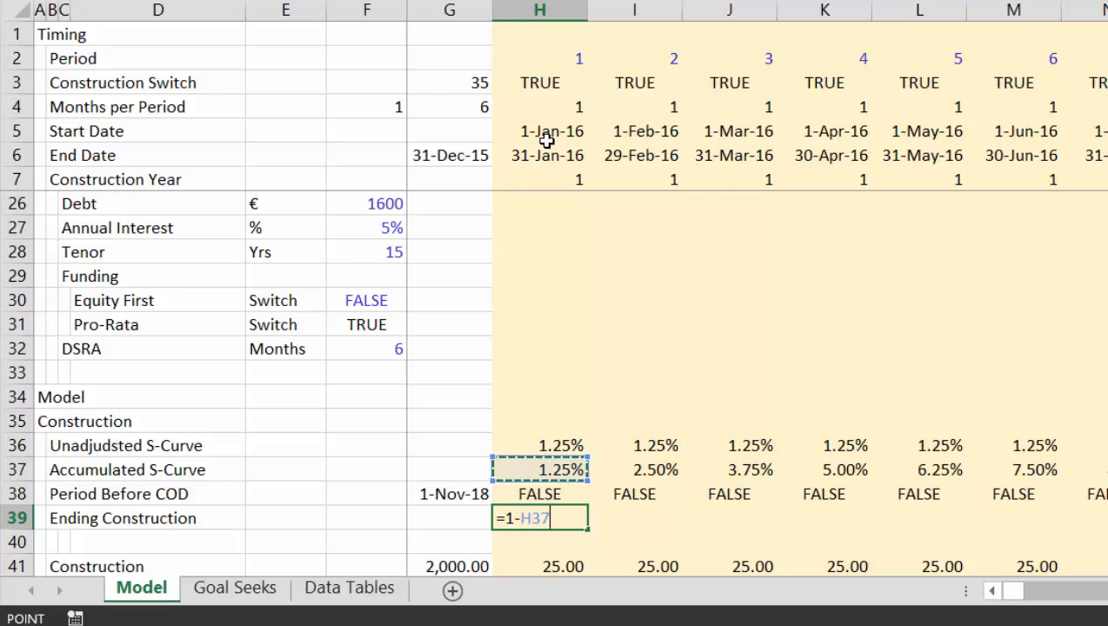
key(Return)
- Change the Ending Construction formula in H39 to =(1-H37)*H38 and fill it across all periods
key(Up)
key(F2)
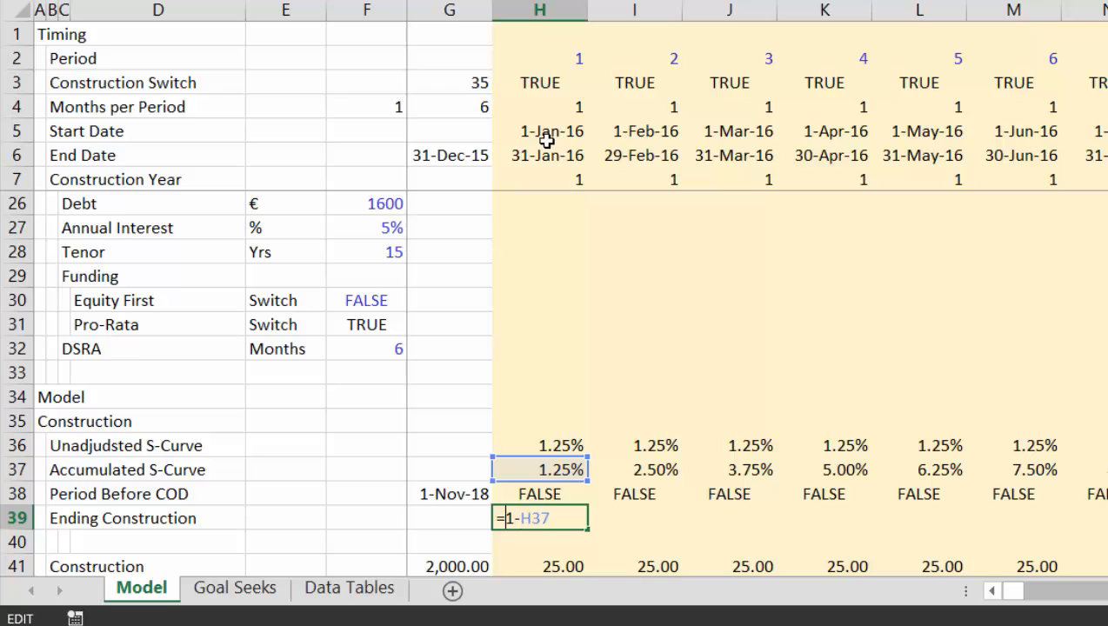
text(()
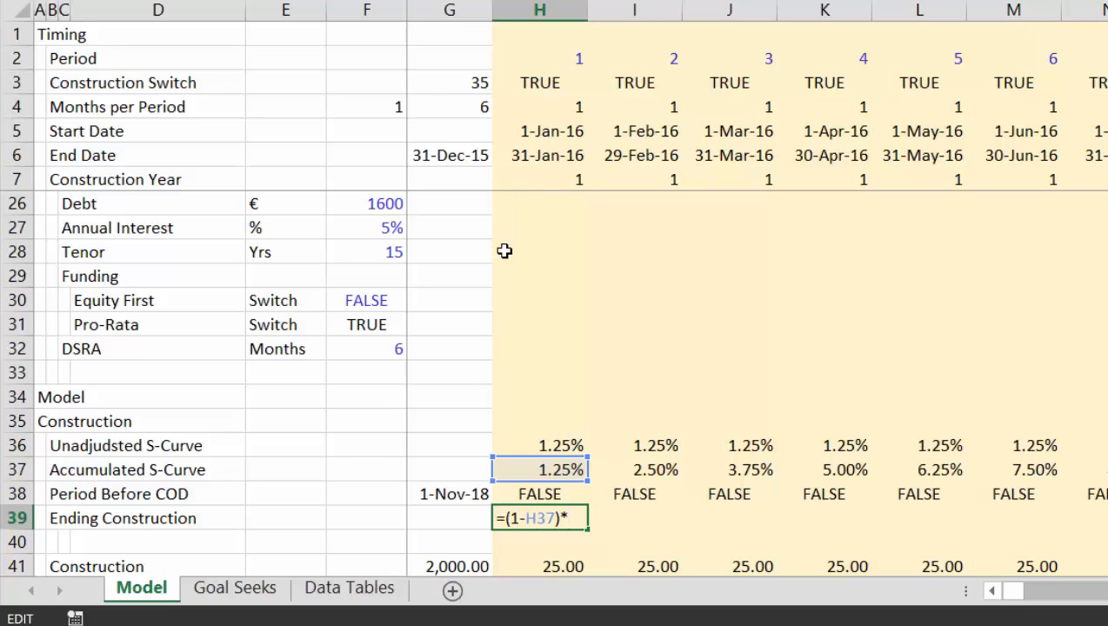
click(532, 494)
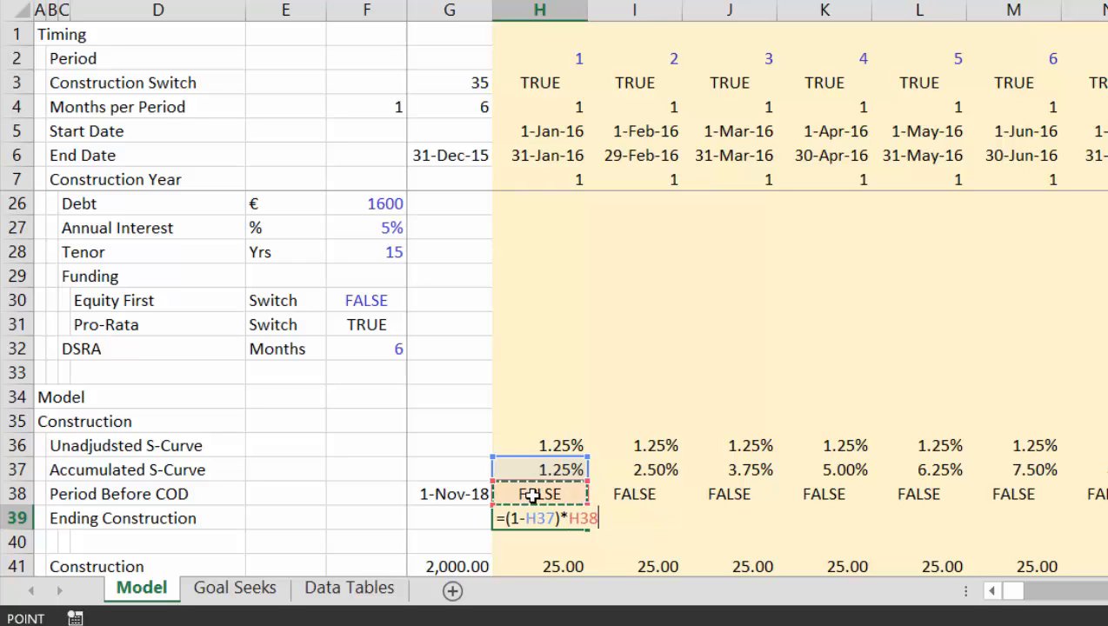
key(Return)
key(Up)
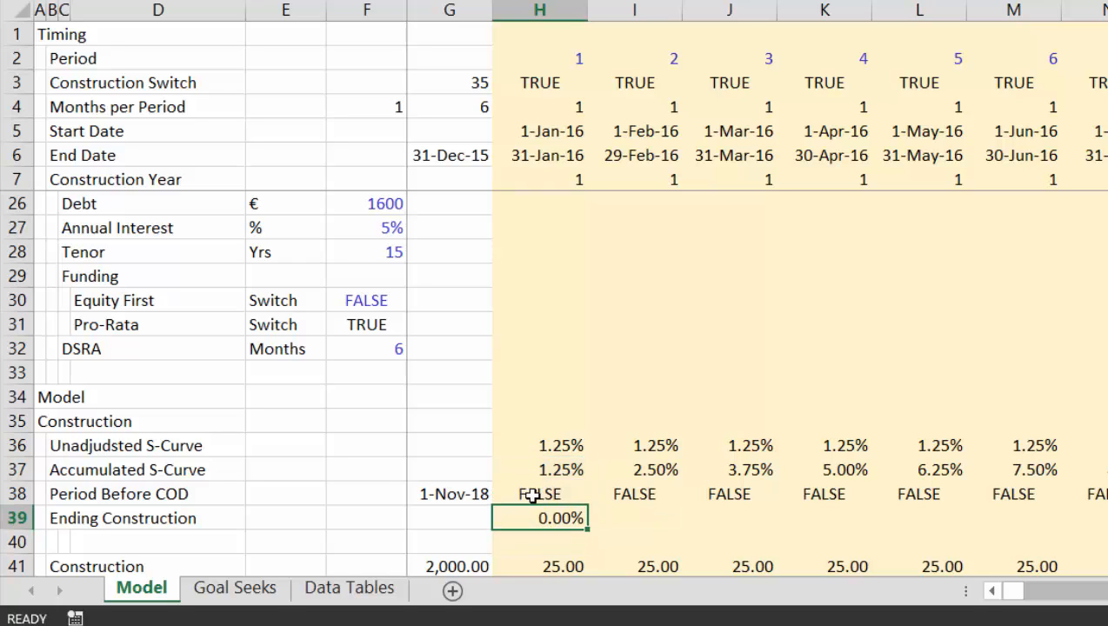
key(ctrl+shift+r)
- Examine the Period Before COD flag and the Ending Construction value in the last construction month against the S-curve rows above
key(Right)
key(Right)
key(Right)
key(Right)
key(Right)
key(Right)
key(Right)
key(Right)
key(Right)
key(Right)
key(Right)
key(Right)
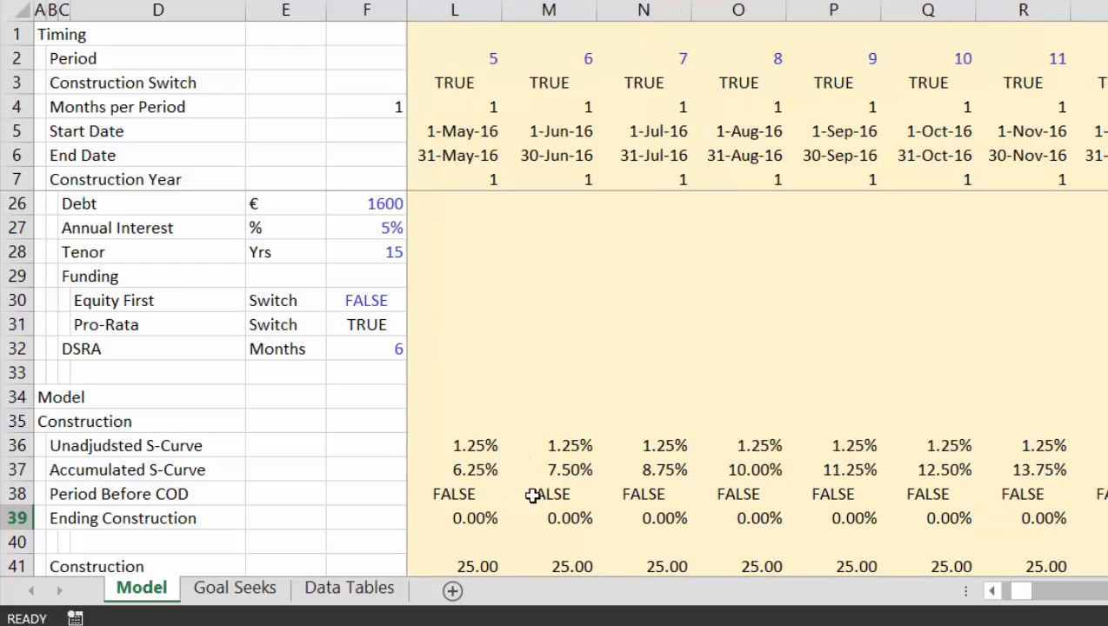
key(Right)
key(Right)
key(Right)
key(Right)
key(Right)
key(Right)
key(Right)
key(Right)
key(Right)
key(Right)
key(Right)
key(Right)
key(Right)
key(Right)
key(Right)
key(Right)
key(Right)
key(Right)
key(Right)
key(Right)
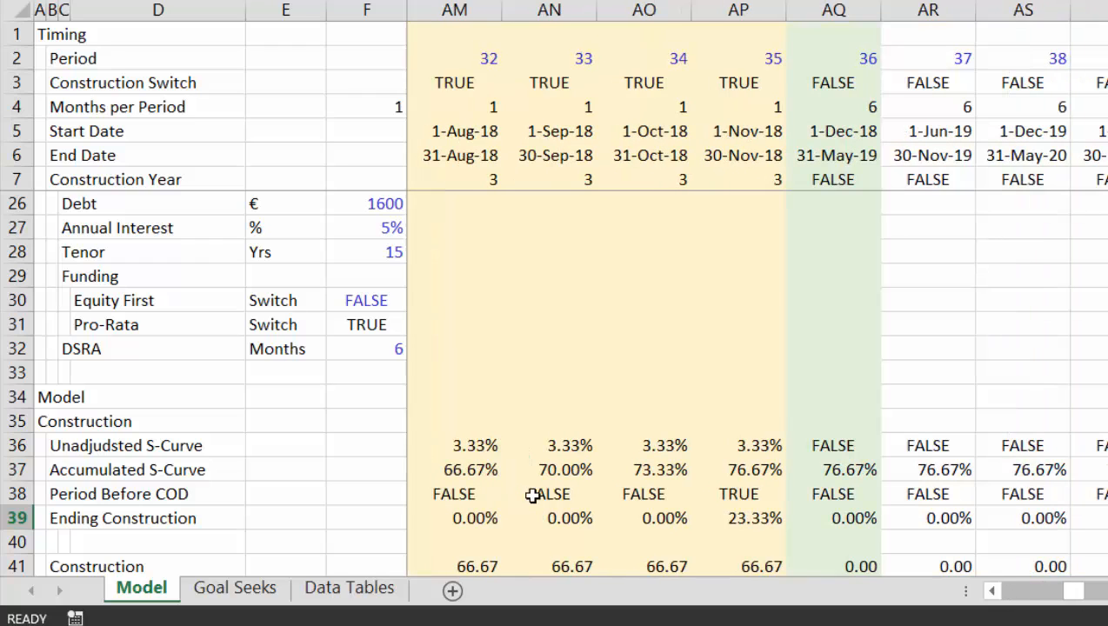
key(Left)
key(Left)
key(Left)
key(Left)
key(Left)
key(Right)
key(Up)
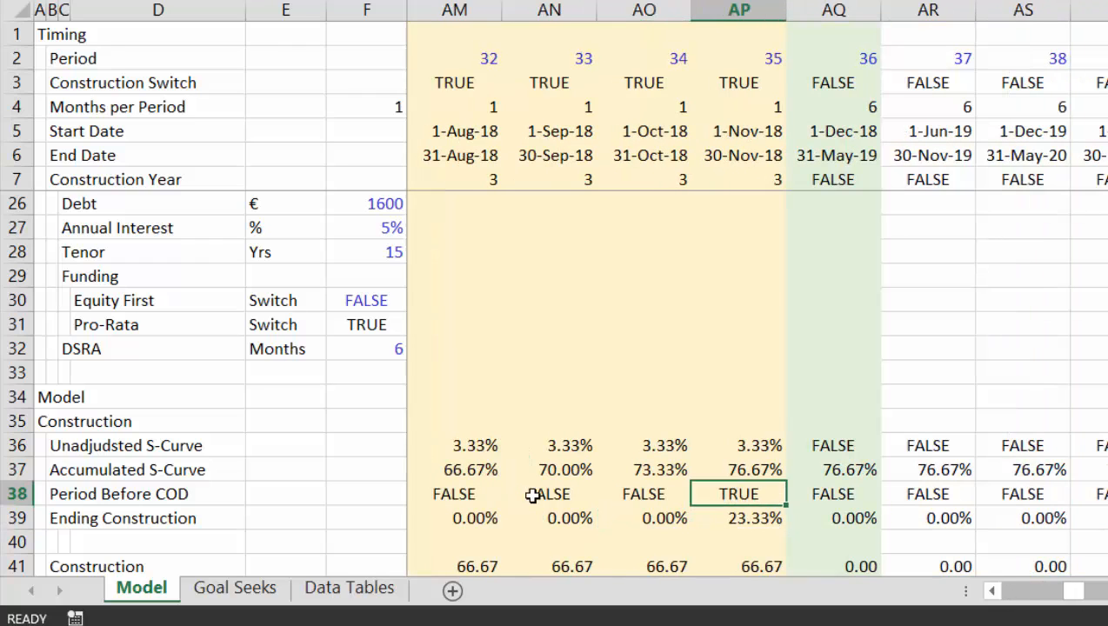
key(Up)
key(Up)
key(Down)
key(Down)
key(Down)
key(Down)
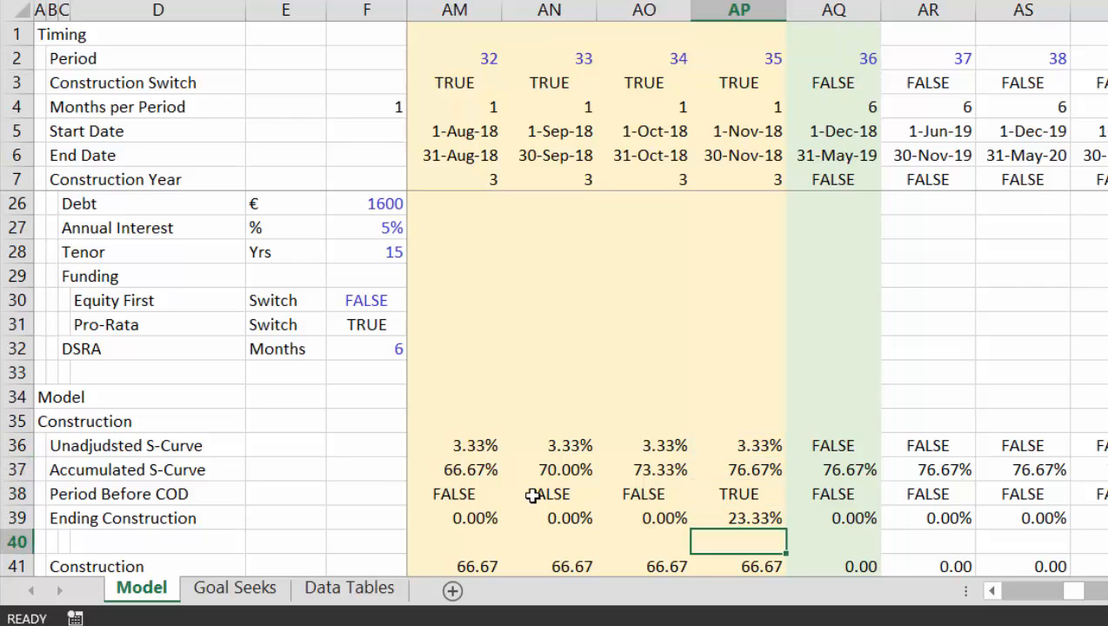
key(Up)
key(Up)
key(Up)
key(Down)
key(Down)
key(Down)
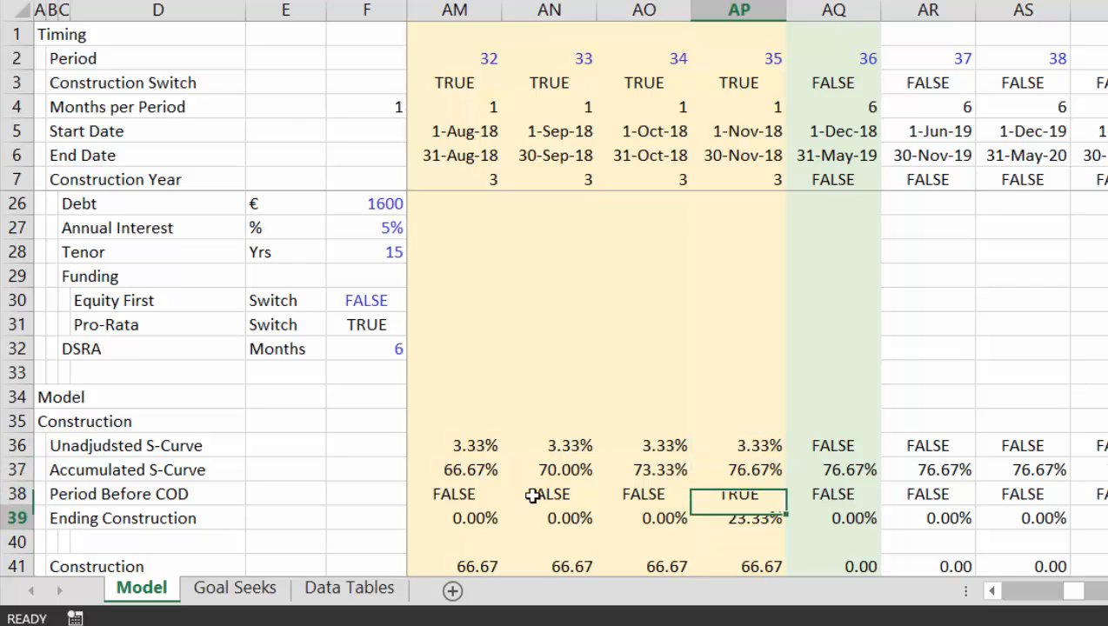
- Insert a row below Ending Construction and label it "Adjusted S-Curve" in B40
key(ctrl+space)
key(Left)
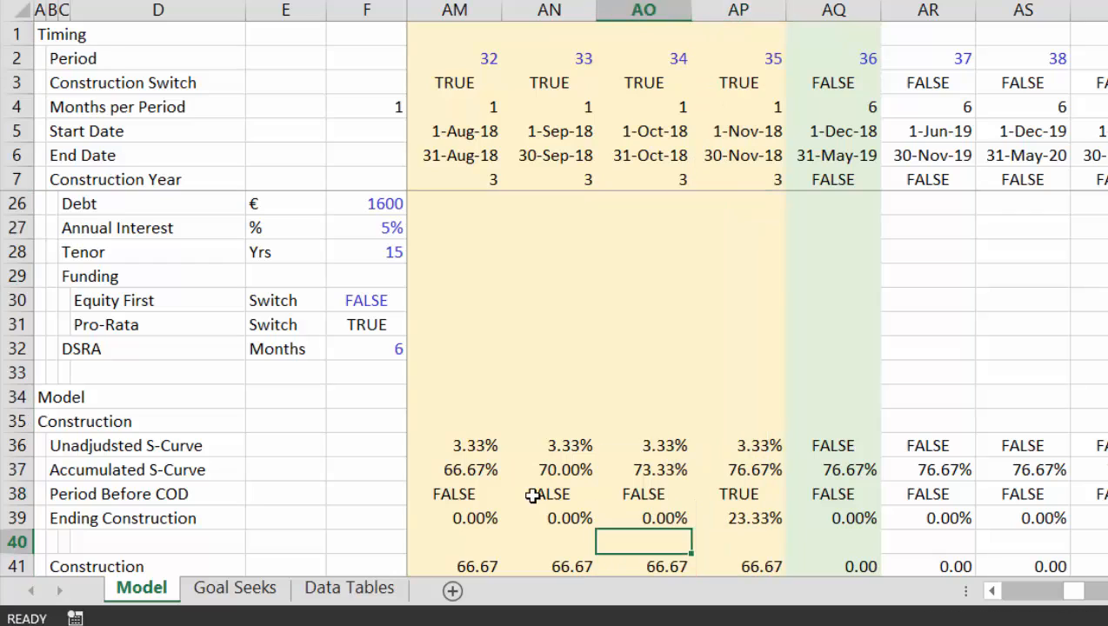
key(shift+space)
key(Left)
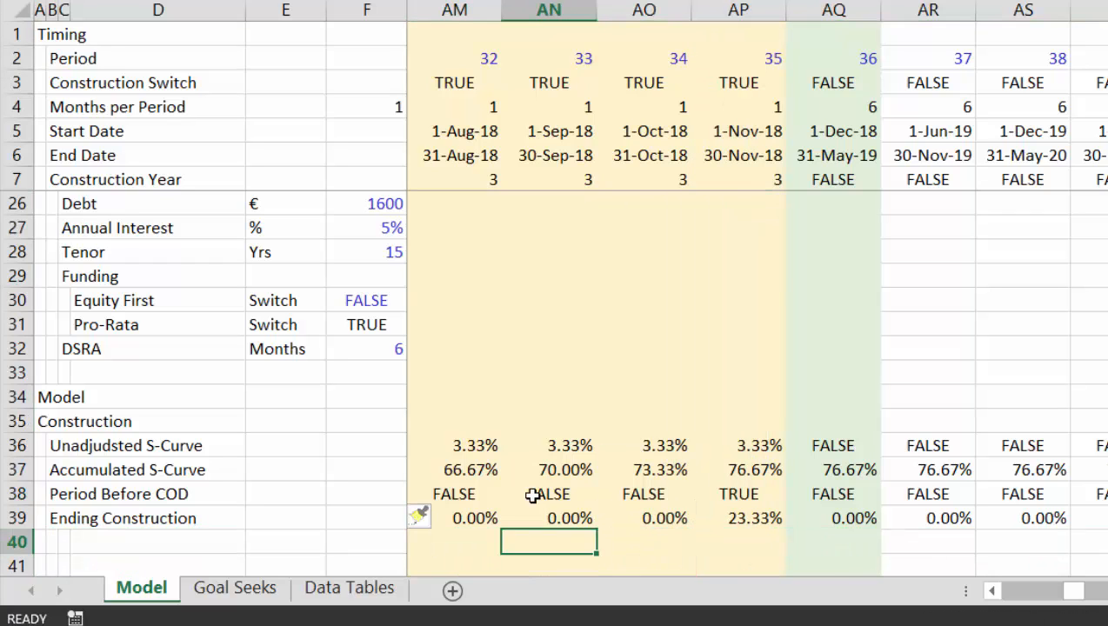
key(ctrl+Left)
key(Right)
text(Adju)
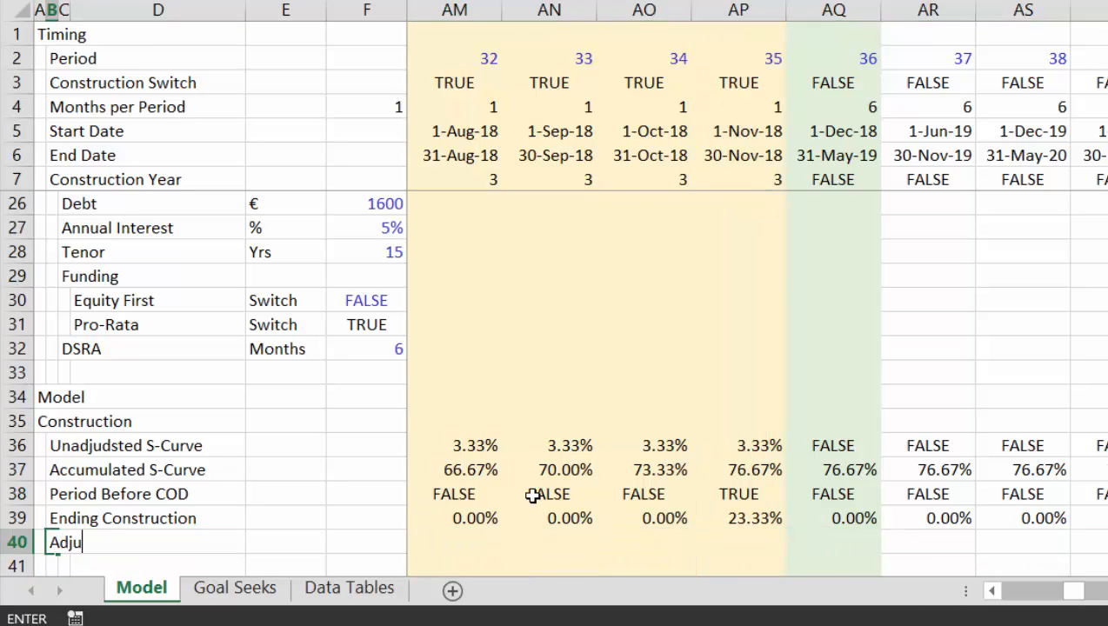
text(sted S-Curve)
key(Return)
key(Up)
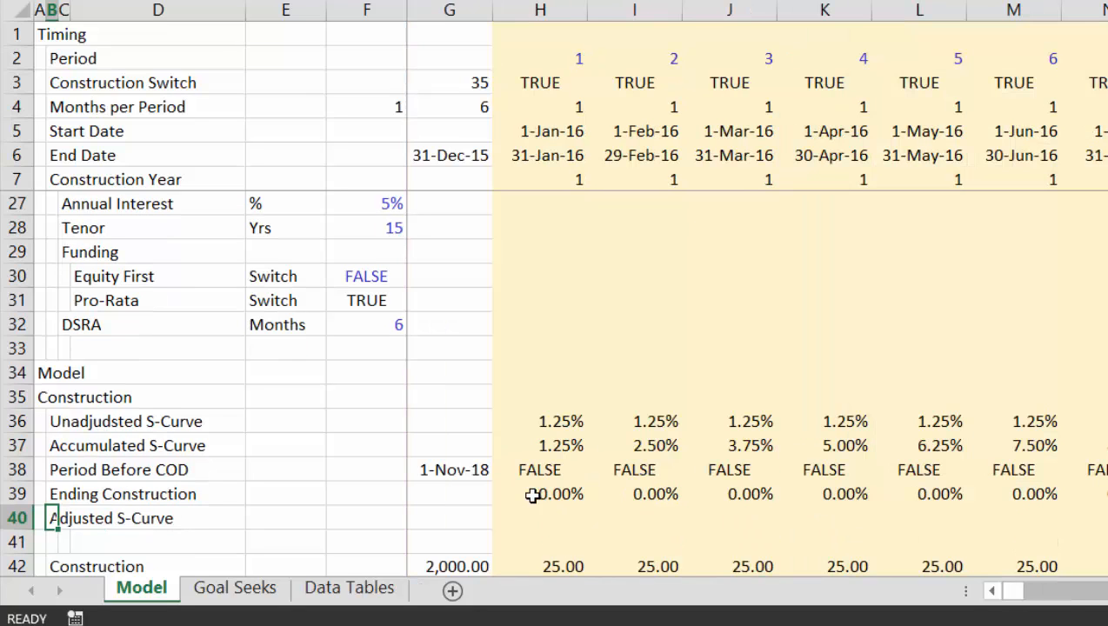
- Enter =H36+H39 in H40 of the Adjusted S-Curve row and fill it across all periods
key(Right)
key(Right)
key(Right)
key(Right)
key(Right)
key(Right)
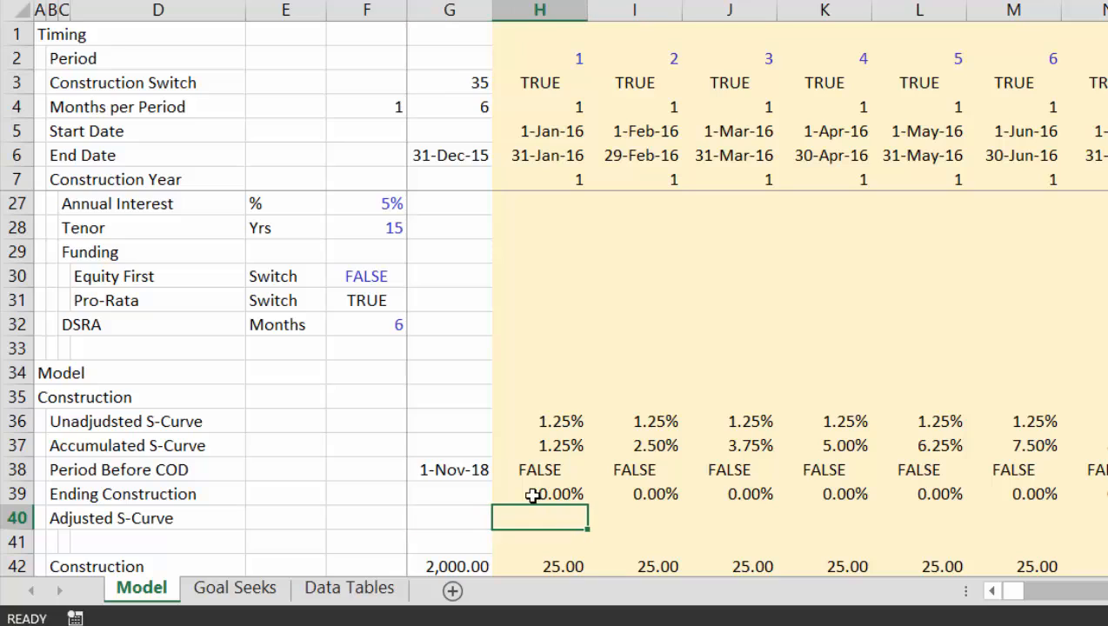
text(=)
key(Up)
key(Up)
key(Up)
key(Up)
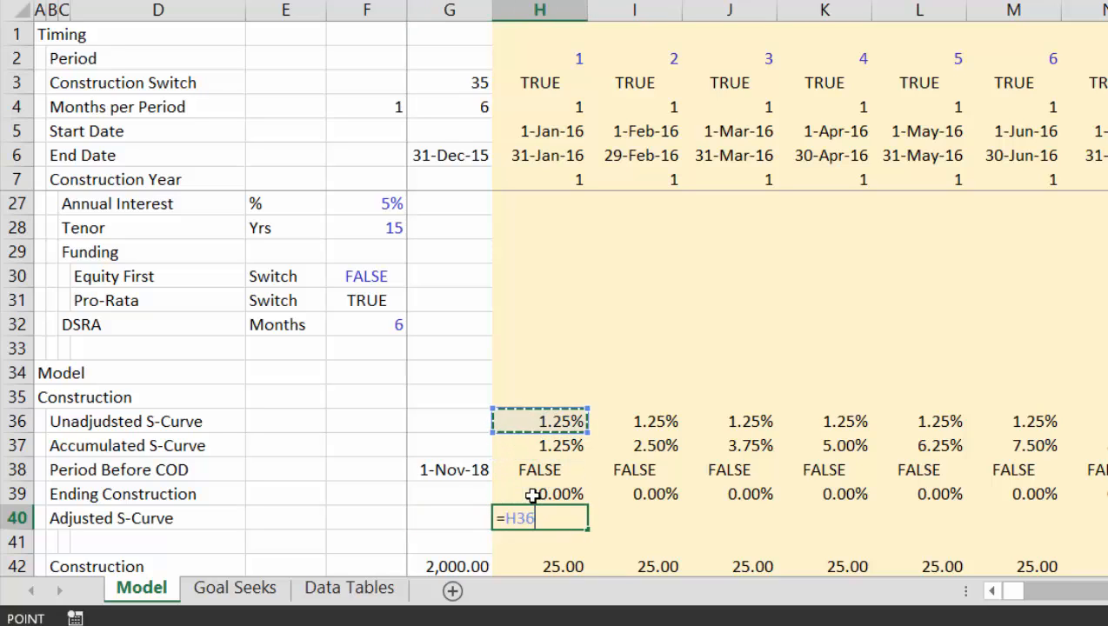
text(+)
key(Up)
key(Return)
key(Up)
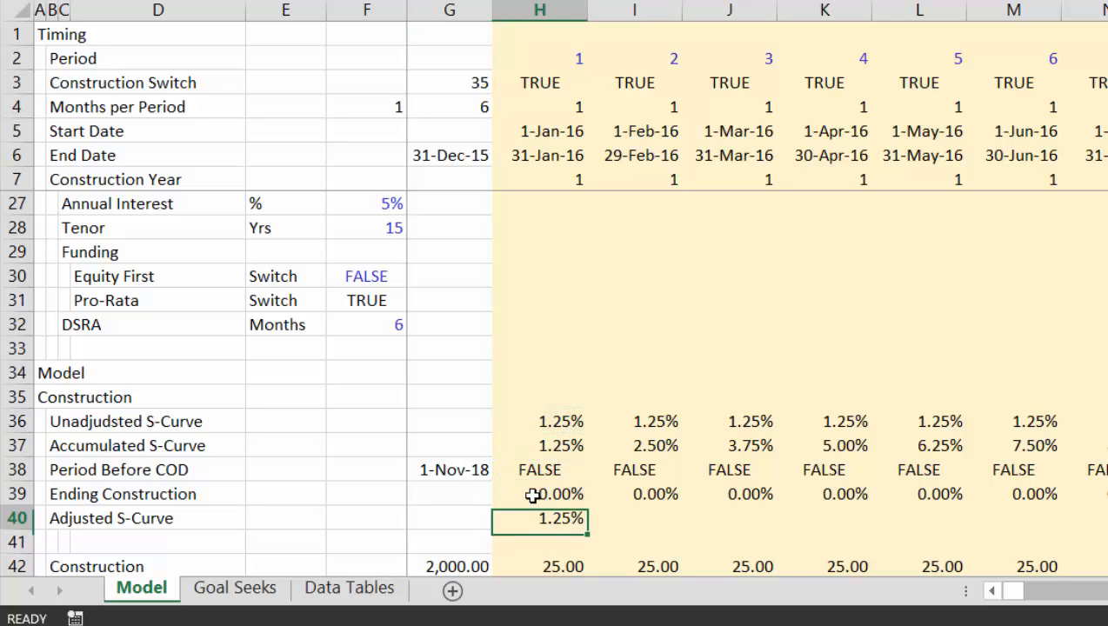
key(ctrl+shift+r)
key(Down)
key(Down)
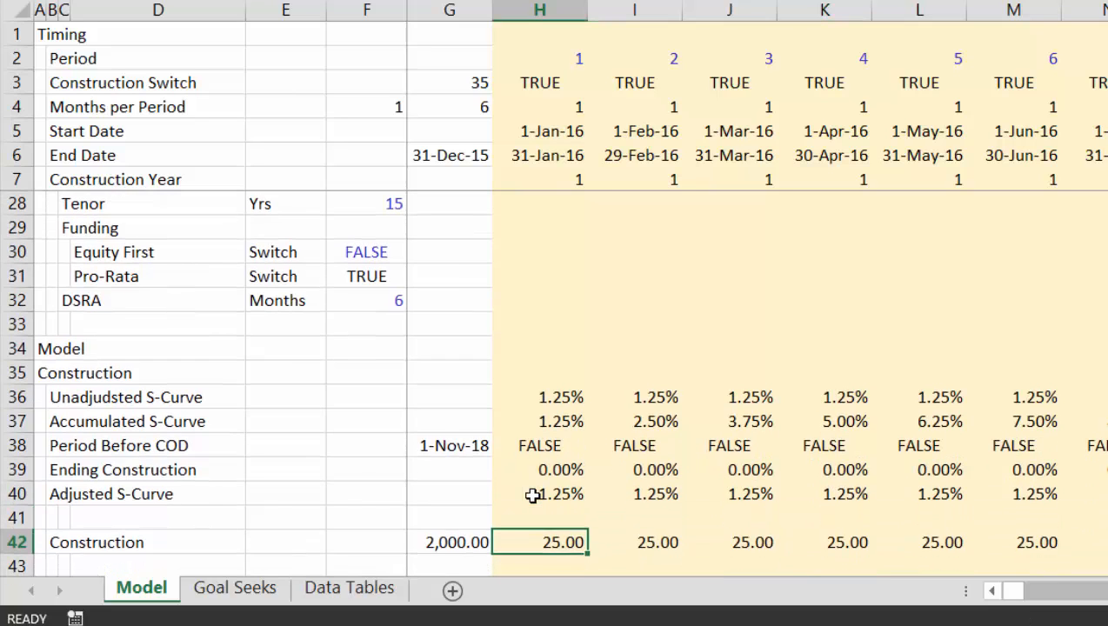
- Change the Construction formula in H42 to =$G$42*H40 and fill it across all periods
key(F2)
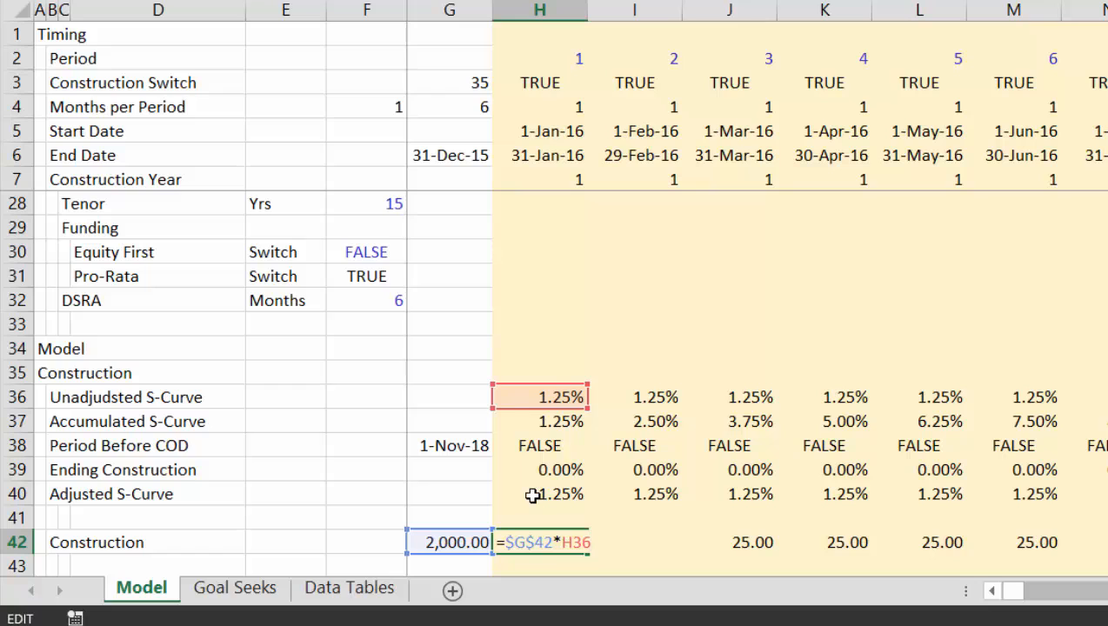
key(BackSpace)
key(BackSpace)
key(BackSpace)
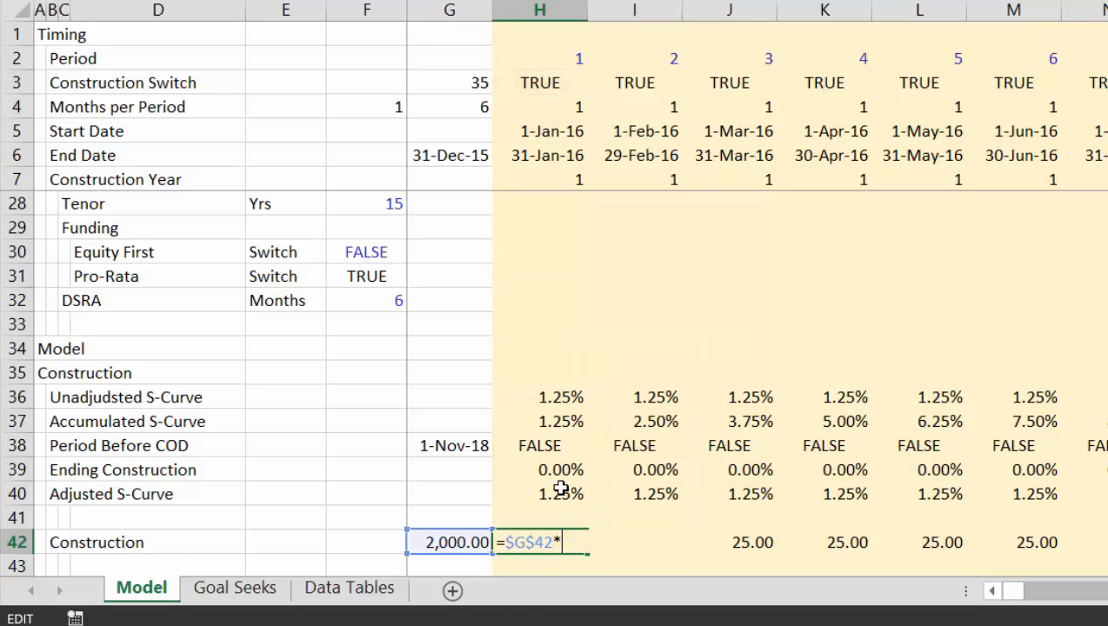
click(562, 488)
key(Return)
key(Up)
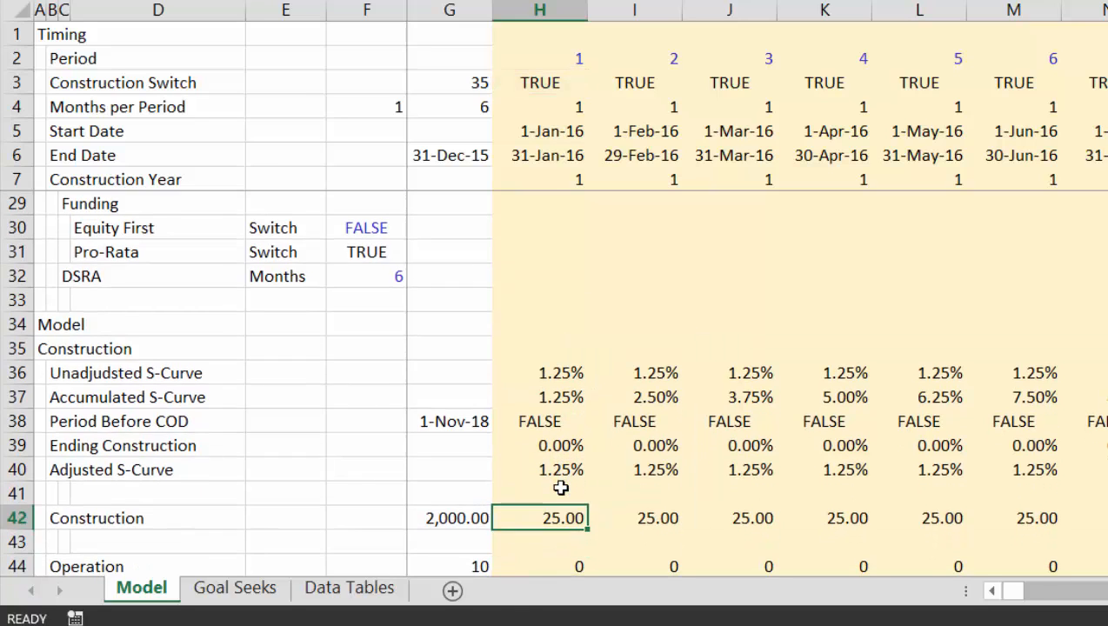
key(ctrl+shift+Right)
- Examine the Summary Sources and Uses totals and the Funding construction row against the construction S-curve rows and the inputs above
key(Down)
key(Down)
key(Down)
key(Down)
key(Down)
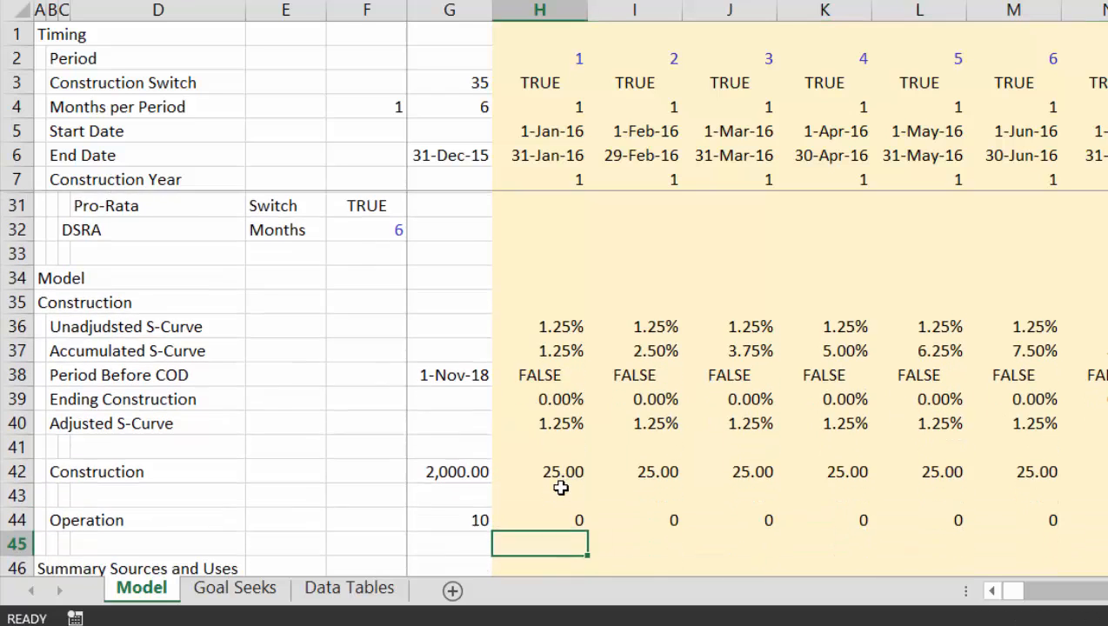
key(Down)
key(Down)
key(Down)
key(Down)
key(Down)
key(Down)
key(Down)
key(Down)
key(Down)
key(Down)
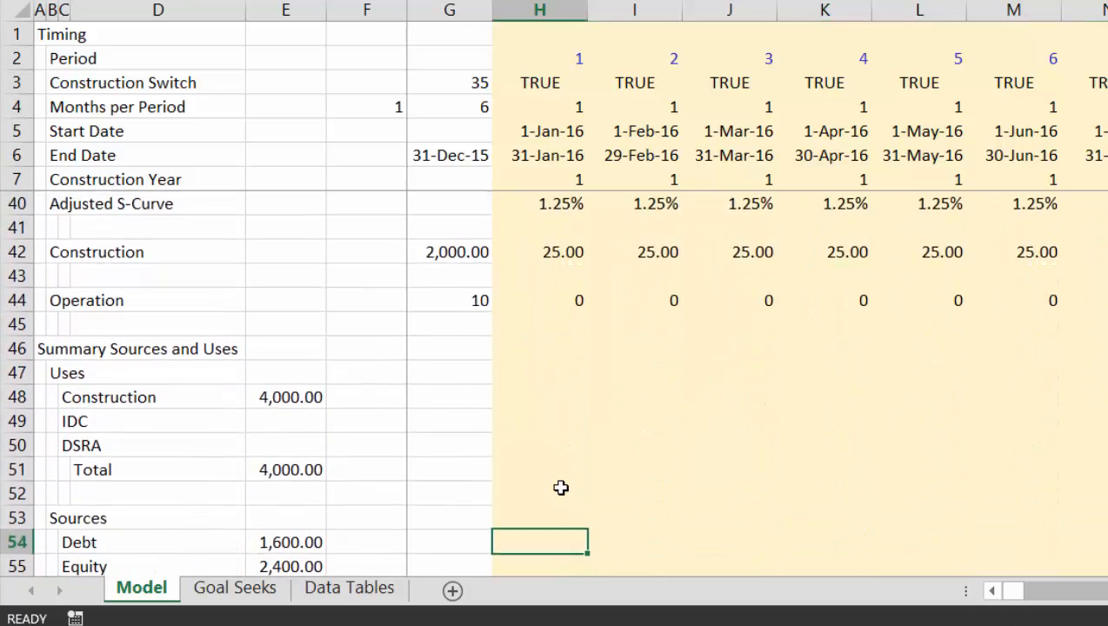
key(Down)
key(Down)
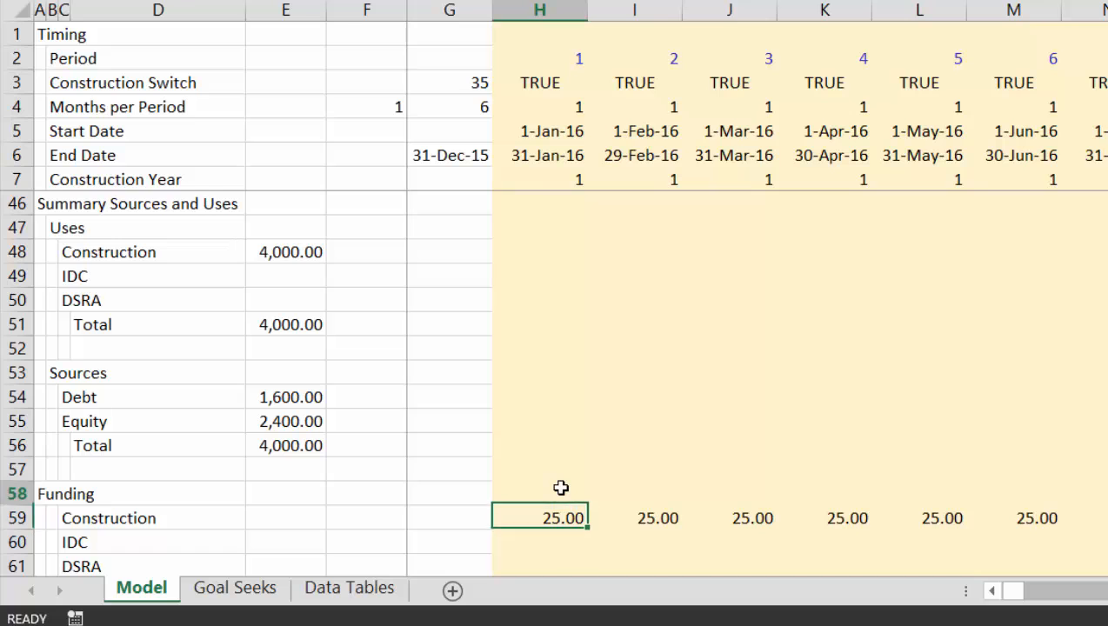
key(Up)
key(Up)
key(Up)
key(Up)
key(Up)
key(Up)
key(Up)
key(Up)
key(Up)
key(Up)
key(Up)
key(Up)
key(Up)
key(Up)
key(Up)
key(Up)
key(Up)
key(Up)
key(Up)
key(Up)
key(Up)
key(Up)
key(Up)
key(Up)
key(Up)
key(Up)
key(Up)
key(Up)
key(Up)
key(Down)
key(Down)
key(Down)
key(Down)
key(Down)
key(Down)
key(Down)
key(Down)
key(Down)
key(Down)
key(Down)
key(Down)
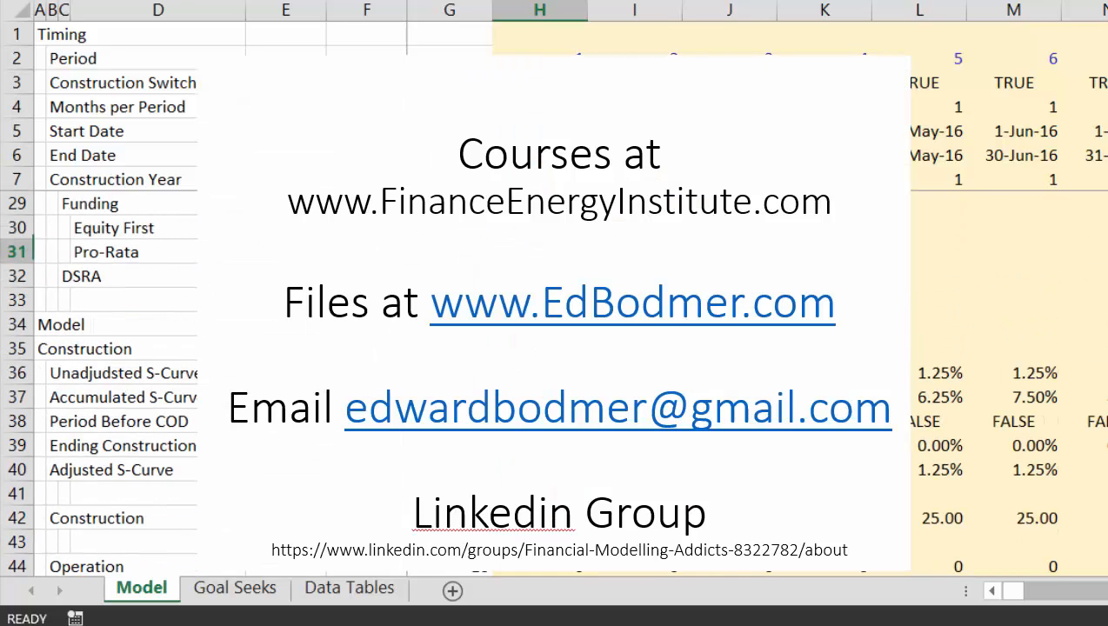
key(Down)
key(Down)
key(Down)
key(Down)
key(Down)
key(Down)
key(Down)
key(Down)
key(Down)
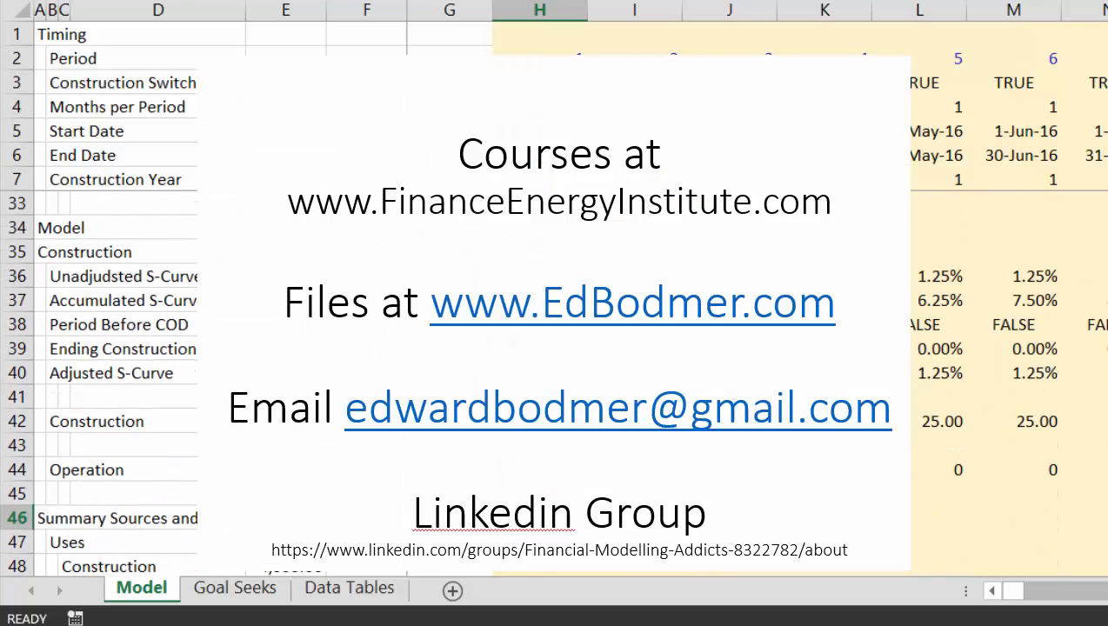
key(Down)
key(Down)
key(Up)
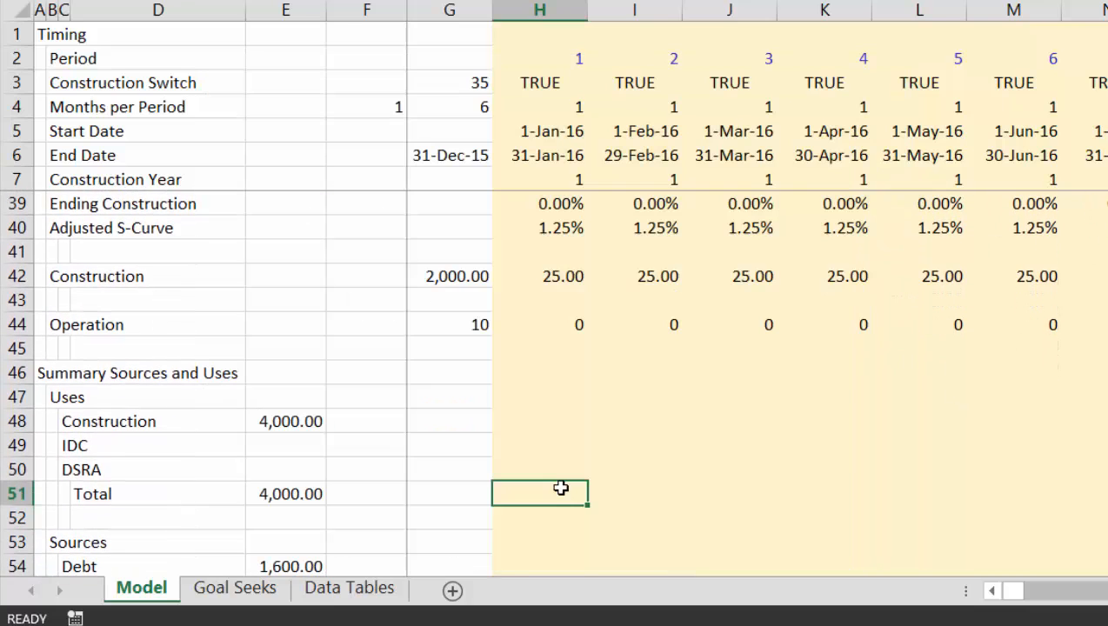
key(Up)
key(Up)
key(Up)
key(Up)
key(Up)
key(Up)
key(Up)
key(Up)
key(Up)
key(Up)
key(Up)
key(Up)
key(Up)
key(Up)
key(Up)
key(Up)
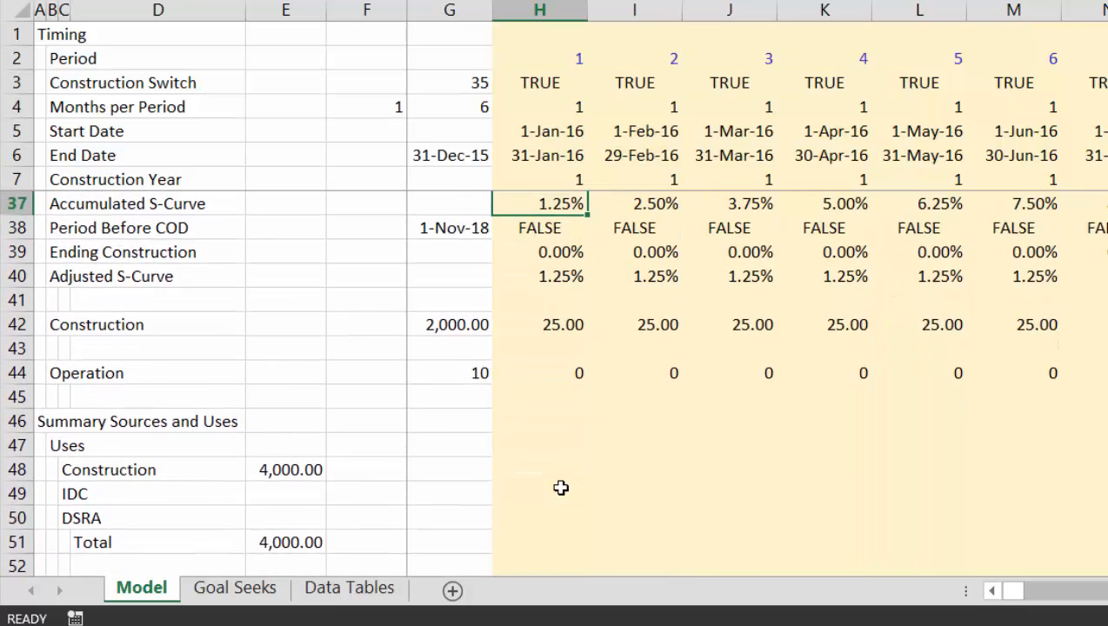
- Delete the total construction amount in G42 beside the Construction row
key(Down)
key(Down)
key(Down)
key(Down)
key(Down)
key(Down)
key(Down)
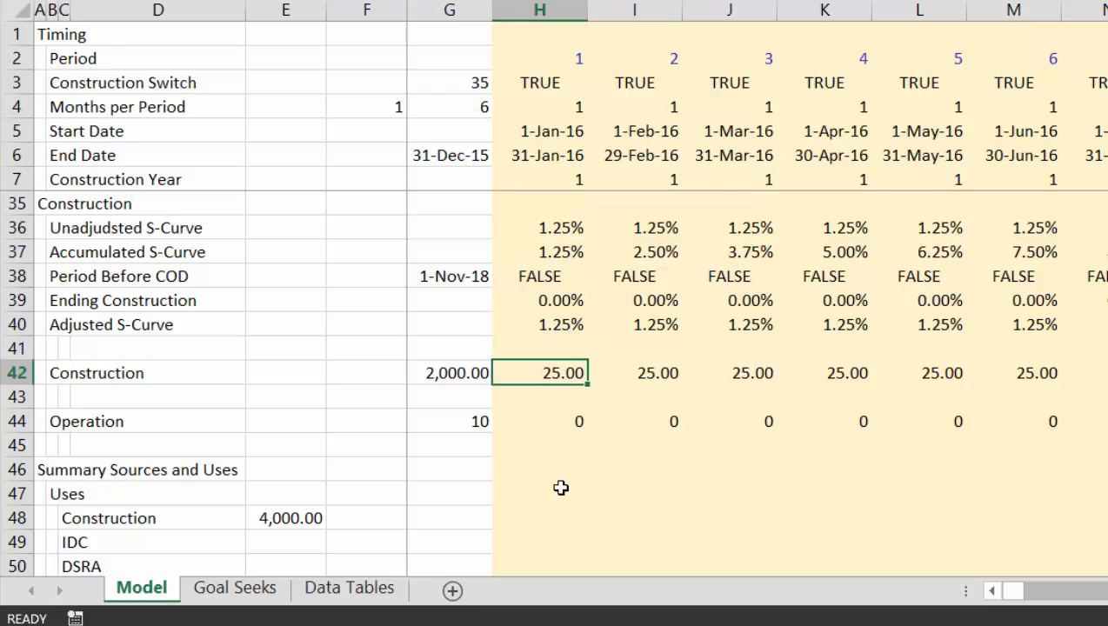
key(Left)
key(Delete)
key(Up)
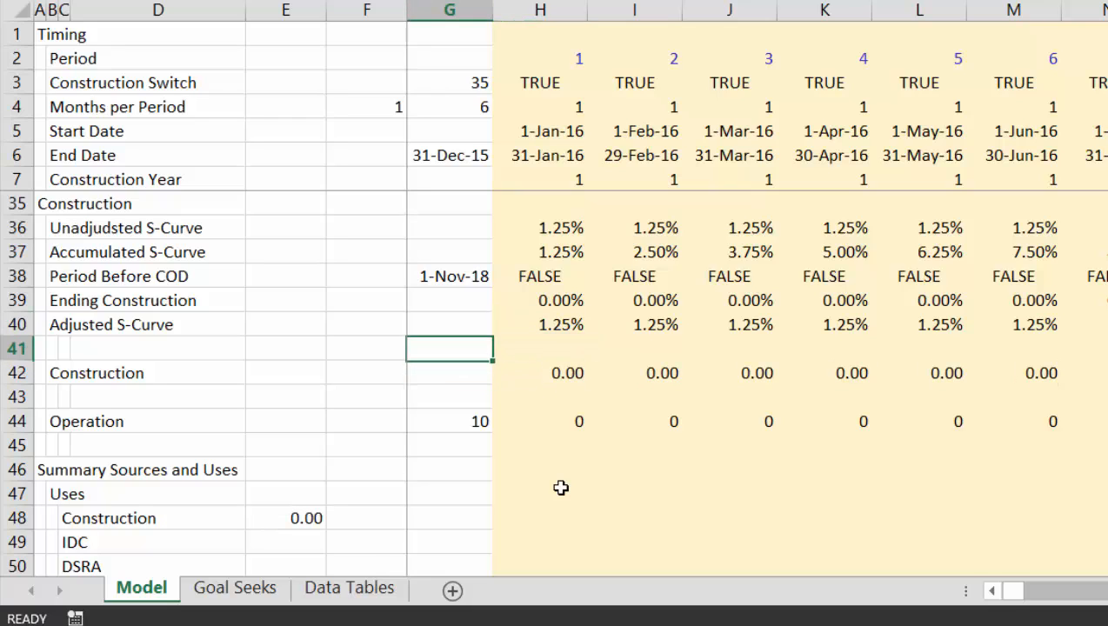
- Change the Construction formula in H42 to =F21*H40 so it uses the Cost input
key(Down)
key(Left)
key(Right)
key(Right)
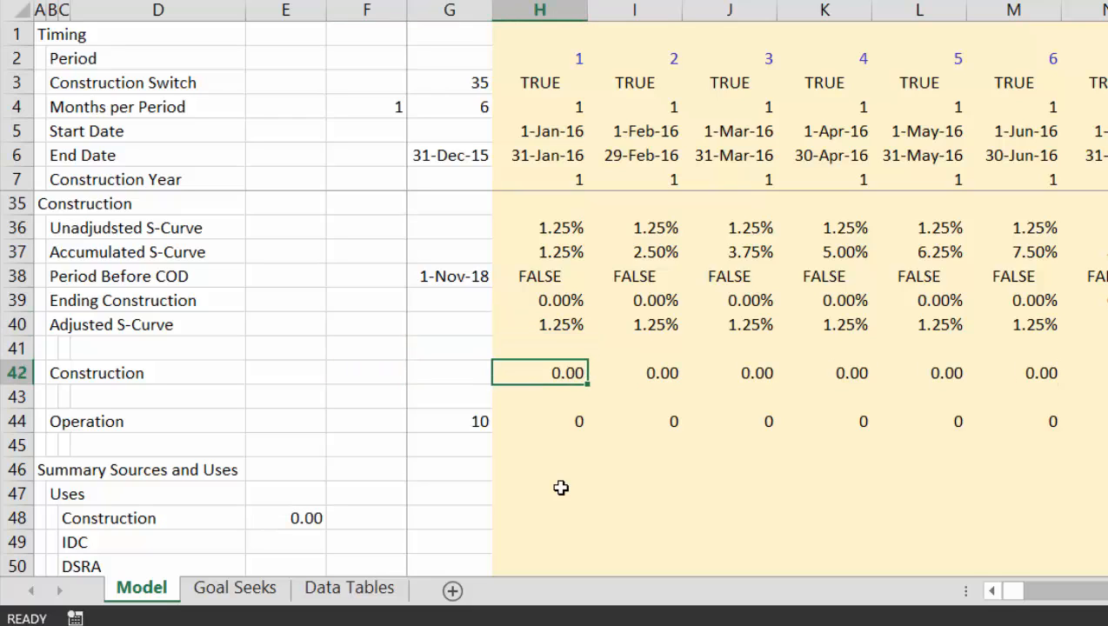
key(F2)
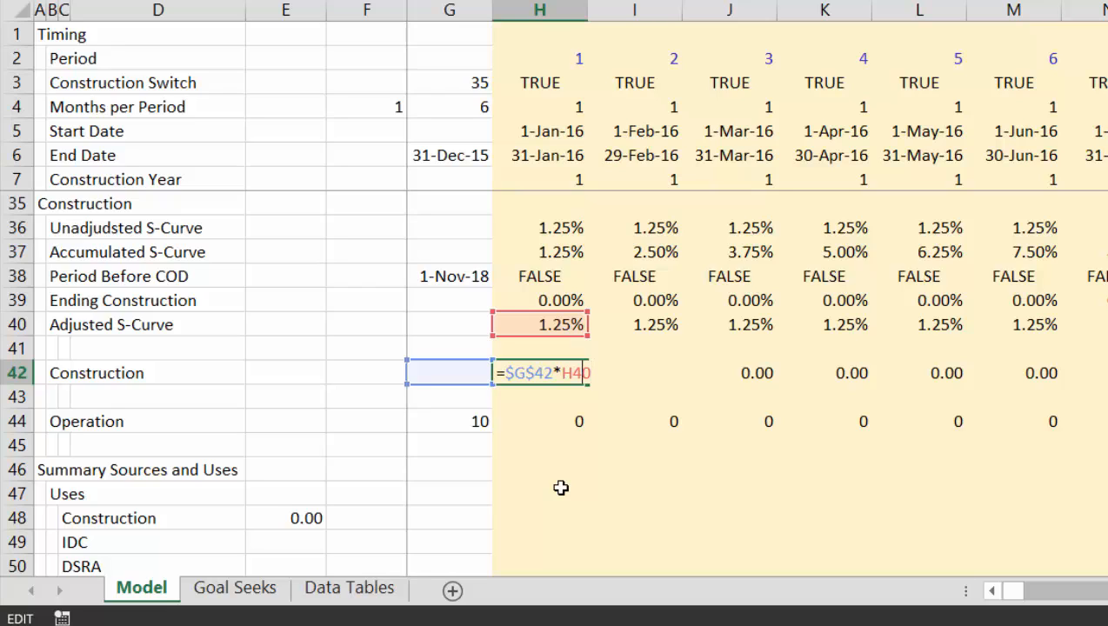
key(BackSpace)
key(BackSpace)
key(BackSpace)
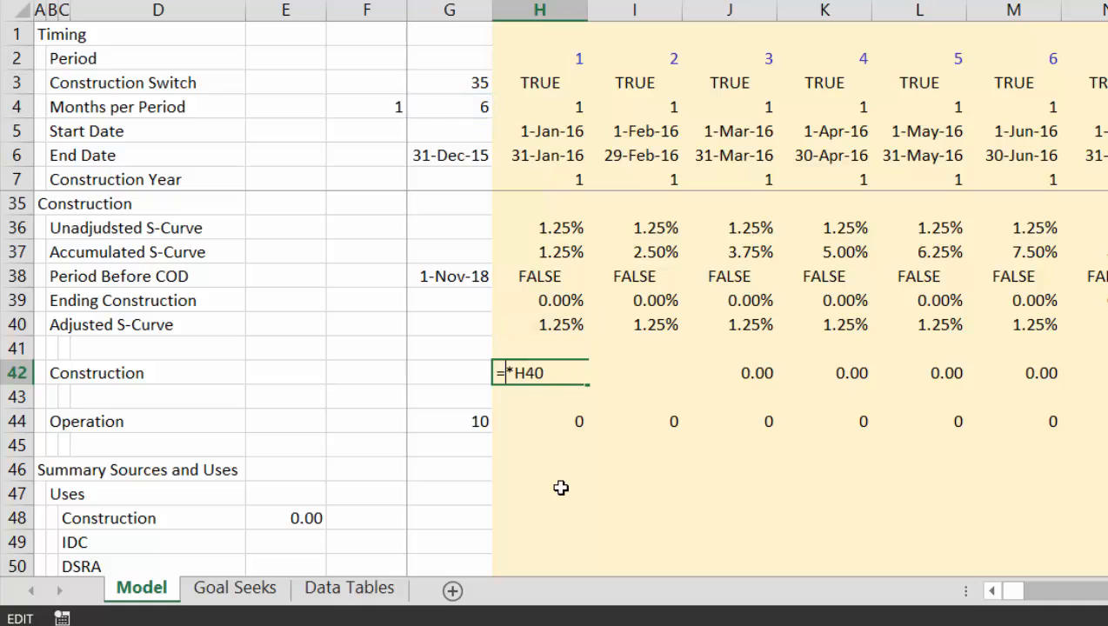
click(446, 198)
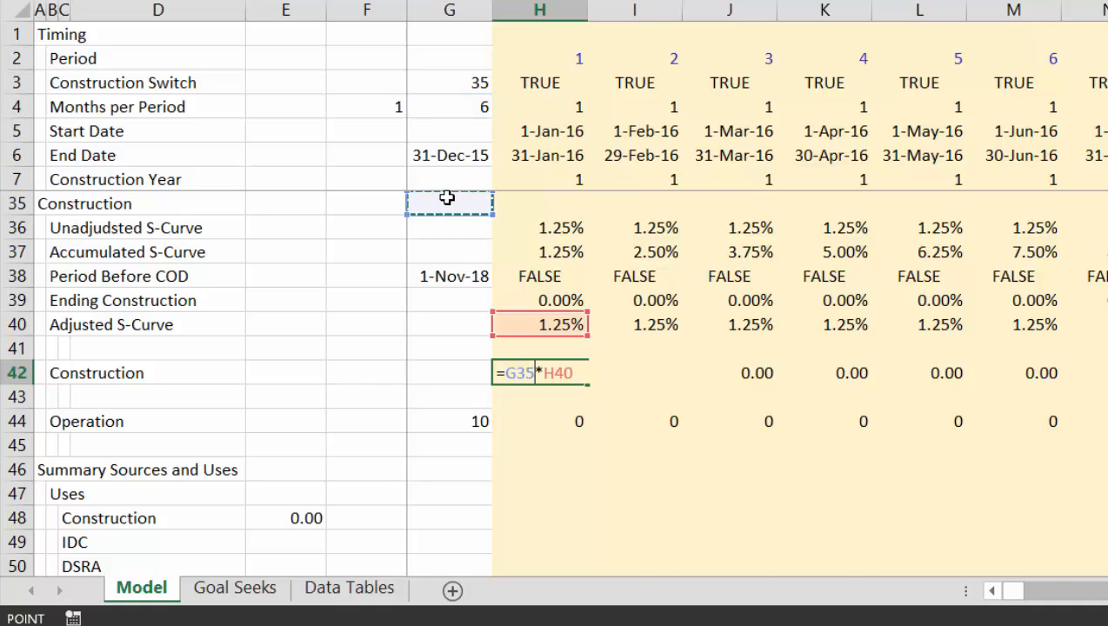
key(Up)
key(Up)
key(Up)
key(Up)
key(Up)
key(Up)
key(Up)
key(Up)
key(Up)
key(Up)
key(Up)
key(Up)
key(Up)
key(Up)
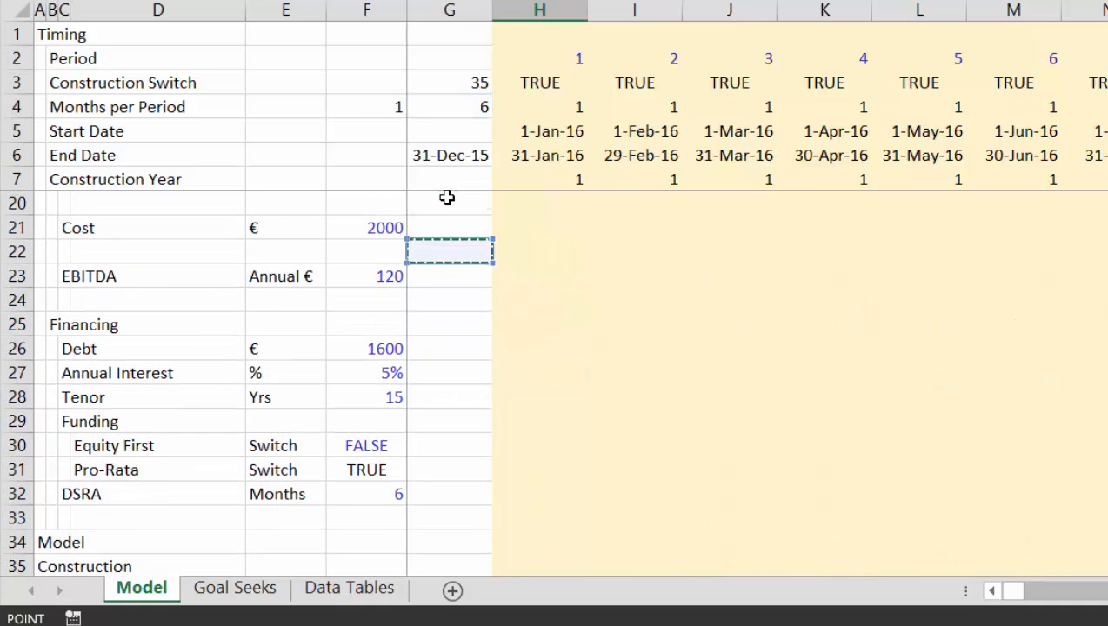
key(Left)
key(Return)
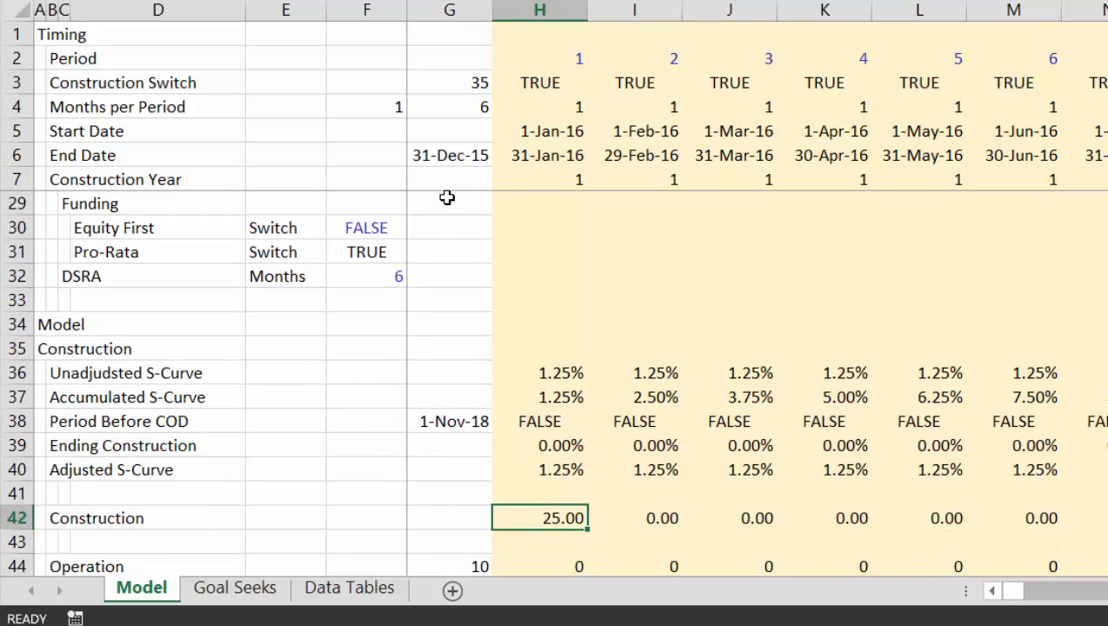
- Make the Cost reference in H42 absolute as =$F$21*H40 and fill the formula across all periods
key(ctrl+shift+Right)
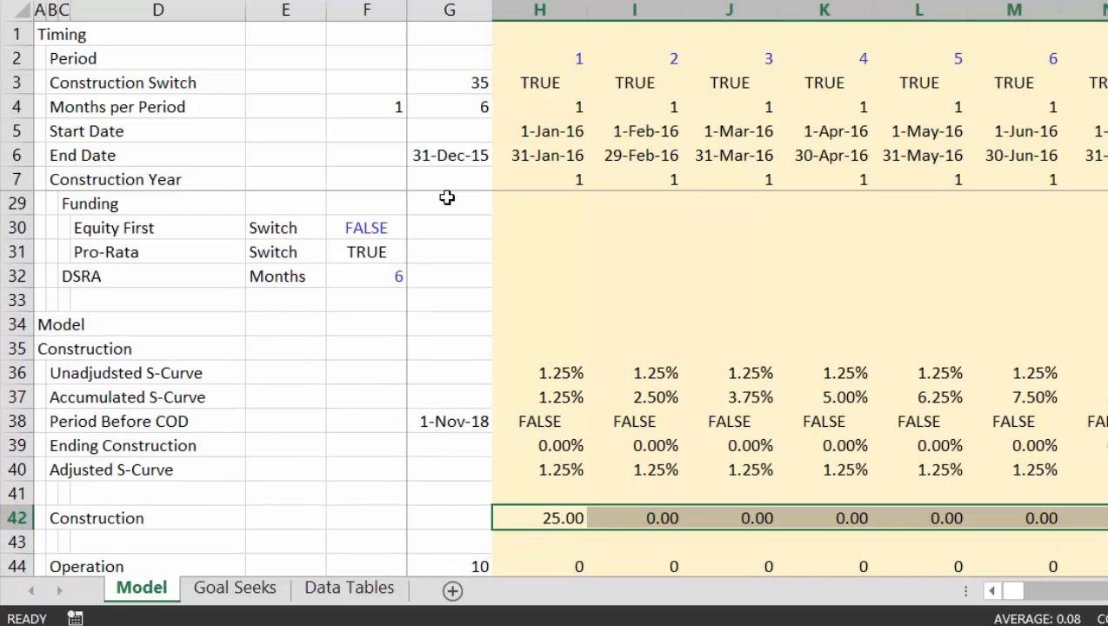
key(ctrl+shift+Left)
key(F2)
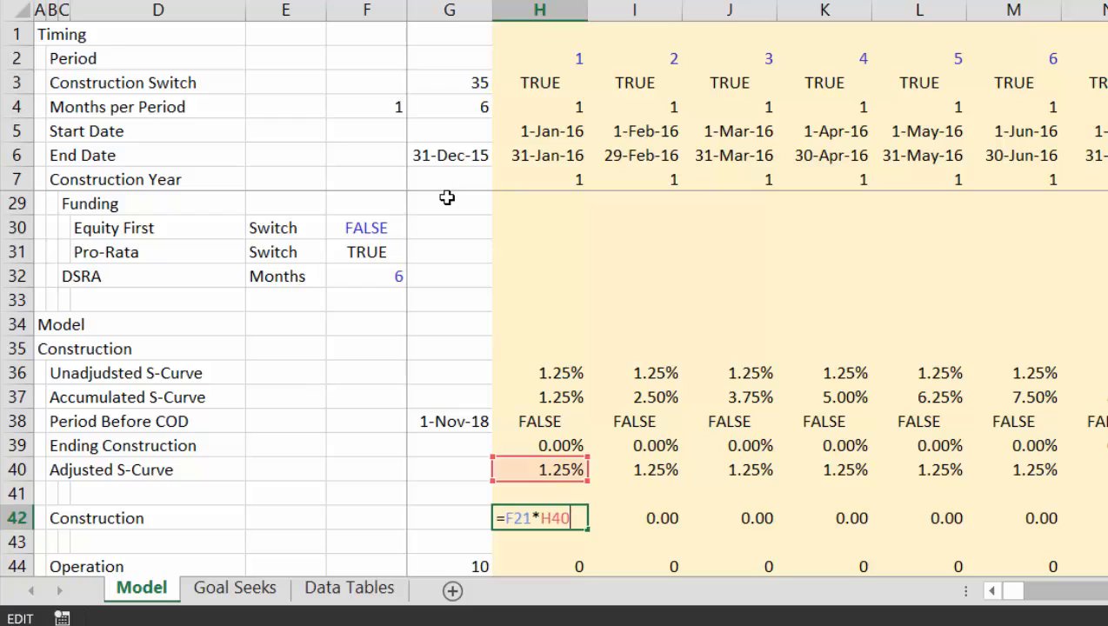
key(ctrl+shift+Left)
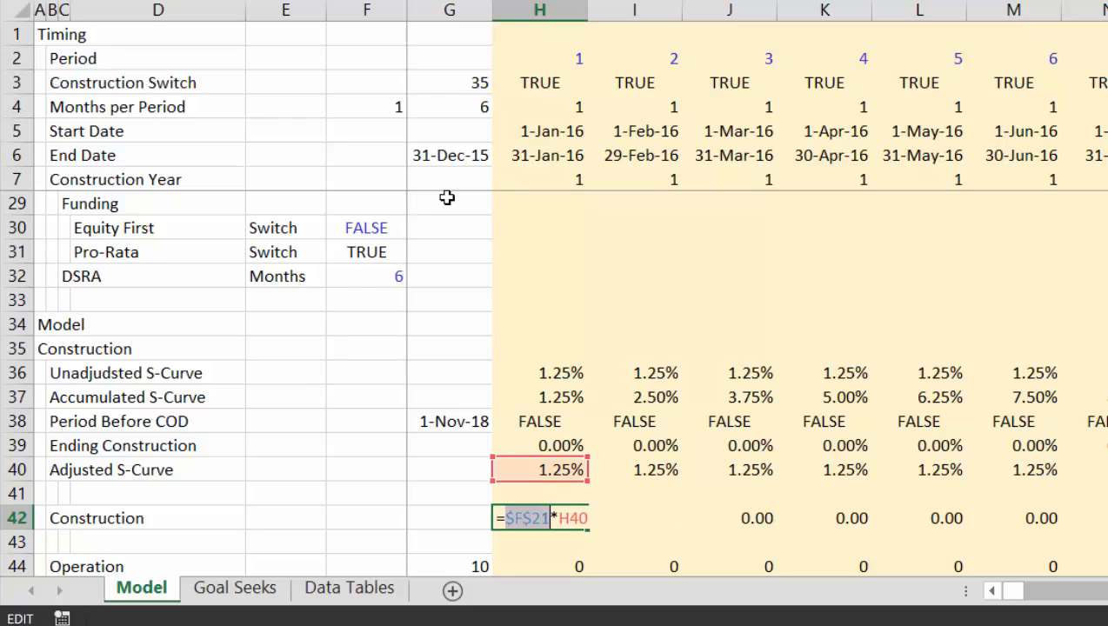
key(Return)
key(Up)
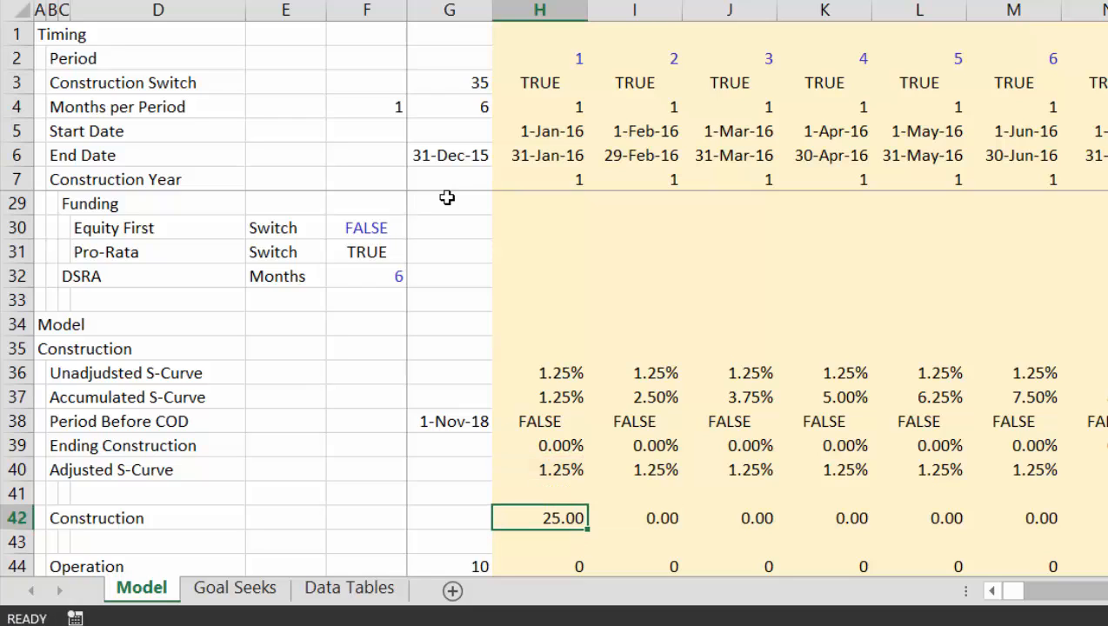
key(ctrl+shift+Right)
key(ctrl+r)
- Check the Construction, Debt and Equity amounts in the Summary Sources and Uses and the Funding construction row
key(Down)
key(Down)
key(Down)
key(Down)
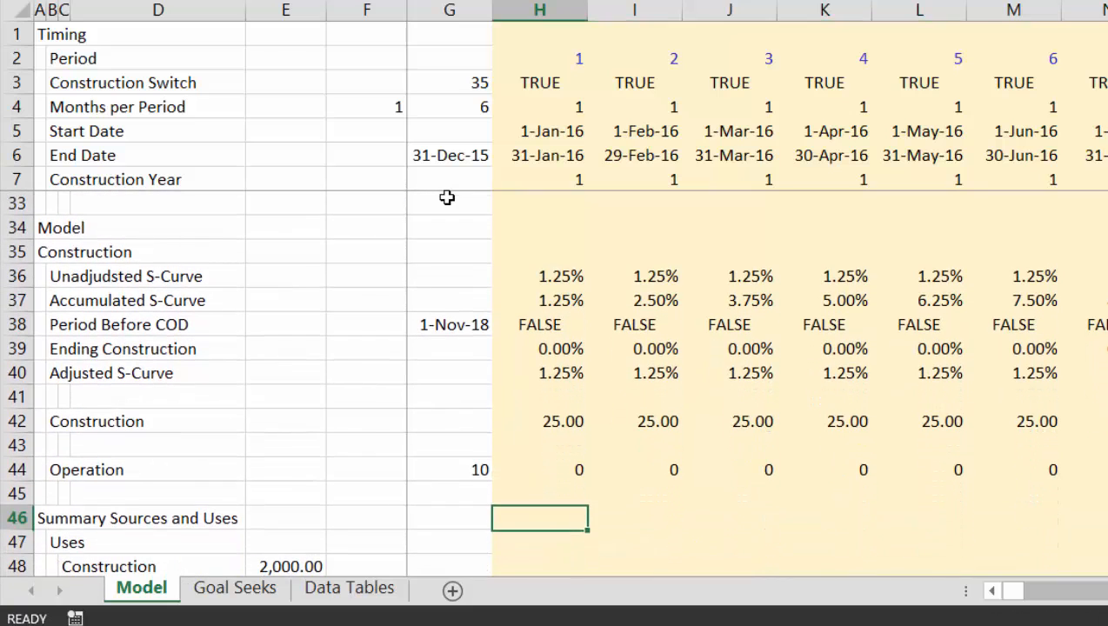
key(Up)
key(Up)
key(Down)
key(Down)
key(Down)
key(Down)
key(Down)
key(Down)
key(Down)
key(Down)
key(Down)
key(Down)
key(Down)
key(Down)
key(Down)
key(Down)
key(Down)
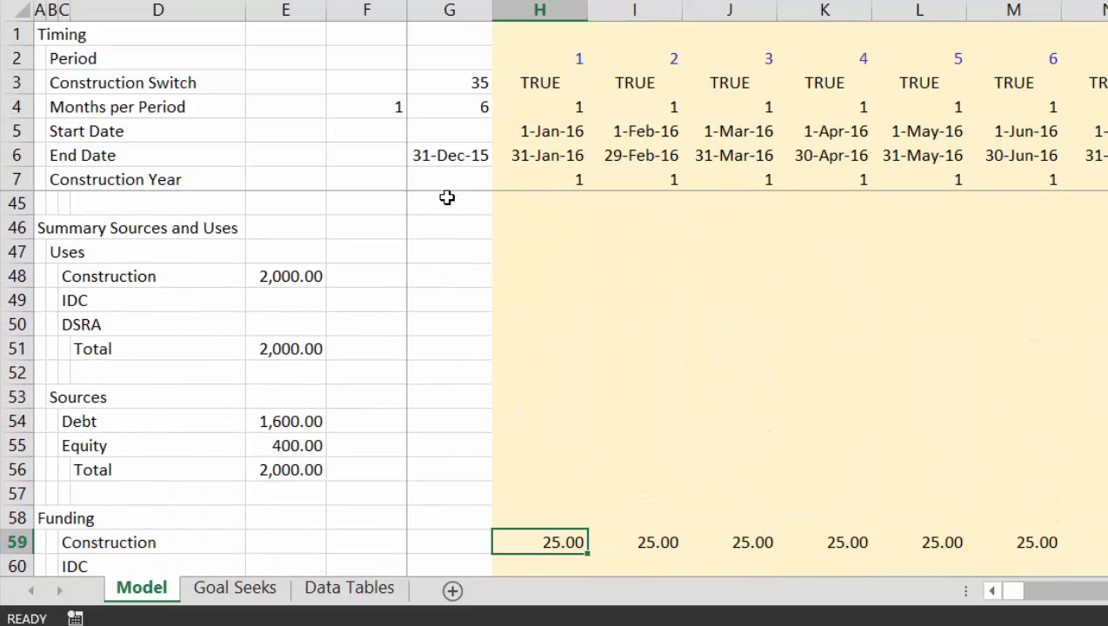
- Examine the Funding totals, Debt Funding Percent, Debt Funding and Equity Funding rows across the construction periods
key(Down)
key(Down)
key(Down)
key(Down)
key(Down)
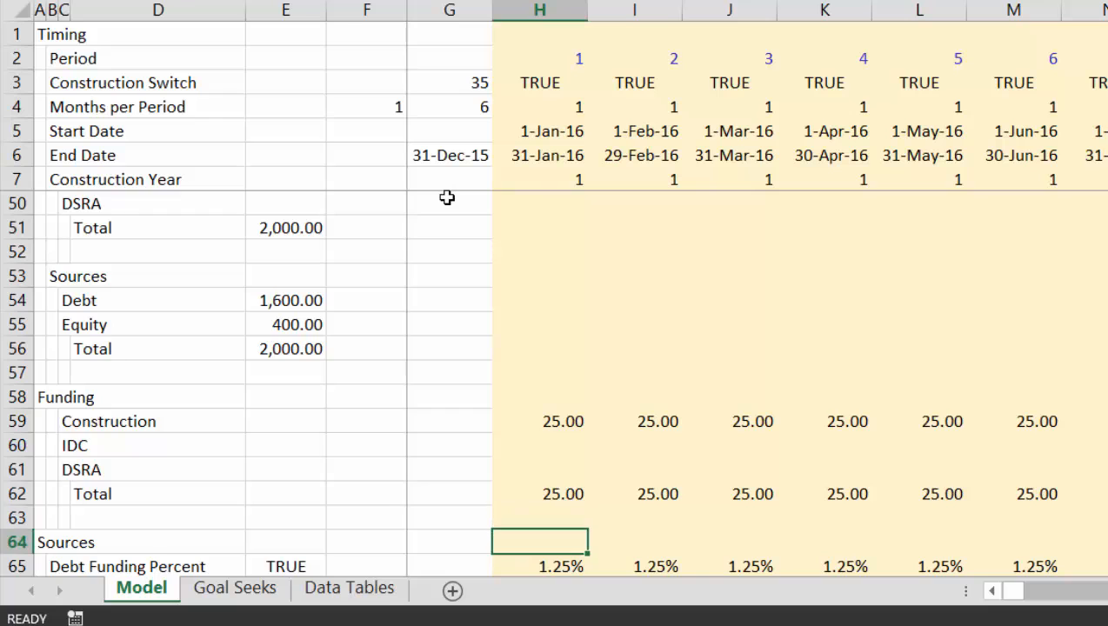
key(Down)
key(Down)
key(Down)
key(Down)
key(Down)
key(Down)
key(Down)
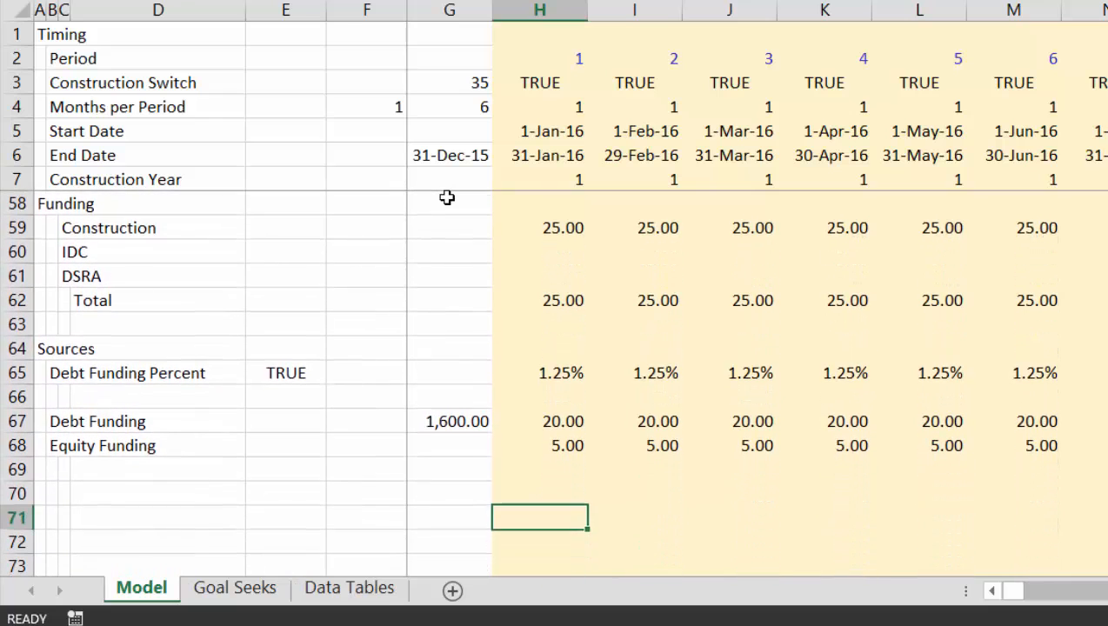
key(Up)
key(Right)
key(Right)
key(Right)
key(Right)
key(Right)
key(Right)
key(Right)
key(Right)
key(Right)
key(Right)
key(Right)
key(Right)
key(Right)
key(Right)
key(Right)
key(Right)
key(Right)
key(Right)
key(Right)
key(Right)
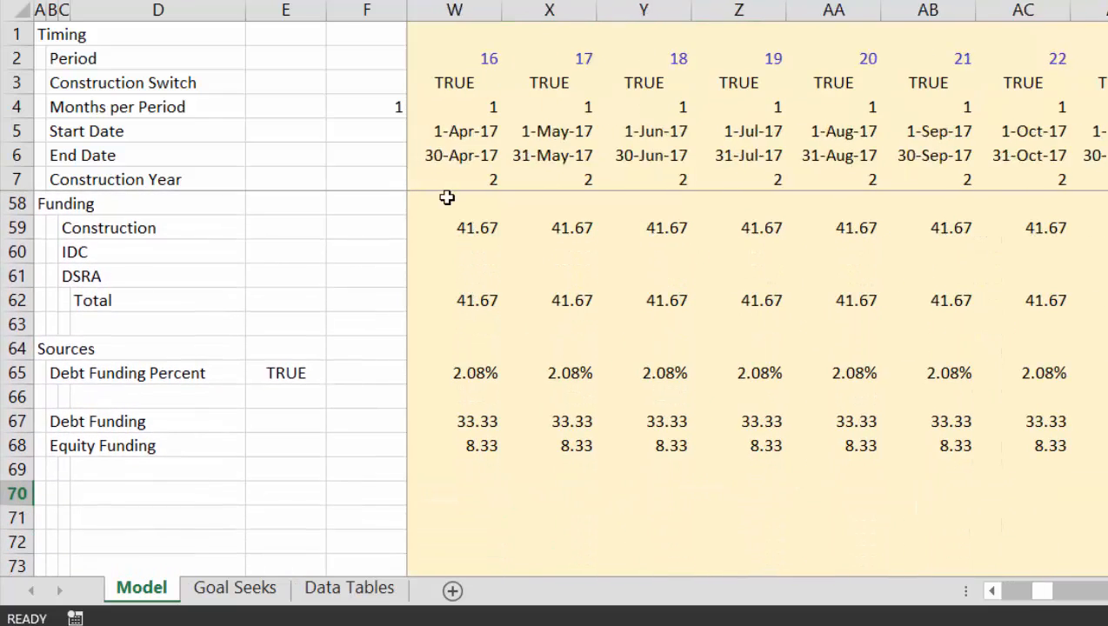
key(Right)
key(Right)
key(Right)
key(Right)
key(Right)
key(Right)
key(Right)
key(Right)
key(Right)
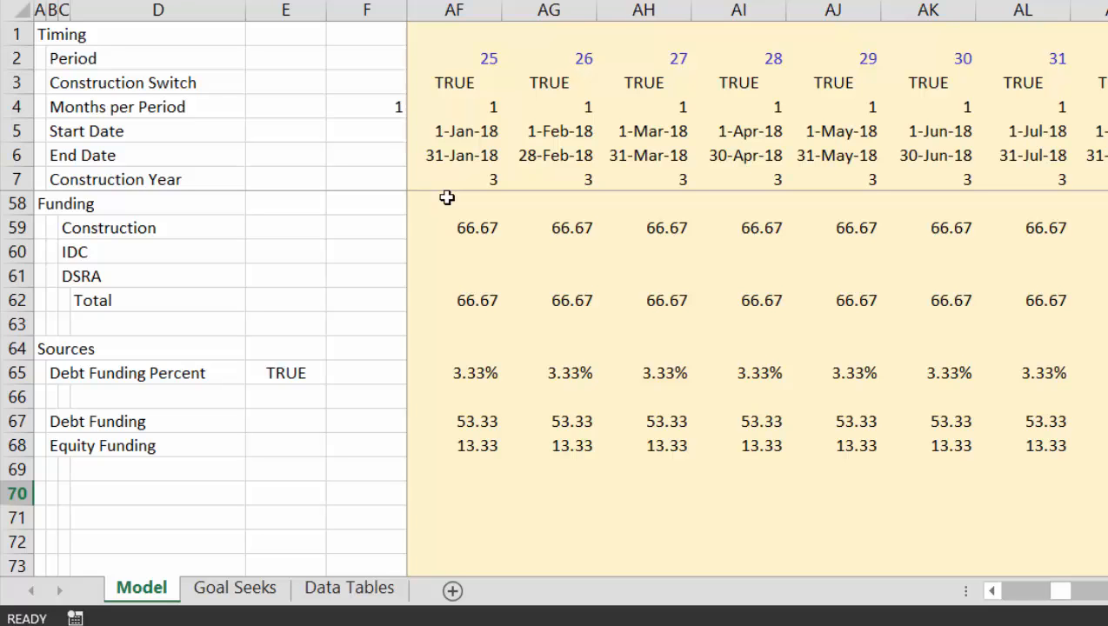
- Add the heading Debt Schedule in A70 and the subheading Construction in B71
key(Left)
key(Left)
key(Left)
key(Left)
key(Left)
key(Left)
key(Left)
key(Left)
key(Left)
key(Left)
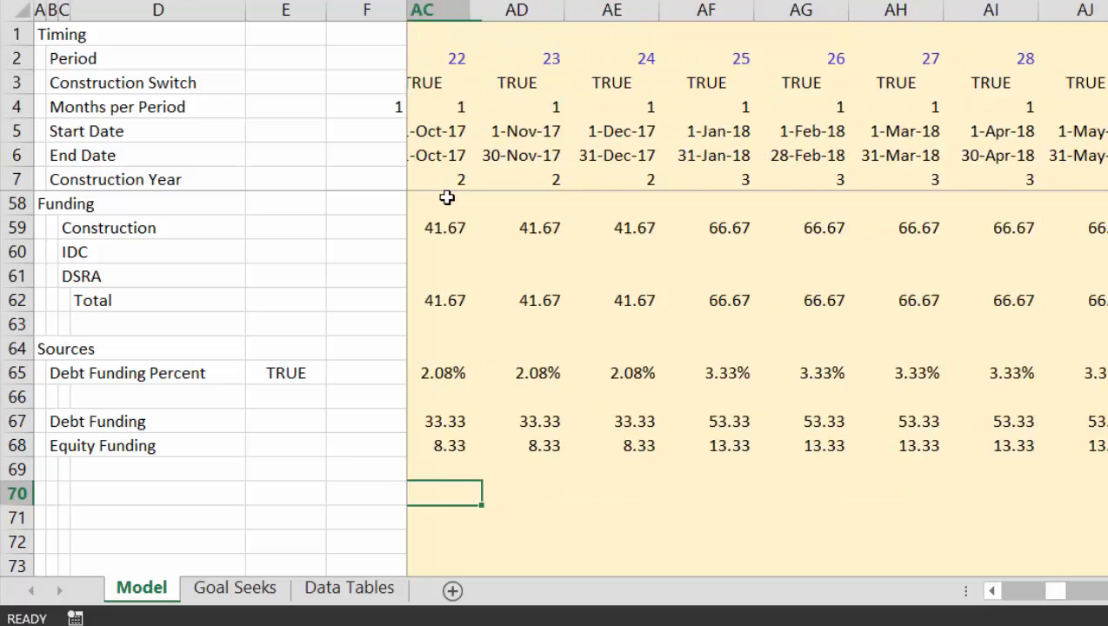
key(Left)
key(Left)
key(Left)
key(Left)
key(Left)
key(Left)
key(Left)
key(Left)
key(Left)
key(Left)
key(Left)
key(Left)
key(Left)
key(Left)
key(Left)
key(Left)
key(Left)
key(Left)
key(Left)
key(Left)
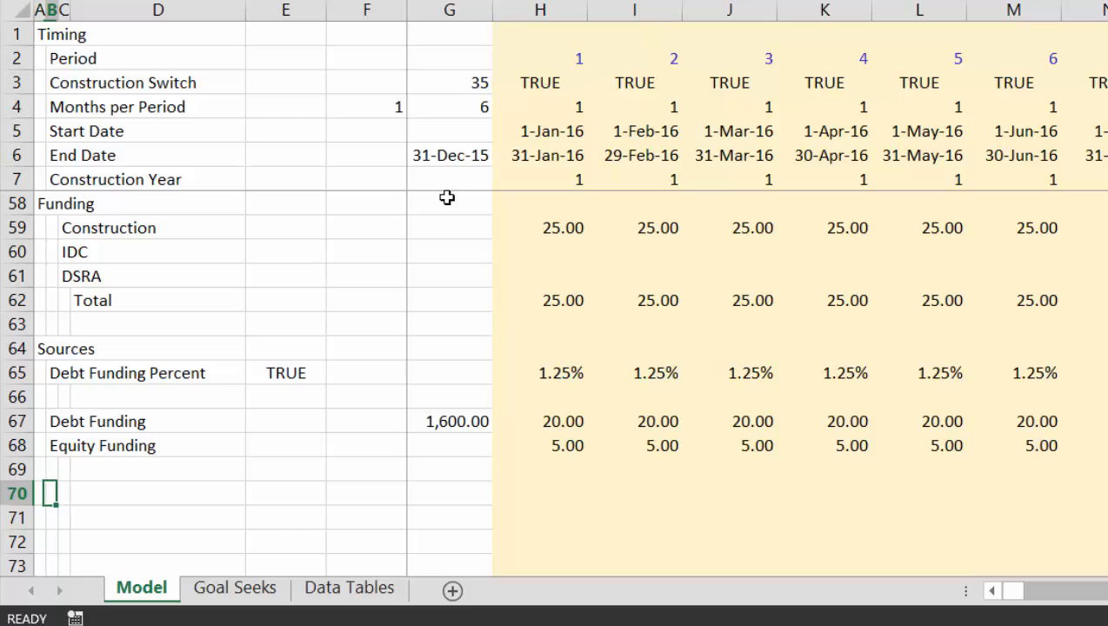
key(Left)
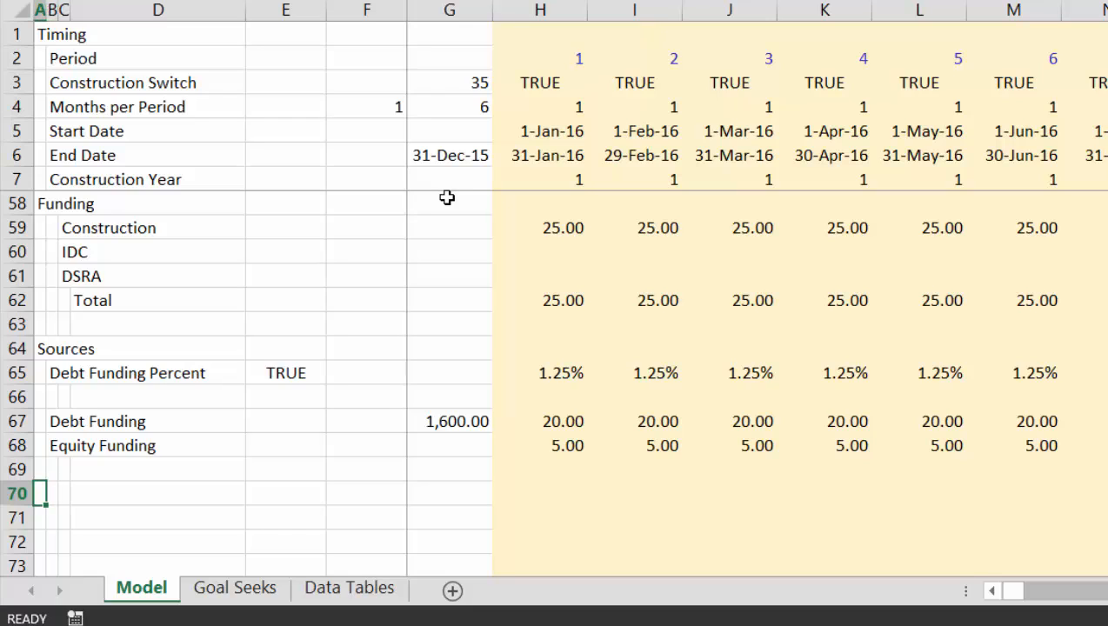
text(Db)
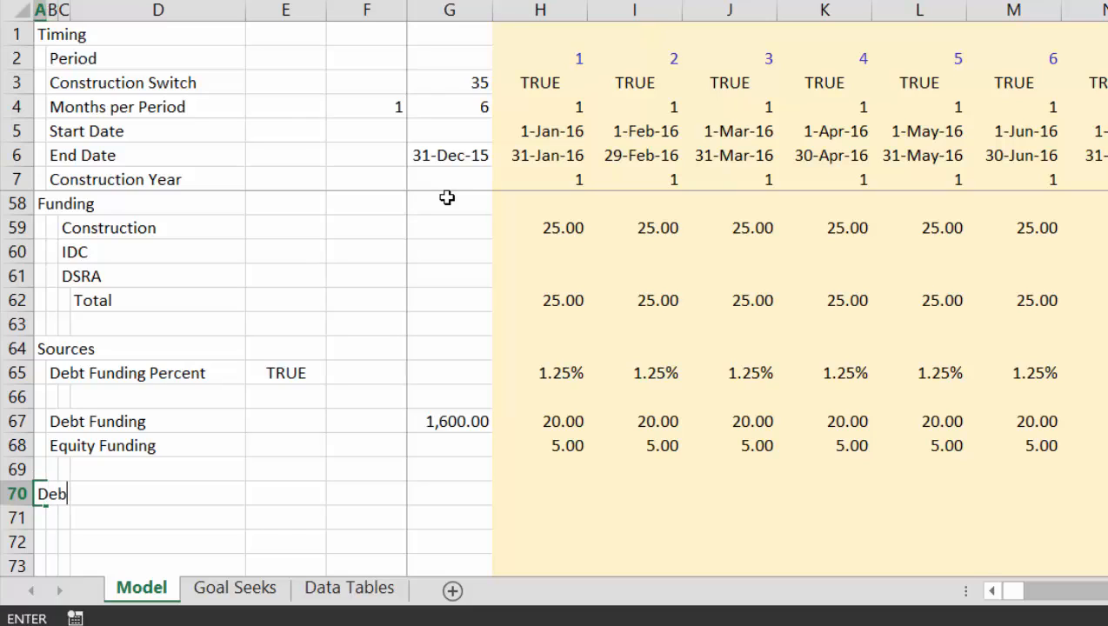
text(bt Schedule)
key(Return)
key(Right)
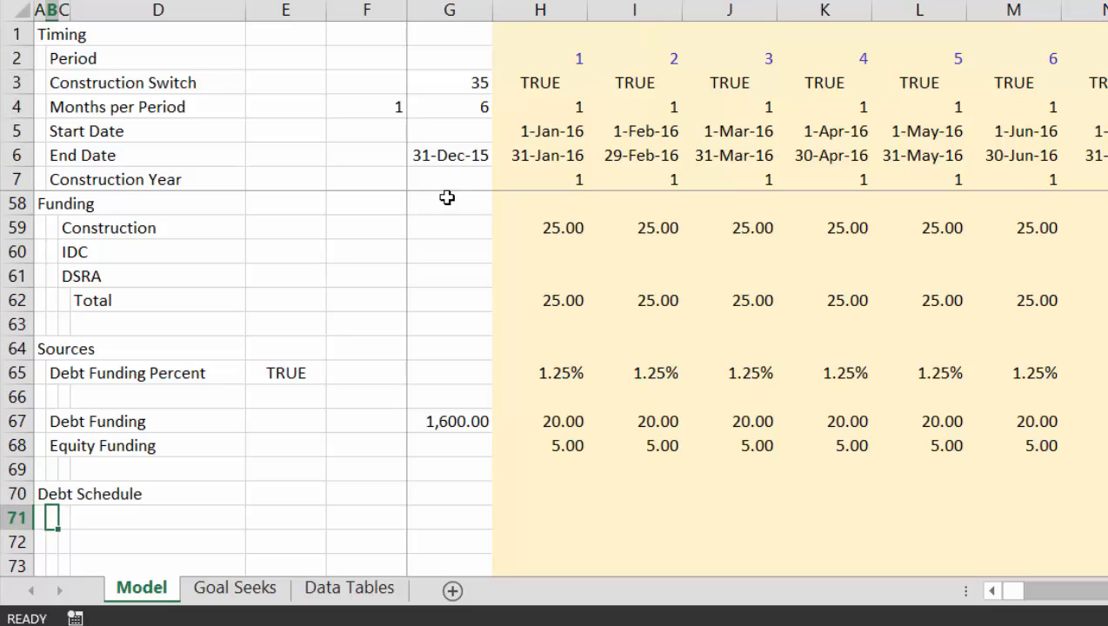
text(Construction)
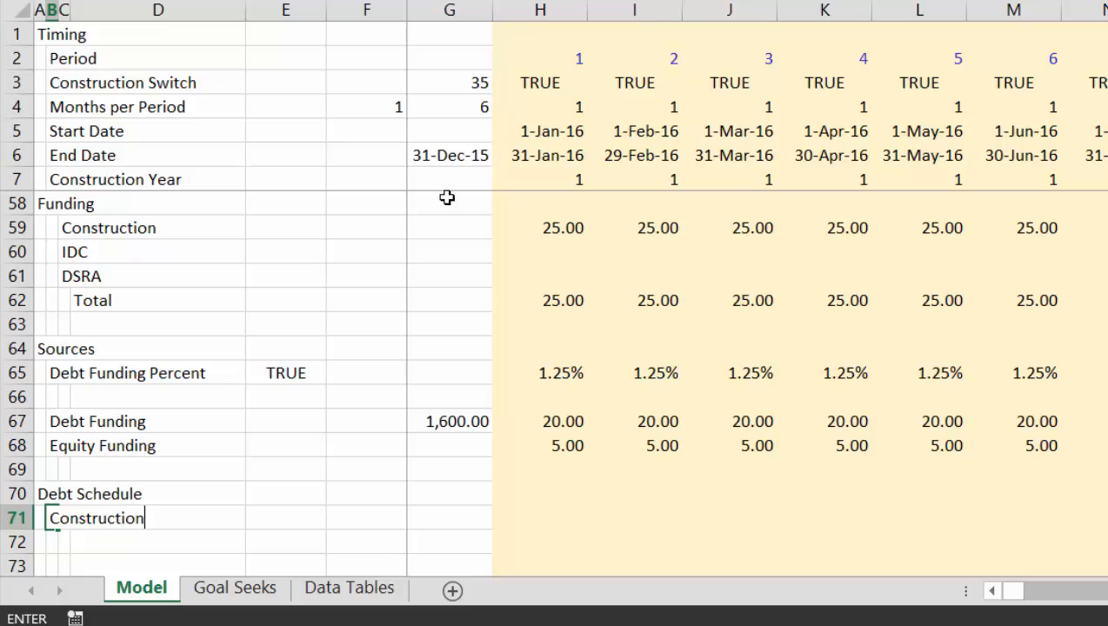
key(Return)
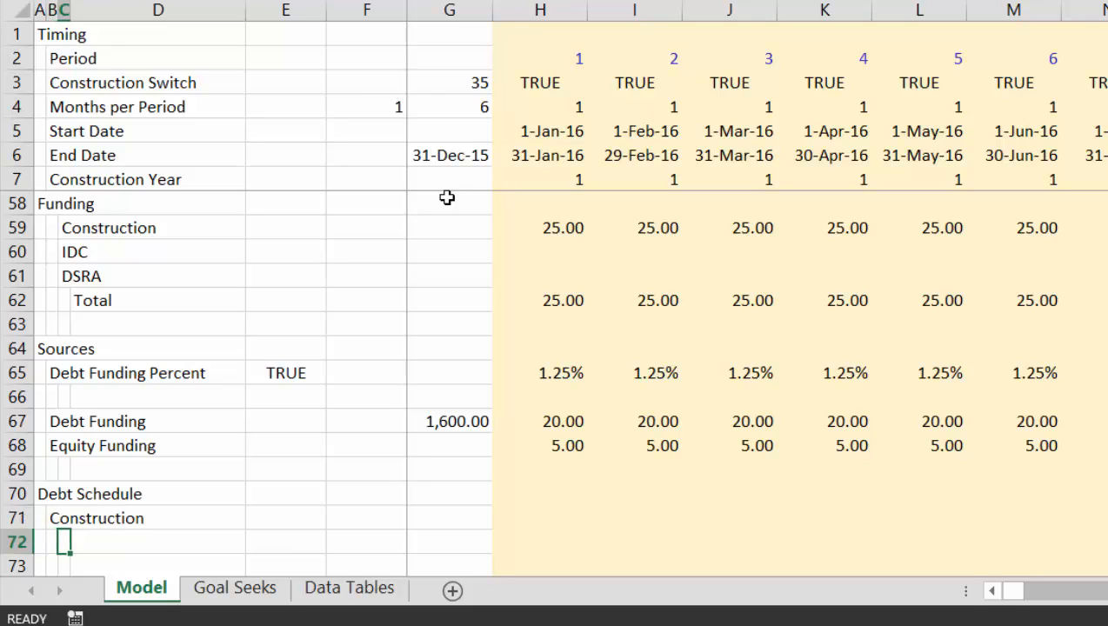
- Label C72:C74 under Construction as Opening Balance, Add: Draws, and Less: Re-financed Debt at COD-1
text(Opening Balance)
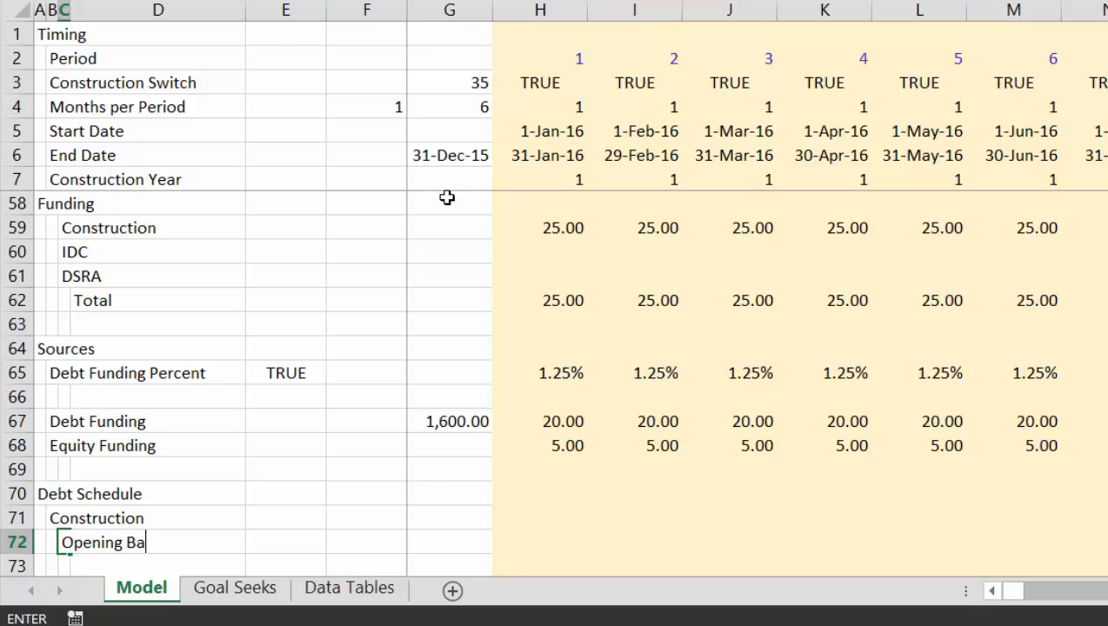
key(Return)
text(Less)
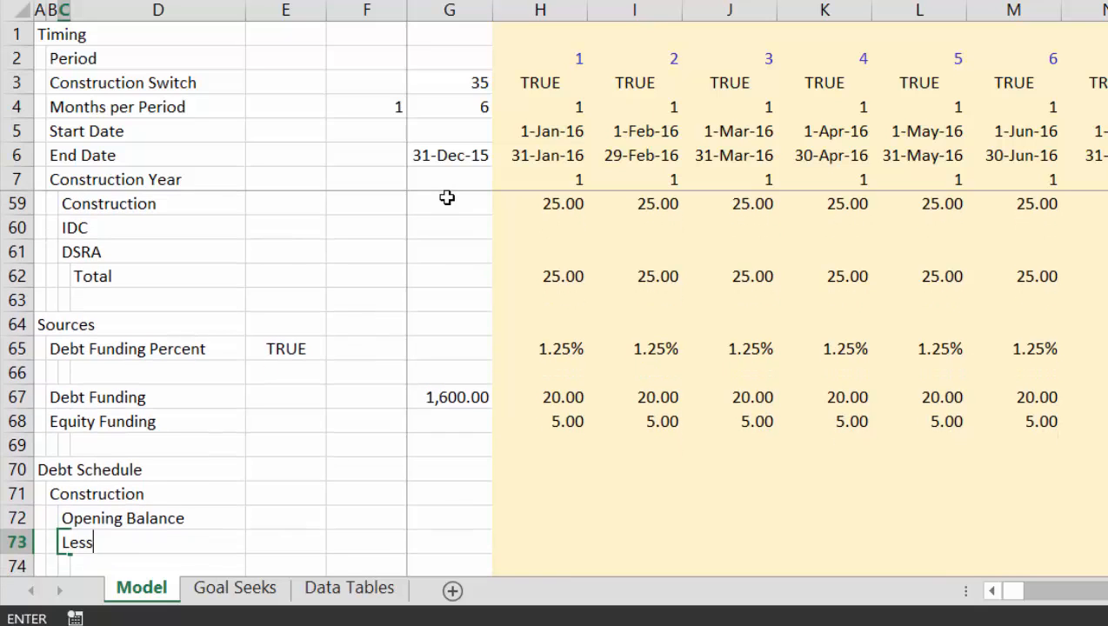
key(BackSpace)
key(BackSpace)
key(BackSpace)
text(Add: Draws)
key(Return)
text(L)
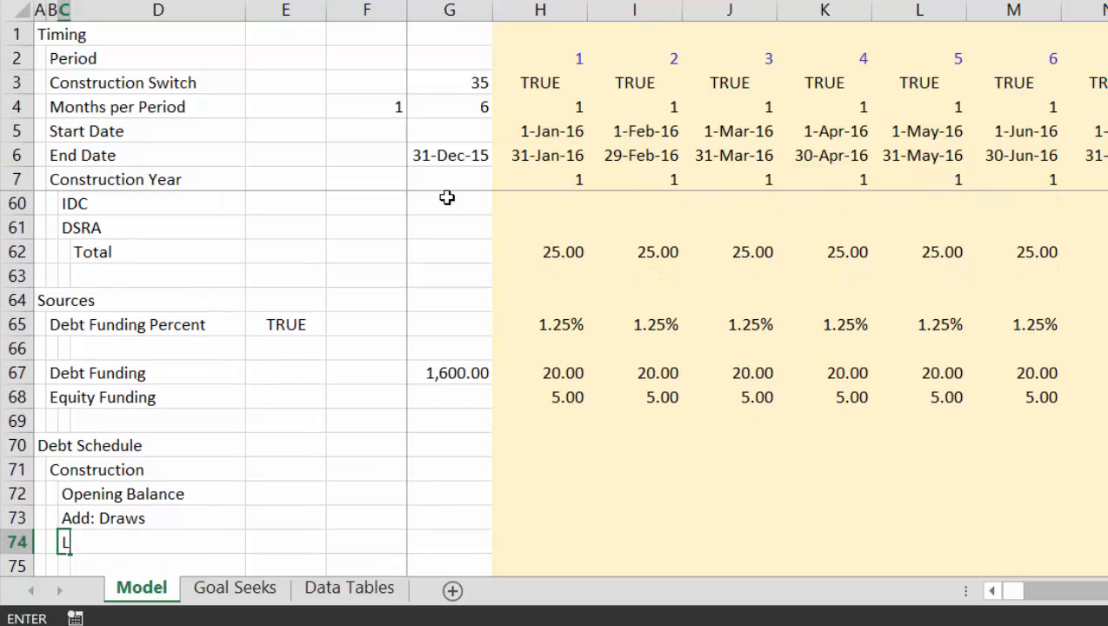
text(ess: Re-financed Debt at)
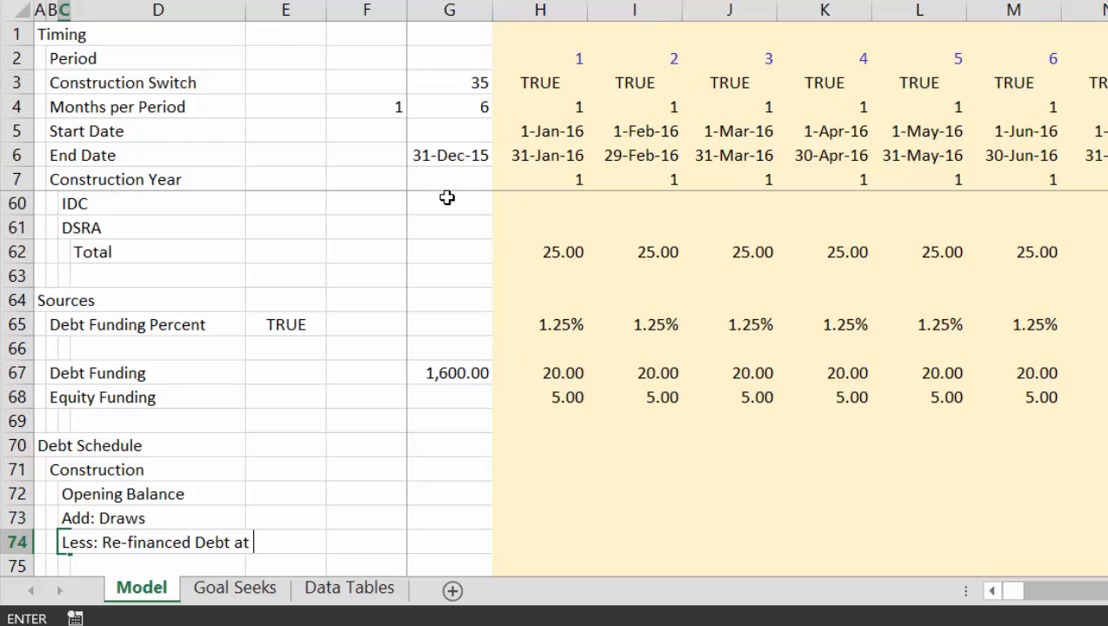
text( COD-1)
key(Return)
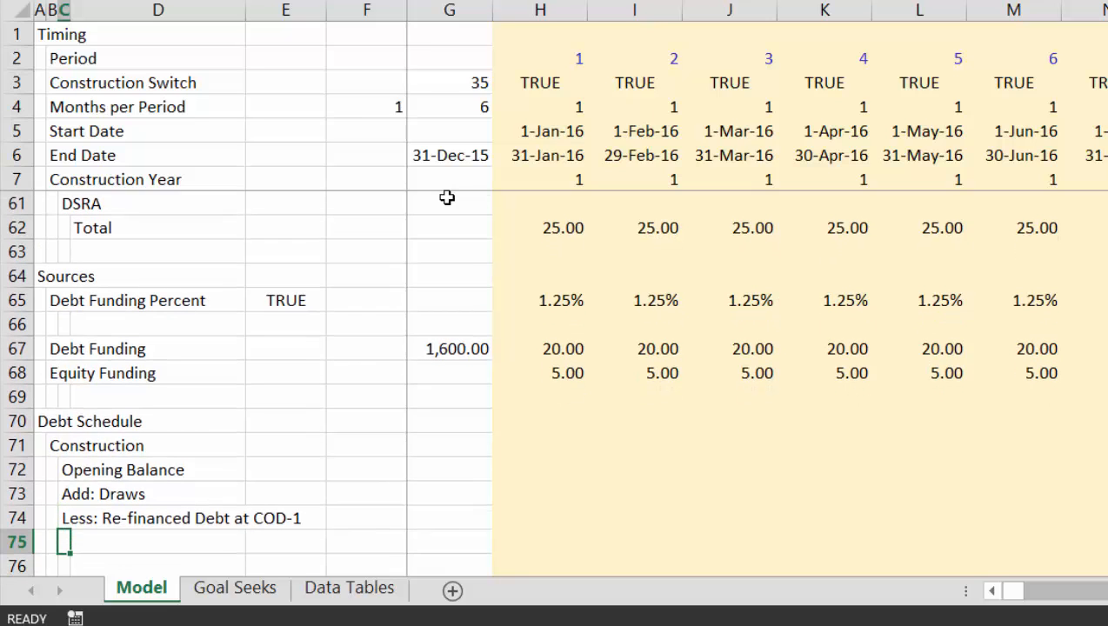
- Enter the label Closing Balance in C75 below the re-financed debt row
text(Closing Bala)
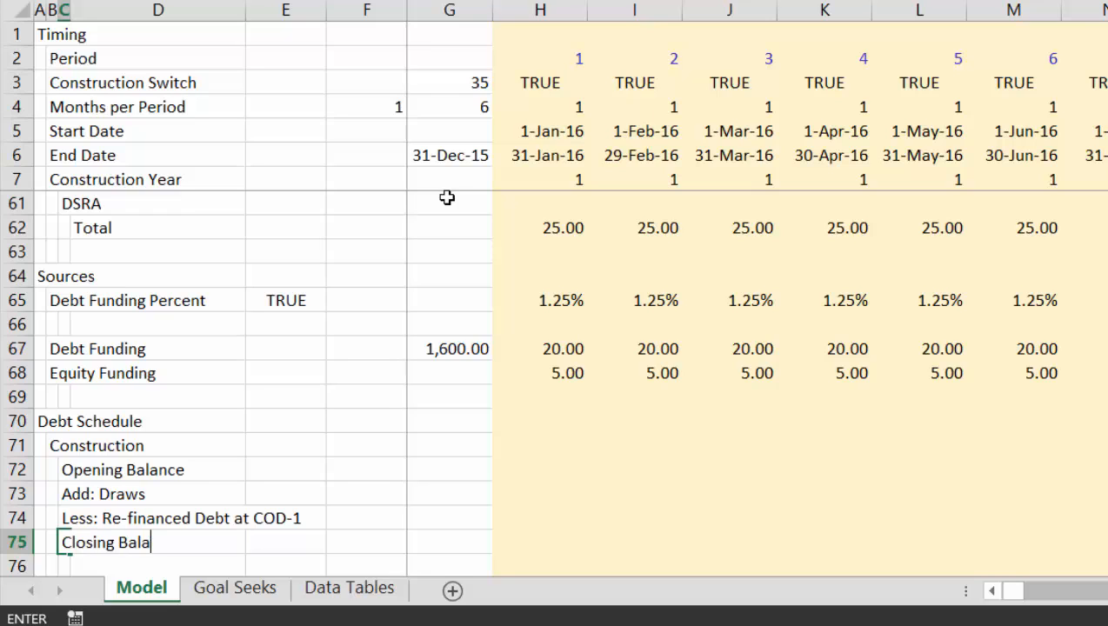
text(n)
key(Return)
key(Up)
key(F2)
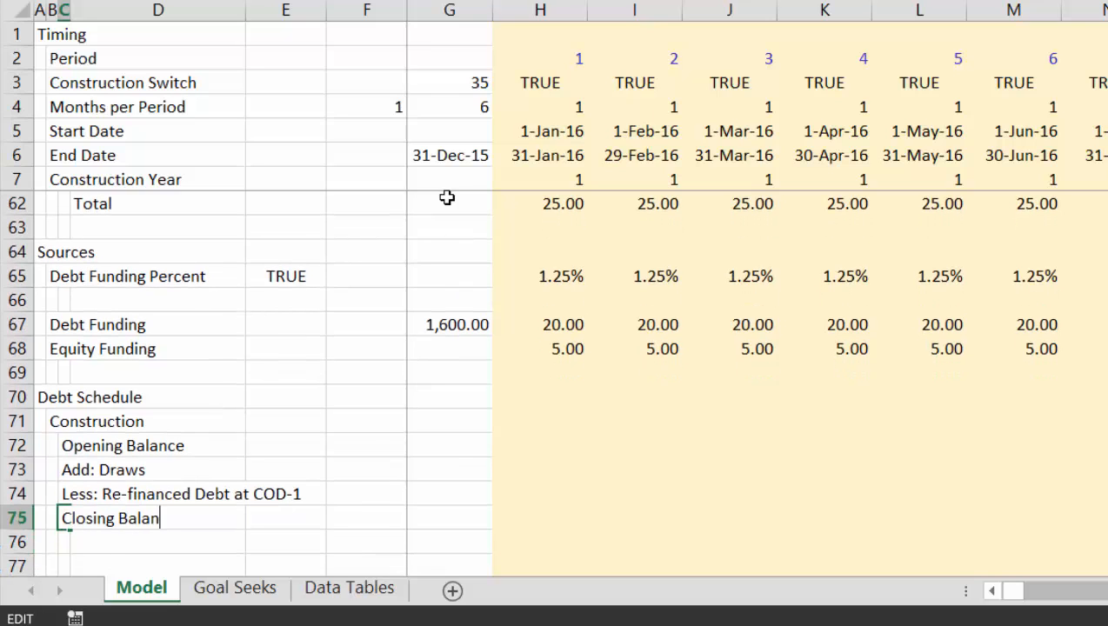
text(ce)
key(Return)
- Add the labels Interest in C76 and IDC in C77 below the construction debt's Closing Balance
key(Down)
key(Down)
key(Down)
key(Up)
key(Left)
key(Left)
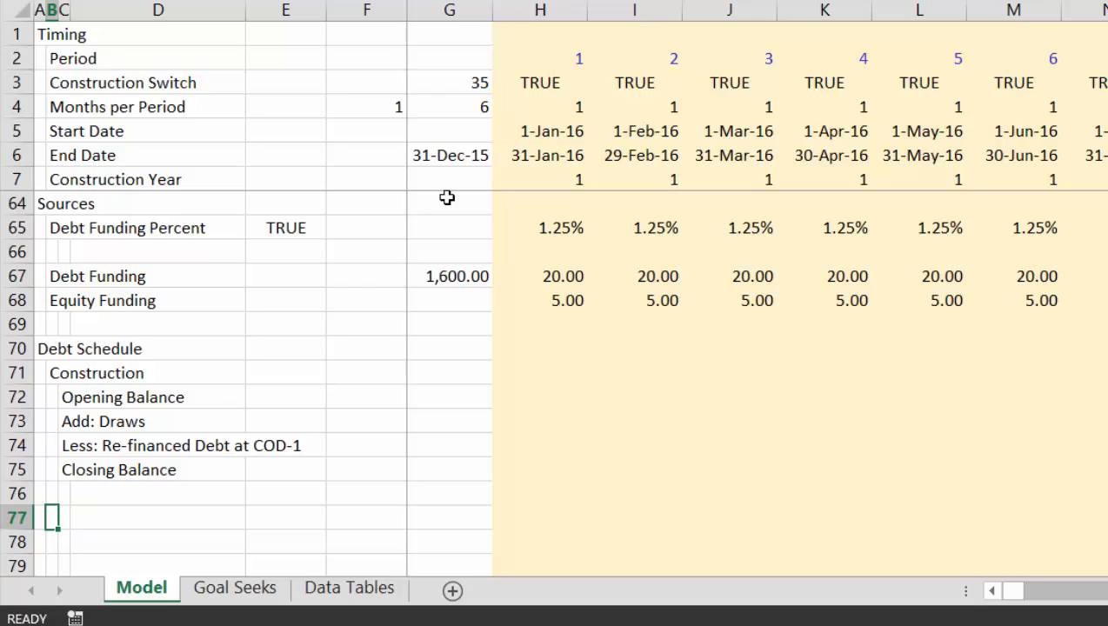
key(Up)
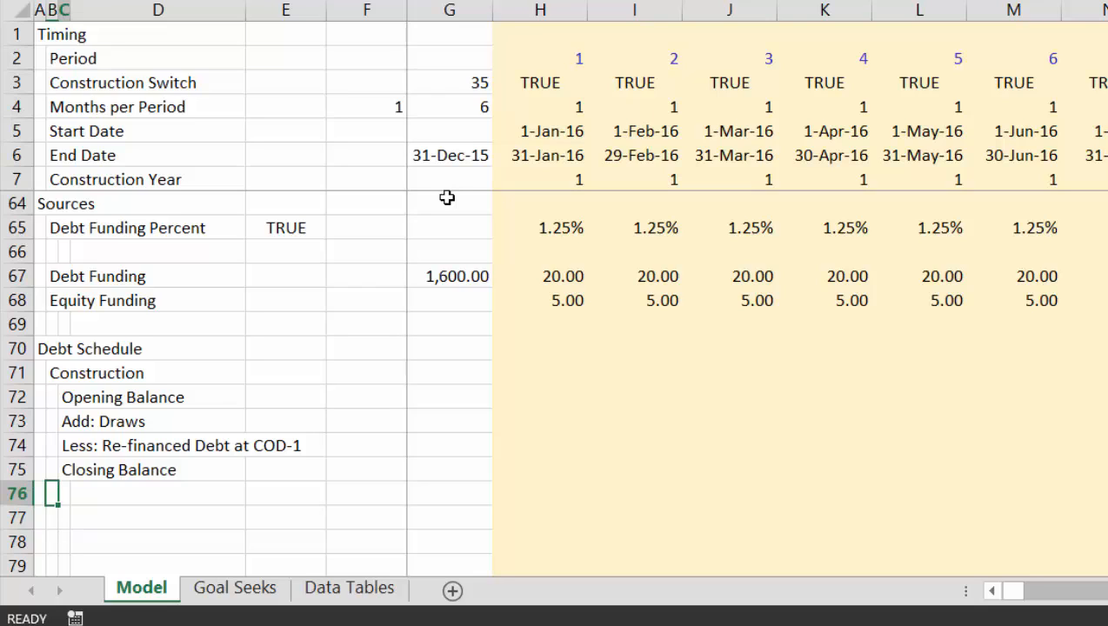
key(Right)
text(Interest)
key(Return)
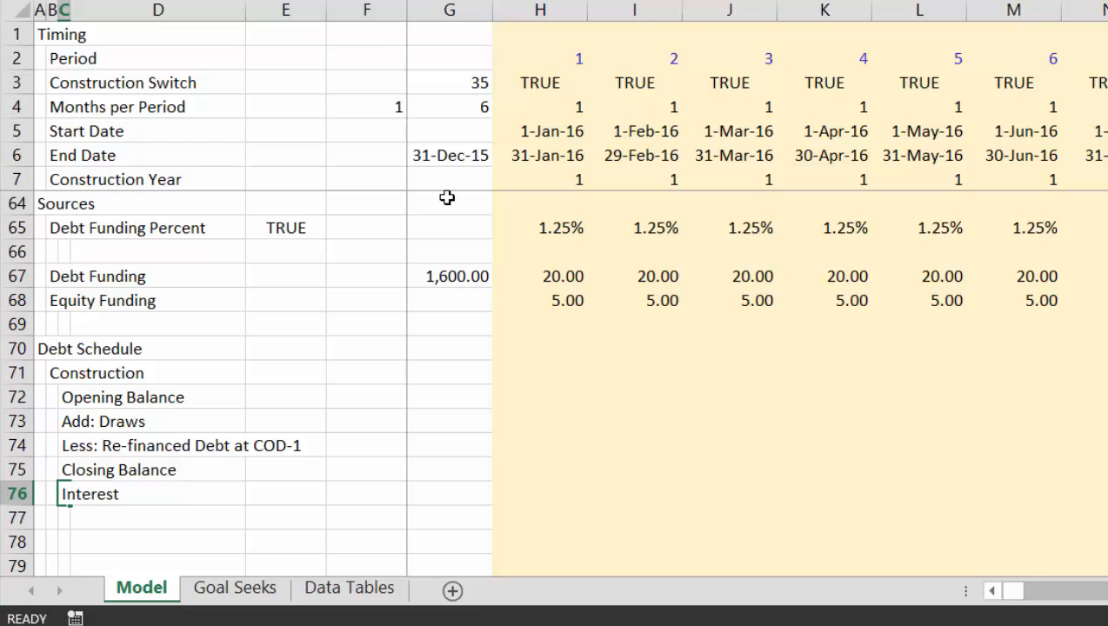
text(In)
key(BackSpace)
key(BackSpace)
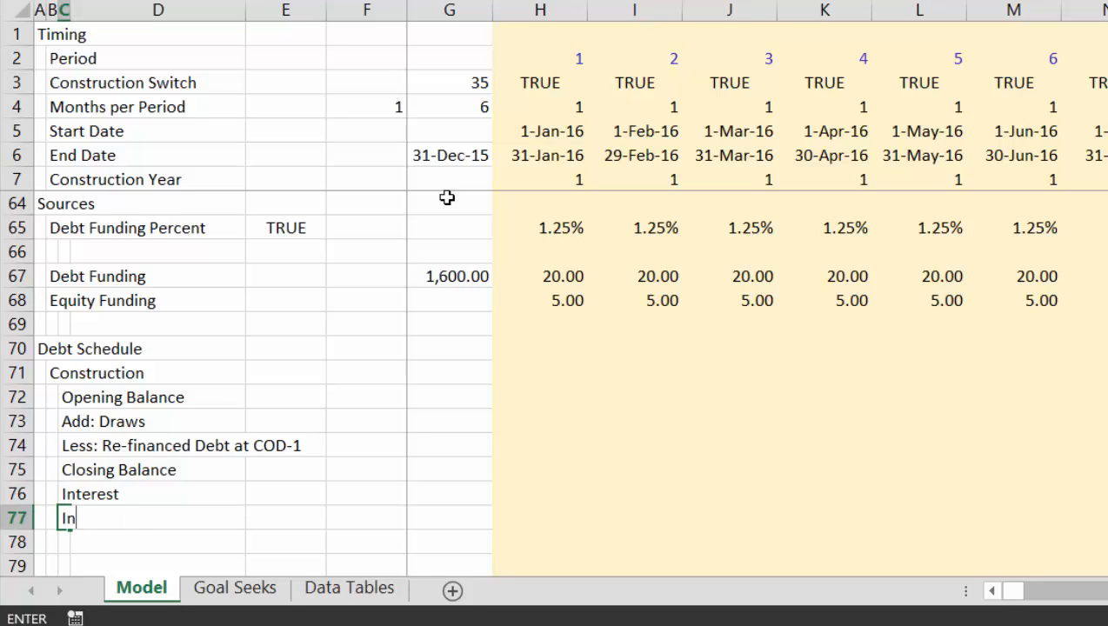
text(DC)
key(Return)
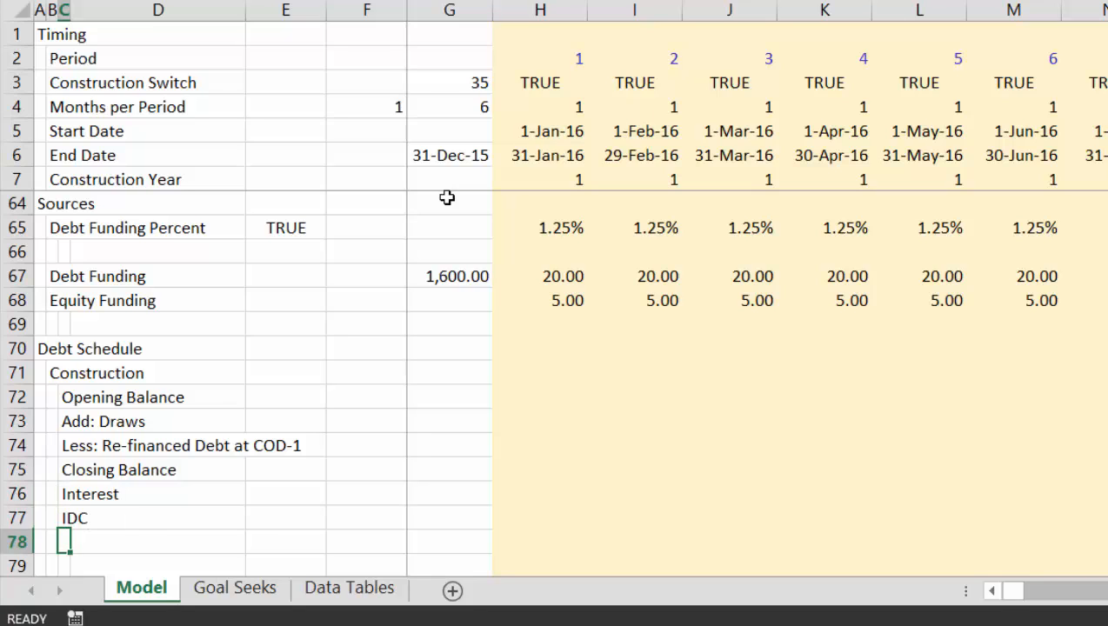
- Enter the subheading Permanent Debt in B79, leaving one blank row below IDC
key(Down)
key(Left)
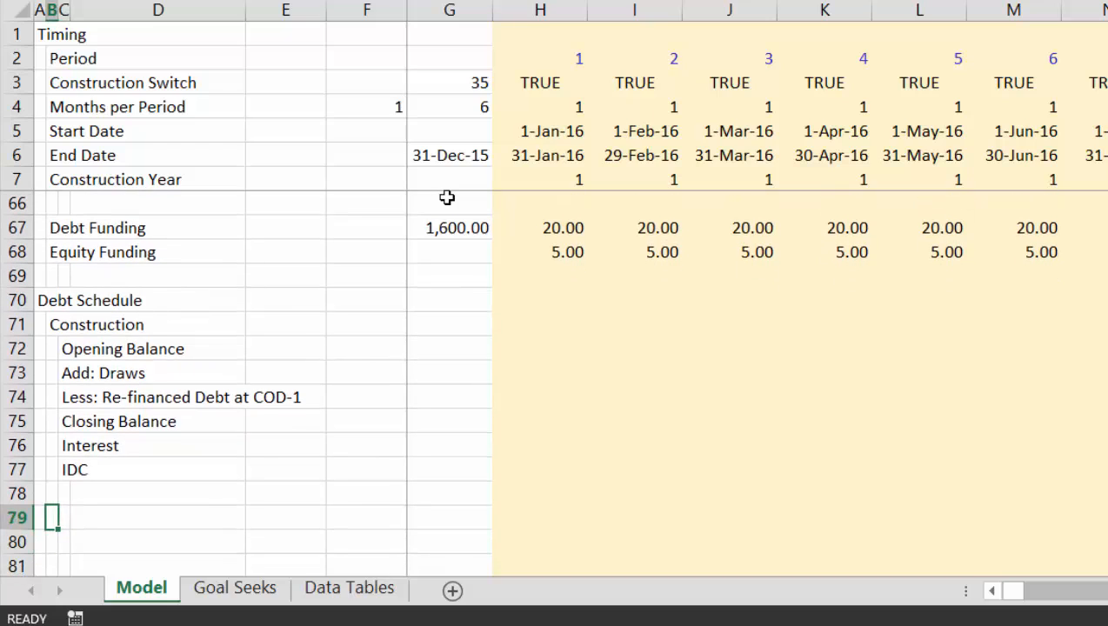
text(<)
text(er)
text(manen)
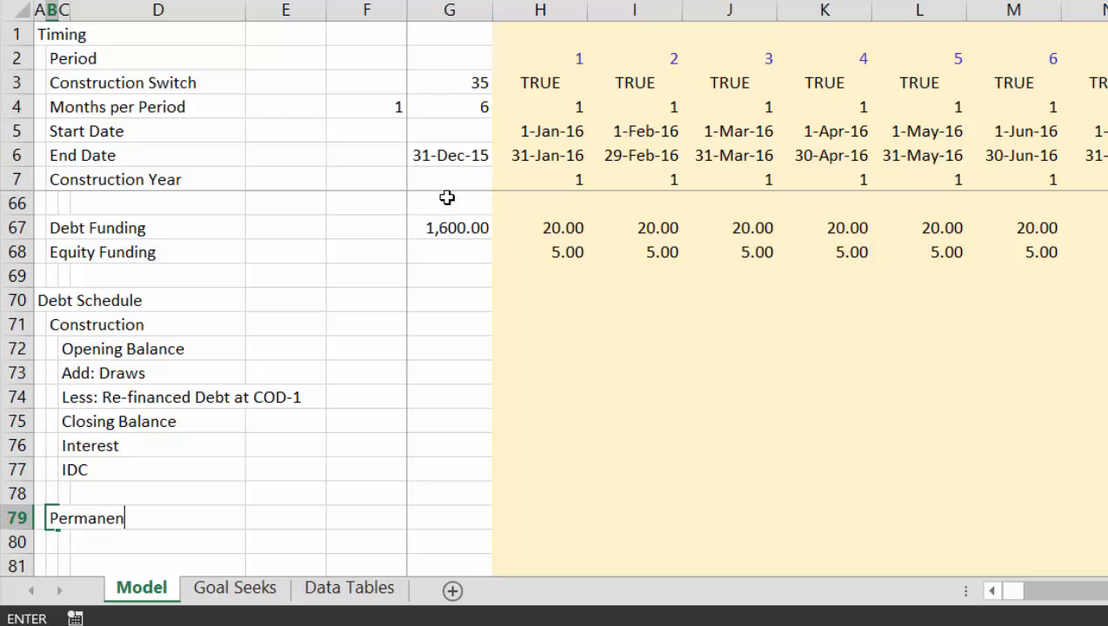
text(nt Debt)
key(Return)
key(Right)
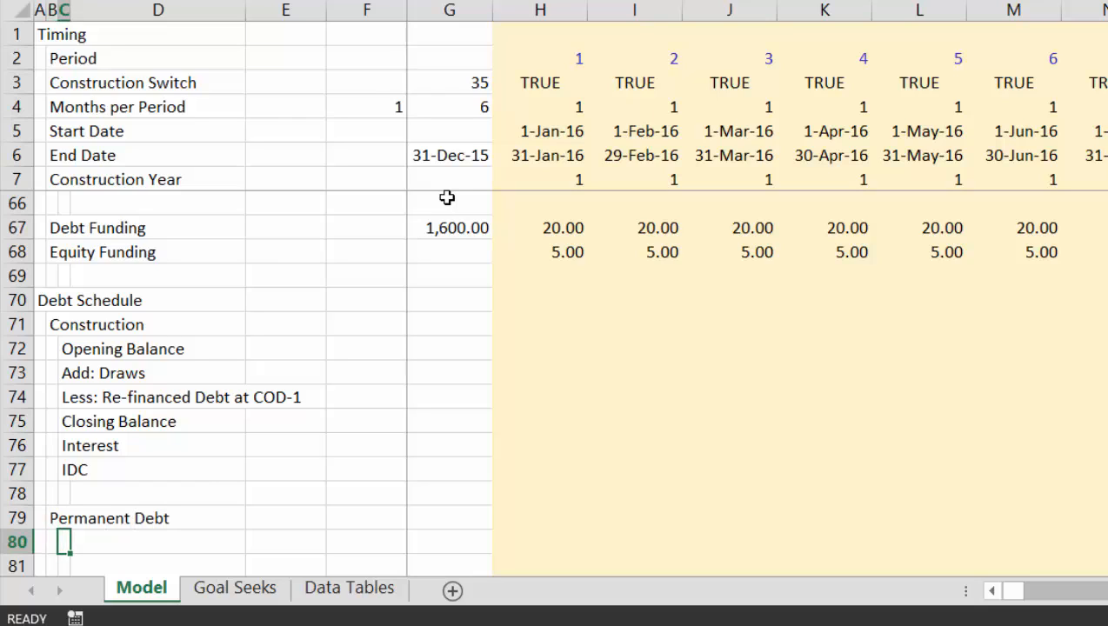
- Label the first two Permanent Debt rows Opeing Balance in C80 and Add: Draws at COD-1 in C81
text(Opeing Balance)
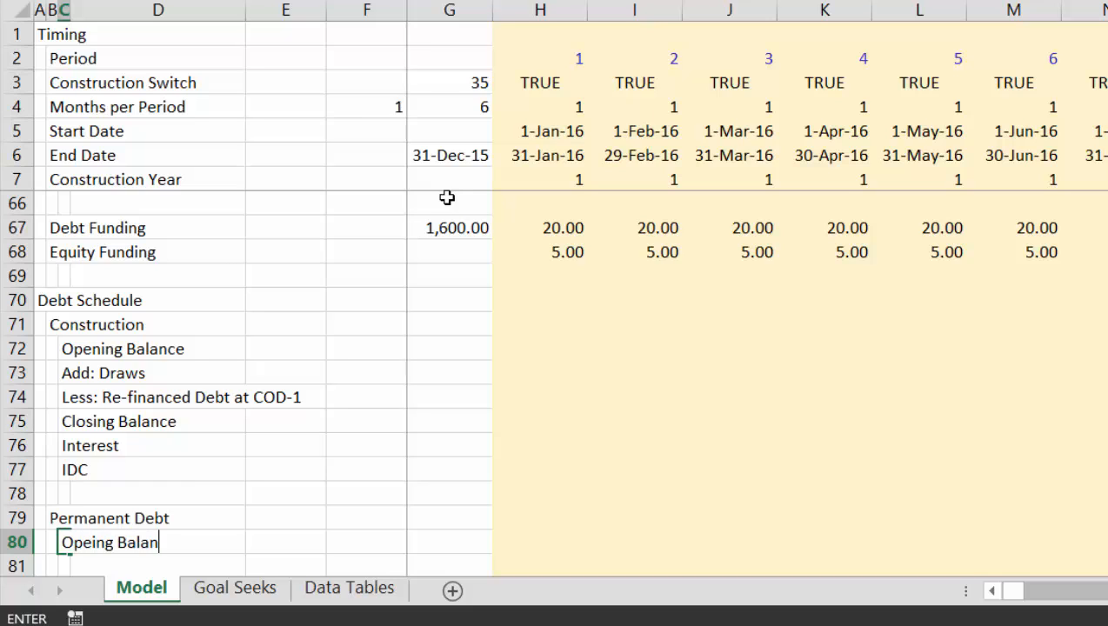
key(Return)
text(Add:)
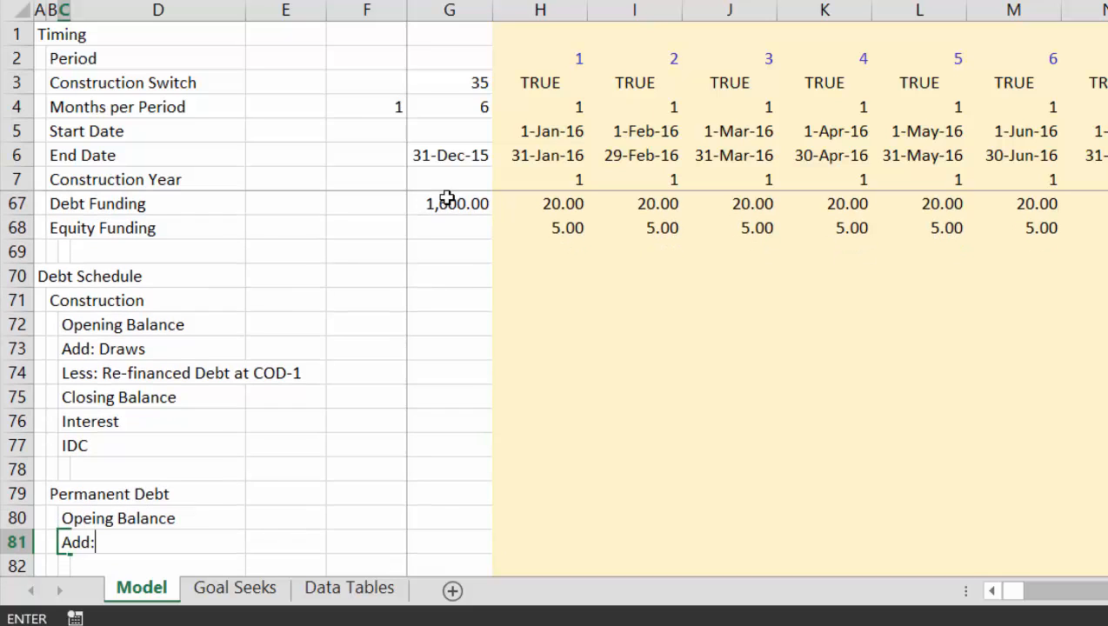
text( Da)
key(BackSpace)
key(BackSpace)
key(BackSpace)
text(Draws at COD)
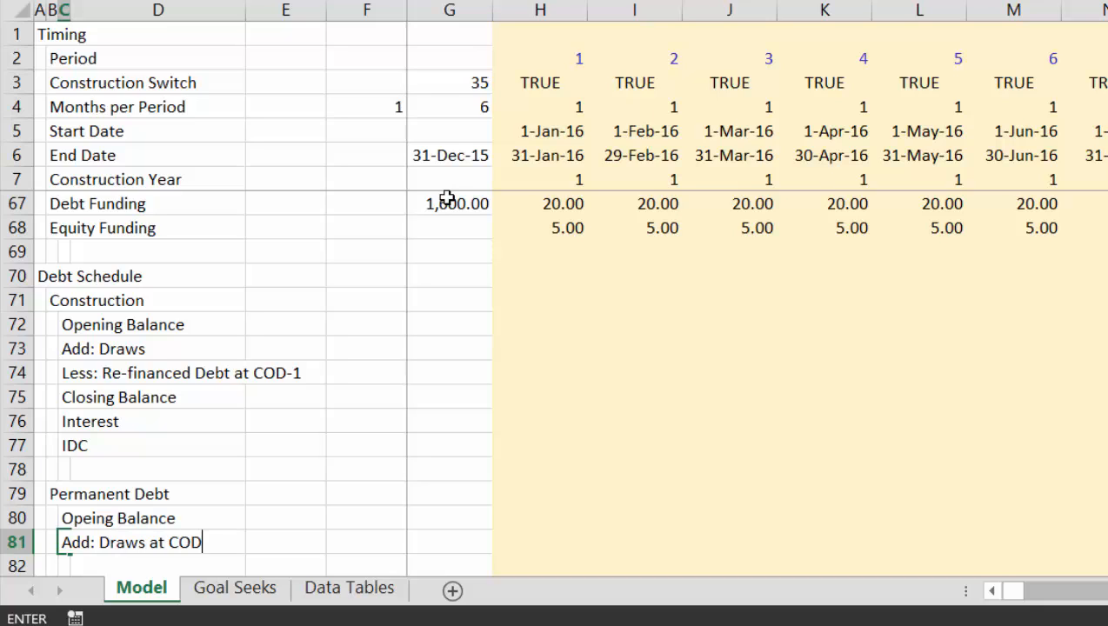
text(-1)
key(Return)
- Link F81 in the Draws at COD-1 row to the Debt amount in E54 of the Summary Sources and Uses
key(Up)
key(Right)
key(Right)
key(Right)
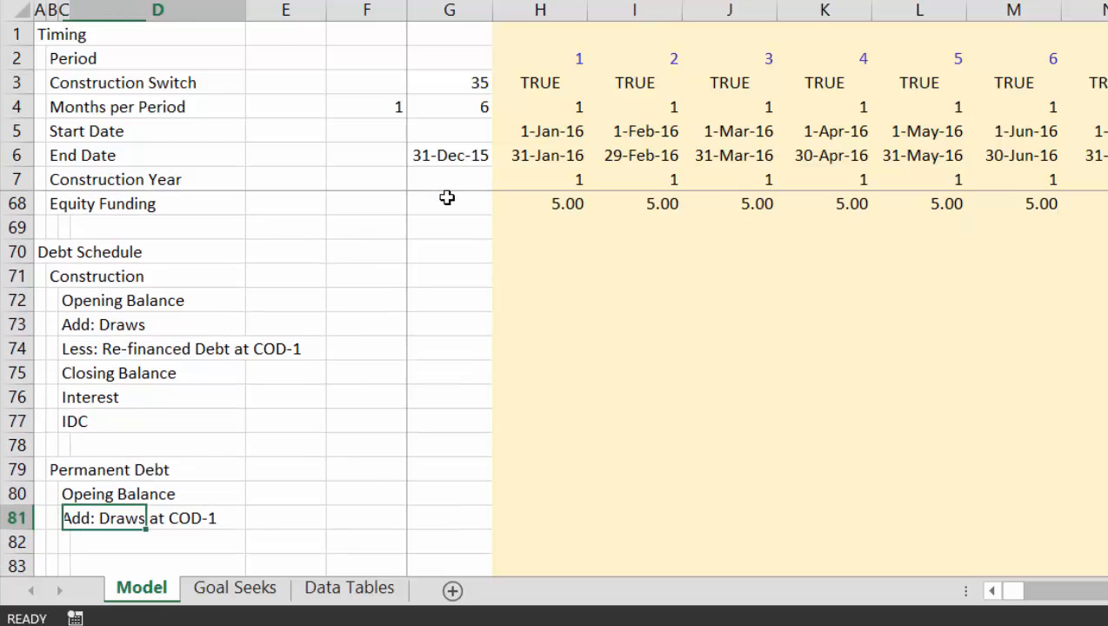
key(Right)
key(Left)
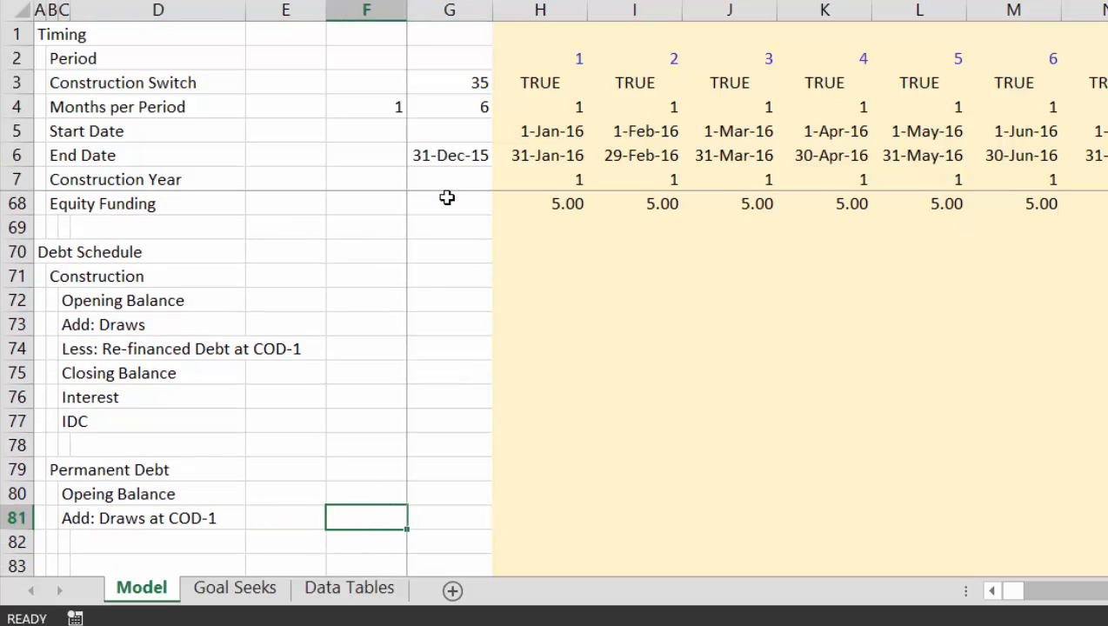
text(=)
key(Page_Up)
key(Page_Up)
key(Page_Up)
key(Page_Down)
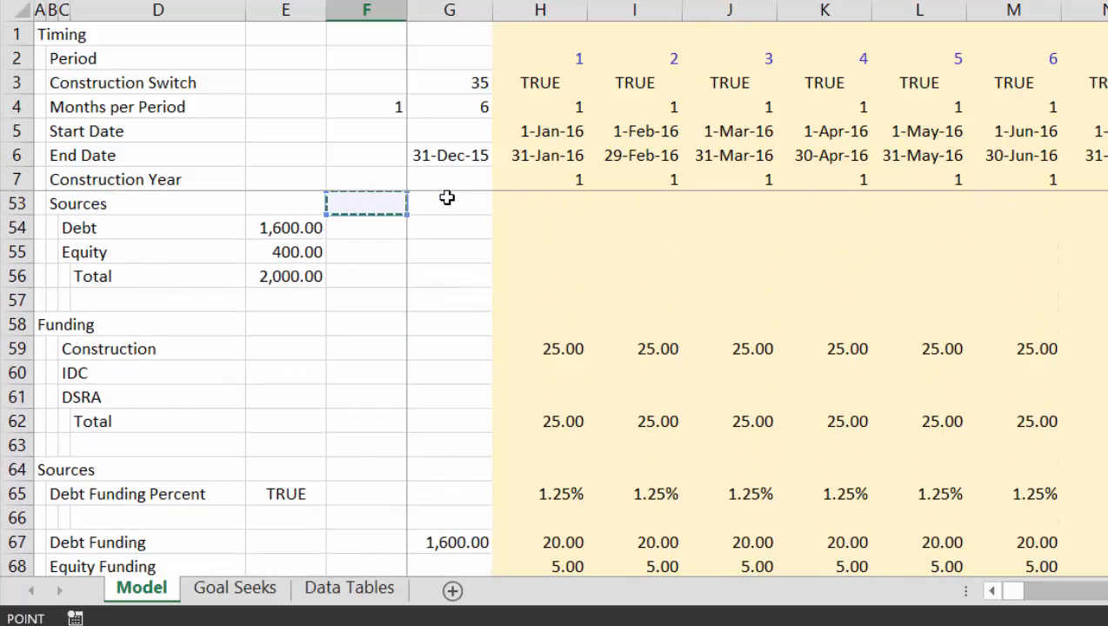
key(Left)
key(Down)
key(Return)
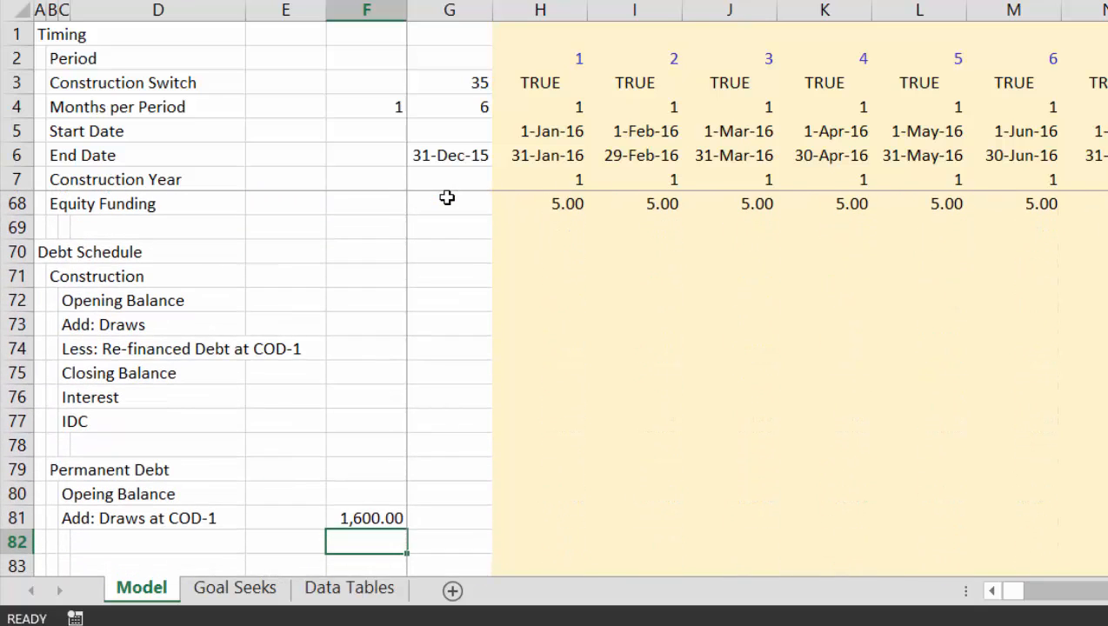
- Examine the Summary Sources and Uses and the Funding rows above the debt schedule
key(Up)
key(Page_Up)
key(Up)
key(Up)
key(Up)
key(Up)
key(Up)
key(Up)
key(Up)
key(Up)
key(Up)
key(Up)
key(Up)
key(Up)
key(Up)
key(Up)
key(Up)
key(Up)
key(Up)
key(Up)
key(Up)
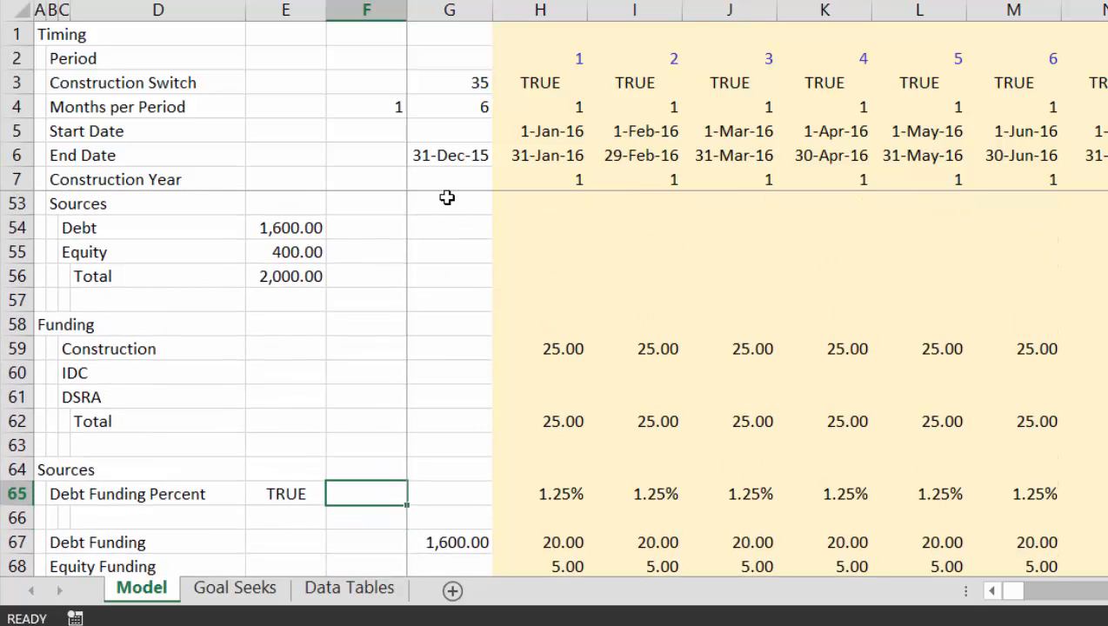
key(Down)
key(Down)
key(Down)
key(Down)
key(Down)
key(Down)
key(Down)
key(Down)
key(Down)
key(Down)
key(Down)
key(Down)
key(Down)
key(Down)
key(Down)
key(Down)
key(Down)
key(Down)
key(Down)
key(Down)
key(Down)
key(Down)
key(Down)
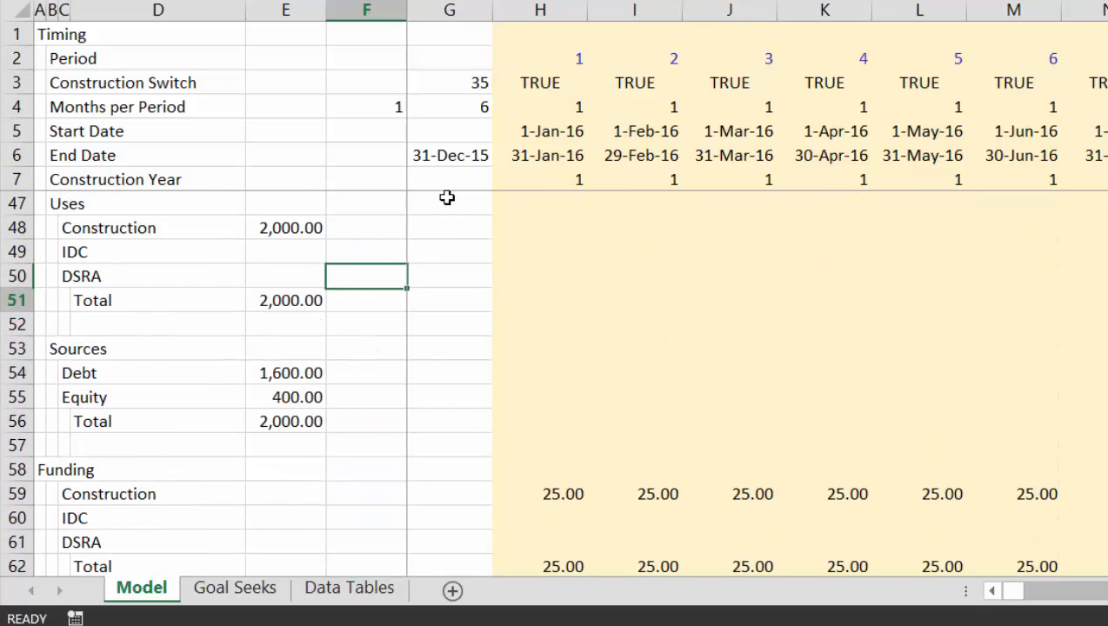
key(Up)
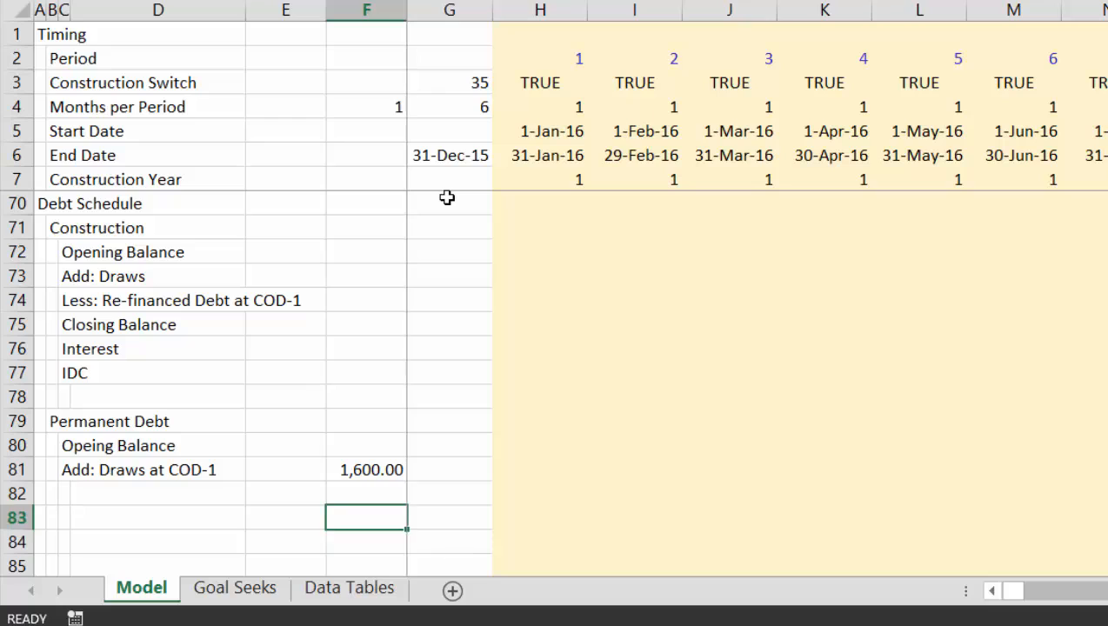
- Enter the label Less: Repayments in C82, below Add: Draws at COD-1 in the Permanent Debt block
key(Up)
key(Up)
key(Down)
key(Left)
key(Left)
key(Left)
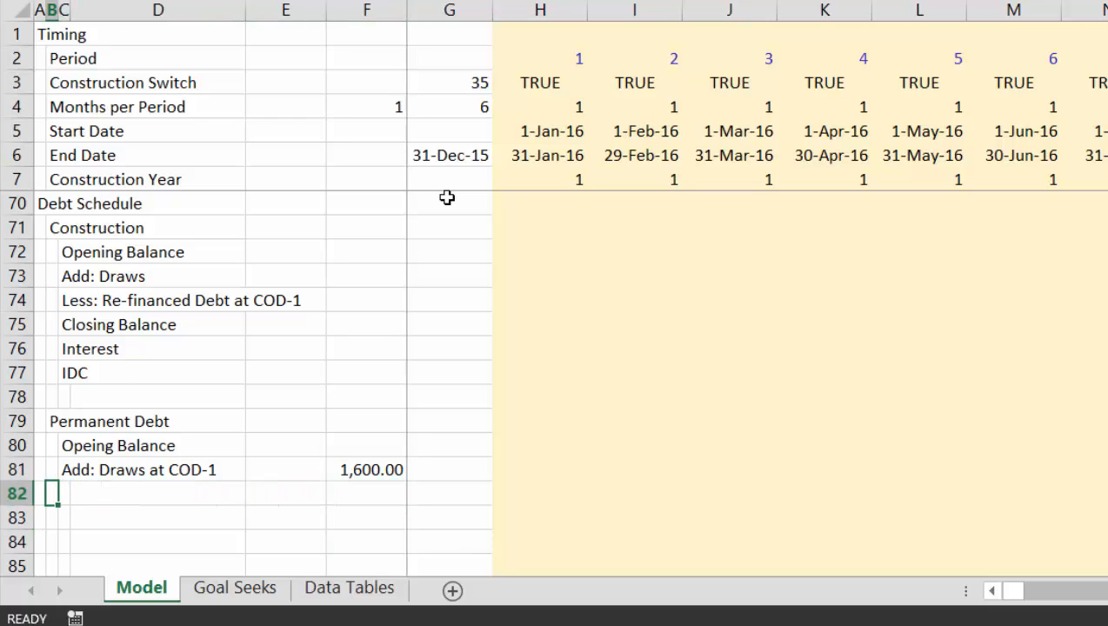
text(LEss: )
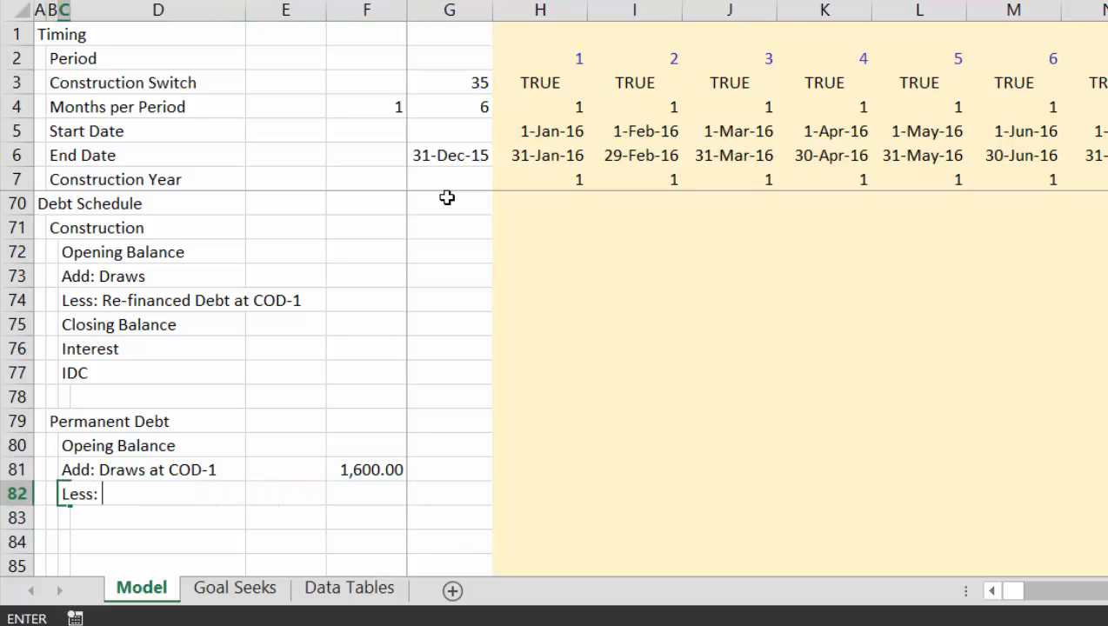
text(Repayment)
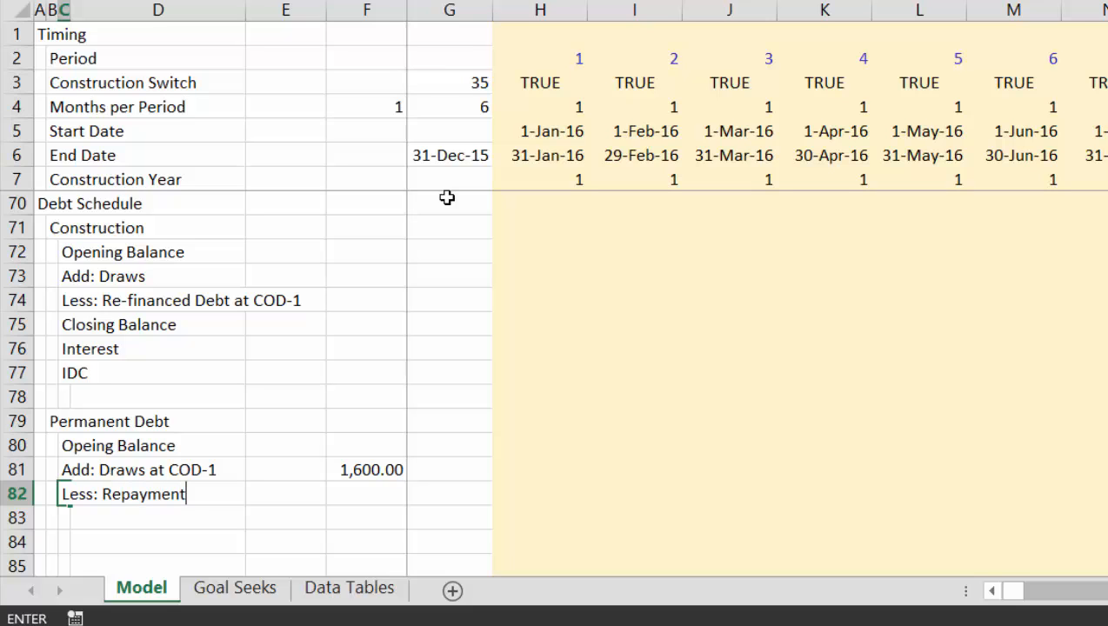
text(s)
- Link F82 in the Permanent Debt Repayments row to the Tenor in F28 of the Financing assumptions
key(Right)
key(Right)
key(Right)
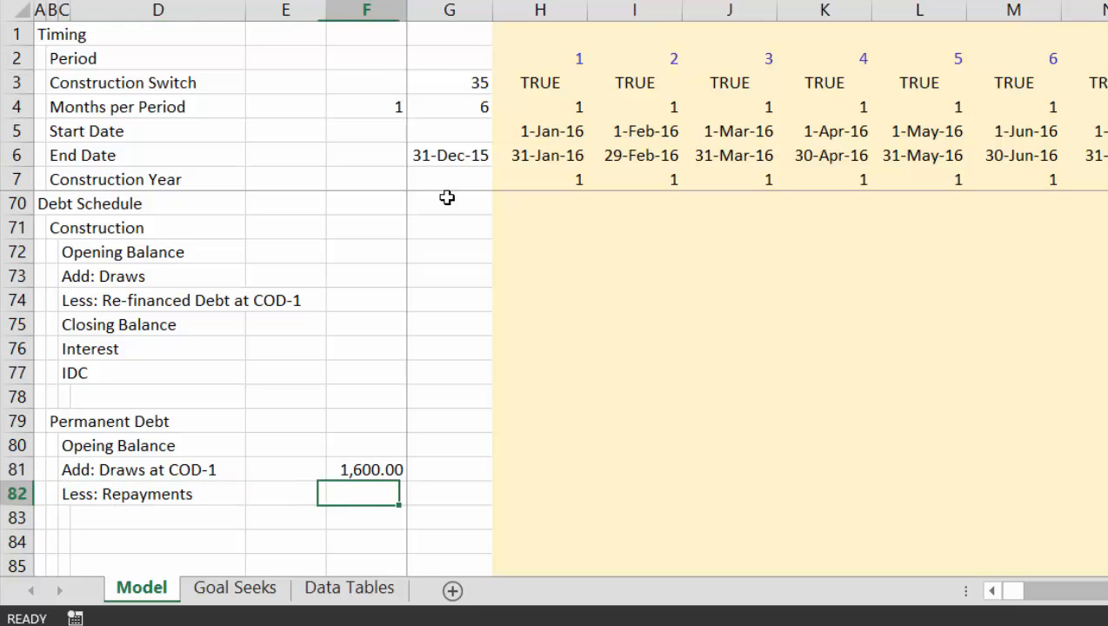
text(=)
key(Up)
key(Up)
key(Up)
key(Up)
key(Up)
key(Up)
key(Up)
key(Up)
key(Up)
key(Up)
key(Up)
key(Up)
key(Up)
key(Up)
key(Up)
key(Up)
key(Up)
key(Up)
key(Up)
key(Up)
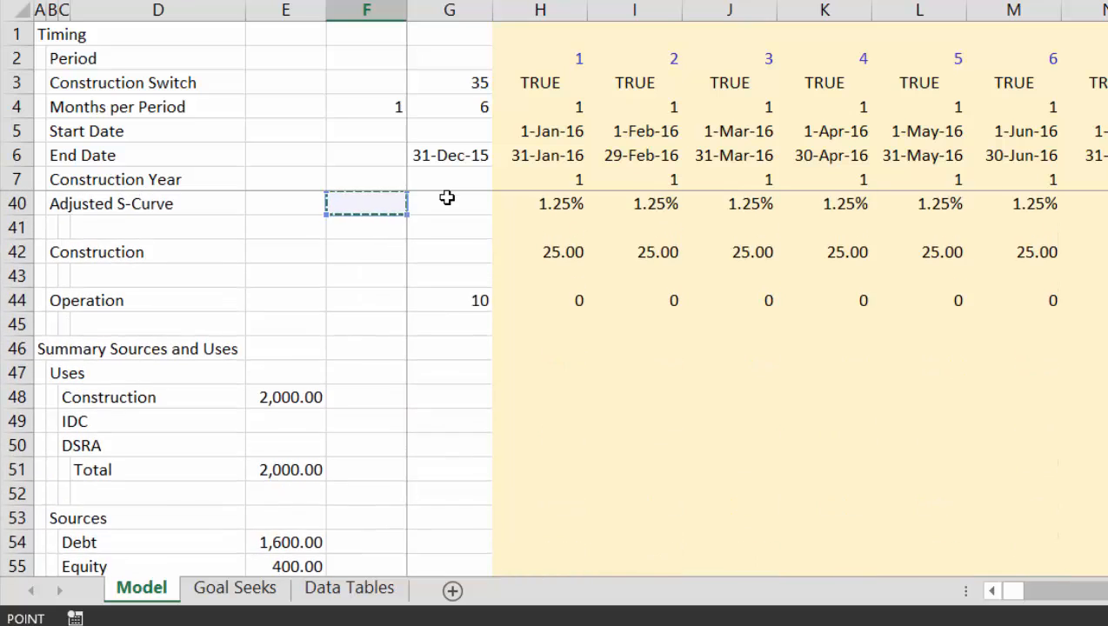
key(Down)
key(Down)
key(Down)
key(Return)
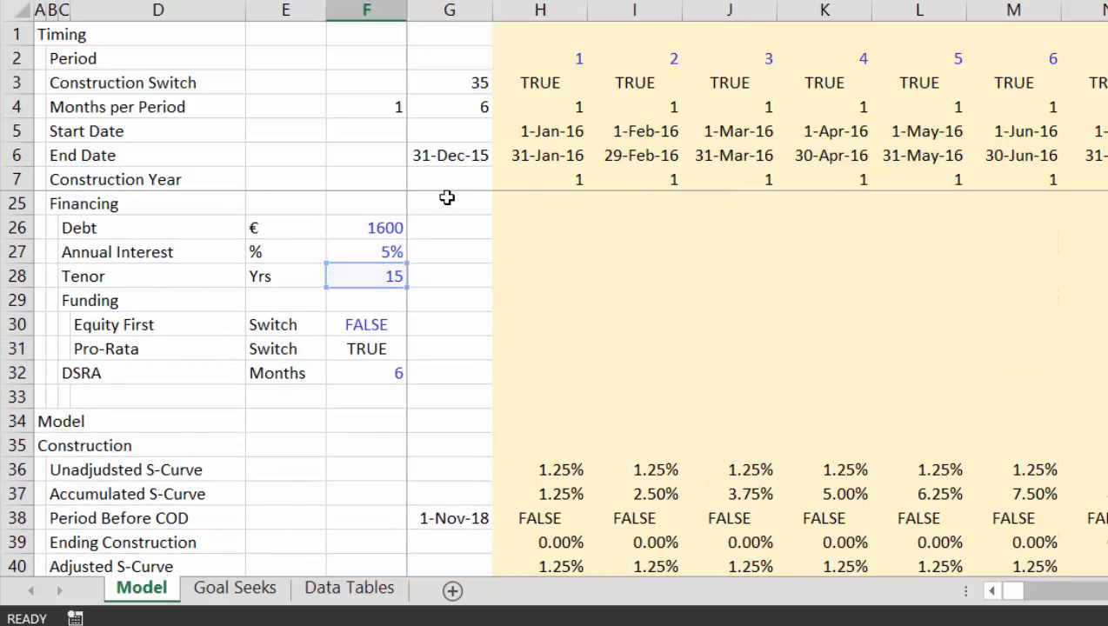
- Enter the label Closing Balance in C83, below Less: Repayments in the Permanent Debt block
key(Left)
key(Left)
key(Left)
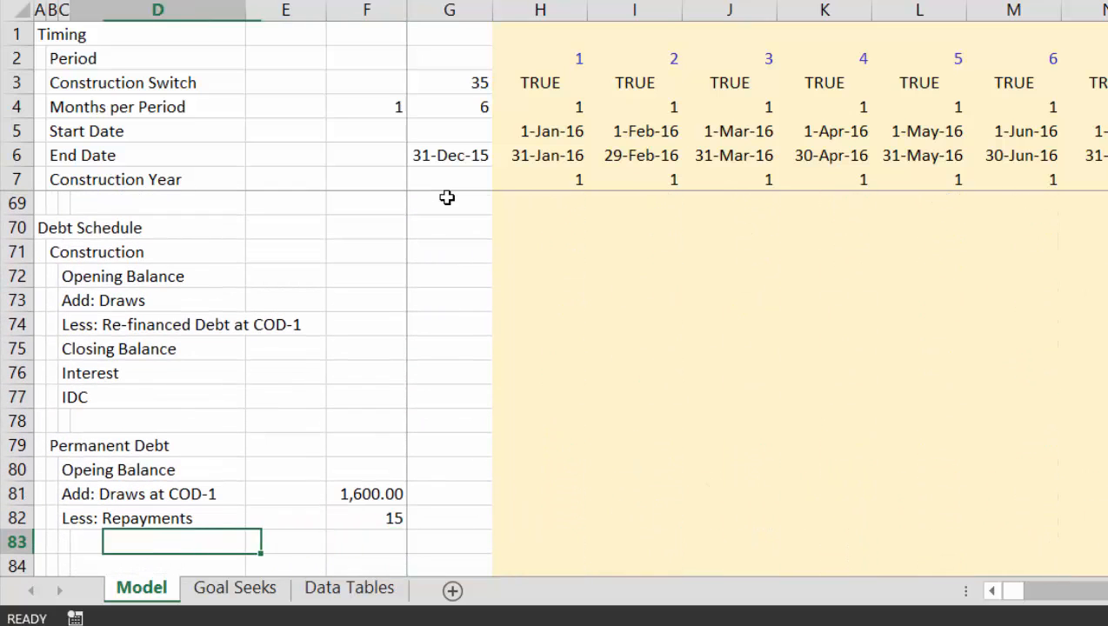
text(Closing )
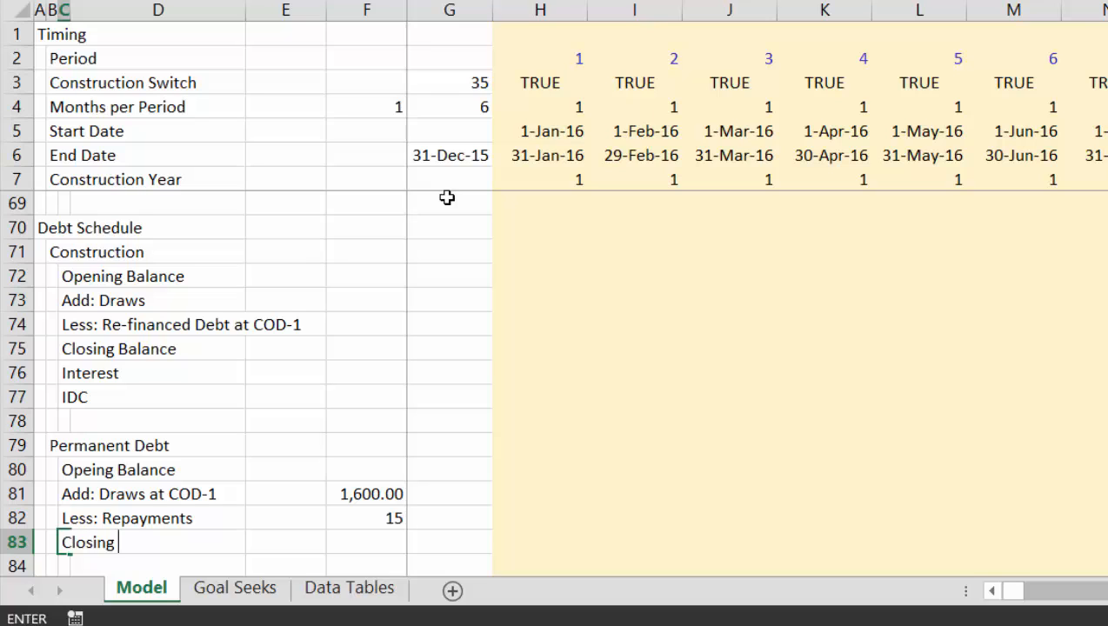
text(Balance)
key(Return)
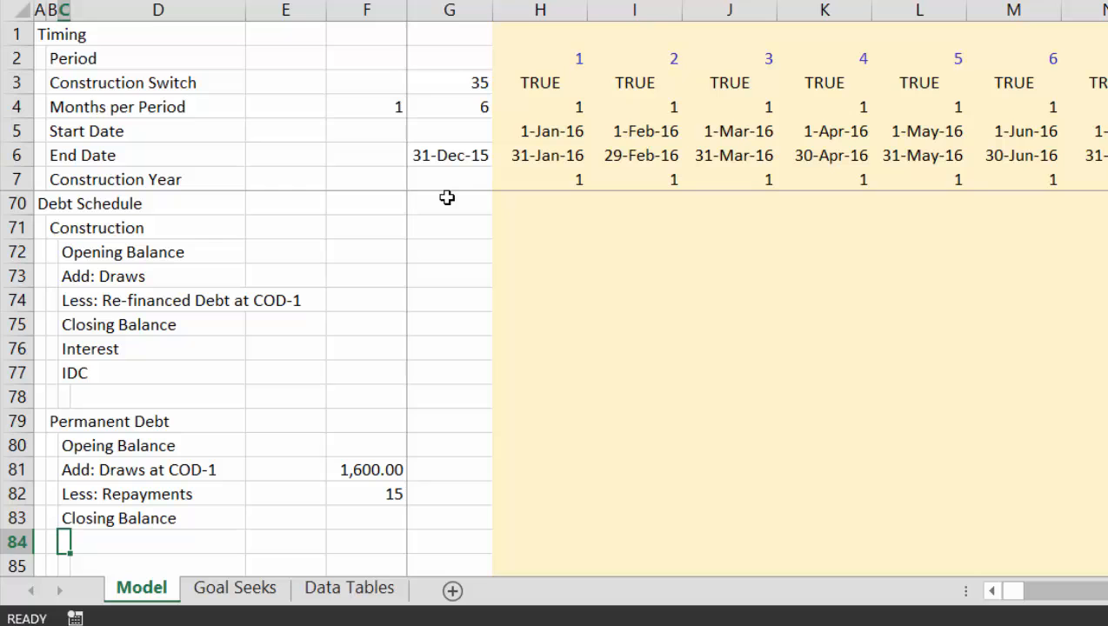
- Examine the Financing, Construction and Timing assumptions and the timing rows at the top of the model
key(Up)
key(Up)
key(Up)
key(Up)
key(Up)
key(Up)
key(Up)
key(Up)
key(Up)
key(Up)
key(Up)
key(Up)
key(Up)
key(Up)
key(Up)
key(Up)
key(Up)
key(Up)
key(Up)
key(Up)
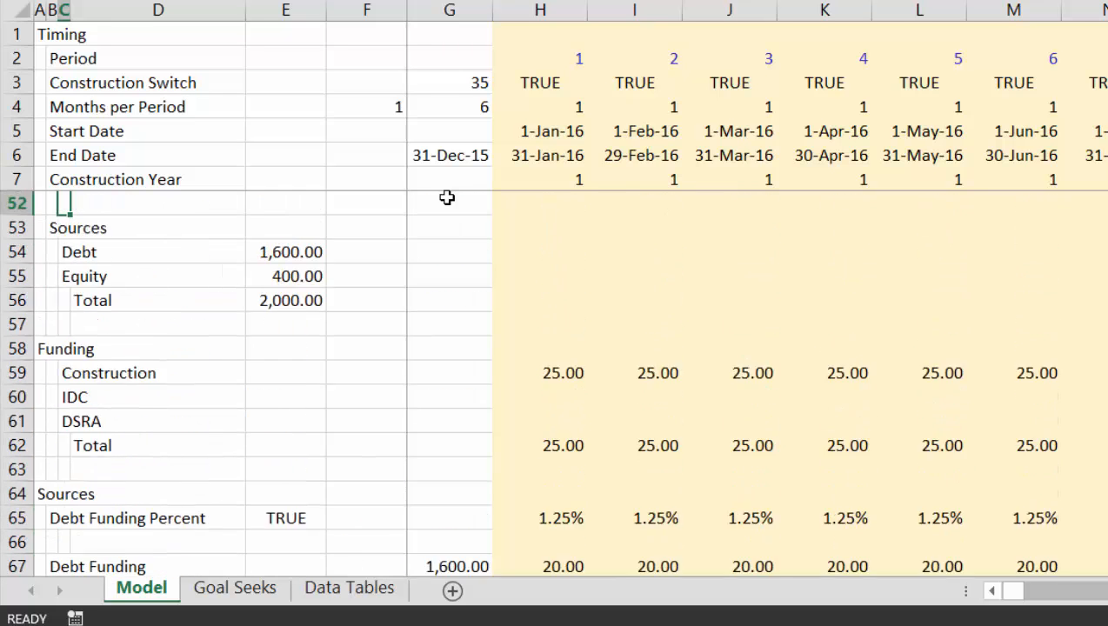
key(Up)
key(Up)
key(Up)
key(Up)
key(Up)
key(Up)
key(Up)
key(Up)
key(Up)
key(Up)
key(Up)
key(Up)
key(Up)
key(Up)
key(Up)
key(Up)
key(Up)
key(Up)
key(Up)
key(Up)
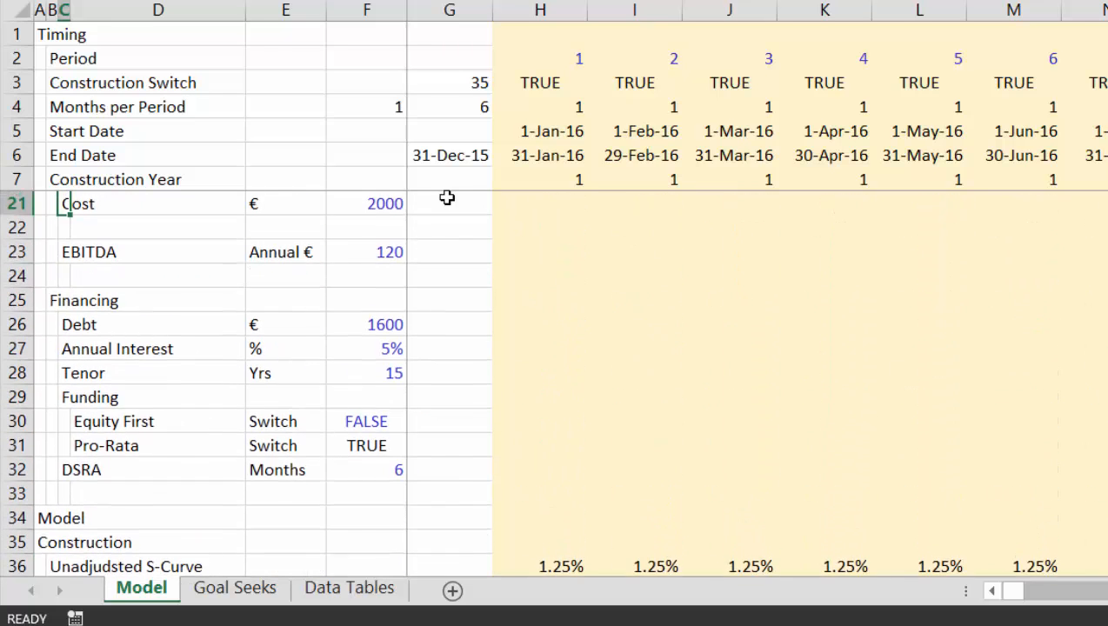
key(Up)
key(Up)
key(Up)
key(Up)
key(Up)
key(Up)
key(Up)
key(Up)
key(Up)
key(Up)
key(Up)
key(Up)
key(Up)
key(Up)
key(Up)
key(Up)
key(Up)
key(Up)
key(Up)
key(Up)
key(Down)
key(Down)
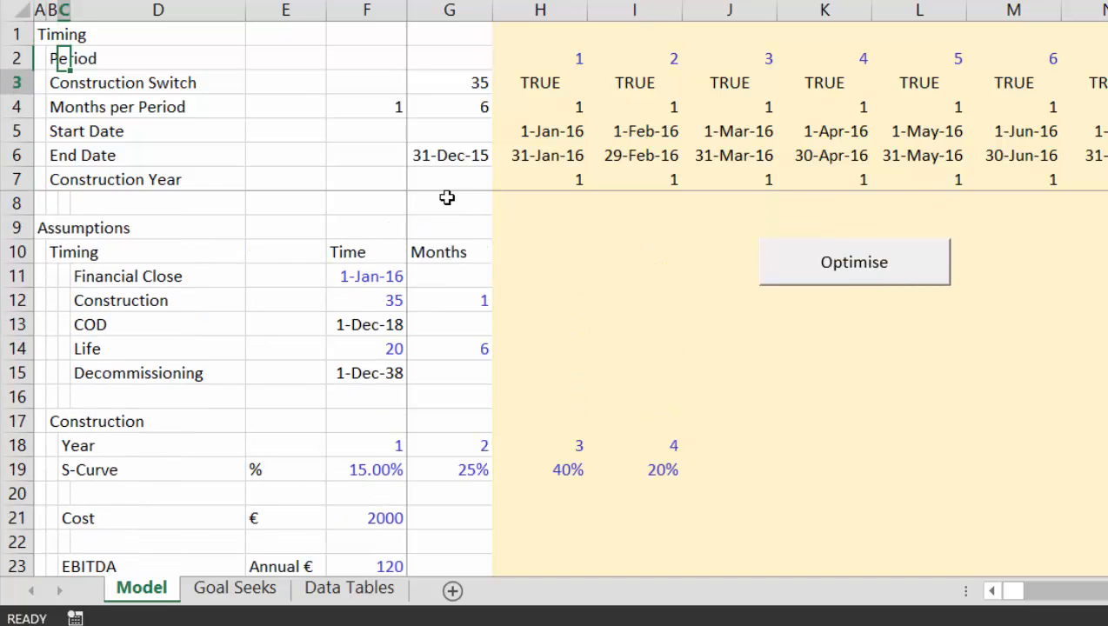
- Enter the labels Interst Expense in C84 and Debt Service in C85, below Closing Balance in the Permanent Debt block
key(Down)
key(Down)
key(Down)
key(Down)
key(Down)
key(Down)
key(Down)
key(Down)
key(Down)
key(Down)
key(Down)
key(Down)
key(Down)
key(Down)
key(Down)
key(Down)
key(Down)
key(Down)
key(Down)
key(Down)
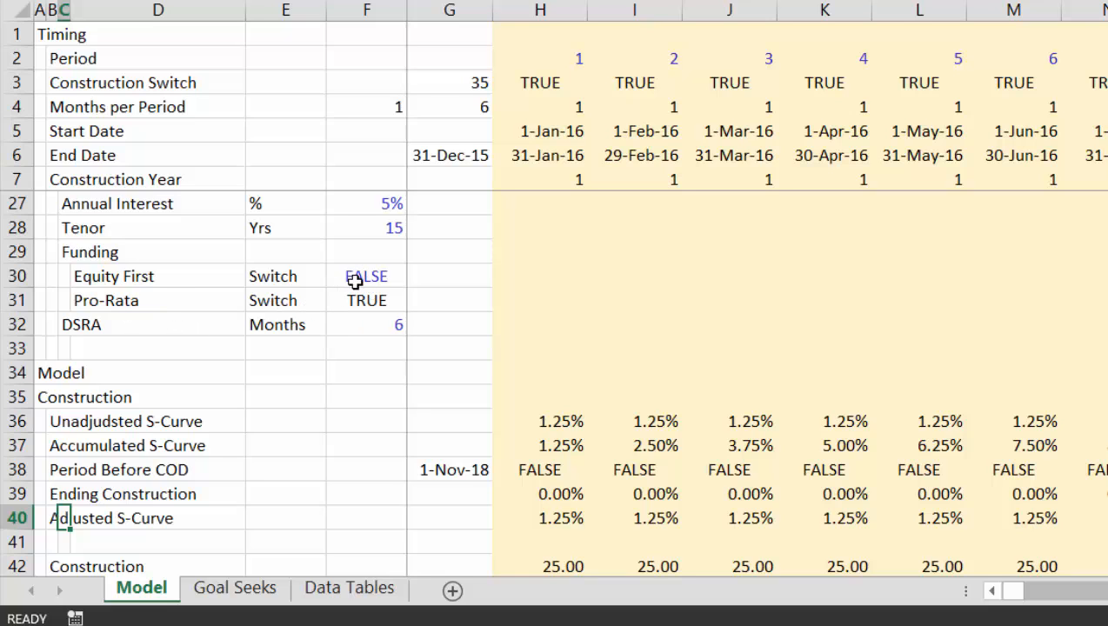
key(Down)
key(Down)
key(Down)
key(Down)
key(Down)
key(Down)
key(Down)
key(Down)
key(Down)
key(Down)
key(Down)
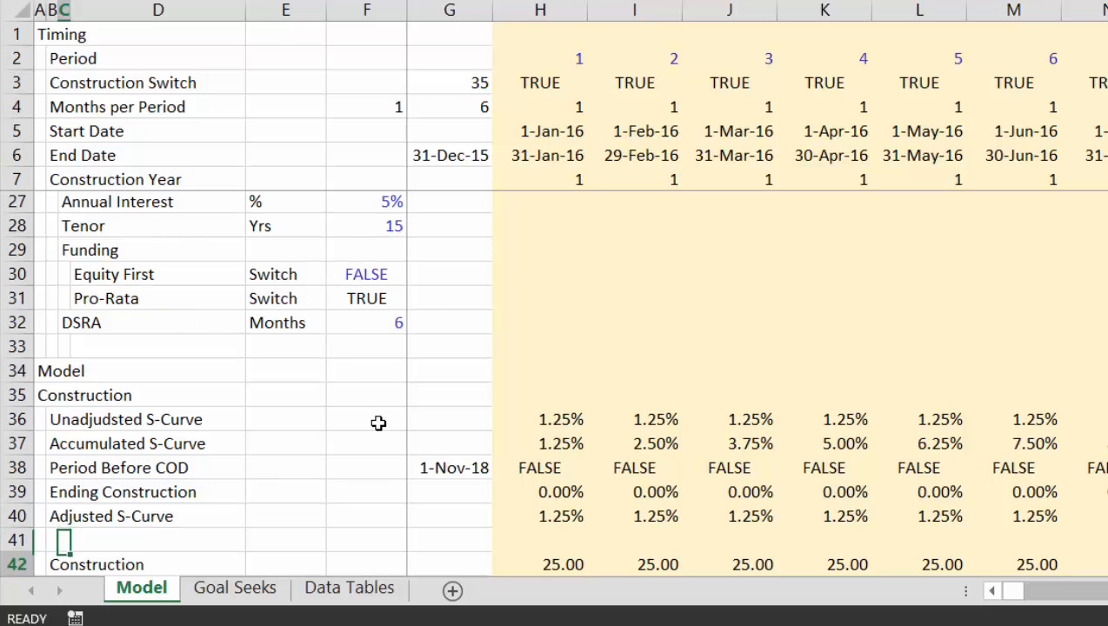
key(Down)
key(Down)
key(Down)
key(Down)
key(Down)
key(Down)
key(Down)
key(Down)
key(Down)
key(Down)
key(Down)
key(Down)
key(Down)
key(Down)
key(Down)
key(Down)
key(Down)
key(Down)
key(Down)
key(Down)
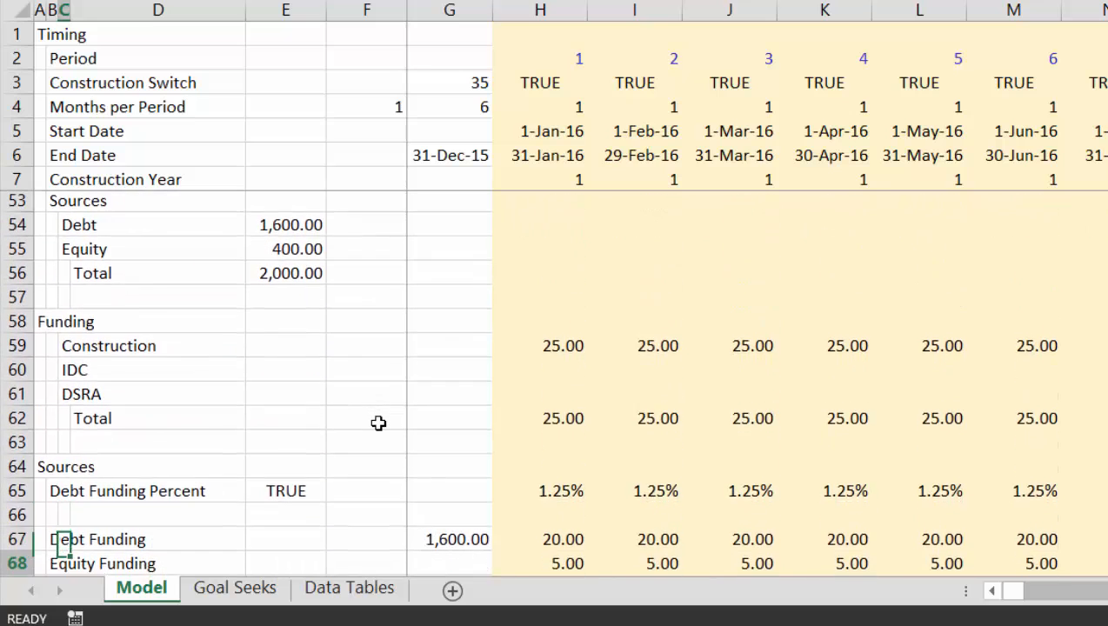
key(Down)
key(Down)
key(Down)
key(Down)
key(Down)
key(Down)
key(Down)
key(Down)
key(Down)
key(Down)
key(Down)
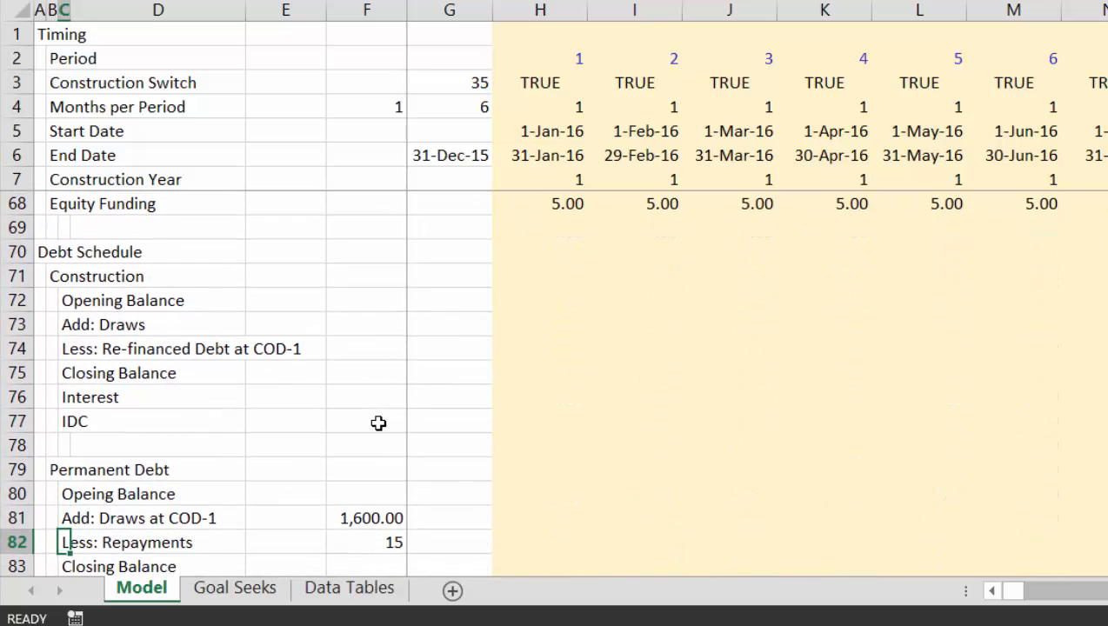
key(Up)
key(Up)
key(Up)
key(Up)
key(Up)
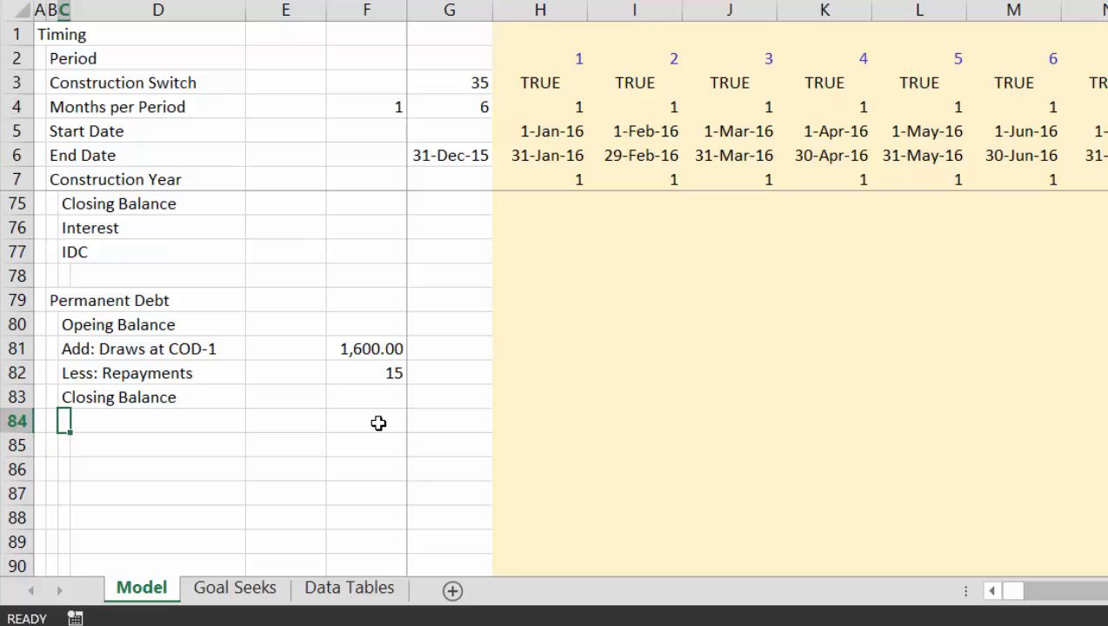
text(Inter)
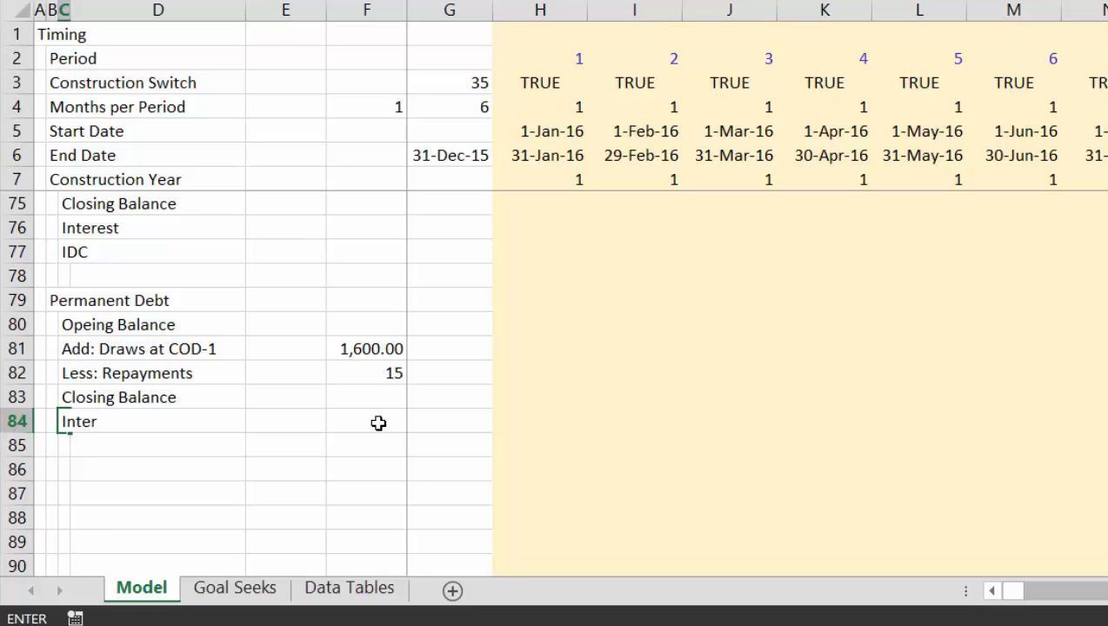
text(st Expense)
key(Return)
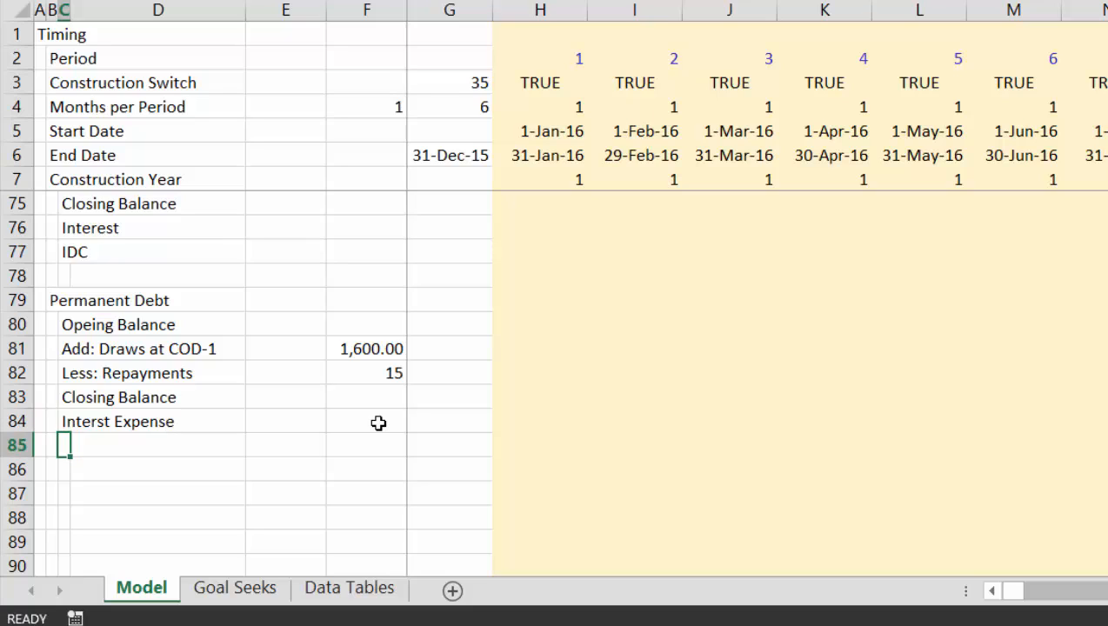
text(Debt Serv)
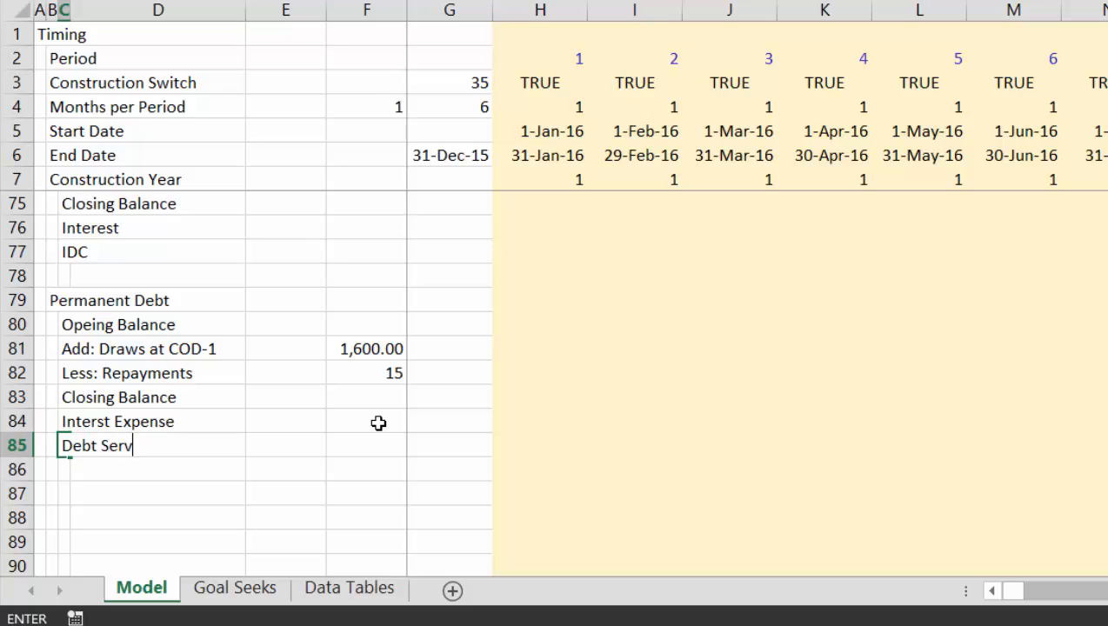
text(ice)
key(Return)
- Enter the section heading DSRA in B87, one blank row below the Permanent Debt block
key(Down)
key(Left)
key(Left)
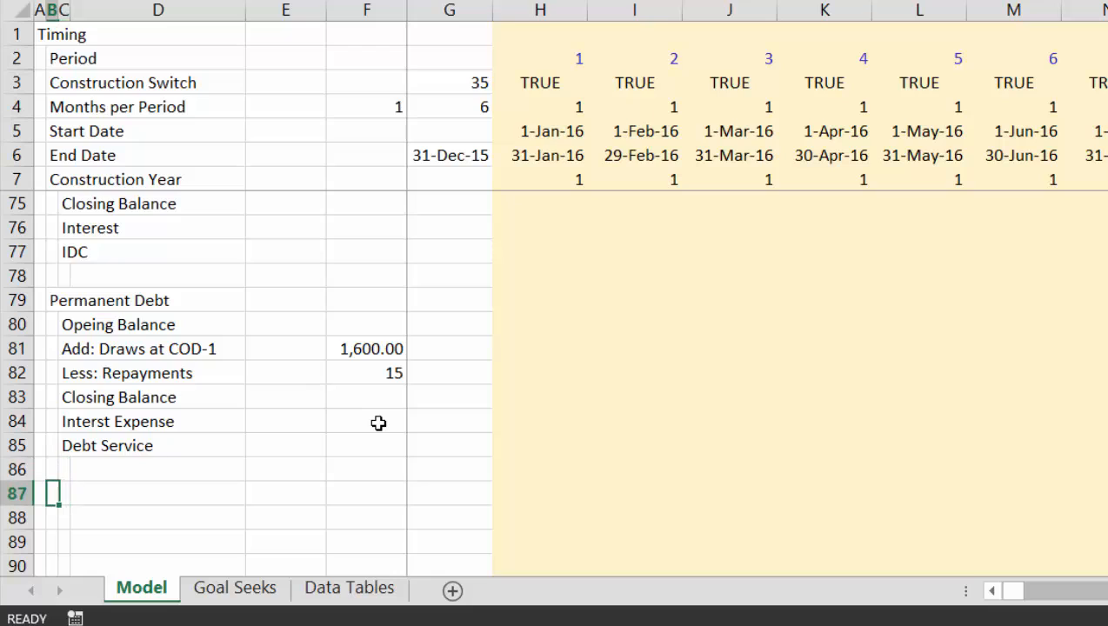
key(Right)
text(DSCR)
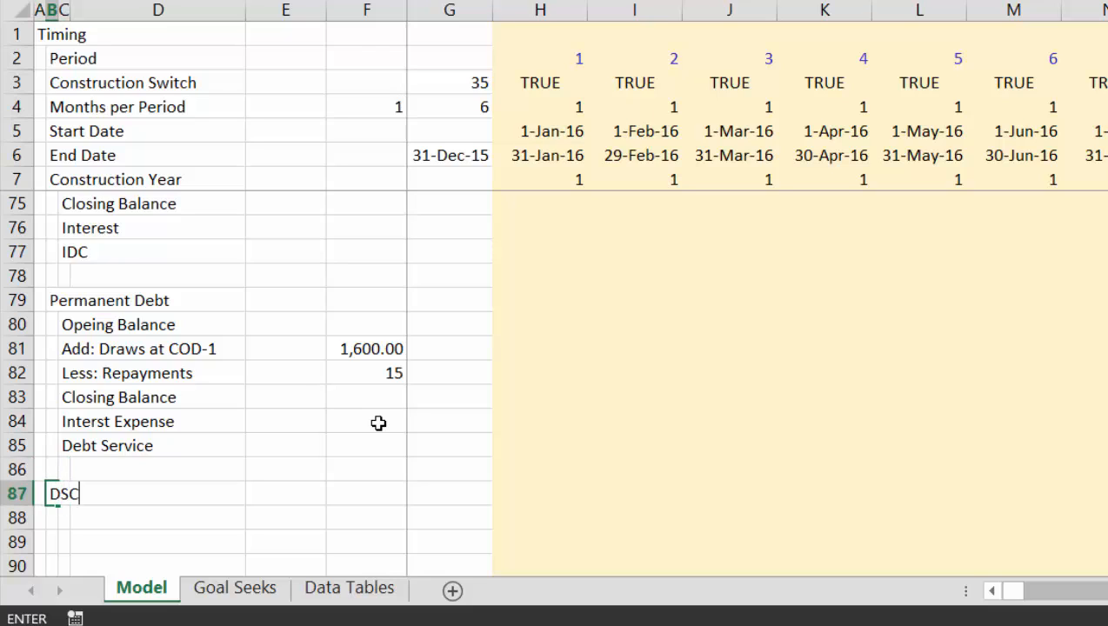
key(BackSpace)
key(BackSpace)
text(RA)
key(Return)
key(Right)
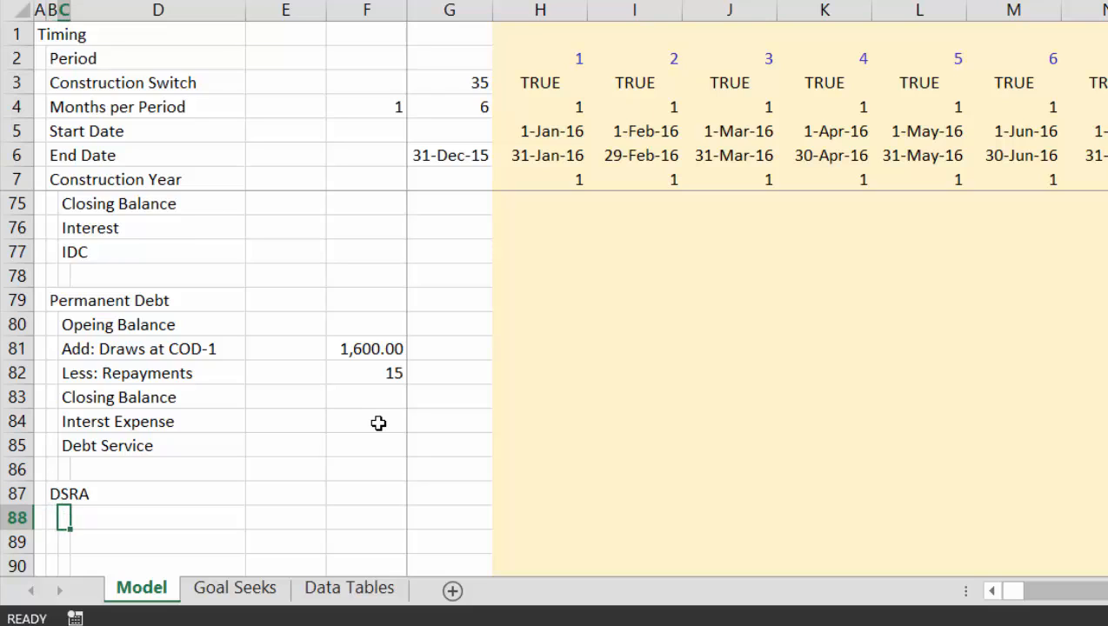
- Enter the labels Debt Service in C88 and Required Debt Service in C89 under the DSRA heading
text(Debt S)
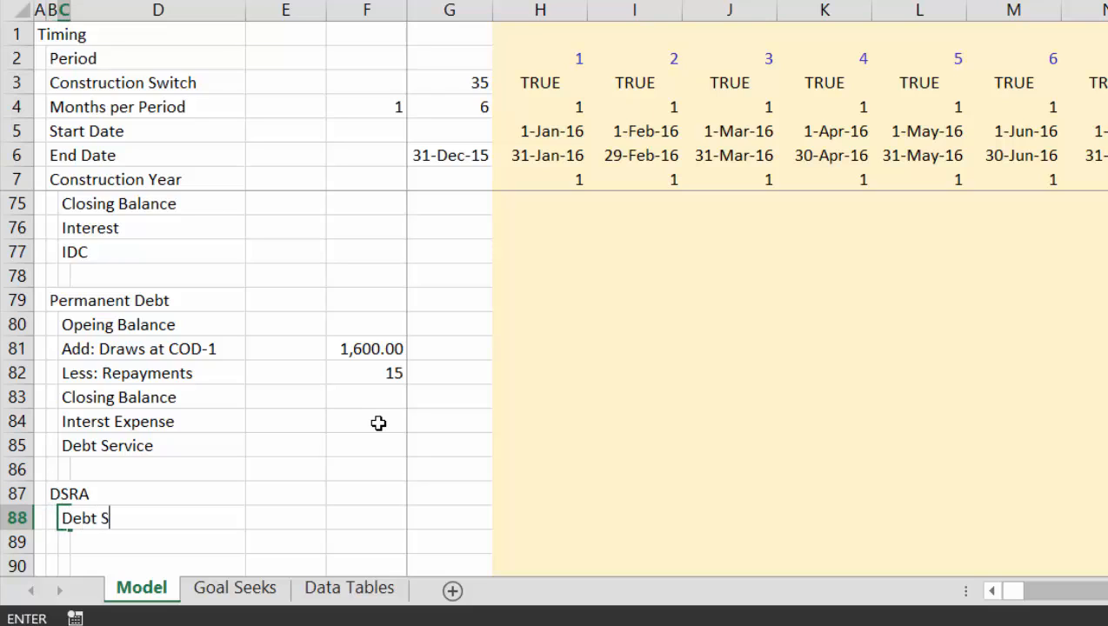
text(ervice)
key(Return)
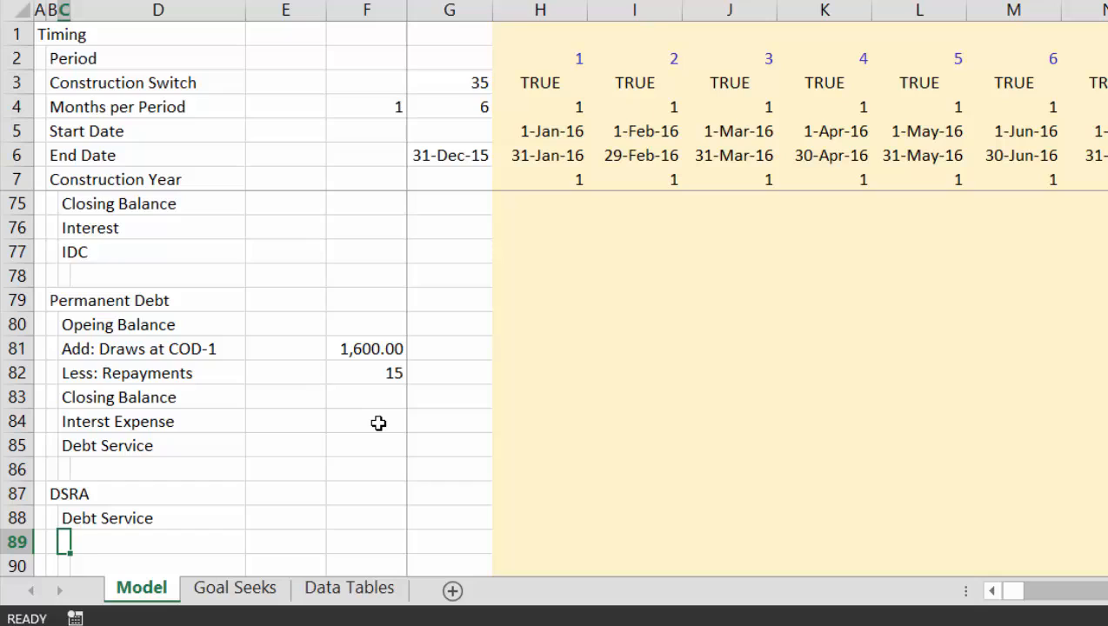
text(Required )
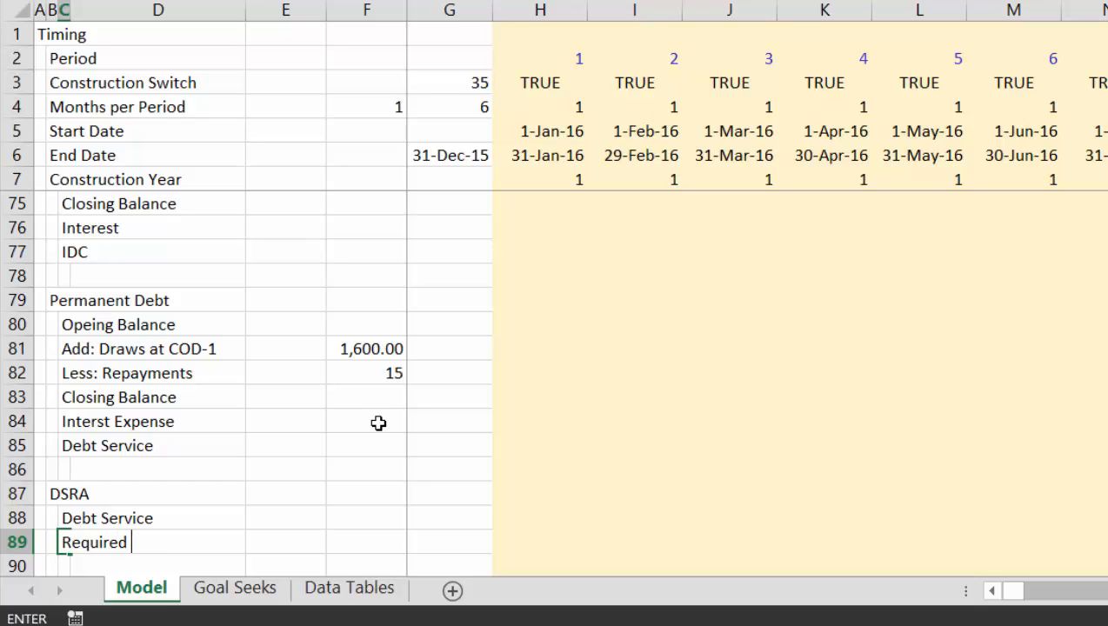
text(Debt Service)
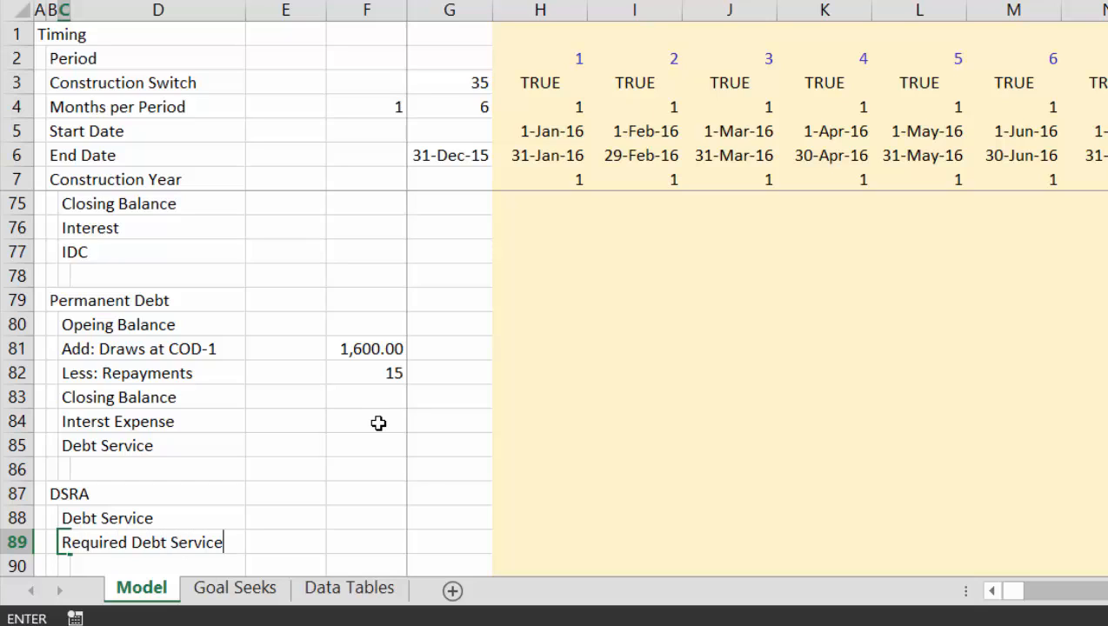
key(Return)
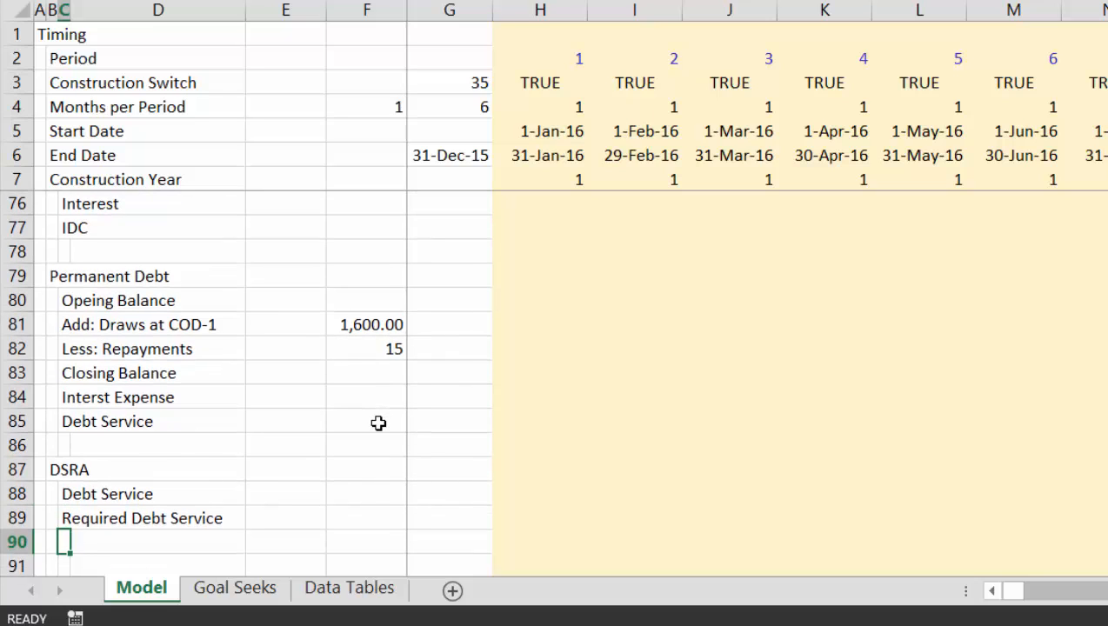
text(Fun)
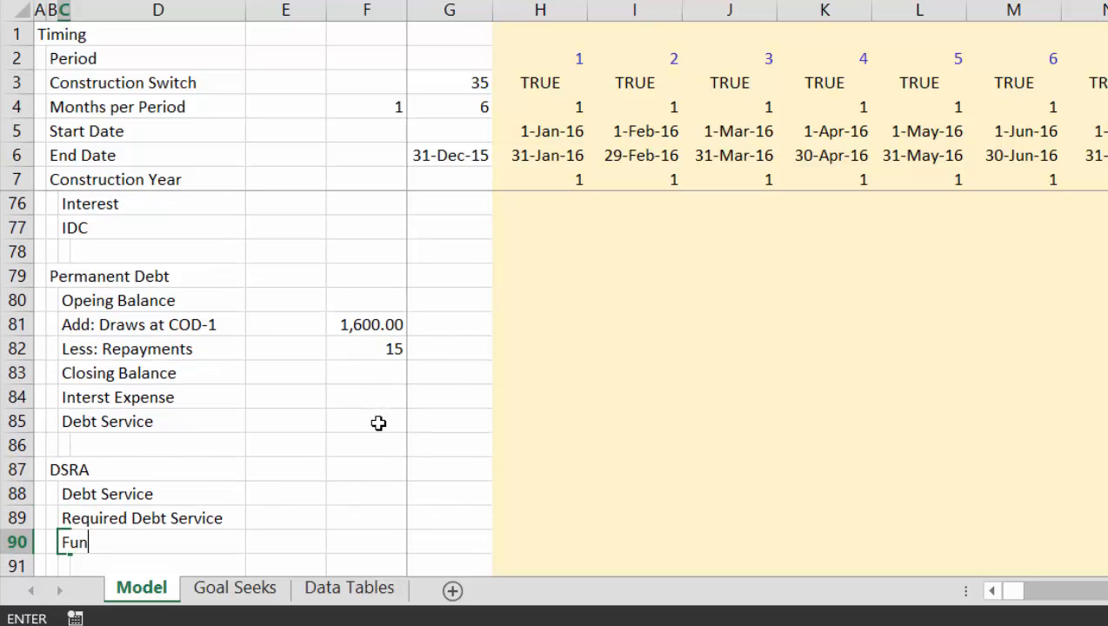
text(ding Du)
key(Escape)
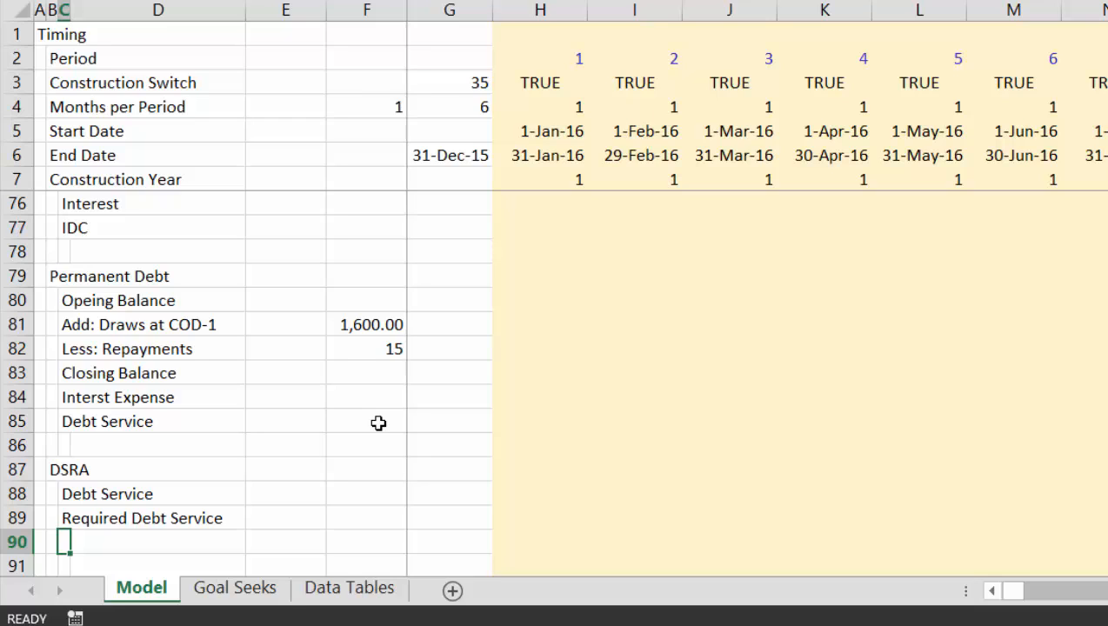
- Enter the label Funding Requirement in C90, below Required Debt Service in the DSRA block
text(Funding)
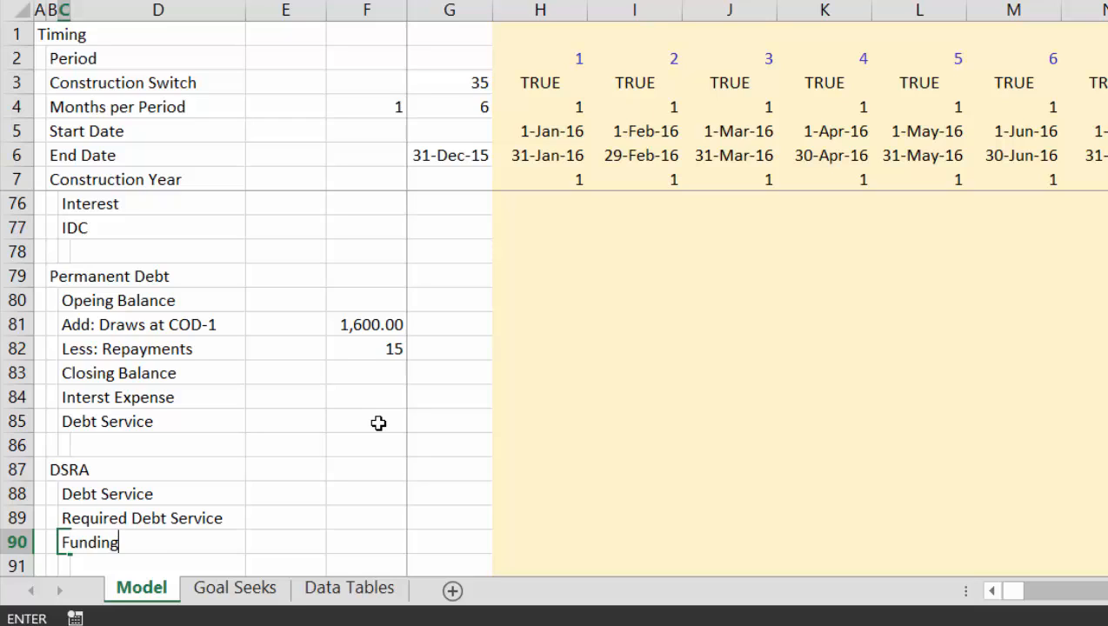
text( Require)
text(ment)
key(Return)
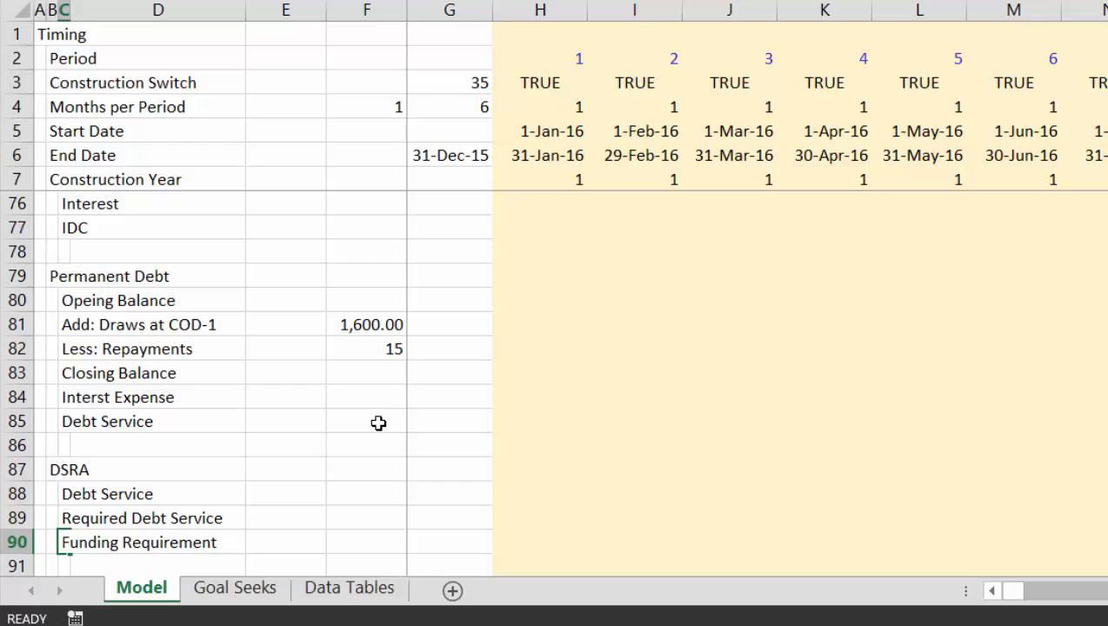
- Enter the labels Funding During Construction in C91 and Funding During Operation in C92 of the DSRA block
text(Fud)
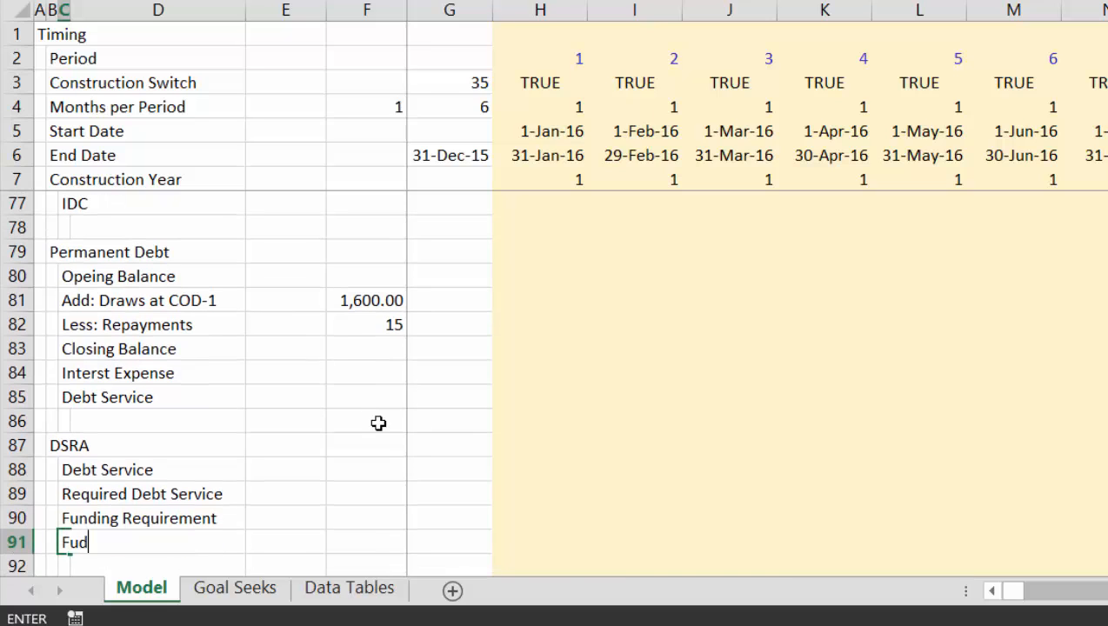
key(BackSpace)
text(nding During Const)
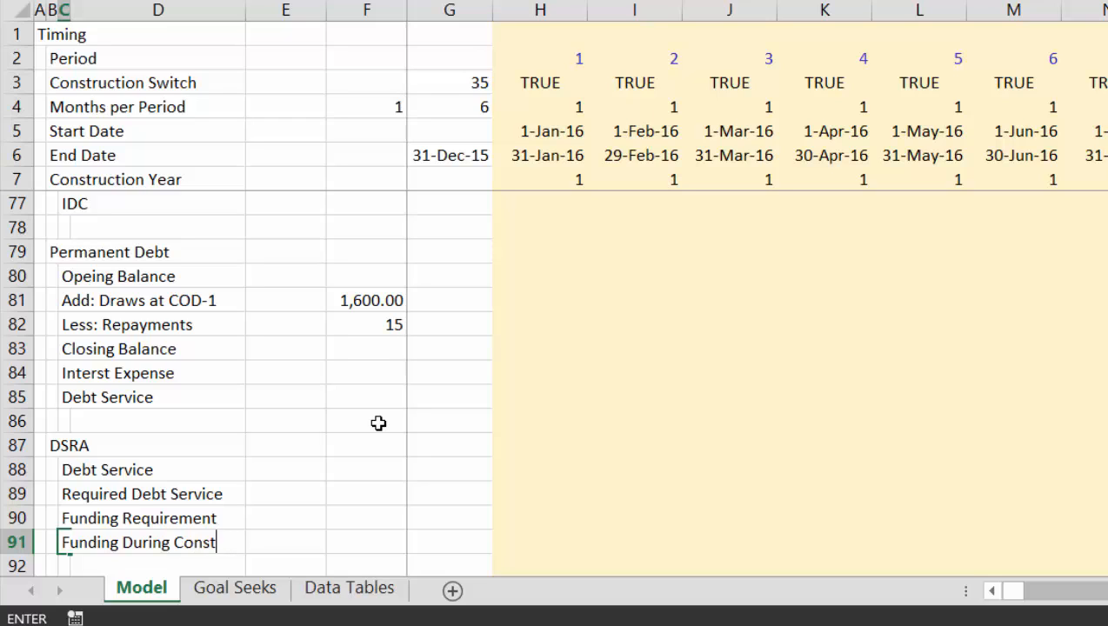
text(ruction)
key(ctrl+Return)
key(Down)
text(F)
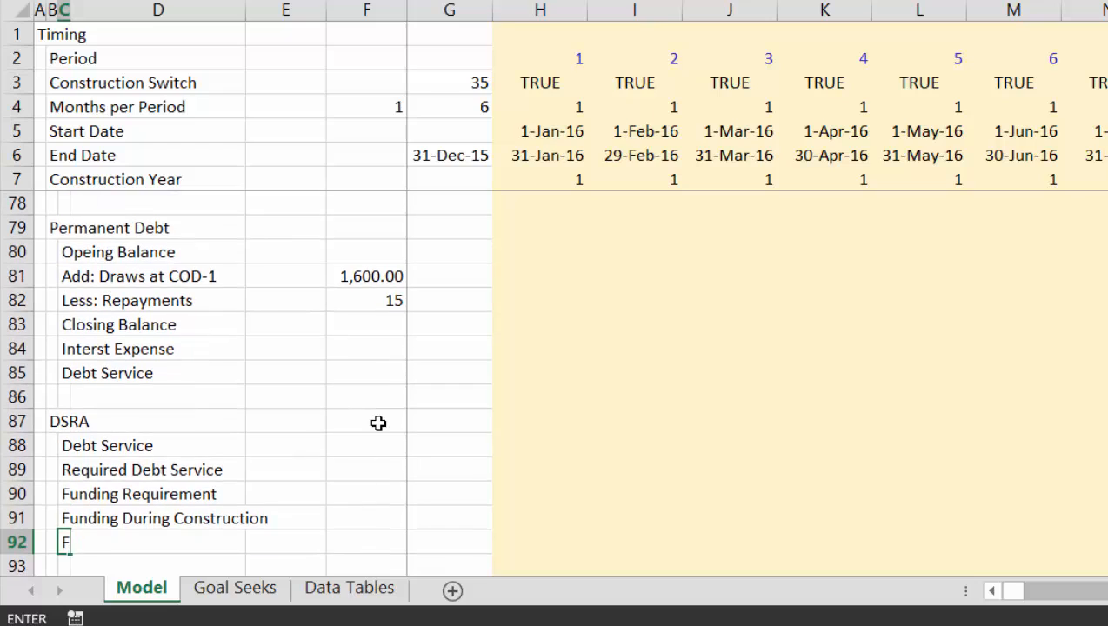
text(unding During Operation)
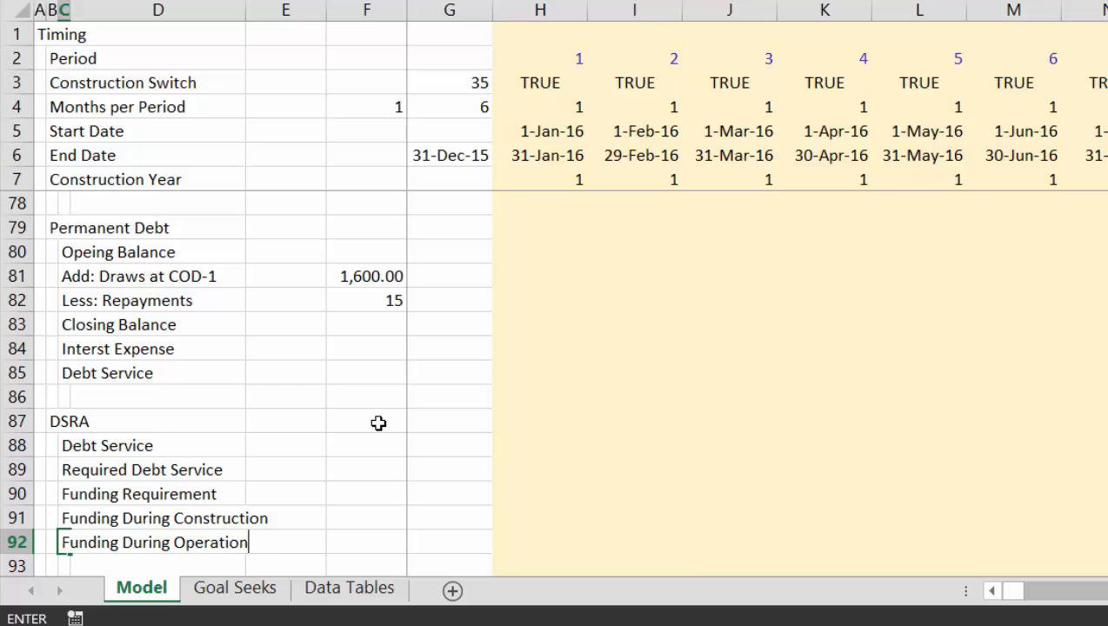
key(Return)
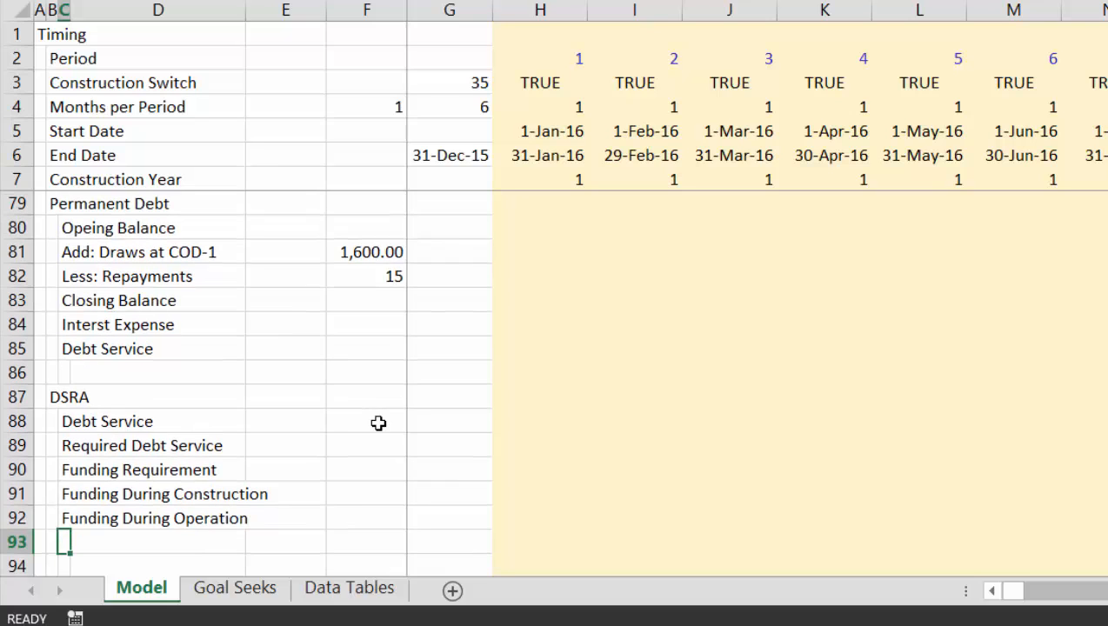
- Enter the DSRA account labels Opening Balance, Add: Funding and Closing Balance in C94:C96, leaving row 93 blank
key(Return)
text(Opening)
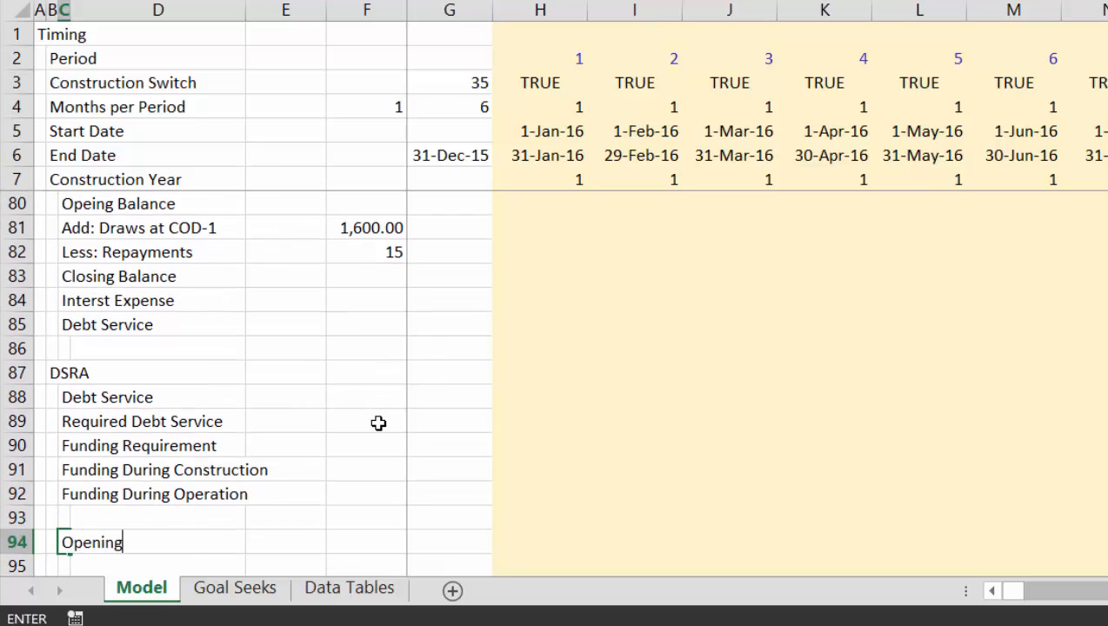
text( Balance)
key(Return)
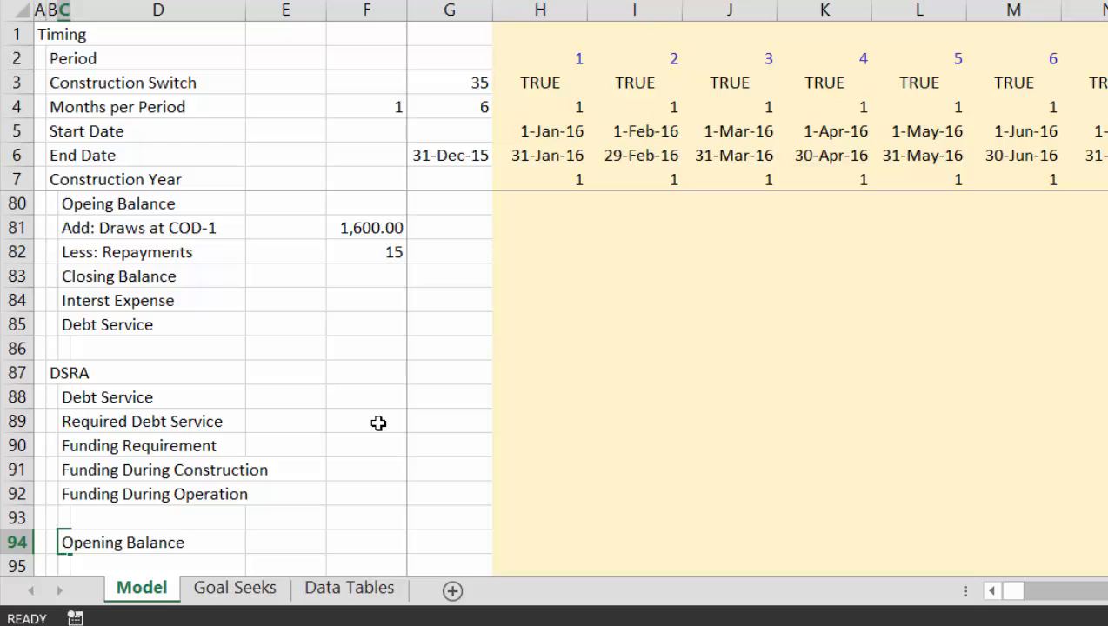
text(Add)
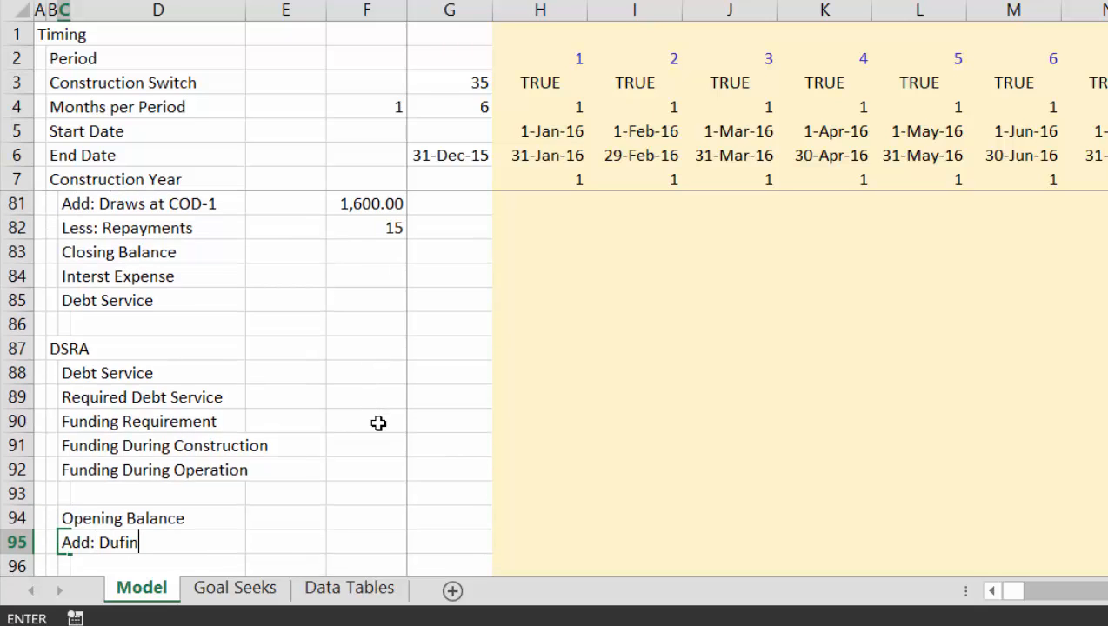
text(: Funding)
key(Return)
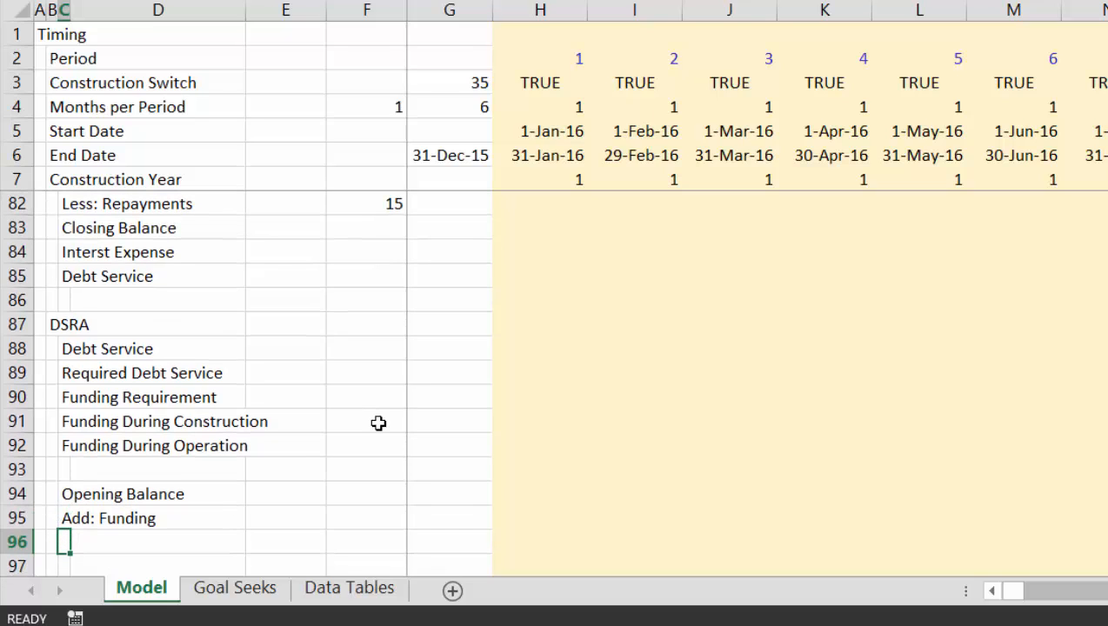
text(L)
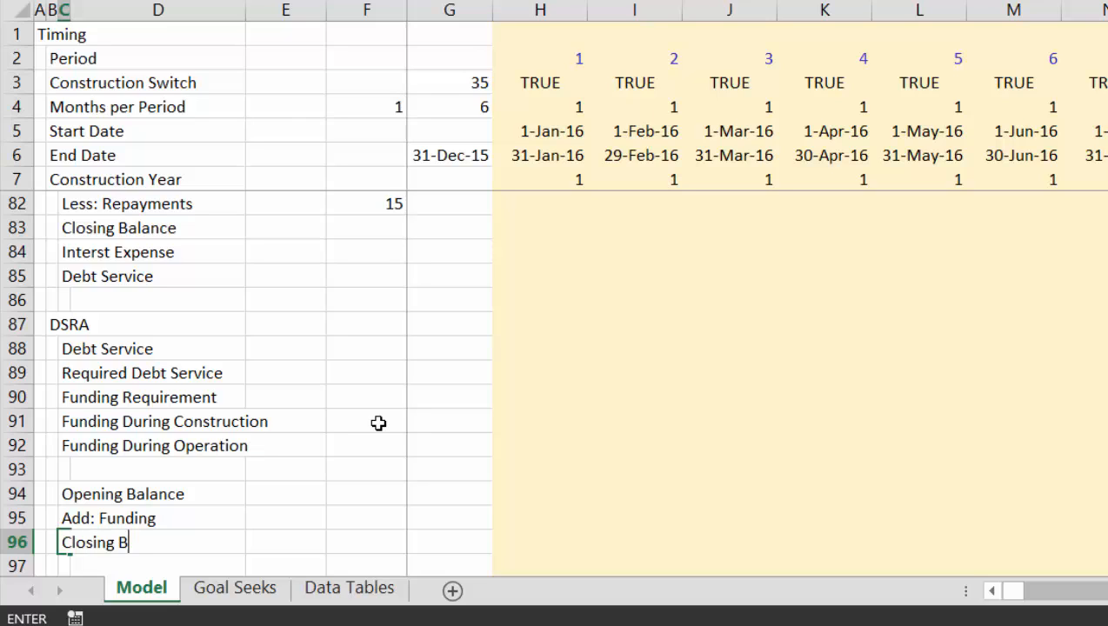
text(losing Balance)
key(Return)
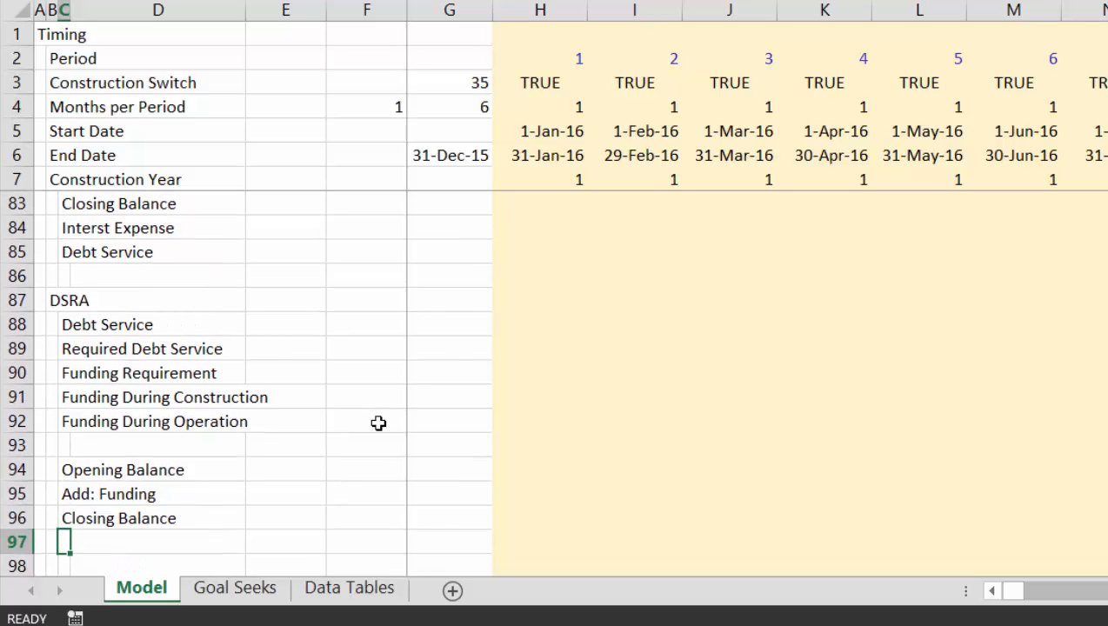
- Examine the Debt Schedule, Sources and Funding rows above the DSRA block
key(Up)
key(Up)
key(Up)
key(Up)
key(Up)
key(Up)
key(Up)
key(Up)
key(Up)
key(Up)
key(Up)
key(Up)
key(Up)
key(Up)
key(Up)
key(Up)
key(Up)
key(Up)
key(Up)
key(Up)
key(Up)
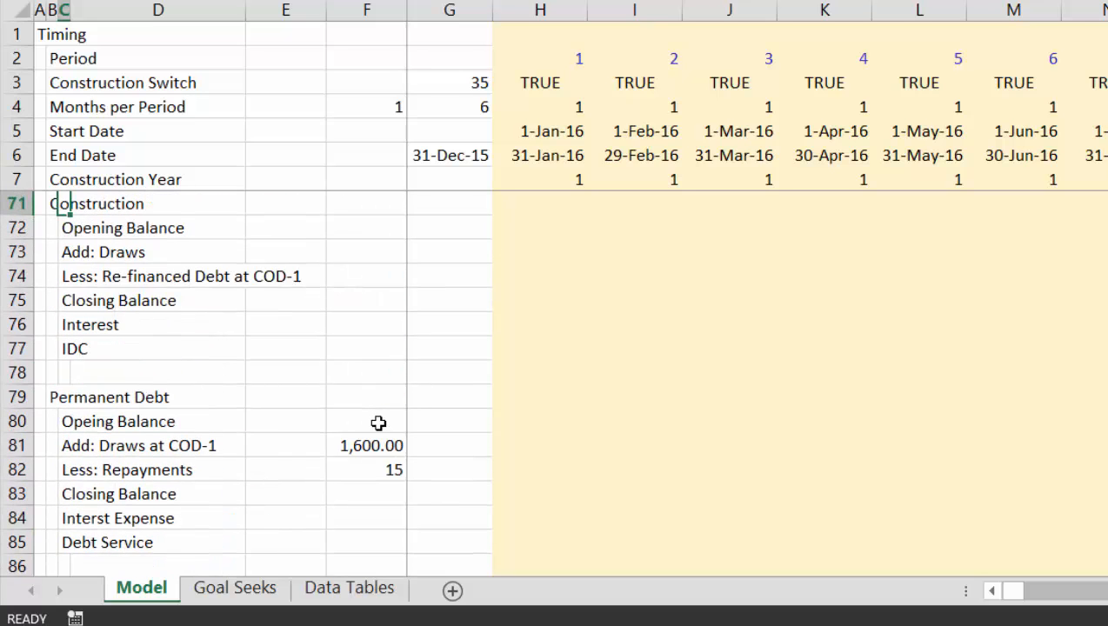
key(Up)
key(Up)
key(Up)
key(Up)
key(Up)
key(Up)
key(Up)
key(Up)
key(Up)
key(Up)
key(Up)
key(Up)
key(Down)
key(Down)
key(Down)
key(Down)
key(Down)
key(Down)
key(Down)
key(Down)
key(Down)
key(Down)
key(Down)
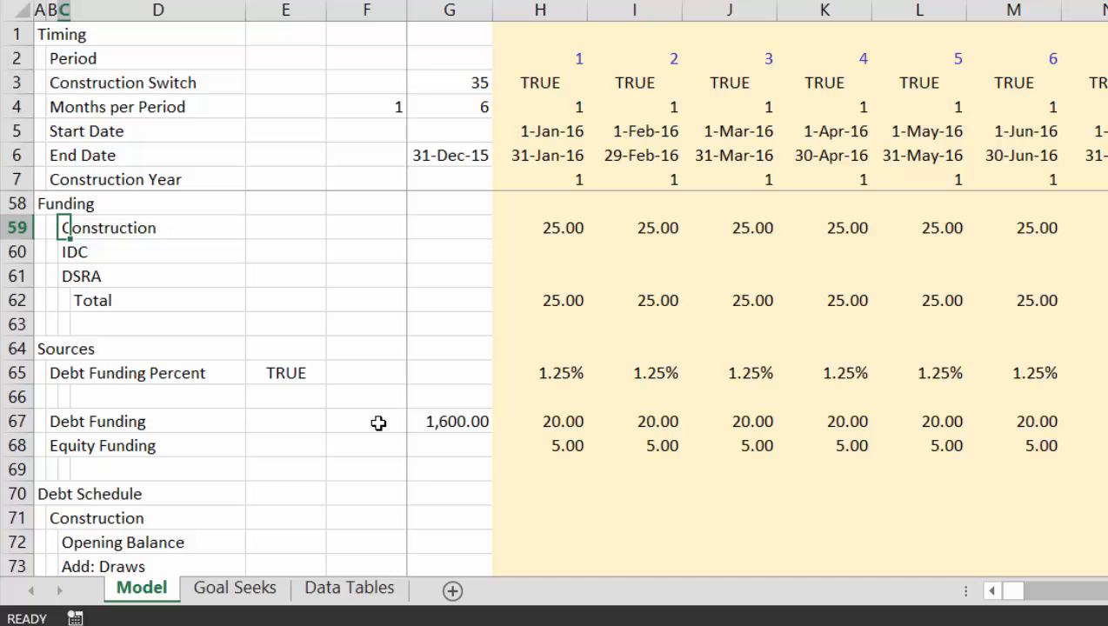
- Link the first-period construction Opening Balance in H72 to the previous period's Closing Balance with =G75
key(Down)
key(Down)
key(Down)
key(Down)
key(Down)
key(Down)
key(Down)
key(Up)
key(Up)
key(Up)
key(Up)
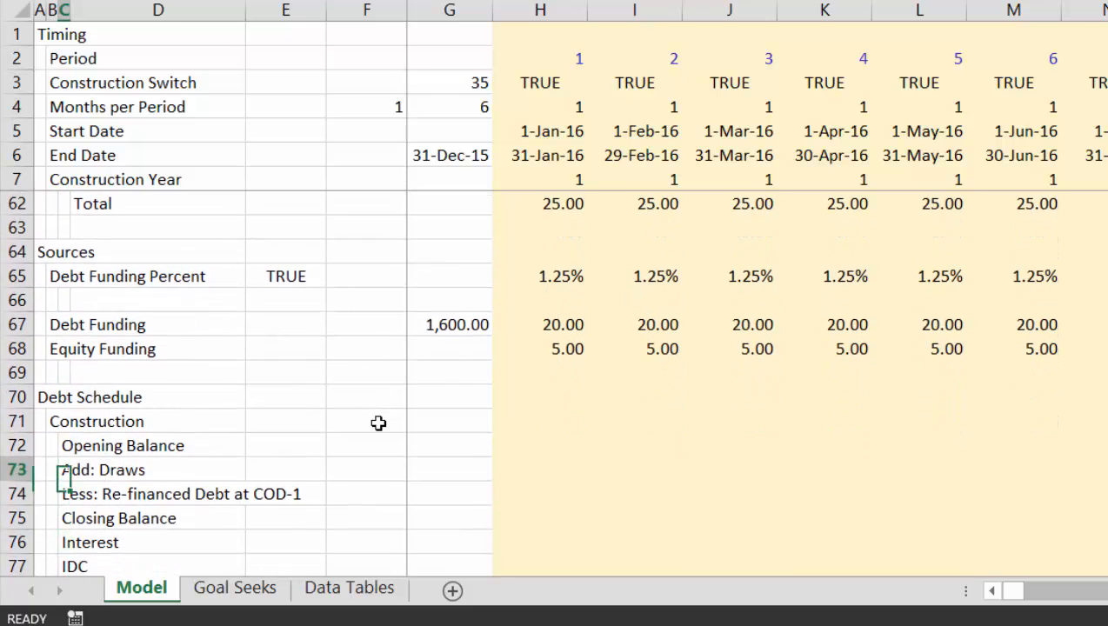
key(Right)
key(Right)
key(Right)
key(Right)
key(Right)
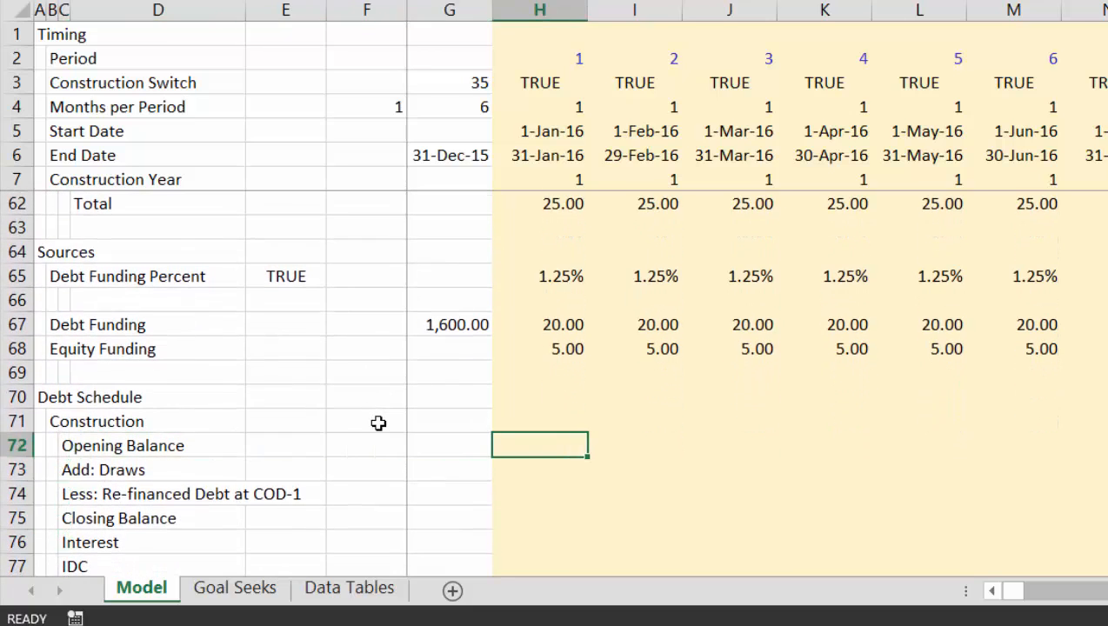
text(=)
key(Down)
key(Down)
key(Down)
key(Left)
key(Return)
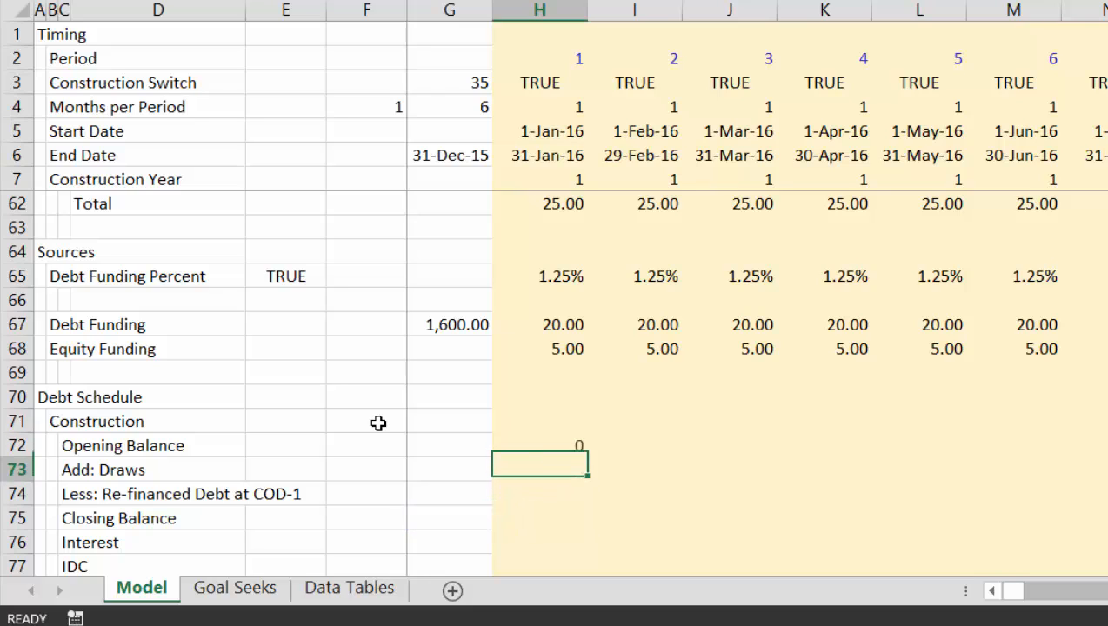
- Link the first-period construction Add: Draws in H73 to the Debt Funding row with =H67
text(=)
key(Up)
key(Up)
key(Up)
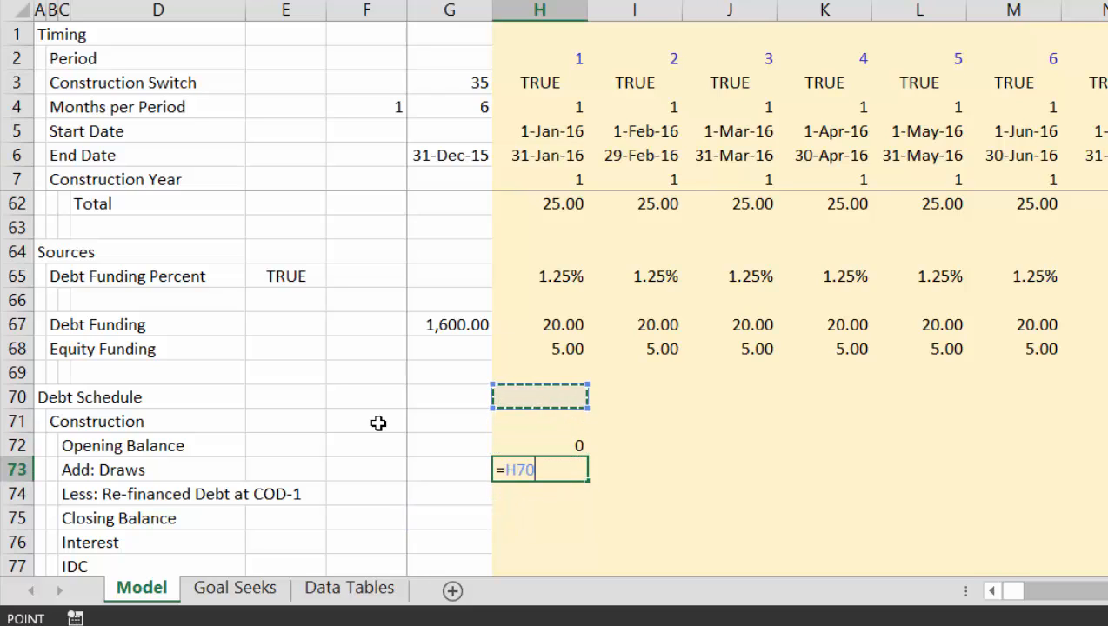
key(Up)
key(Up)
key(Up)
key(Return)
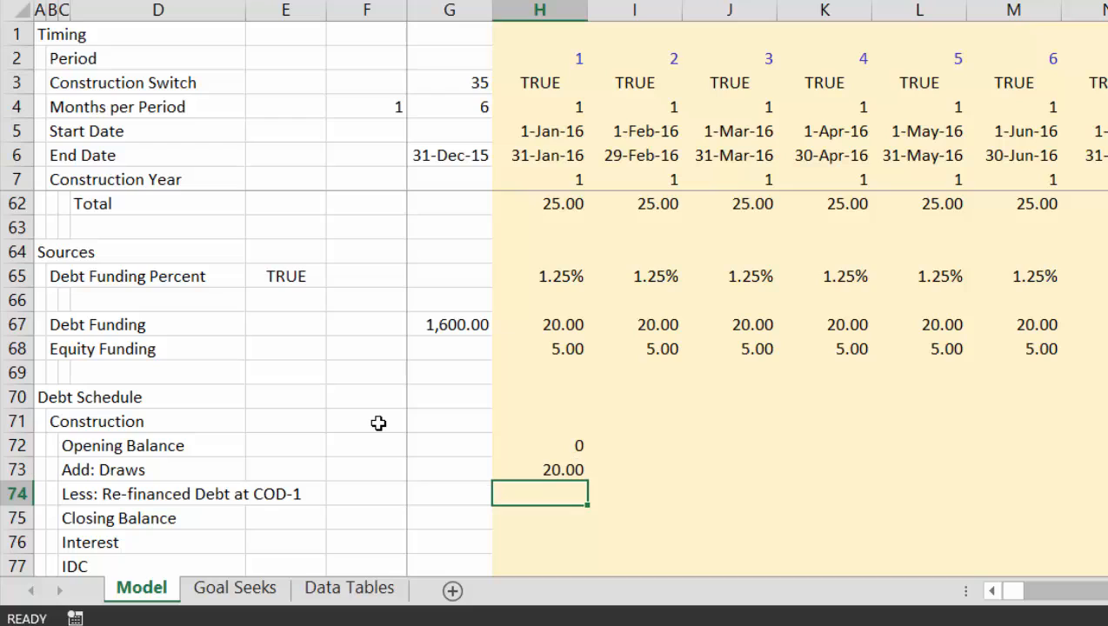
- Calculate Less: Re-financed Debt at COD-1 in H74 as SUM(H72:H73) multiplied by the Period Before COD flag in H38
text(=sum()
key(Up)
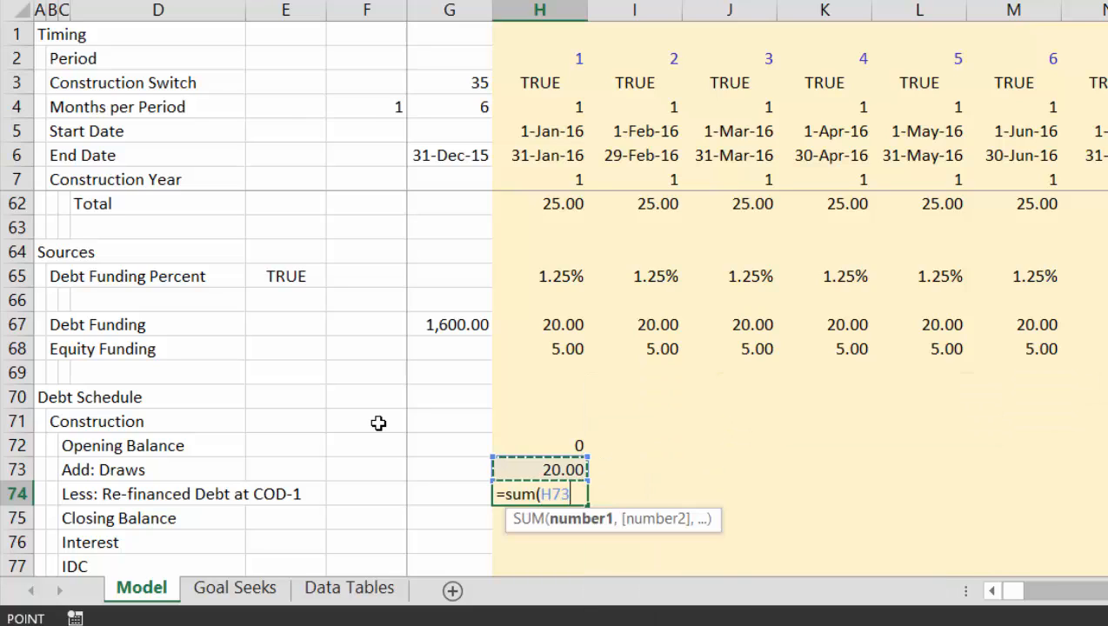
key(shift+Up)
text()*)
key(Up)
key(Up)
key(Up)
key(Up)
key(Up)
key(Up)
key(Up)
key(Up)
key(Up)
key(Up)
key(Up)
key(Up)
key(Up)
key(Up)
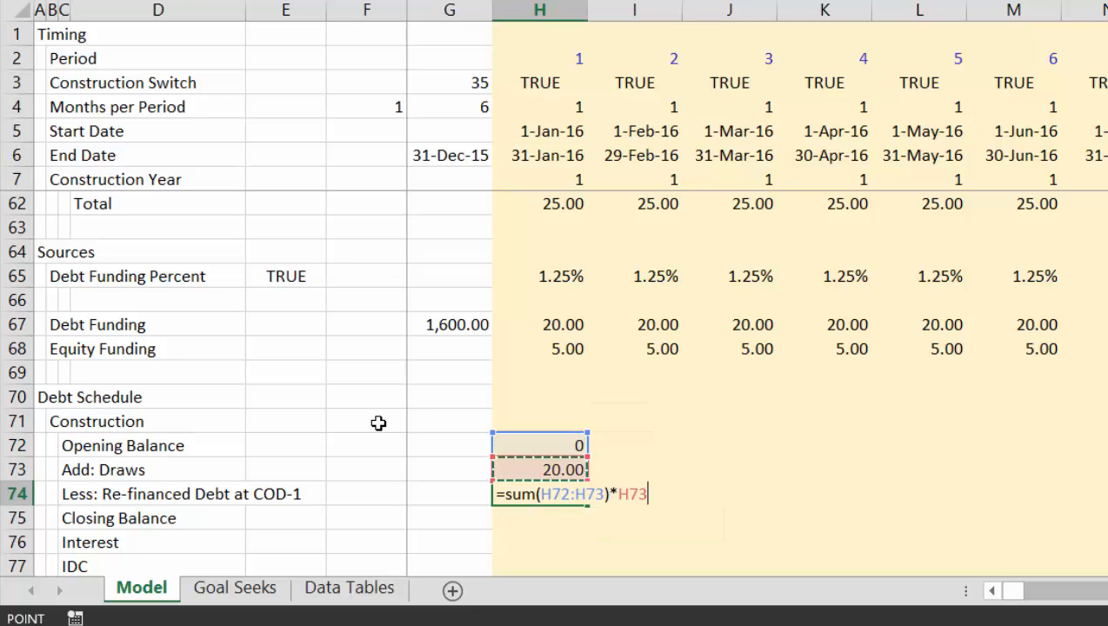
key(Up)
key(Up)
key(Up)
key(Up)
key(Up)
key(Up)
key(Up)
key(Up)
key(Up)
key(Up)
key(Up)
key(Up)
key(Up)
key(Up)
key(Up)
key(Up)
key(Up)
key(Up)
key(Up)
key(Up)
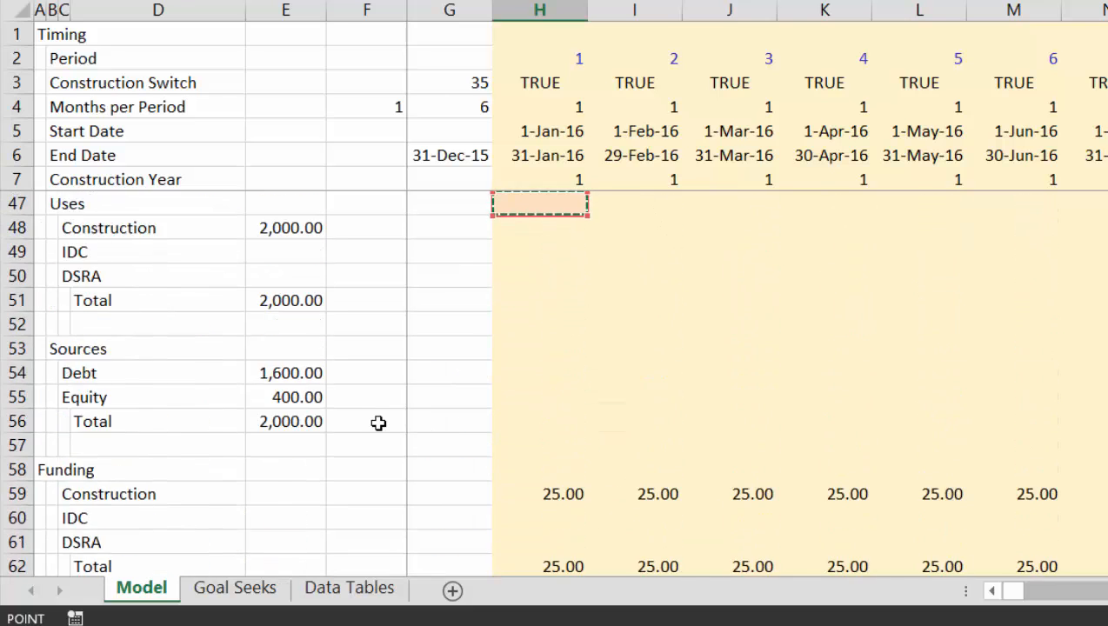
key(Up)
key(Up)
key(Up)
key(Up)
key(Up)
key(Up)
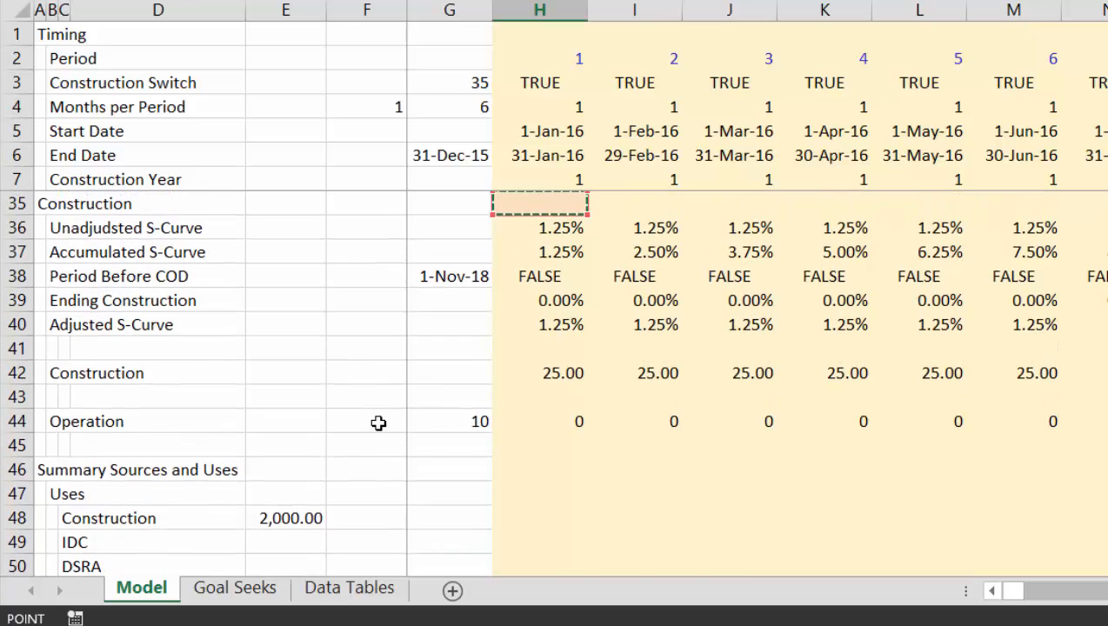
key(Down)
key(Down)
key(Down)
key(Down)
key(Down)
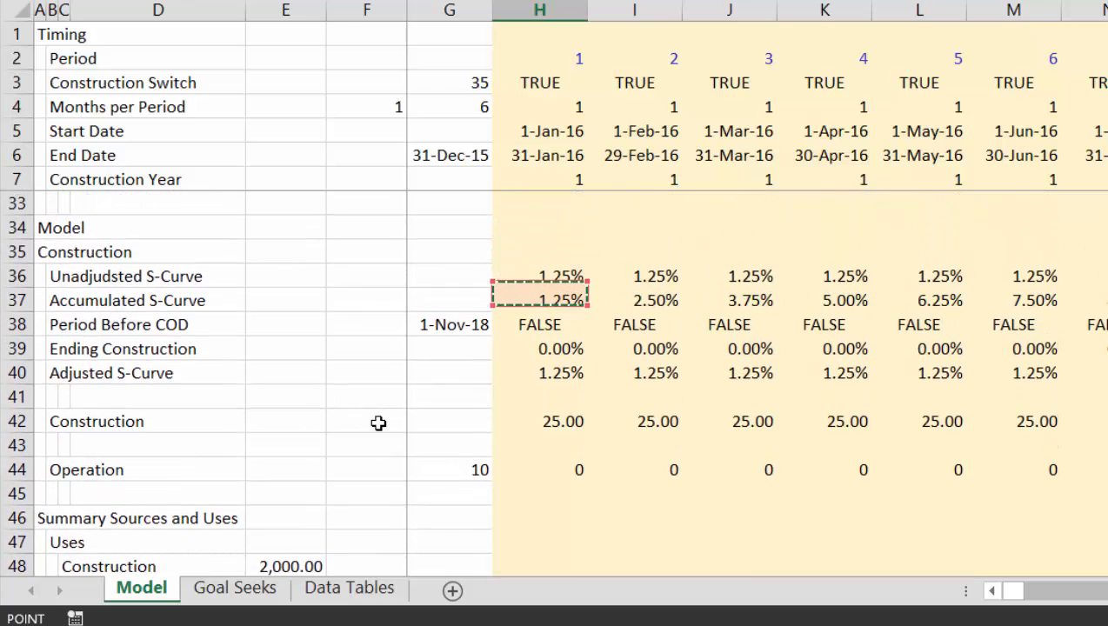
key(Return)
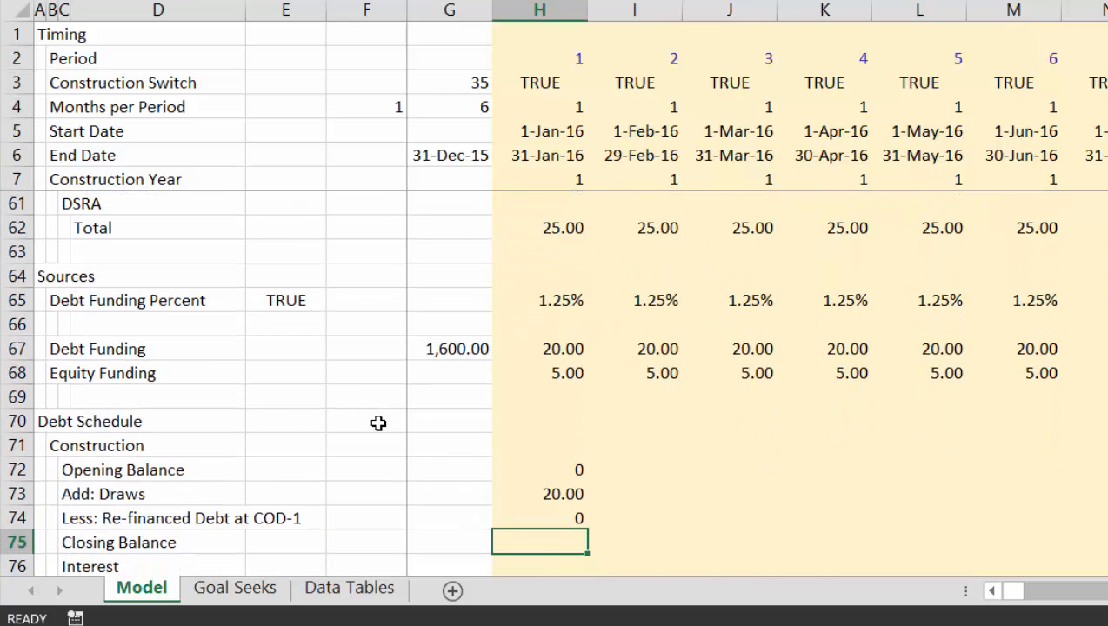
- Calculate the construction Closing Balance in H75 as opening balance plus draws minus re-financed debt, =H72+H73-H74
text(=)
key(Up)
key(Up)
key(Up)
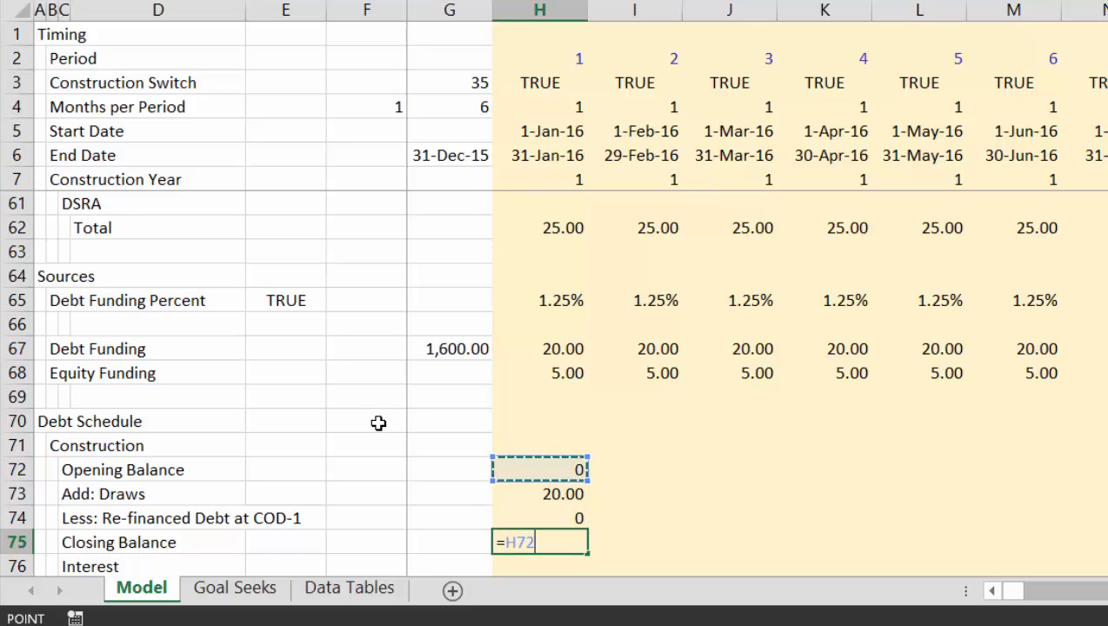
text(+)
key(Up)
key(Up)
key(Up)
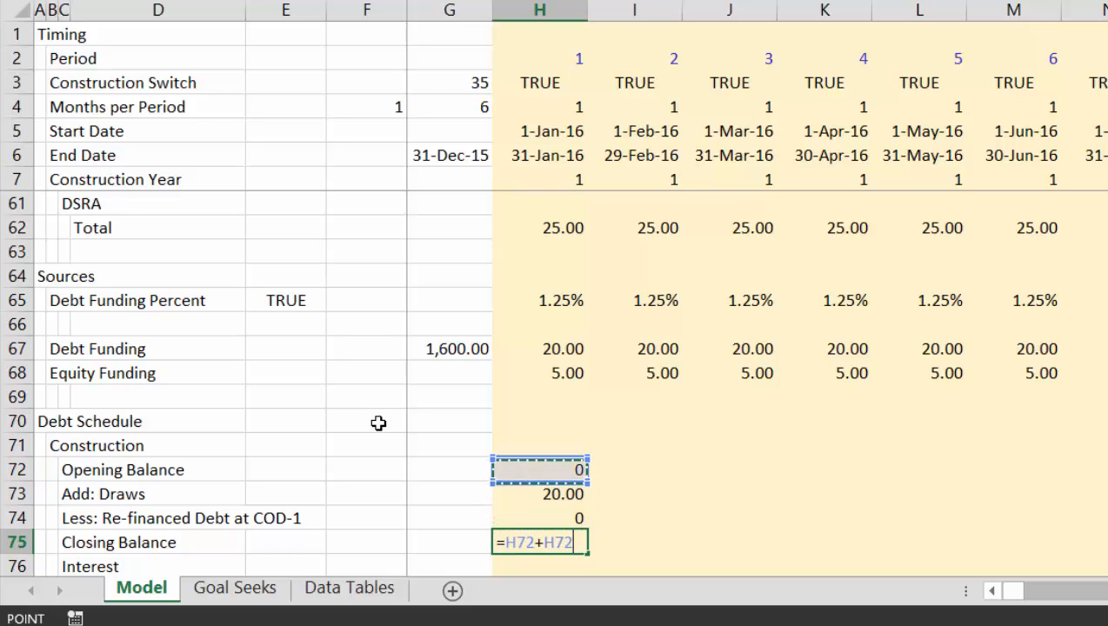
key(Down)
text(-)
key(Up)
key(Return)
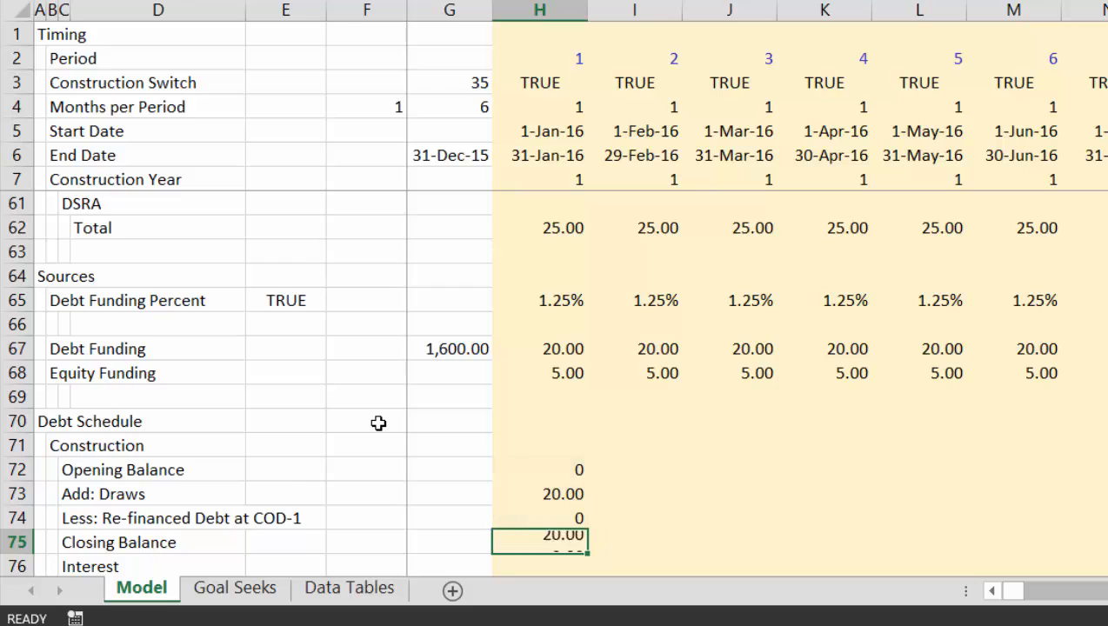
- Link G76 in the construction Interest row to the Annual Interest assumption in F27
text(=)
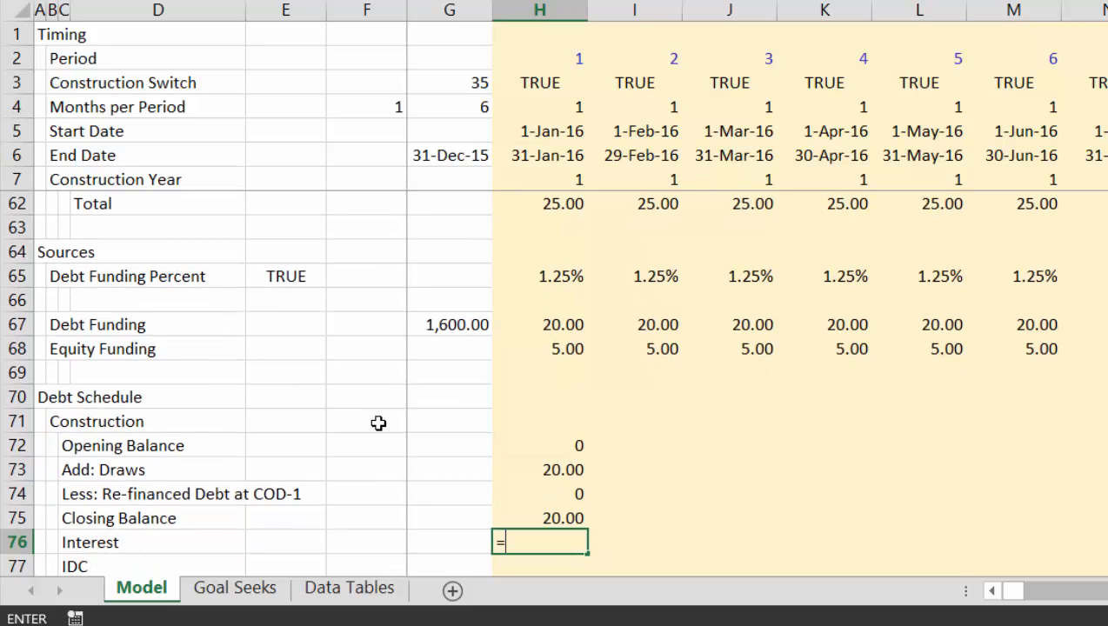
key(Escape)
key(Left)
text(=)
key(Up)
key(Up)
key(Up)
key(Up)
key(Up)
key(Up)
key(Up)
key(Up)
key(Up)
key(Up)
key(Up)
key(Up)
key(Up)
key(Up)
key(Up)
key(Up)
key(Up)
key(Up)
key(Up)
key(Up)
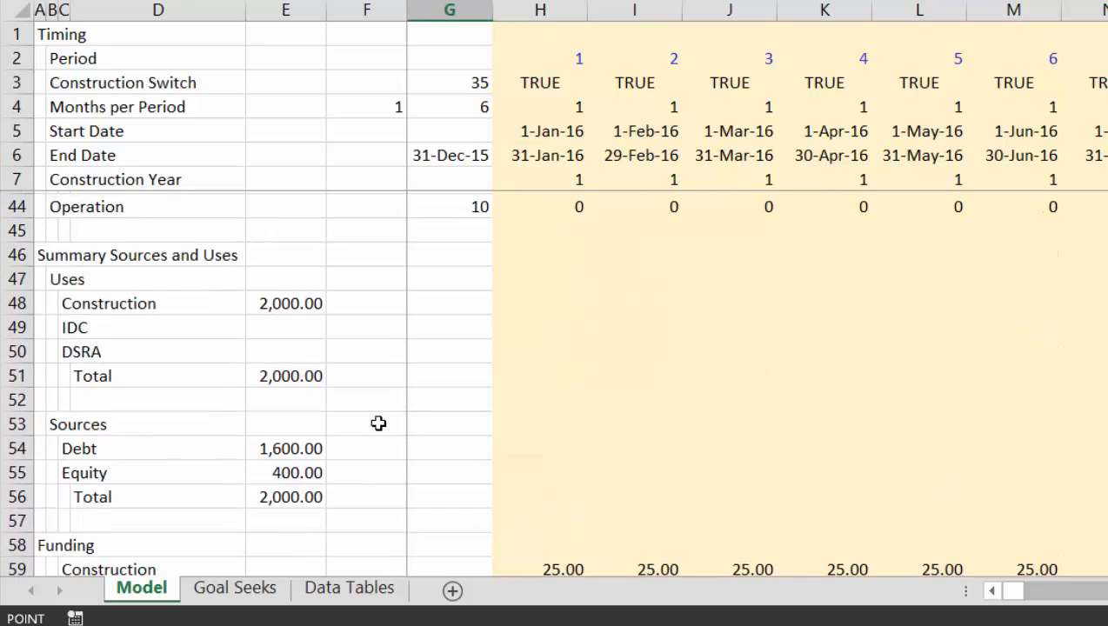
key(Page_Up)
key(Page_Down)
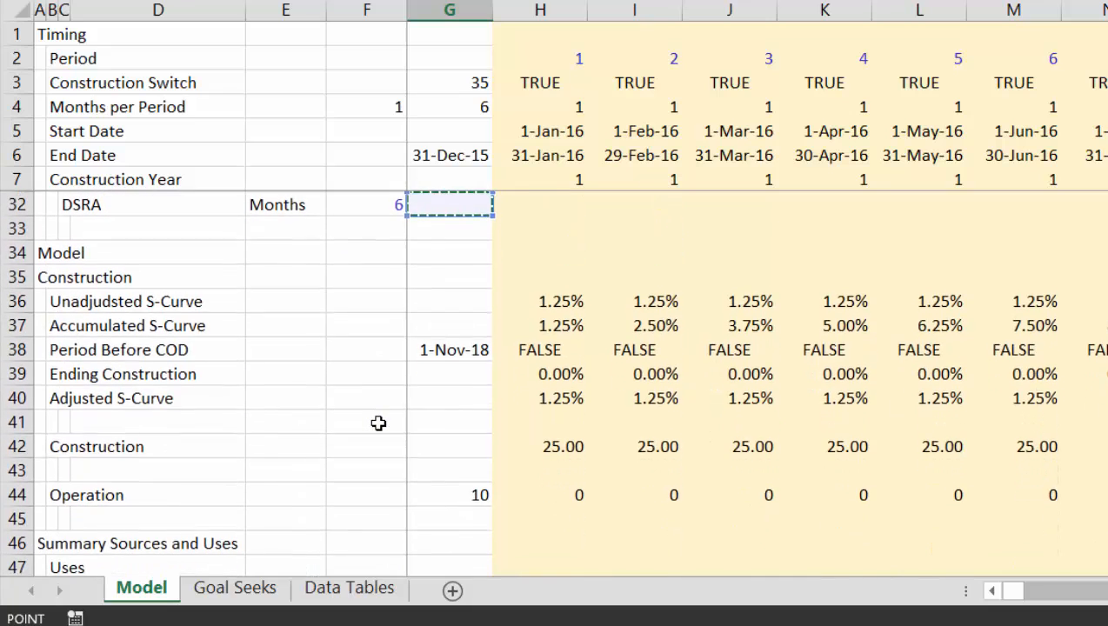
key(Up)
key(Up)
key(Up)
key(Up)
key(Up)
key(Up)
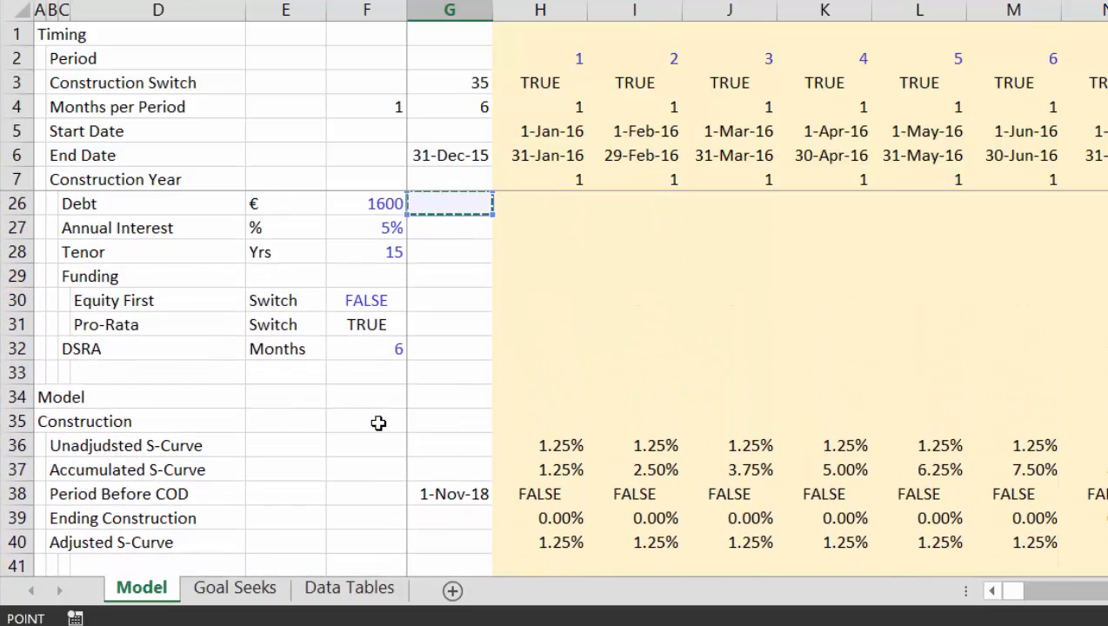
key(Down)
key(Left)
key(Return)
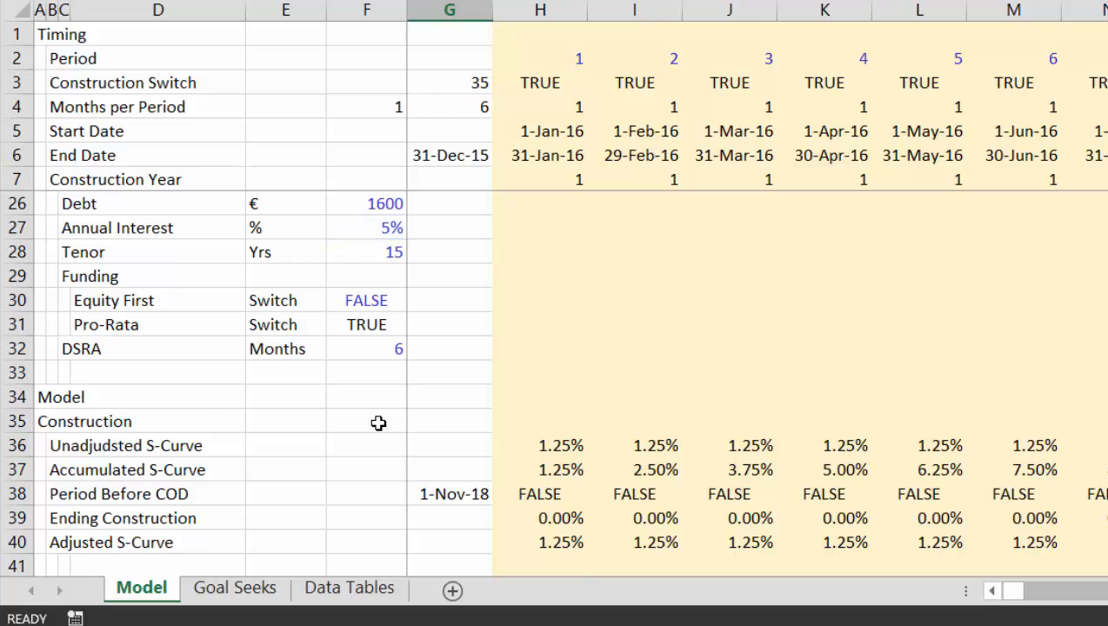
- Calculate the first-period interest rate in H76 as =G76/12*H4, using Months per Period, and format it as a percentage
key(Right)
text(=)
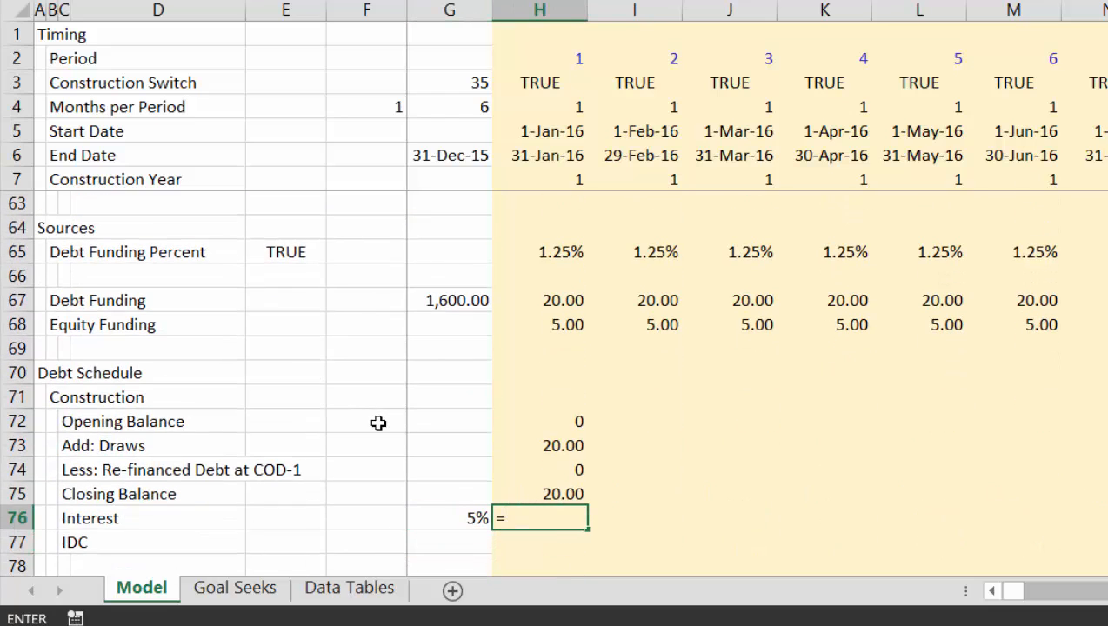
key(Left)
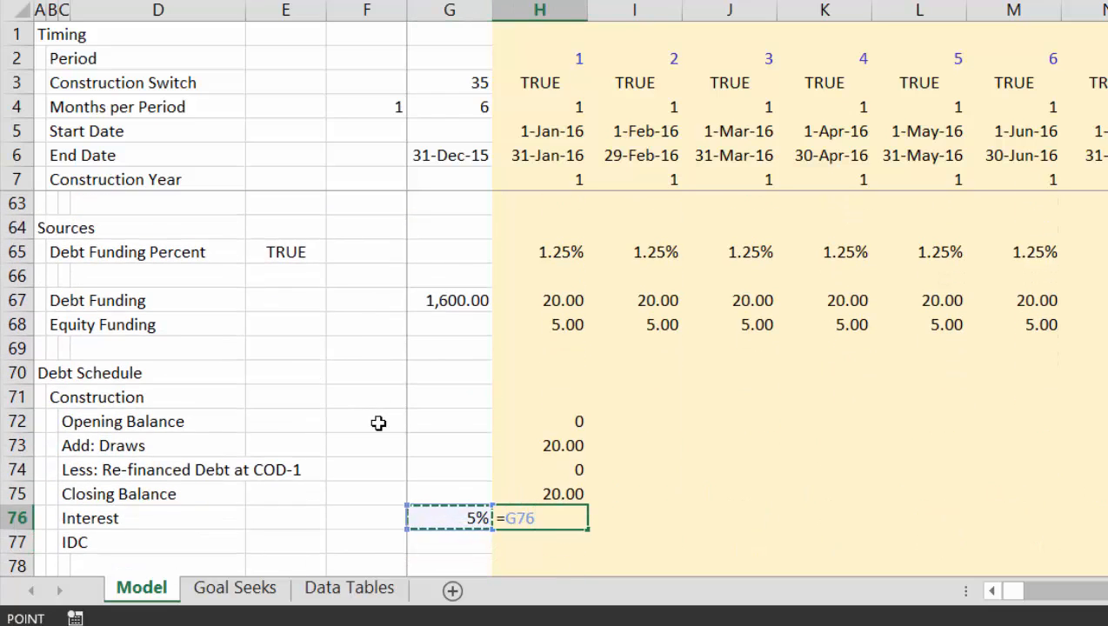
text(/)
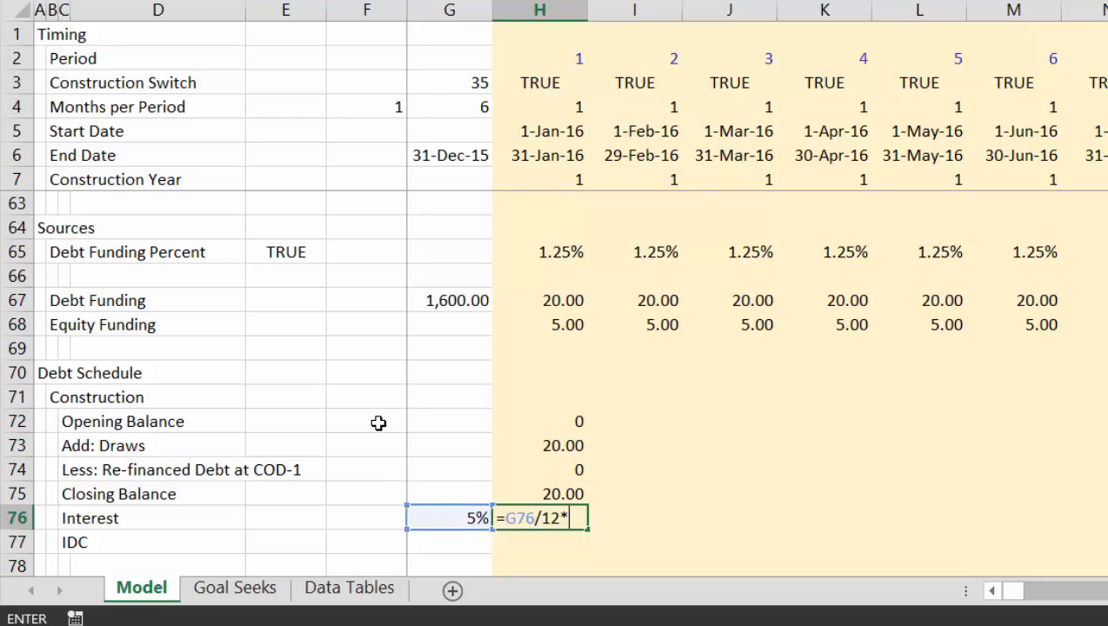
text(12*)
click(559, 110)
key(Return)
key(Up)
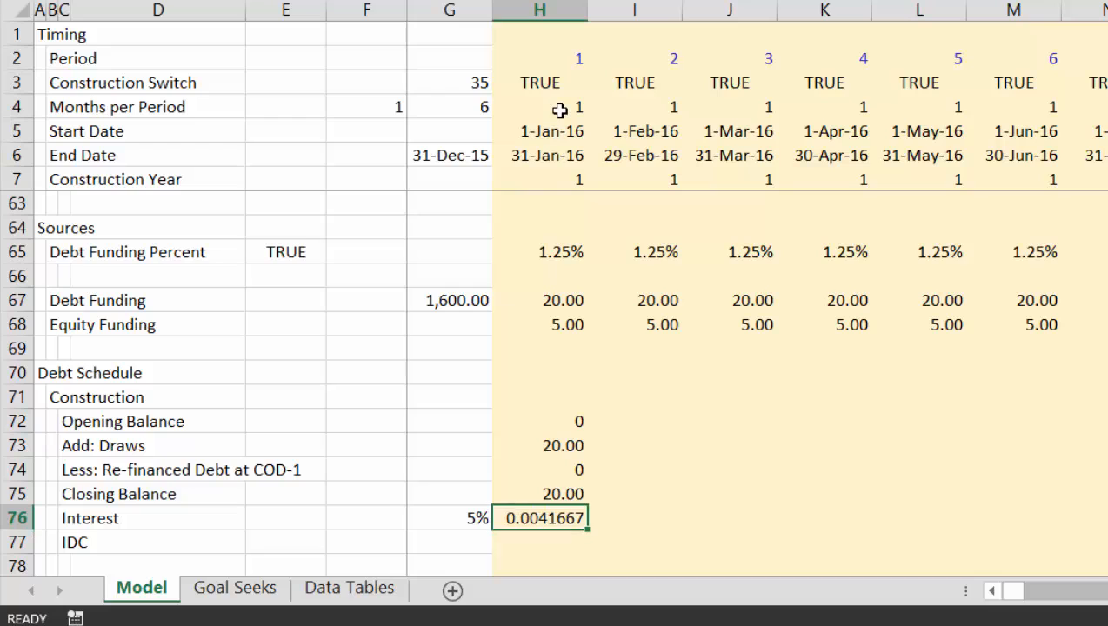
key(ctrl+shift+5)
- Calculate the first-period IDC in H77 as the interest rate times the opening balance, =H76*H72
key(Down)
text(=)
key(Up)
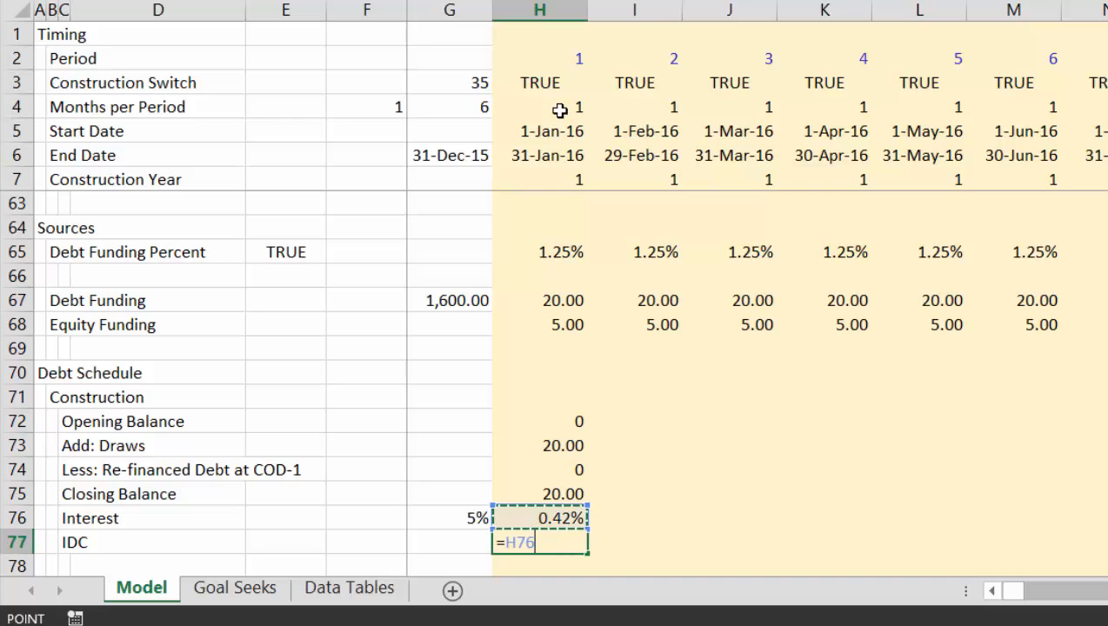
text(*)
key(Up)
key(Up)
key(Up)
key(Up)
key(Up)
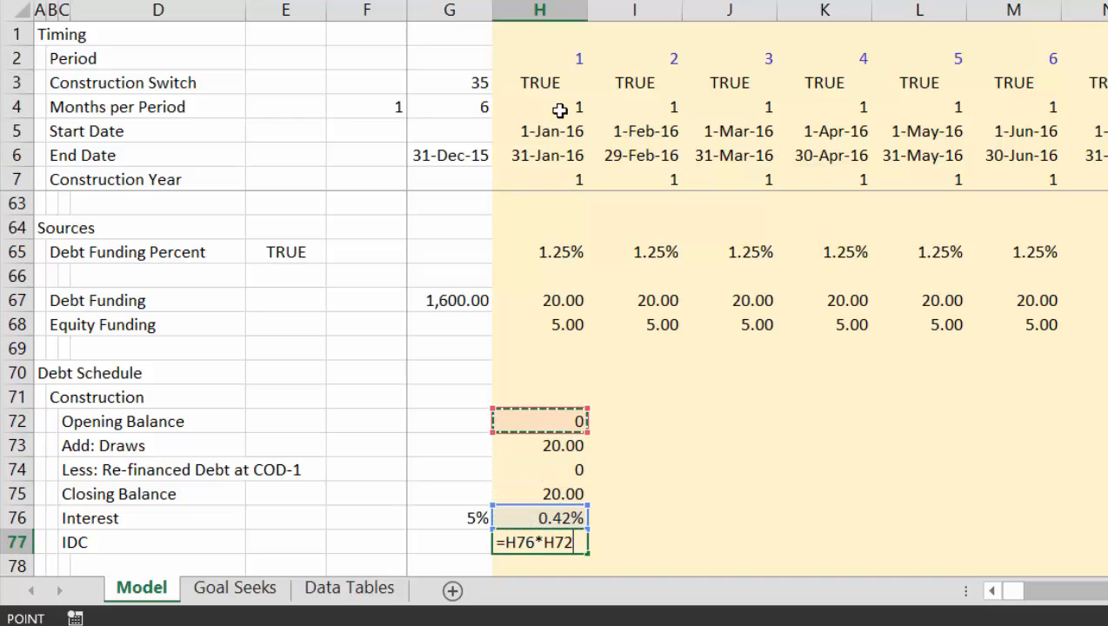
key(Return)
- Link the first-period Permanent Debt opening balance in H80 to the previous period's Closing Balance with =G83
key(Down)
key(Down)
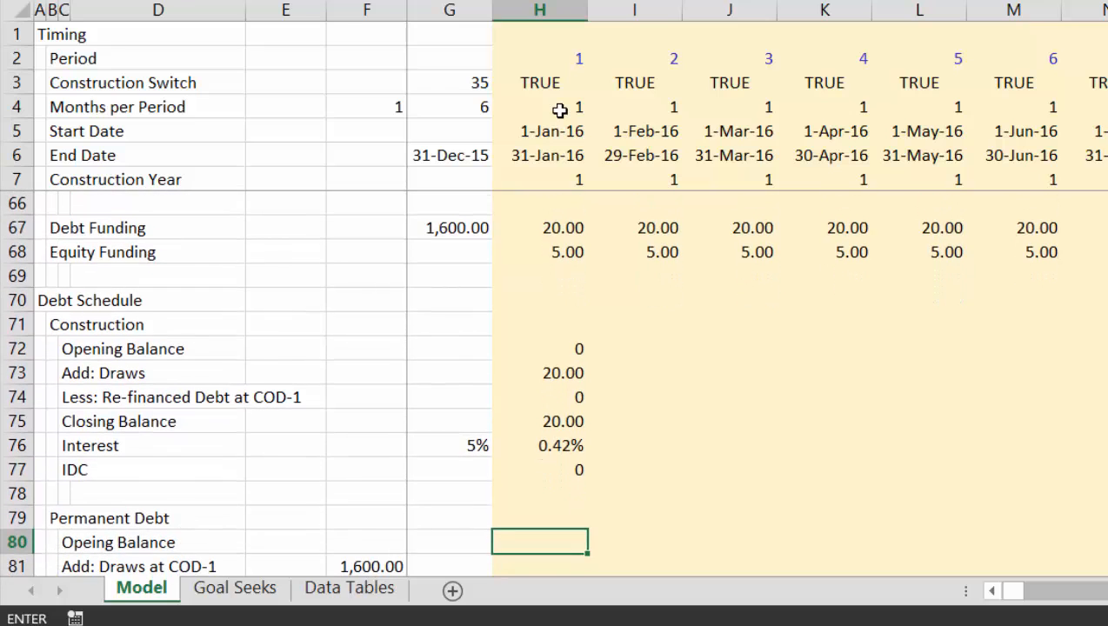
text(=)
key(Down)
key(Down)
key(Down)
key(Down)
key(Up)
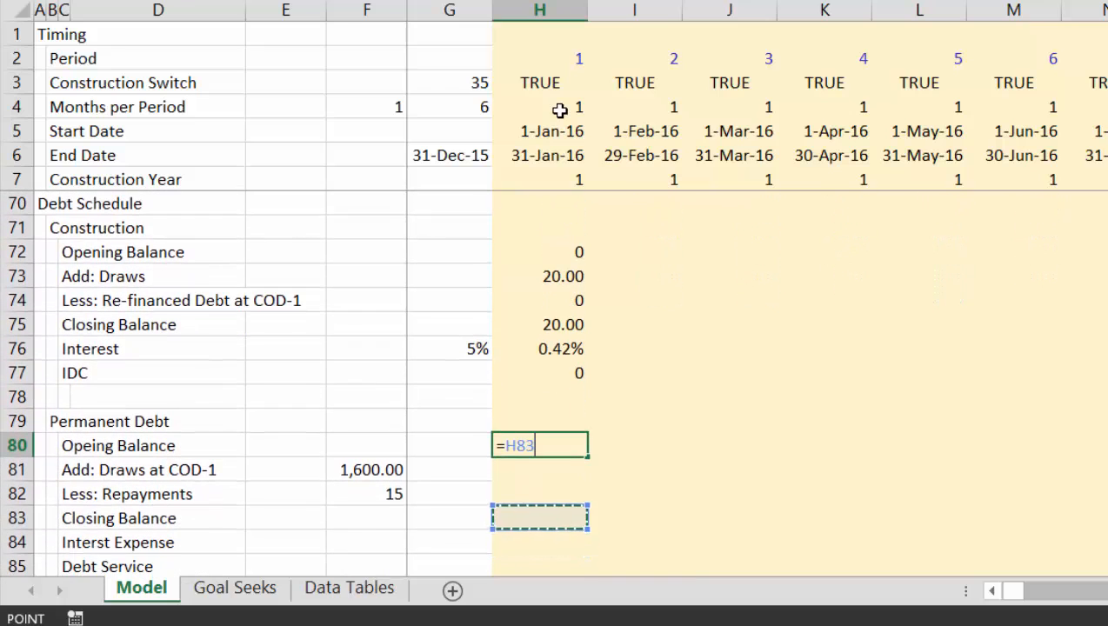
key(Left)
key(Return)
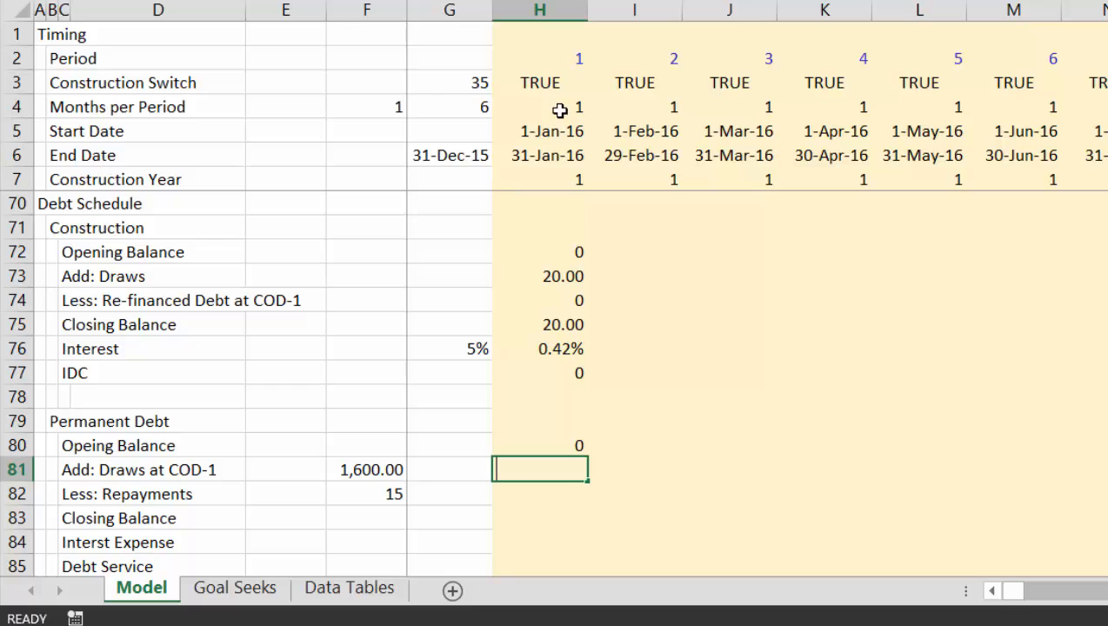
- Calculate the first-period Permanent Debt draw in H81 as $F$81 multiplied by the Period Before COD flag in H38
text(=)
key(Left)
key(Left)
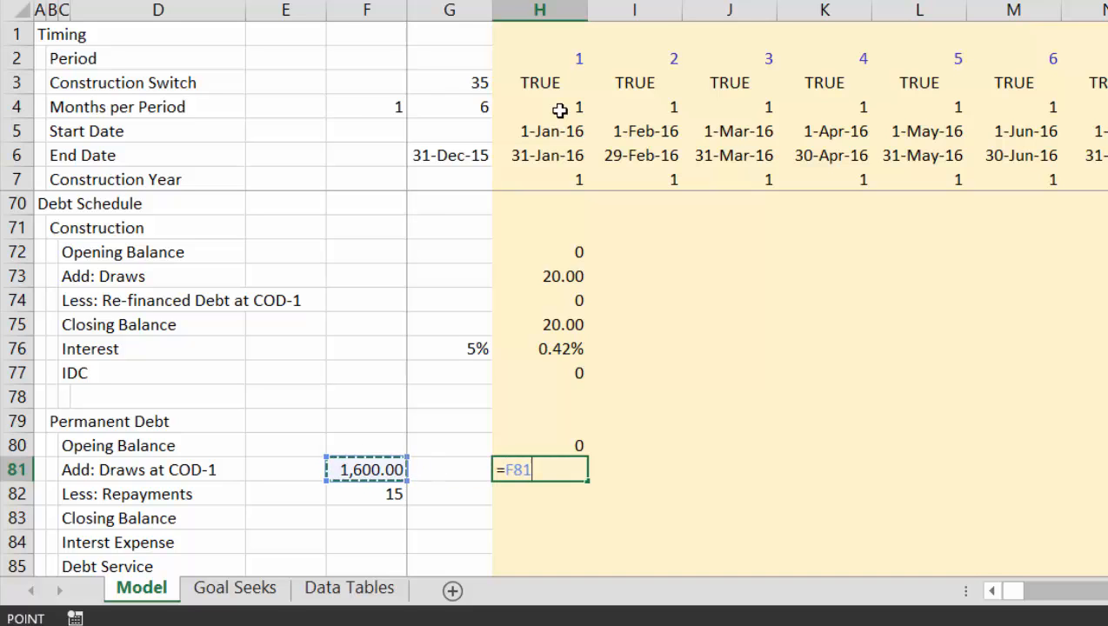
key(F4)
text(*)
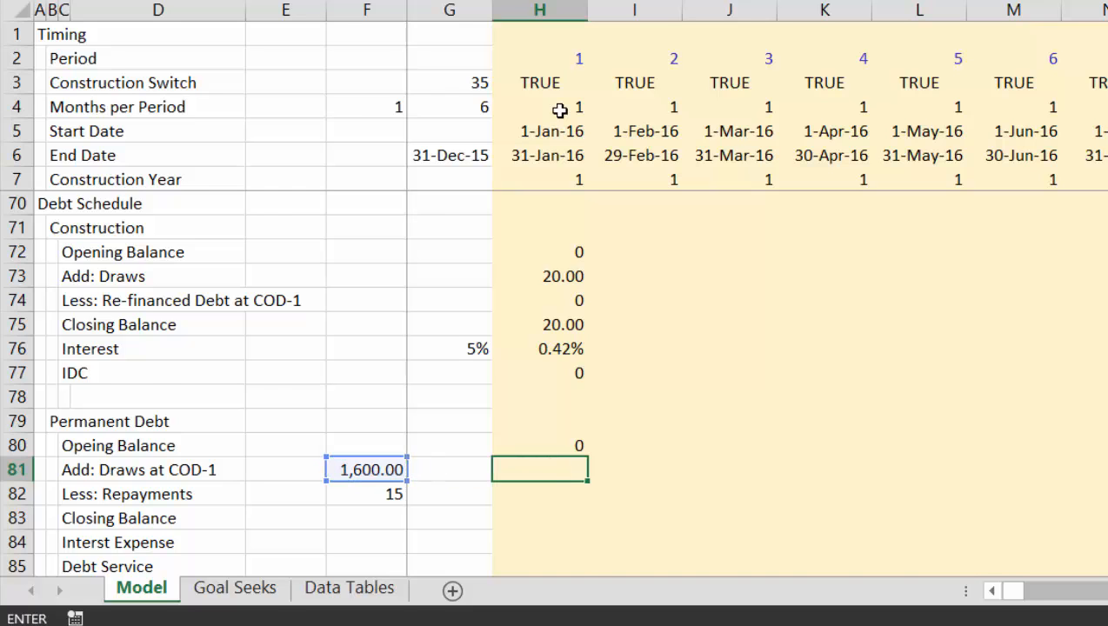
key(Up)
key(Up)
key(Up)
key(Up)
key(Up)
key(Up)
key(Up)
key(Up)
key(Up)
key(Up)
key(Up)
key(Up)
key(Up)
key(Up)
key(Up)
key(Up)
key(Up)
key(Up)
key(Up)
key(Up)
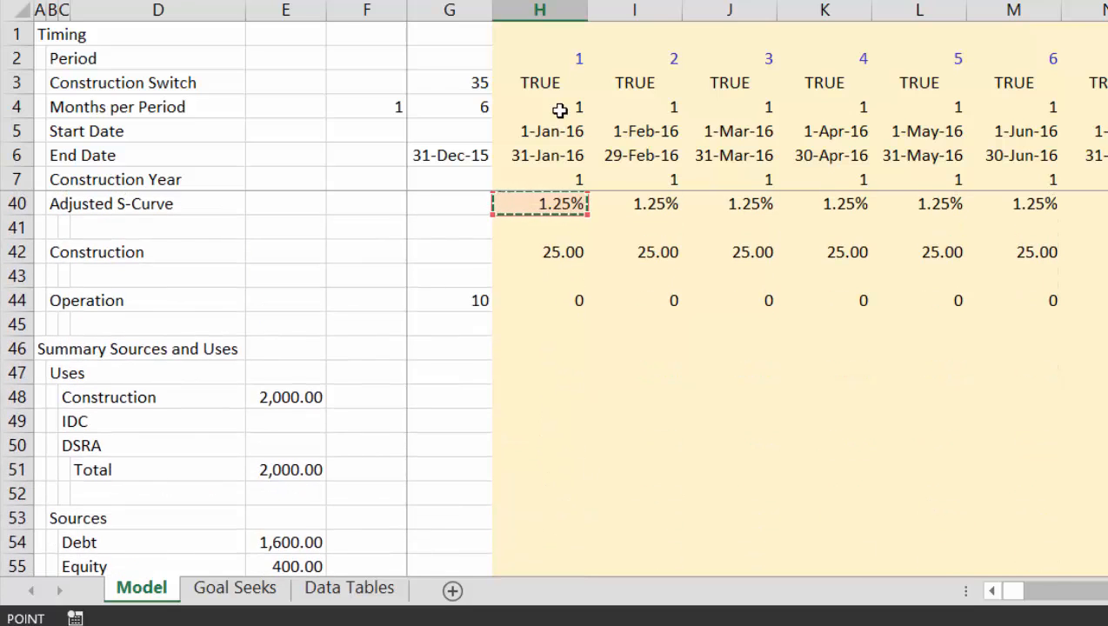
key(Up)
key(Up)
key(Up)
key(Up)
key(Up)
key(Up)
key(Up)
key(Up)
key(Up)
key(Up)
key(Up)
key(Up)
key(Up)
key(Up)
key(Up)
key(Down)
key(Down)
key(Down)
key(Down)
key(Down)
key(Down)
key(Down)
key(Down)
key(Down)
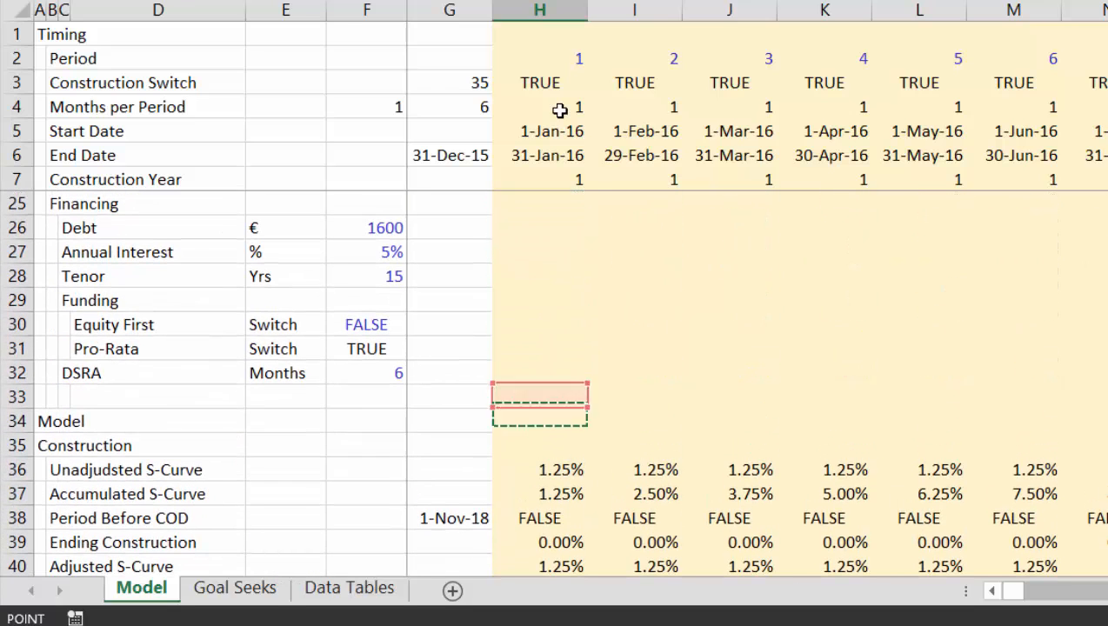
key(Down)
key(Down)
key(Down)
key(Down)
key(Down)
key(Up)
key(Return)
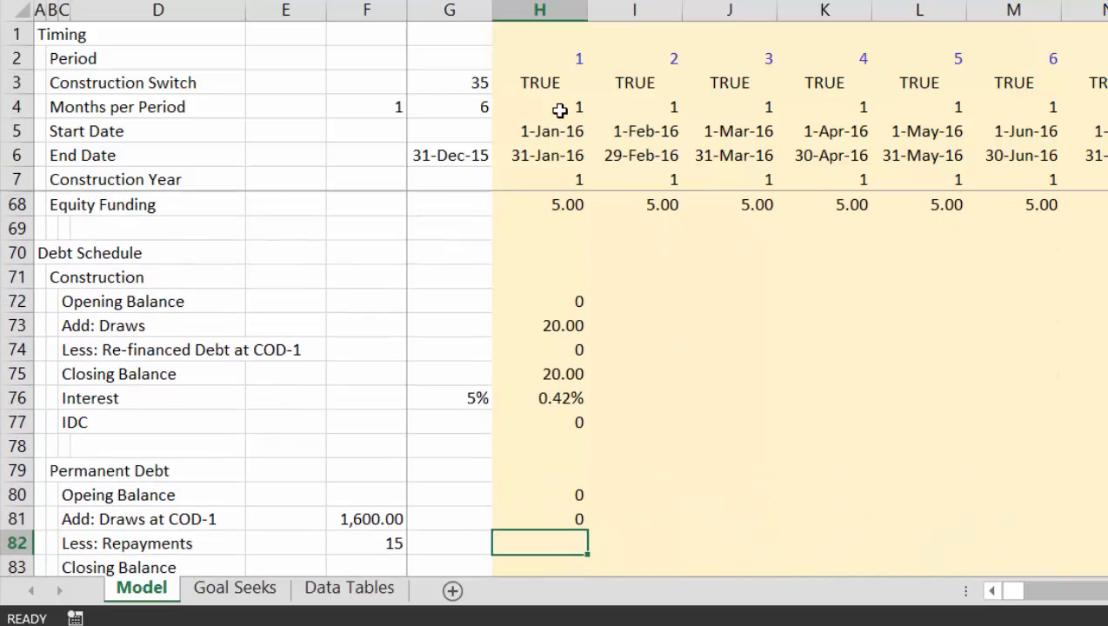
scroll(559, 110, down, 1)
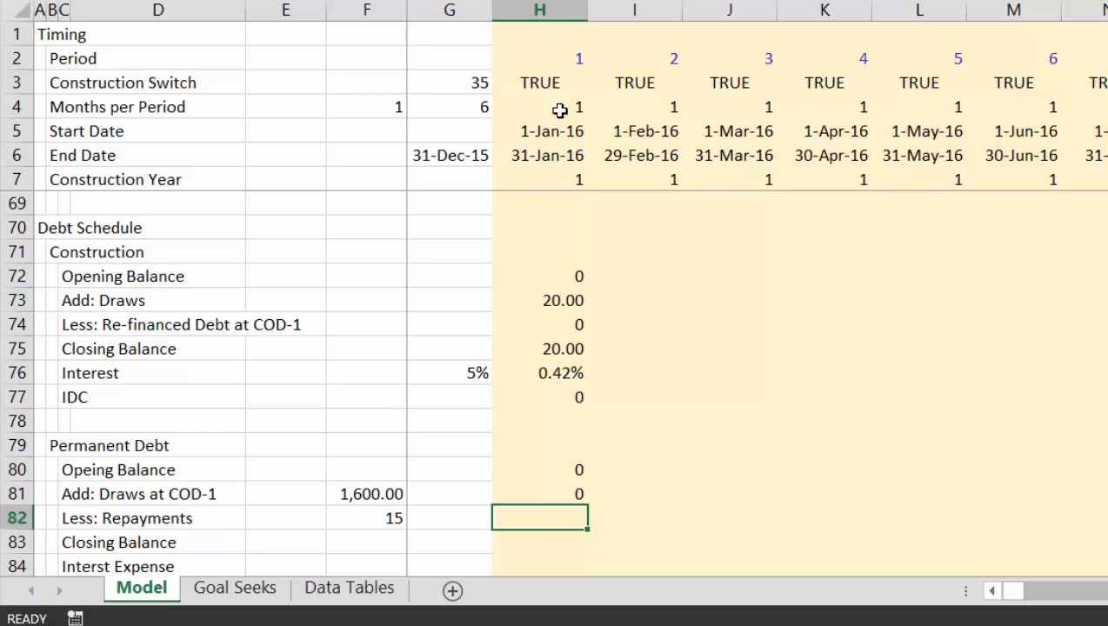
text(=pmt)
key(BackSpace)
key(BackSpace)
key(BackSpace)
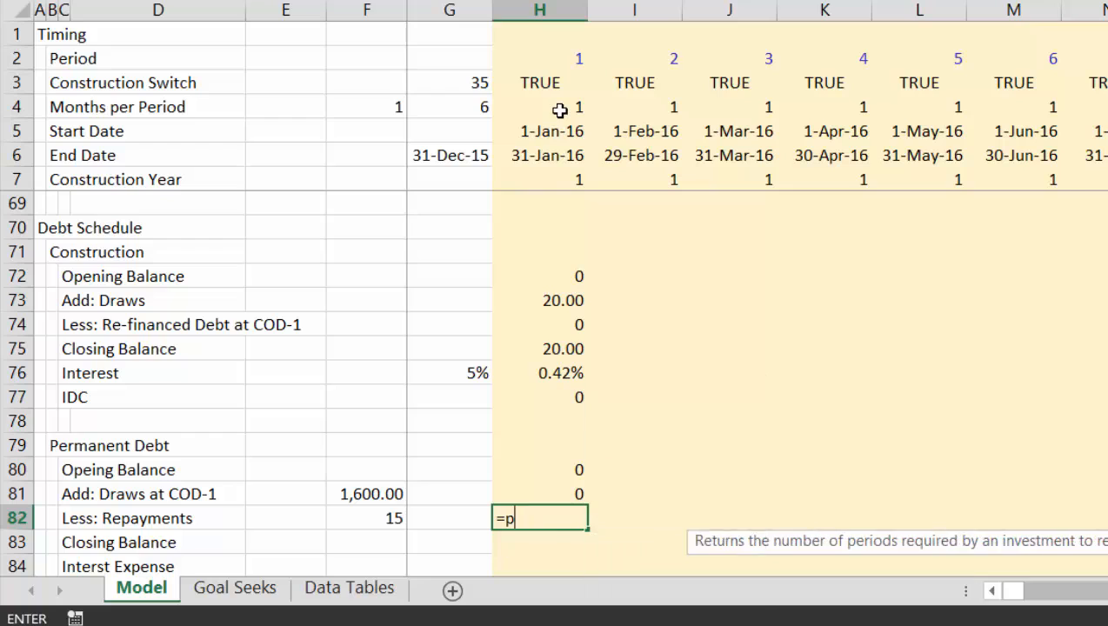
text(=)
key(BackSpace)
text(ppmt)
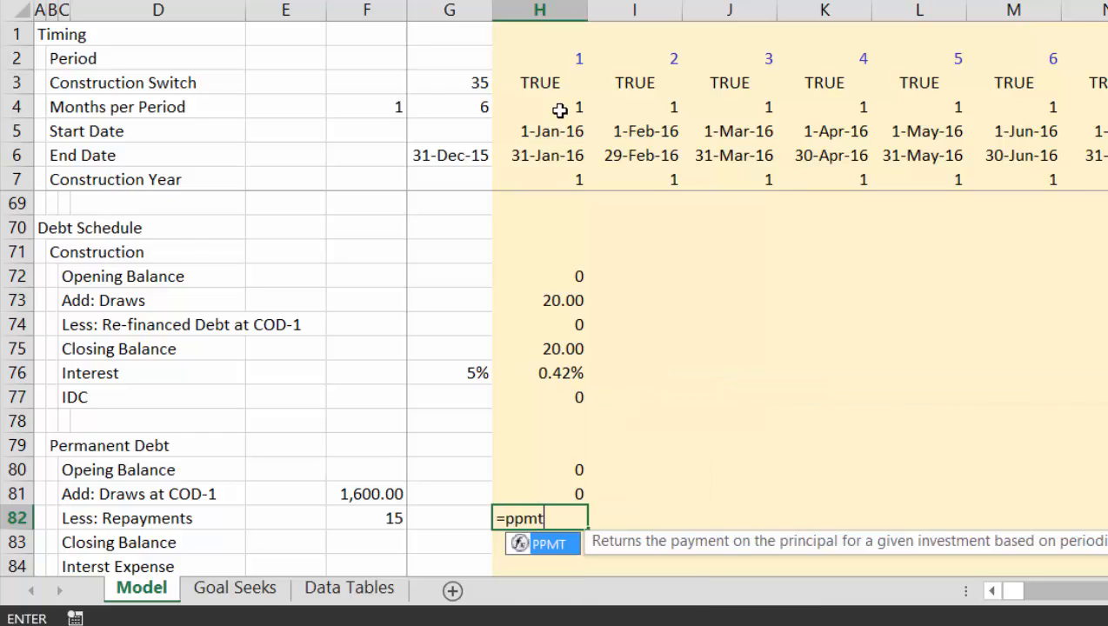
key(Escape)
key(Escape)
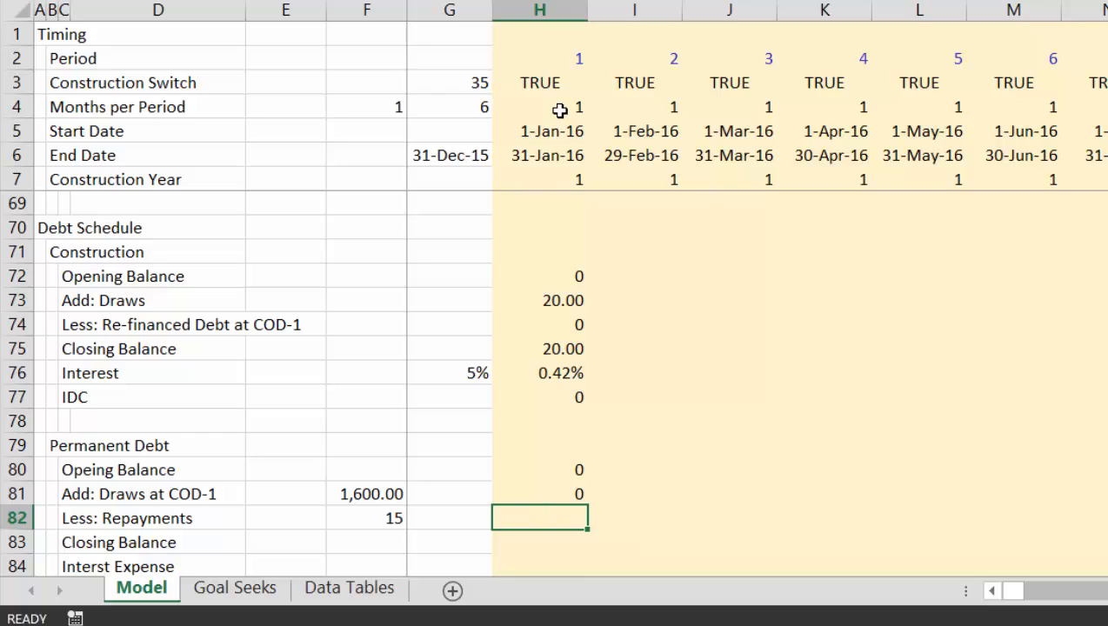
- Calculate the first-period repayment in H82 as the debt draw divided by the tenor, =$F$81/$F$82
text(=)
key(Left)
key(Left)
key(Up)
key(F4)
text(/)
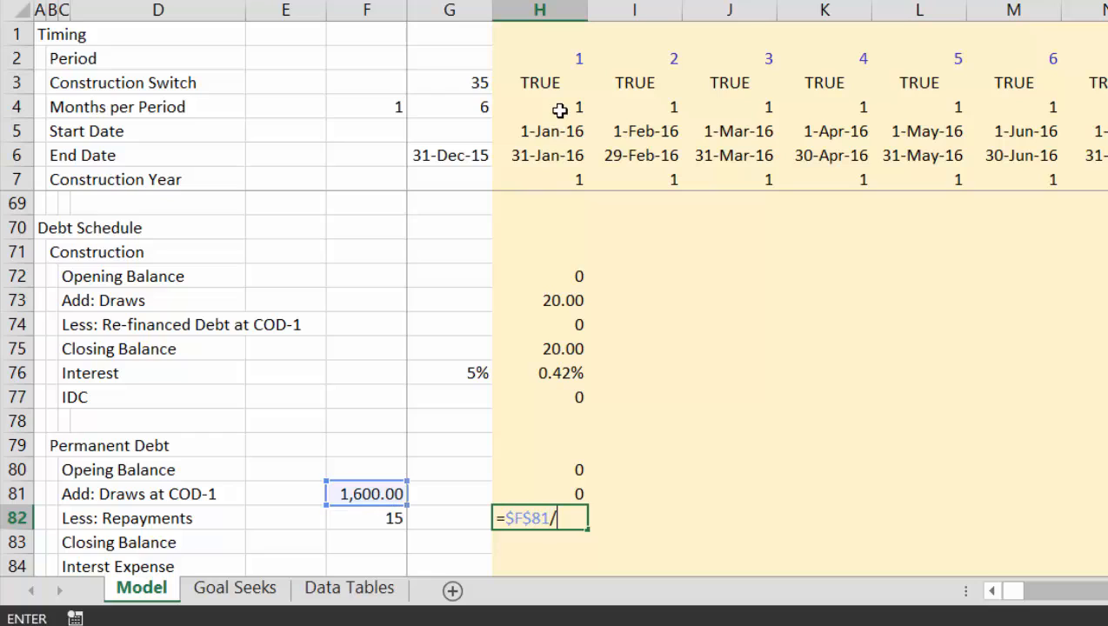
key(Left)
key(Left)
key(F4)
key(Return)
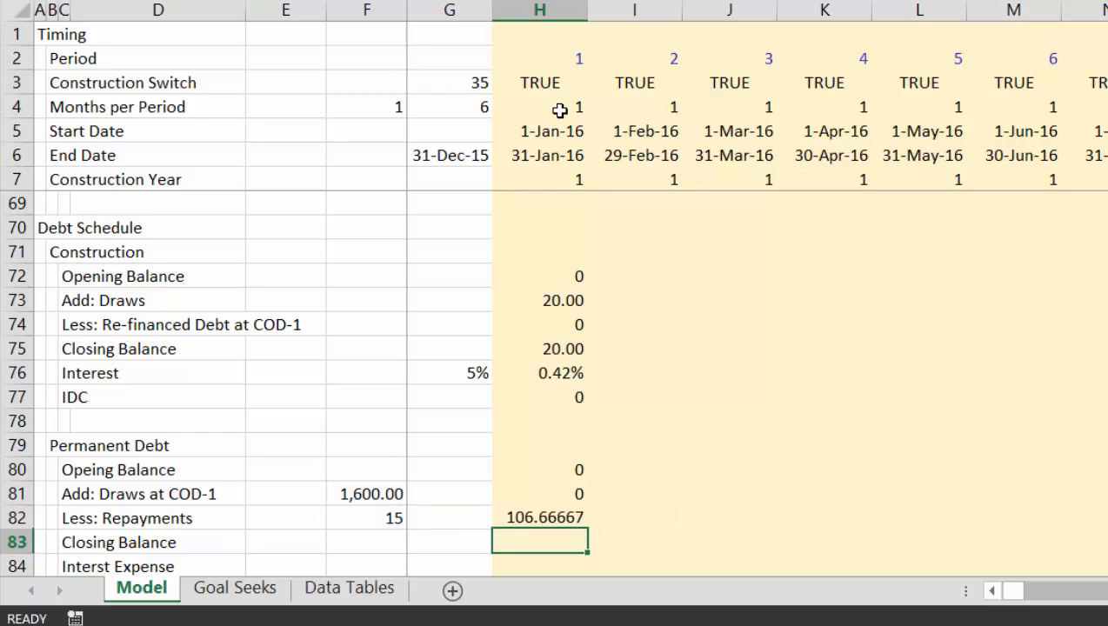
- Restrict the H82 repayment to periods after construction by multiplying it by NOT(H3), using the Construction Switch
key(Up)
key(F2)
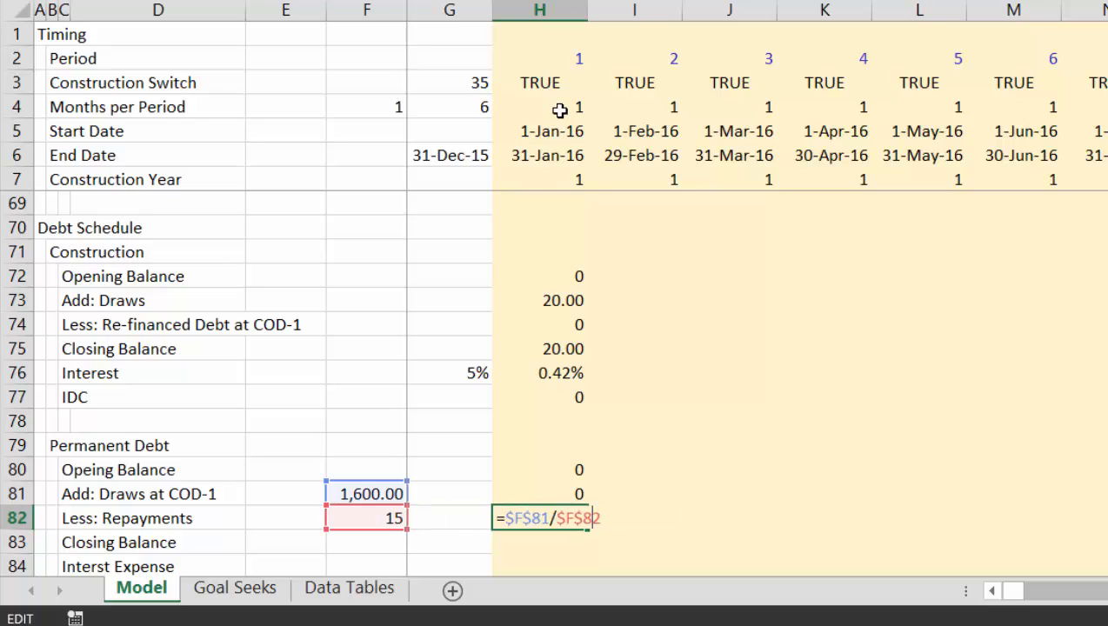
text(*not()
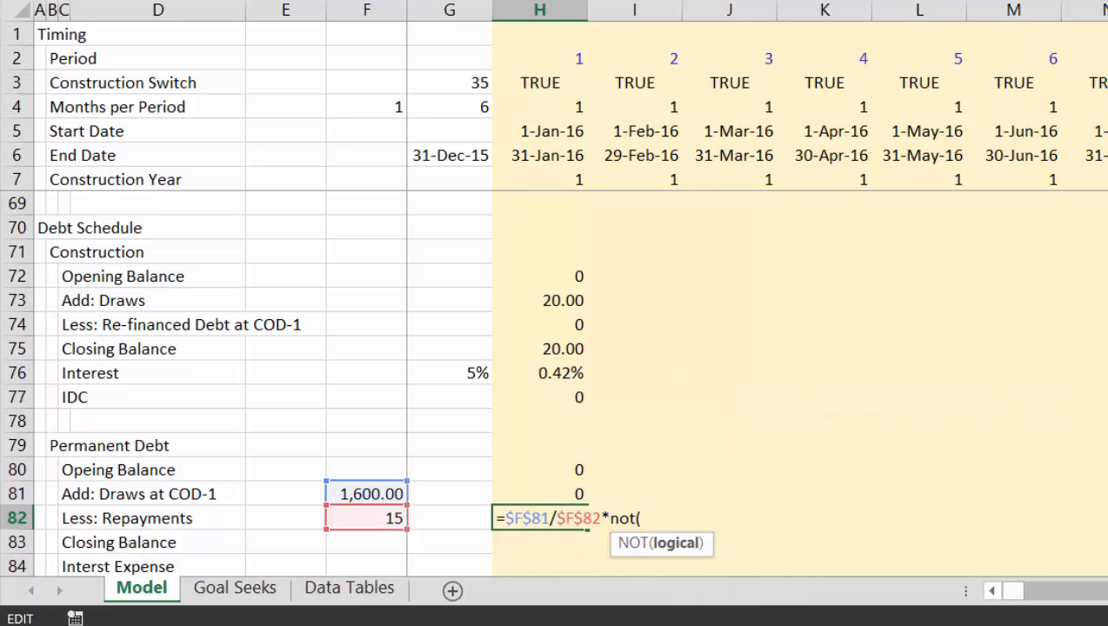
click(549, 83)
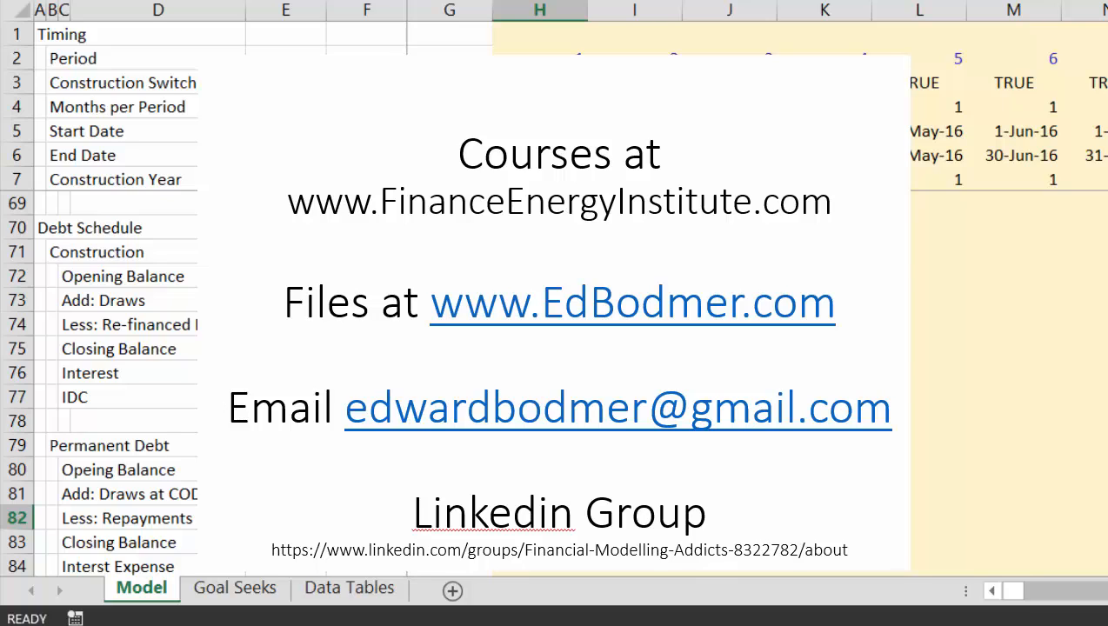
- Cap the H82 repayment at the opening balance with =MIN(H80,$F$81/$F$82*NOT(H3))
key(Up)
key(F2)
key(Left)
key(Left)
key(Left)
key(Left)
key(Left)
key(Left)
key(Left)
key(Left)
key(Left)
key(Left)
key(Left)
key(Left)
key(Left)
key(Left)
key(Left)
key(Left)
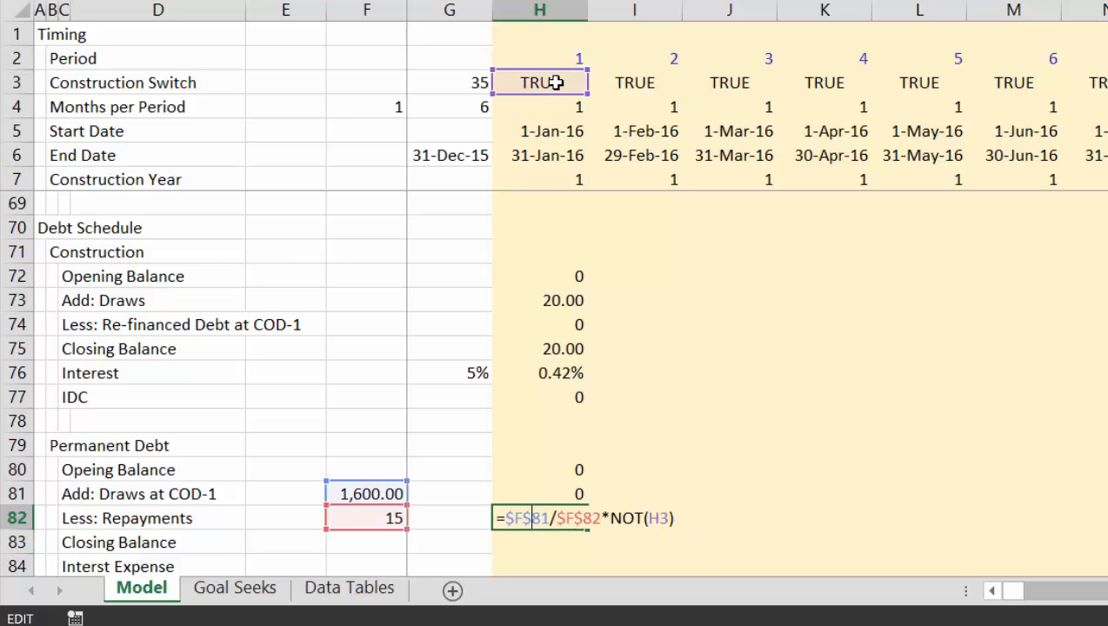
text(min)
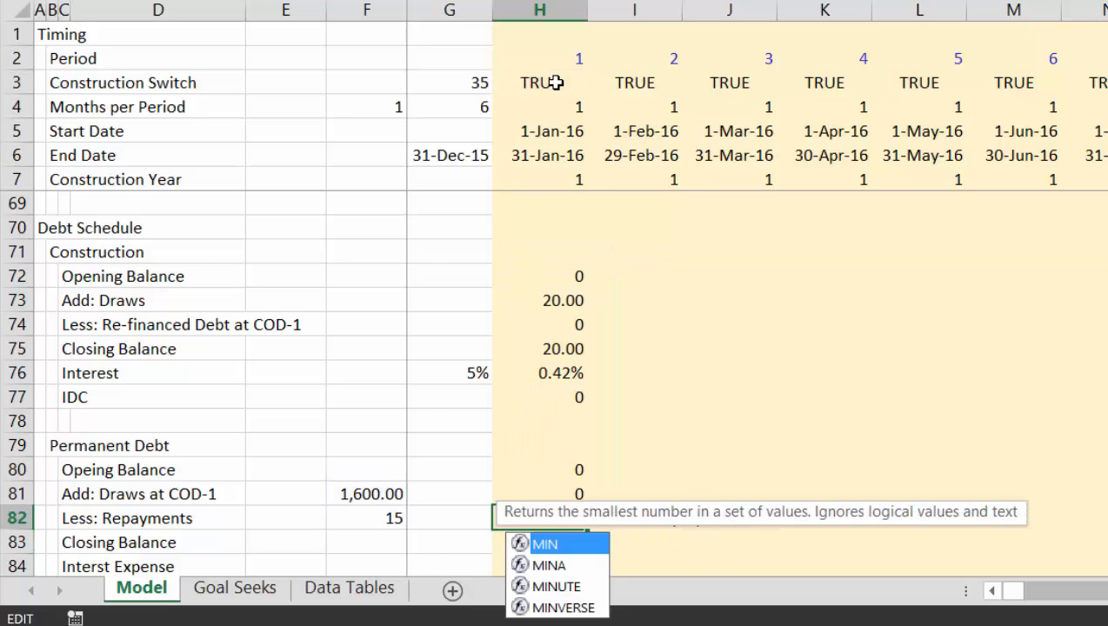
key(Tab)
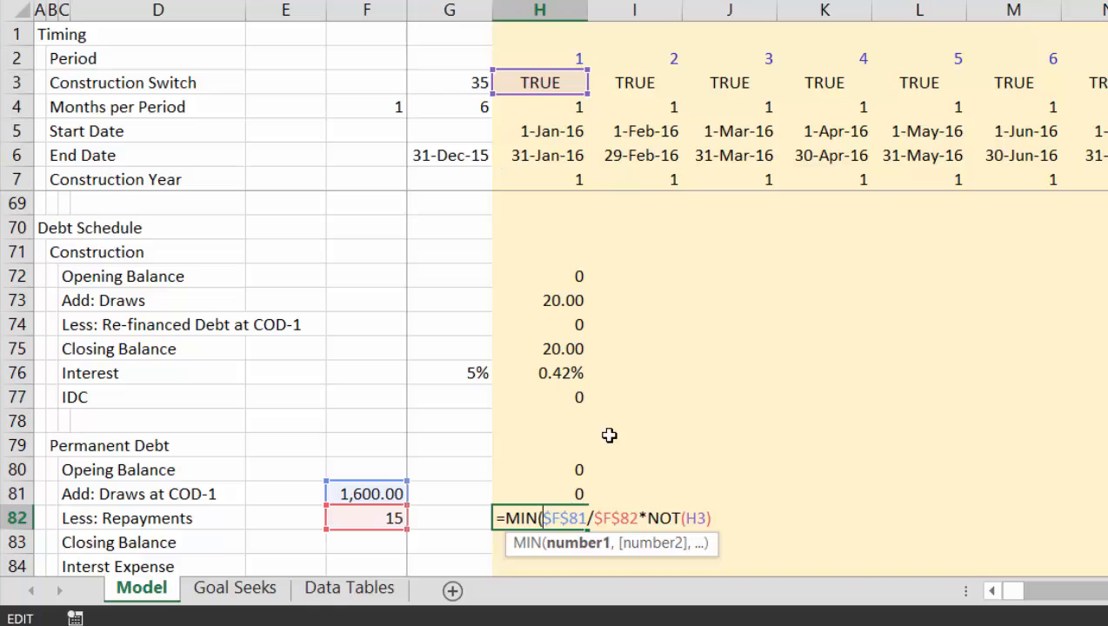
click(563, 470)
text(,)
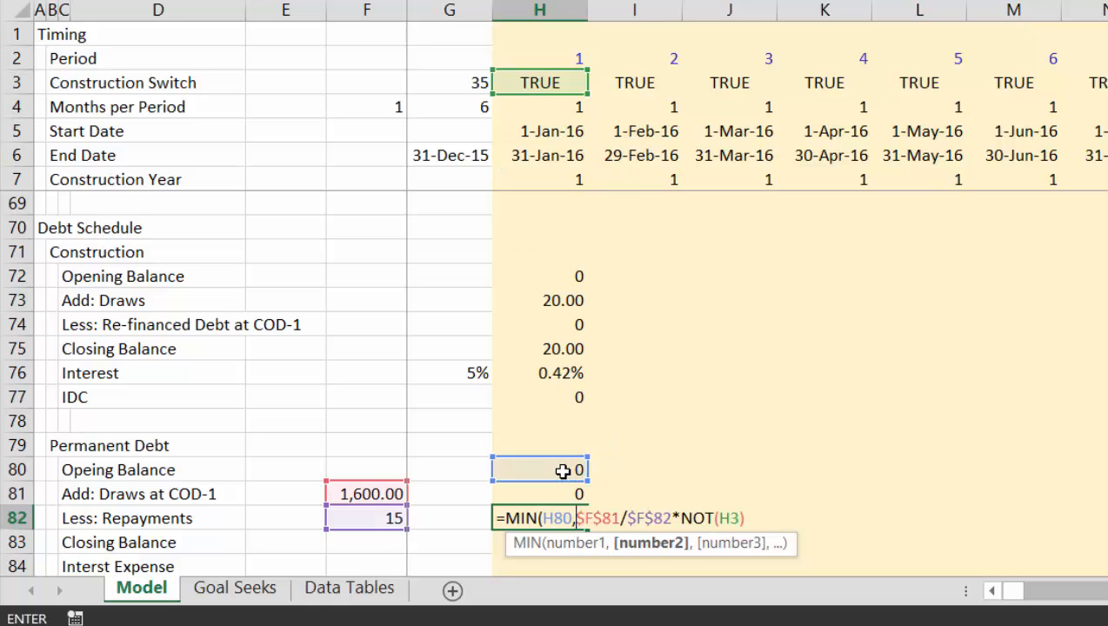
key(Return)
key(Return)
- Calculate the first-period Permanent Debt Closing Balance in H83 as opening balance plus draws less repayments, =H80+H81-H82
text(=)
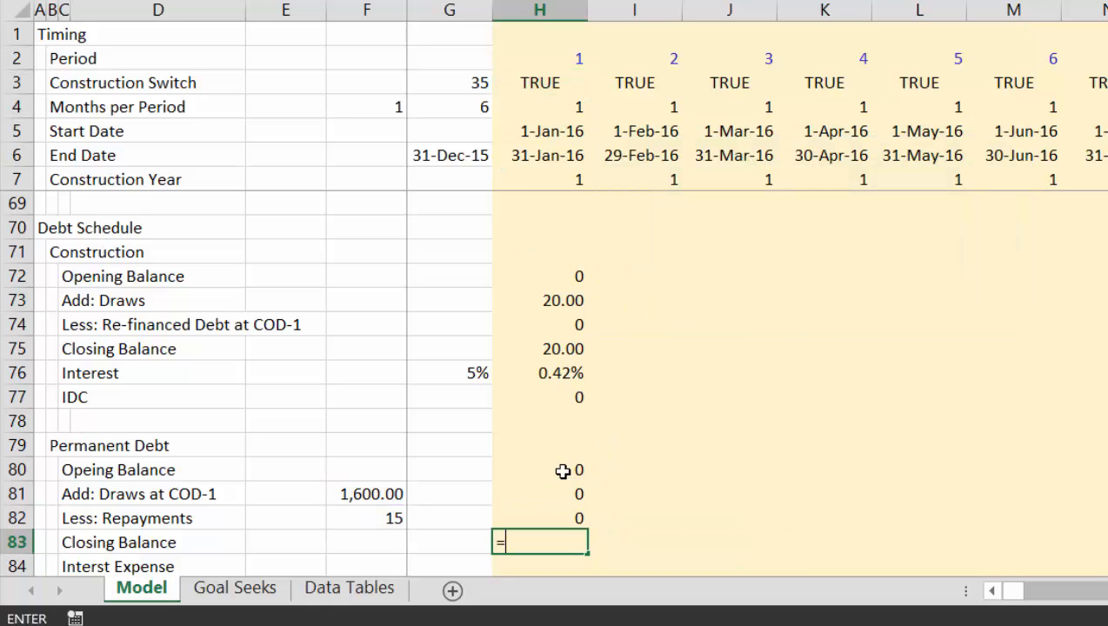
key(Up)
key(Up)
key(Up)
text(+)
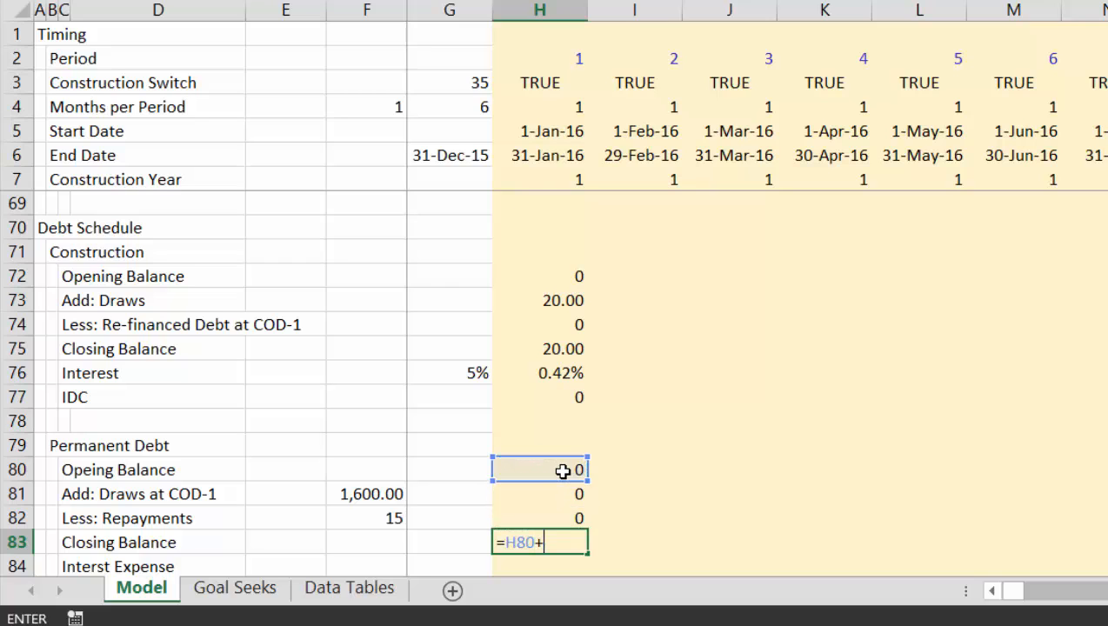
key(Up)
key(Up)
text(-)
key(Up)
key(Return)
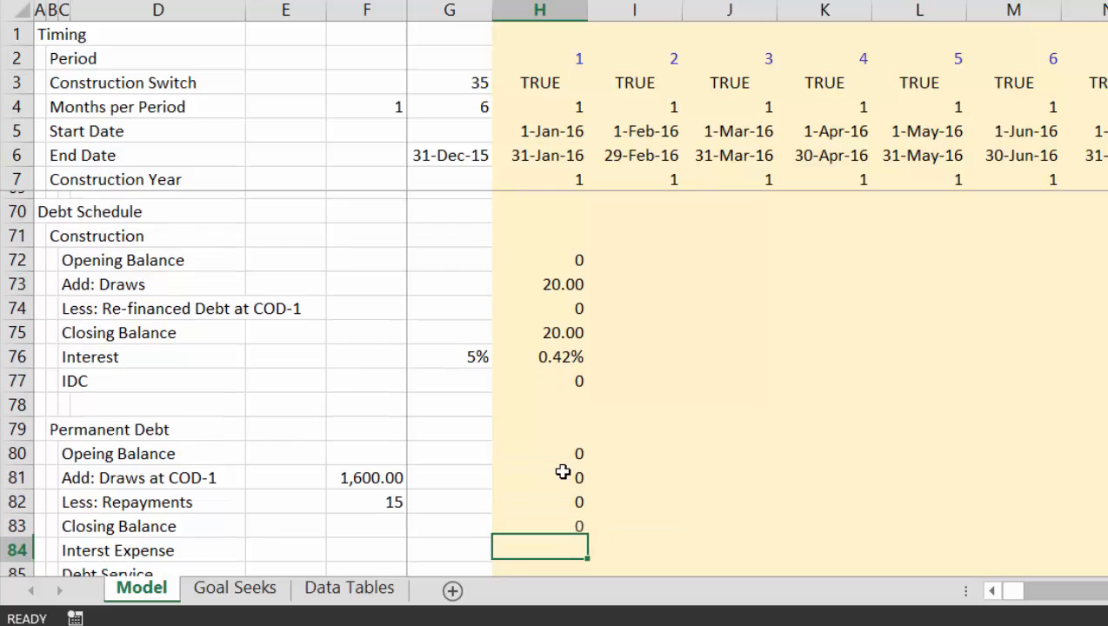
text(=)
key(Up)
key(Up)
key(Up)
key(Up)
key(Up)
key(Up)
key(Up)
key(Up)
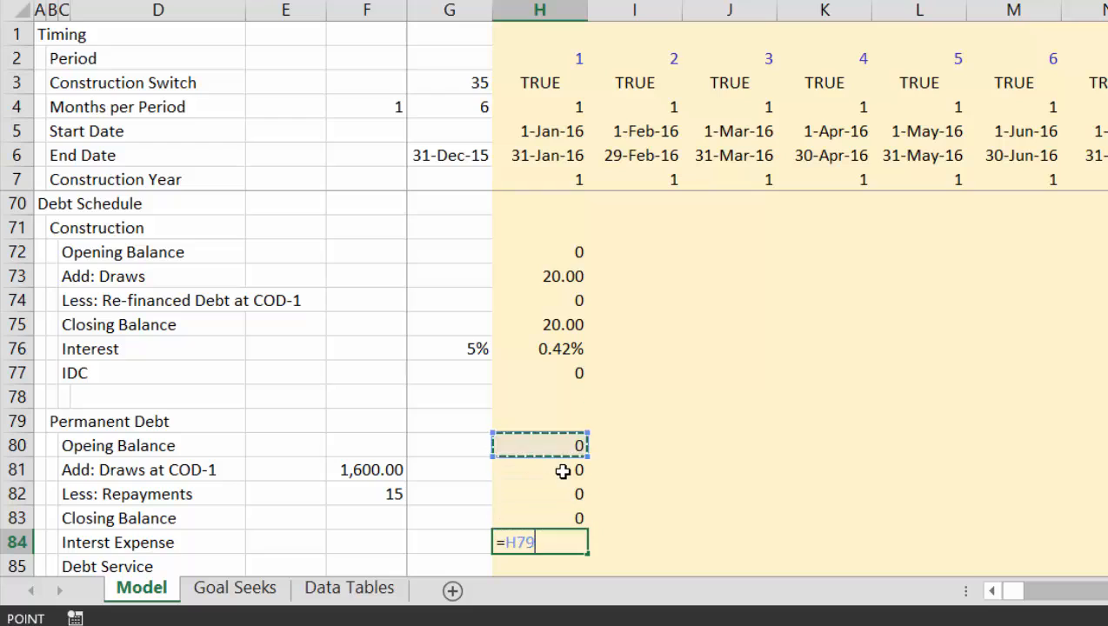
key(Escape)
- Rename the construction debt's Interest label in row 76 as Interest Rate
key(Left)
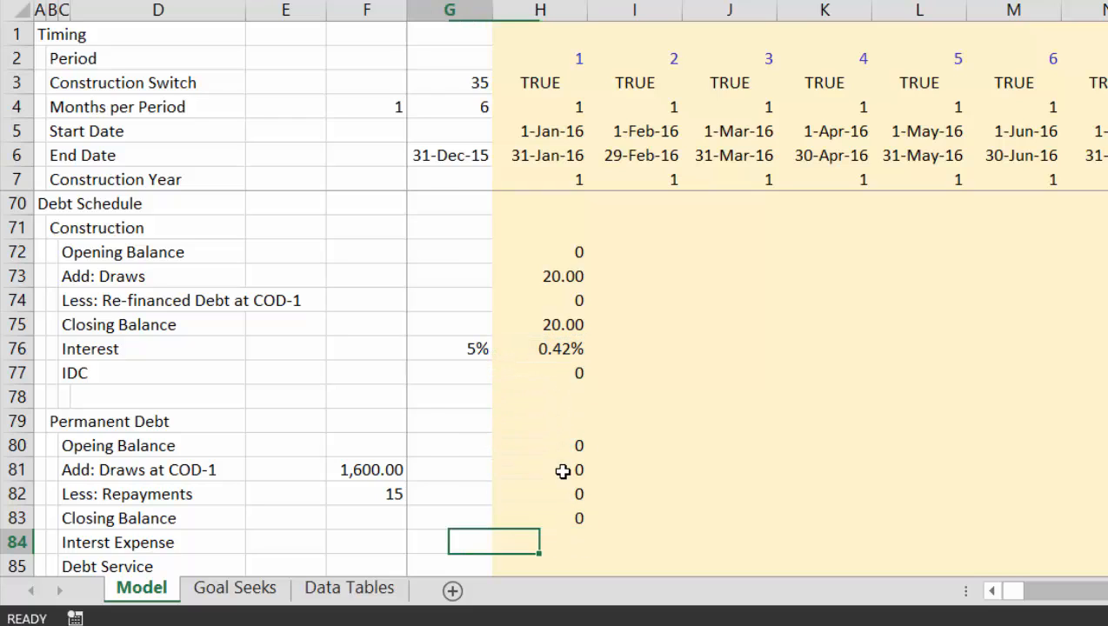
key(Left)
key(Up)
key(Up)
key(Up)
key(Up)
key(Up)
key(Up)
key(Up)
key(Up)
key(Up)
key(Left)
key(Down)
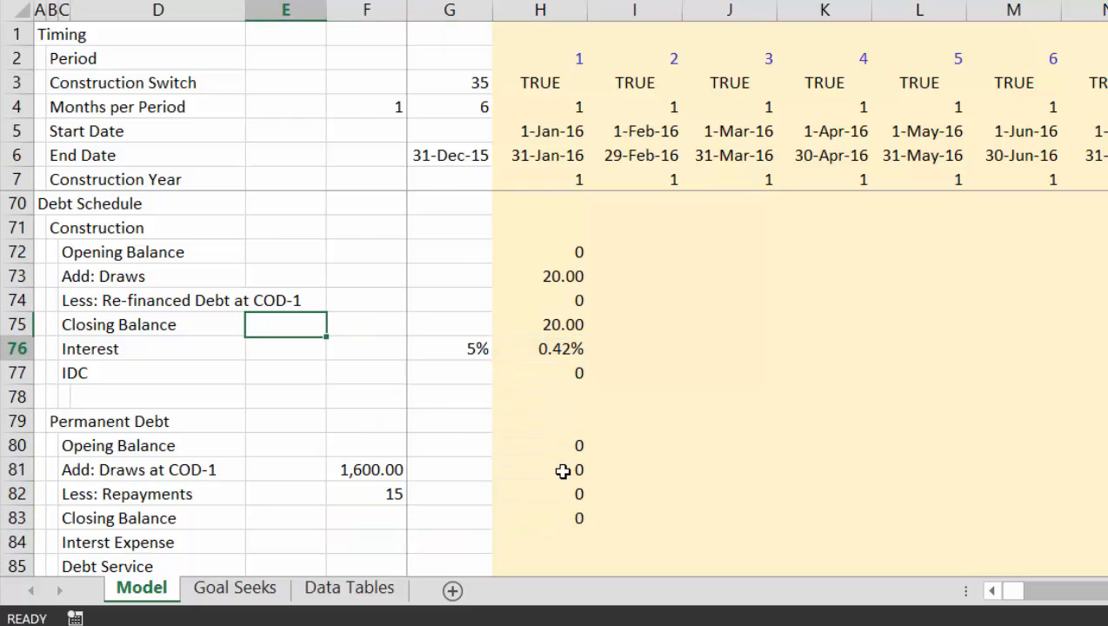
key(Left)
key(Left)
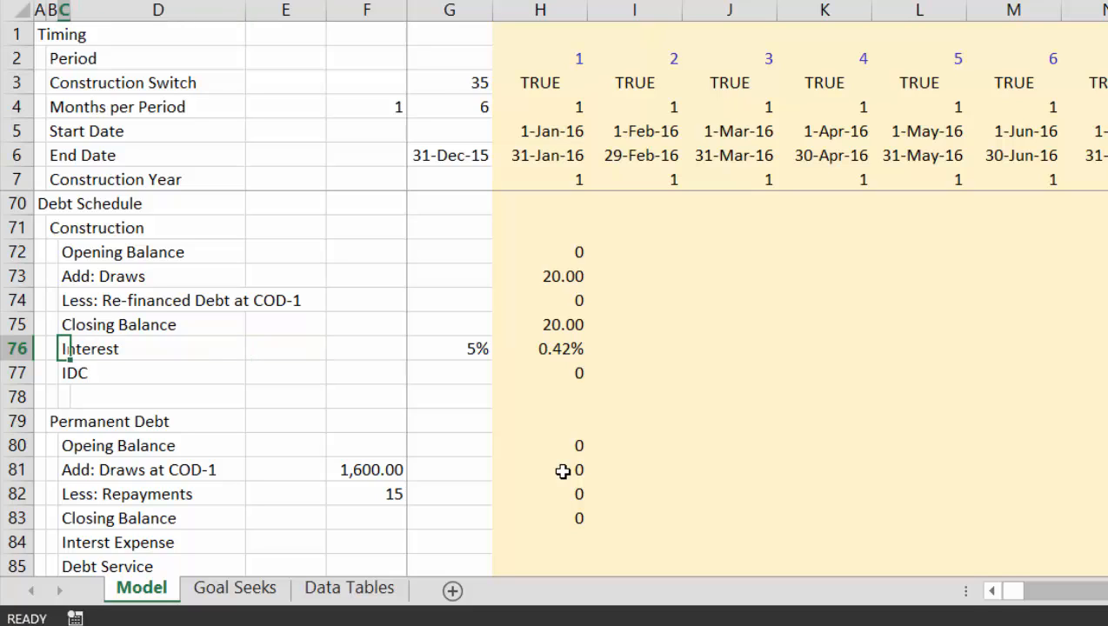
key(F2)
text(Rate)
key(Return)
- Calculate the first-period Permanent Debt interest expense in H84 as interest rate times opening balance, =H76*H80
key(Down)
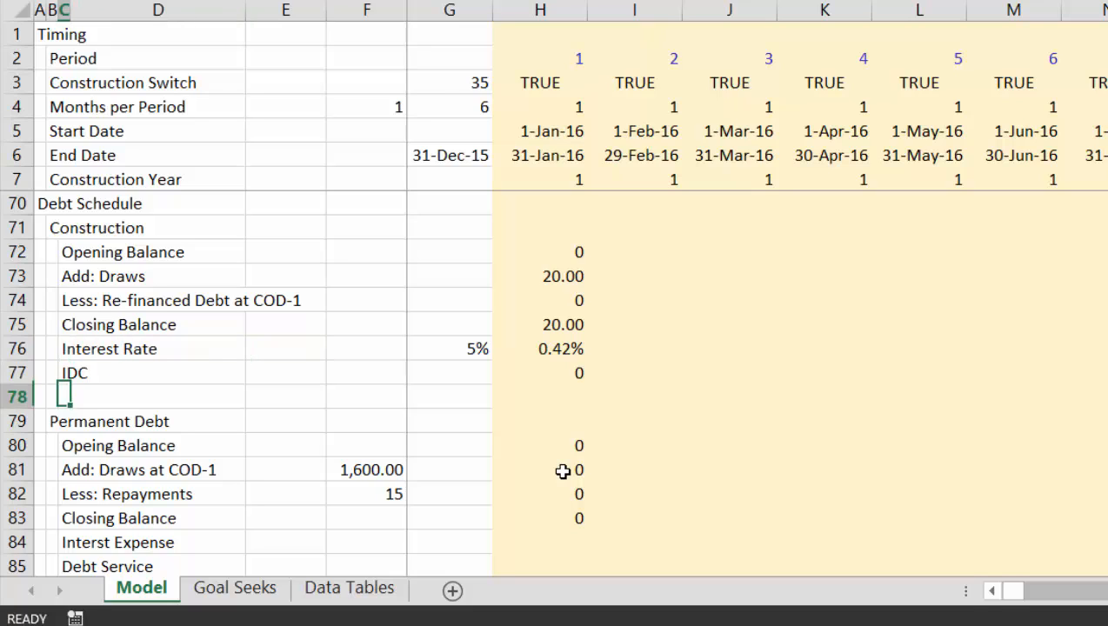
key(Down)
key(Down)
key(Down)
key(Down)
key(Right)
key(Down)
key(Down)
key(Right)
key(Right)
key(Right)
key(Right)
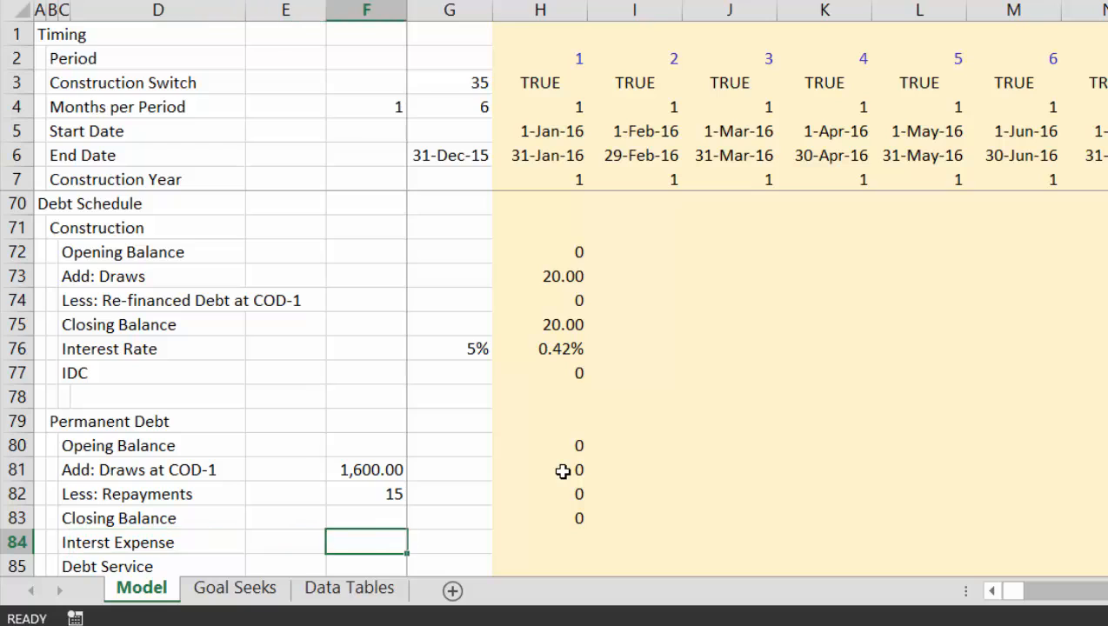
text(=)
key(Up)
key(Up)
key(Up)
key(Up)
key(Up)
key(Up)
key(Up)
key(Up)
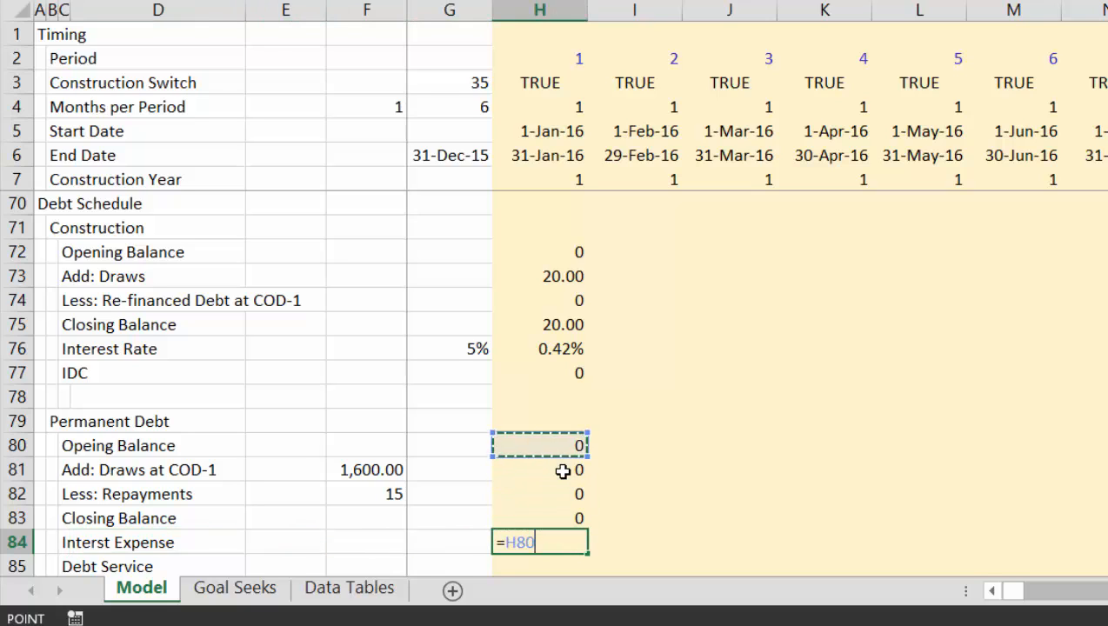
text(*)
key(Up)
key(Up)
key(Up)
key(Up)
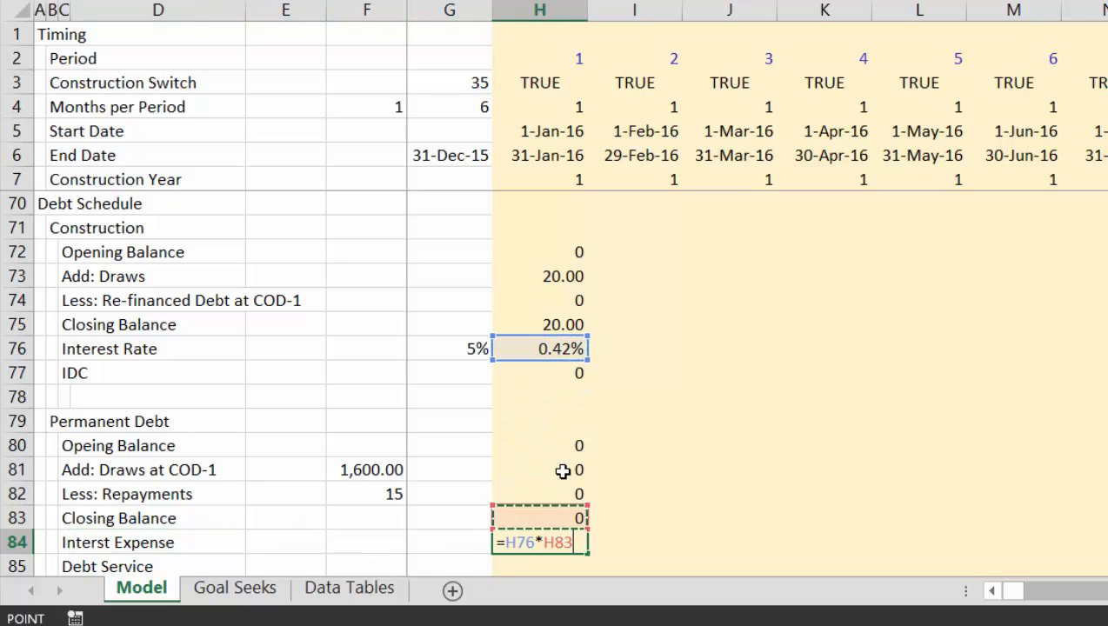
key(ctrl+Return)
- Calculate the first-period Permanent Debt Debt Service in H85 as repayments plus interest expense, =H82+H84
key(Down)
text(=)
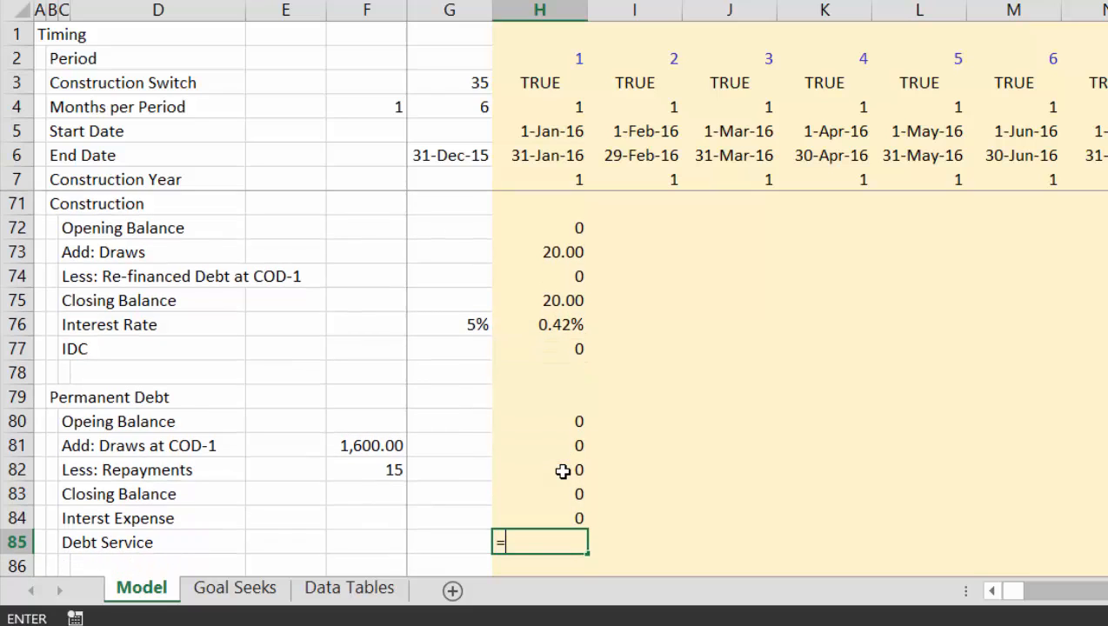
key(Up)
key(Up)
text(+)
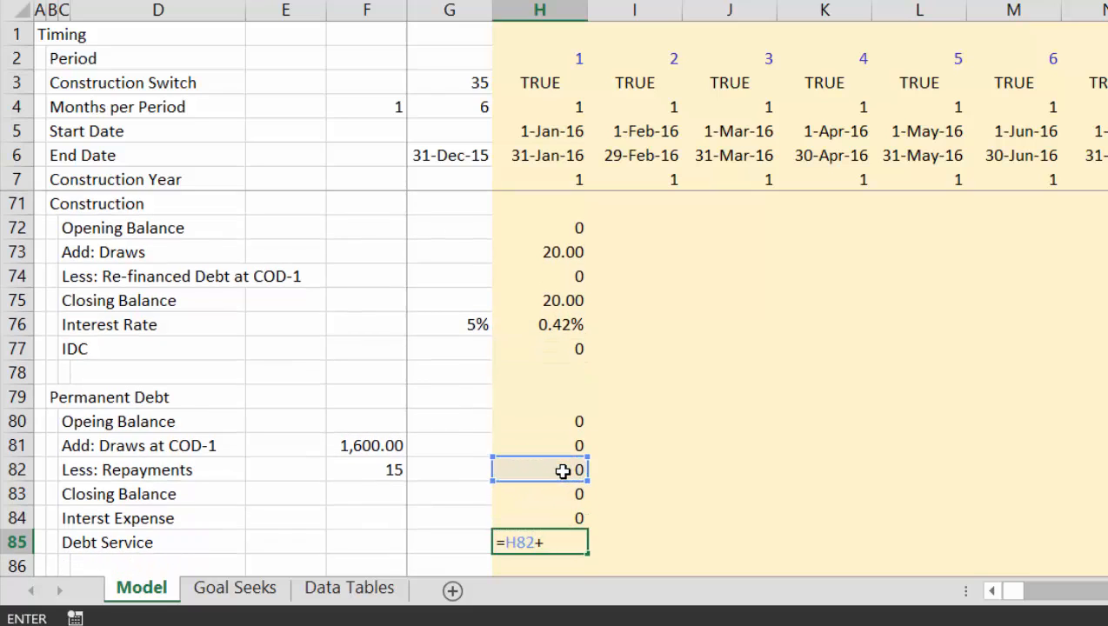
key(Up)
key(ctrl+Return)
- Format the construction debt balances and flows in H72:H75 as numbers with two decimals and thousands separators
key(Up)
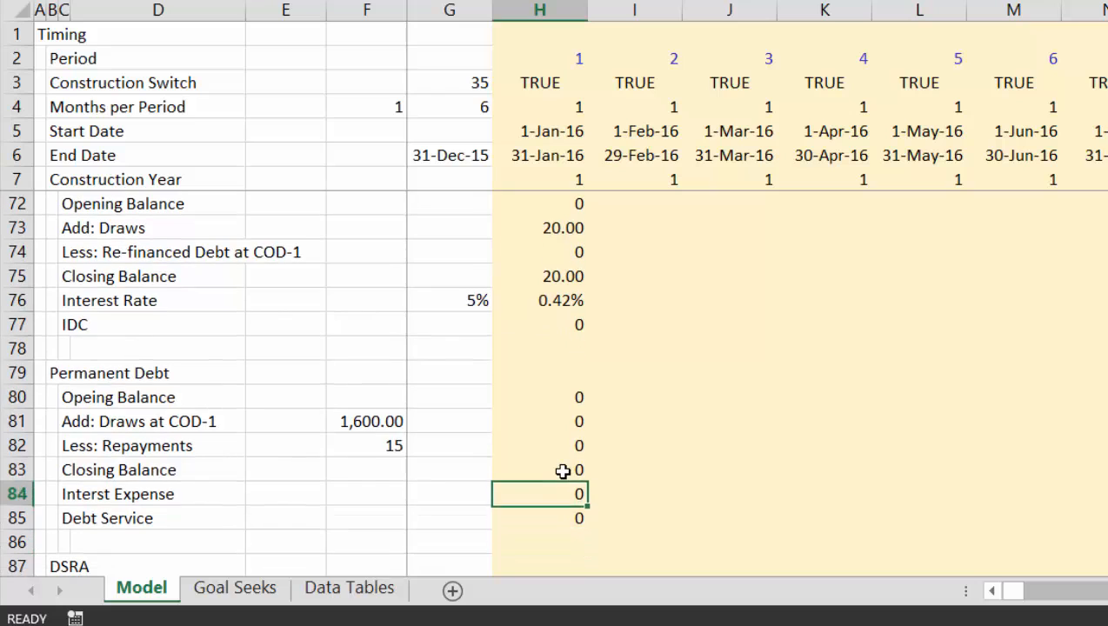
key(Up)
key(Up)
key(Up)
key(Up)
key(Up)
key(Up)
key(Up)
key(Up)
key(Up)
key(Up)
key(Up)
key(Up)
key(Up)
key(Down)
key(shift+Down)
key(shift+Down)
key(shift+Down)
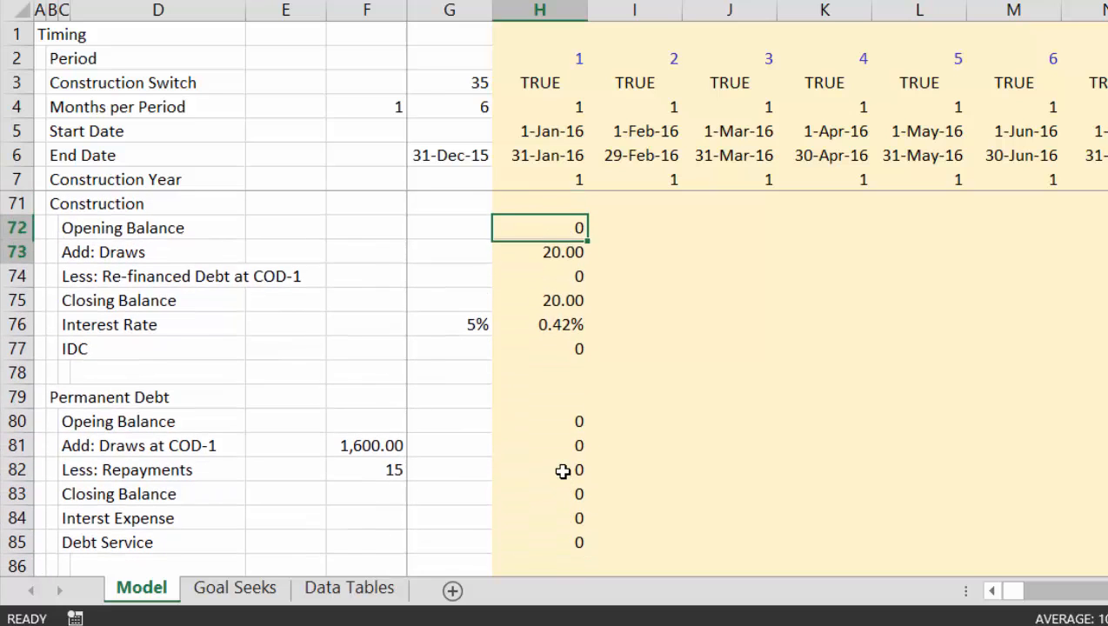
key(ctrl+shift+1)
- Apply the two-decimal number format to the first-period IDC in H77
key(Down)
key(Down)
key(Down)
key(Down)
key(Down)
key(Down)
key(Down)
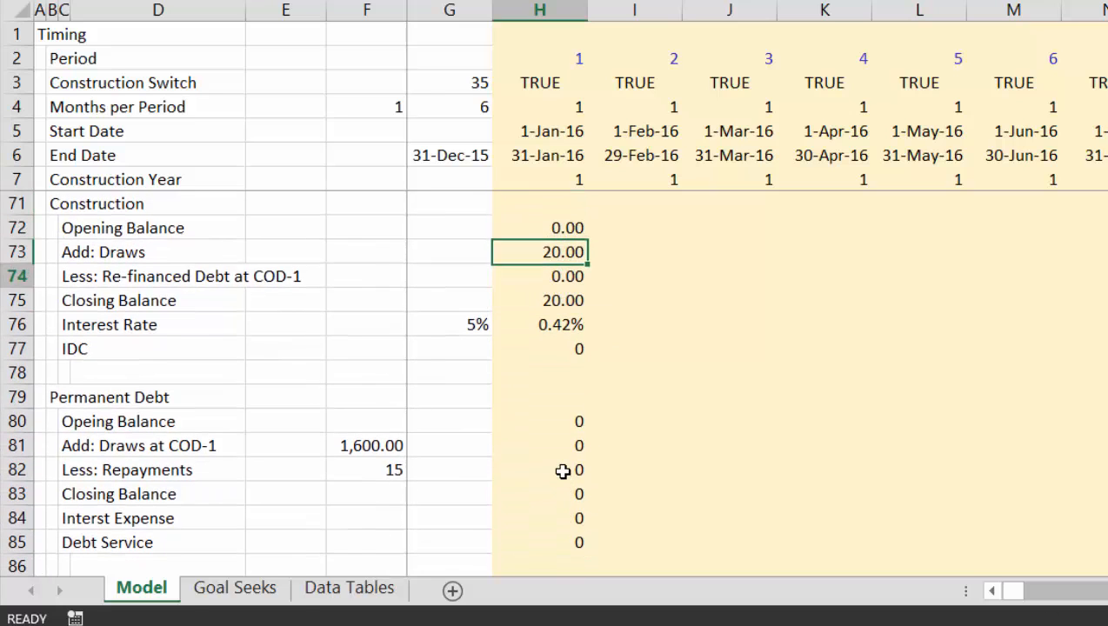
key(Up)
key(Up)
key(ctrl+shift+1)
- Format the Permanent Debt first-period cells H80:H85 as numbers with two decimals
key(Down)
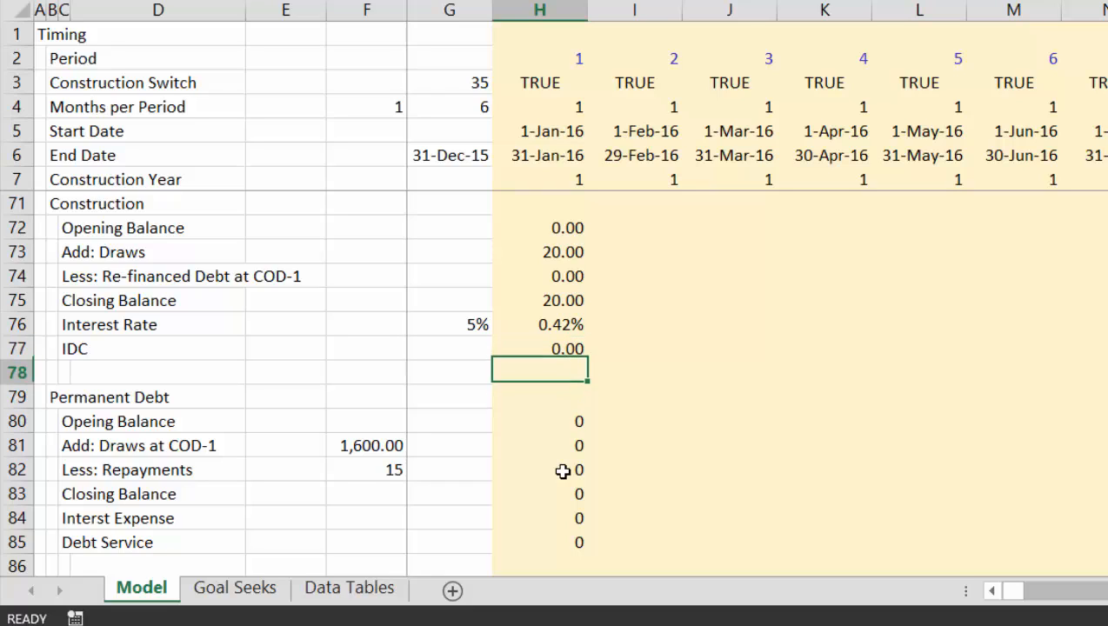
key(Down)
key(Down)
key(shift+Down)
key(shift+Down)
key(shift+Down)
key(shift+Down)
key(shift+Down)
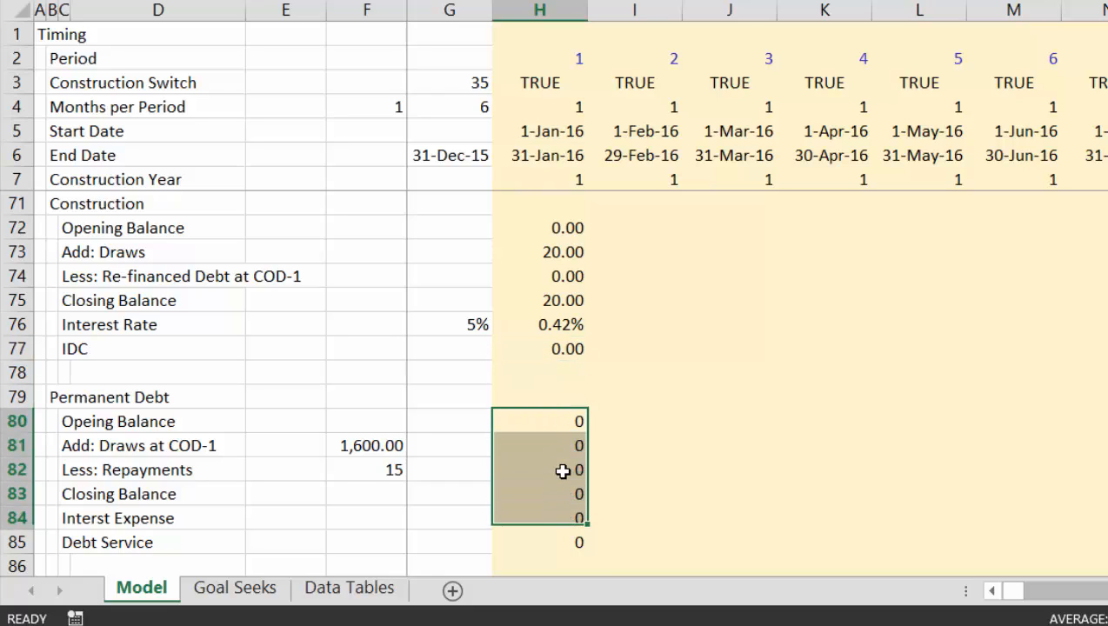
key(ctrl+shift+1)
- Fill the first-period construction and permanent debt formulas in H72:H85 across all timeline periods
key(Up)
key(Up)
key(Up)
key(Up)
key(Up)
key(Up)
key(Up)
key(Up)
key(Up)
key(Up)
key(Up)
key(Up)
key(Up)
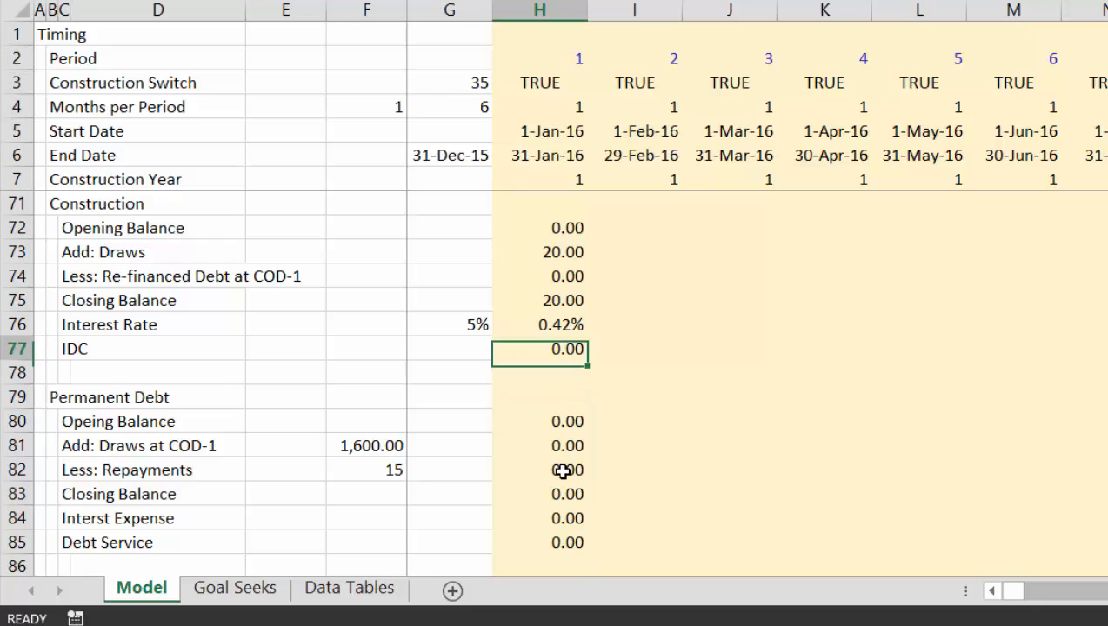
key(Down)
key(Down)
key(Down)
key(Down)
key(Down)
key(shift+Down)
key(shift+Down)
key(shift+Down)
key(shift+Down)
key(shift+Down)
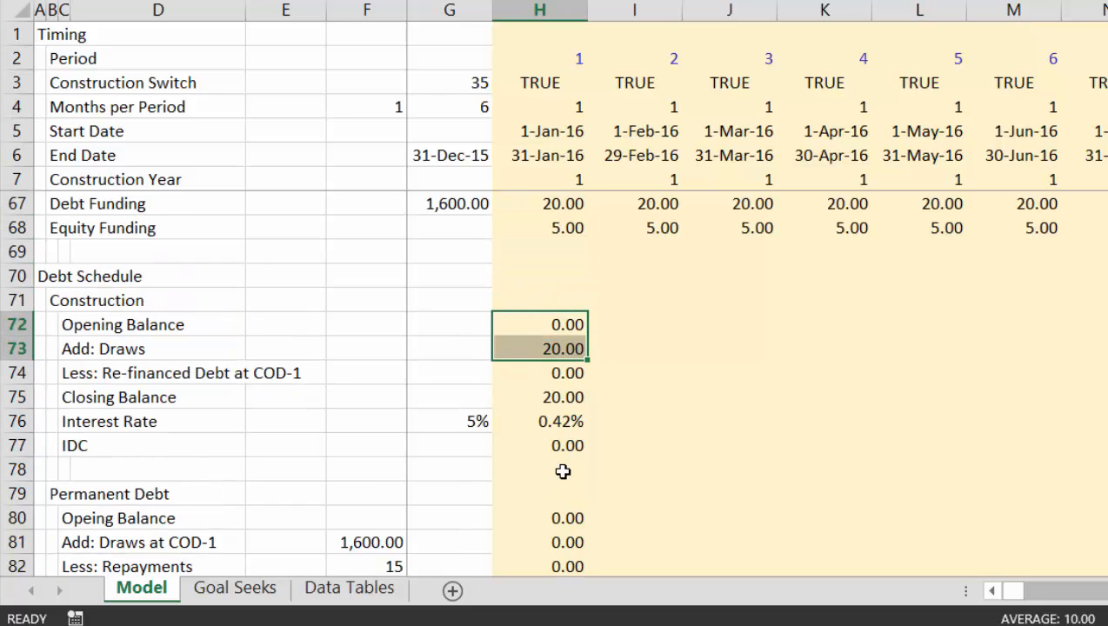
key(shift+Down)
key(shift+Down)
key(shift+Down)
key(shift+Down)
key(shift+Down)
key(shift+Down)
key(shift+Down)
key(shift+Down)
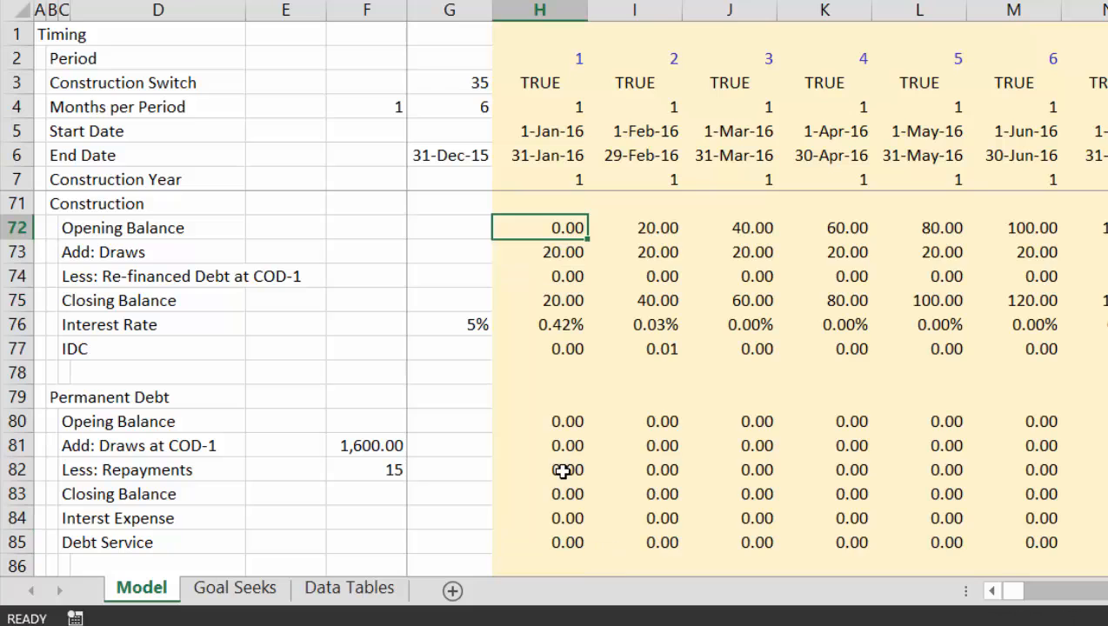
- Link the DSRA Debt Service in H88 to the Permanent Debt Debt Service with =H85 and fill it across the timeline
key(Down)
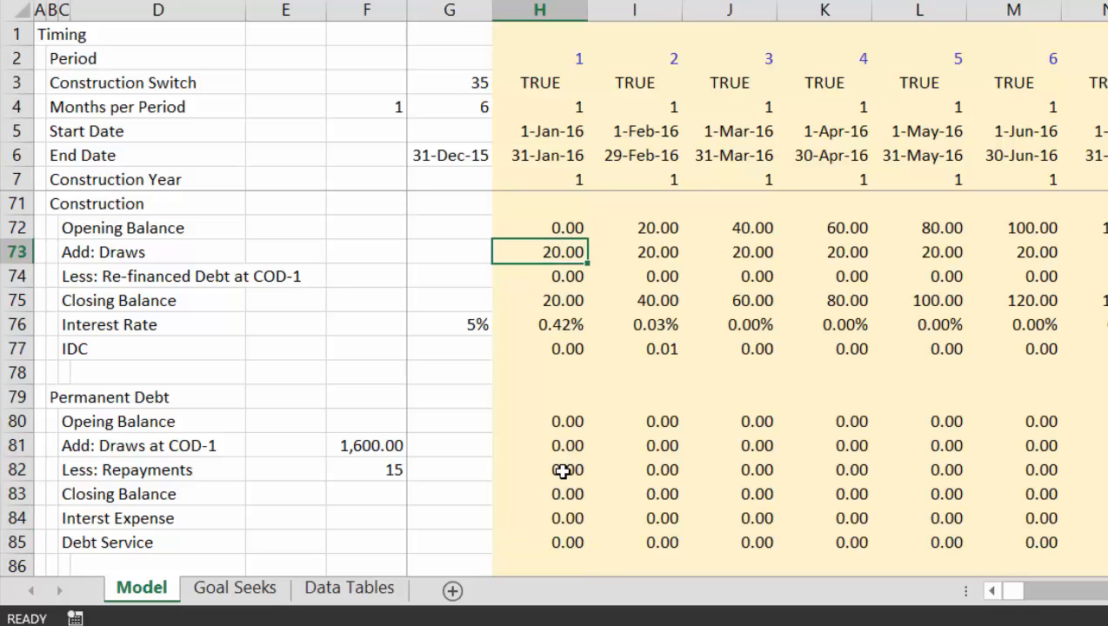
key(Down)
key(Down)
key(Down)
key(Down)
key(Down)
key(Down)
key(Down)
key(Down)
key(Down)
key(Down)
key(Down)
key(Down)
key(Down)
key(Down)
key(Down)
key(Down)
key(Down)
key(Down)
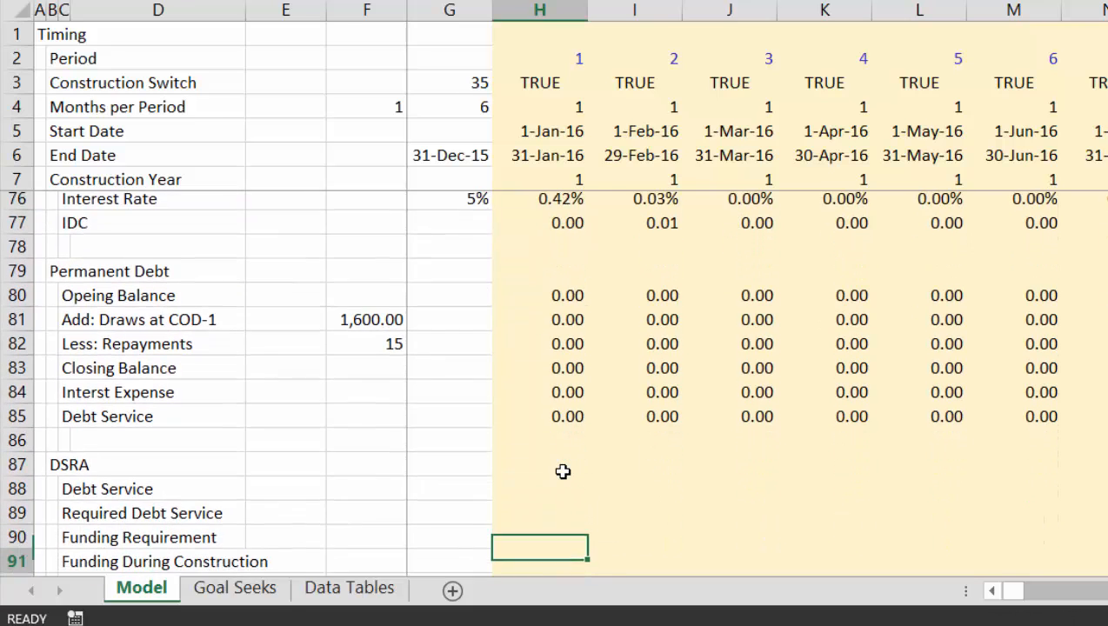
key(Up)
key(Up)
key(Up)
text(=)
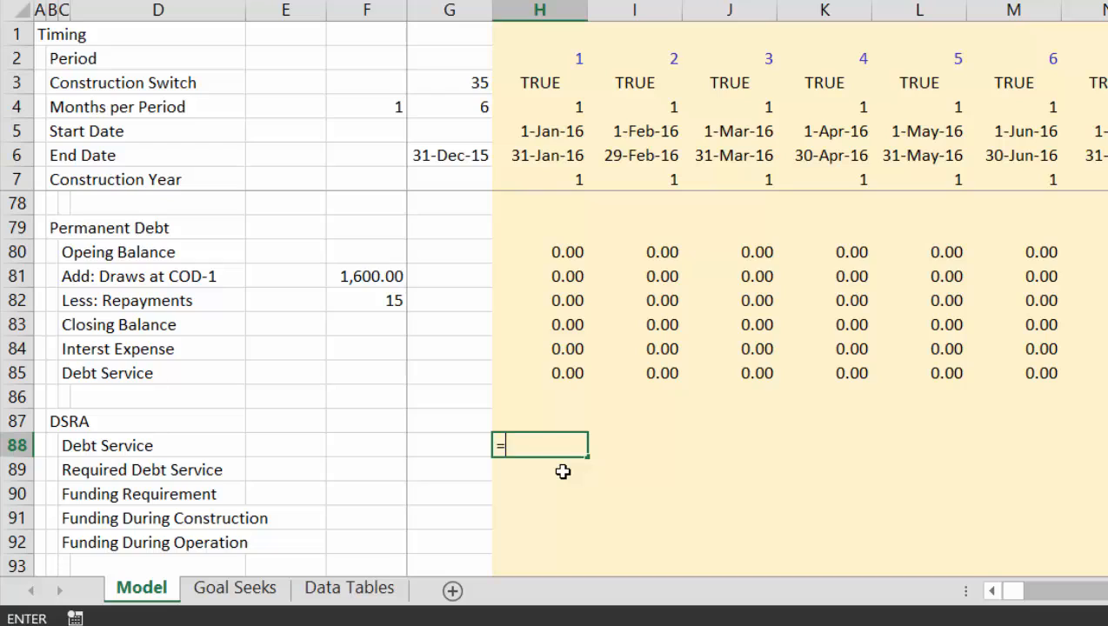
key(Up)
key(Up)
key(Up)
key(ctrl+Return)
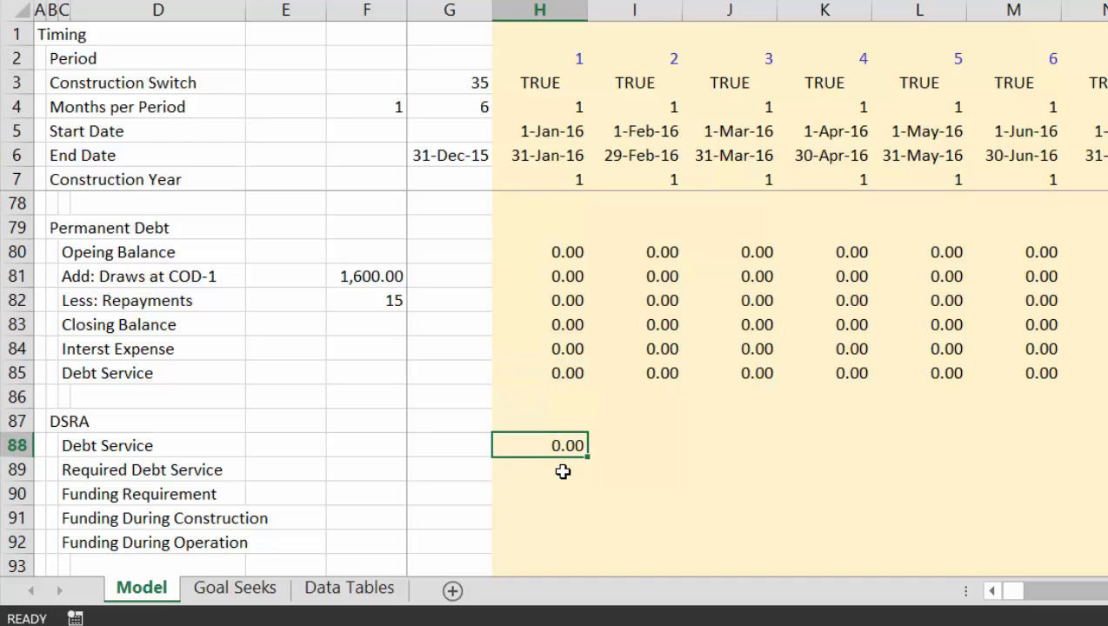
key(ctrl+shift+Right)
key(ctrl+r)
- Enter the Required Debt Service period count in F89 by dividing the DSRA months by the operating months per period, =F32/G4
key(Down)
key(Left)
key(Left)
key(Left)
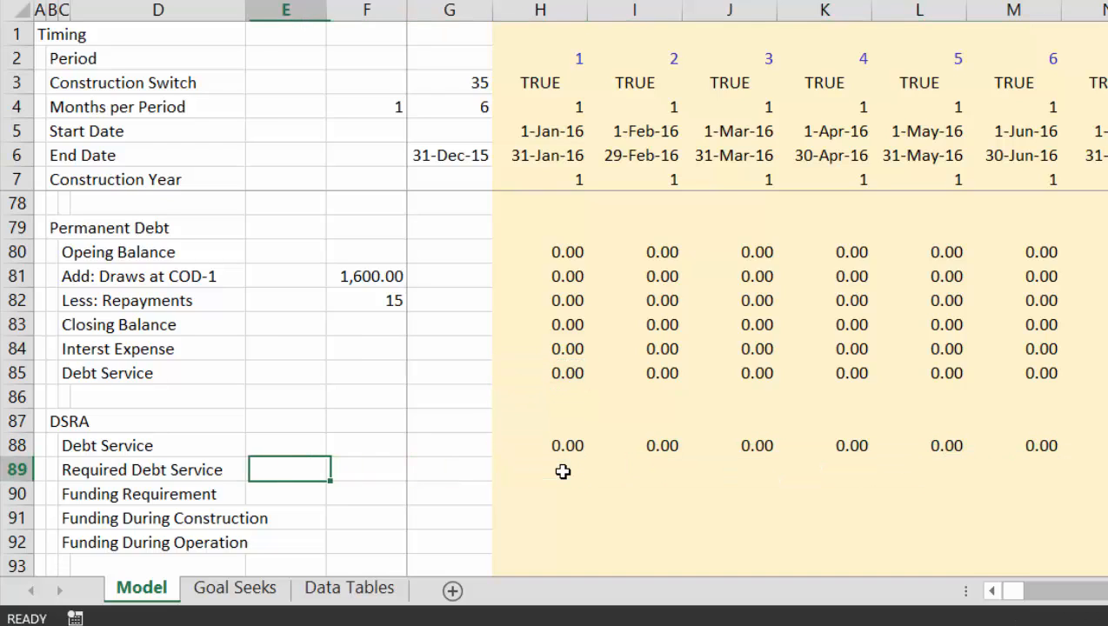
key(Right)
text(=)
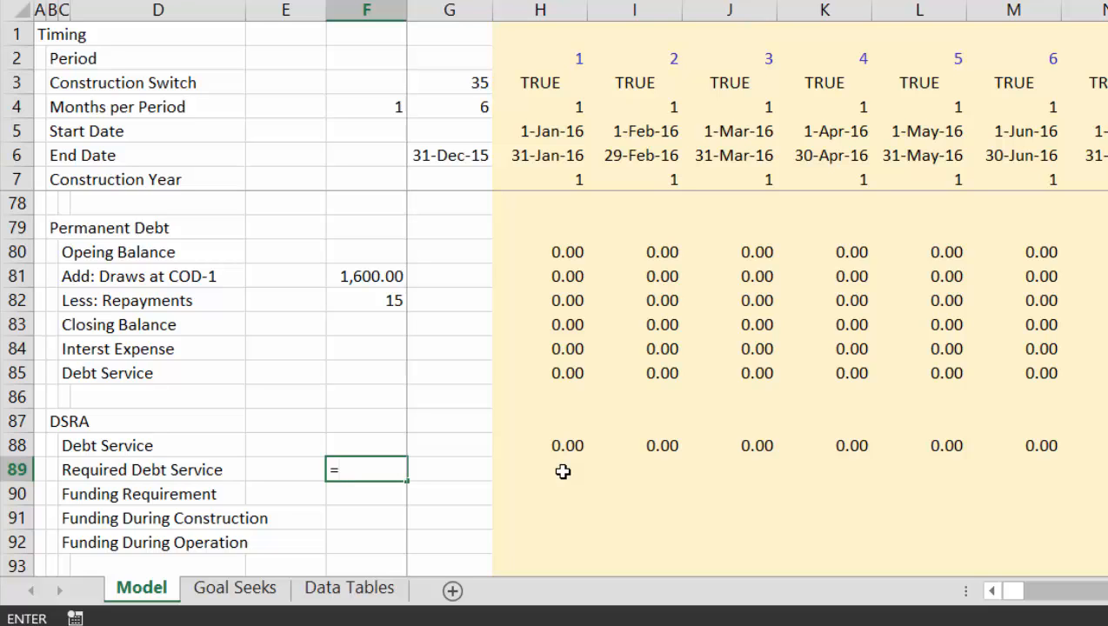
key(ctrl+Up)
key(Up)
key(ctrl+Up)
key(Up)
key(Up)
key(Up)
key(Up)
key(Up)
key(Up)
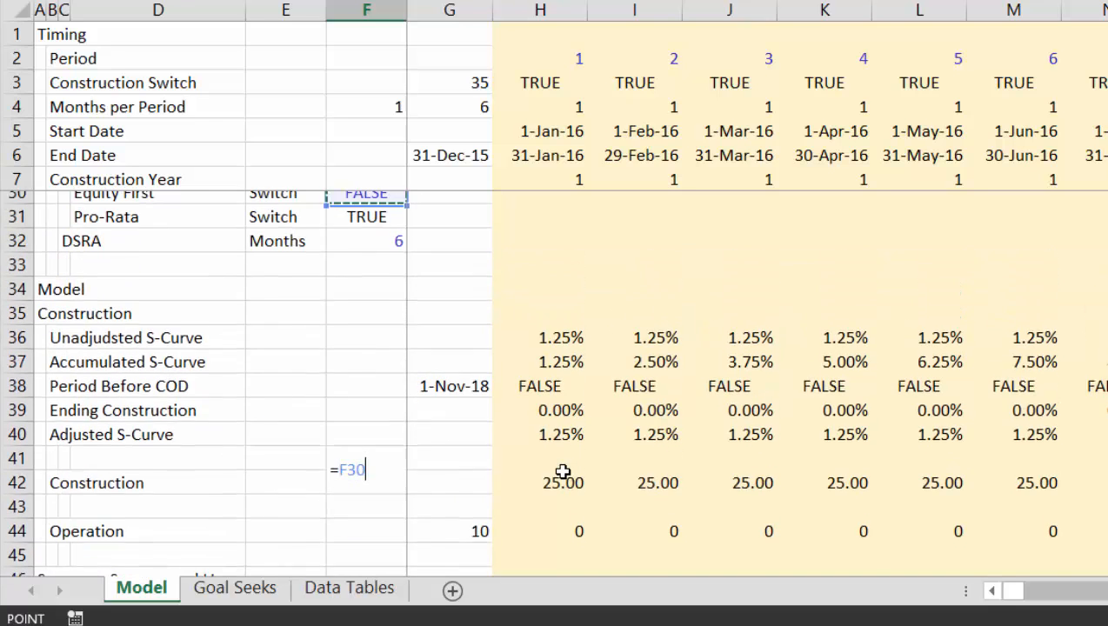
key(Down)
key(Down)
key(Down)
key(Down)
key(Down)
key(Down)
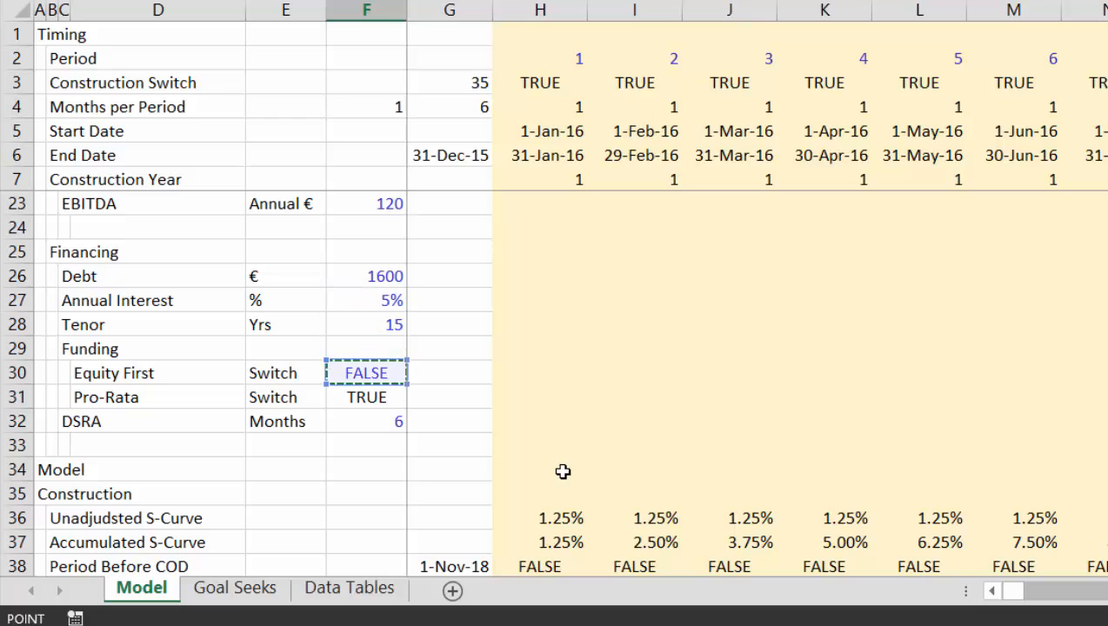
text(/)
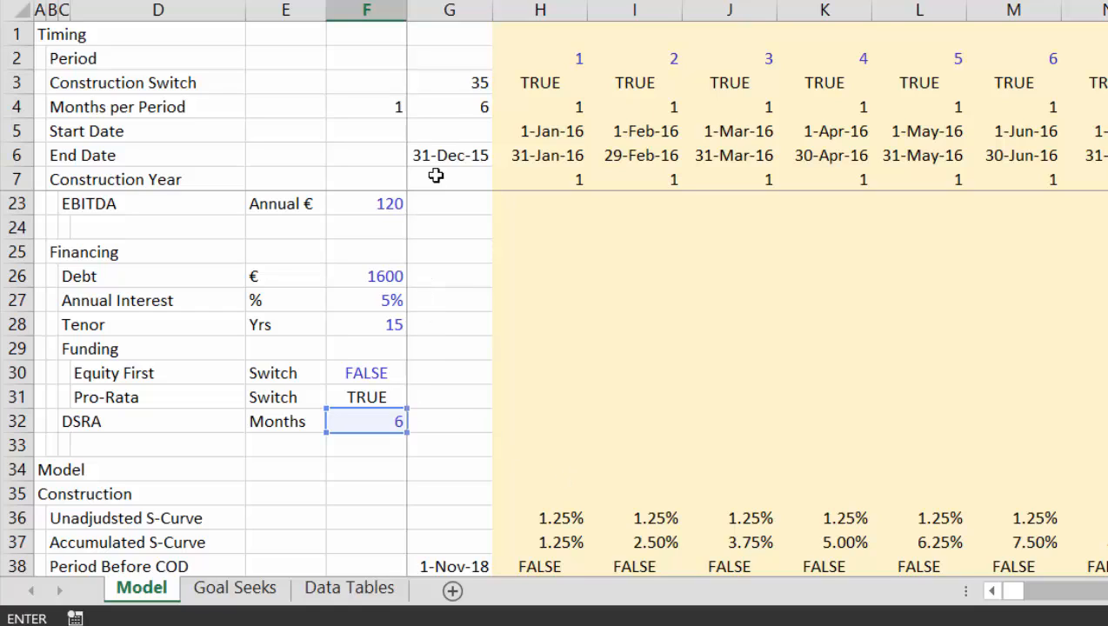
click(449, 110)
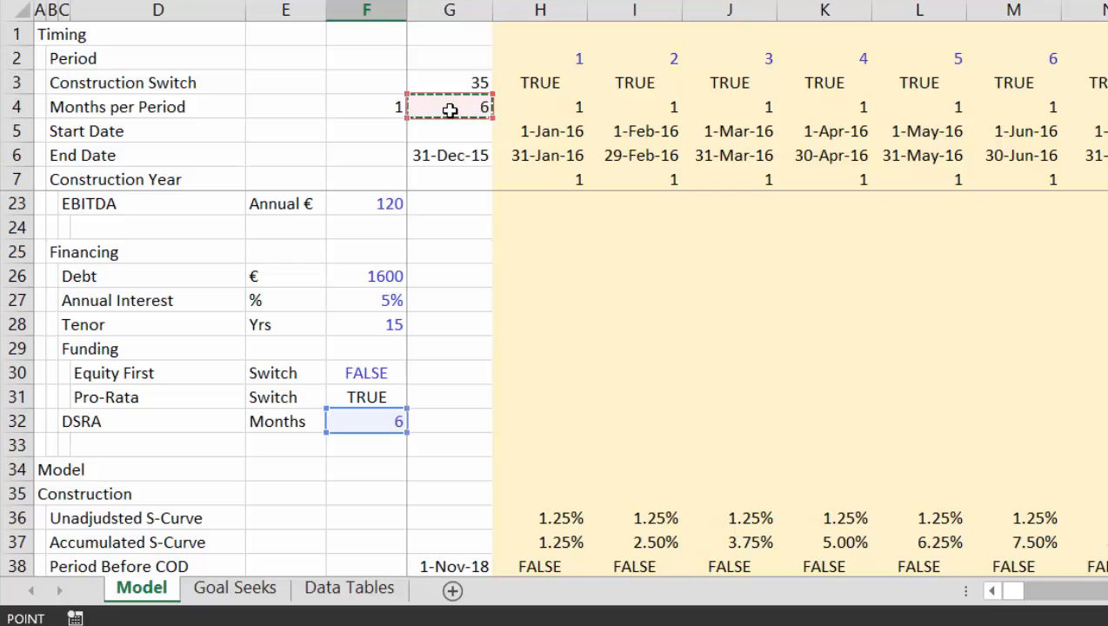
key(Return)
key(Up)
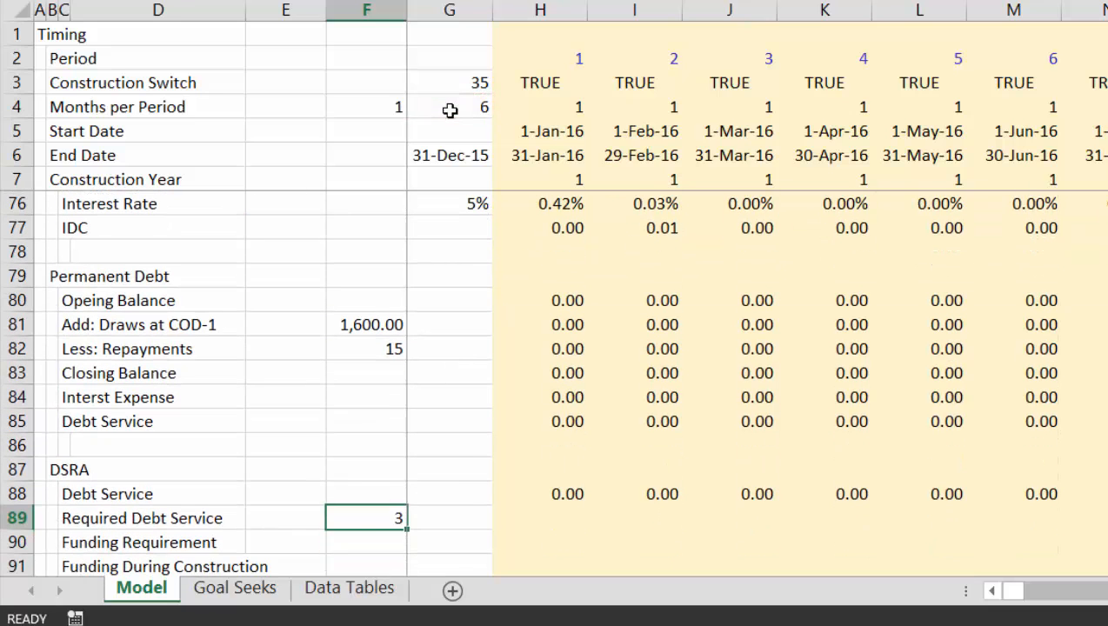
- Correct the Required Debt Service period count in F89 to divide the DSRA months in F32 by the months per period in G4
key(F2)
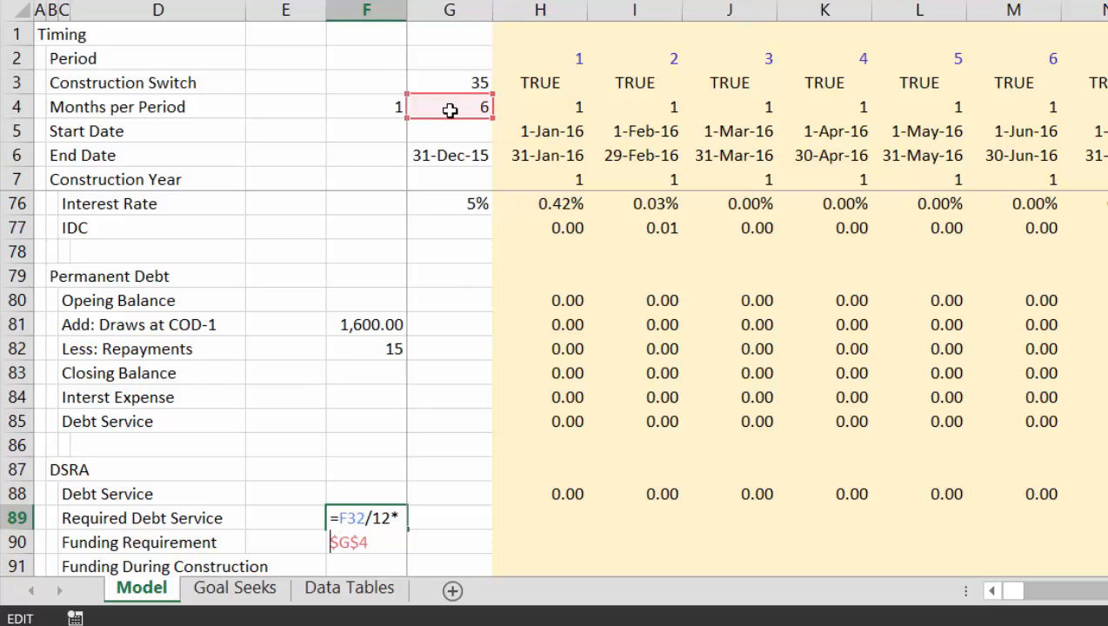
key(Escape)
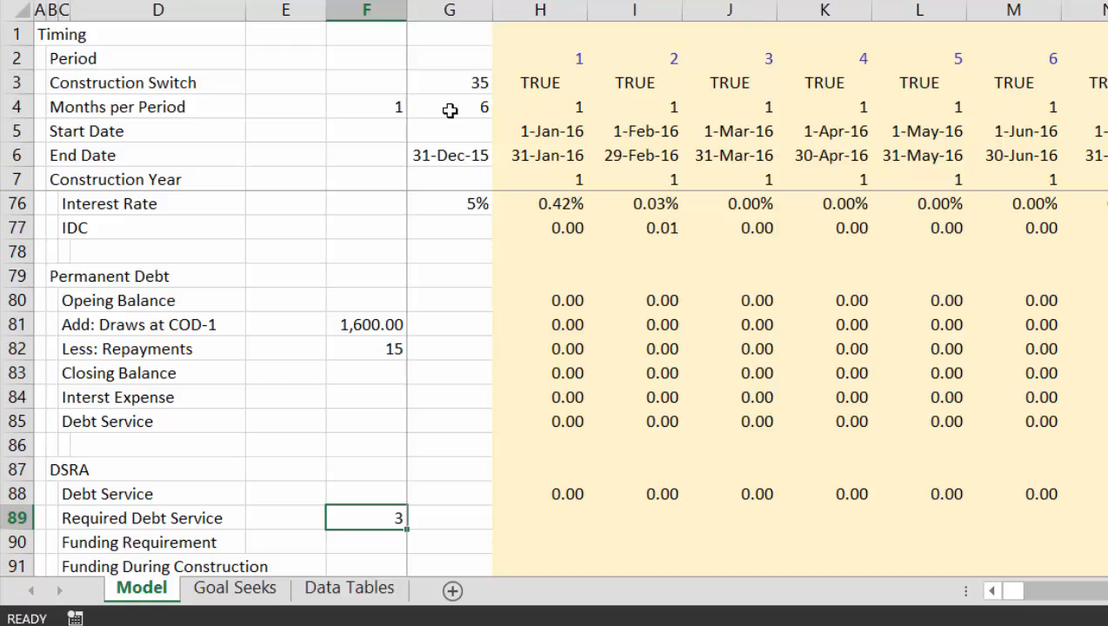
text(=)
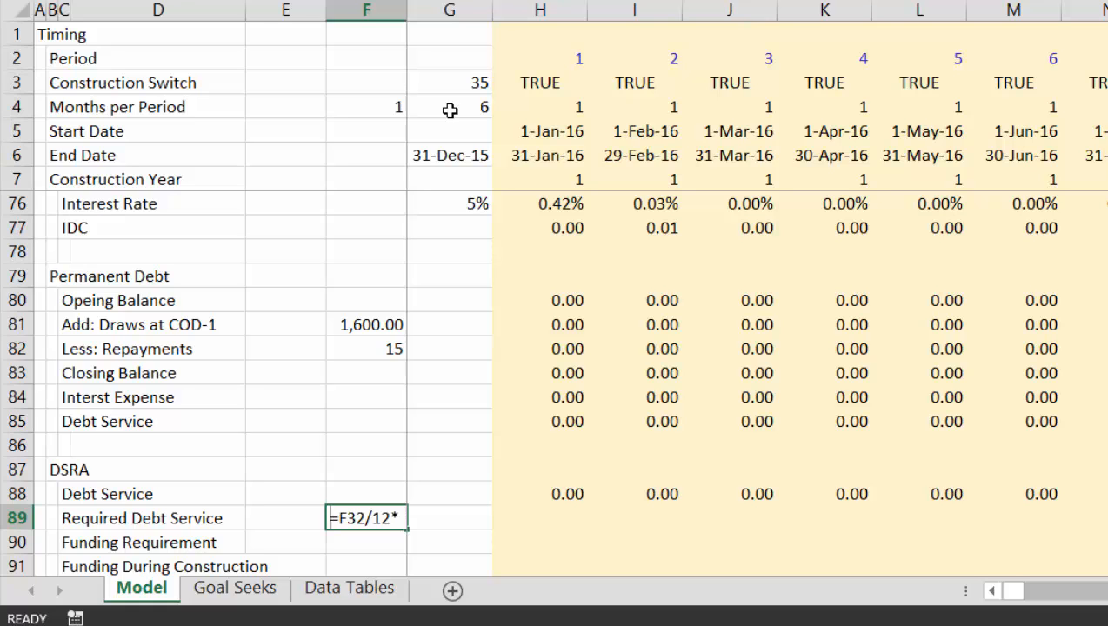
key(Up)
key(Up)
key(Up)
key(Up)
key(Up)
key(Up)
key(Up)
key(Up)
key(Up)
key(Up)
key(Up)
key(Up)
key(Up)
key(Up)
key(Up)
key(Up)
key(Up)
key(Up)
key(Up)
key(Up)
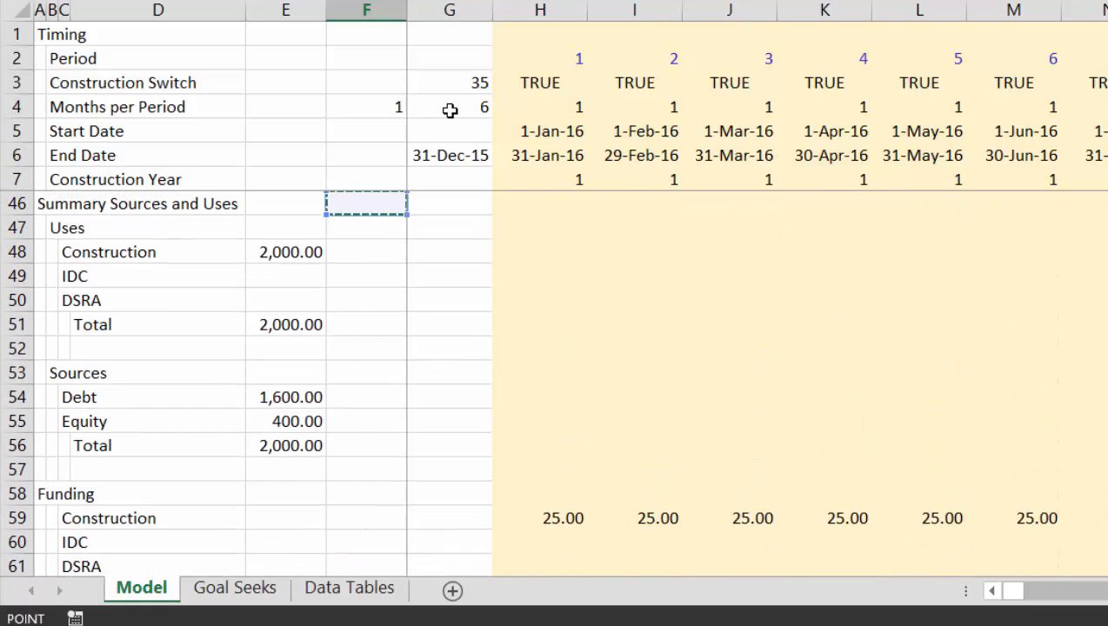
key(Down)
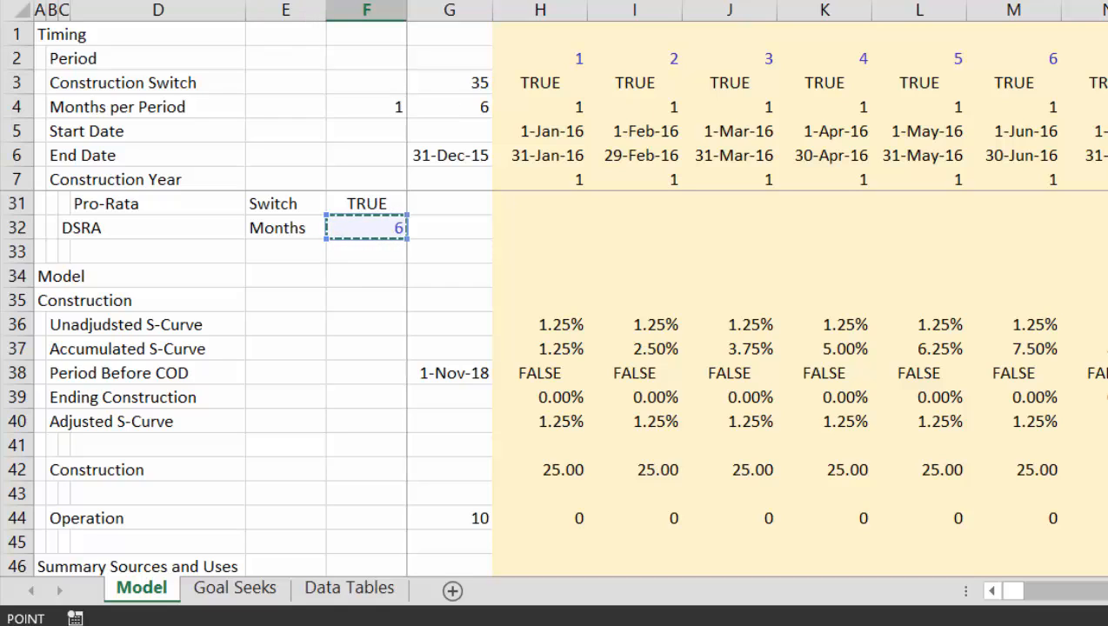
key(F4)
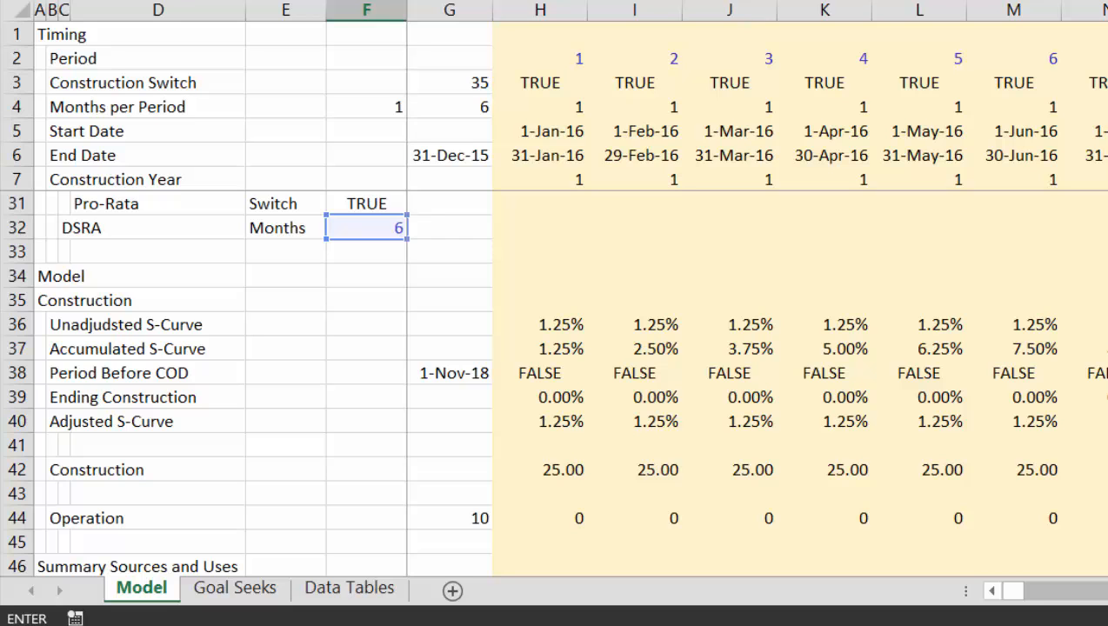
key(Return)
key(Up)
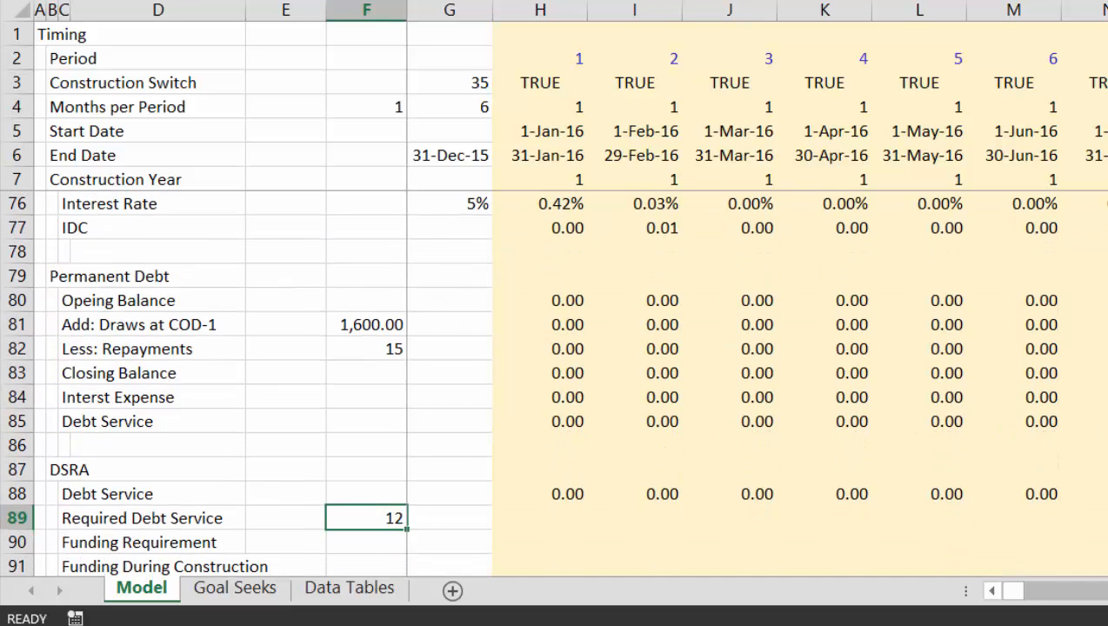
key(F2)
key(Return)
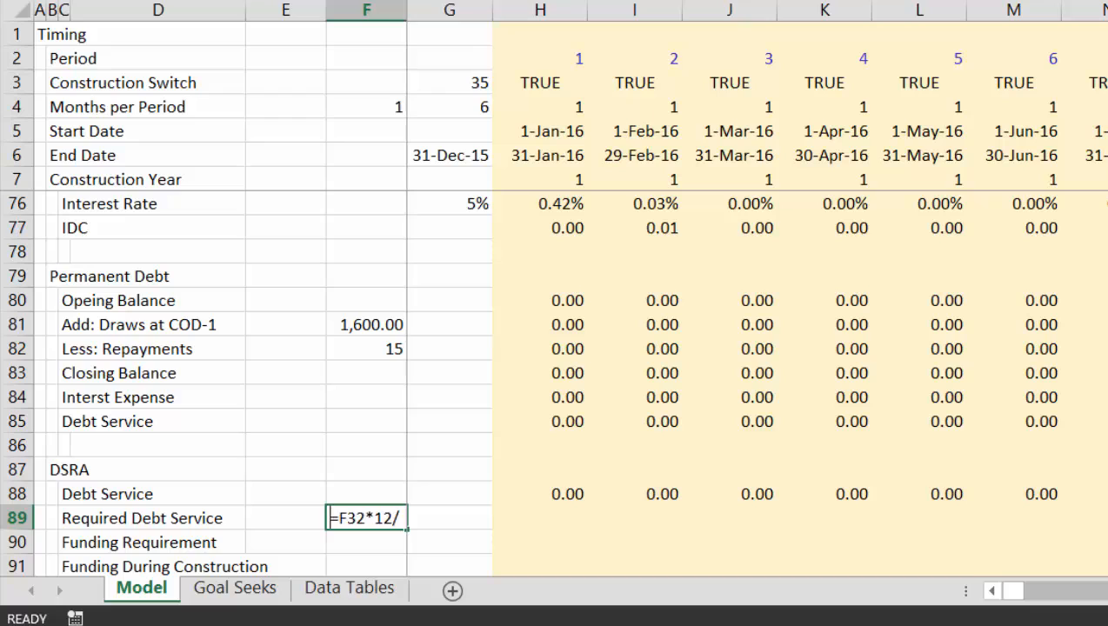
key(Up)
key(Return)
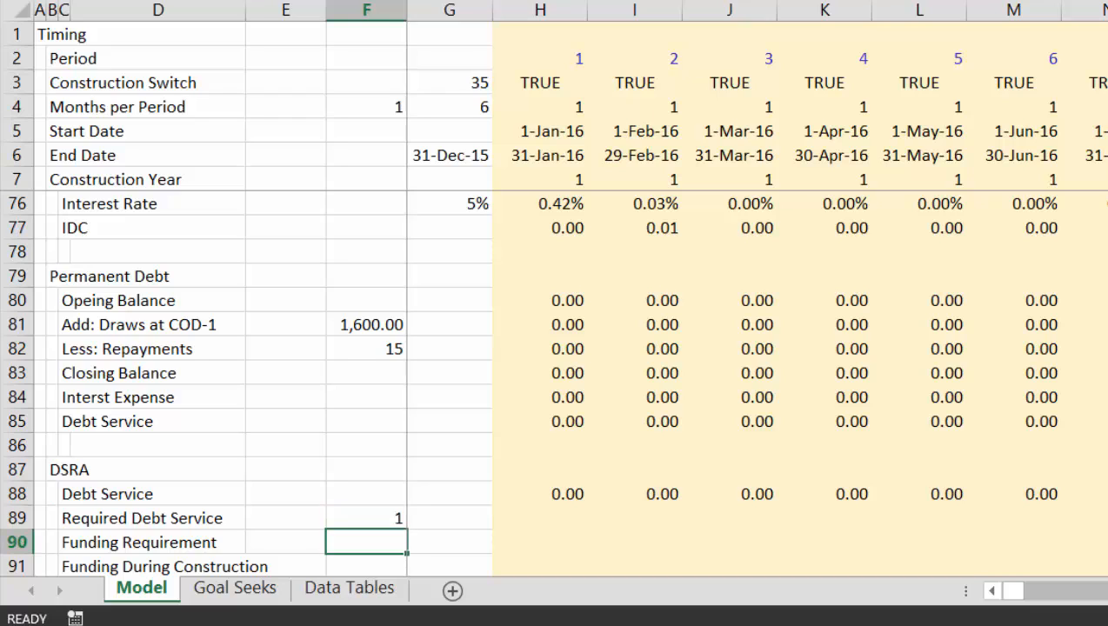
- Enter =SUM(OFFSET(H88,0,1,1,$F$89)) in H89 for the Required Debt Service and fill it across the timeline
key(Up)
key(Right)
key(Right)
text(=ofe)
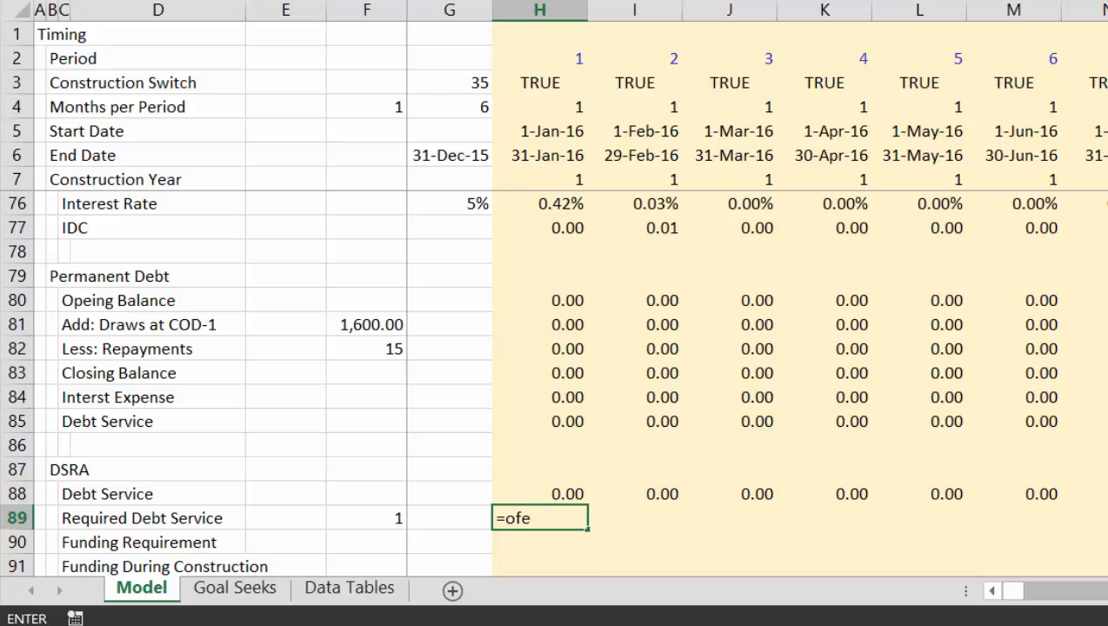
key(BackSpace)
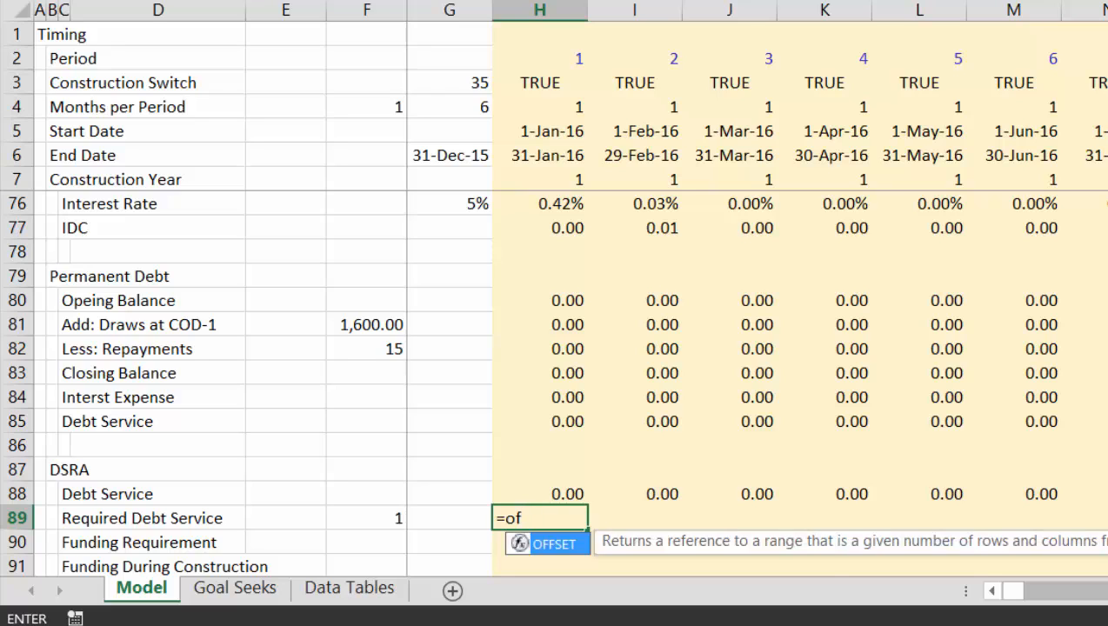
key(Tab)
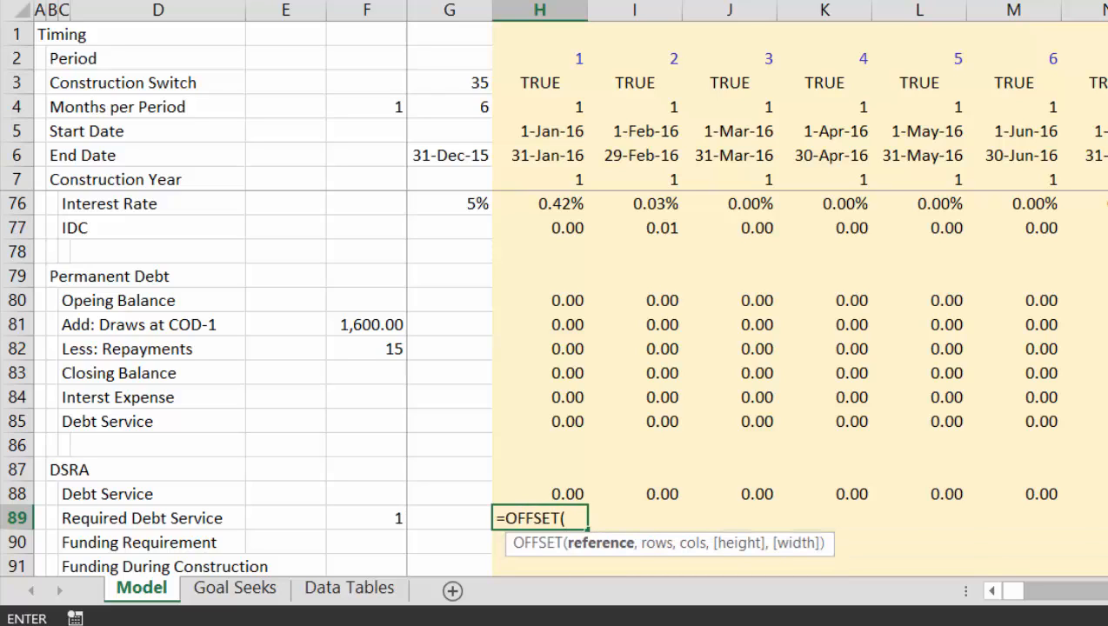
key(BackSpace)
key(BackSpace)
key(BackSpace)
key(BackSpace)
key(BackSpace)
key(BackSpace)
key(BackSpace)
text(sum)
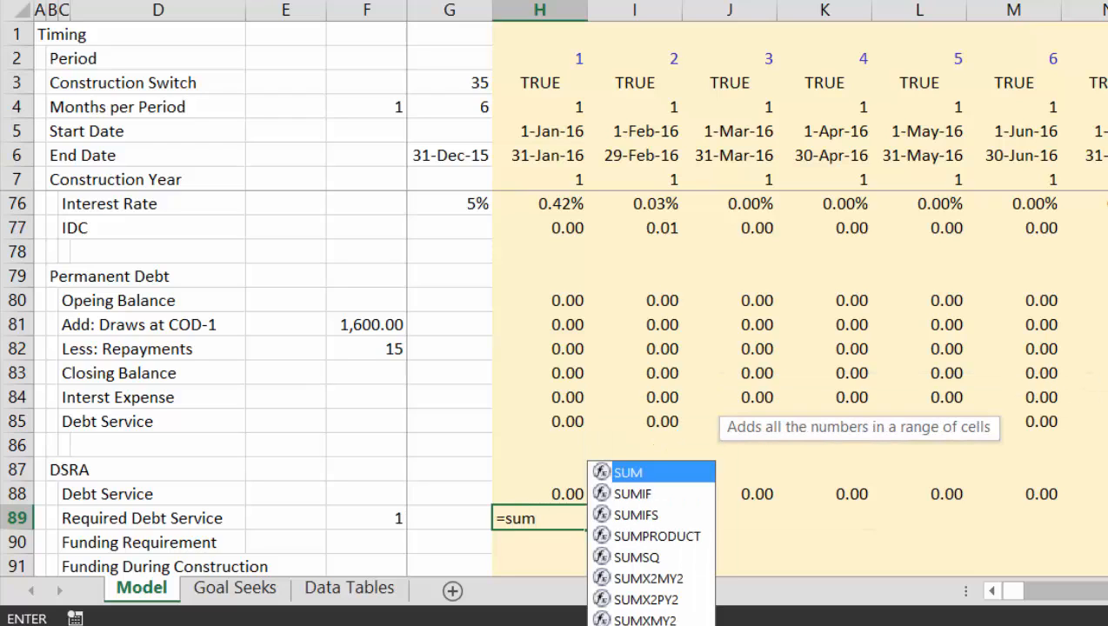
key(Tab)
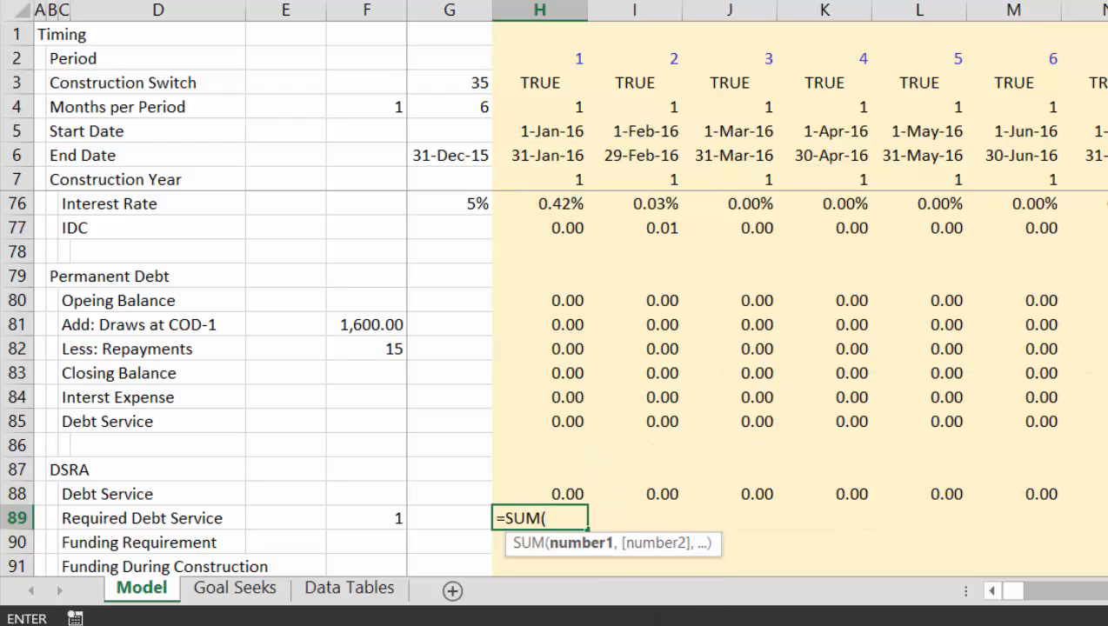
text(off)
key(Tab)
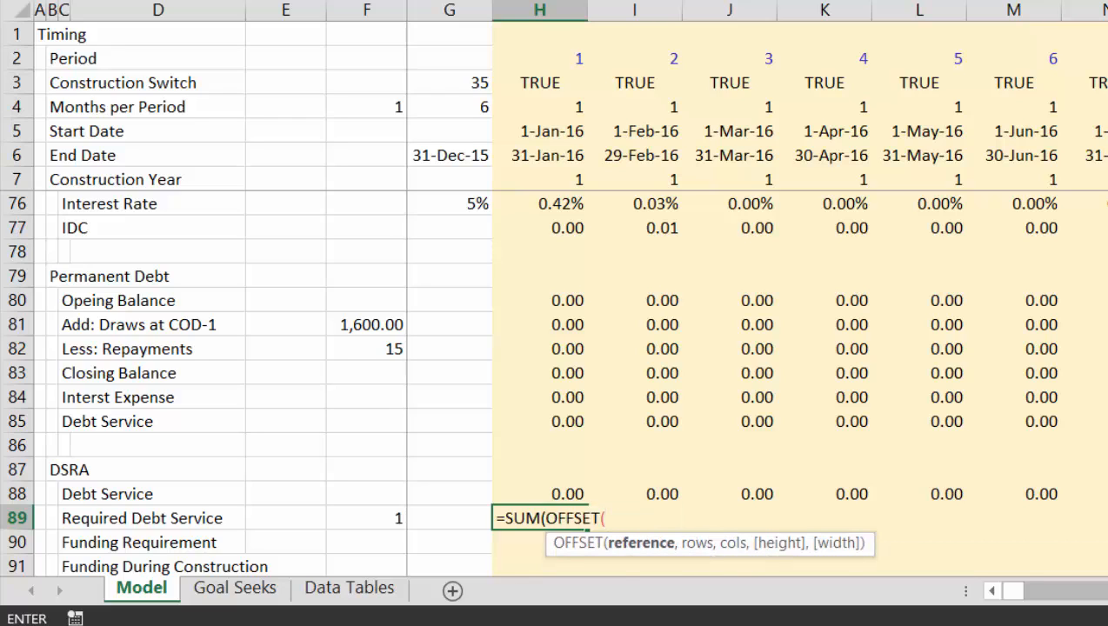
key(Up)
text(,)
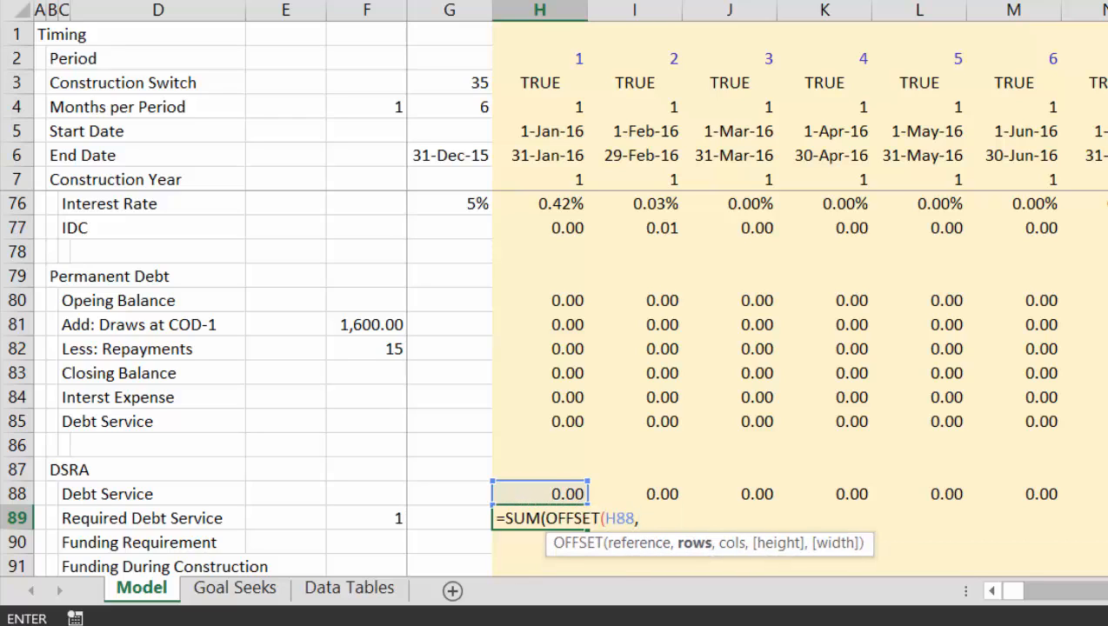
text(0,)
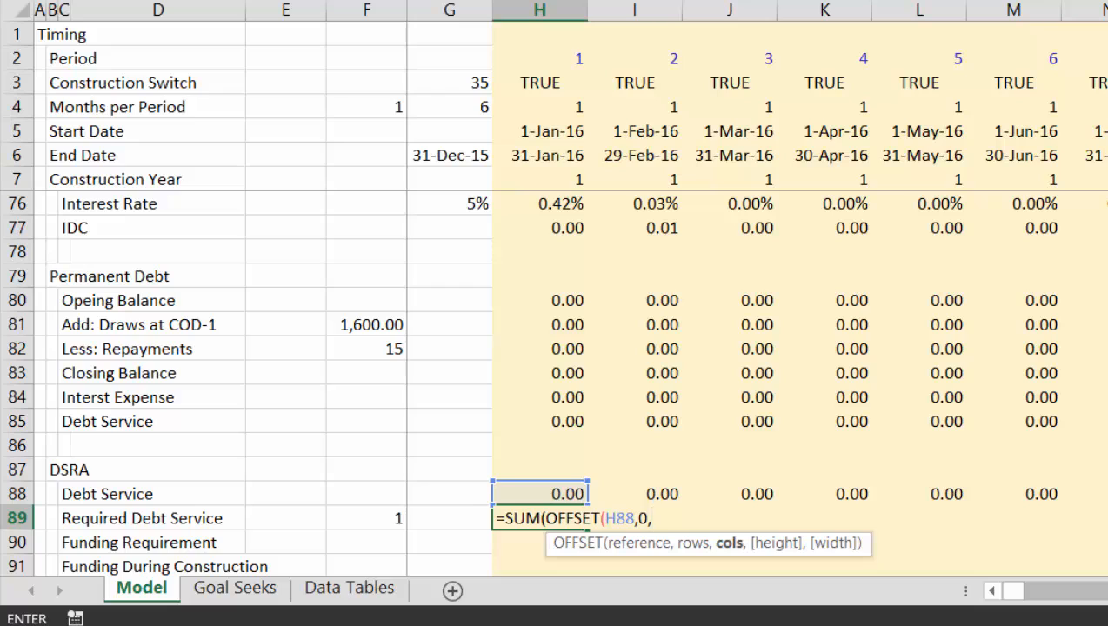
text(1,)
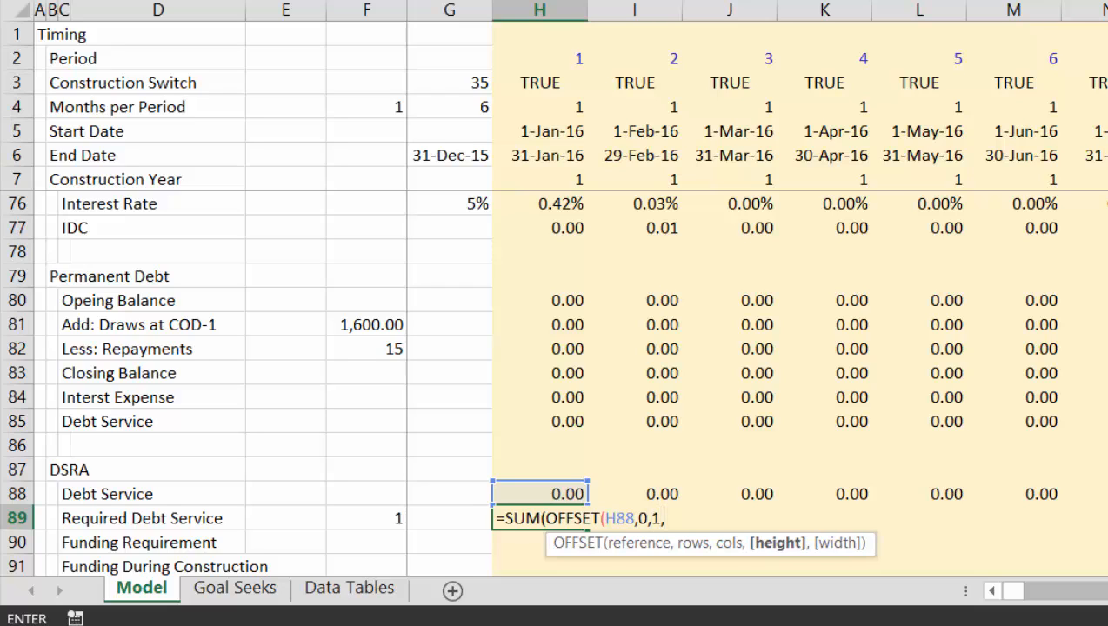
text(1,)
key(Left)
key(Left)
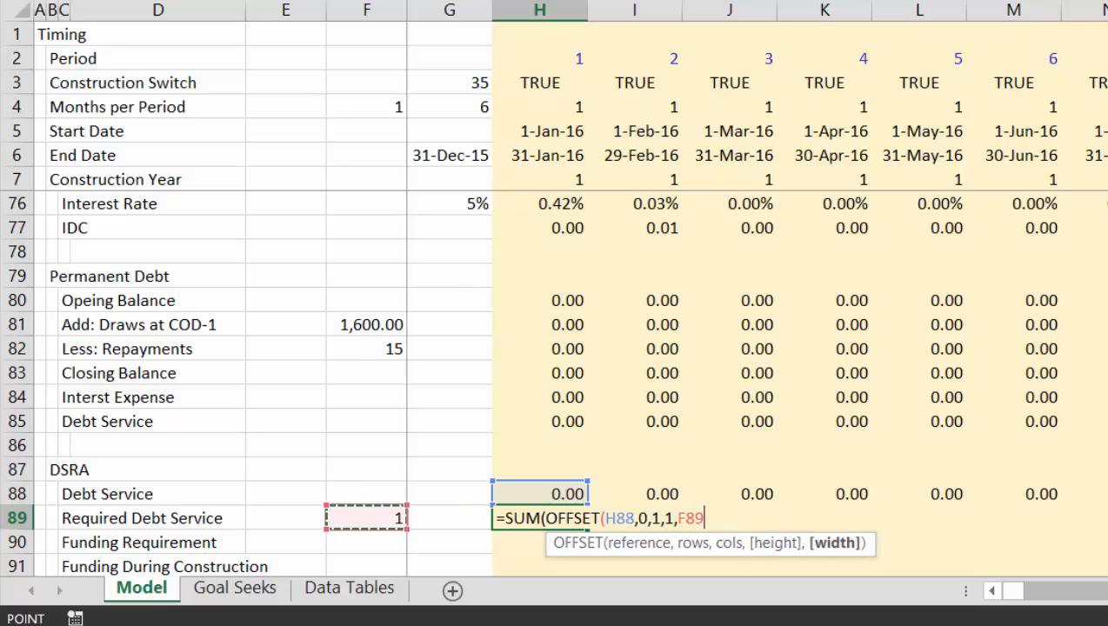
key(F4)
key(Return)
key(Return)
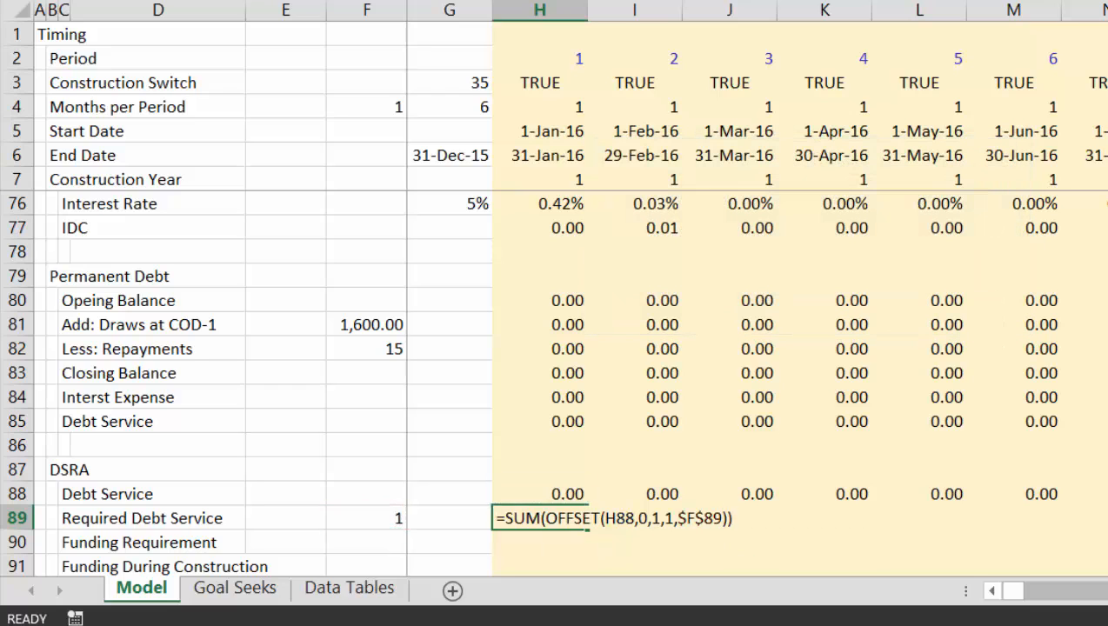
key(ctrl+shift+r)
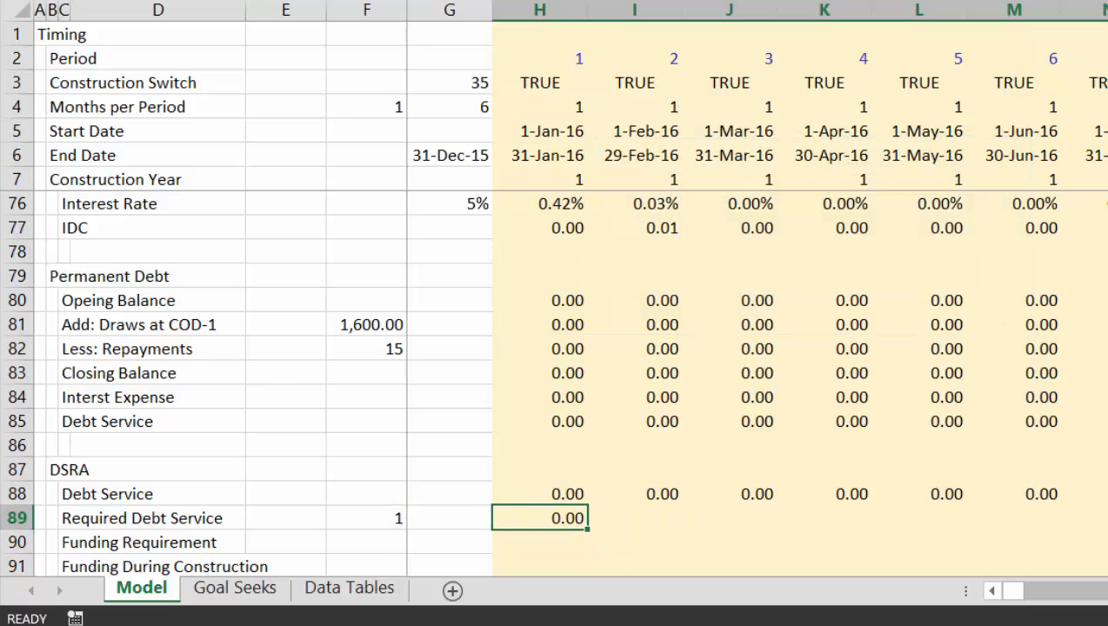
- Examine the Required Debt Service row around the switch from construction to operation, near periods 35 to 38
key(Right)
key(Right)
key(Right)
key(Right)
key(Right)
key(Right)
key(Right)
key(Right)
key(Right)
key(Right)
key(Right)
key(Right)
key(Right)
key(Right)
key(Right)
key(Right)
key(Right)
key(Right)
key(Right)
key(Right)
key(Right)
key(Right)
key(Right)
key(Right)
key(Right)
key(Right)
key(Right)
key(Right)
key(Right)
key(Right)
key(Right)
key(Right)
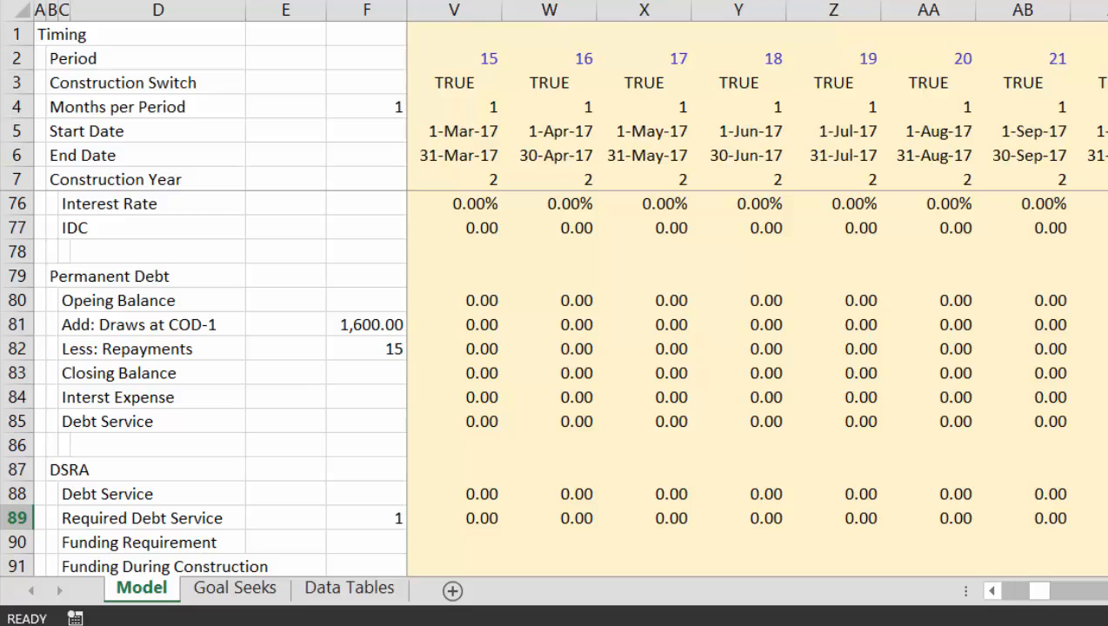
key(Left)
key(Left)
key(Left)
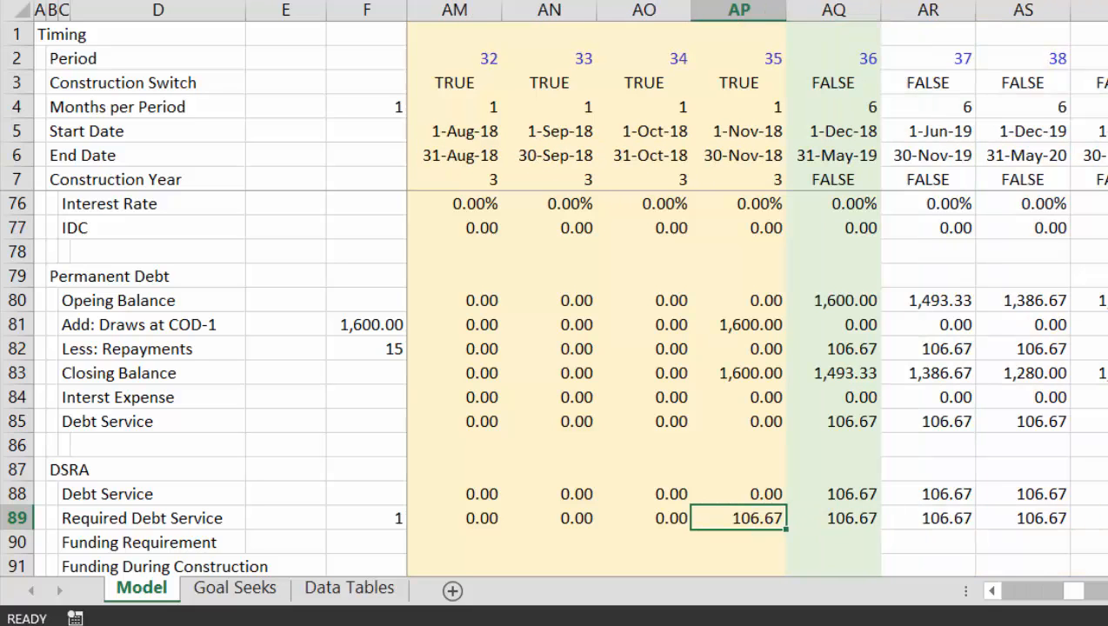
key(Right)
key(Left)
key(Right)
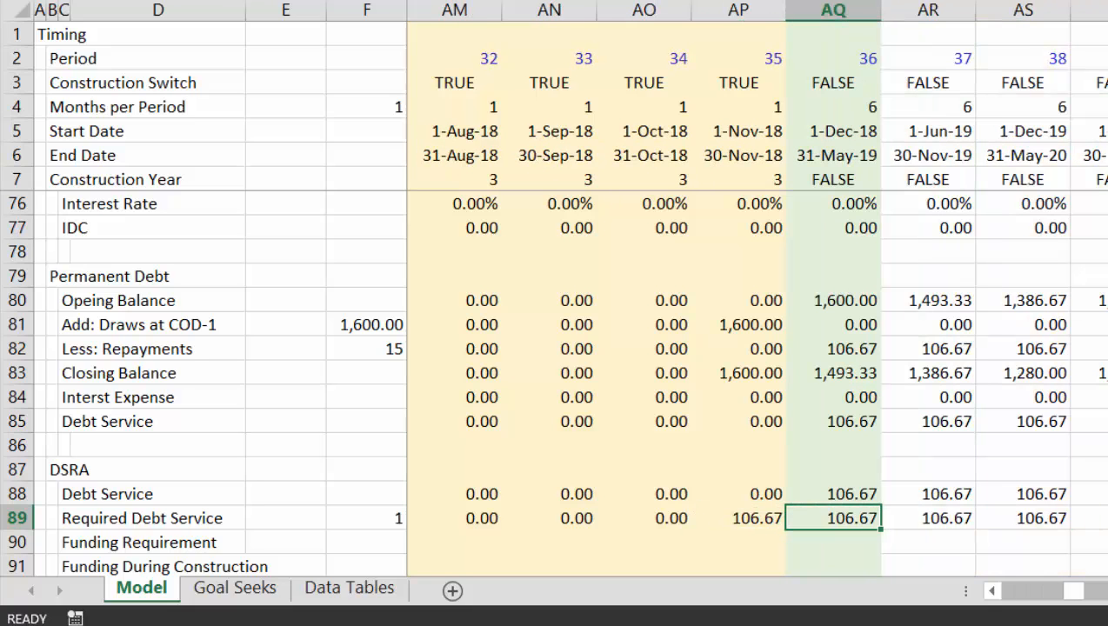
key(Right)
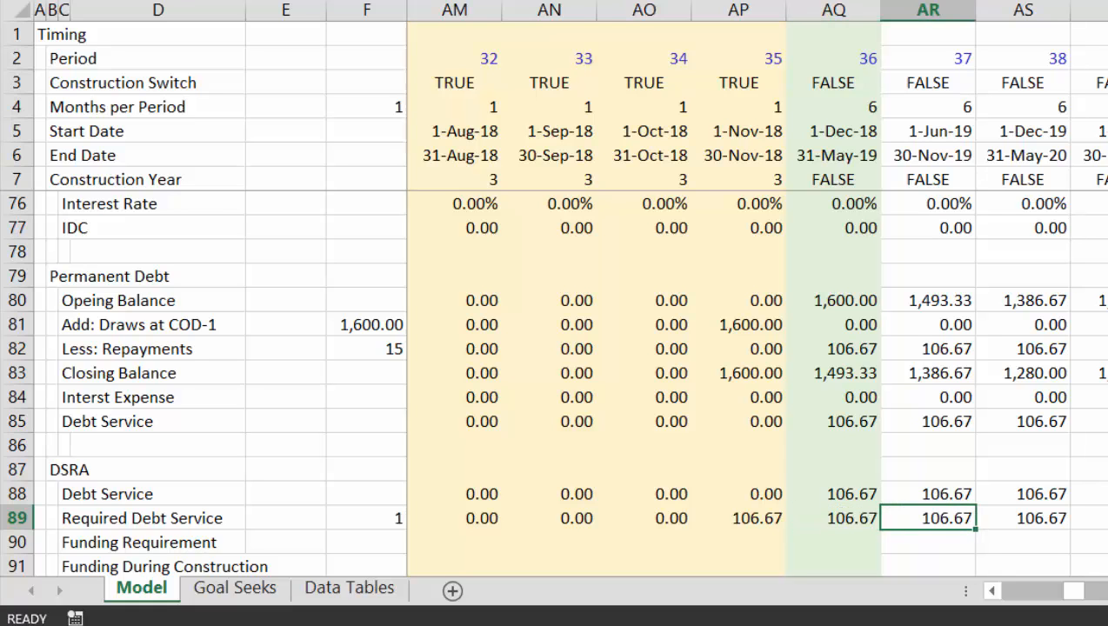
key(Right)
key(Left)
key(ctrl+Left)
key(Left)
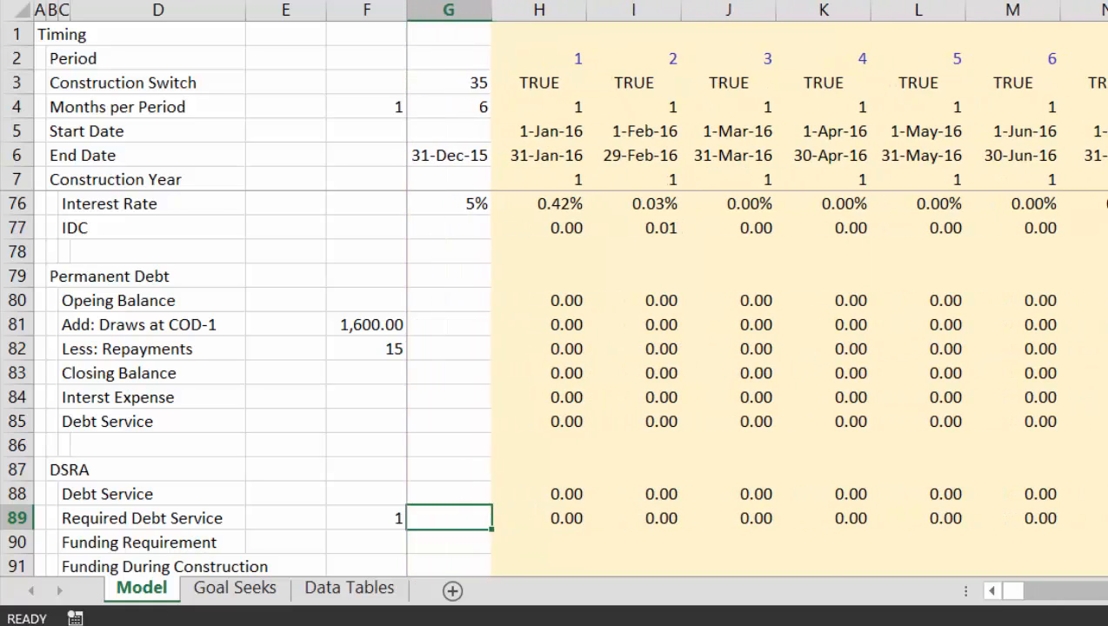
- Calculate the Funding Requirement in H90 as Required Debt Service minus the DSRA Opening Balance, and fill it across the timeline
key(Left)
key(Left)
key(Down)
key(Right)
key(Right)
key(Right)
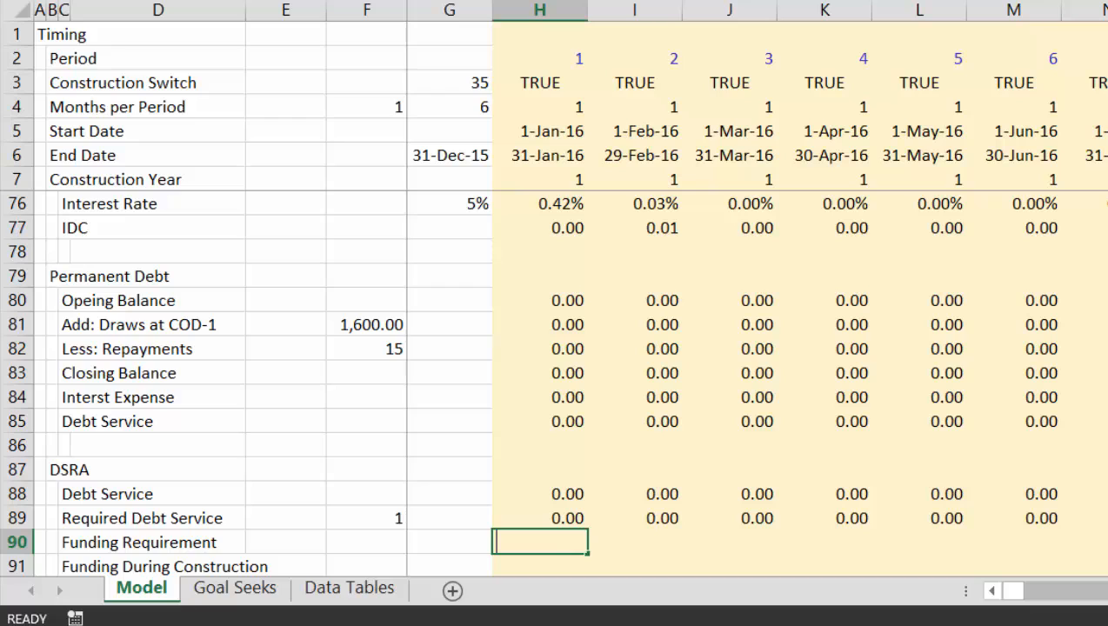
text(=)
key(Up)
key(Up)
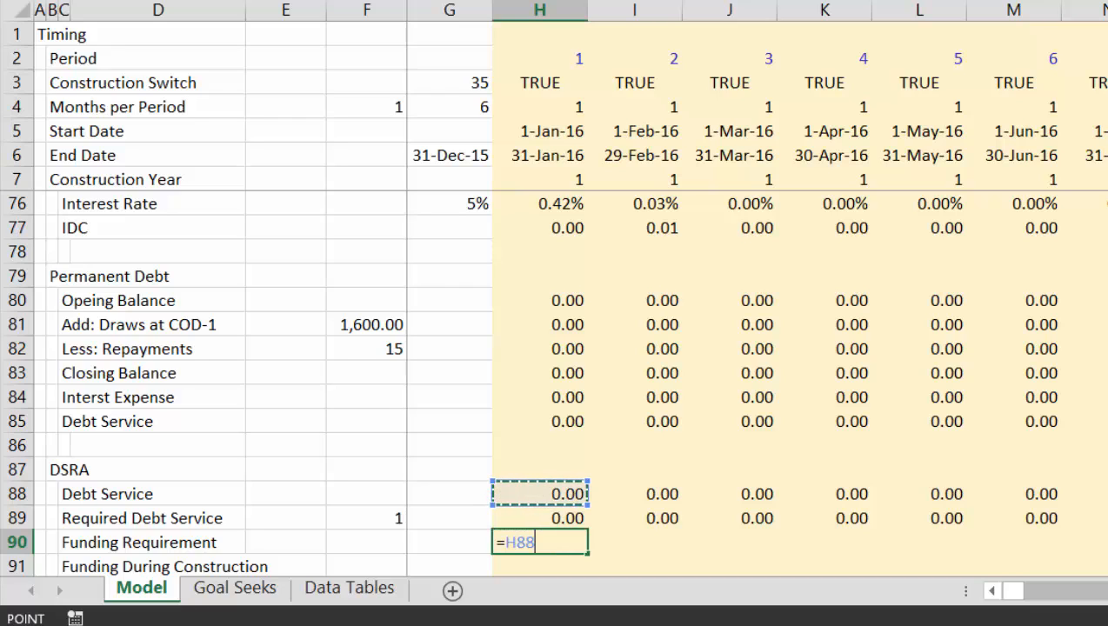
key(Escape)
text(=)
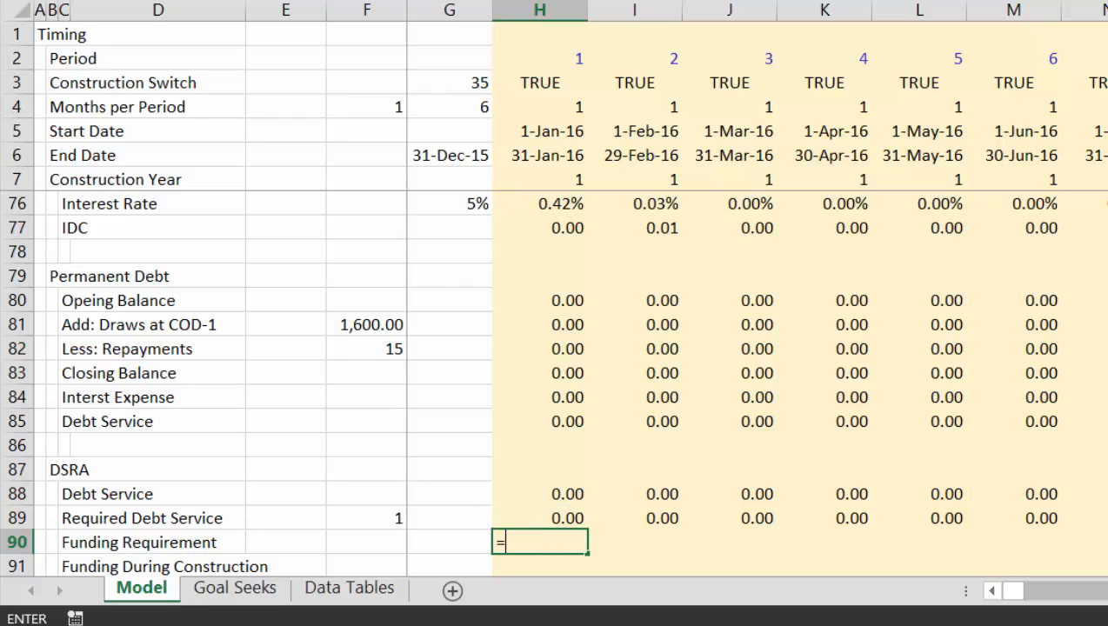
key(Up)
text(-)
key(Down)
key(Down)
key(Down)
key(Down)
key(Down)
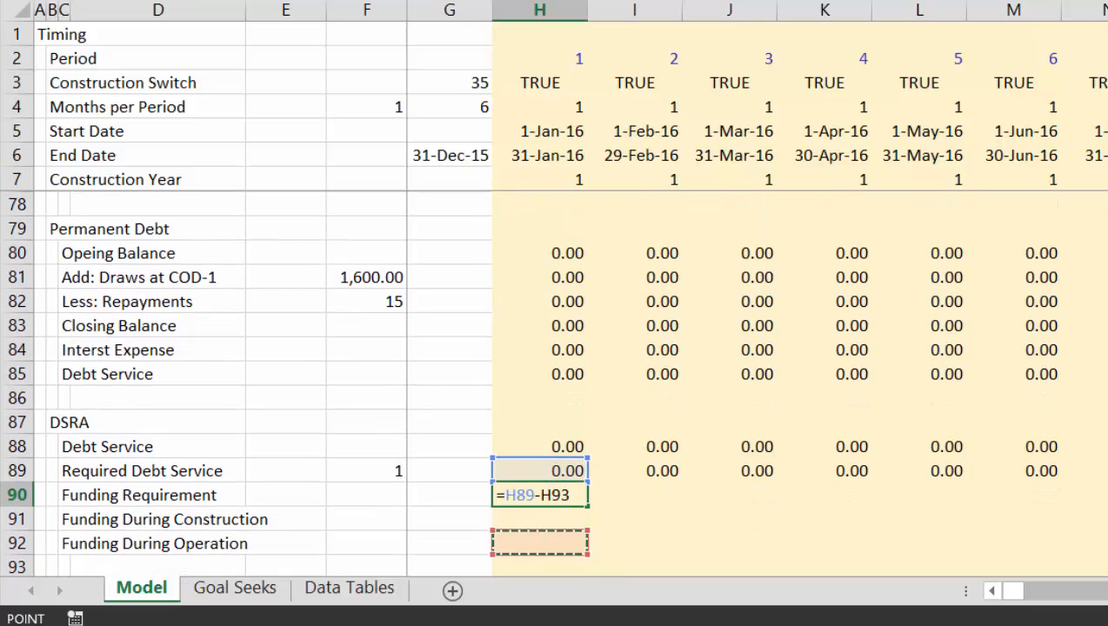
key(Up)
key(ctrl+Return)
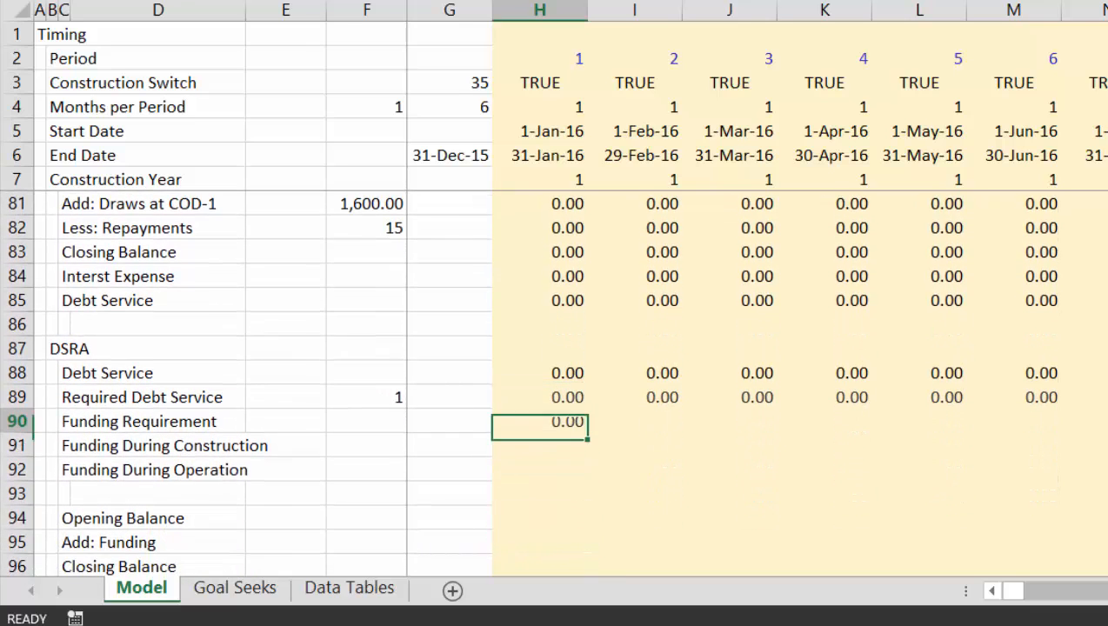
key(ctrl+shift+Right)
key(ctrl+r)
- Calculate the first-period Funding During Construction in H91 by multiplying the Funding Requirement by the Construction Switch, =H90*H3
key(Down)
key(Left)
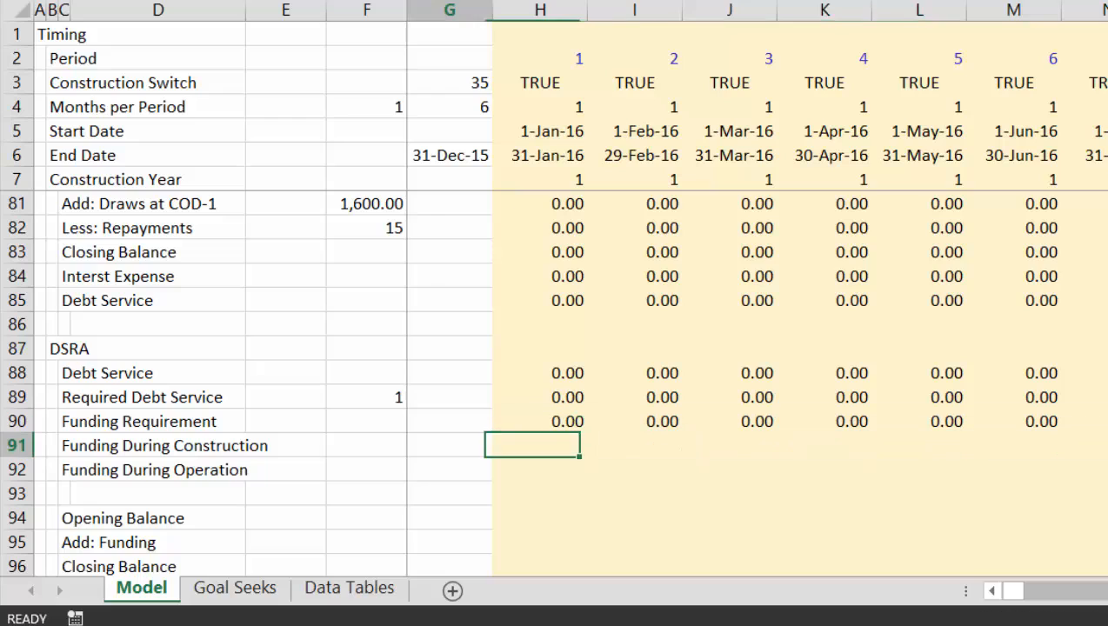
key(Right)
text(=)
key(Up)
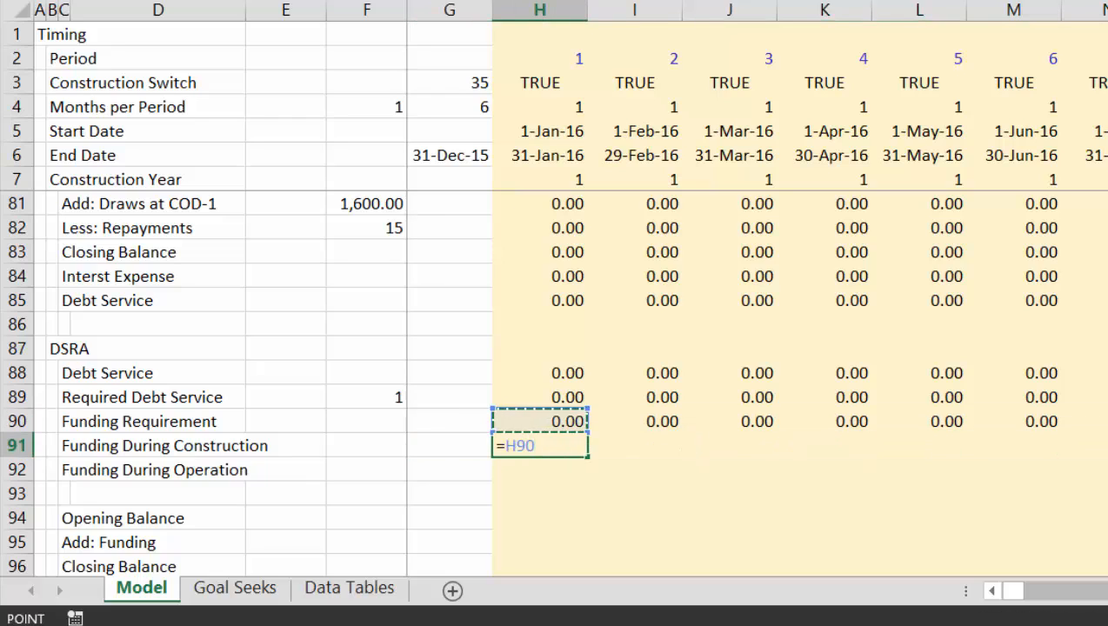
text(*)
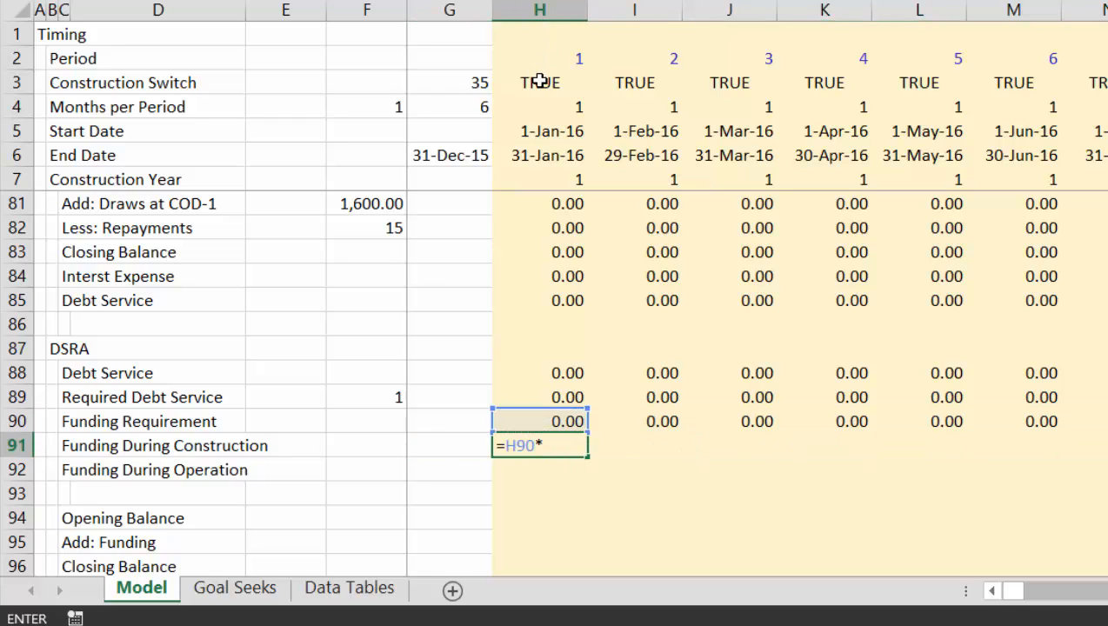
click(540, 81)
key(Return)
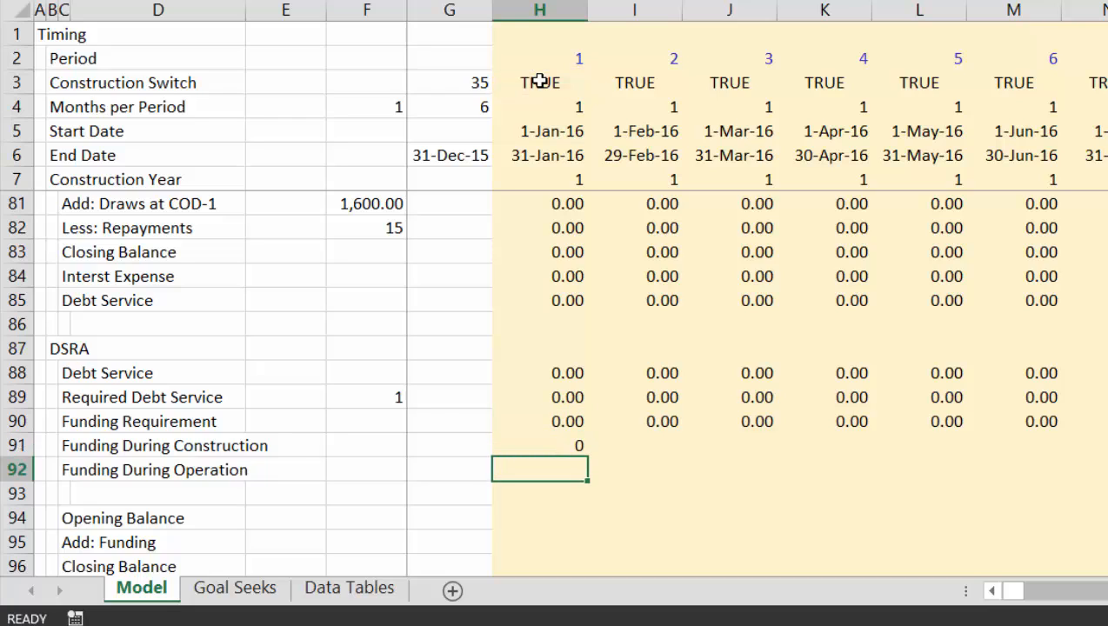
- Calculate the first-period Funding During Operation in H92 as =H90*NOT(H3), and give H91 and H92 the two-decimal number format
key(Up)
key(ctrl+shift+1)
key(Down)
text(=)
key(Up)
key(Up)
text(*not()
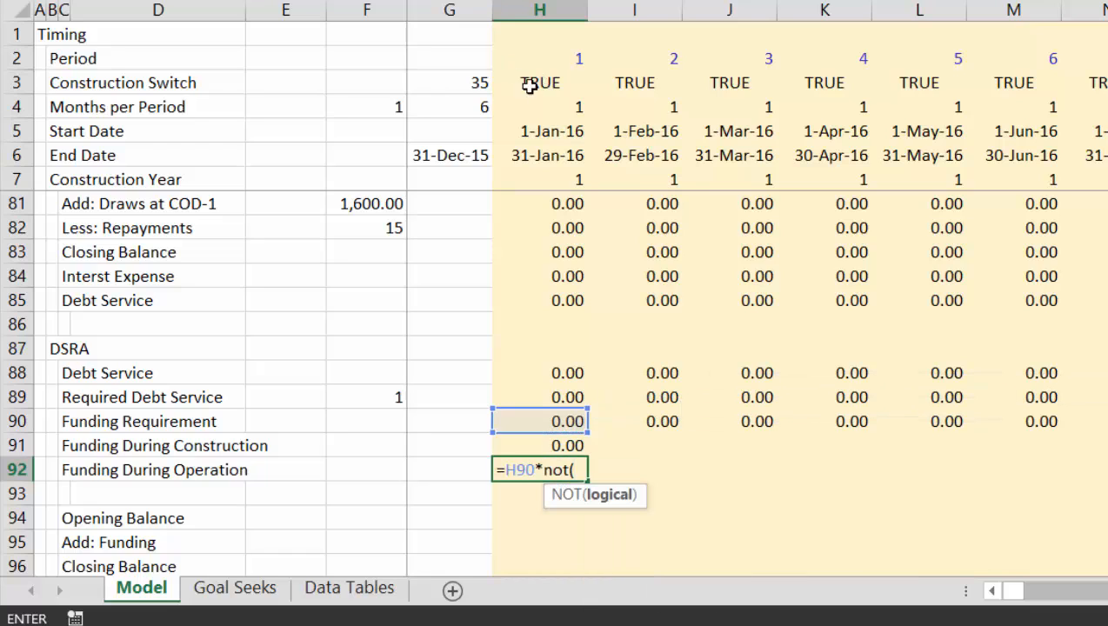
click(538, 82)
text())
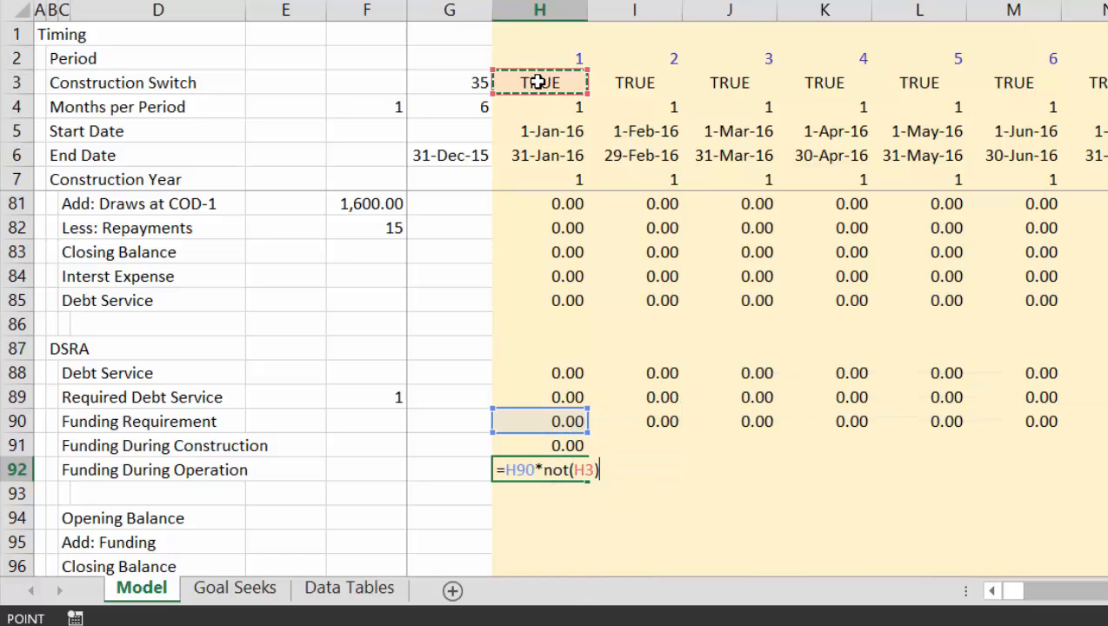
key(Return)
key(Down)
key(Up)
key(Up)
key(ctrl+shift+1)
key(Down)
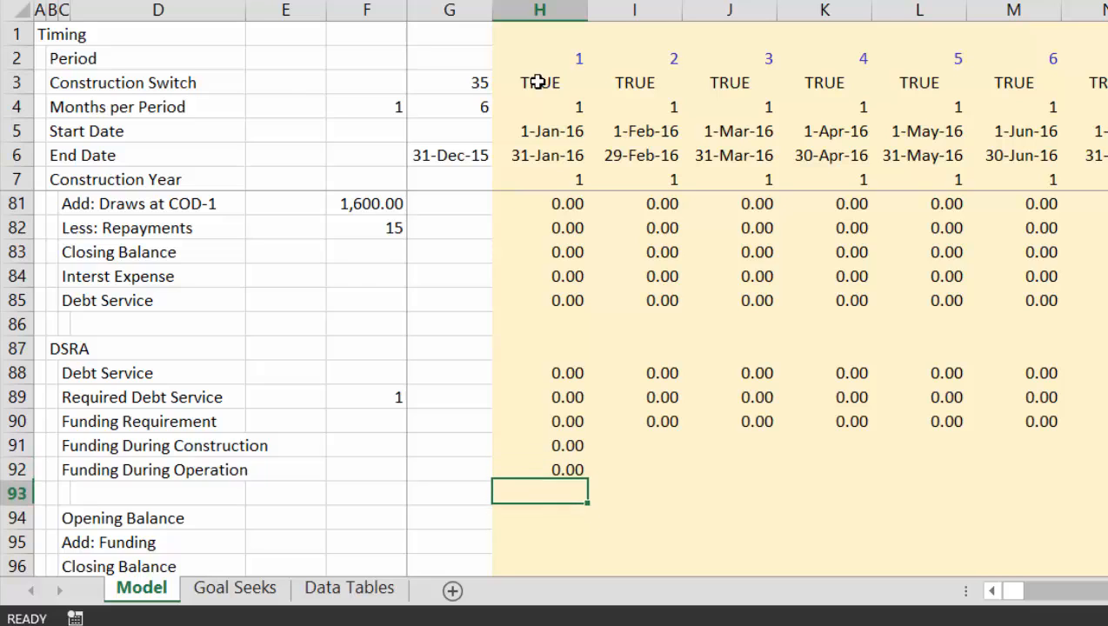
- Link the DSRA Opening Balance in H94 to the prior period's Closing Balance, =G96, with the two-decimal number format
key(Down)
key(Down)
key(Up)
text(=)
key(Down)
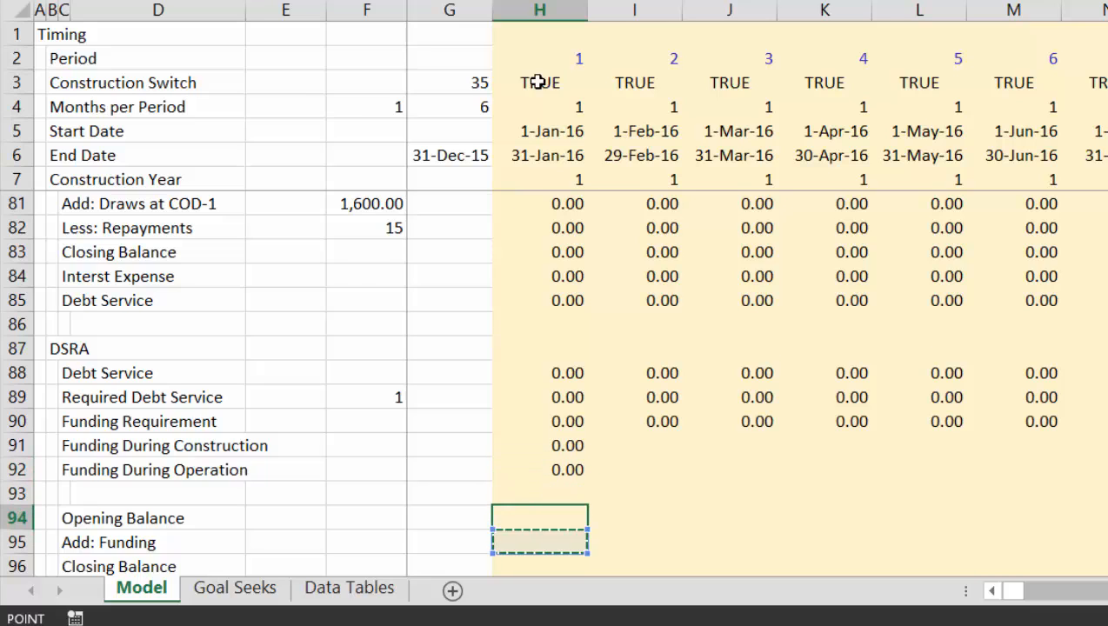
key(Down)
key(Down)
key(Left)
key(Up)
key(Return)
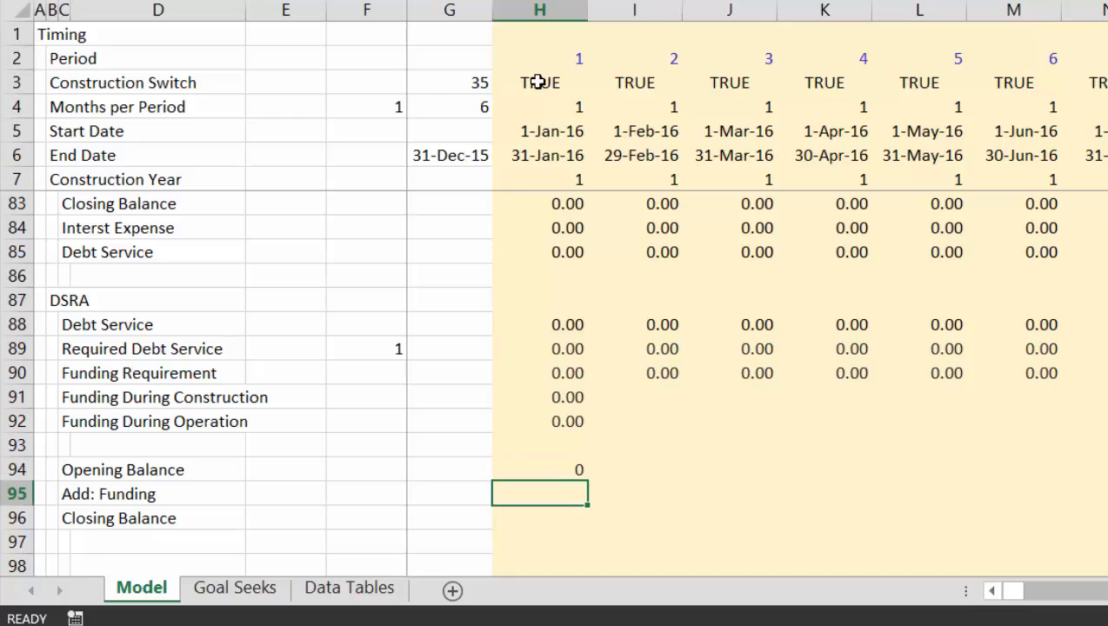
key(Up)
key(ctrl+shift+1)
- Calculate Add: Funding in H95 as the sum of Funding During Construction and Funding During Operation
key(Down)
text(=)
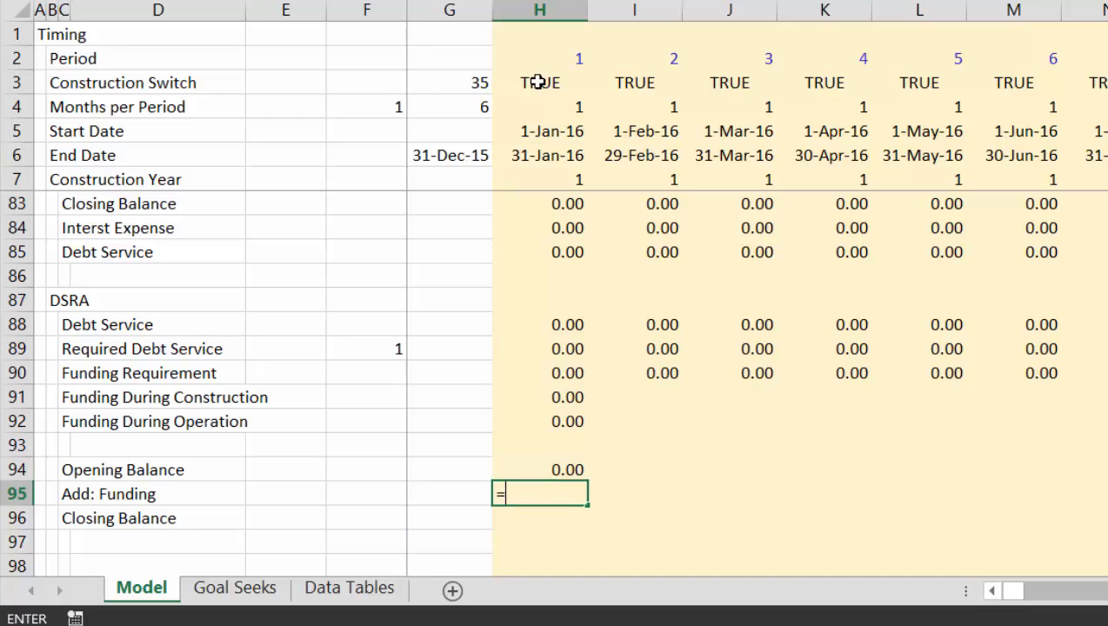
key(Up)
key(Up)
key(Up)
key(Up)
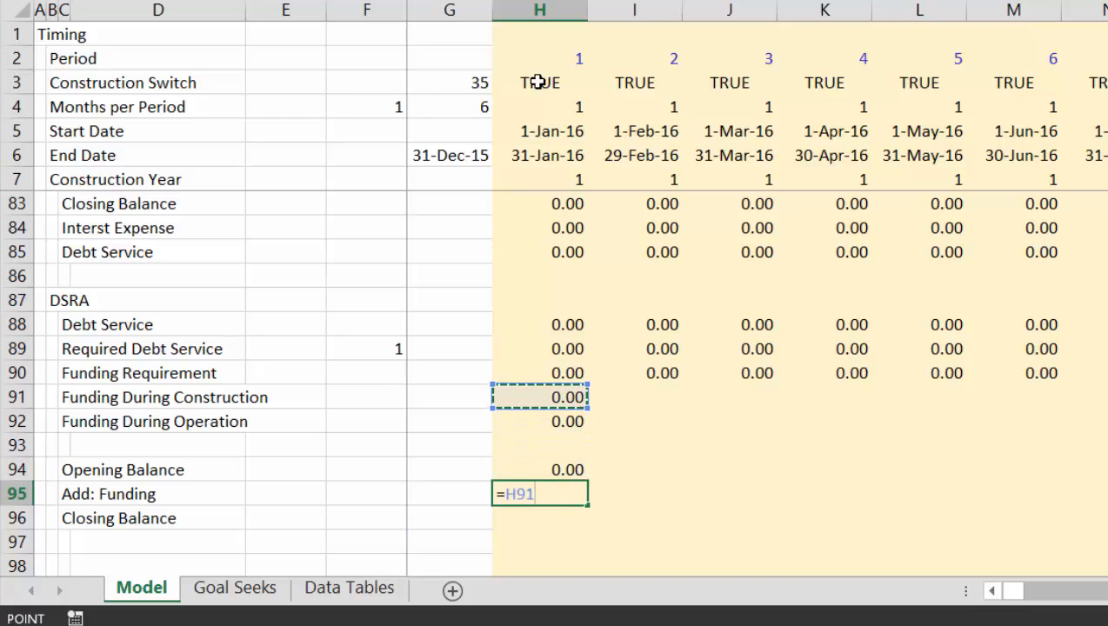
text(+)
key(Up)
key(Up)
key(Up)
key(Return)
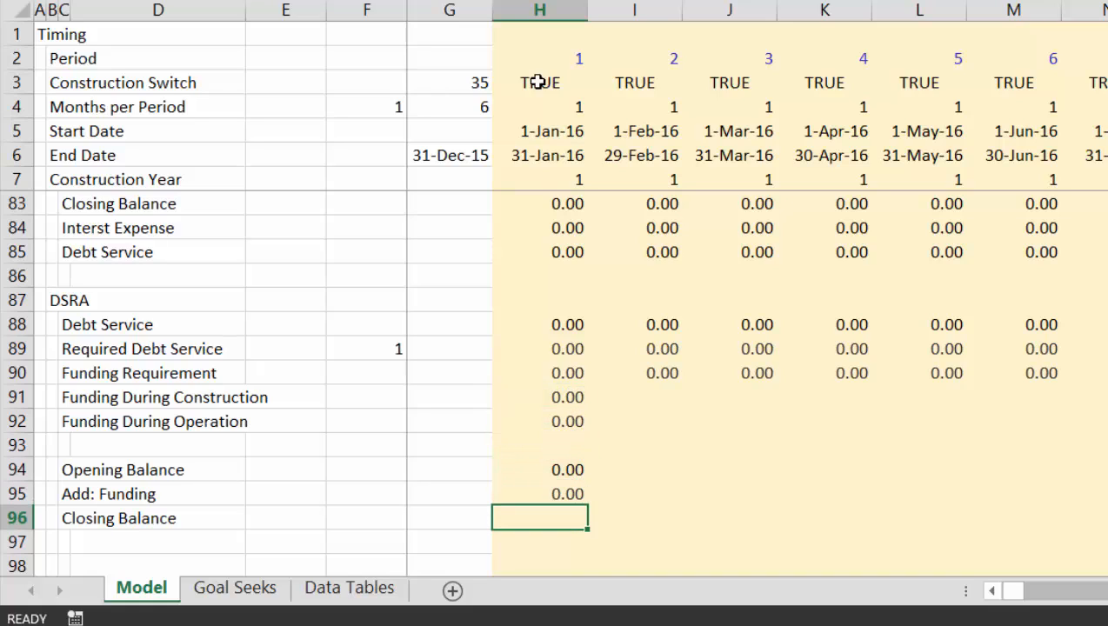
- Calculate the DSRA Closing Balance in H96 as Opening Balance plus Add: Funding, =H94+H95
text(=)
key(Up)
key(Up)
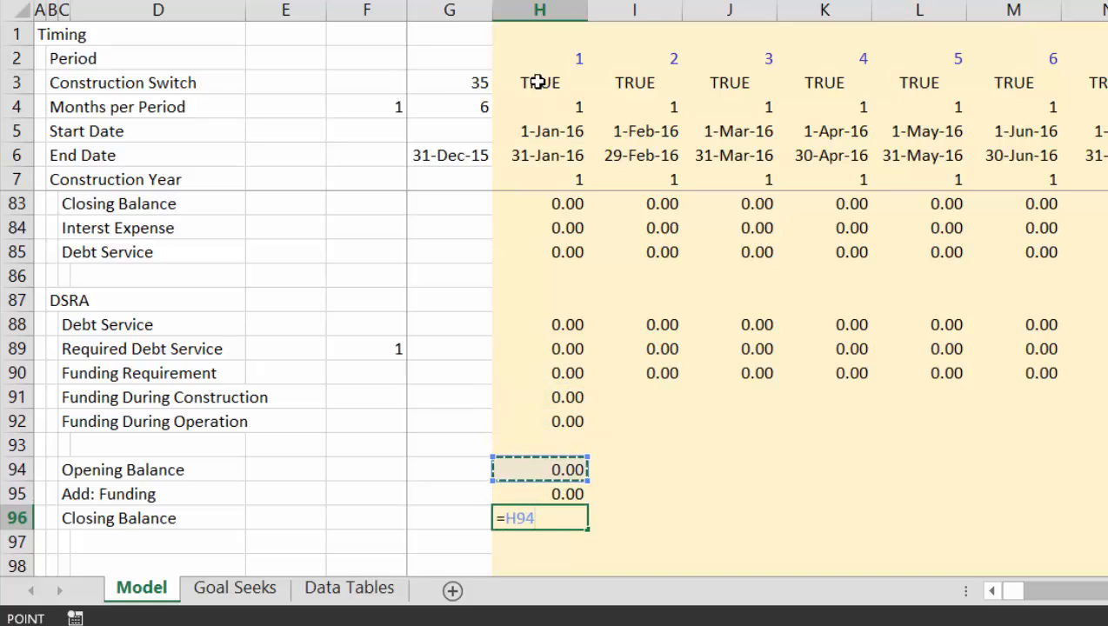
text(+)
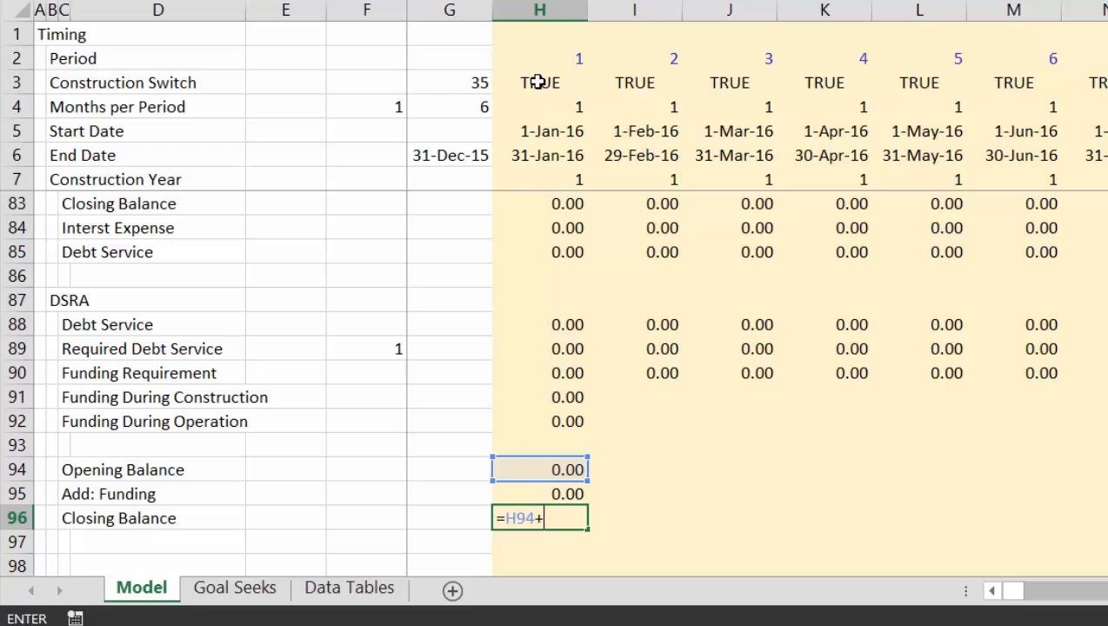
key(Up)
key(Return)
- Fill the DSRA funding and balance formulas in H91:H96 across the timeline
key(Up)
key(Up)
key(Up)
key(Up)
key(Up)
key(Up)
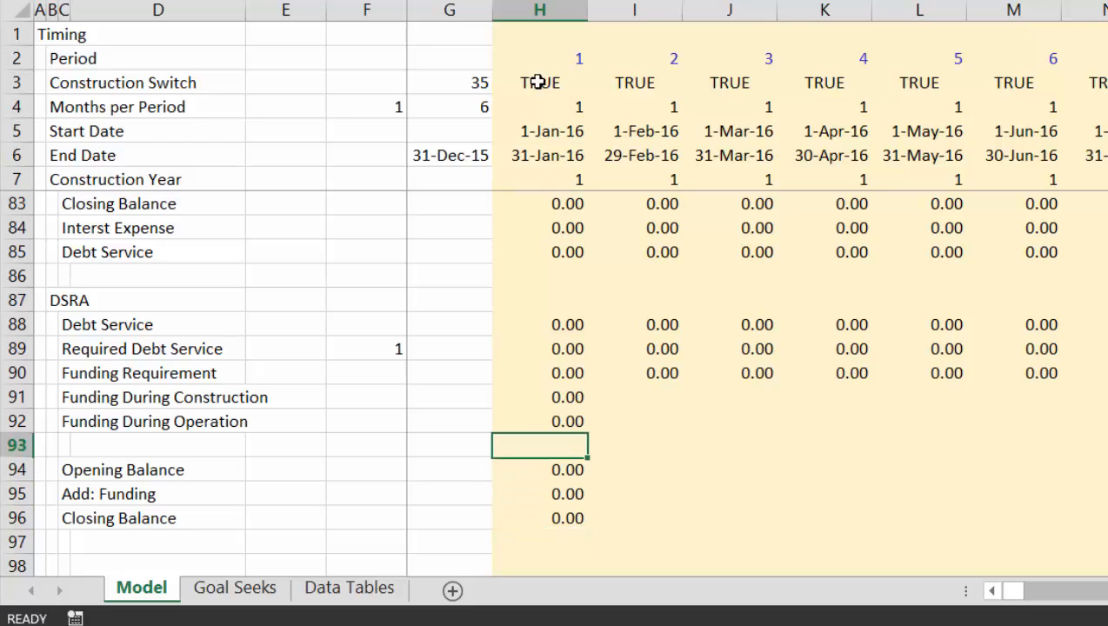
key(shift+Down)
key(shift+Down)
key(shift+Down)
key(shift+Down)
key(shift+Down)
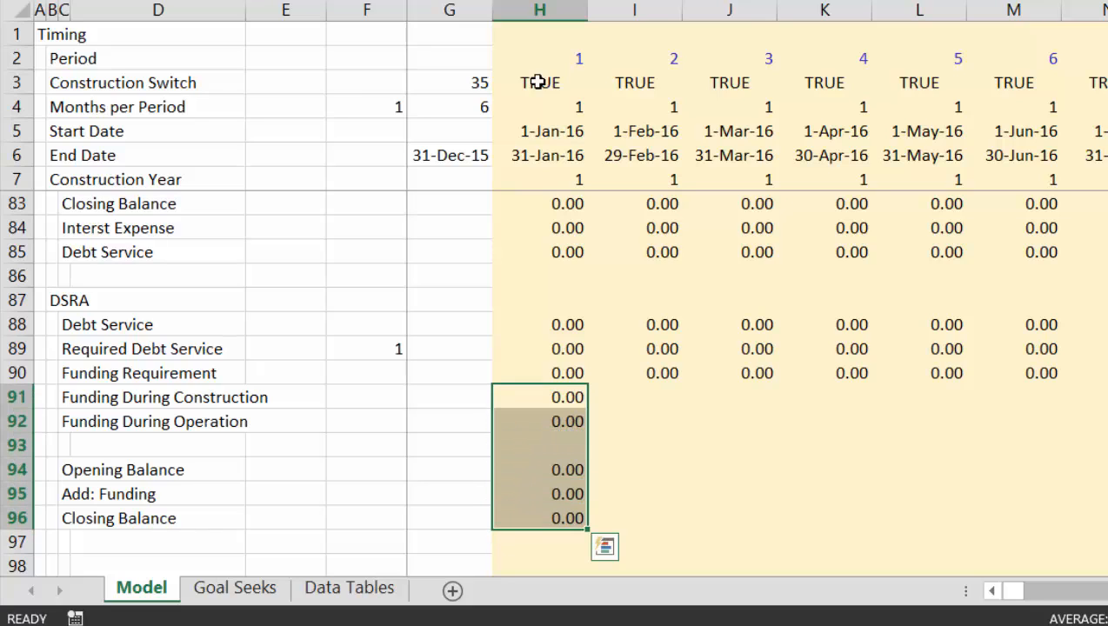
key(ctrl+shift+r)
- Examine the DSRA funding and balance rows around the switch from construction to operation, near periods 35 and 36
key(Right)
key(Right)
key(Right)
key(Right)
key(Right)
key(Right)
key(Right)
key(Right)
key(Right)
key(Right)
key(Right)
key(Right)
key(Right)
key(Right)
key(Right)
key(Right)
key(Right)
key(Right)
key(Right)
key(Right)
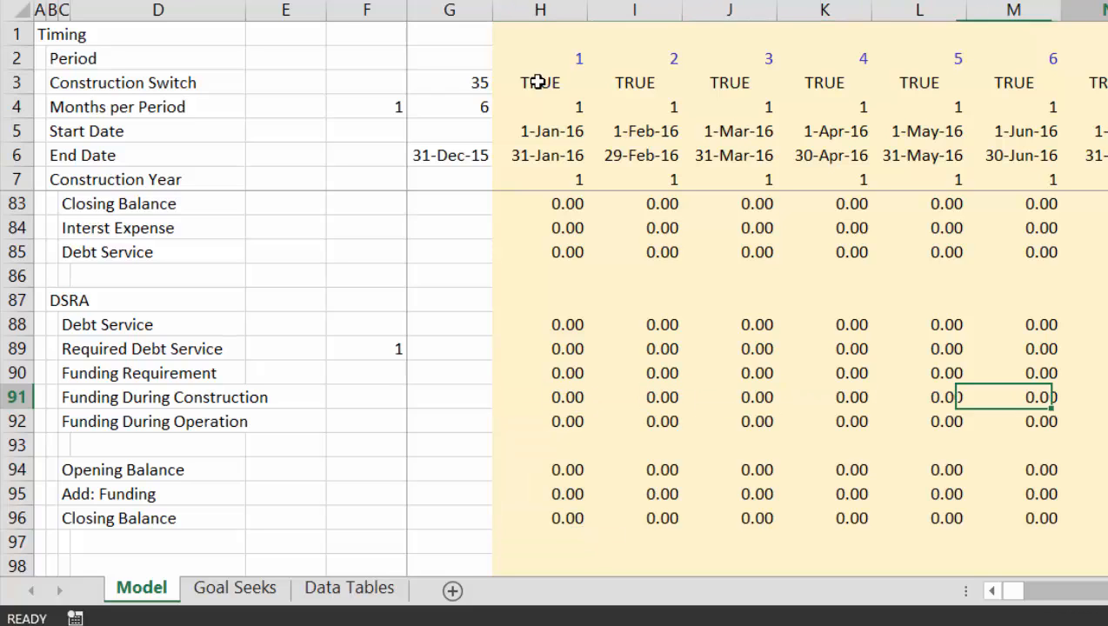
key(Right)
key(Right)
key(Right)
key(Right)
key(Right)
key(Right)
key(Right)
key(Right)
key(Right)
key(Right)
key(Right)
key(Right)
key(Right)
key(Right)
key(Right)
key(Right)
key(Right)
key(Right)
key(Right)
key(Right)
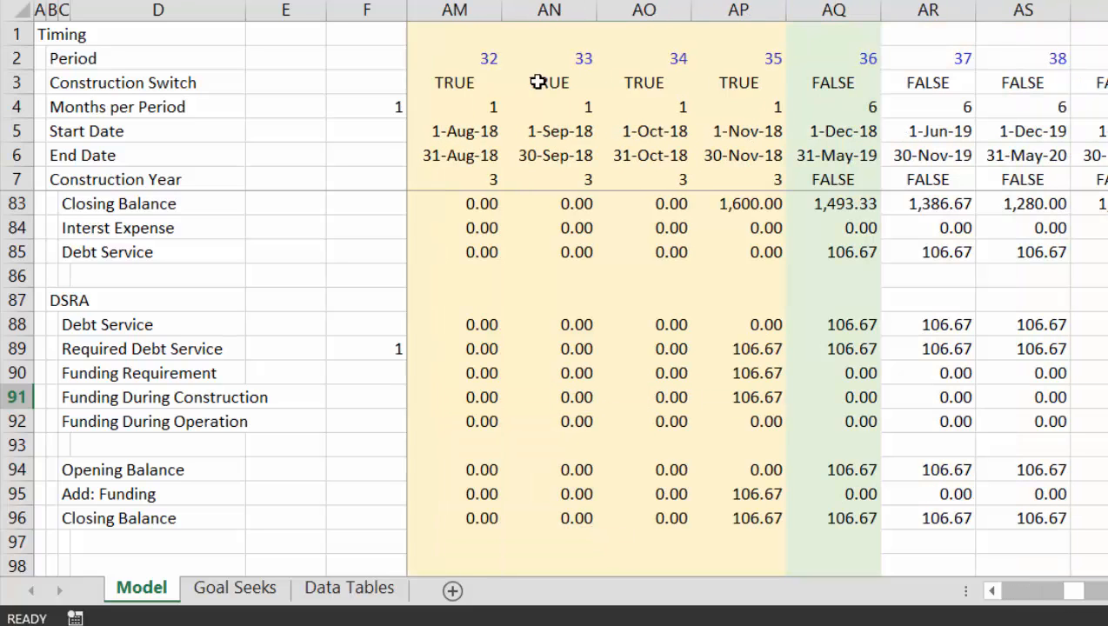
key(Left)
key(Left)
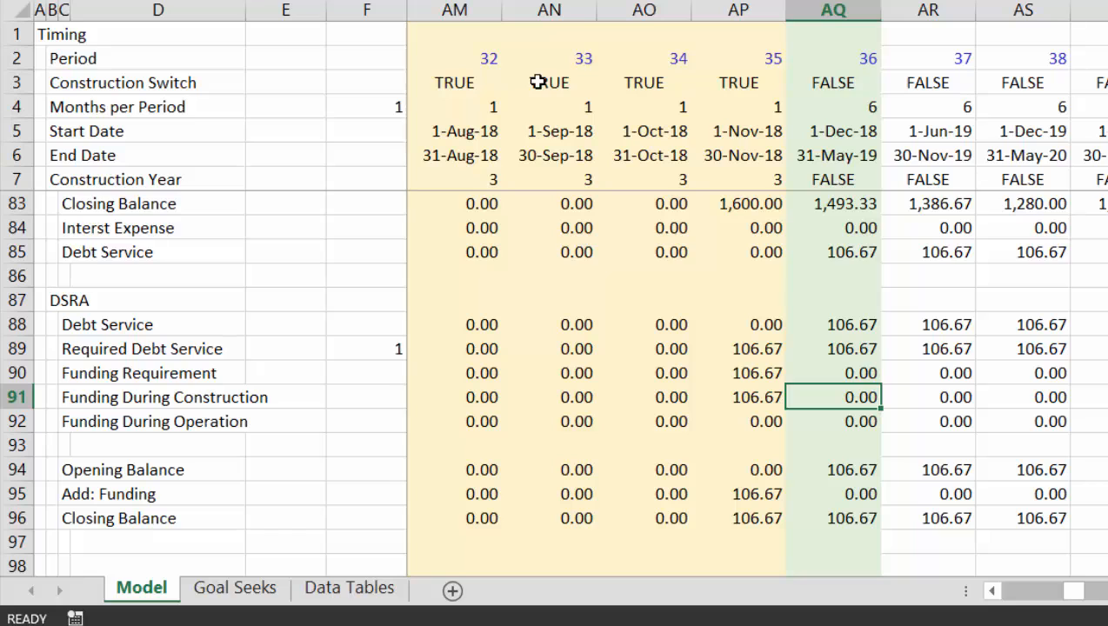
- Review the DSRA funding and balances through the operation periods, up to about period 57
key(Right)
key(Right)
key(Right)
key(Right)
key(Right)
key(Right)
key(Right)
key(Right)
key(Right)
key(Right)
key(Right)
key(Right)
key(Right)
key(Right)
key(Right)
key(Right)
key(Right)
key(Right)
key(Right)
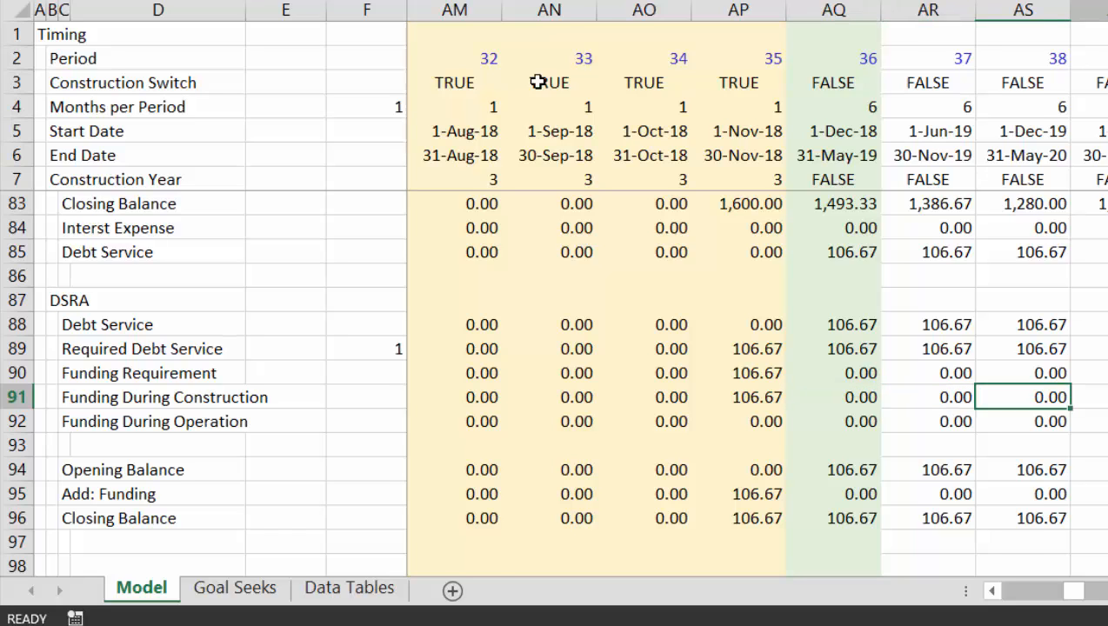
key(Right)
key(Right)
key(Right)
key(Left)
key(Left)
key(Left)
key(Left)
key(Left)
key(Left)
key(Left)
key(Left)
key(Left)
key(Left)
key(Left)
key(Left)
key(Left)
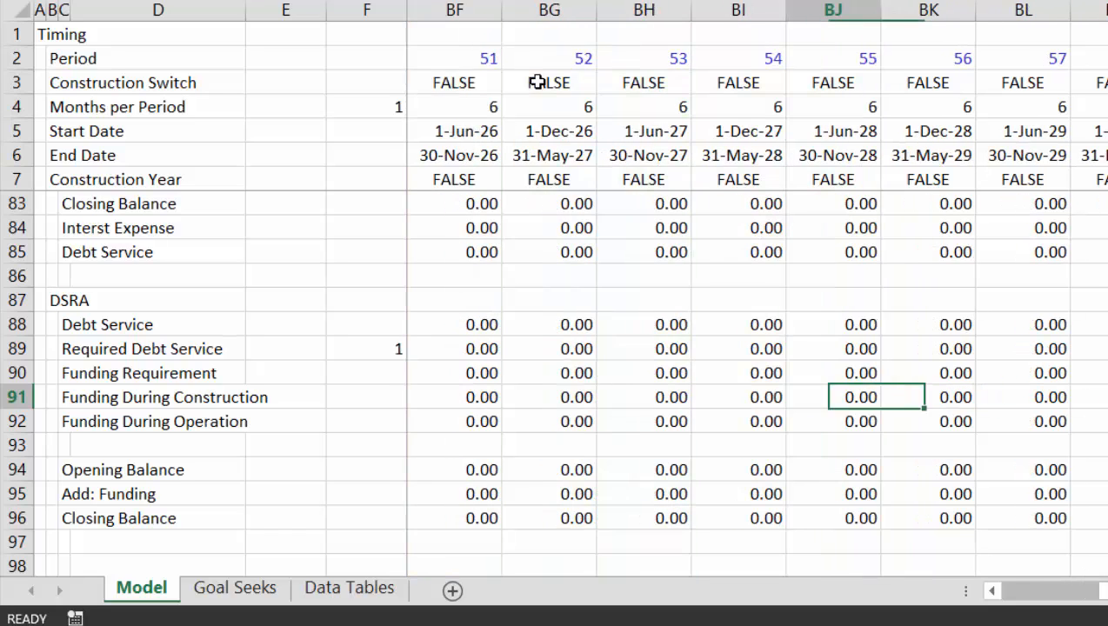
- Examine the Interest Rate, IDC and Permanent Debt rows in the first construction periods
key(ctrl+Left)
key(Left)
key(Left)
key(Left)
key(Left)
key(Left)
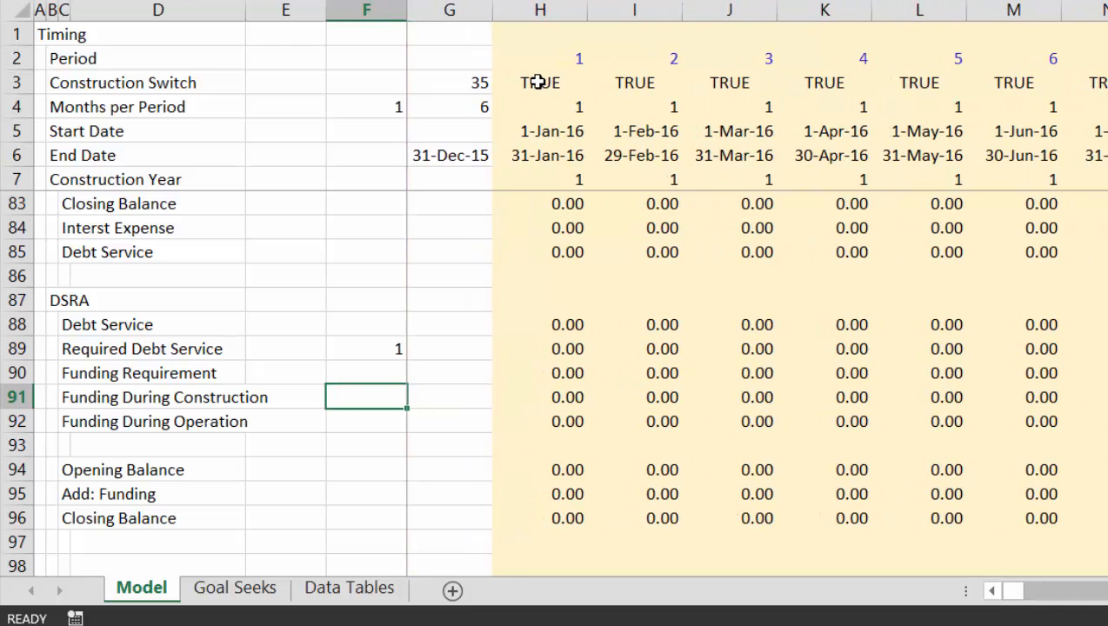
key(Up)
key(Up)
key(Up)
key(Up)
key(Up)
key(Up)
key(Up)
key(Up)
key(Up)
key(Up)
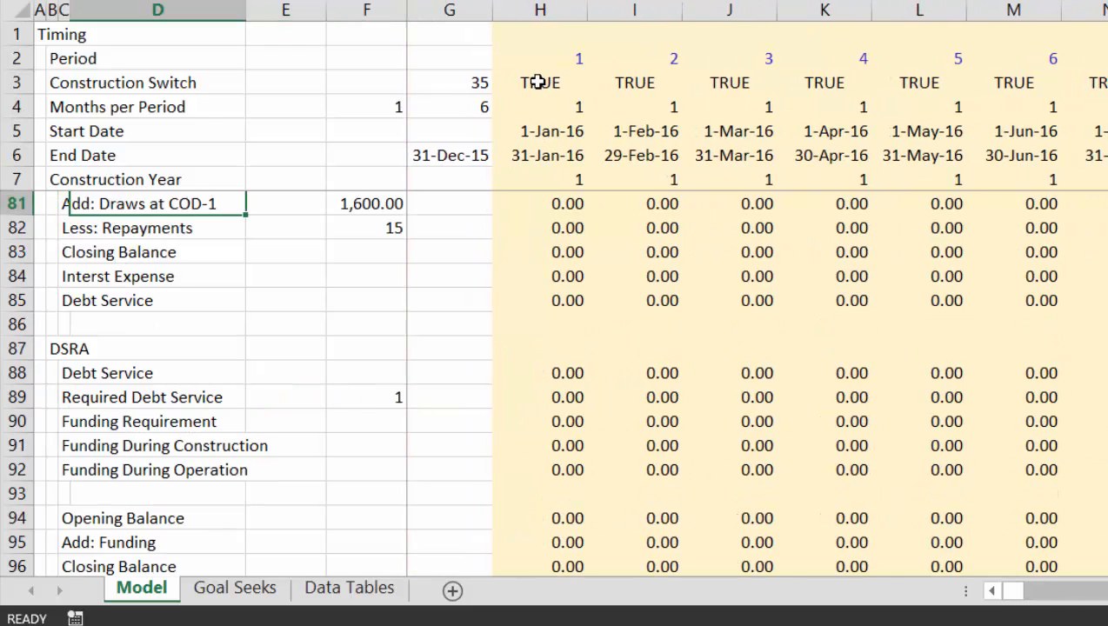
key(Right)
key(Right)
key(Up)
key(Right)
key(Right)
key(Right)
key(Right)
key(Right)
key(Right)
key(Up)
key(Up)
key(Up)
key(Up)
key(Up)
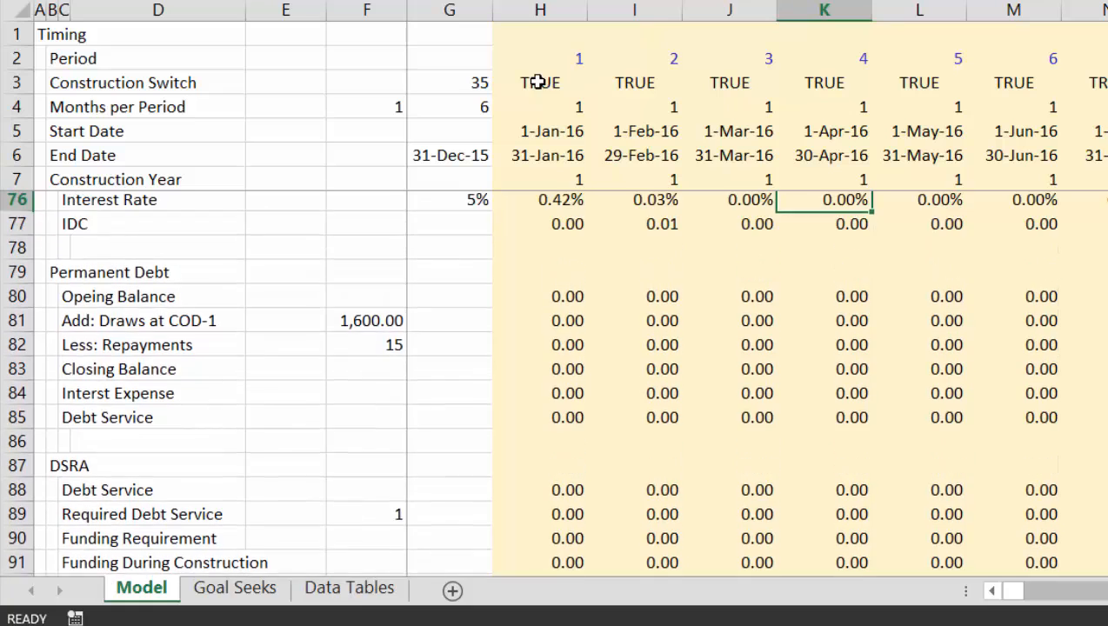
key(Down)
key(Down)
key(Down)
key(Down)
key(Down)
key(Down)
key(Down)
key(Down)
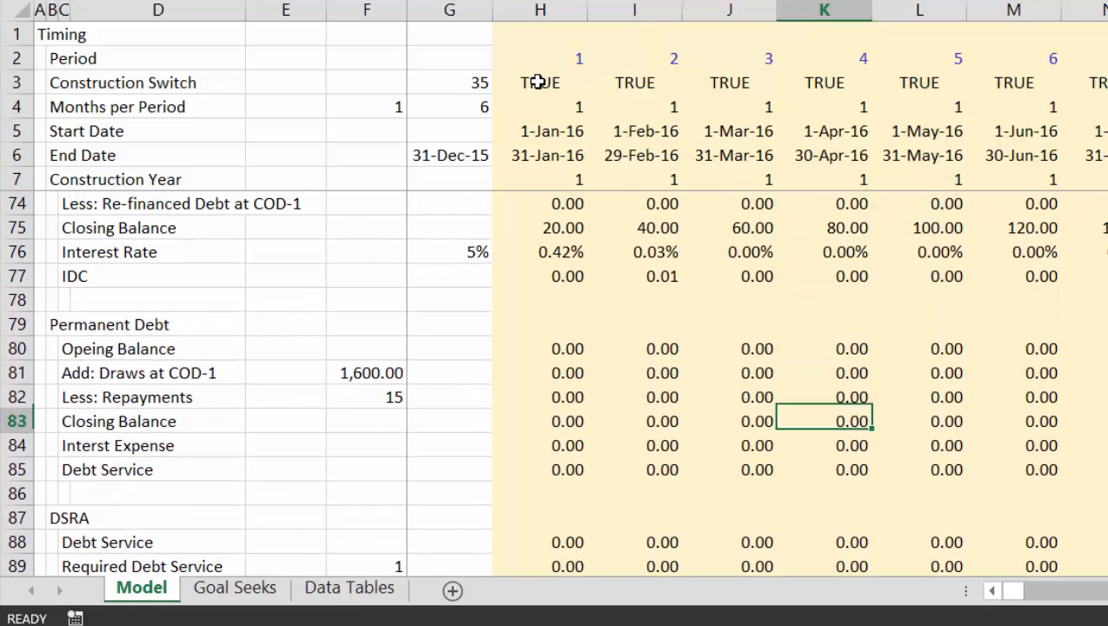
- Examine the Permanent Debt repayments, interest expense and debt service around the switch to operation, near periods 33 to 40
key(Up)
key(Right)
key(Right)
key(Right)
key(Right)
key(Right)
key(Right)
key(Right)
key(Right)
key(Right)
key(Right)
key(Right)
key(Right)
key(Right)
key(Right)
key(Right)
key(Right)
key(Right)
key(Right)
key(Right)
key(Right)
key(Right)
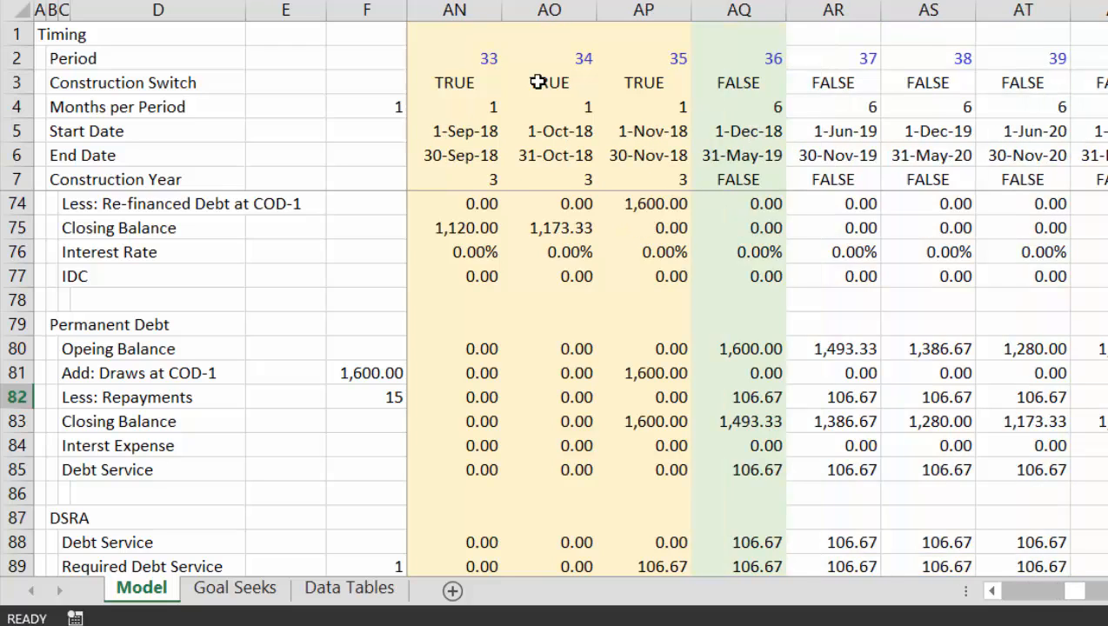
key(Right)
key(Down)
key(Down)
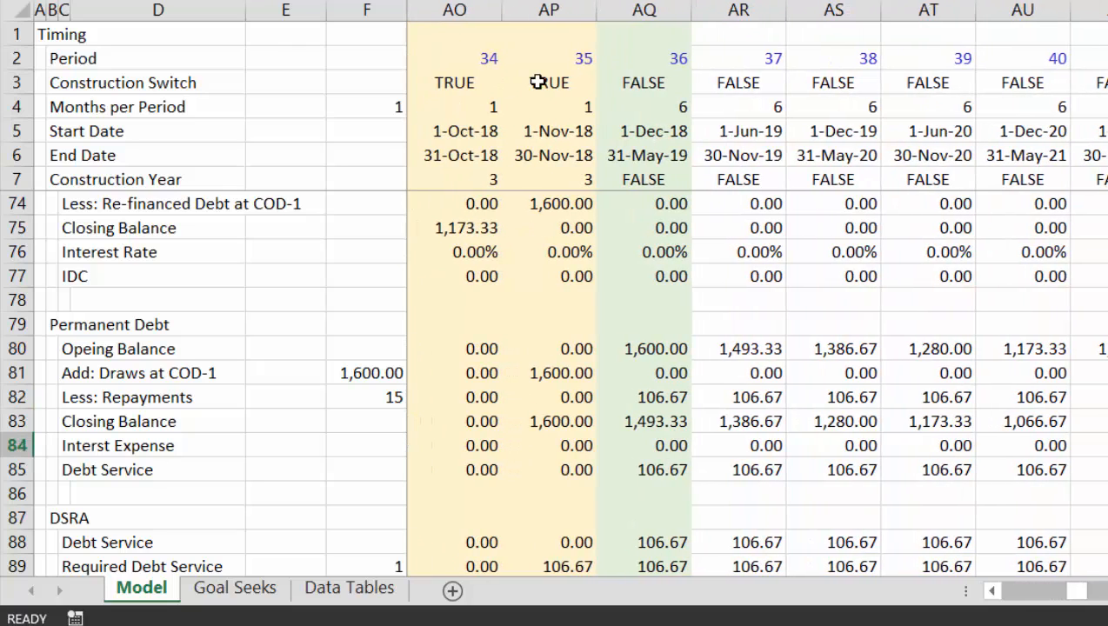
- Make the G76 reference absolute in the H76 Interest Rate formula, =$G$76/12*H4
key(ctrl+Left)
key(Left)
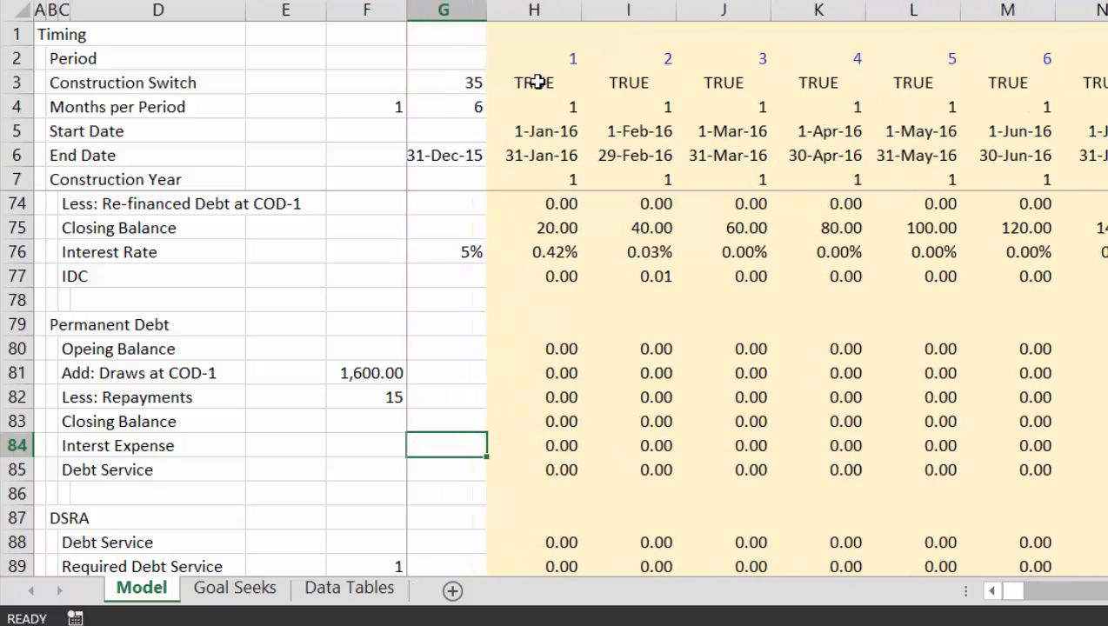
key(Left)
key(Left)
key(Right)
key(Right)
key(Right)
key(Up)
key(Up)
key(Up)
key(Up)
key(Up)
key(Up)
key(Up)
key(Up)
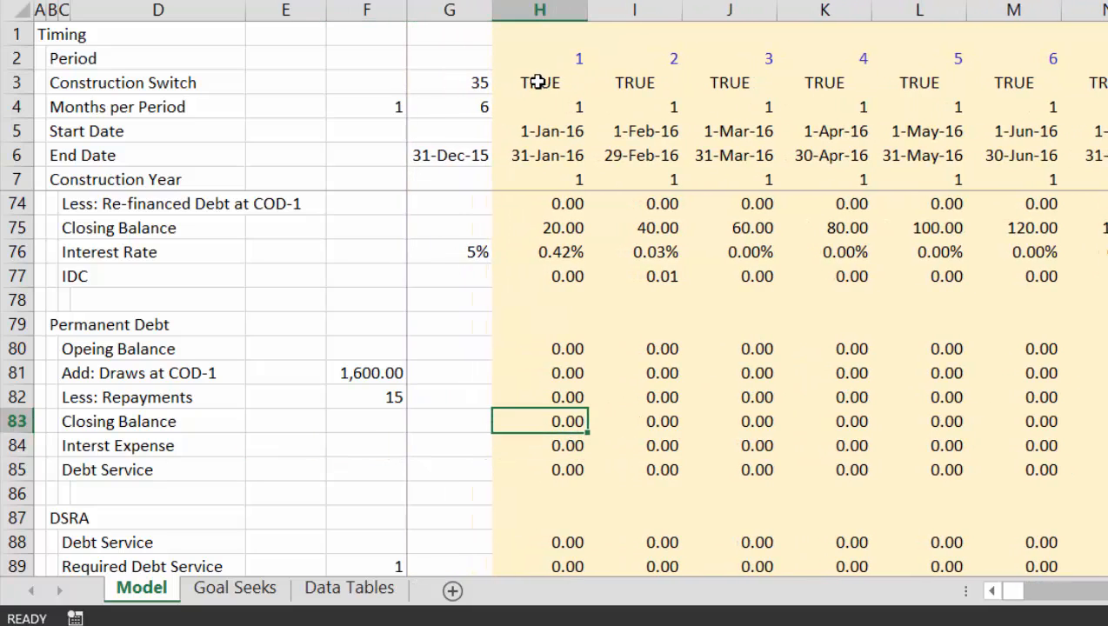
key(F2)
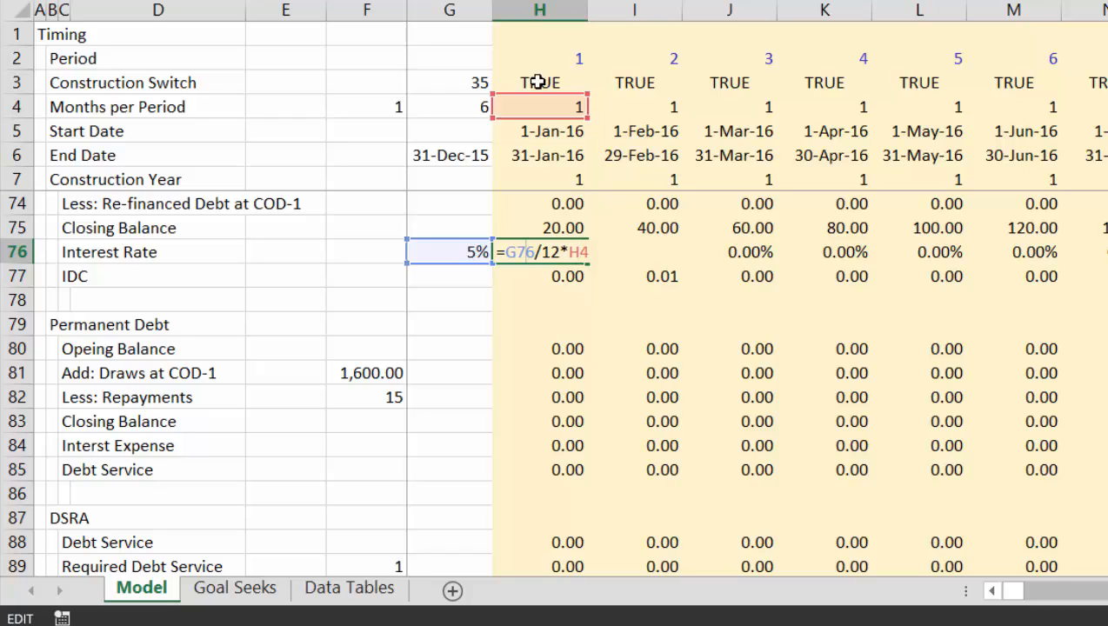
key(F4)
key(Return)
key(Up)
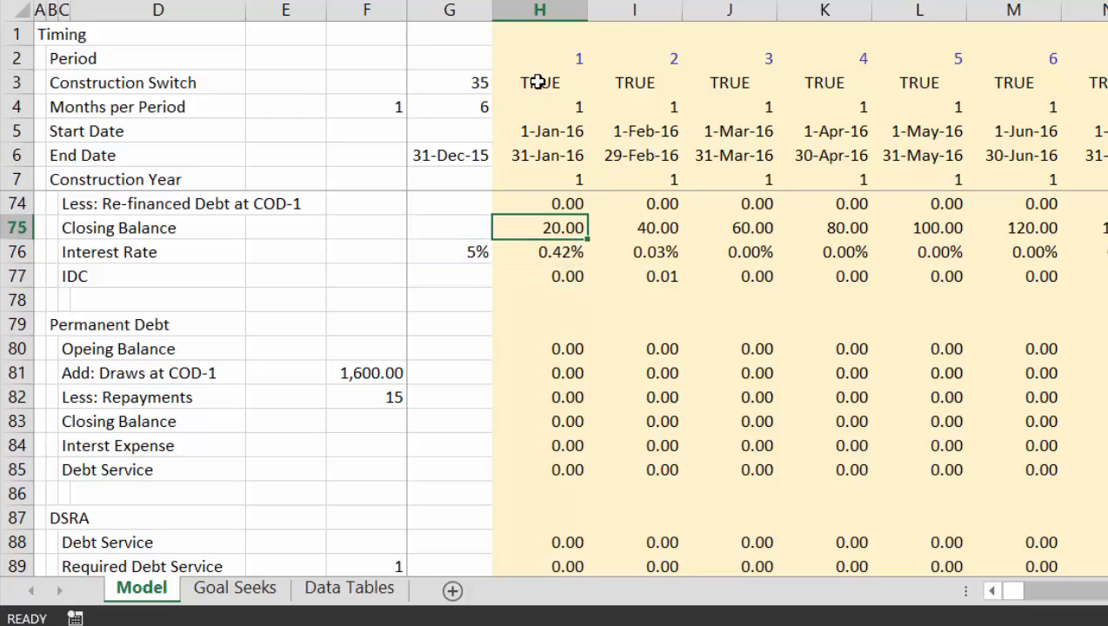
- Fill the corrected Interest Rate formula from H76 across the whole timeline
key(Down)
key(ctrl+shift+Right)
key(ctrl+r)
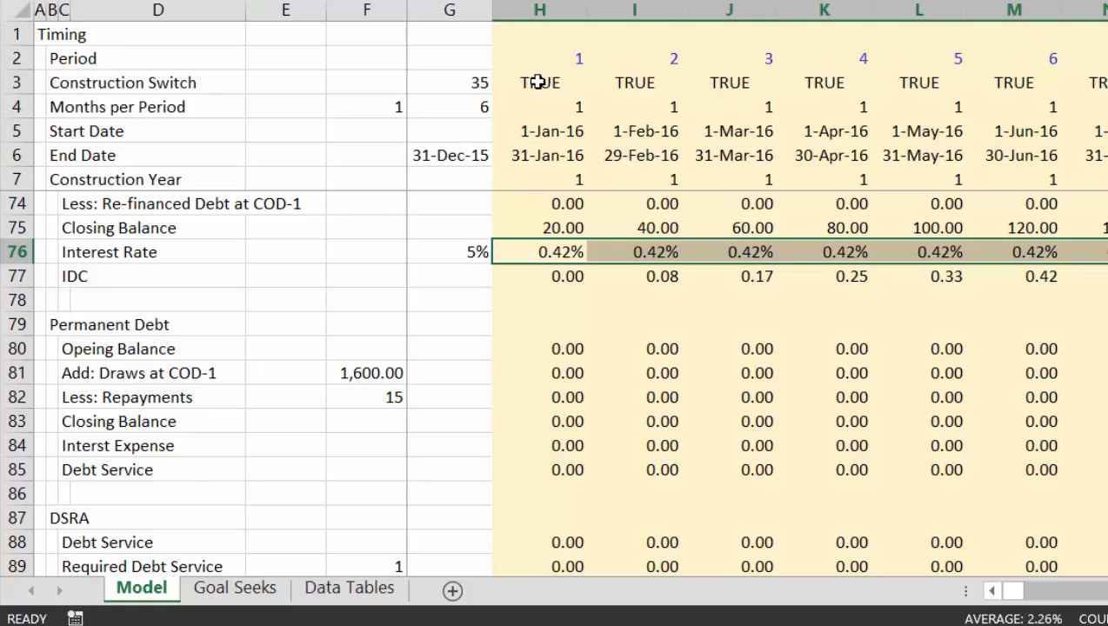
- Check the Interest Rate, IDC and Permanent Debt interest rows from construction through operation period 47
key(Right)
key(Right)
key(Right)
key(Right)
key(Right)
key(Right)
key(Right)
key(Right)
key(Right)
key(Right)
key(Right)
key(Right)
key(Right)
key(Right)
key(Right)
key(Right)
key(Right)
key(Right)
key(Right)
key(Right)
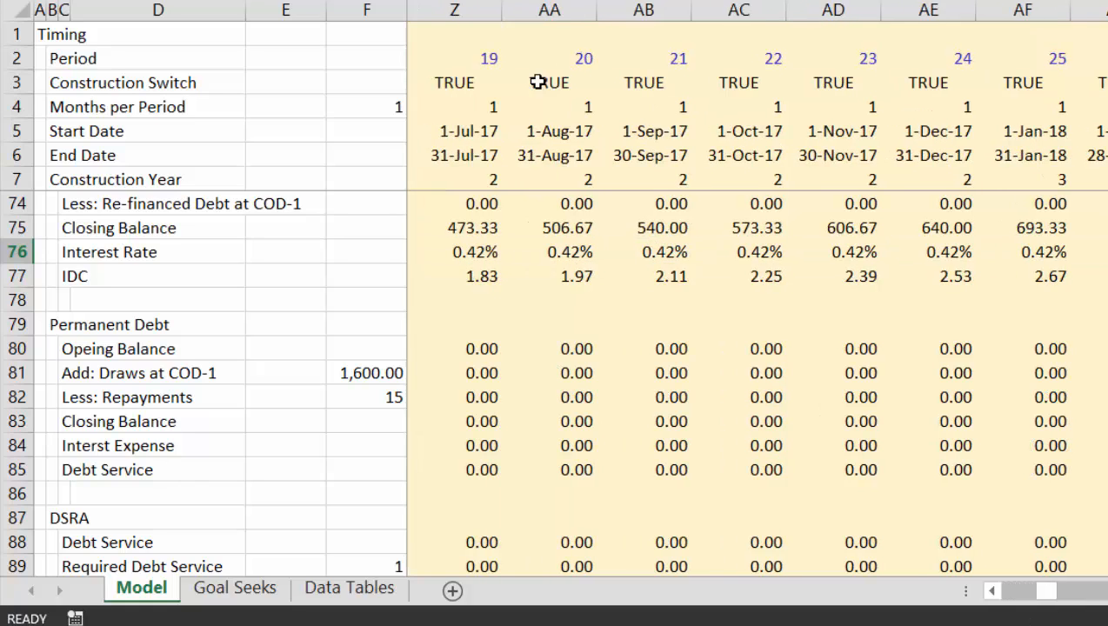
key(Right)
key(Right)
key(Right)
key(Right)
key(Right)
key(Right)
key(Right)
key(Right)
key(Right)
key(Right)
key(Right)
key(Right)
key(Right)
key(Right)
key(Right)
key(Right)
key(Right)
key(Right)
key(Right)
key(Right)
- Review the debt service, DSRA funding requirement and DSRA balance rows for operation periods 41 to 47
key(Down)
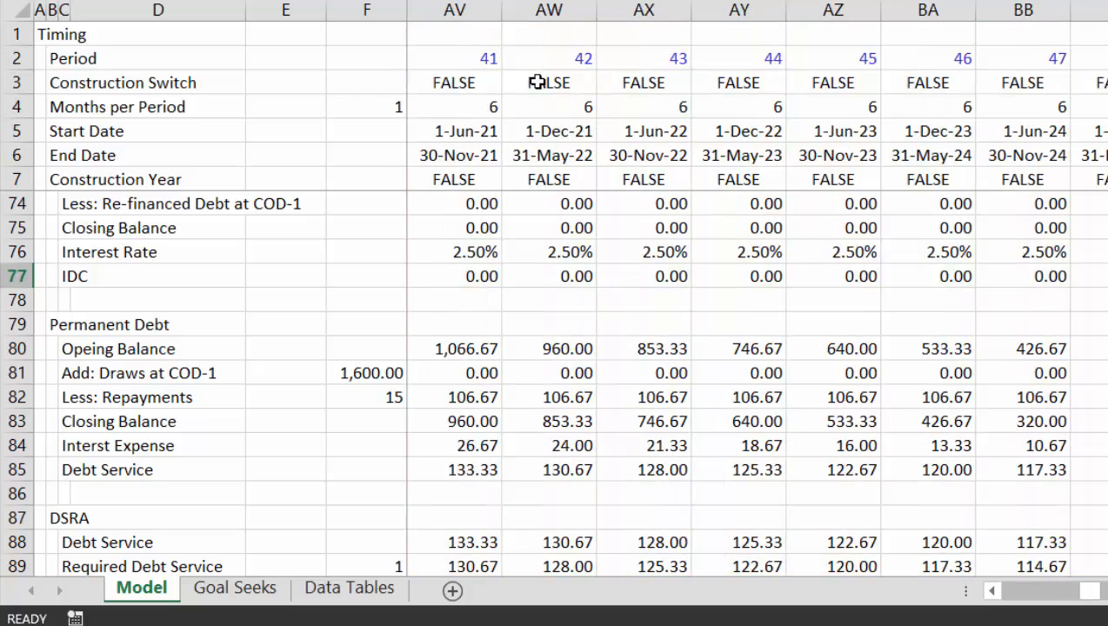
key(Down)
key(Down)
key(Down)
key(Down)
key(Down)
key(Down)
key(Down)
key(Down)
key(Down)
key(Down)
key(Down)
key(Down)
key(Down)
key(Down)
key(Down)
key(Down)
key(Down)
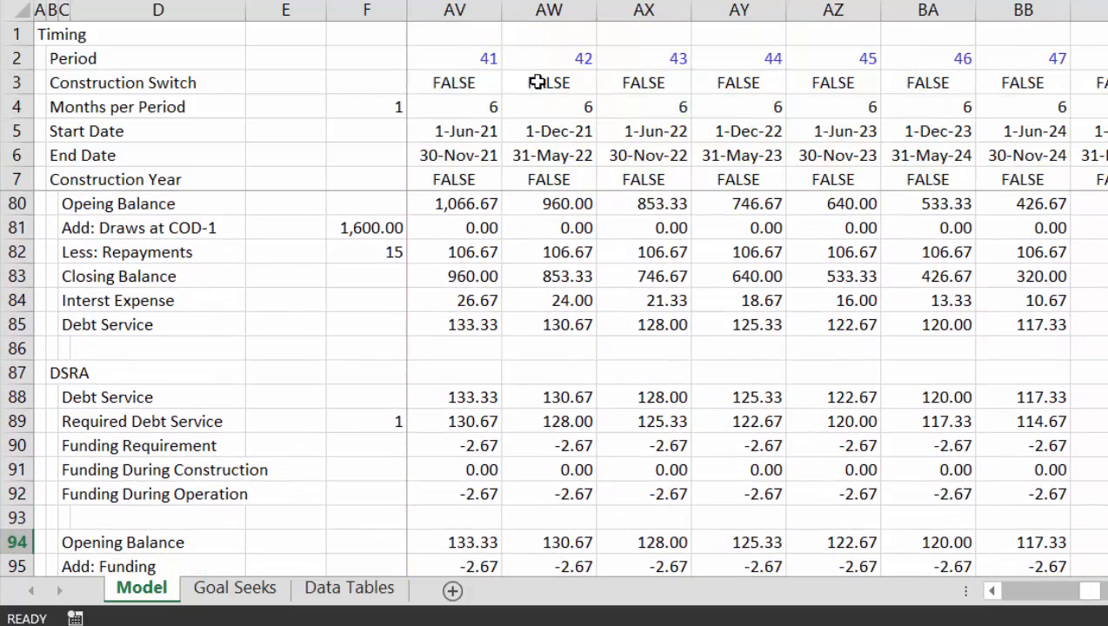
key(Up)
key(Up)
key(Down)
key(Down)
key(Down)
key(Down)
key(Down)
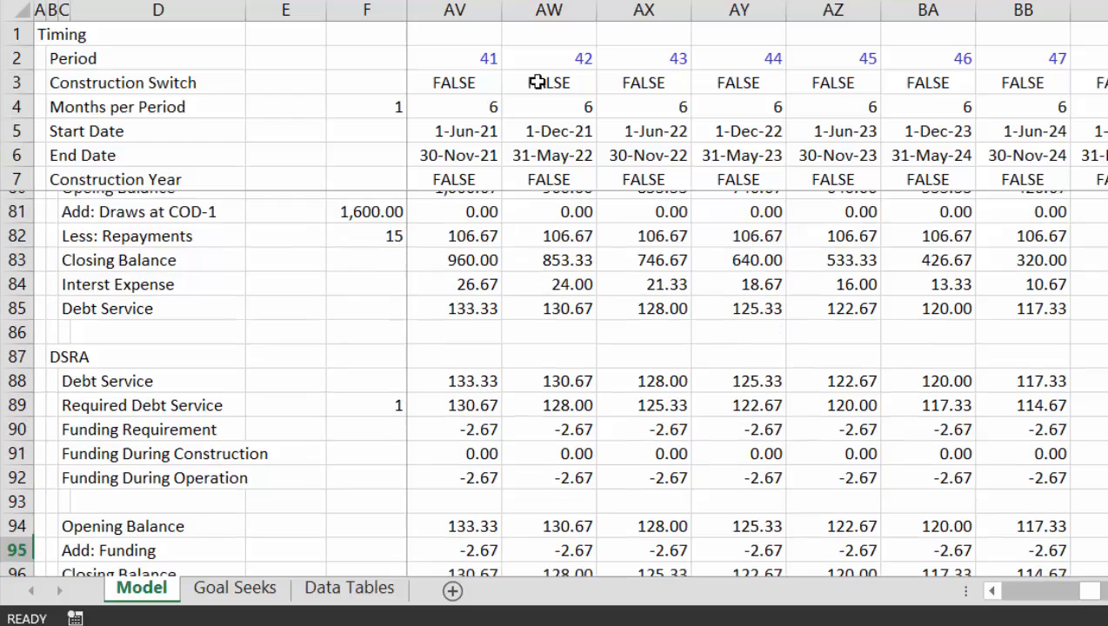
- Link the Funding section's IDC cell H60 to the construction debt IDC in H77 and fill it across the whole timeline
key(Down)
key(Left)
key(Left)
key(Left)
key(Left)
key(Left)
key(Left)
key(Left)
key(Left)
key(Left)
key(Left)
key(Left)
key(Left)
key(Left)
key(Left)
key(Left)
key(Left)
key(Left)
key(Left)
key(Left)
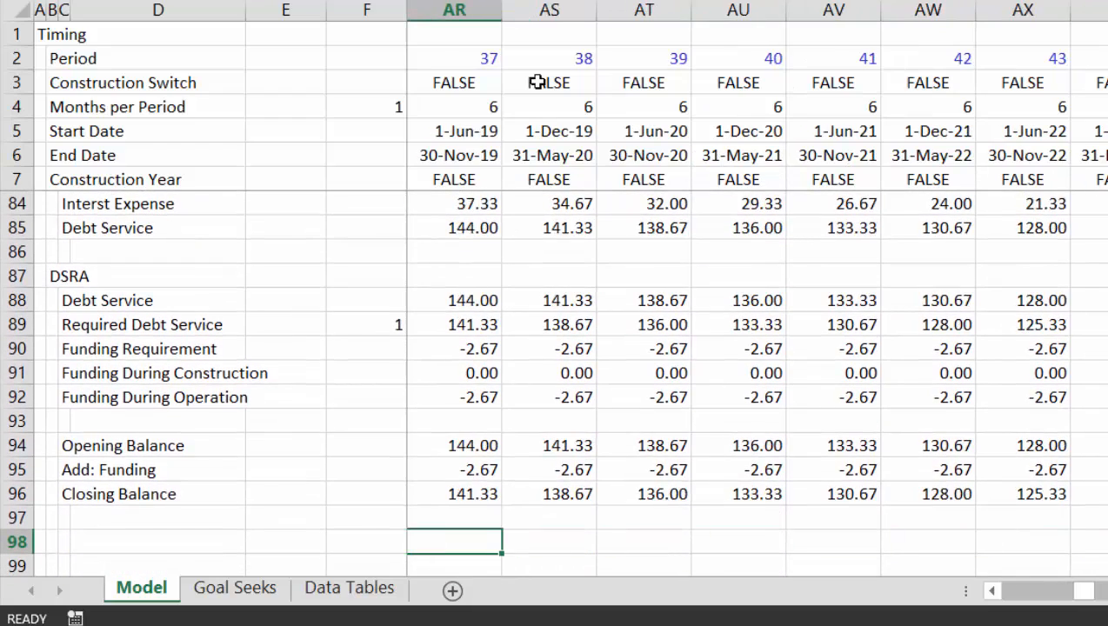
key(Left)
key(Left)
key(Left)
key(Left)
key(Left)
key(Left)
key(Left)
key(Left)
key(Left)
key(Left)
key(Left)
key(Left)
key(Left)
key(Left)
key(Left)
key(Left)
key(Left)
key(Left)
key(Left)
key(Left)
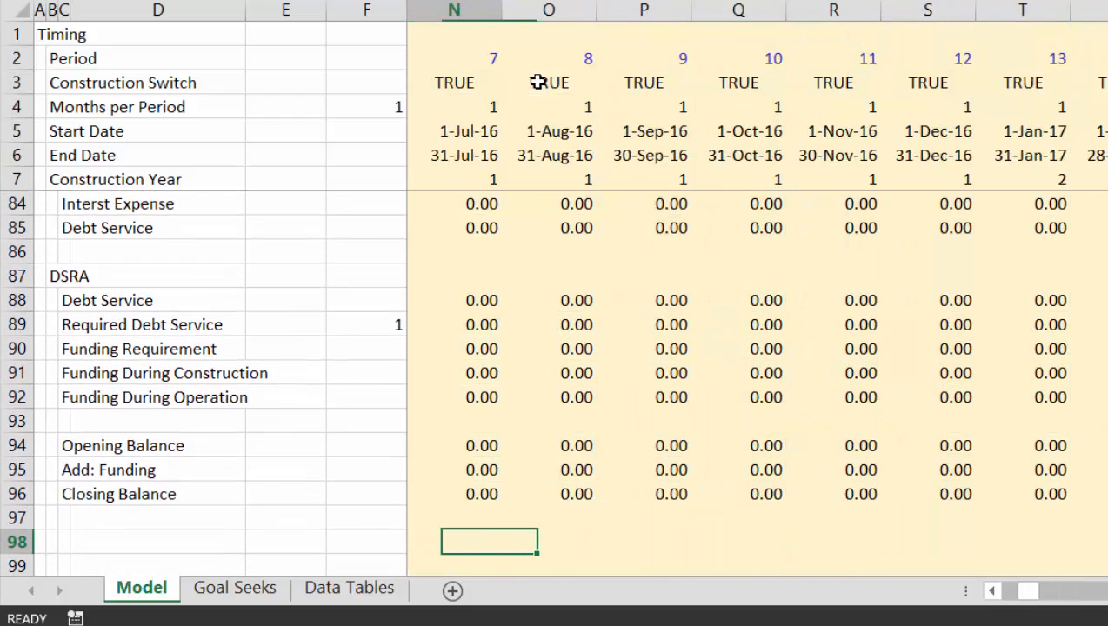
key(Left)
key(Left)
key(Left)
key(Up)
key(Up)
key(Up)
key(Up)
key(Up)
key(Up)
key(Up)
key(Up)
key(Up)
key(Up)
key(Up)
key(Up)
key(Up)
key(Up)
key(Up)
key(Up)
key(Up)
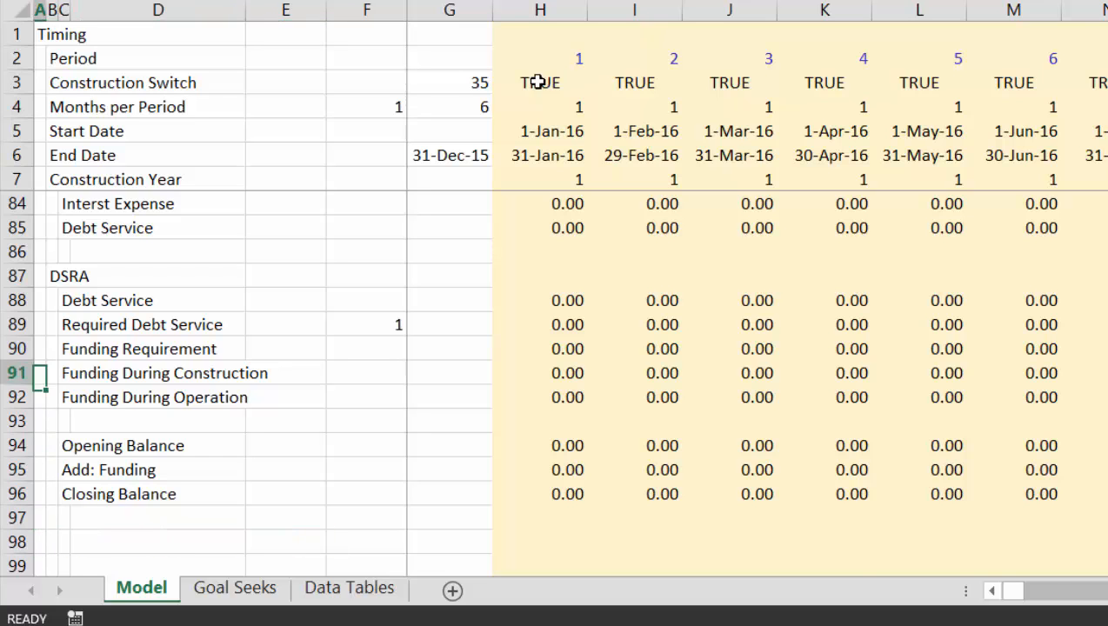
key(Up)
key(Up)
key(Up)
key(Up)
key(Up)
key(Up)
key(Up)
key(Up)
key(Up)
key(Up)
key(Up)
key(Up)
key(Up)
key(Up)
key(Up)
key(Up)
key(Up)
key(Up)
key(Up)
key(Up)
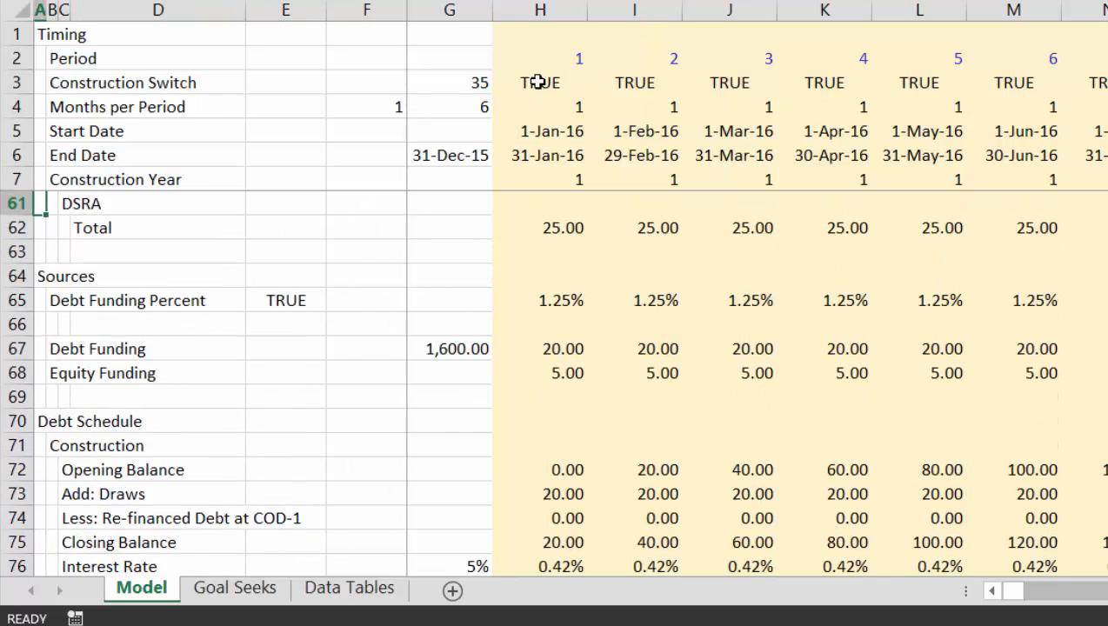
key(Down)
key(Down)
key(Down)
key(Down)
key(Down)
key(Down)
key(Down)
key(Down)
key(Down)
key(Down)
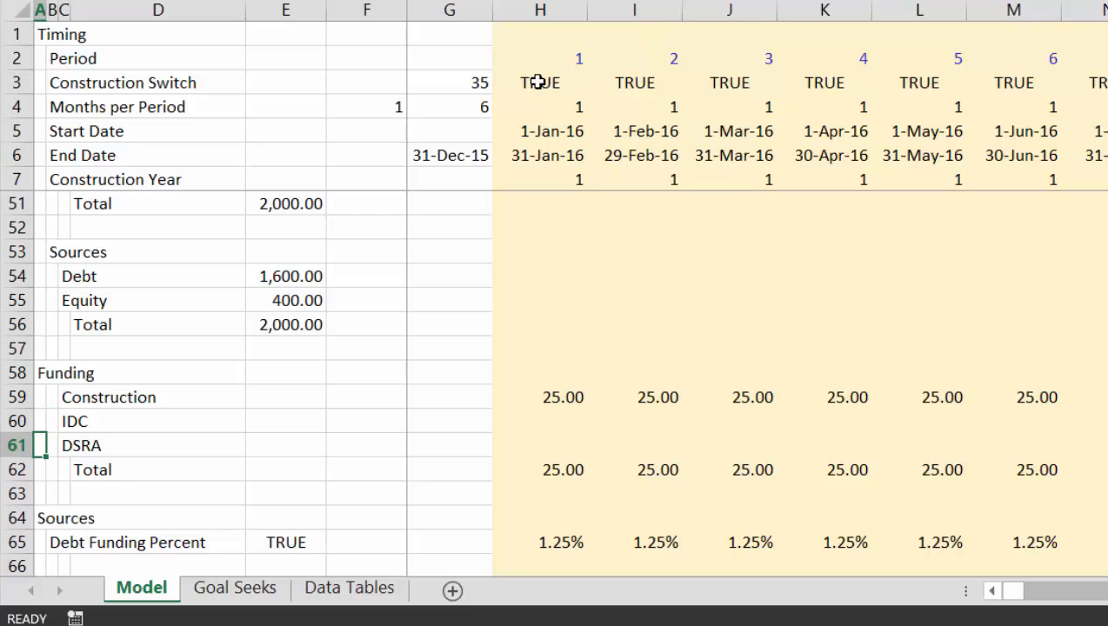
key(Right)
key(Right)
key(Right)
key(Right)
key(Right)
key(Right)
key(Right)
text(=)
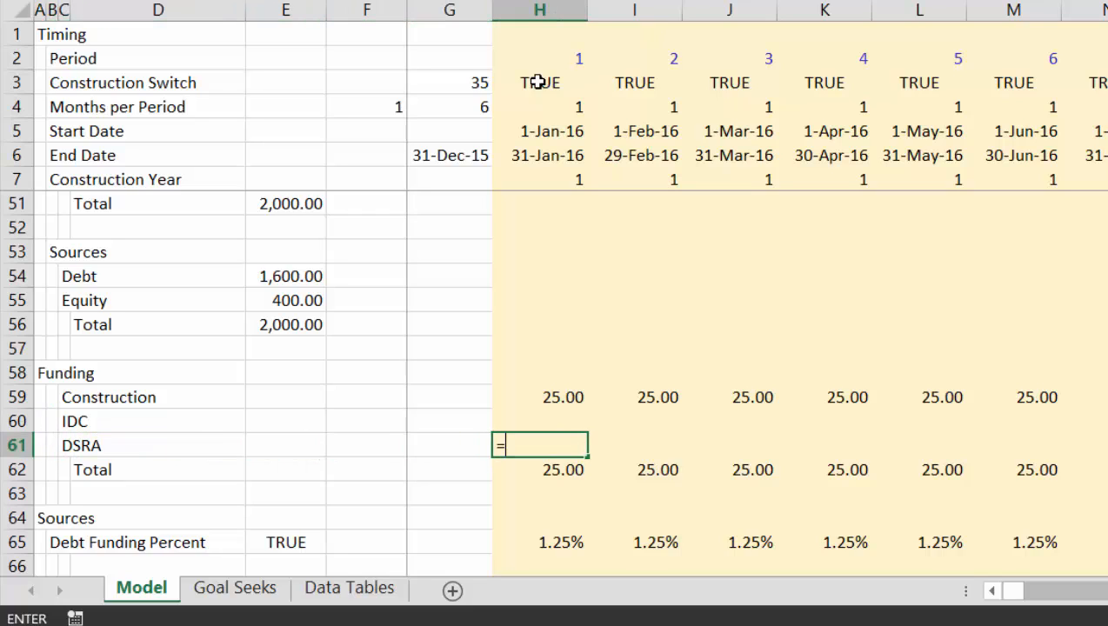
key(Escape)
key(Up)
text(=)
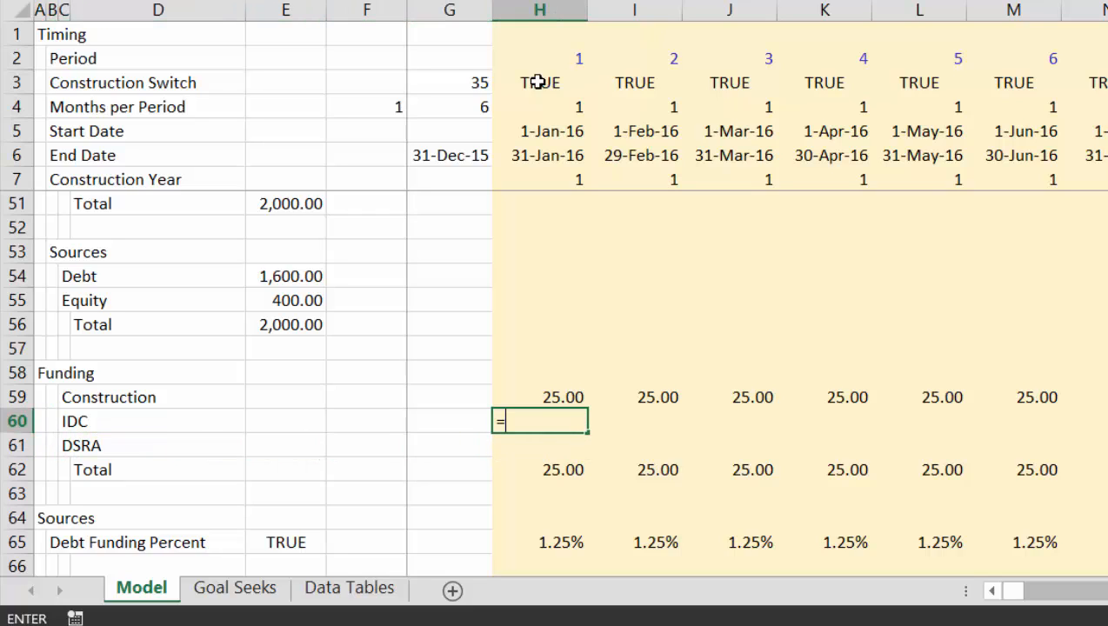
key(Down)
key(Down)
key(Down)
key(Down)
key(Down)
key(Down)
key(Down)
key(Down)
key(Down)
key(Down)
key(Down)
key(Down)
key(Down)
key(Down)
key(Down)
key(Down)
key(Down)
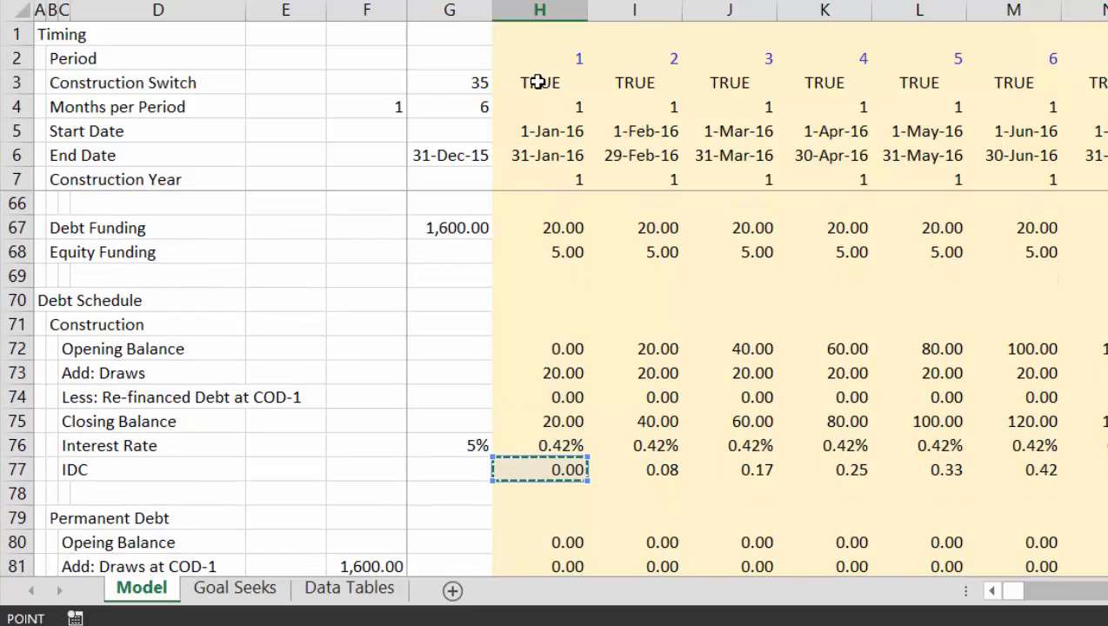
key(Up)
key(Down)
key(Escape)
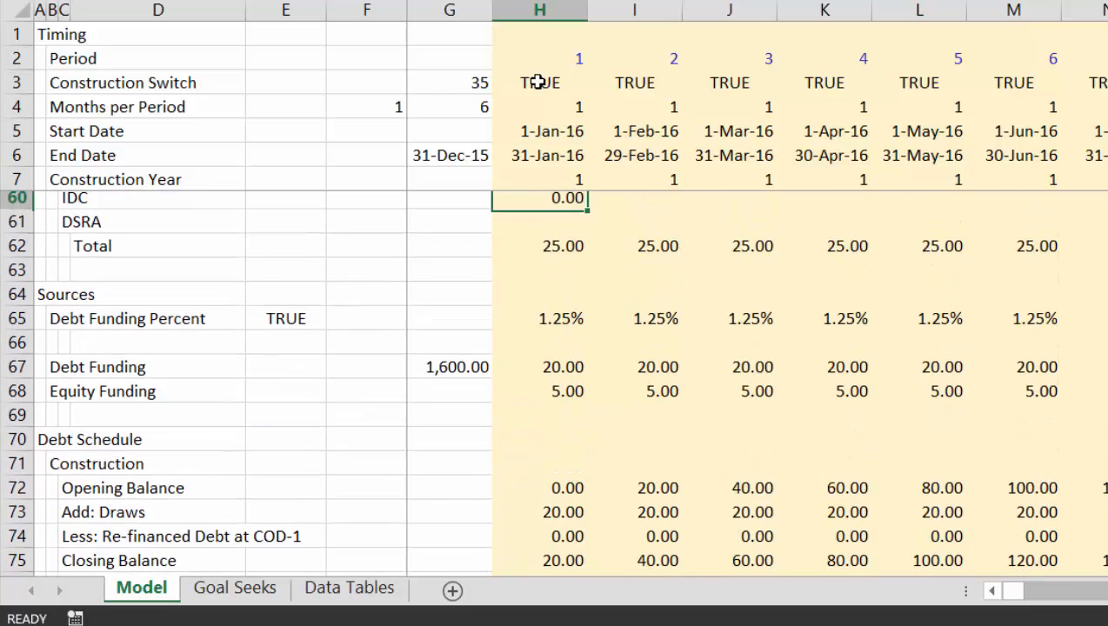
key(ctrl+shift+Right)
key(ctrl+r)
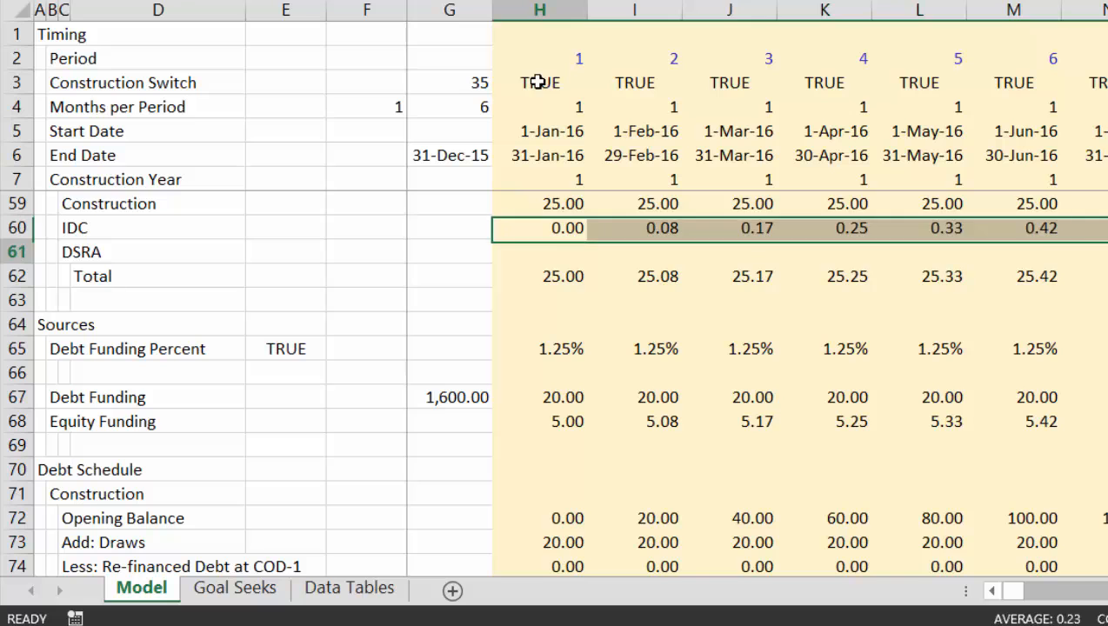
- Link the Funding section's DSRA cell H61 to Funding During Construction in H91 and fill it across the whole timeline
key(Down)
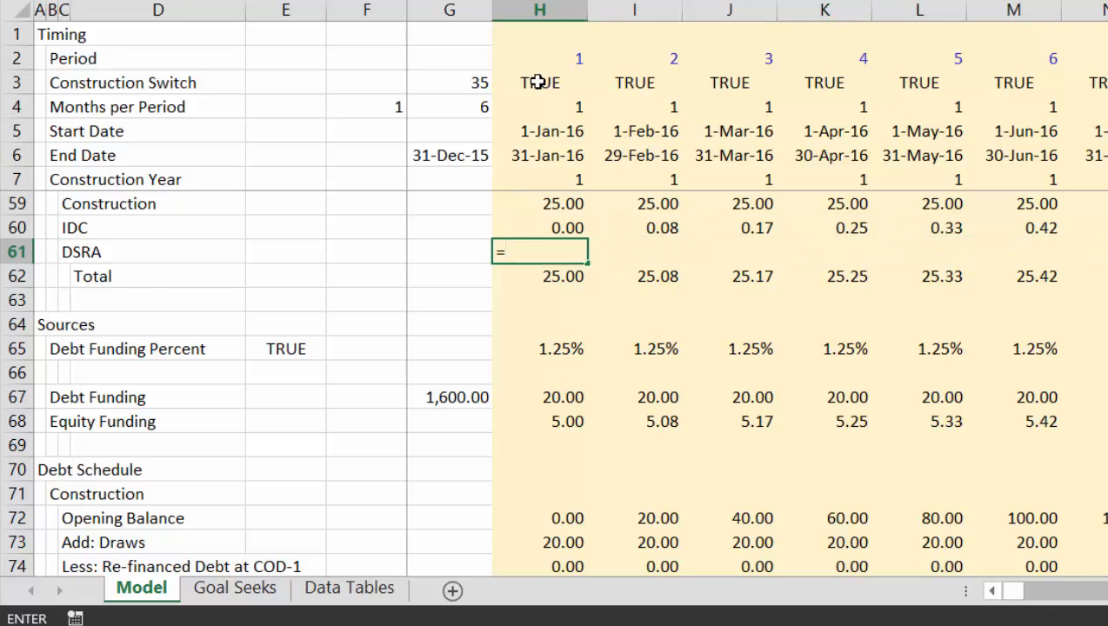
text(=)
key(Down)
key(Down)
key(Down)
key(Down)
key(Down)
key(Down)
key(Down)
key(Down)
key(Down)
key(Down)
key(Down)
key(Down)
key(Down)
key(Down)
key(Down)
key(Down)
key(Down)
key(Down)
key(Down)
key(Down)
key(Up)
key(Up)
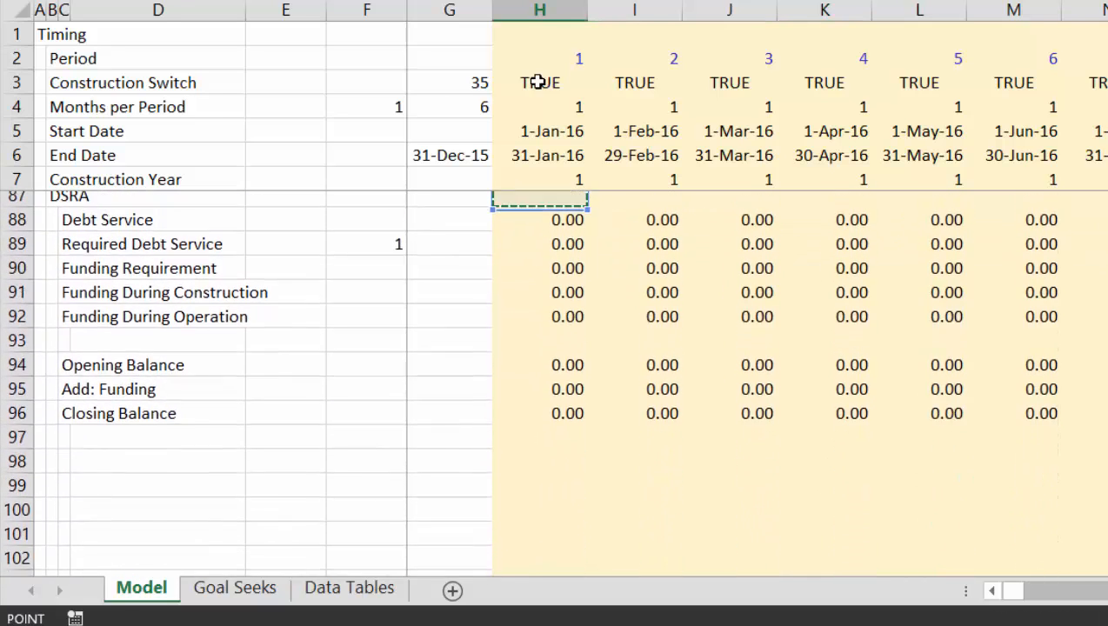
key(Down)
key(Down)
key(Down)
key(Down)
key(Down)
key(Down)
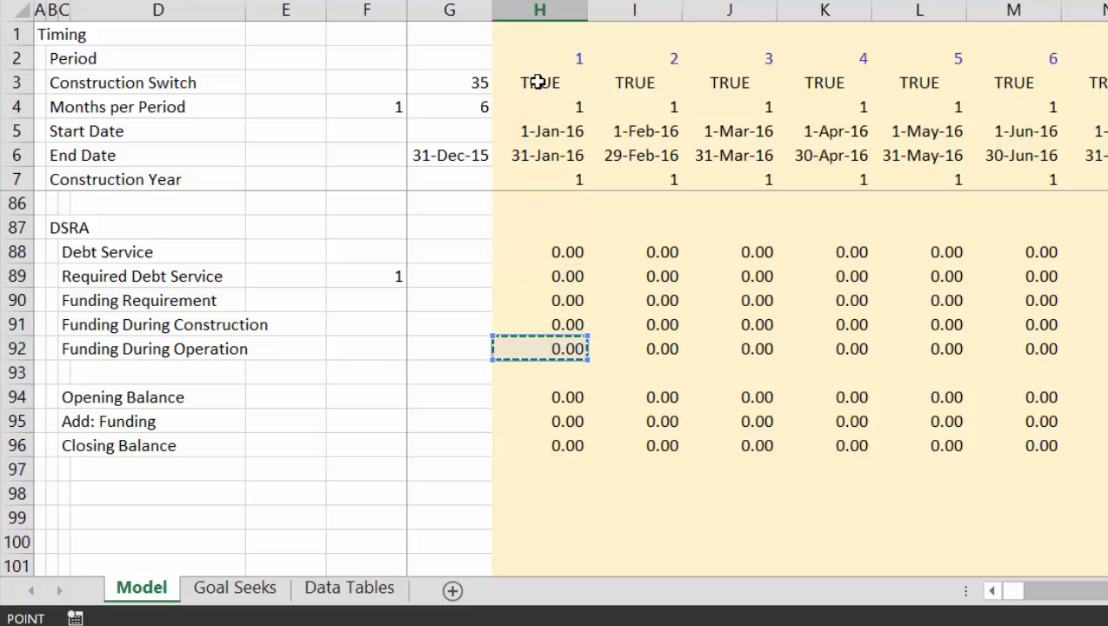
key(Up)
key(ctrl+Return)
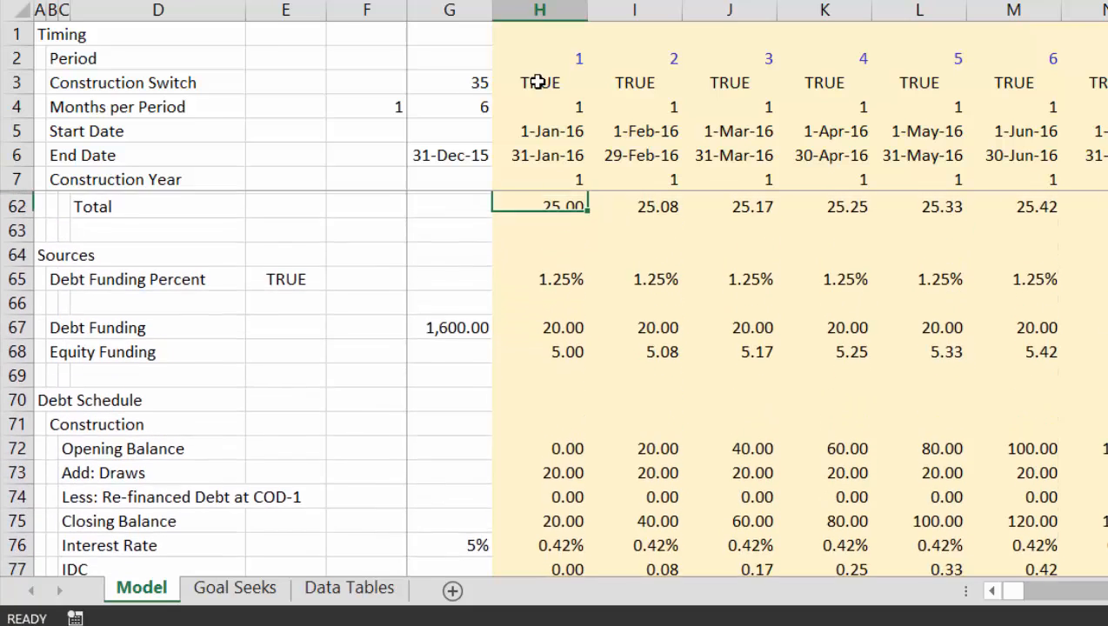
key(Down)
key(ctrl+shift+r)
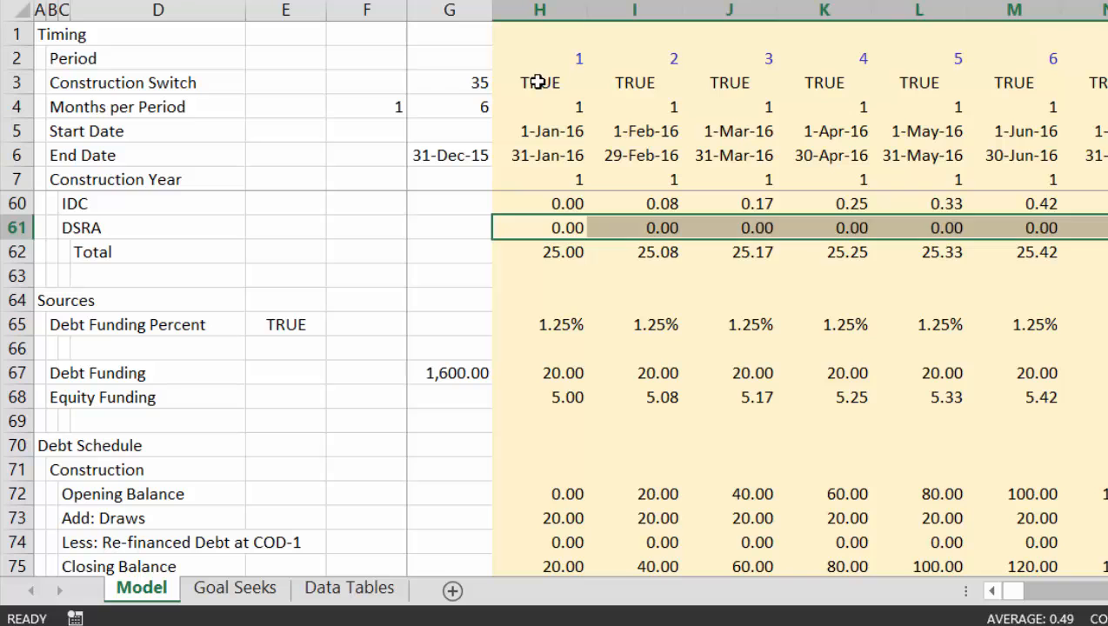
- Total the Funding section's IDC row in the Uses summary by entering =SUM(60:60) in E49
key(Up)
key(Up)
key(Up)
key(Up)
key(Up)
key(Up)
key(Up)
key(Up)
key(Up)
key(Up)
key(Up)
key(Up)
key(Up)
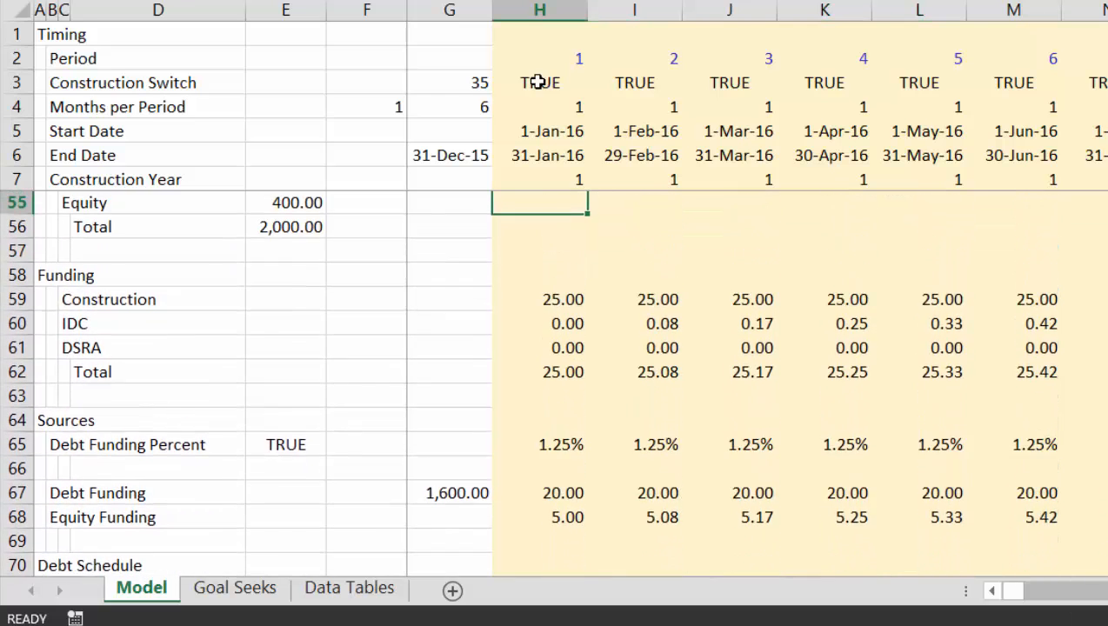
key(Left)
key(Left)
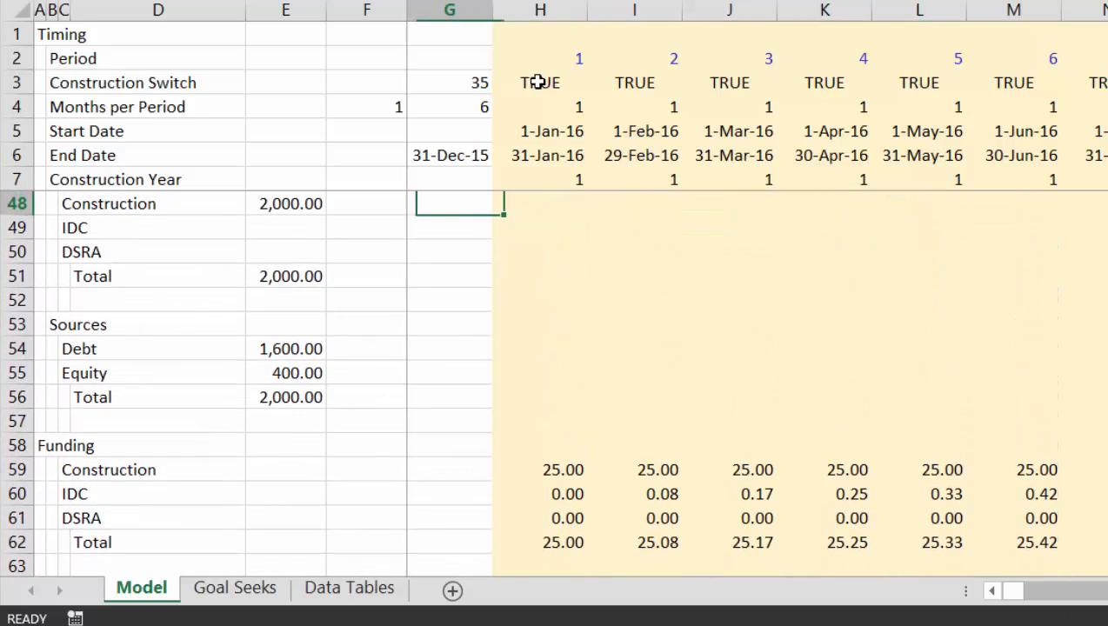
key(Down)
key(Left)
text(=s)
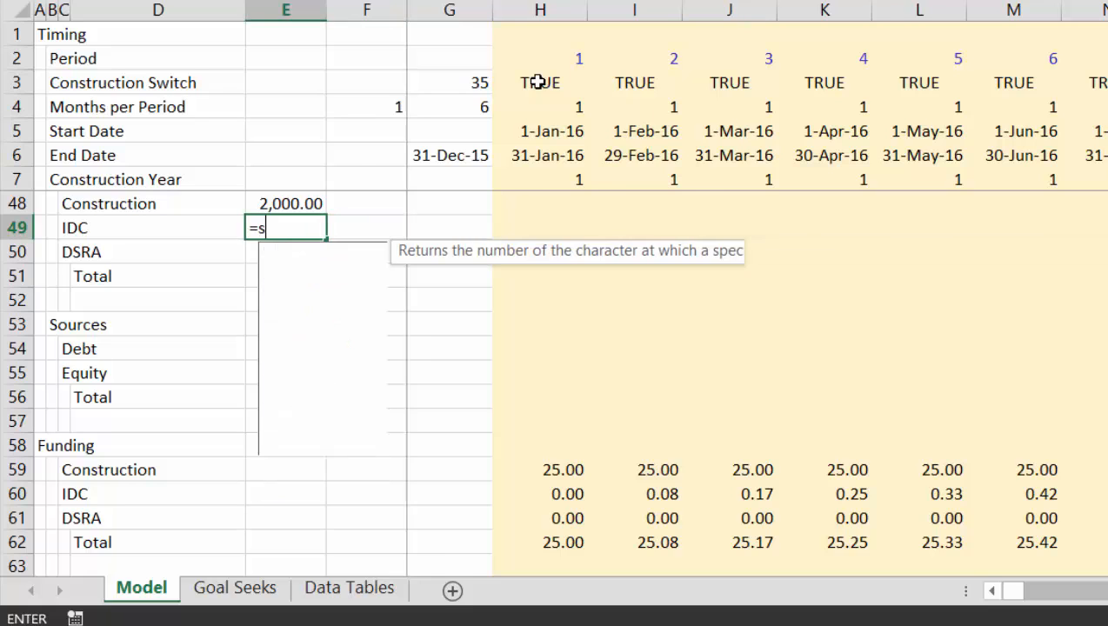
text(um()
key(Down)
key(Down)
key(Down)
key(Down)
key(Down)
key(Down)
key(Down)
key(Down)
key(Down)
key(Down)
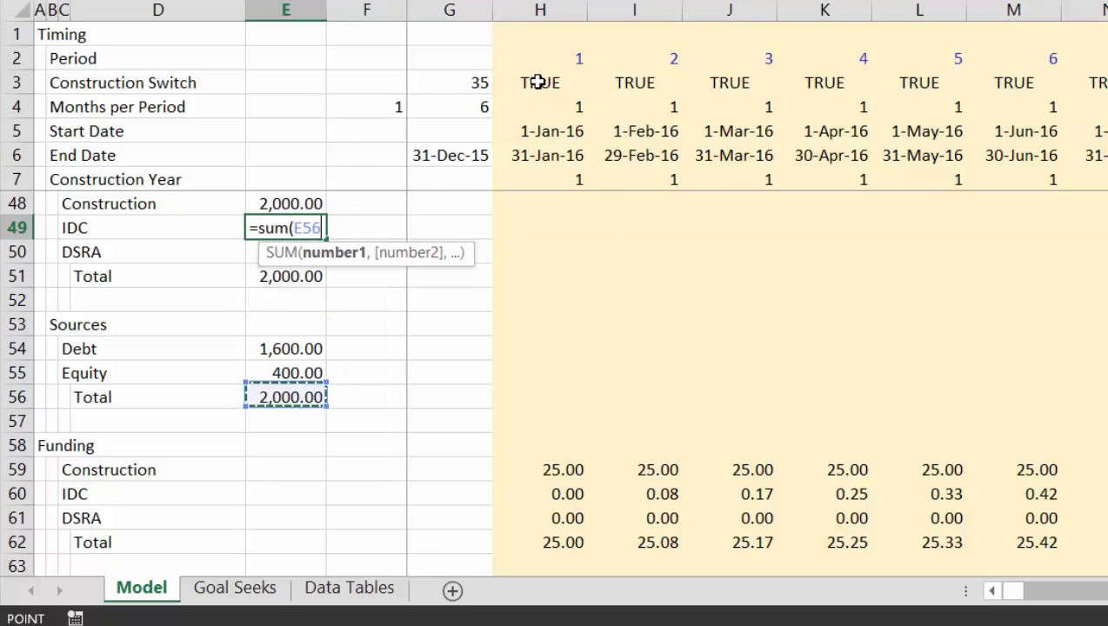
key(shift+space)
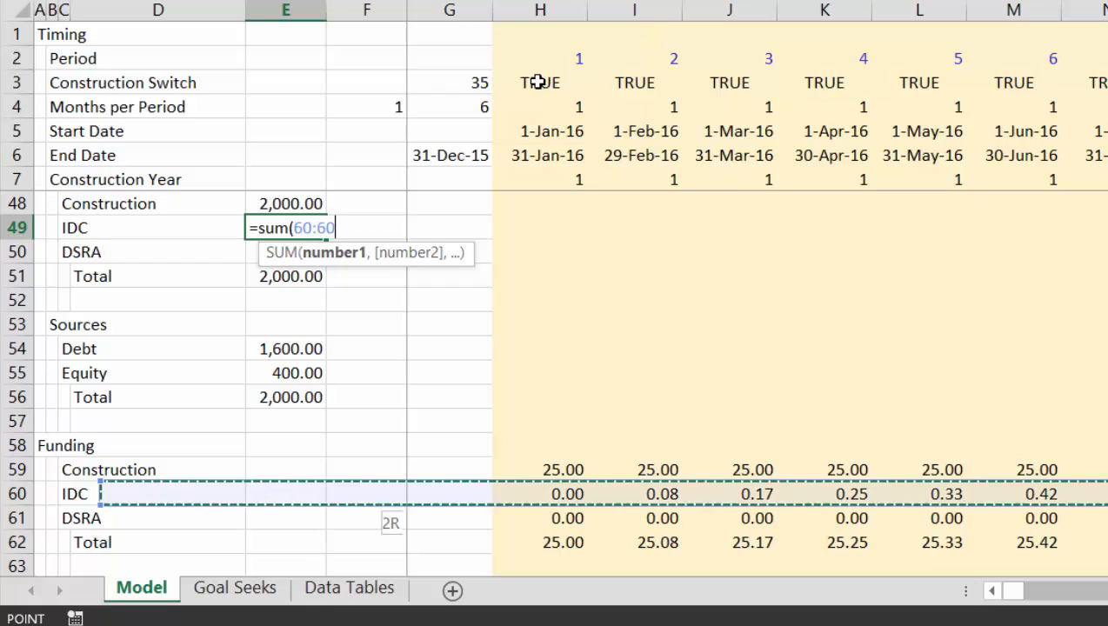
key(Return)
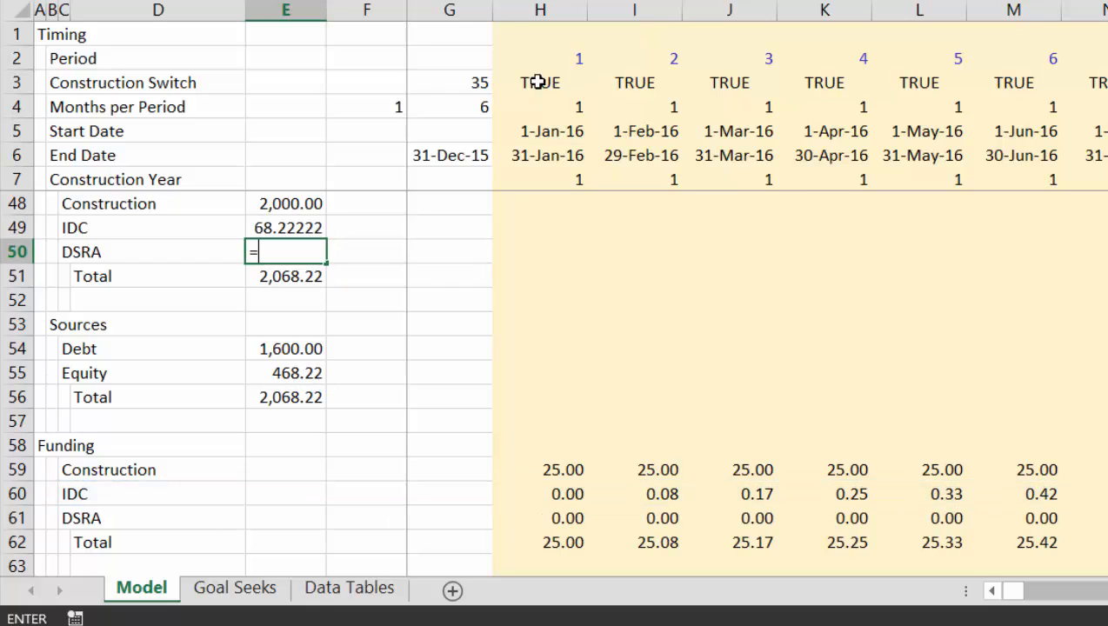
- Total the Funding section's DSRA row in the Uses summary by entering =SUM(61:61) in E50
text(=sum()
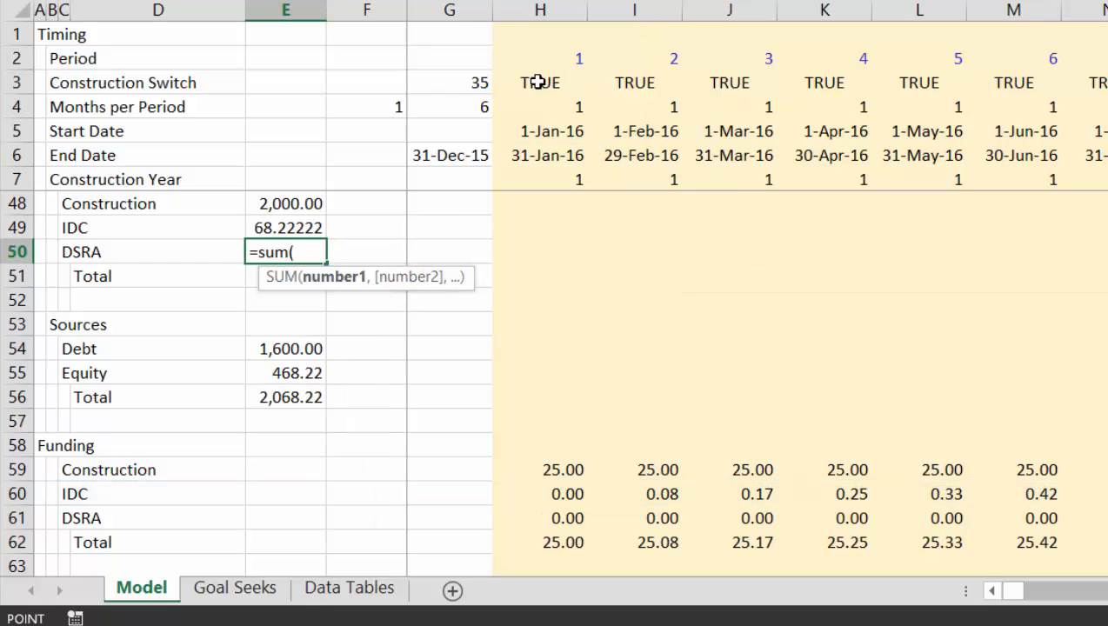
key(Down)
key(Down)
key(Down)
key(Down)
key(Down)
key(Down)
key(Down)
key(Down)
key(Down)
key(Down)
key(shift+space)
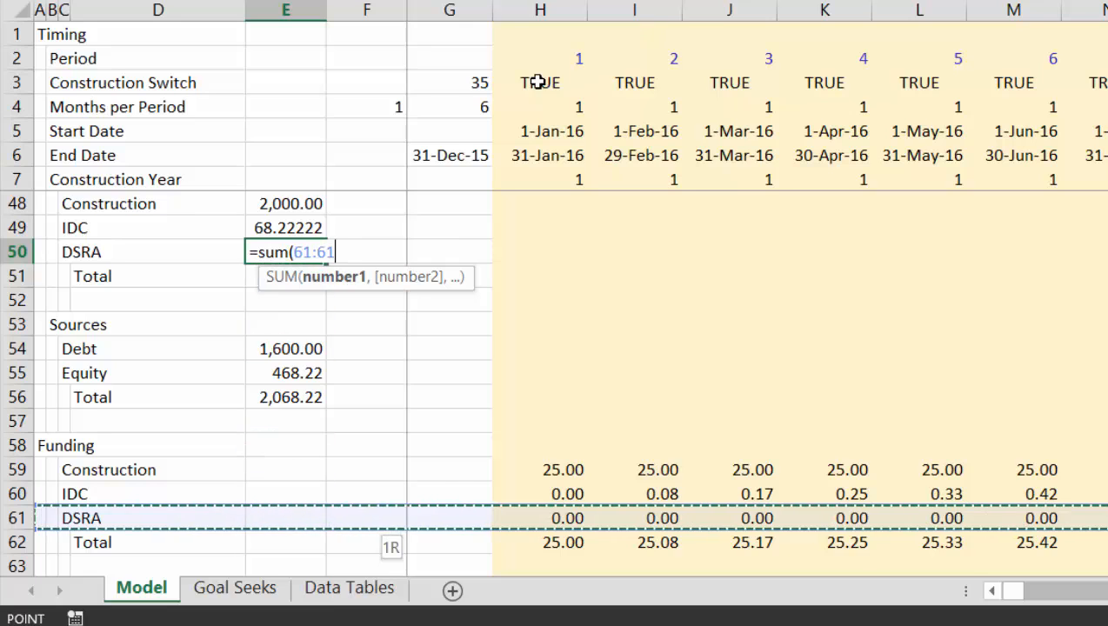
key(Return)
- Format the IDC and DSRA totals in E49:E50 with two decimals, matching the Construction total in E48
key(Up)
key(Up)
key(shift+Down)
key(shift+Down)
key(shift+Down)
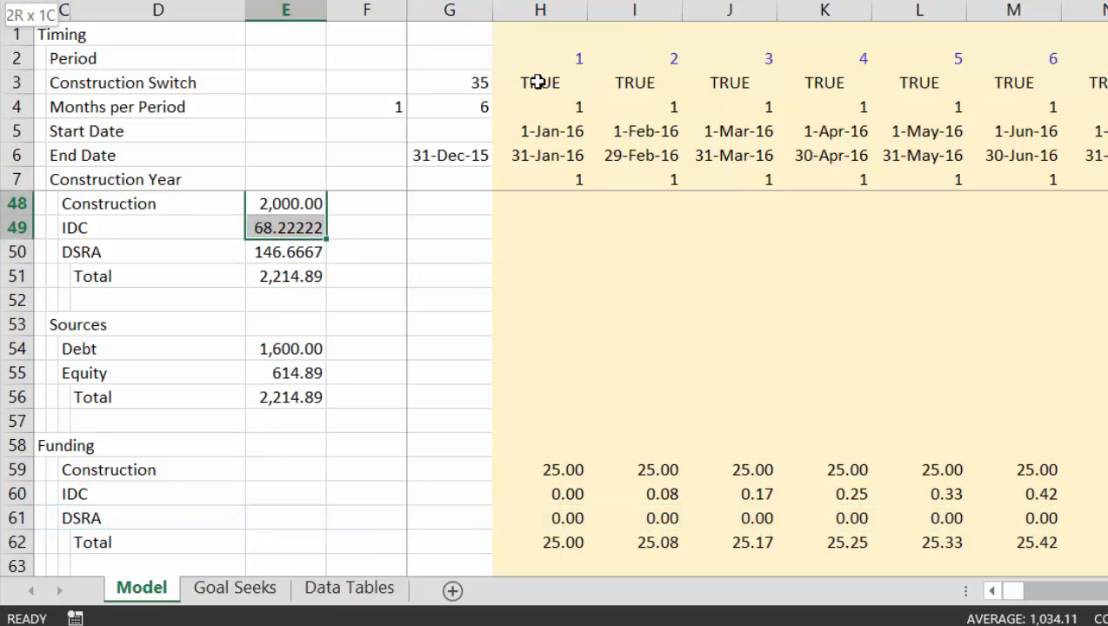
- Review the model from the Uses summary down through the Funding, Debt Schedule, Permanent Debt and DSRA sections
key(Down)
key(Down)
key(Down)
key(Down)
key(Down)
key(Down)
key(Down)
key(Down)
key(Down)
key(Down)
key(Down)
key(Down)
key(Down)
key(Down)
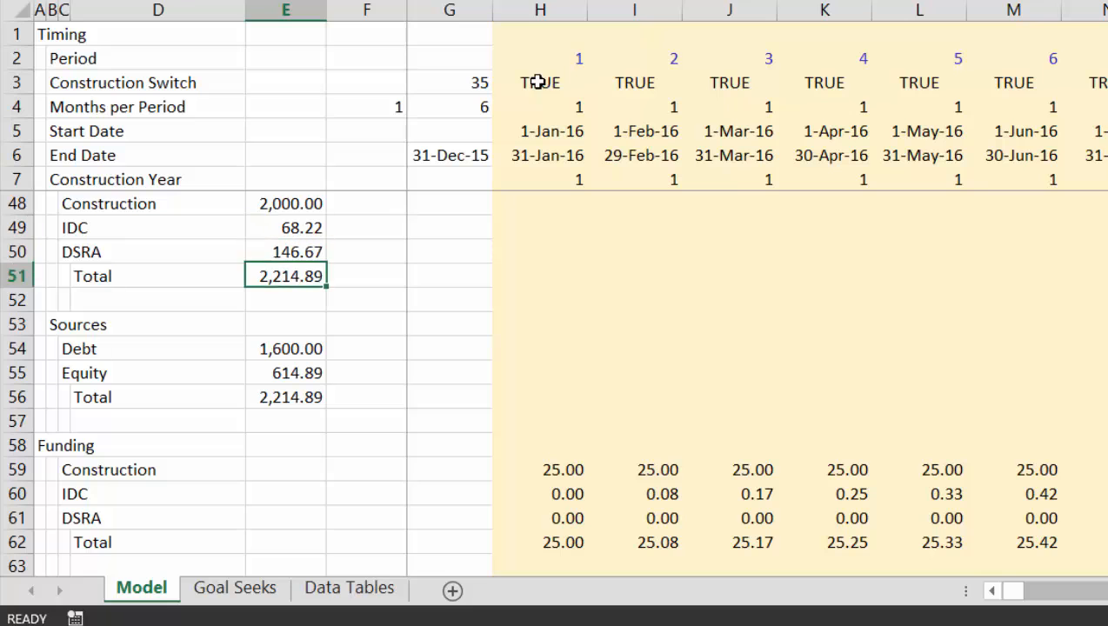
key(Down)
key(Down)
key(Down)
key(Down)
key(Down)
key(Down)
key(Down)
key(Down)
key(Down)
key(Down)
key(Down)
key(Down)
key(Down)
key(Down)
key(Down)
key(Down)
key(Down)
key(Down)
key(Down)
key(Down)
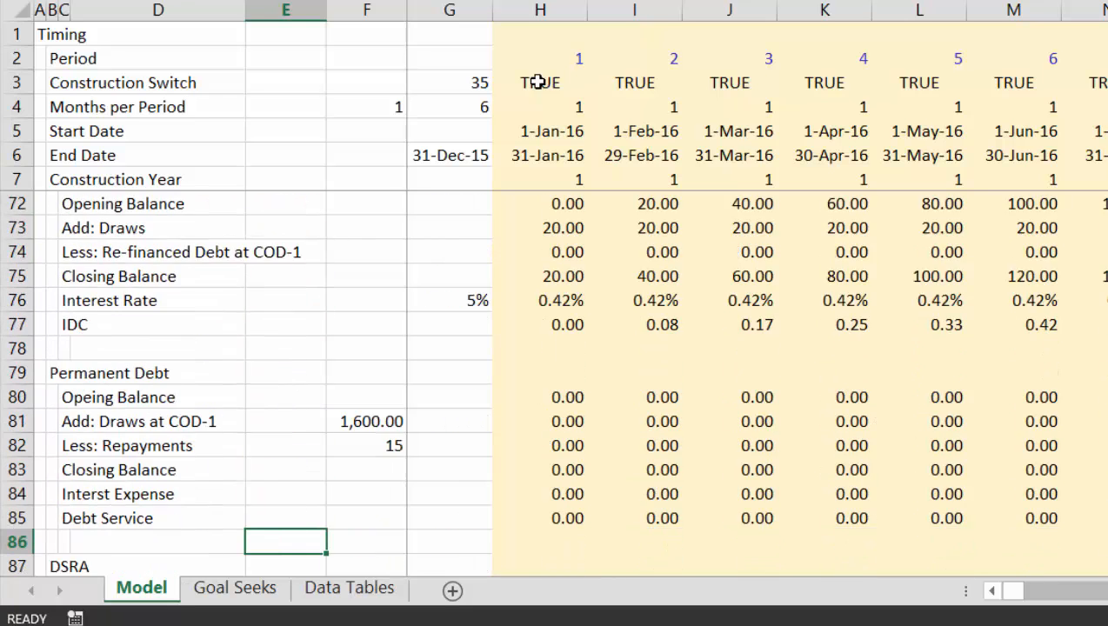
key(Down)
key(Down)
key(Down)
key(Down)
key(Down)
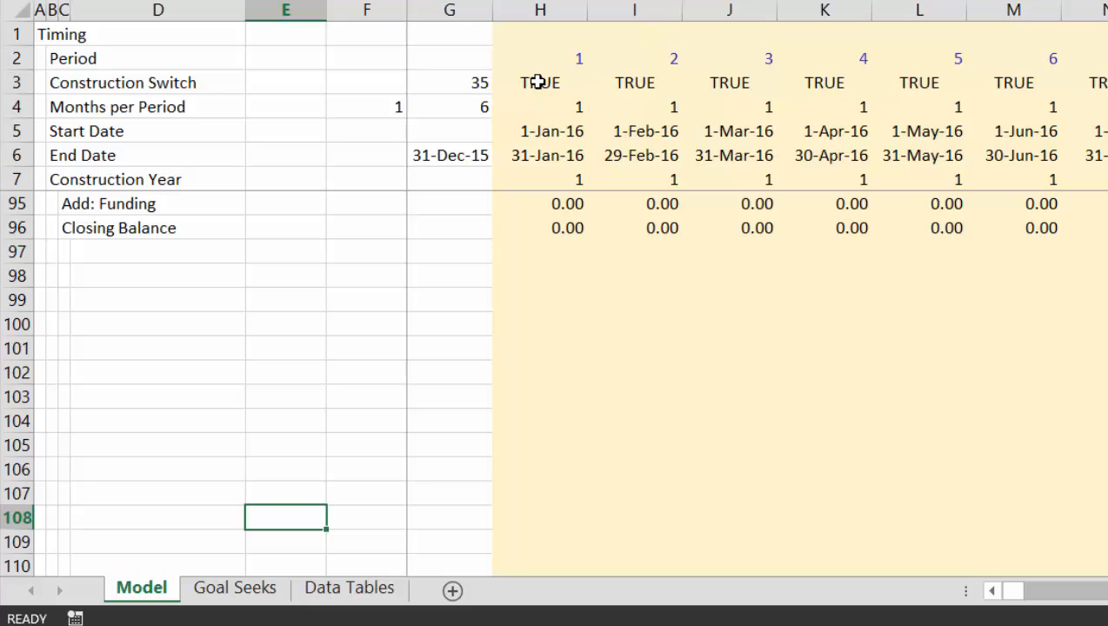
- Go back up to the Summary Sources and Uses and compare the total uses with the total sources
key(Up)
key(Up)
key(Up)
key(Up)
key(Up)
key(Up)
key(Up)
key(Up)
key(Up)
key(Up)
key(Up)
key(Up)
key(Up)
key(Up)
key(Up)
key(Up)
key(Up)
key(Up)
key(Up)
key(Up)
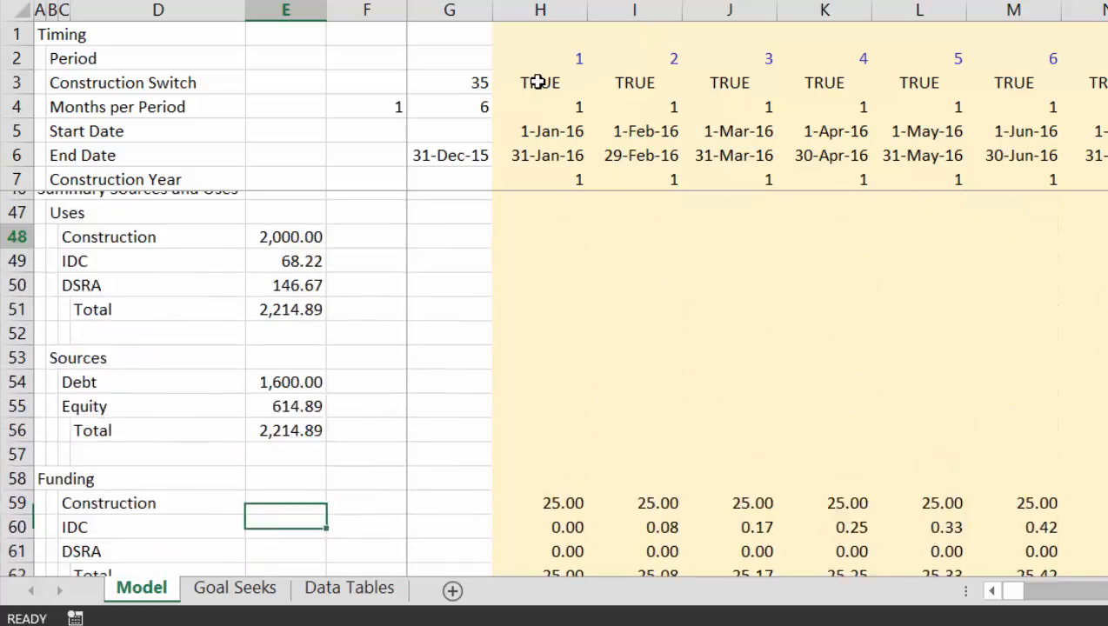
- Review the model from the Summary Sources and Uses down through the Funding section and the debt and equity funding rows
key(Down)
key(Down)
key(Down)
key(Down)
key(Down)
key(Down)
key(Down)
key(Down)
key(Down)
key(Down)
key(Down)
key(Down)
key(Down)
key(Down)
key(Down)
key(Down)
key(Down)
key(Down)
key(Down)
key(Down)
key(Down)
key(Down)
key(Down)
key(Down)
key(Down)
key(Down)
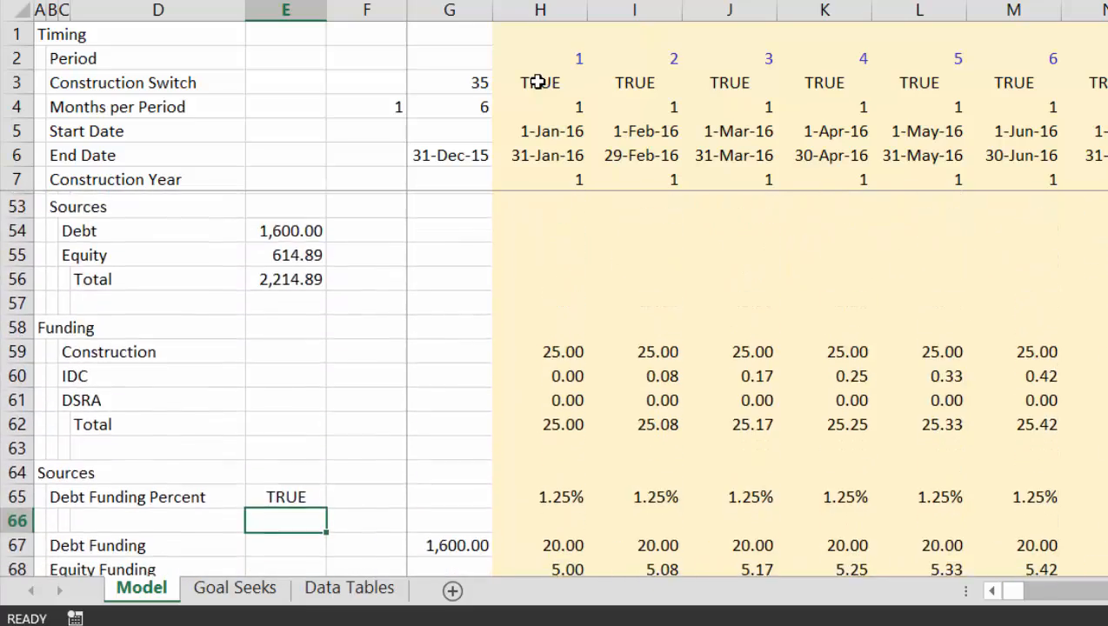
key(Down)
key(Down)
key(Down)
key(Down)
key(Down)
key(Down)
key(Down)
key(Down)
key(Down)
key(Down)
key(Down)
key(Down)
key(Down)
key(Down)
key(Down)
- Go back up to the Assumptions section and examine the timing, S-curve and construction cost inputs
key(Up)
key(Up)
key(Up)
key(Up)
key(Up)
key(Up)
key(Up)
key(Up)
key(Up)
key(Up)
key(Up)
key(Up)
key(Up)
key(Up)
key(Up)
key(Up)
key(Up)
key(Up)
key(Up)
key(Up)
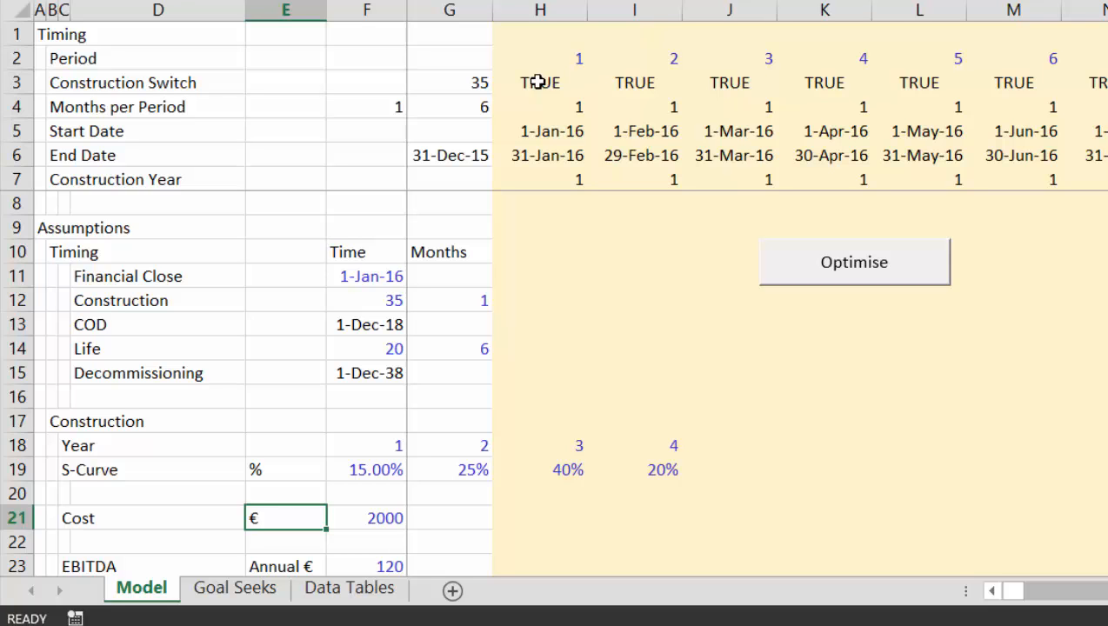
- Look through the model from the Assumptions past the Summary Sources and Uses to the Debt Schedule and Permanent Debt sections
key(Down)
key(Down)
key(Down)
key(Down)
key(Down)
key(Down)
key(Down)
key(Down)
key(Down)
key(Down)
key(Down)
key(Down)
key(Down)
key(Down)
key(Down)
key(Down)
key(Down)
key(Down)
key(Down)
key(Down)
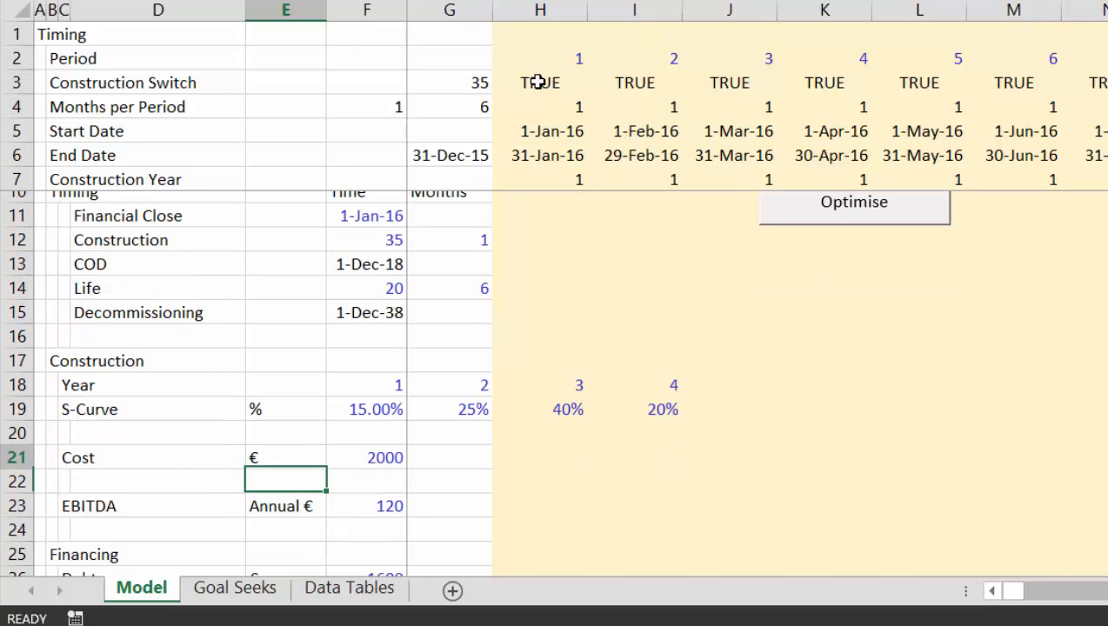
key(Up)
key(Down)
key(Down)
key(Down)
key(Down)
key(Down)
key(Down)
key(Down)
key(Down)
key(Down)
key(Down)
key(Down)
key(Down)
key(Down)
key(Down)
key(Down)
key(Down)
key(Down)
key(Down)
key(Down)
key(Down)
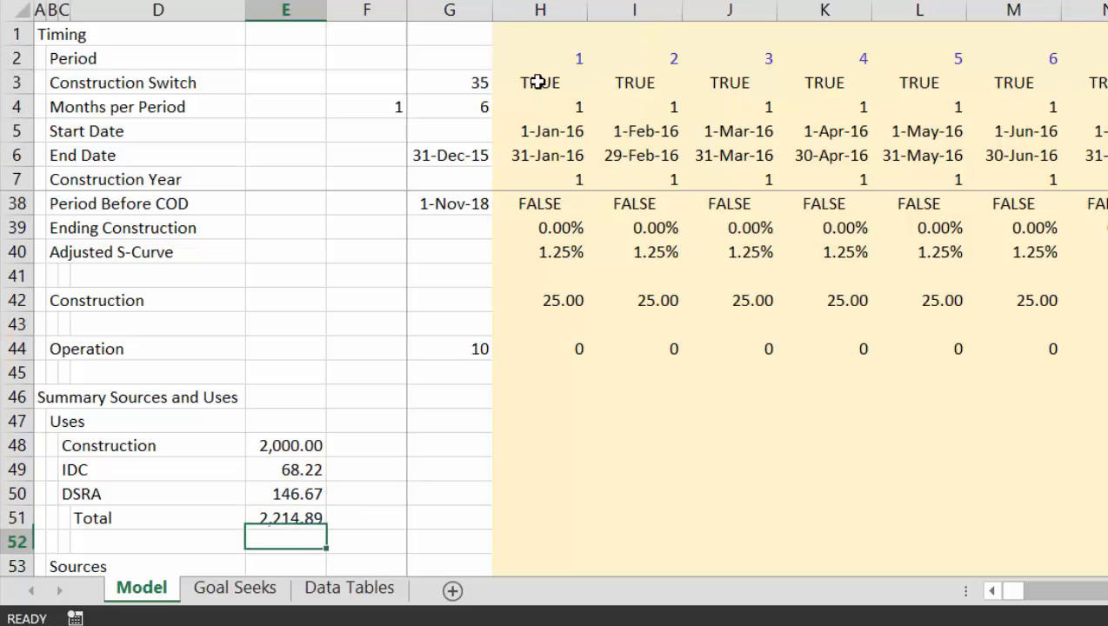
key(Down)
key(Down)
key(Down)
key(Down)
key(Down)
key(Down)
key(Down)
key(Down)
key(Down)
key(Down)
key(Down)
key(Down)
key(Down)
key(Down)
key(Down)
key(Down)
key(Down)
key(Down)
key(Down)
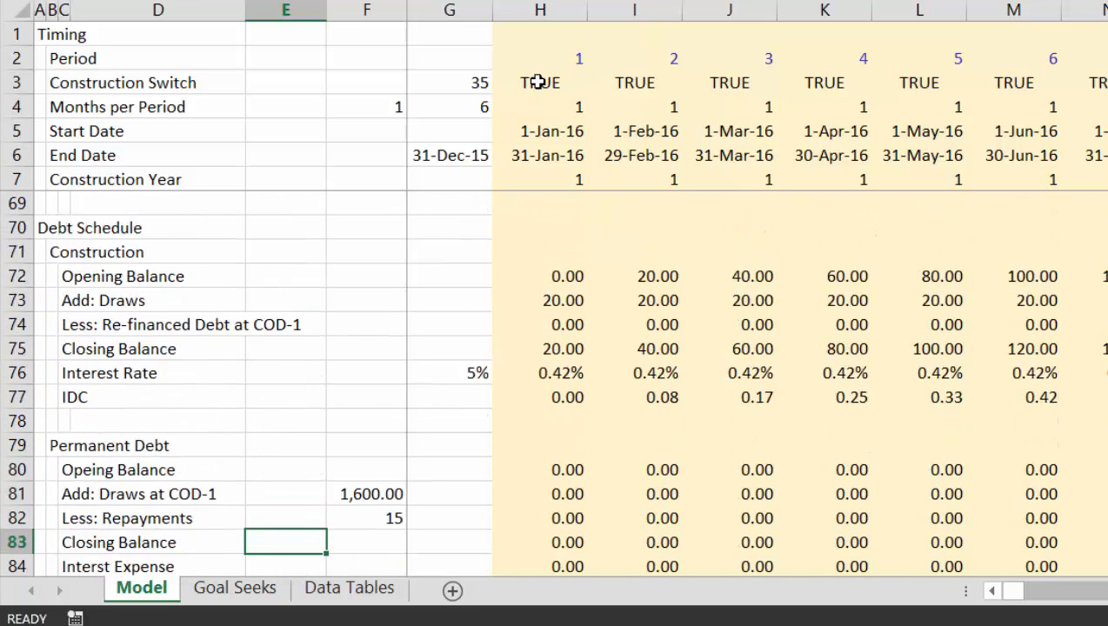
- Link the Permanent Debt draws at COD-1 to the construction debt draws by entering =SUM(73:73) in F81
key(Up)
key(Up)
key(Up)
key(Up)
key(Up)
key(Up)
key(Up)
key(Up)
key(Up)
key(Up)
key(Up)
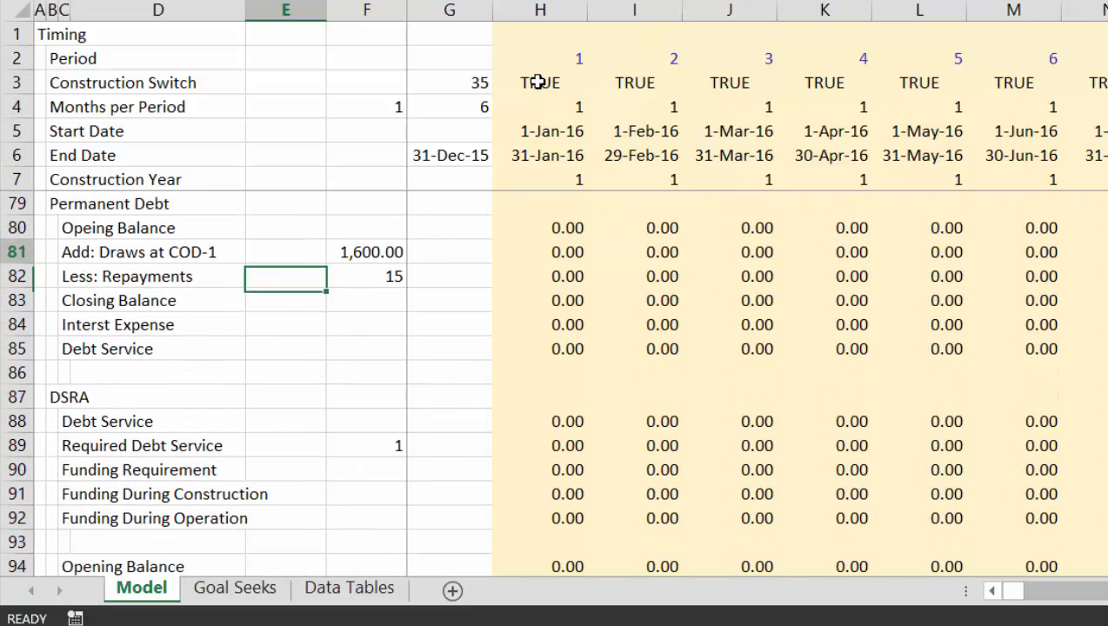
key(Right)
text(=sum()
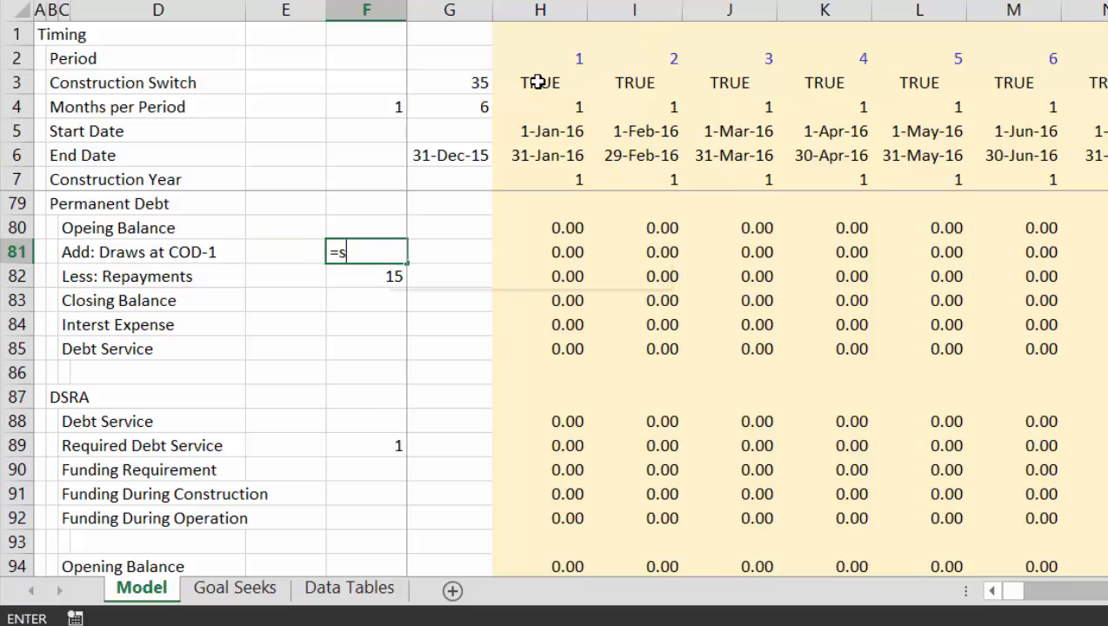
key(Up)
key(Up)
key(Up)
key(Up)
key(Up)
key(Up)
key(Up)
key(Up)
key(Up)
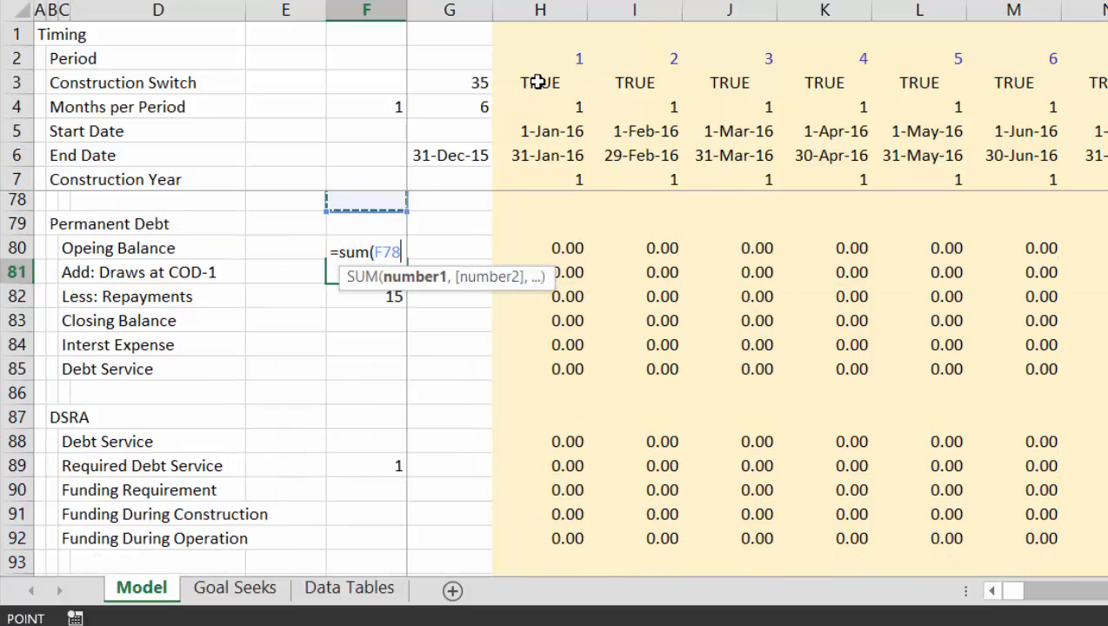
key(Down)
key(Down)
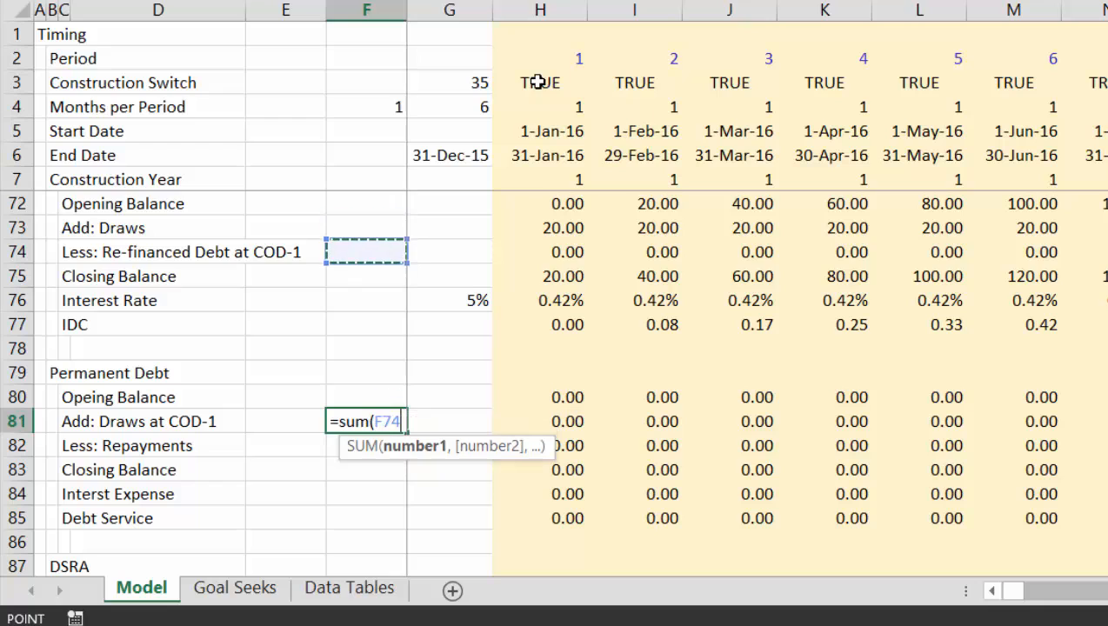
key(Up)
key(shift+space)
text())
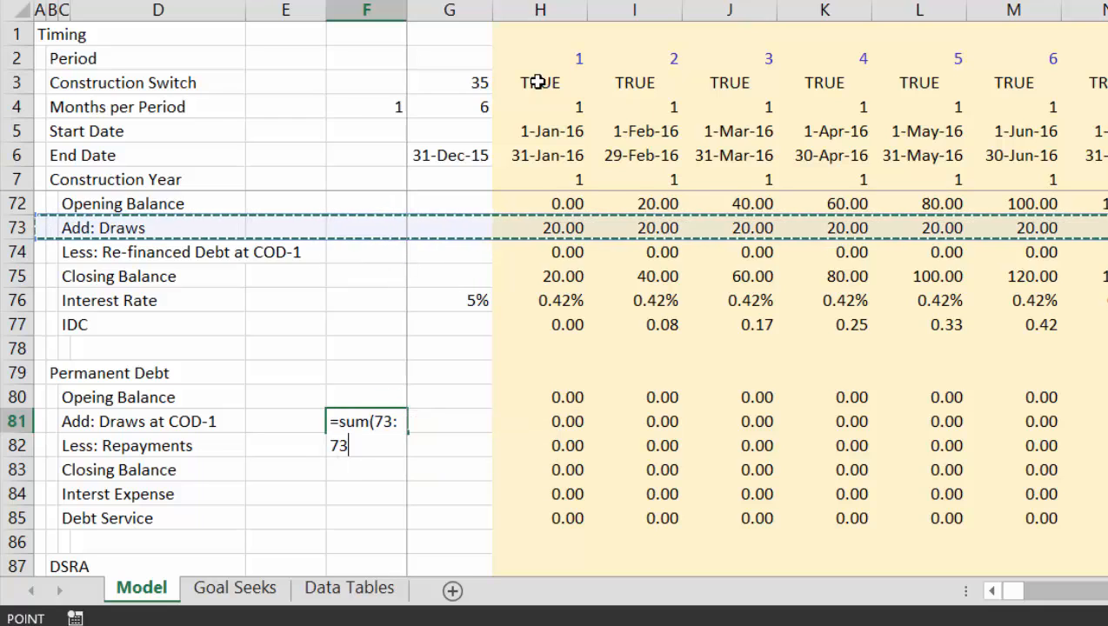
key(Return)
key(Up)
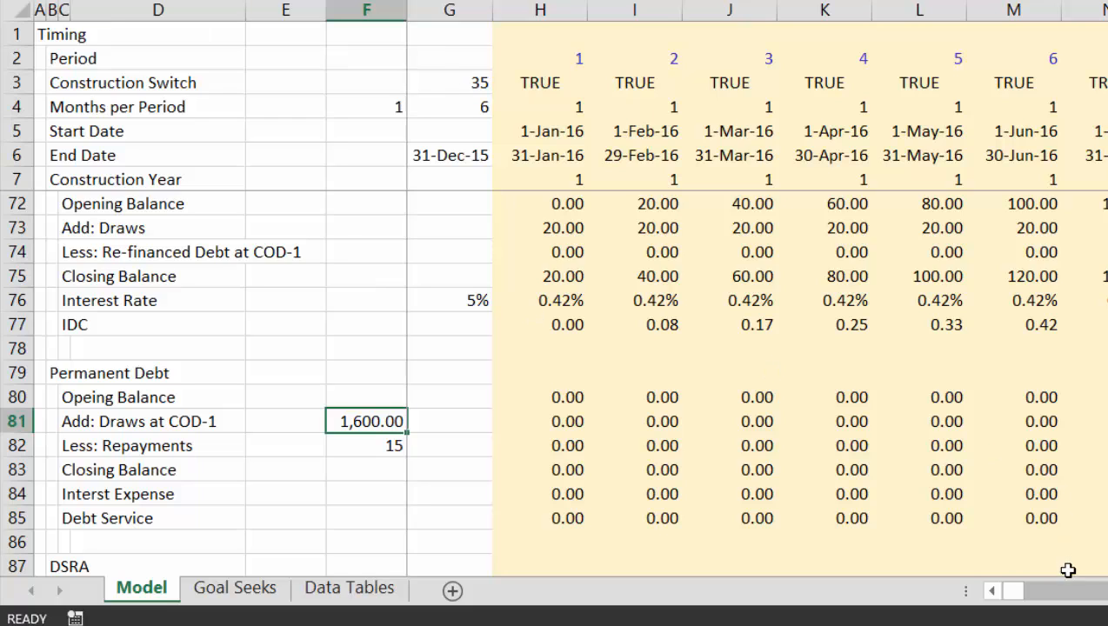
key(F9)
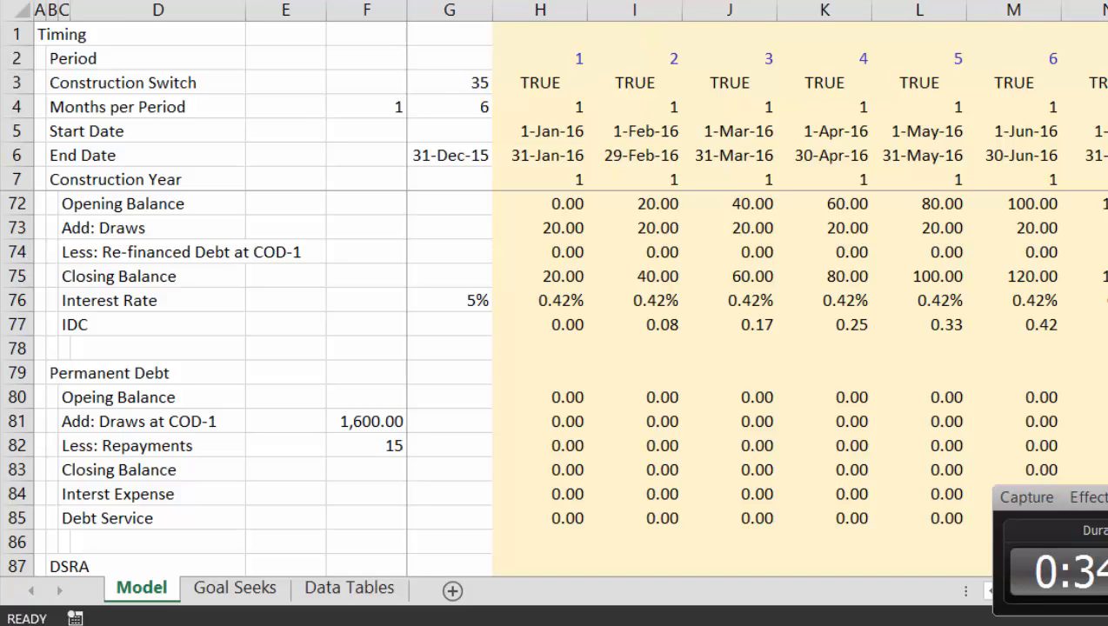